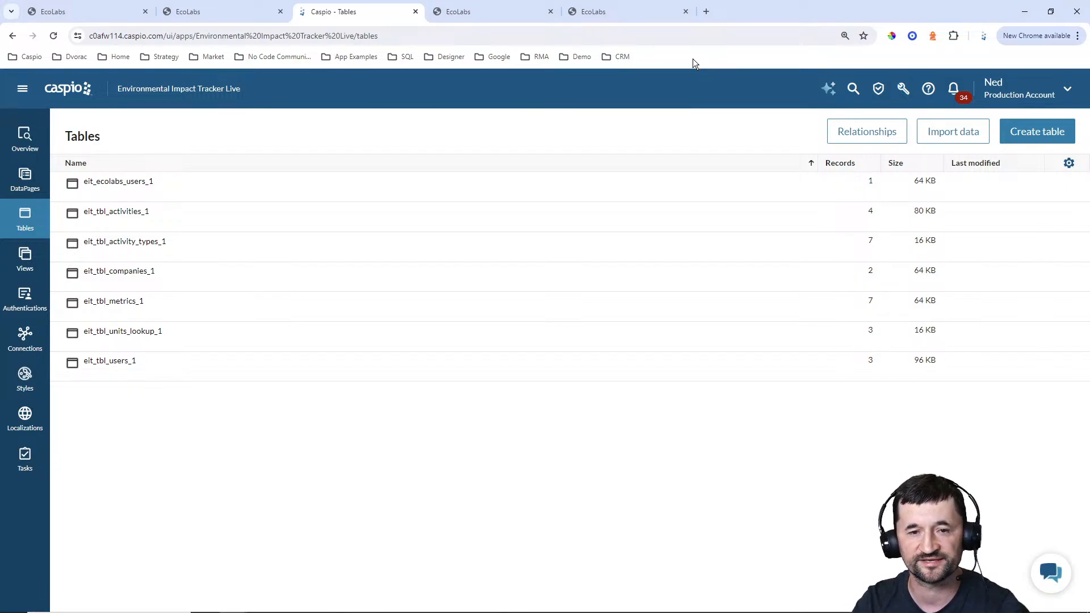
Review the EcoLabs admin dashboard's activity chart and grouped metrics report, glancing at the customer portal's activities list in between
{"action": "left_click", "coordinate": [82, 13]}
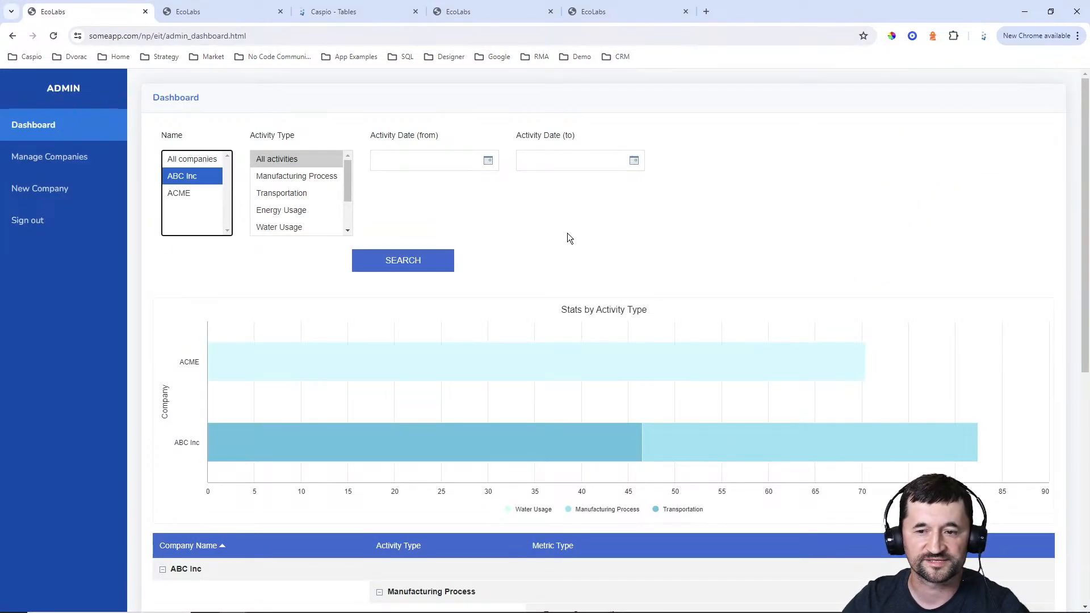
{"action": "left_click", "coordinate": [669, 229]}
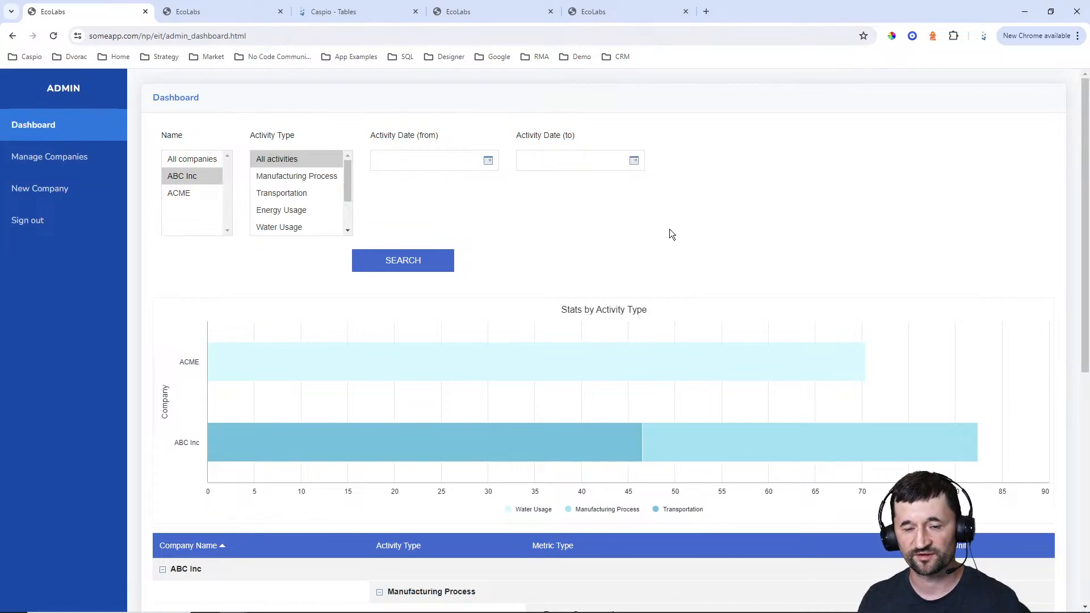
{"action": "left_click", "coordinate": [219, 11]}
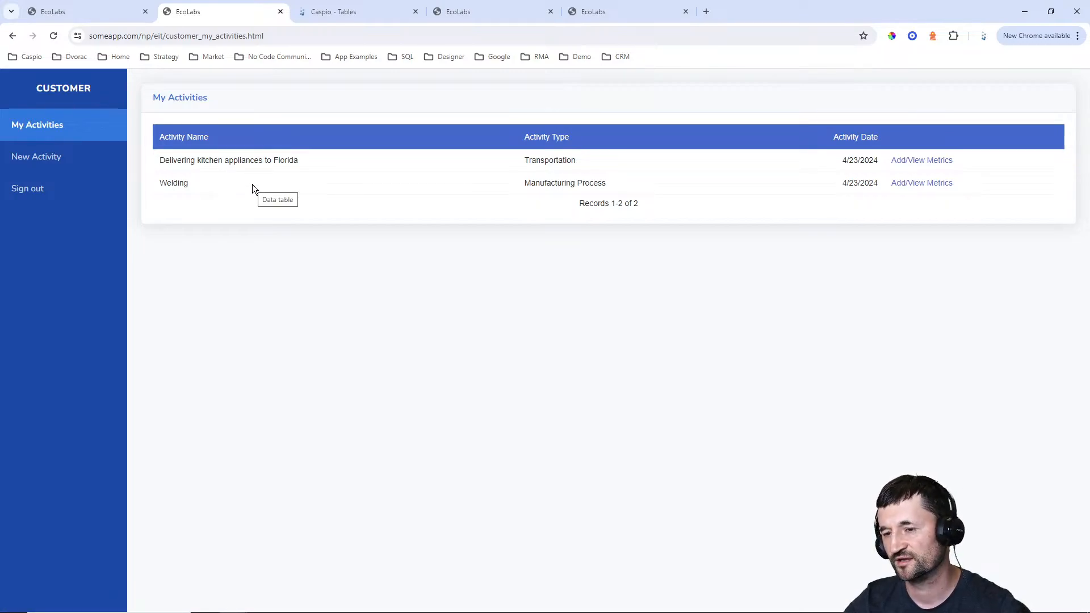
{"action": "left_click", "coordinate": [67, 17]}
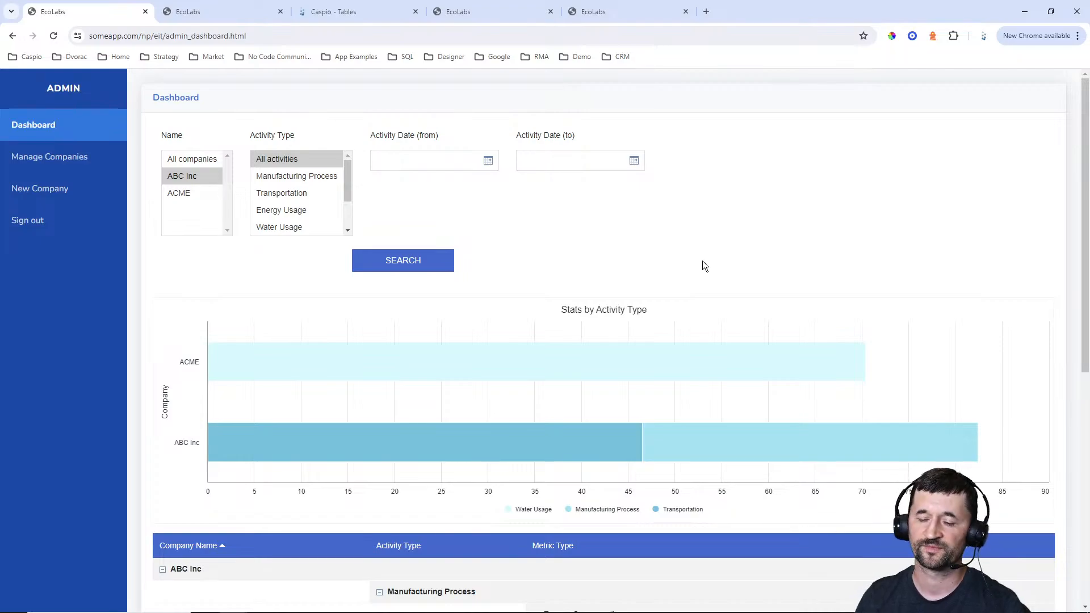
{"action": "scroll", "coordinate": [700, 259], "scroll_direction": "down", "scroll_amount": 7}
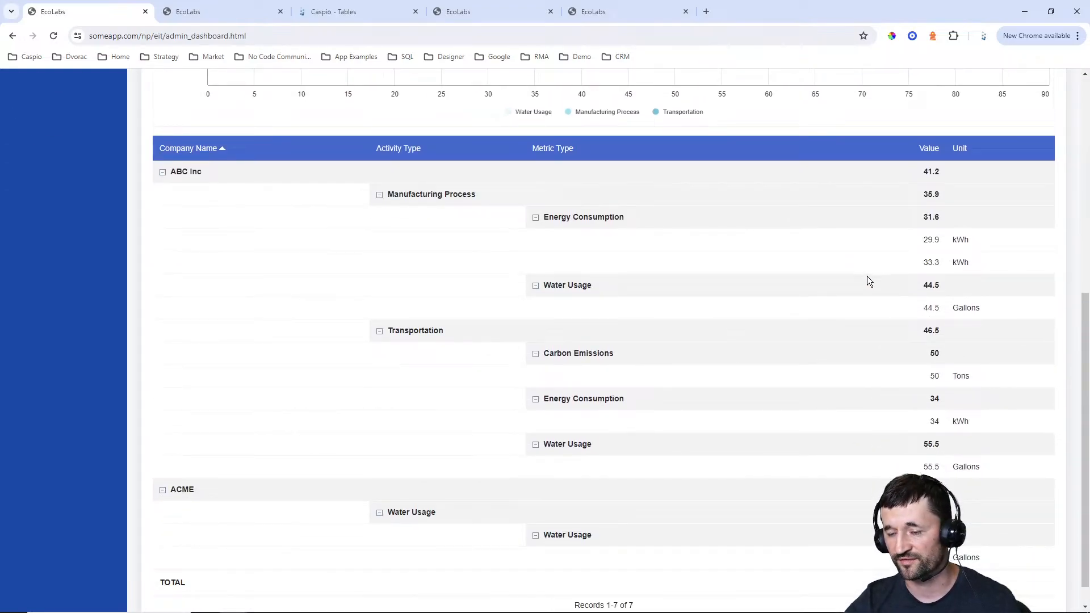
{"action": "scroll", "coordinate": [867, 277], "scroll_direction": "up", "scroll_amount": 6}
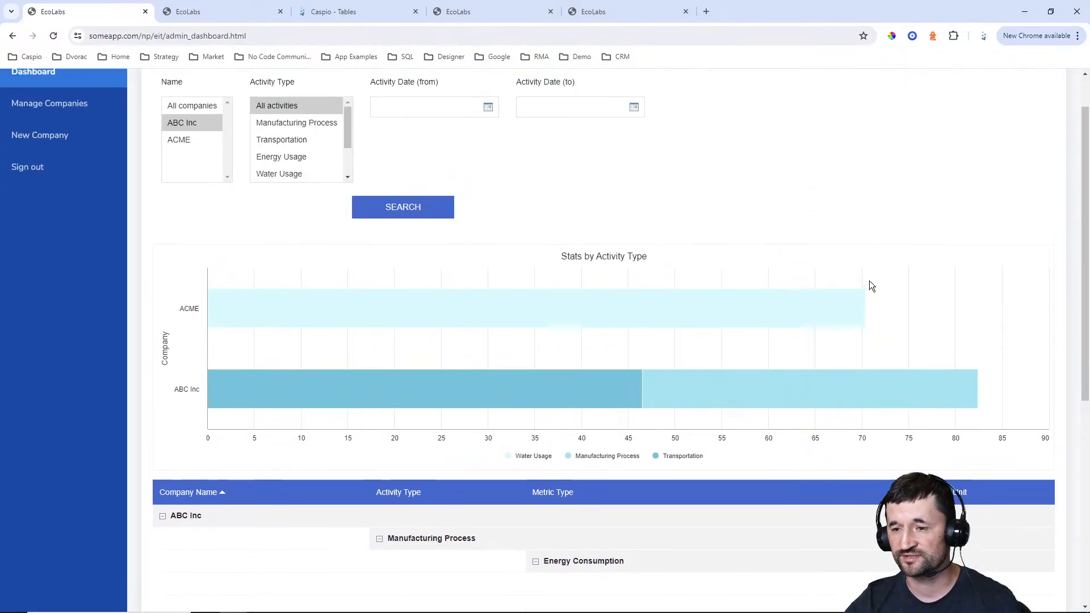
{"action": "scroll", "coordinate": [870, 281], "scroll_direction": "up", "scroll_amount": 1}
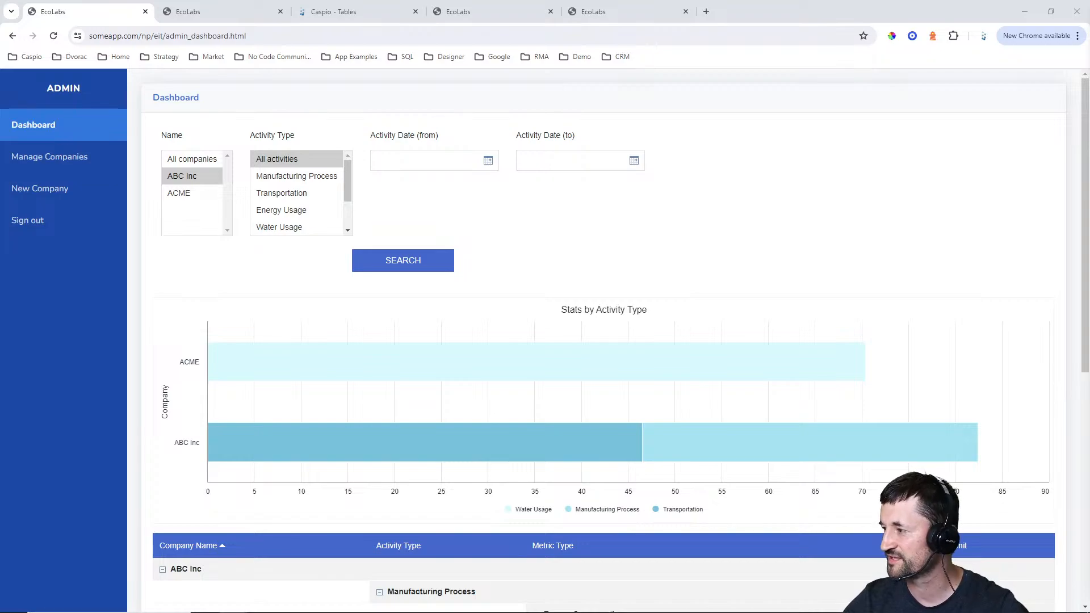
{"action": "left_click", "coordinate": [724, 220]}
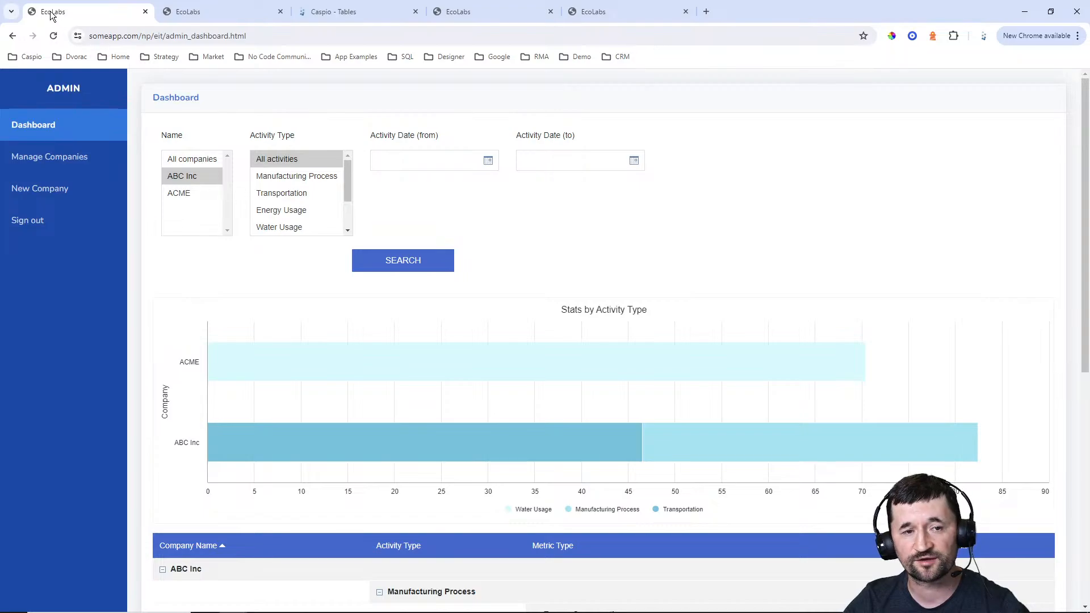
View the admin portal's New Company form and companies list, and open the user management page for ABC Inc
{"action": "left_click", "coordinate": [70, 183]}
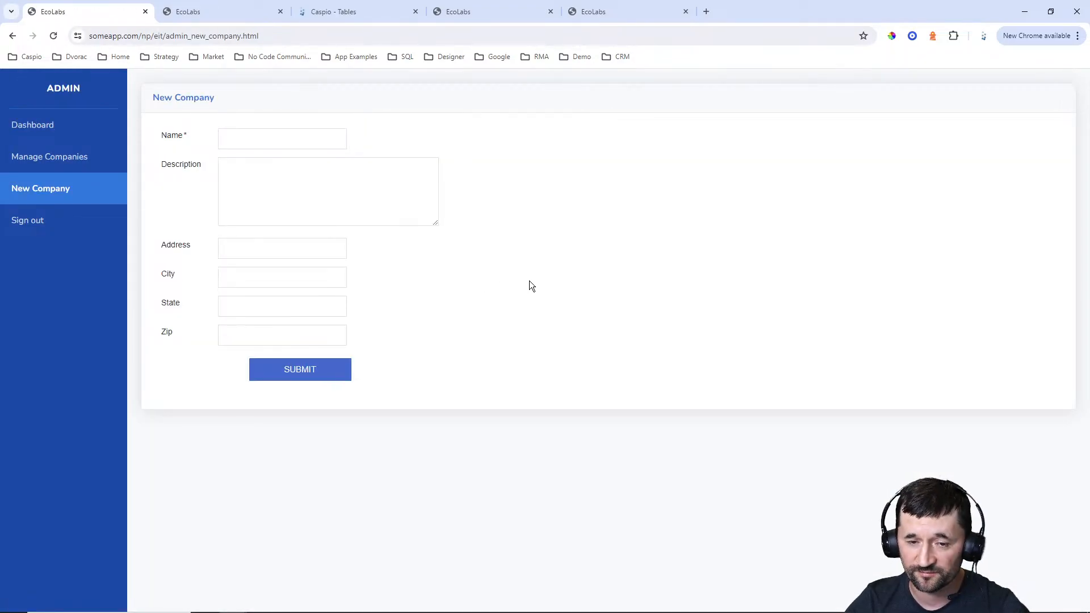
{"action": "left_click", "coordinate": [78, 167]}
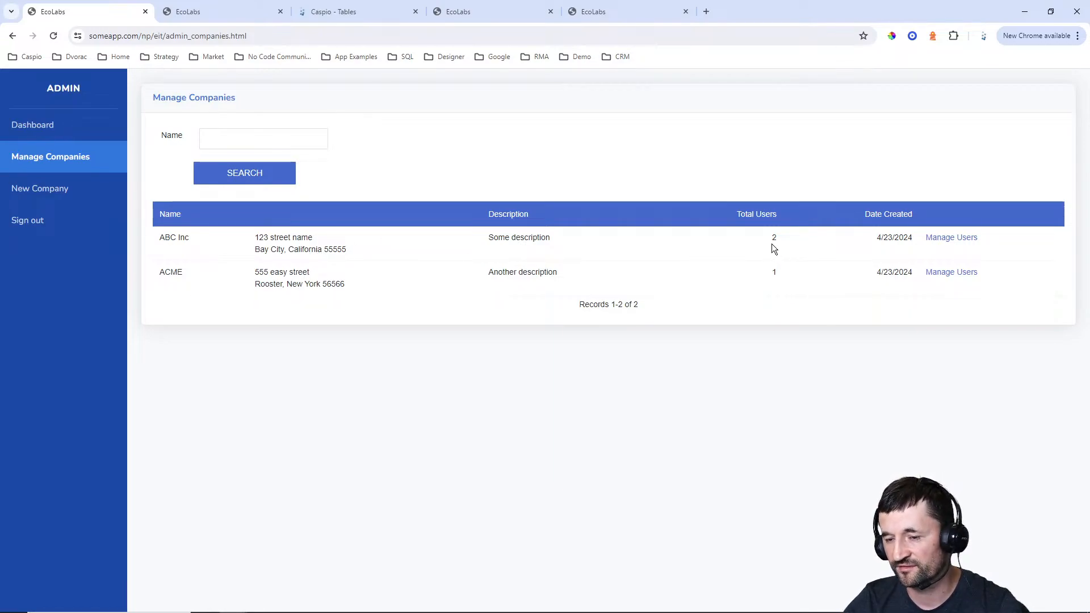
{"action": "left_click", "coordinate": [950, 237]}
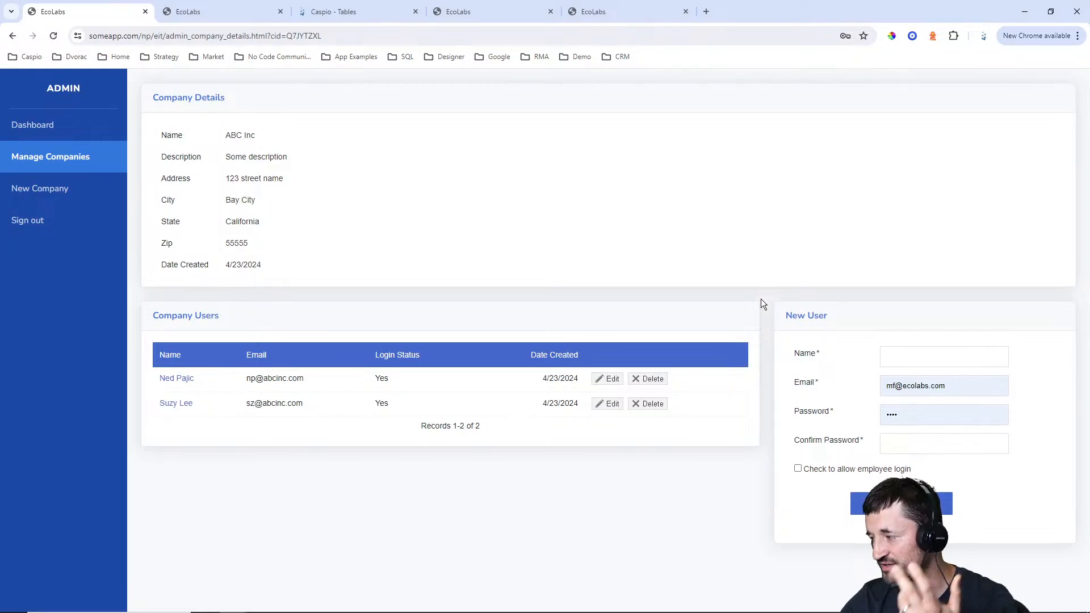
Return to the admin dashboard and examine its report and its company and activity type filters, selecting ACME and All activities
{"action": "left_click", "coordinate": [42, 126]}
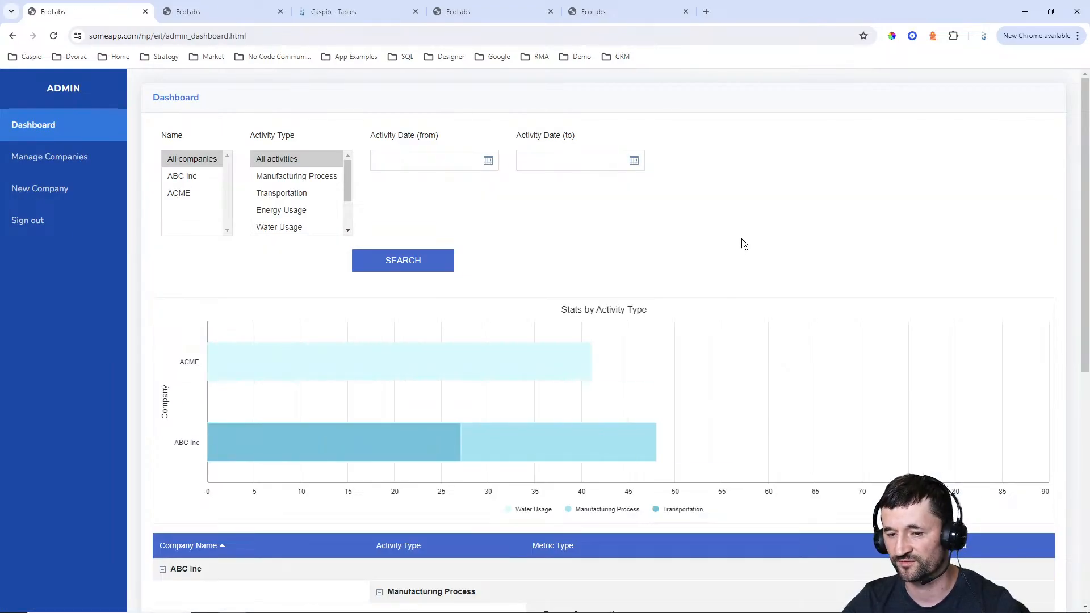
{"action": "scroll", "coordinate": [741, 239], "scroll_direction": "down", "scroll_amount": 8}
{"action": "scroll", "coordinate": [779, 233], "scroll_direction": "up", "scroll_amount": 8}
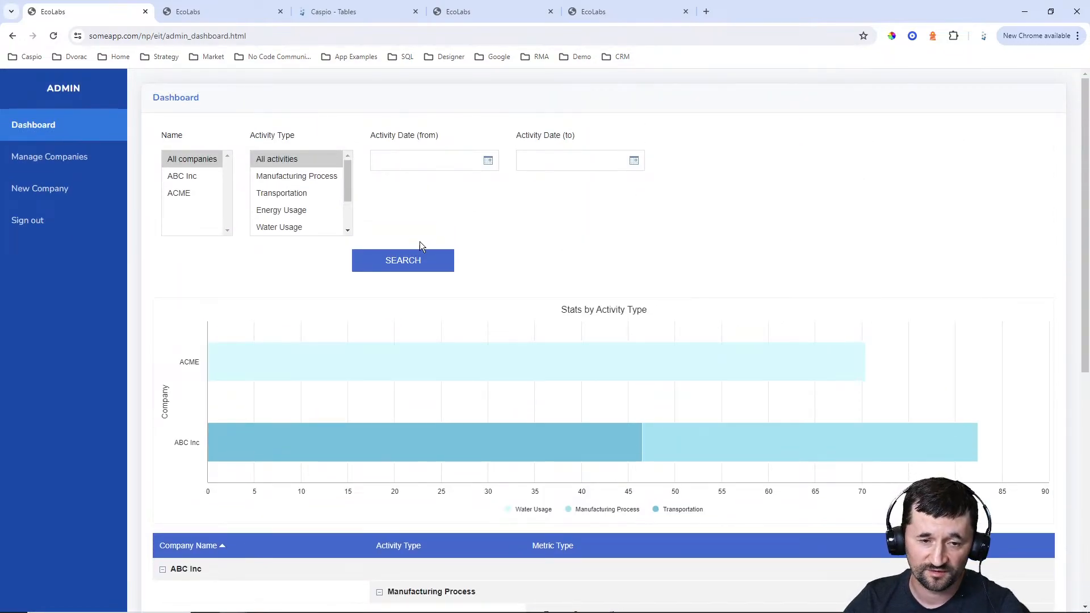
{"action": "left_click", "coordinate": [180, 178]}
{"action": "left_click", "coordinate": [180, 195]}
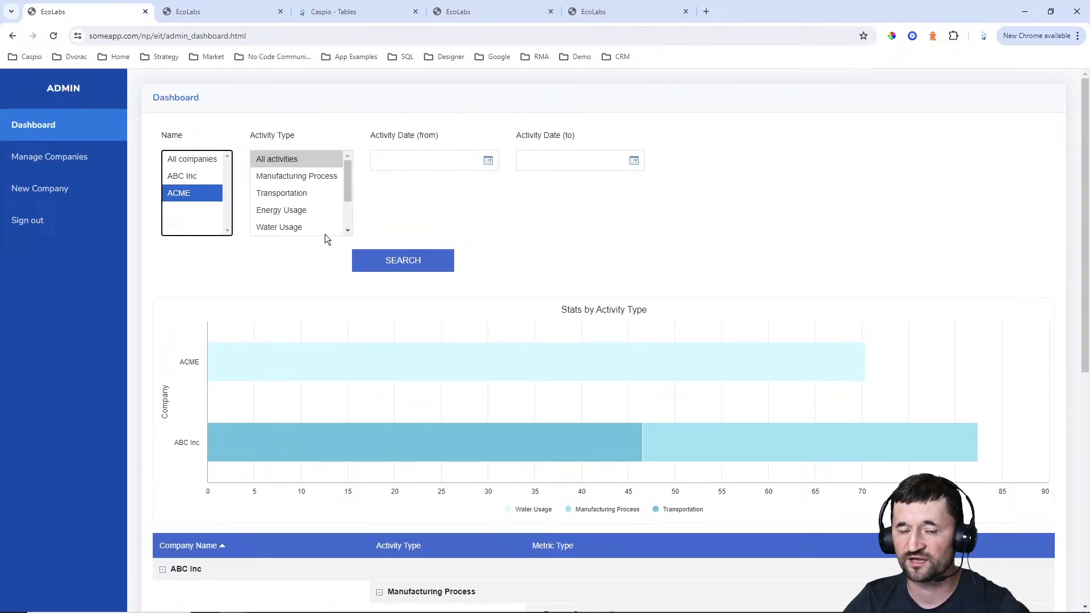
{"action": "left_click", "coordinate": [348, 188]}
{"action": "mouse_move", "coordinate": [351, 190]}
{"action": "left_mouse_down"}
{"action": "mouse_move", "coordinate": [349, 211]}
{"action": "mouse_move", "coordinate": [350, 171]}
{"action": "left_mouse_up"}
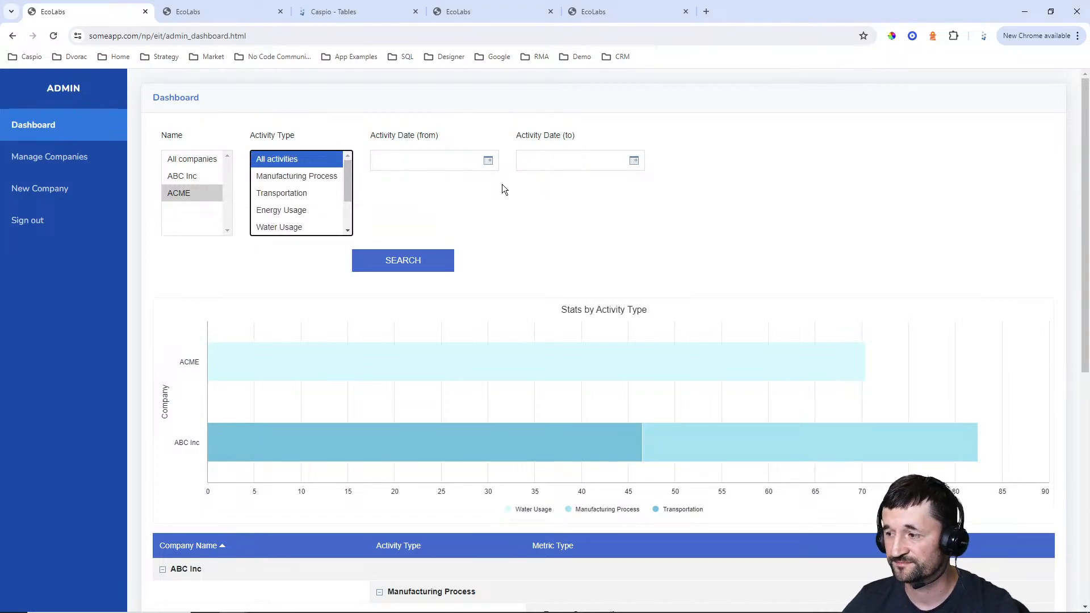
{"action": "scroll", "coordinate": [854, 234], "scroll_direction": "down", "scroll_amount": 5}
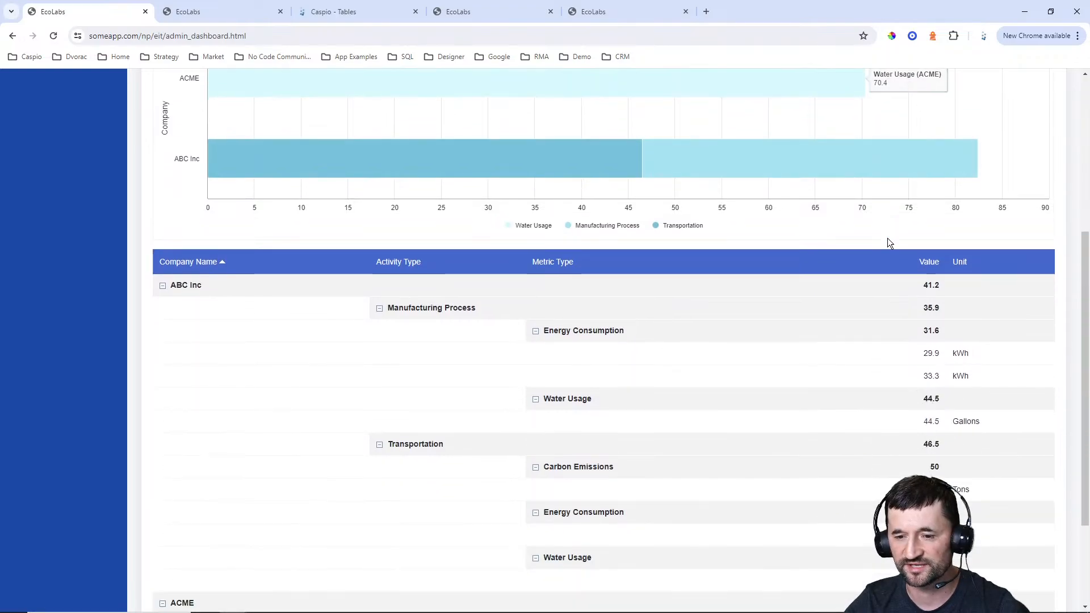
{"action": "scroll", "coordinate": [886, 241], "scroll_direction": "up", "scroll_amount": 5}
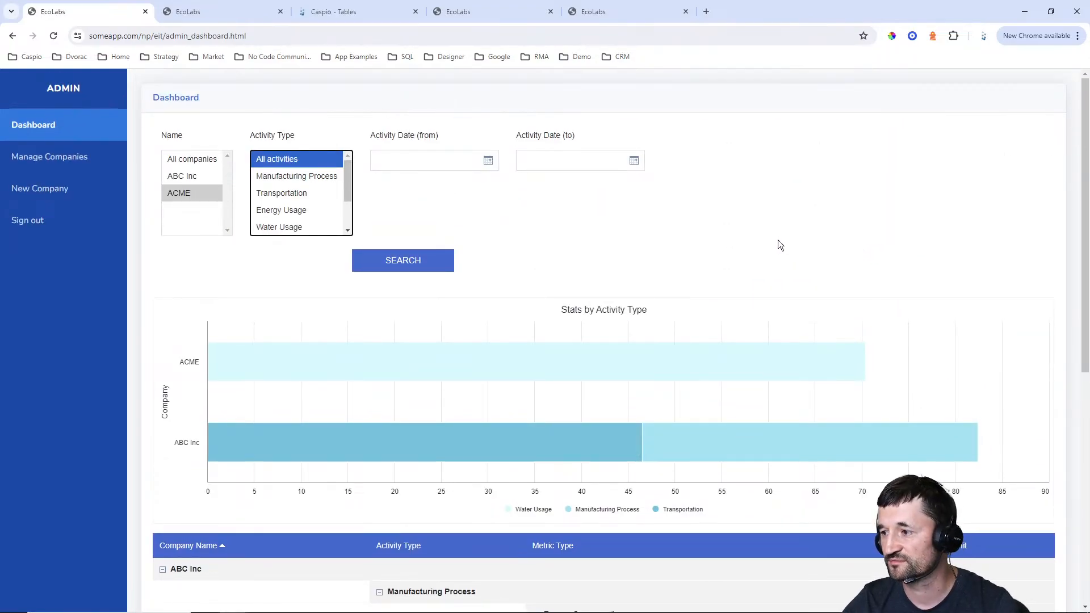
Switch to the customer portal, inspect the activity types offered for a new activity, and return to the My Activities list
{"action": "left_click", "coordinate": [214, 11]}
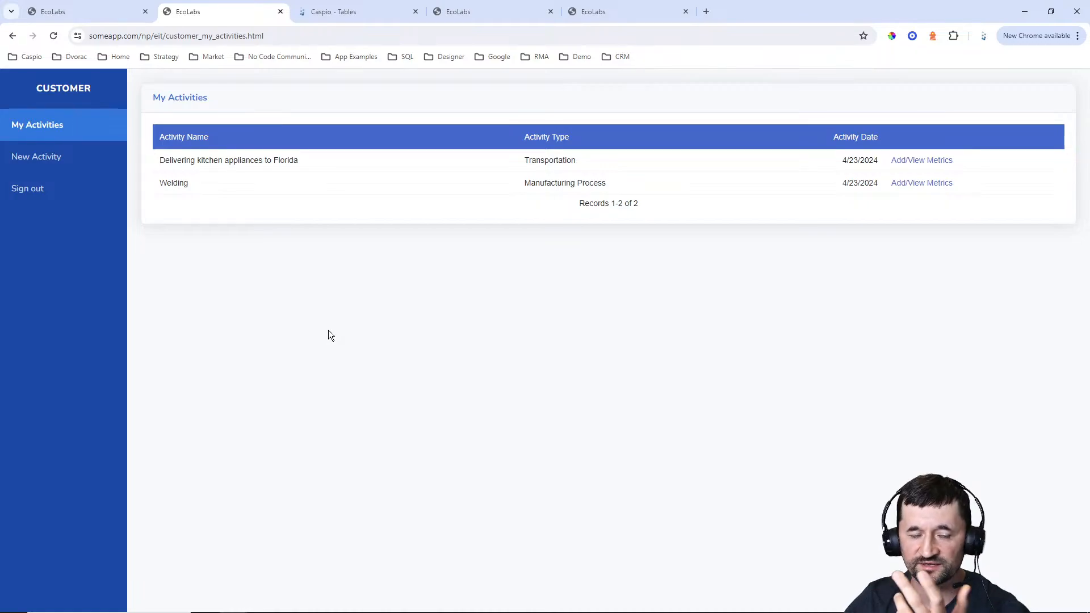
{"action": "left_click", "coordinate": [55, 162]}
{"action": "left_click", "coordinate": [291, 139]}
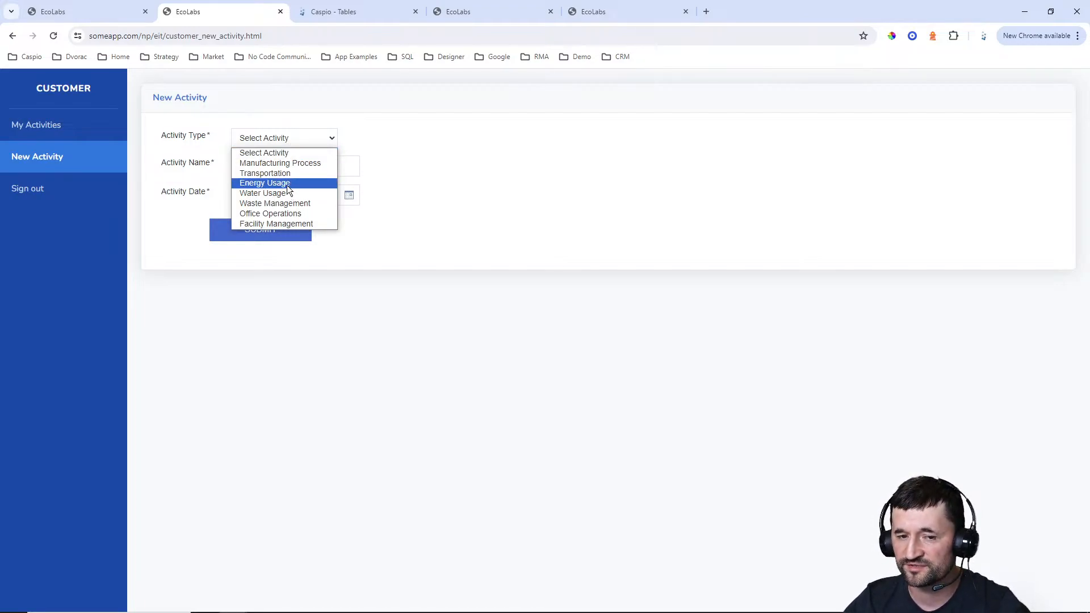
{"action": "left_click", "coordinate": [227, 149]}
{"action": "left_click", "coordinate": [38, 124]}
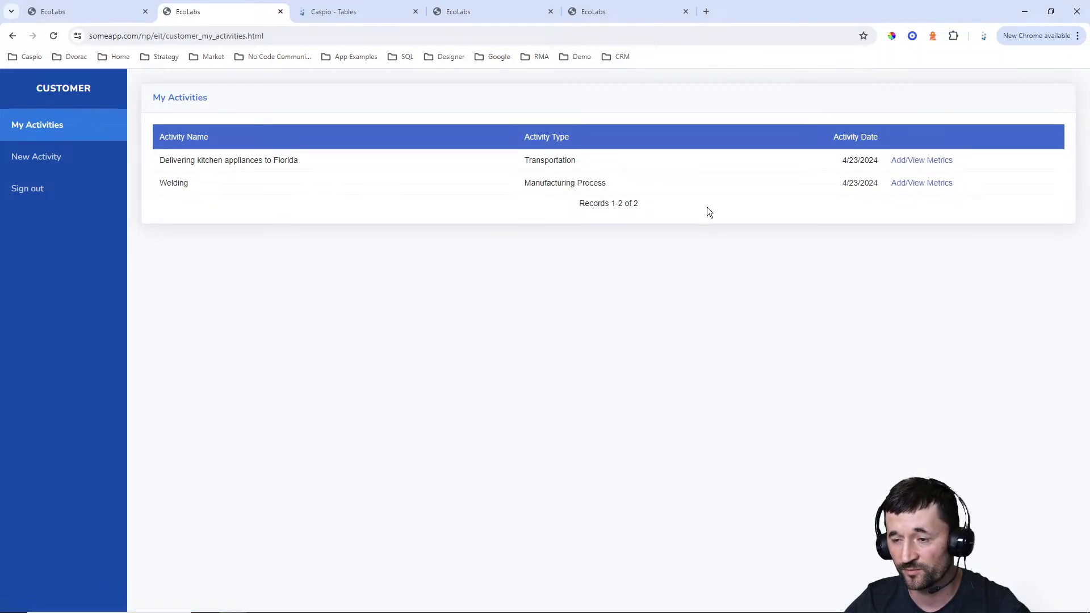
Open the metrics of the Welding activity and inspect the new metric form's fields and unit options
{"action": "left_click", "coordinate": [913, 184]}
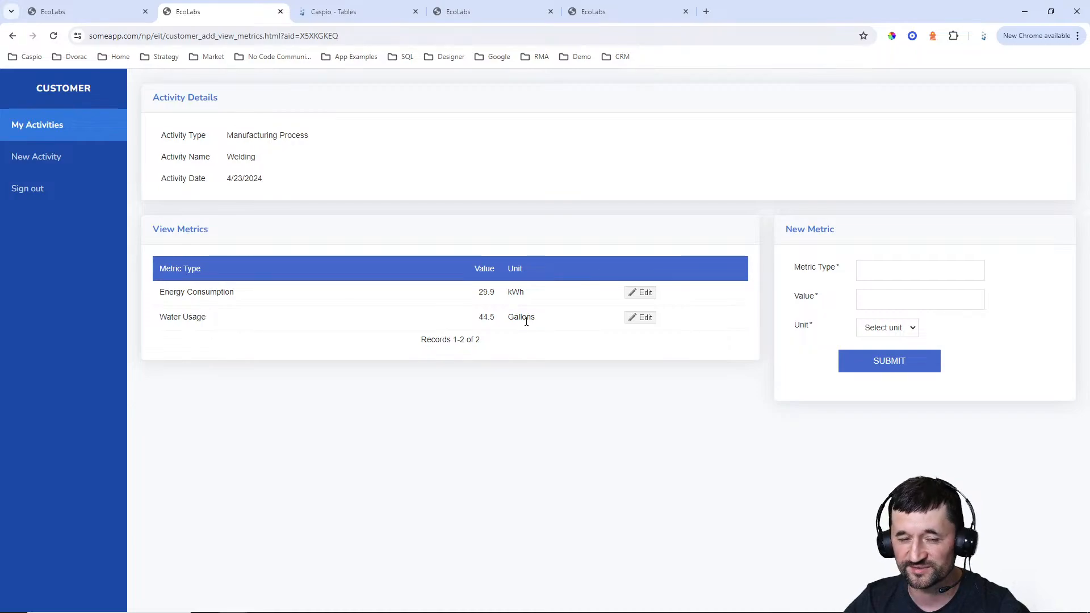
{"action": "left_click", "coordinate": [901, 273]}
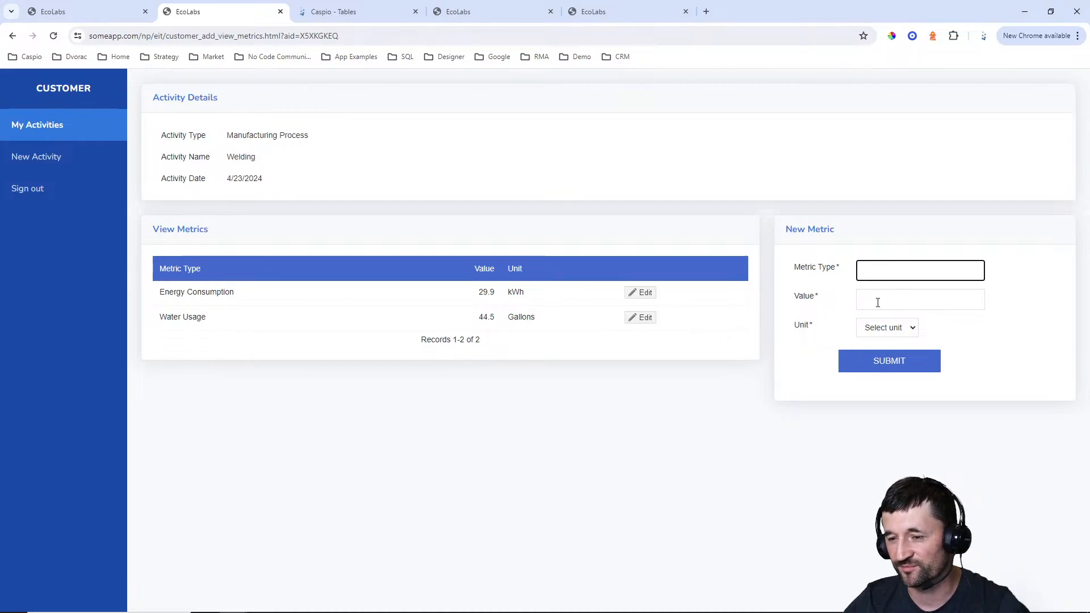
{"action": "left_click", "coordinate": [883, 329]}
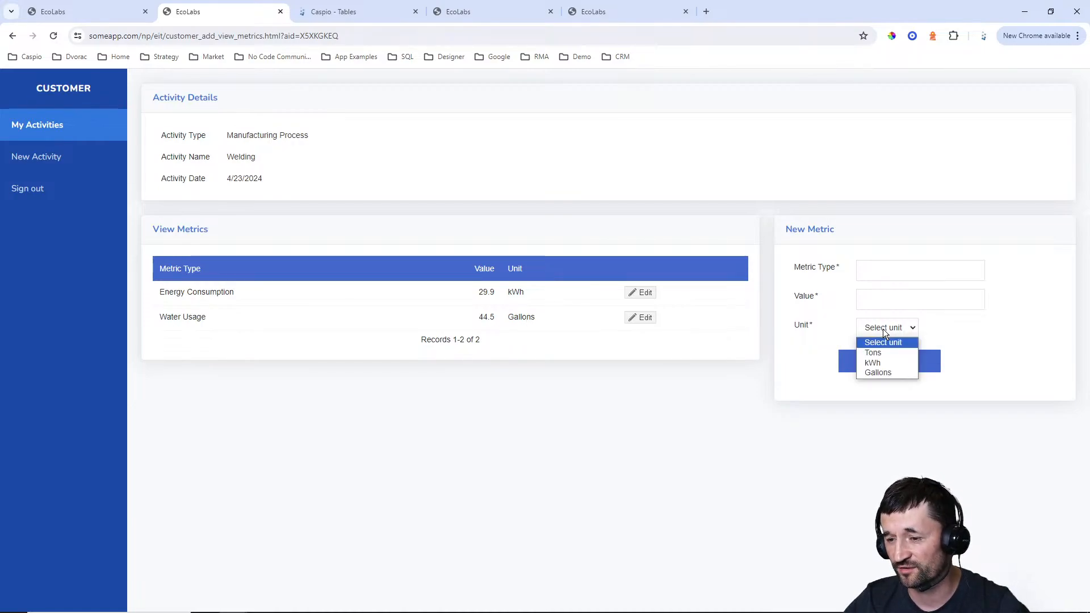
{"action": "left_click", "coordinate": [801, 337]}
Switch to the Caspio tables list and inspect the table design of eit_ecolabs_users_1, including its EL_ID field
{"action": "left_click", "coordinate": [85, 11]}
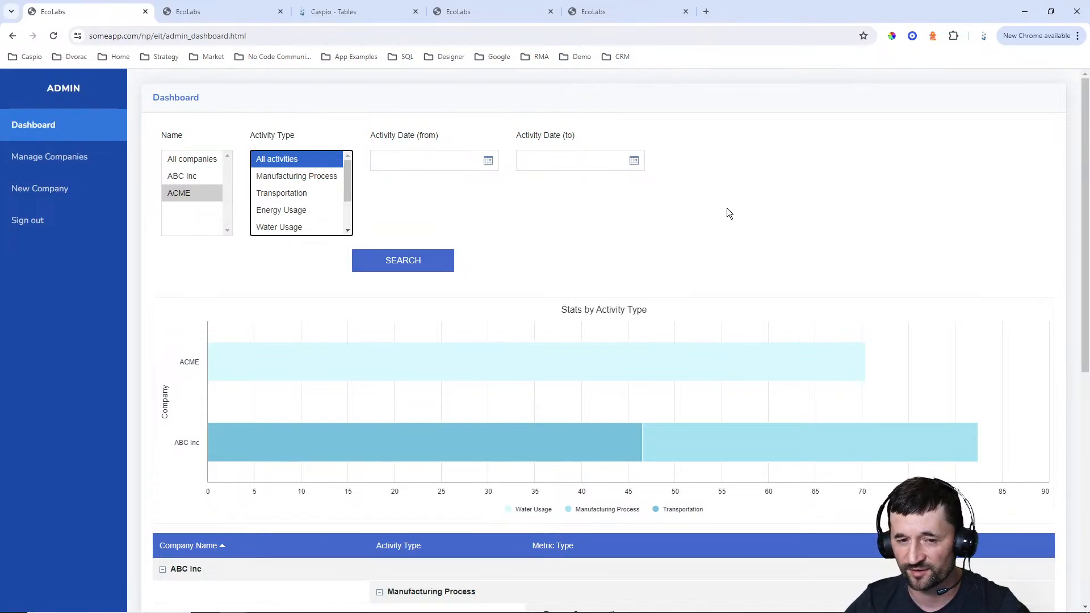
{"action": "left_click", "coordinate": [369, 12]}
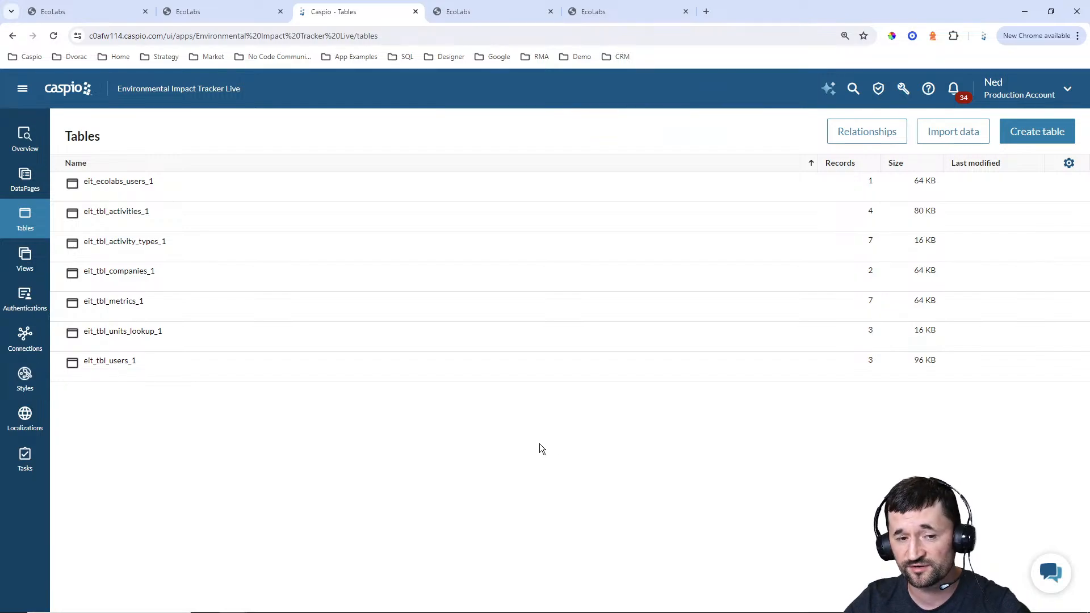
{"action": "mouse_move", "coordinate": [150, 194]}
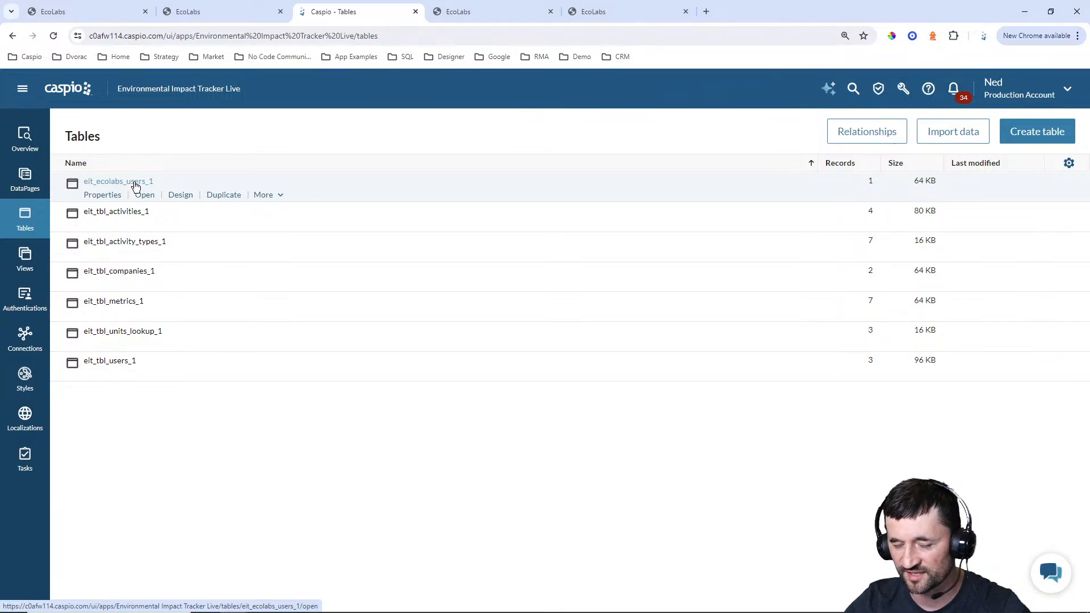
{"action": "left_click", "coordinate": [180, 195]}
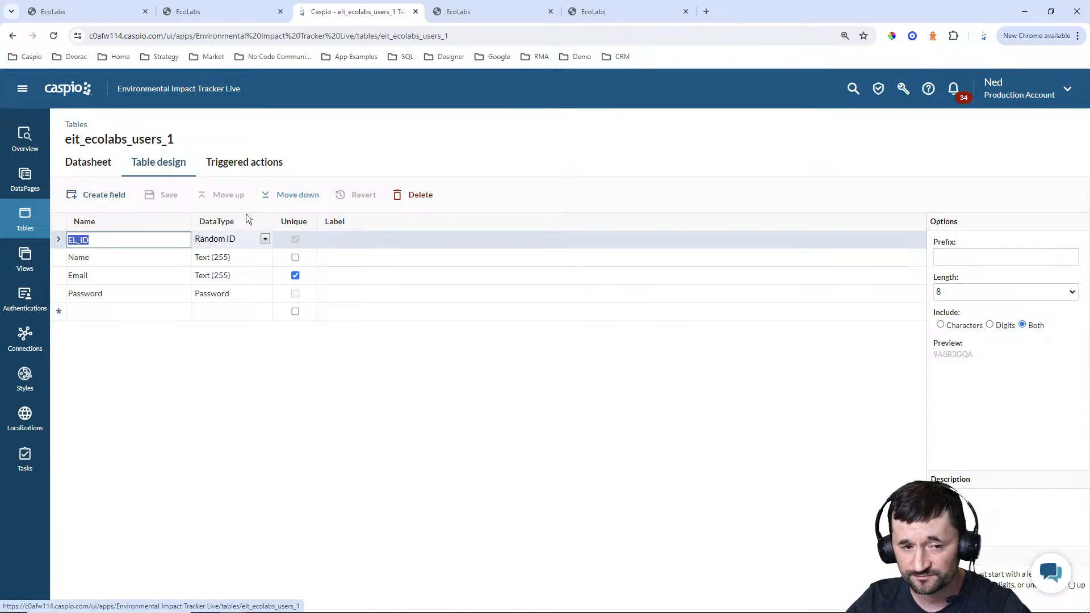
{"action": "left_click", "coordinate": [160, 243]}
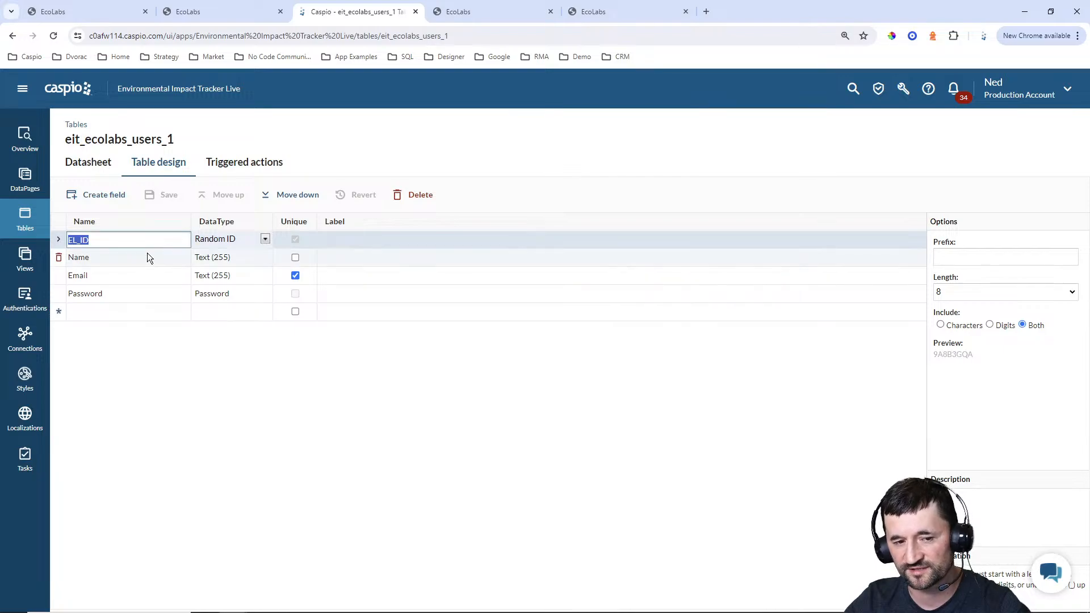
Inspect the table designs of eit_tbl_companies_1 and eit_tbl_users_1
{"action": "left_click", "coordinate": [17, 223]}
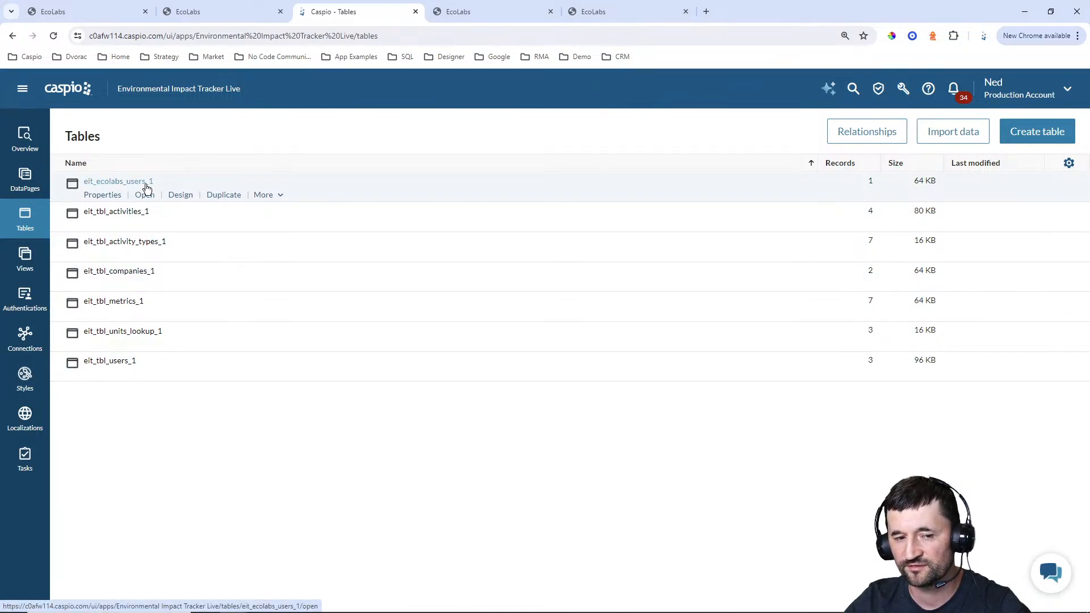
{"action": "left_click", "coordinate": [174, 284]}
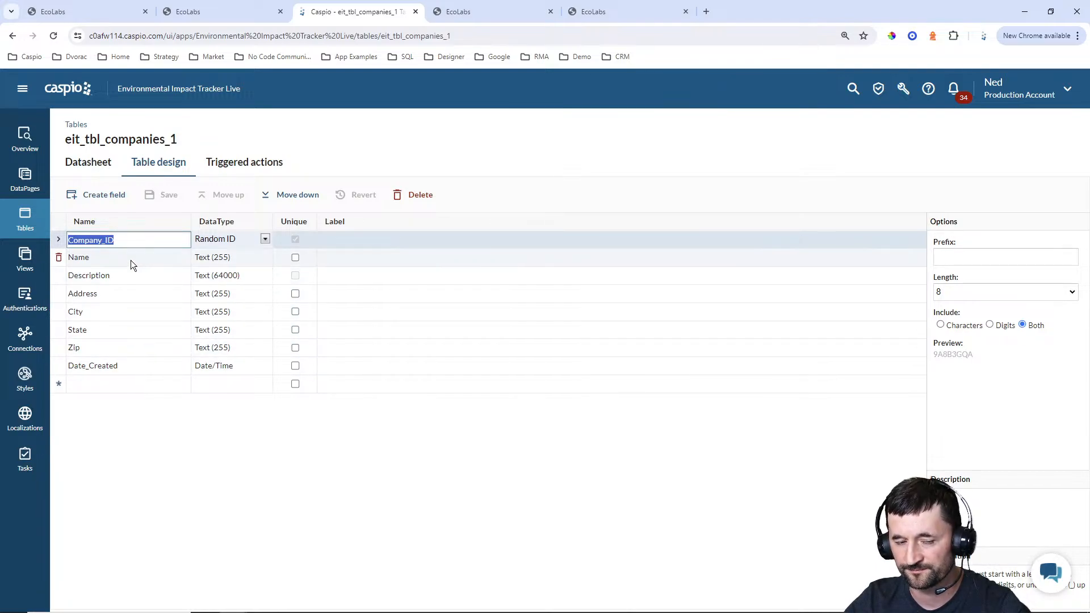
{"action": "left_click", "coordinate": [24, 222]}
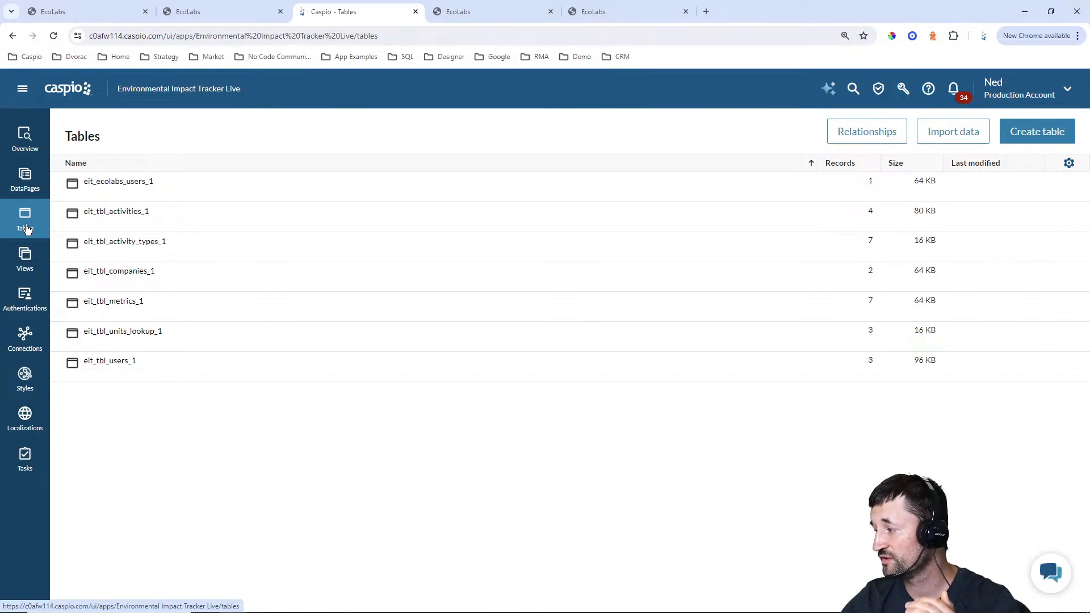
{"action": "mouse_move", "coordinate": [116, 364]}
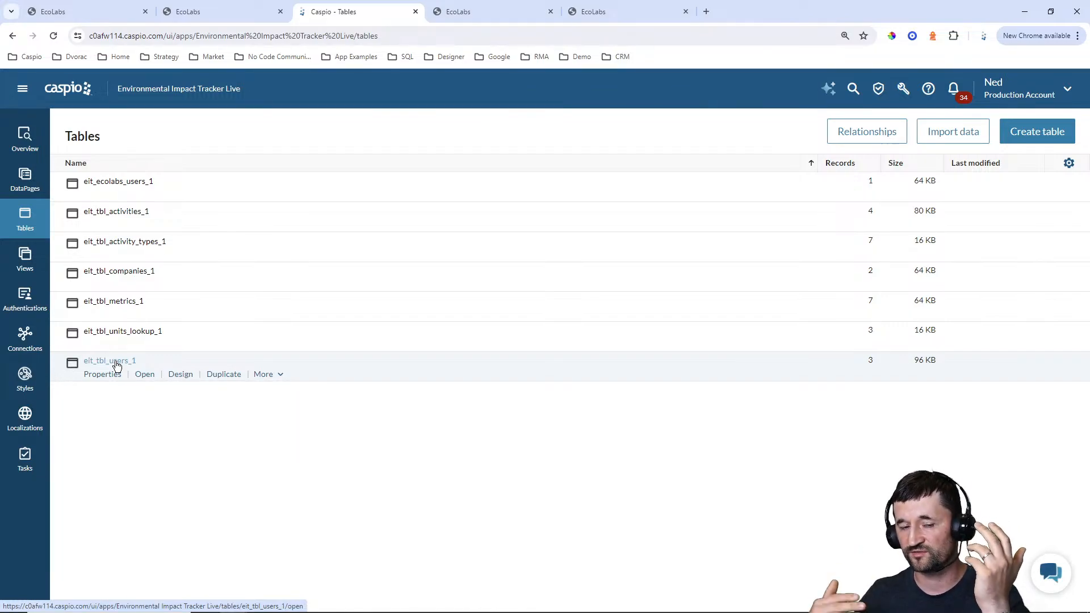
{"action": "left_click", "coordinate": [177, 375]}
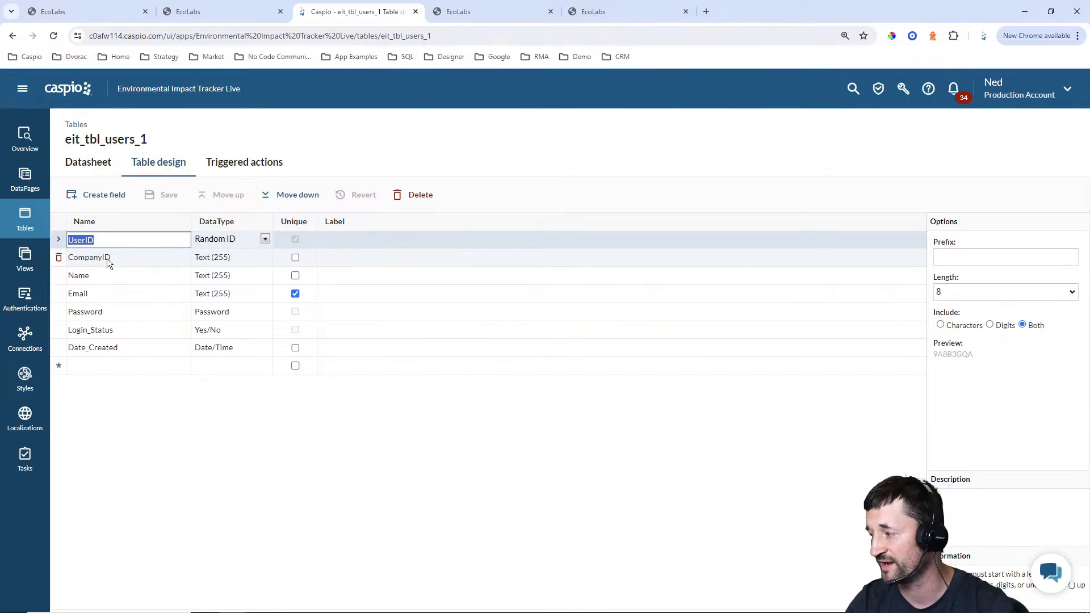
Switch to the EcoLabs admin portal and inspect the New Company form and the Manage Companies list
{"action": "left_click", "coordinate": [83, 15]}
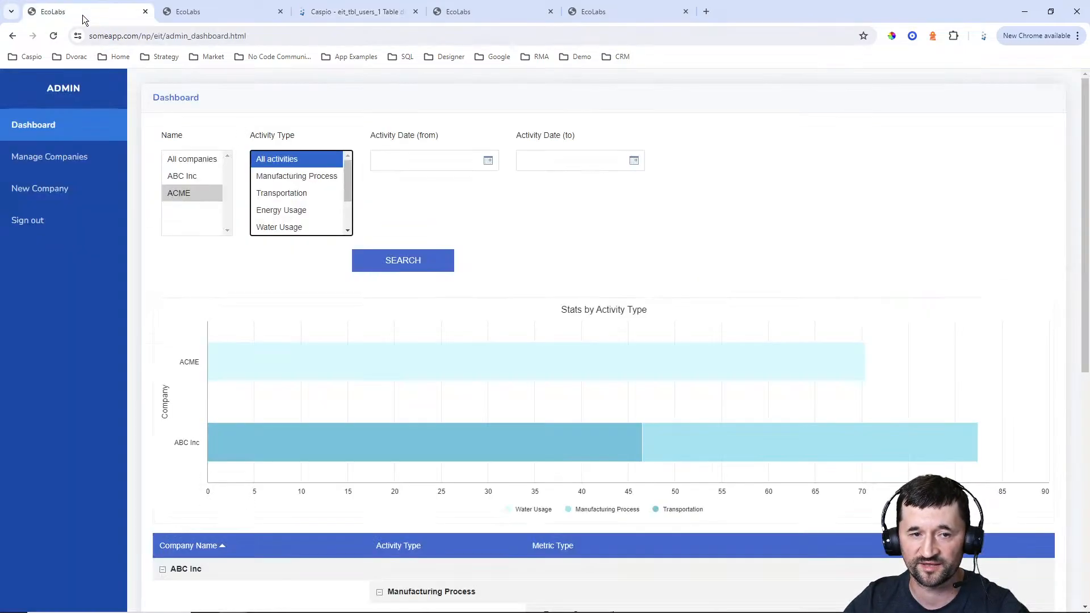
{"action": "left_click", "coordinate": [60, 190]}
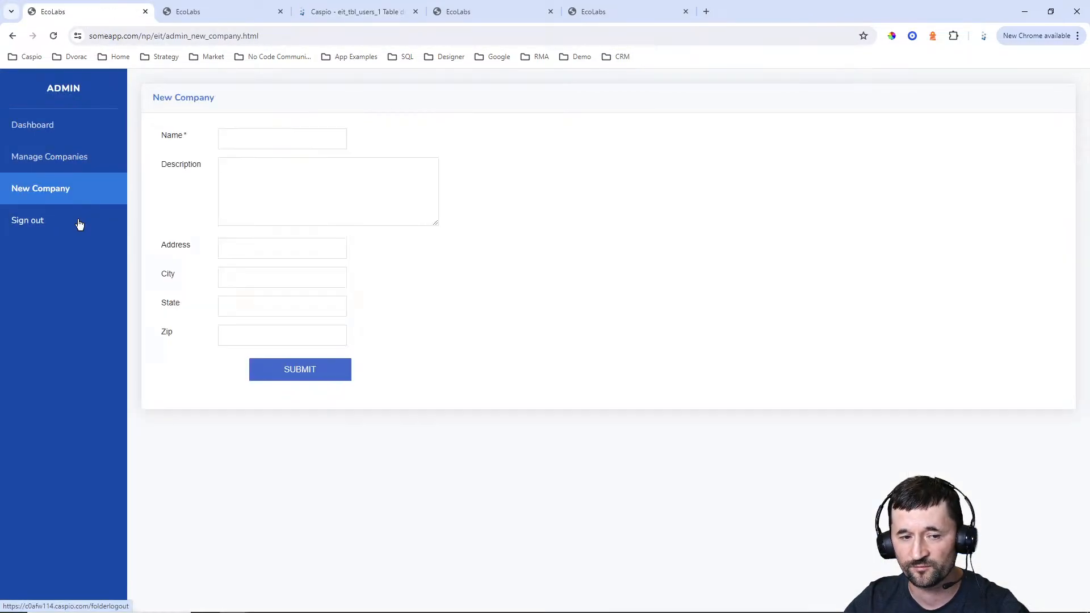
{"action": "left_click", "coordinate": [53, 157]}
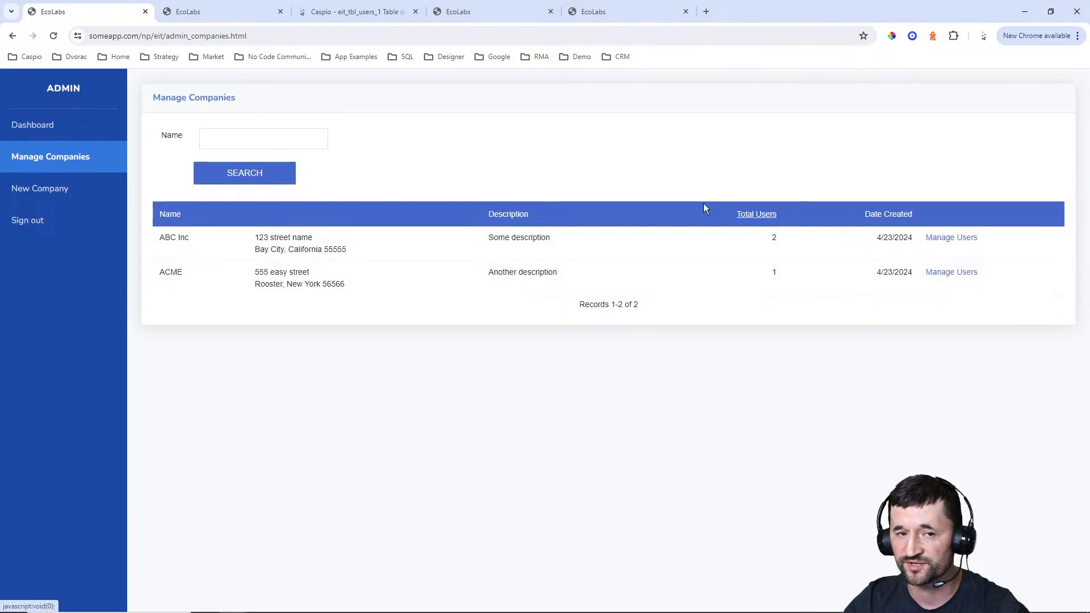
Switch to the Caspio tables list and inspect the table designs of eit_tbl_activities_1 and eit_tbl_metrics_1
{"action": "left_click", "coordinate": [377, 11]}
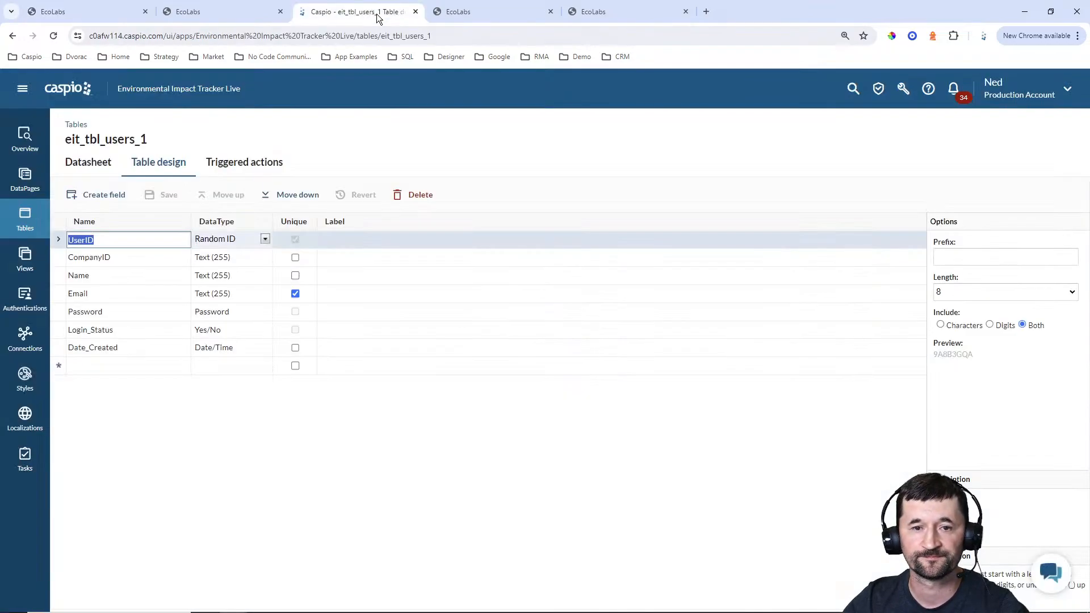
{"action": "left_click", "coordinate": [17, 213]}
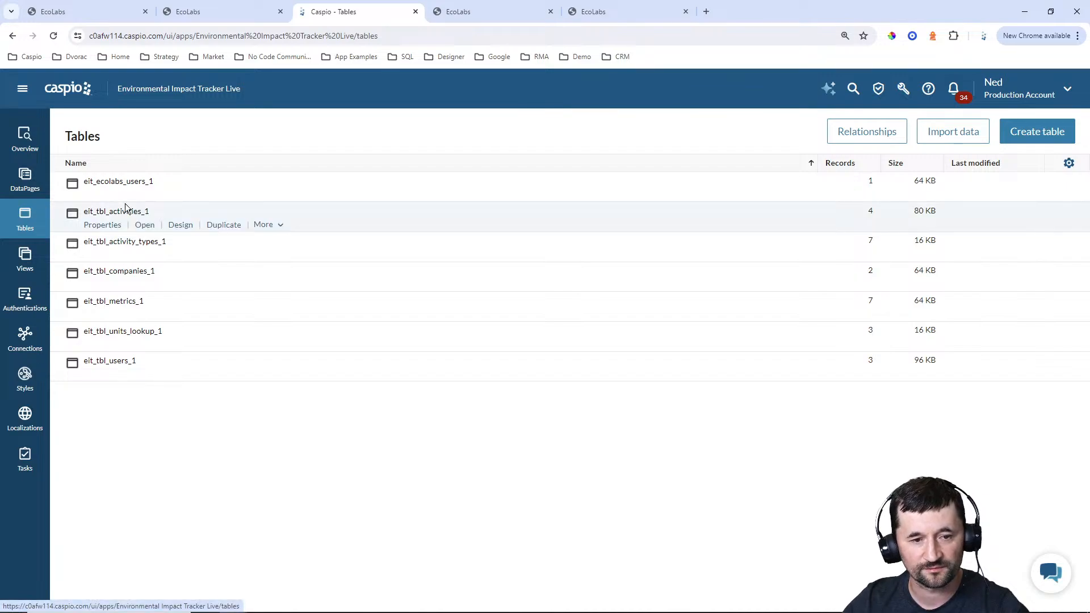
{"action": "mouse_move", "coordinate": [143, 197]}
{"action": "mouse_move", "coordinate": [142, 277]}
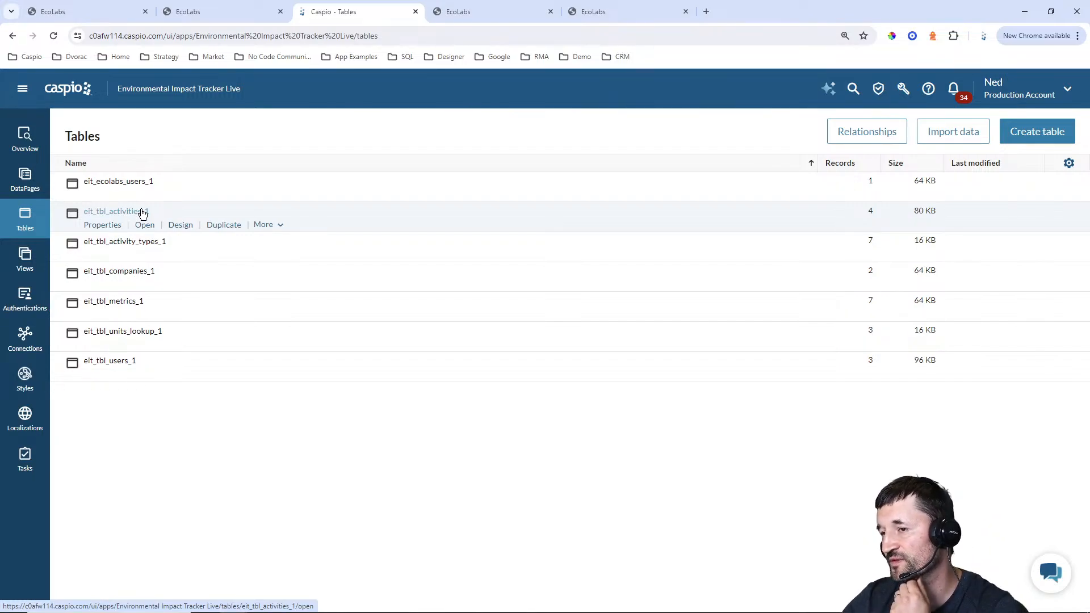
{"action": "left_click", "coordinate": [179, 226]}
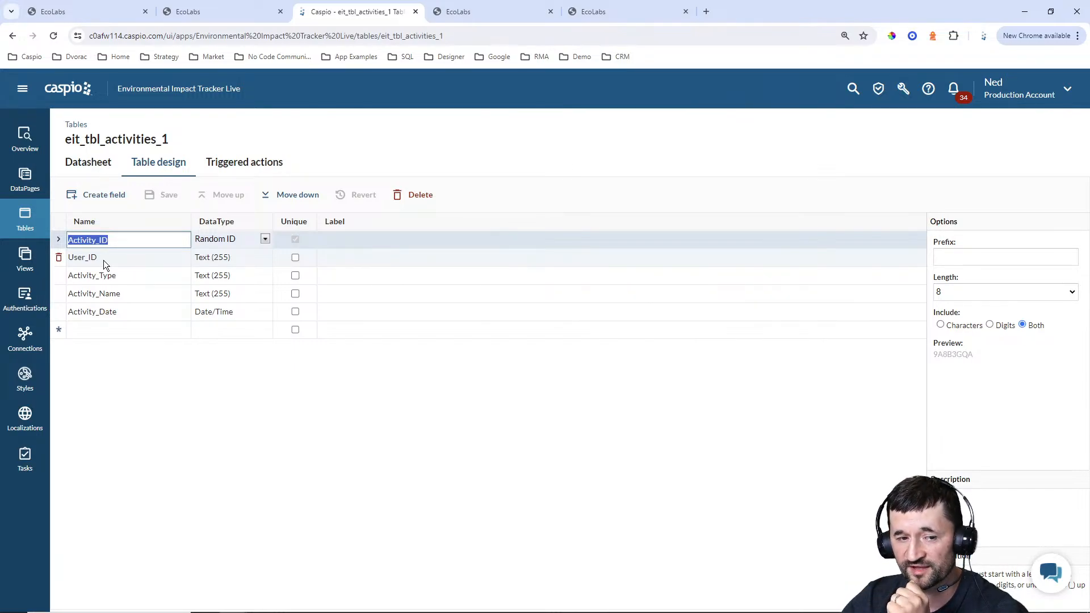
{"action": "left_click", "coordinate": [26, 224]}
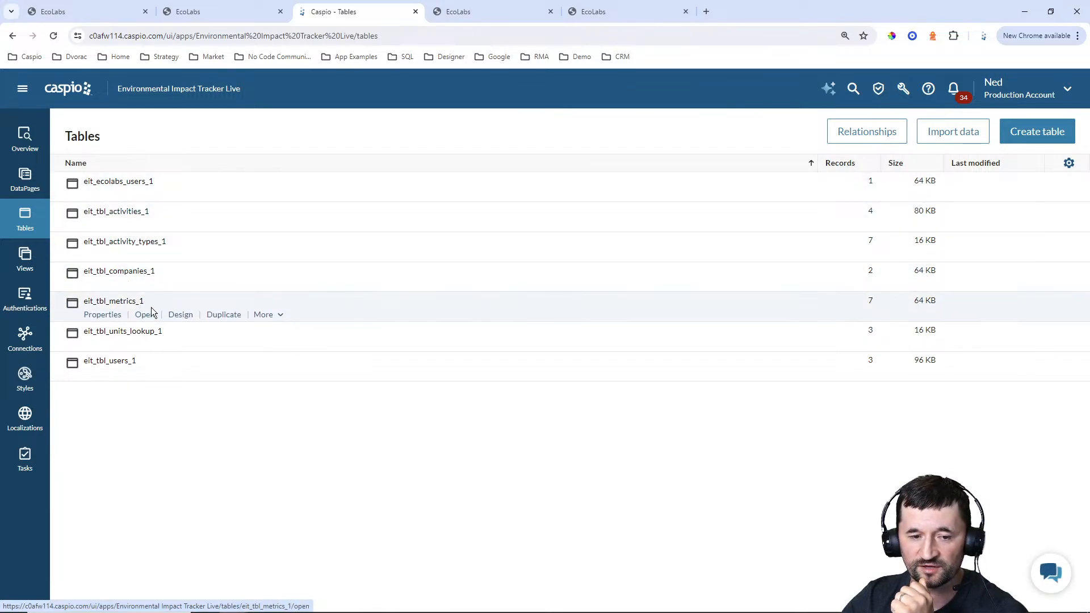
{"action": "left_click", "coordinate": [178, 313]}
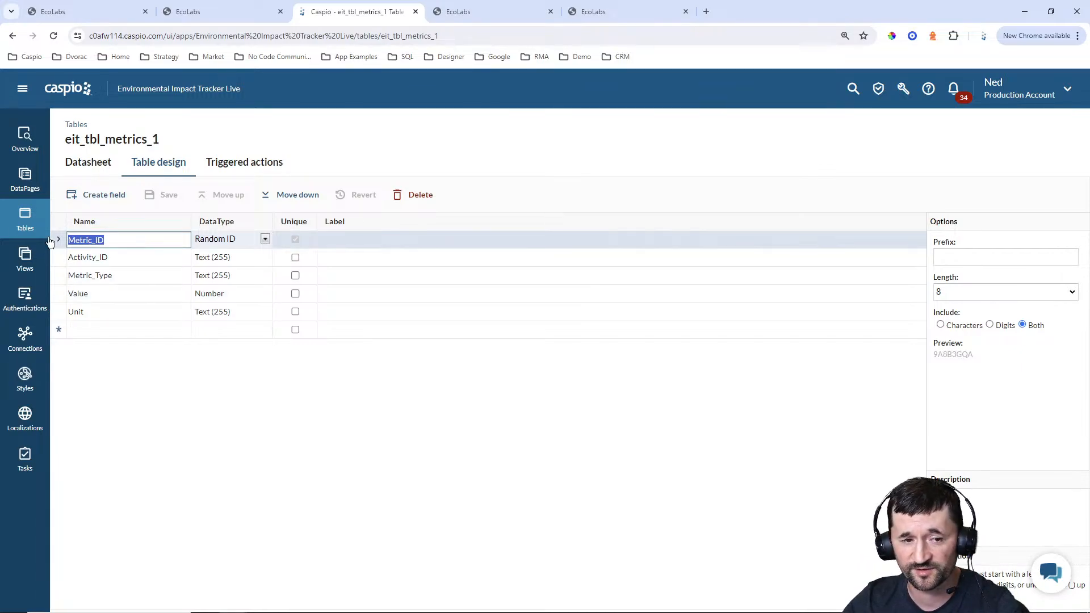
Inspect the records and the table design of eit_tbl_activity_types_1
{"action": "left_click", "coordinate": [25, 218]}
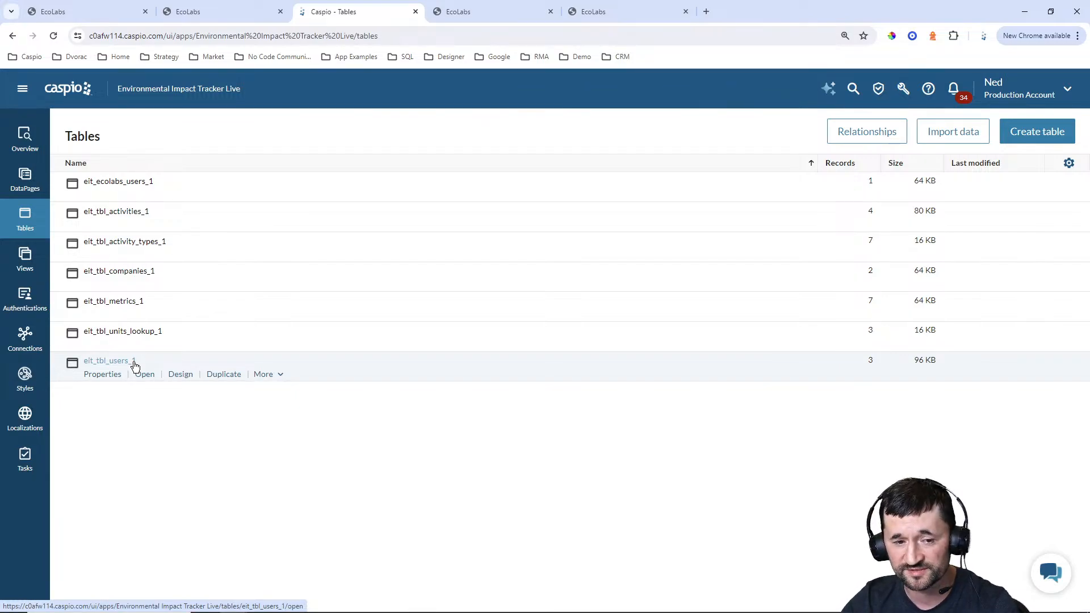
{"action": "left_click", "coordinate": [149, 257]}
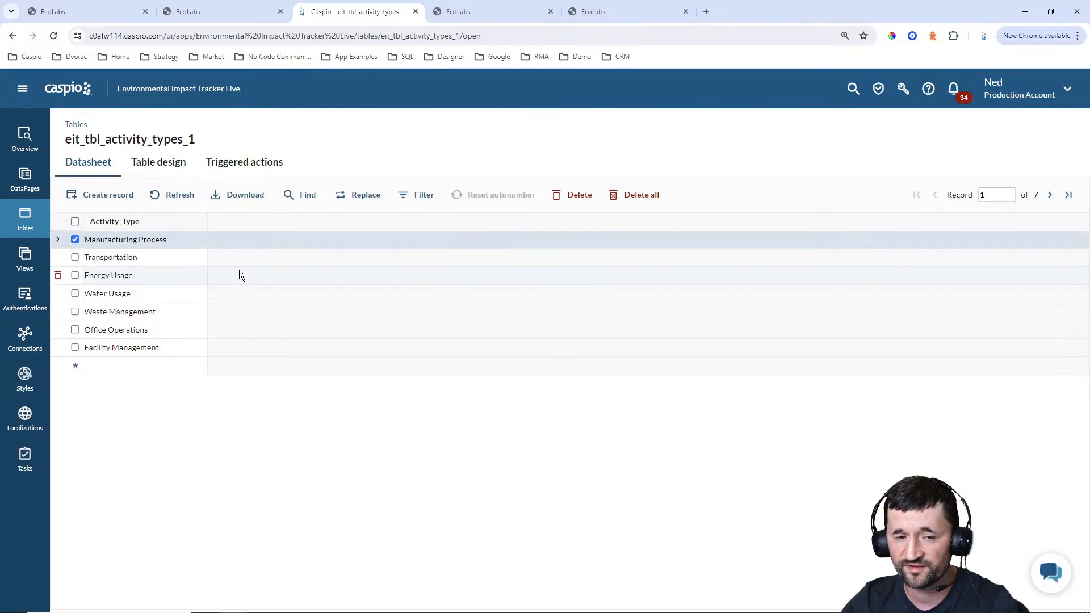
{"action": "left_click", "coordinate": [162, 162]}
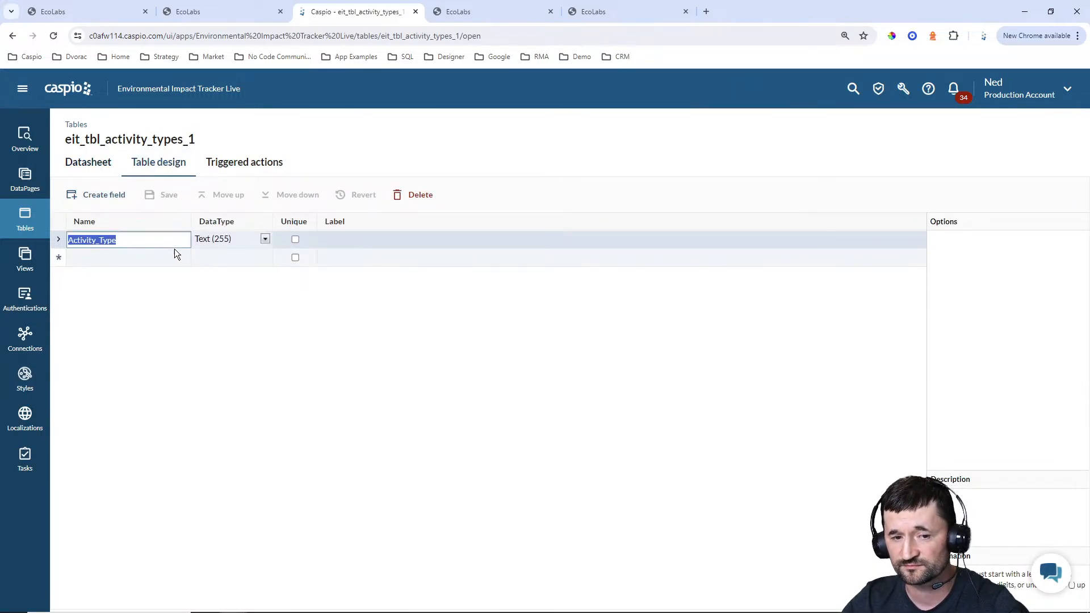
Open the table design of eit_tbl_units_lookup_1 and inspect the unit records in its datasheet
{"action": "left_click", "coordinate": [25, 218]}
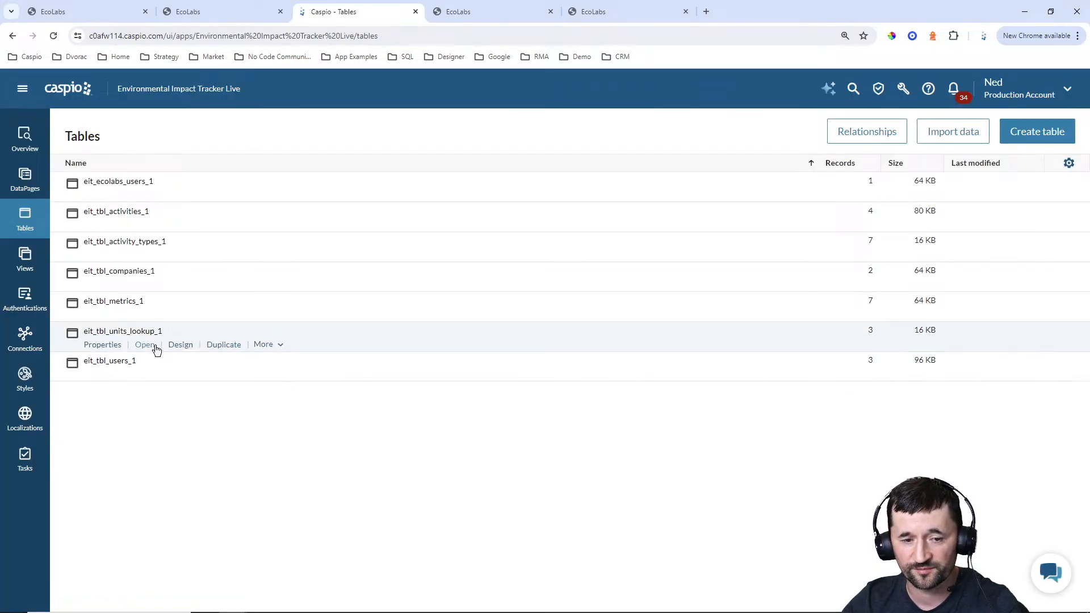
{"action": "left_click", "coordinate": [178, 344]}
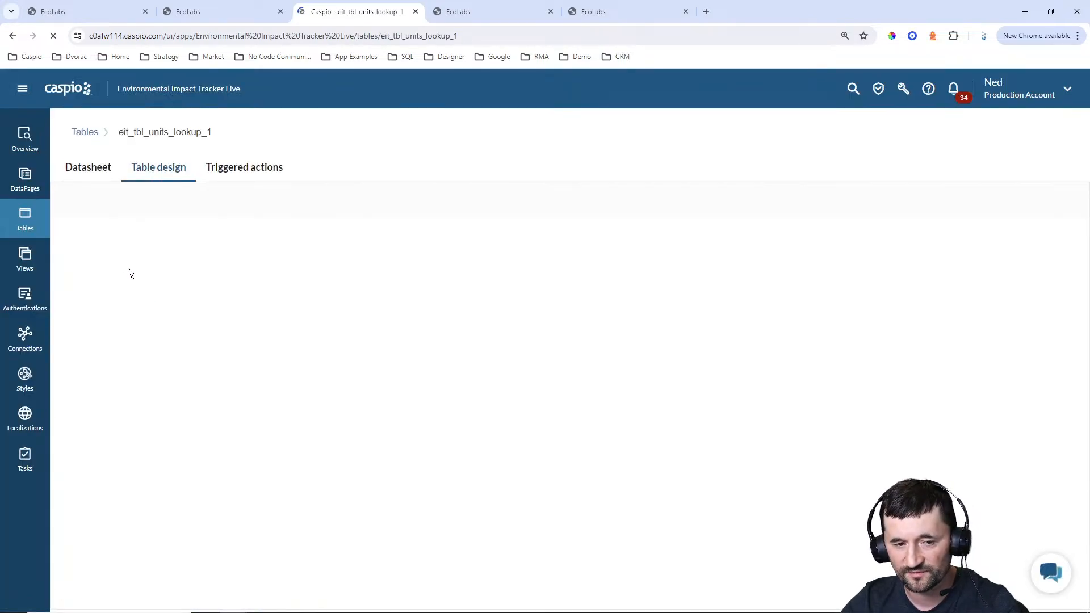
{"action": "left_click", "coordinate": [89, 170]}
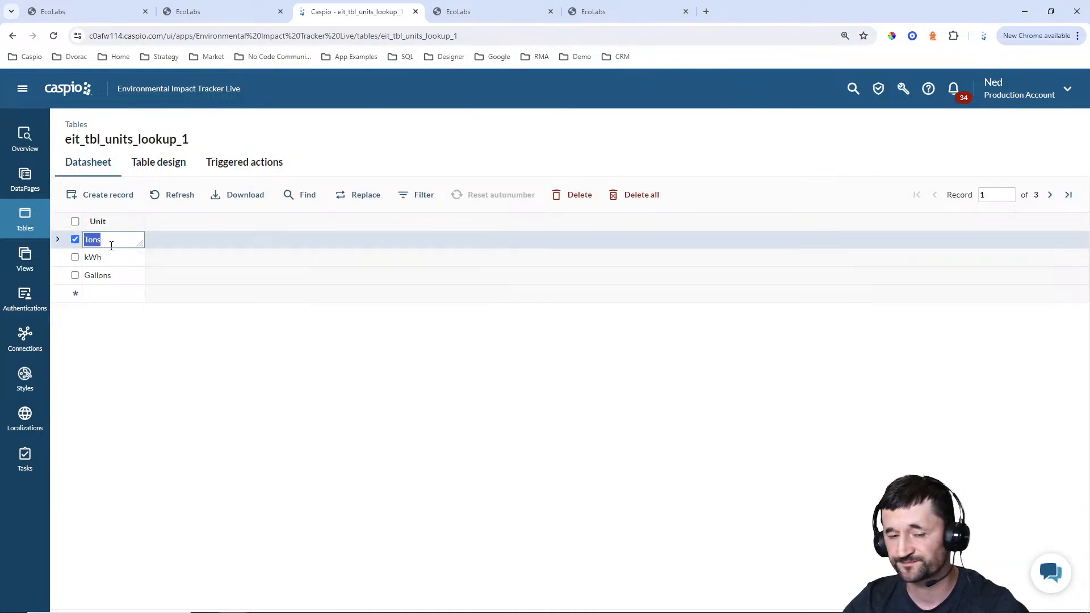
Reopen the table design of eit_tbl_users_1 and inspect its Login_Status field
{"action": "left_click", "coordinate": [36, 220]}
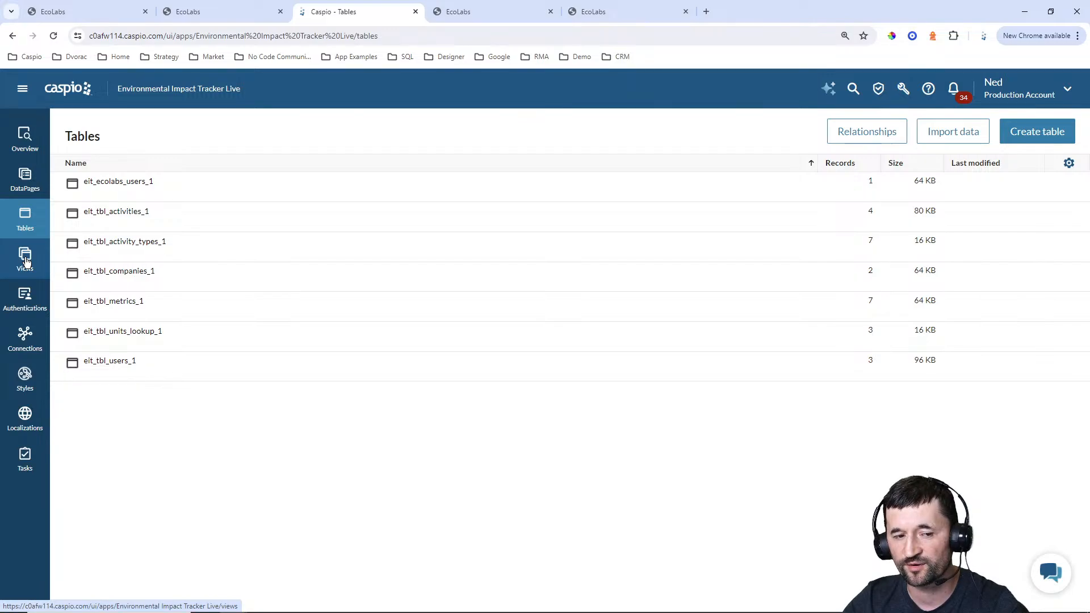
{"action": "mouse_move", "coordinate": [110, 374]}
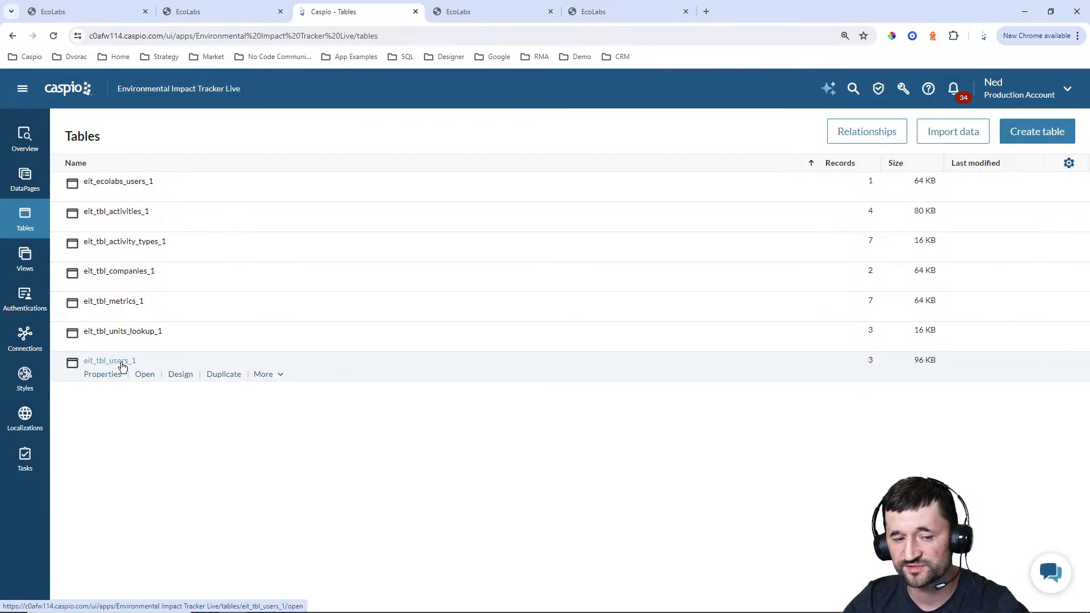
{"action": "left_click", "coordinate": [181, 375]}
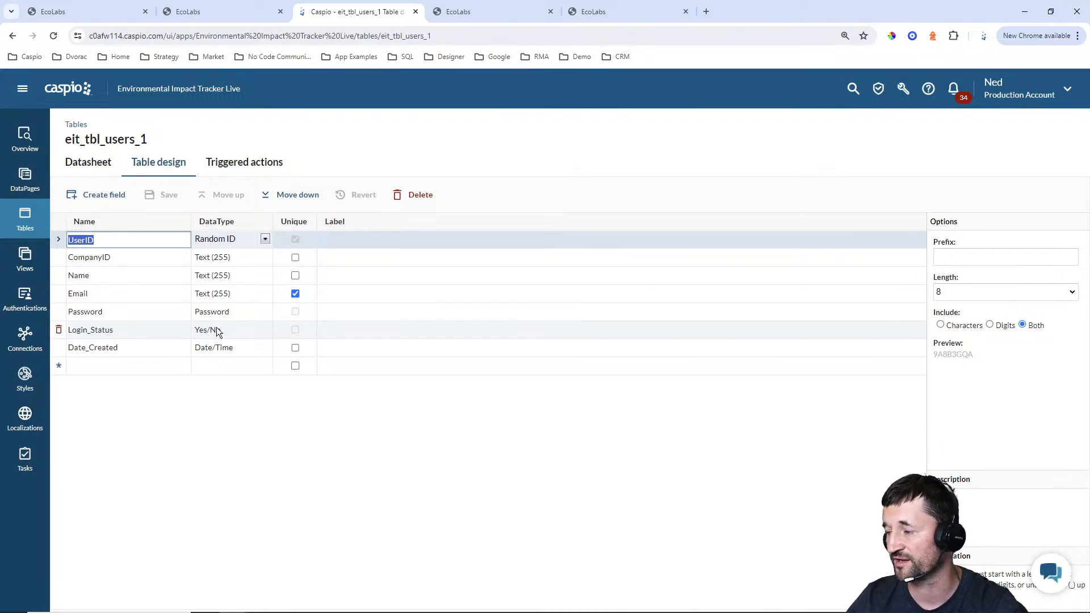
Switch to the admin portal, open ABC Inc's users, and inspect the first user's editable fields, including Login Status, without saving
{"action": "left_click", "coordinate": [99, 13]}
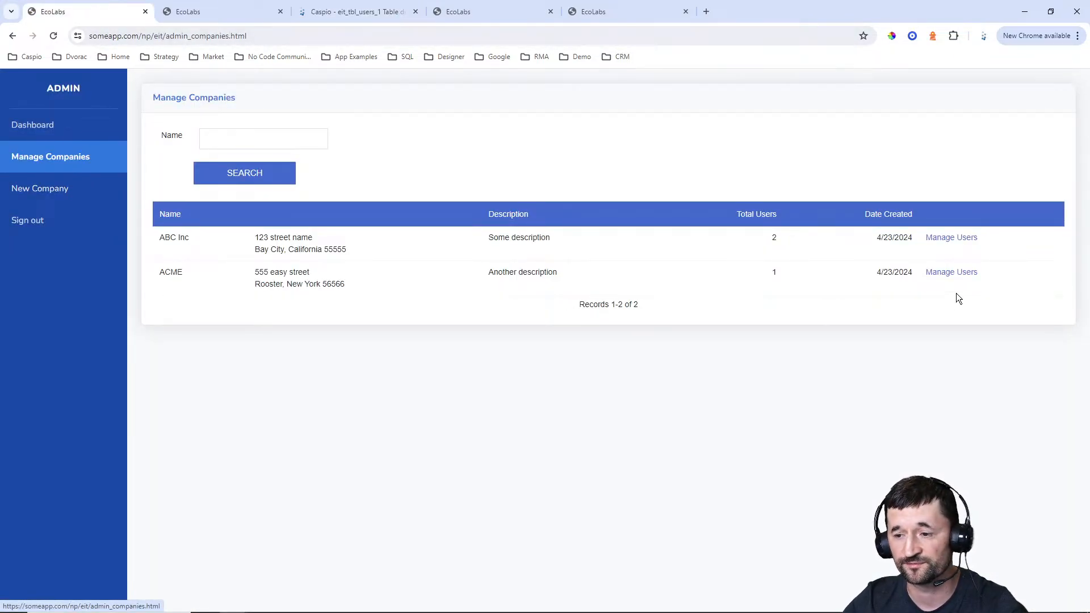
{"action": "left_click", "coordinate": [952, 238]}
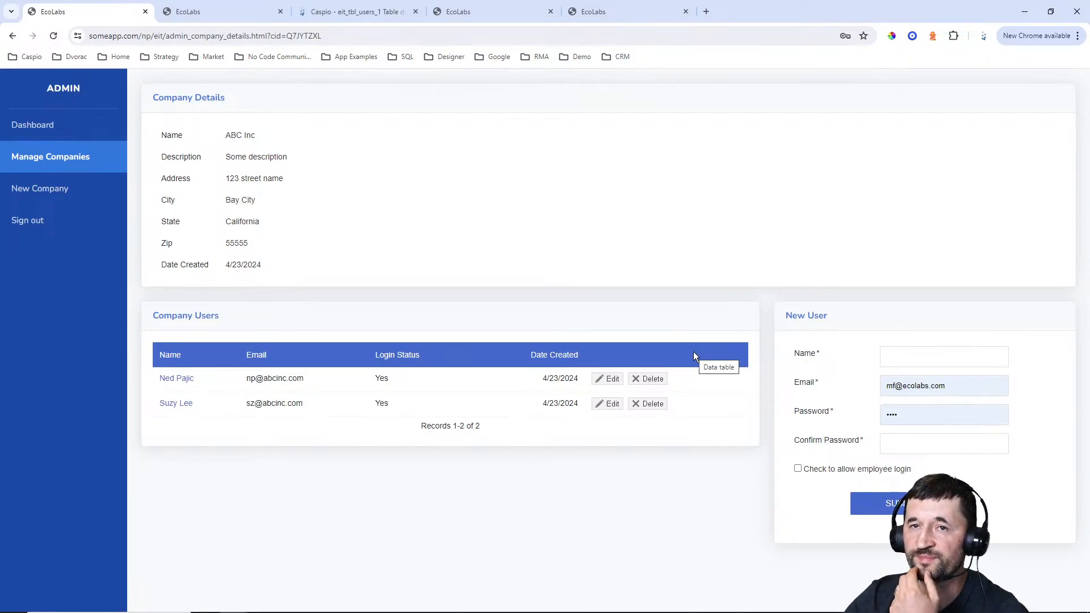
{"action": "left_click", "coordinate": [608, 379]}
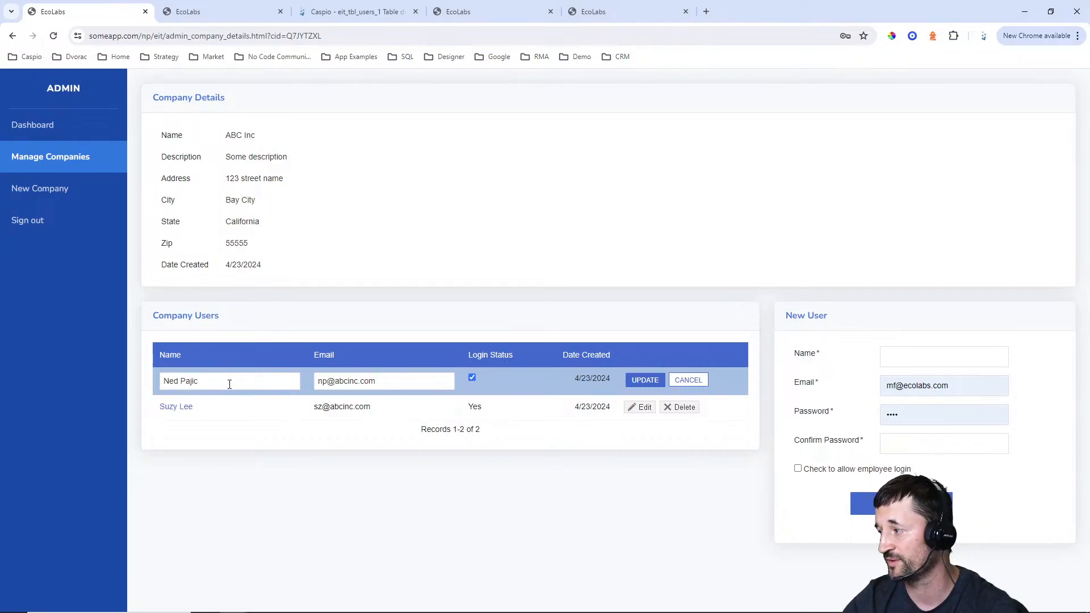
{"action": "left_click", "coordinate": [703, 382]}
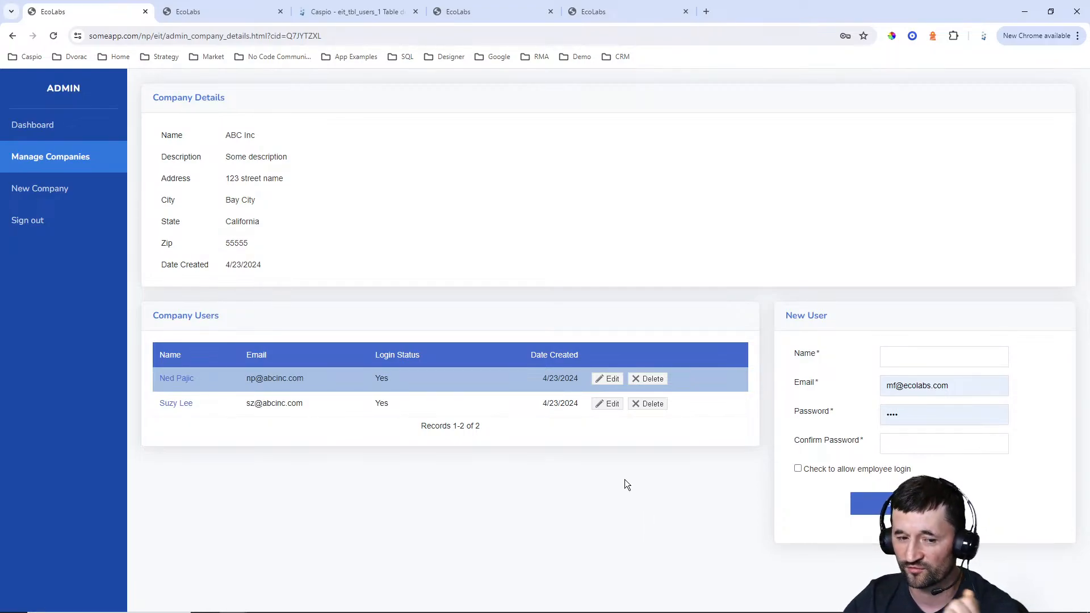
Switch to Caspio and inspect the eit_active_users_1 view's source table, fields and Login_Status criteria without saving, as well as its records
{"action": "left_click", "coordinate": [358, 13]}
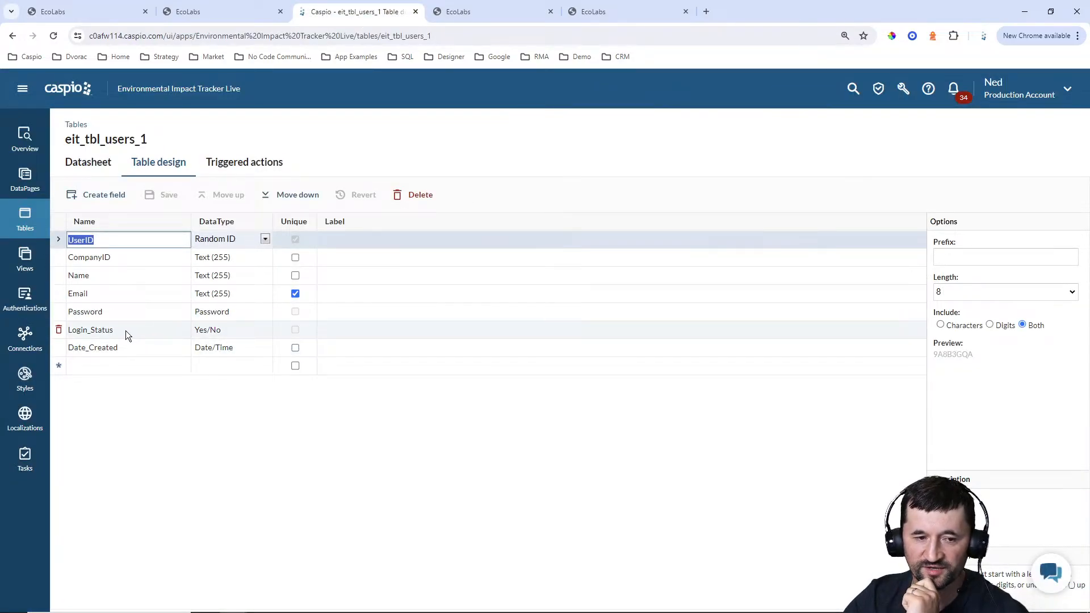
{"action": "left_click", "coordinate": [29, 266]}
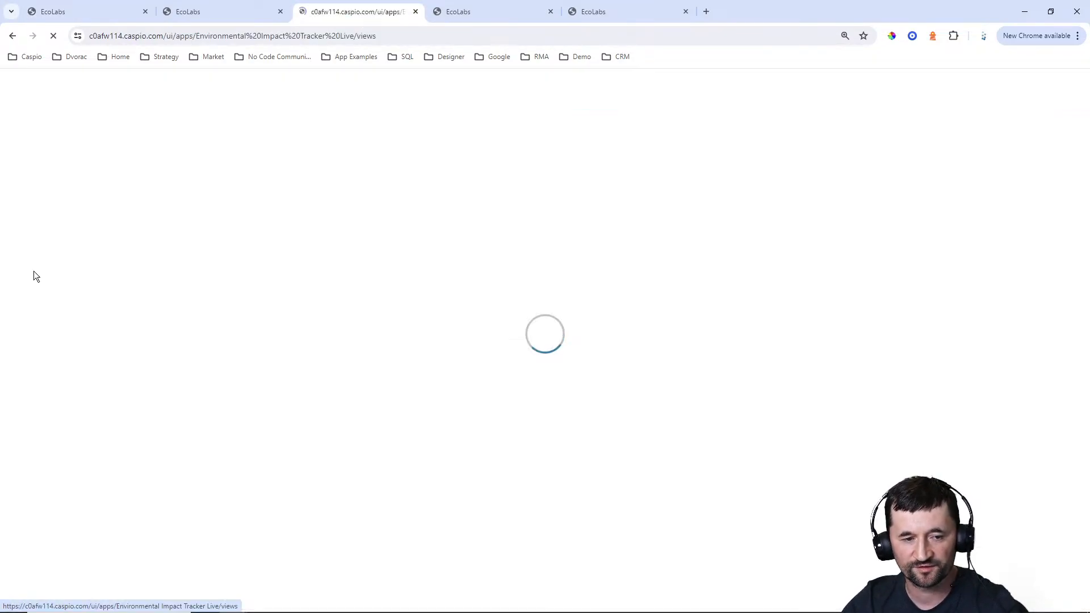
{"action": "mouse_move", "coordinate": [127, 182]}
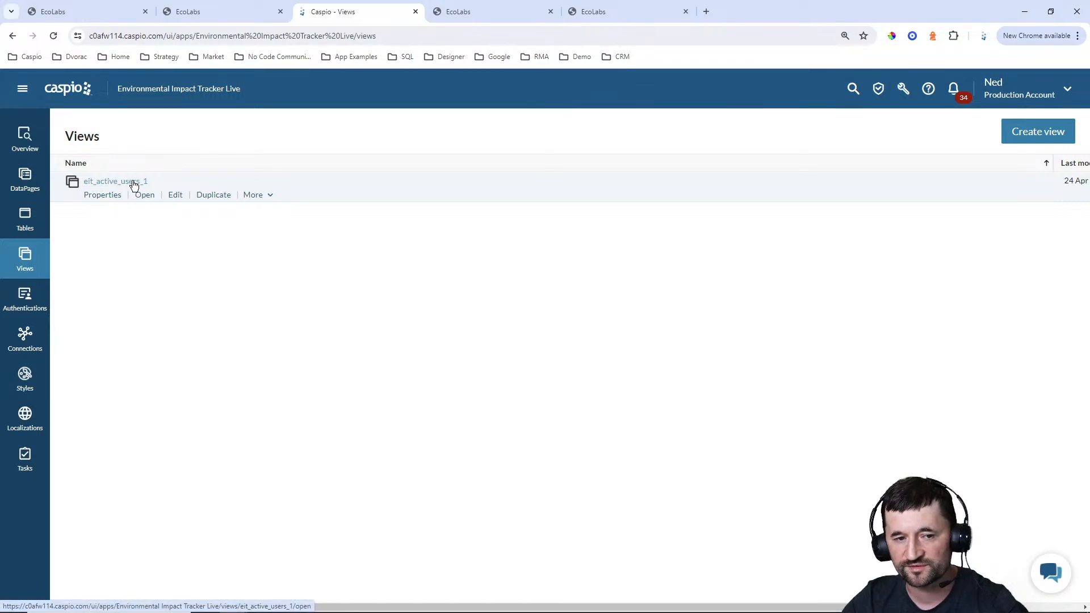
{"action": "left_click", "coordinate": [174, 195]}
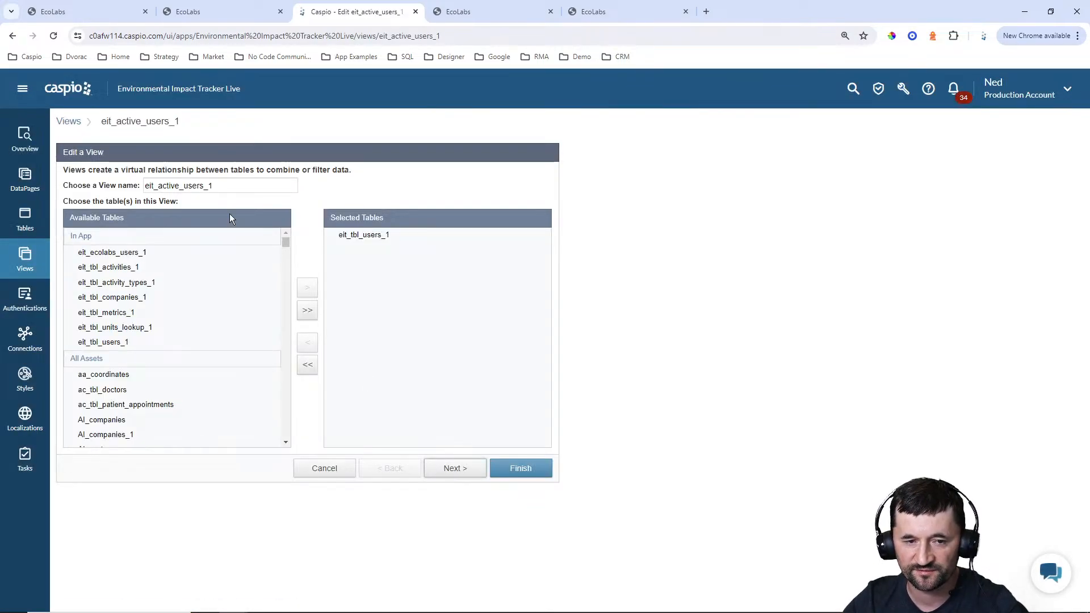
{"action": "left_click", "coordinate": [455, 469]}
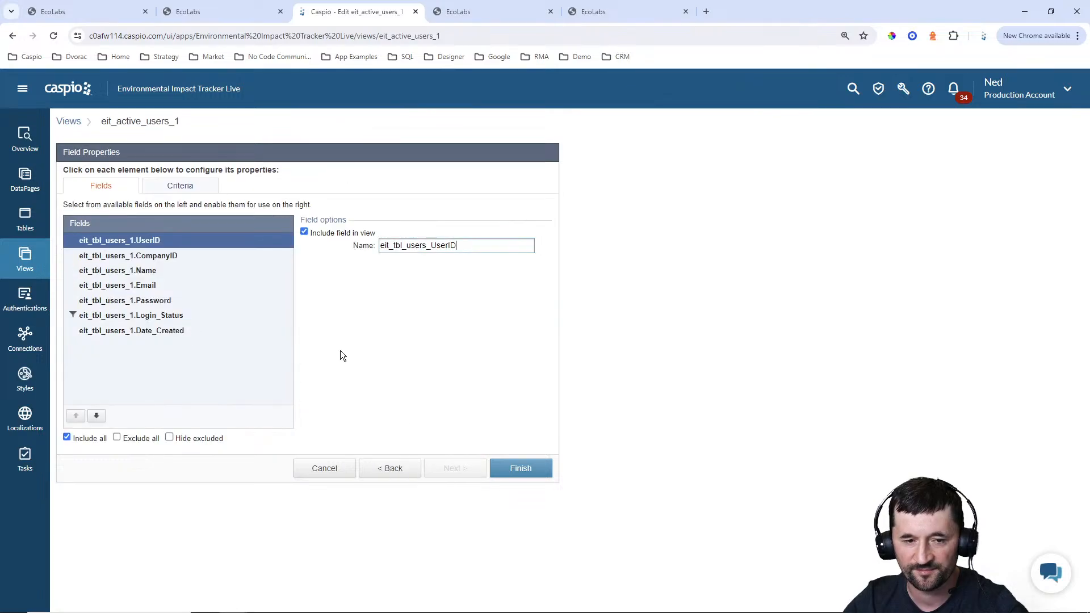
{"action": "left_click", "coordinate": [193, 187]}
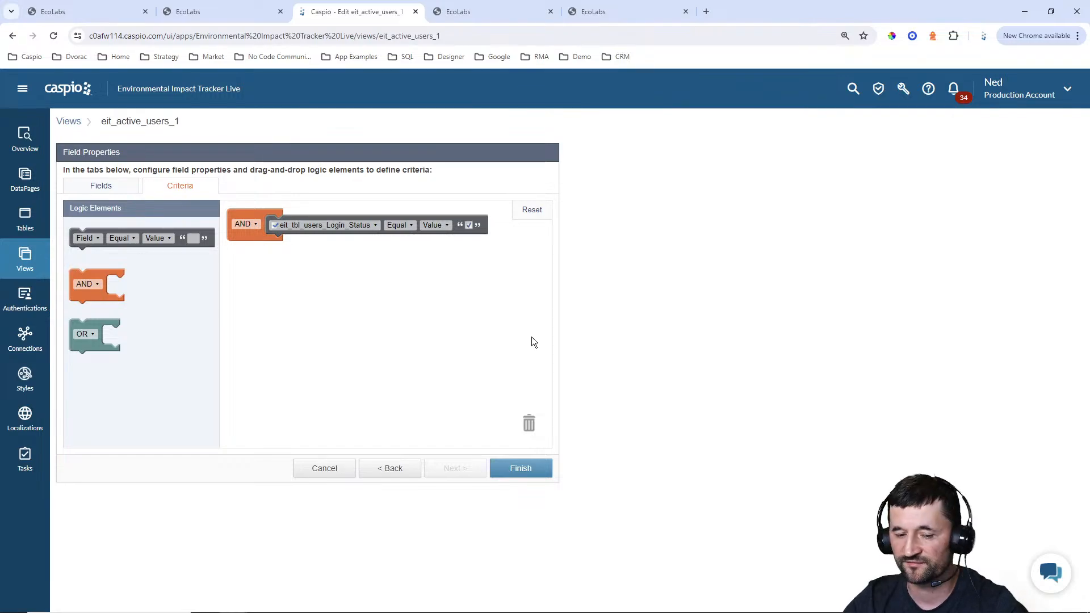
{"action": "left_click", "coordinate": [348, 469]}
{"action": "left_click", "coordinate": [603, 318]}
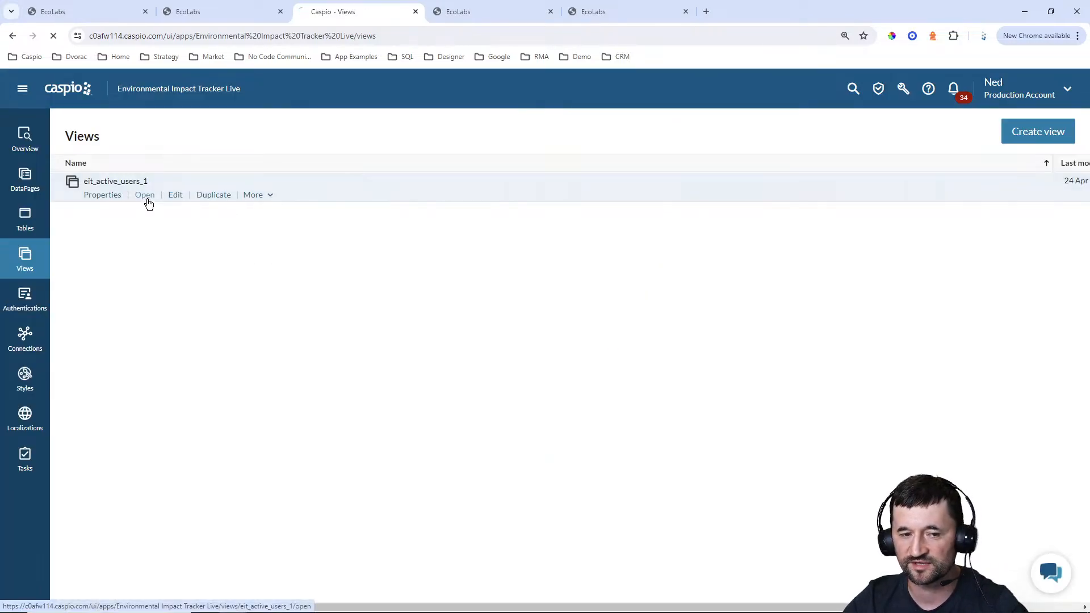
{"action": "left_click", "coordinate": [146, 196]}
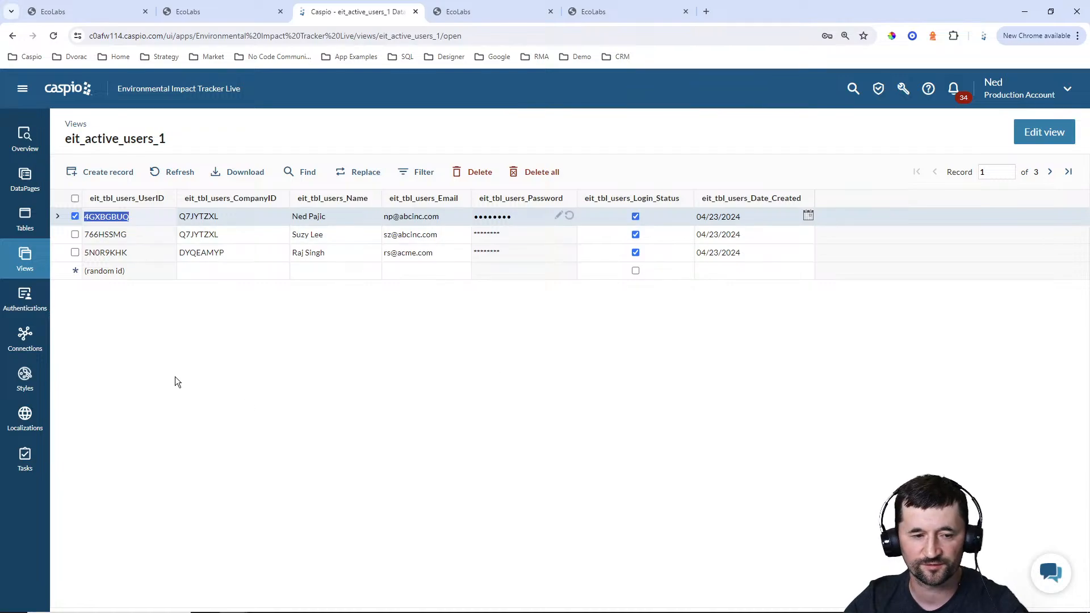
Open the eit_ecolabs_users_1 authentication for editing and inspect its data source, authentication method and login fields
{"action": "left_click", "coordinate": [37, 306]}
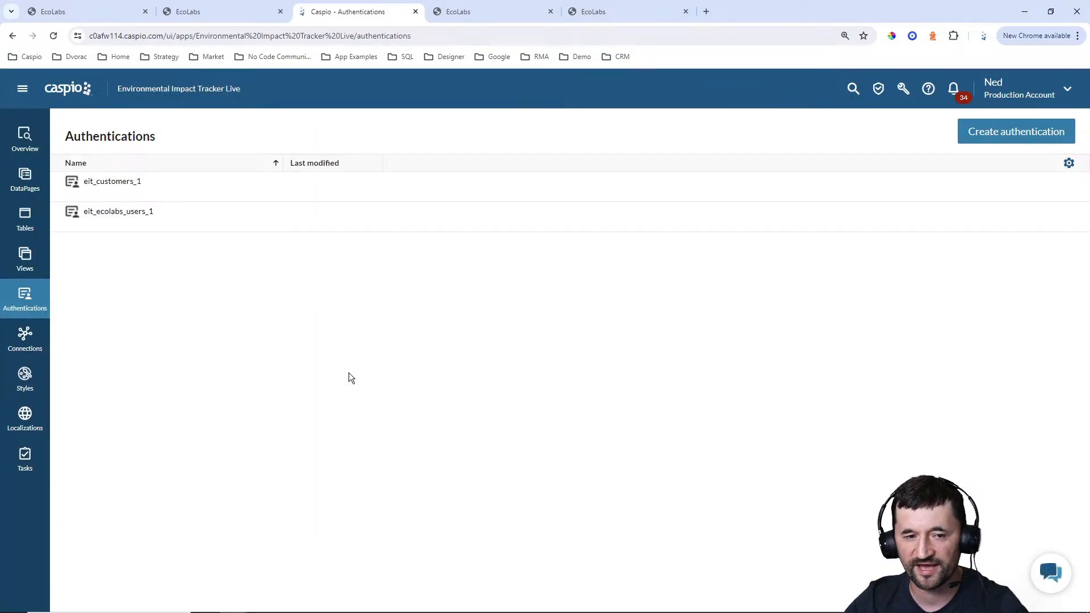
{"action": "mouse_move", "coordinate": [138, 195]}
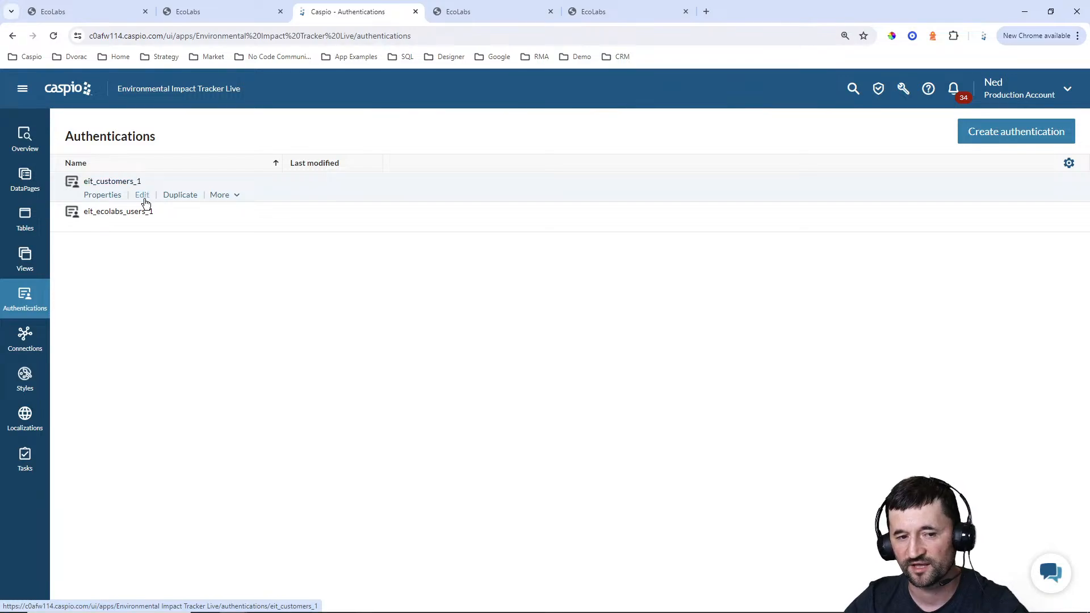
{"action": "mouse_move", "coordinate": [114, 215]}
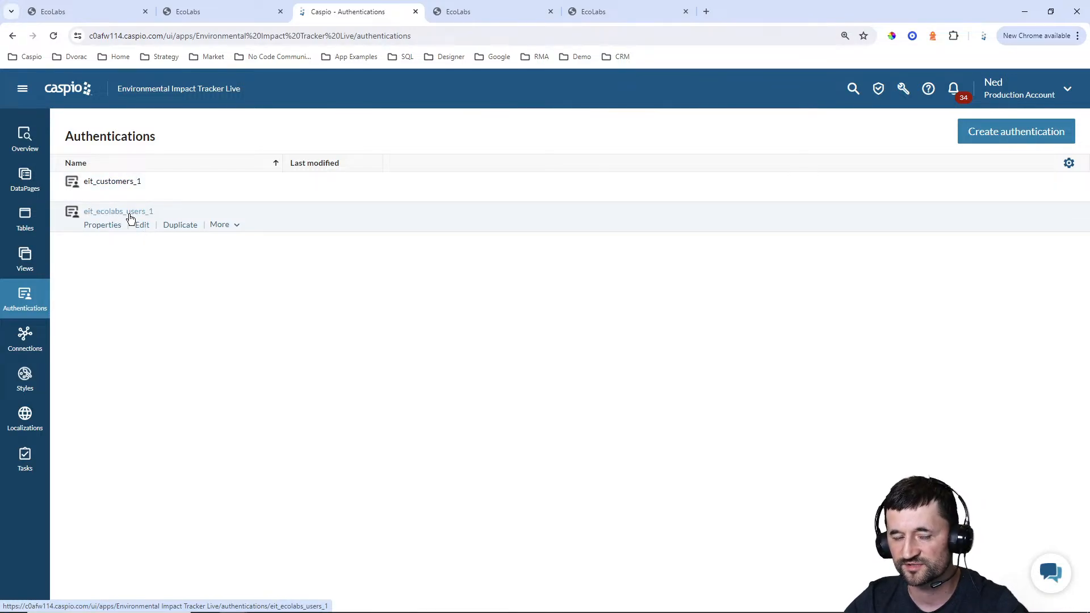
{"action": "left_click", "coordinate": [141, 225]}
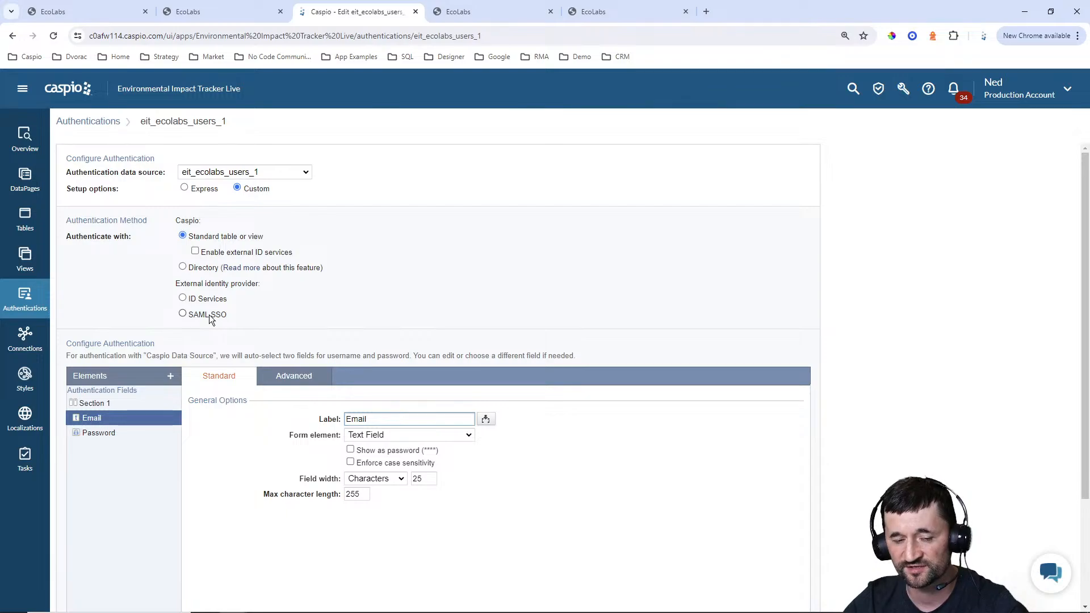
{"action": "scroll", "coordinate": [333, 314], "scroll_direction": "down", "scroll_amount": 1}
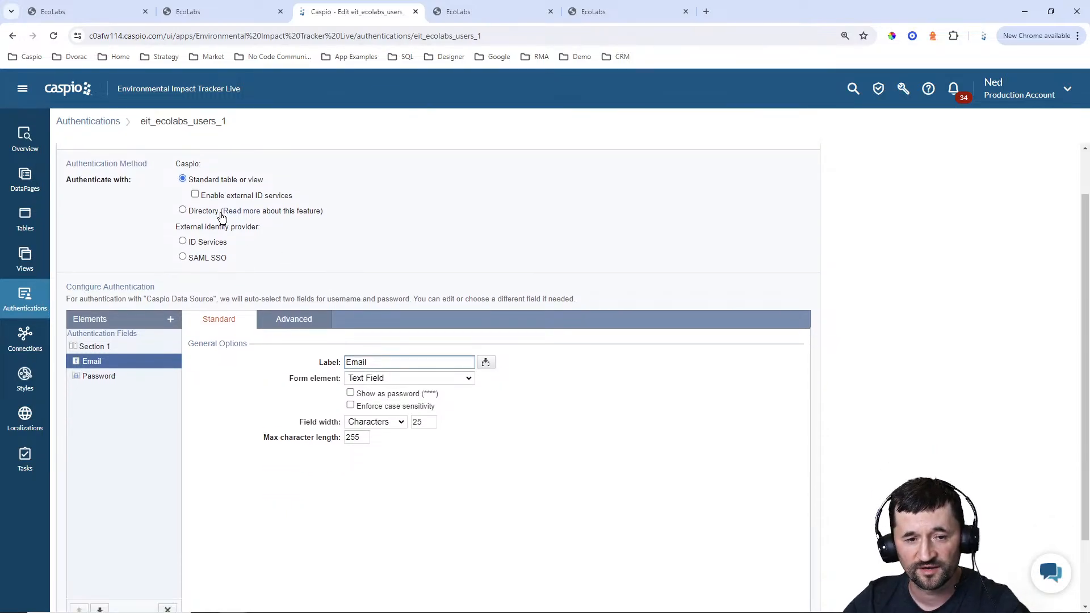
Inspect the available data sources and the Email and Password fields of the eit_ecolabs_users_1 authentication, then return to the Authentications list without saving
{"action": "scroll", "coordinate": [261, 212], "scroll_direction": "up", "scroll_amount": 1}
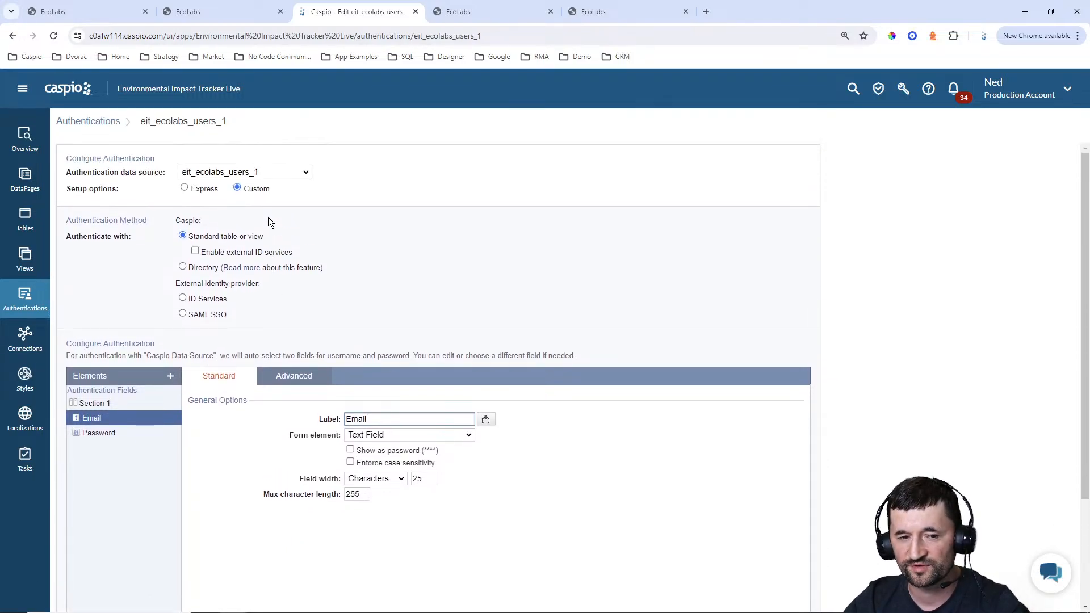
{"action": "left_click", "coordinate": [247, 173]}
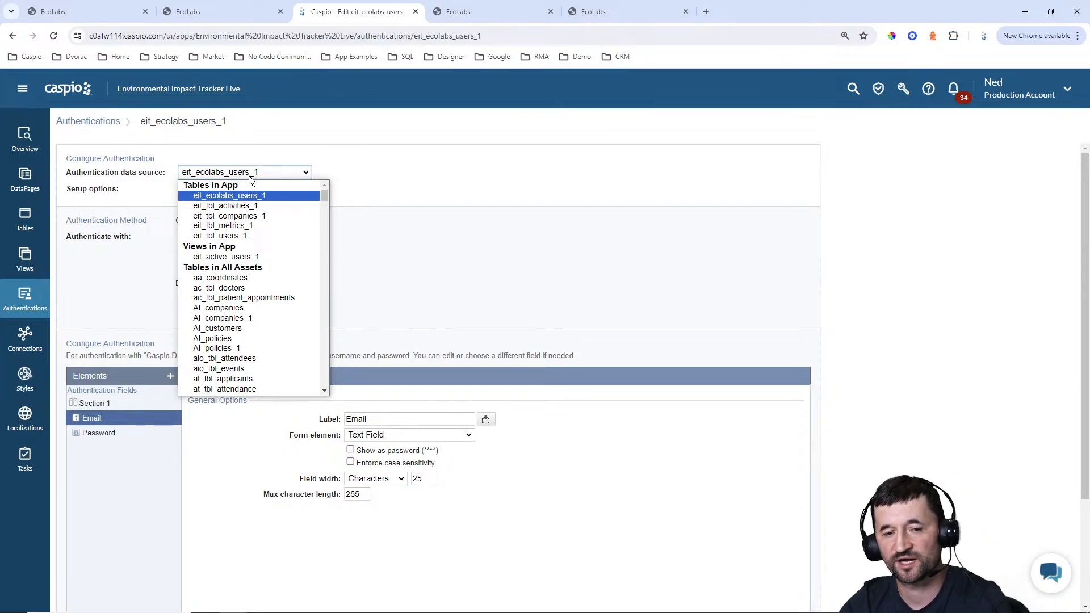
{"action": "left_click", "coordinate": [373, 177]}
{"action": "scroll", "coordinate": [397, 227], "scroll_direction": "down", "scroll_amount": 3}
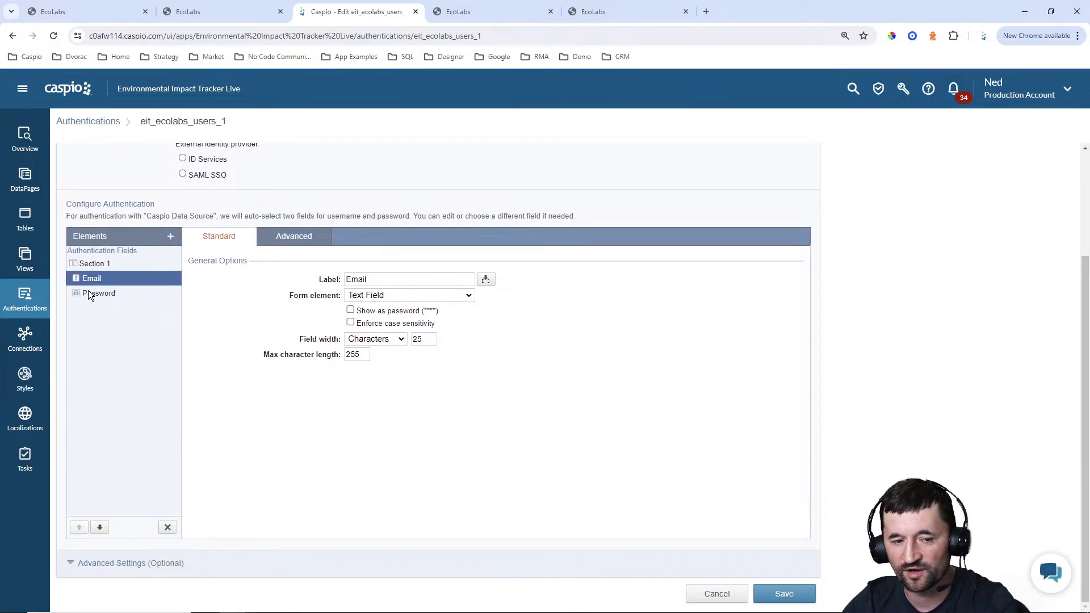
{"action": "left_click", "coordinate": [94, 291]}
{"action": "left_click", "coordinate": [93, 284]}
{"action": "left_click", "coordinate": [96, 298]}
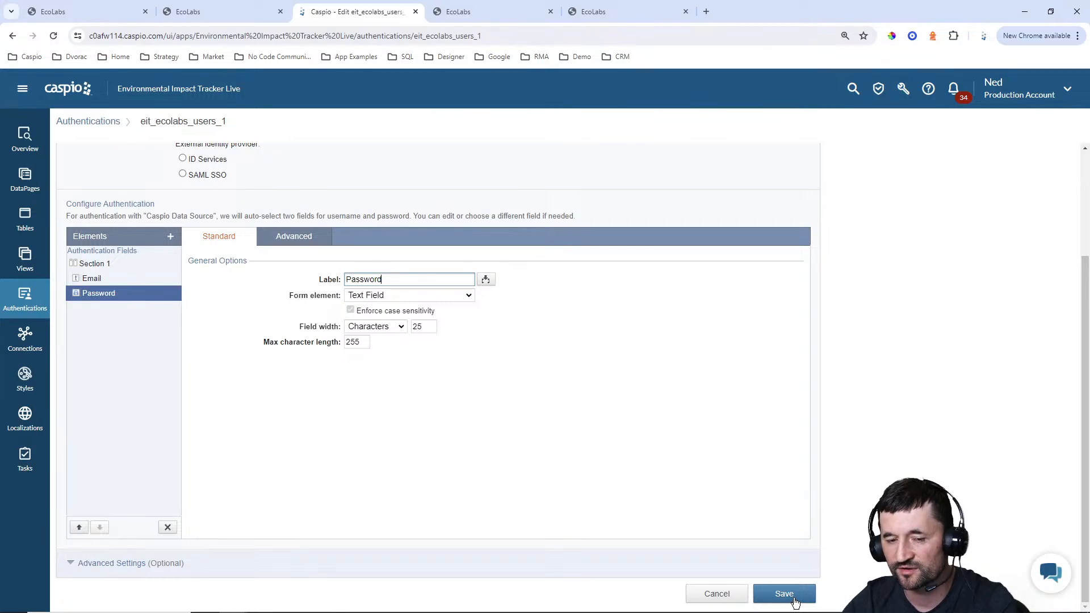
{"action": "scroll", "coordinate": [561, 458], "scroll_direction": "up", "scroll_amount": 3}
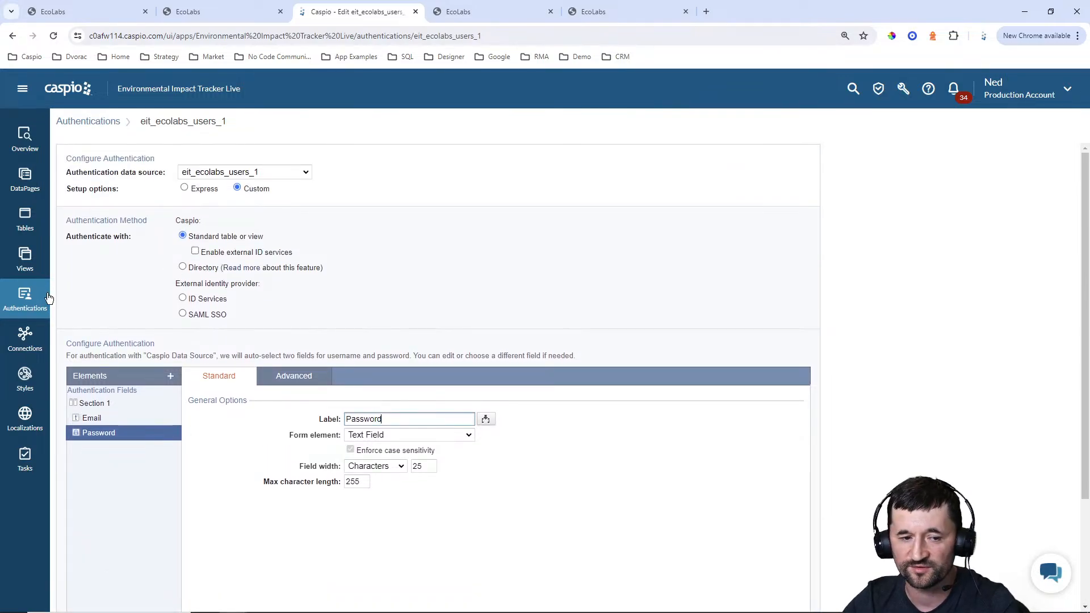
{"action": "left_click", "coordinate": [25, 300]}
{"action": "left_click", "coordinate": [626, 321]}
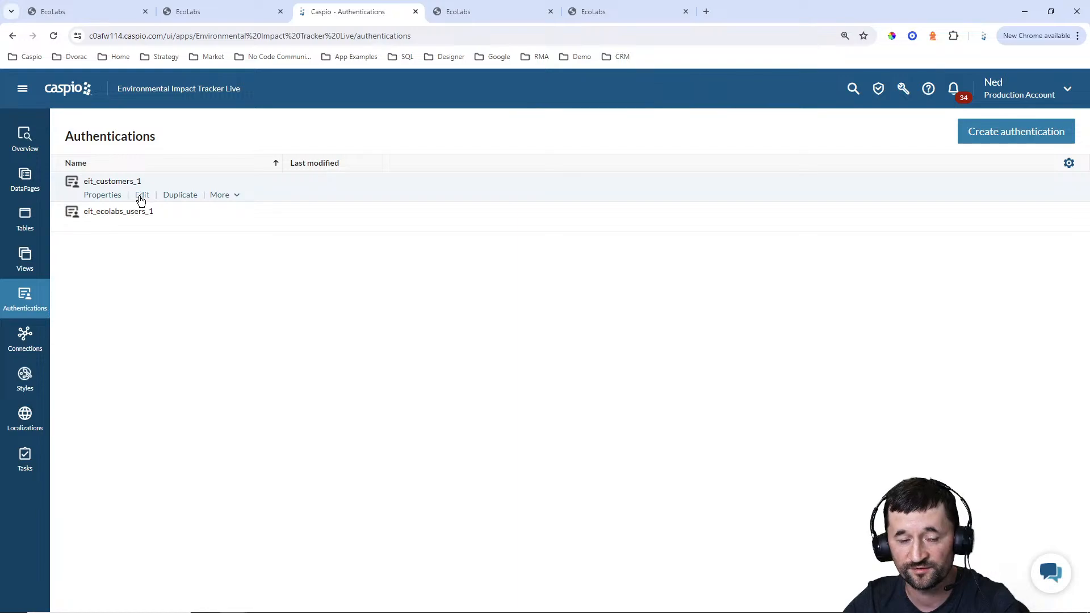
Open the eit_customers_1 authentication for editing, inspect its data source options and login fields, and leave it without saving
{"action": "left_click", "coordinate": [141, 195]}
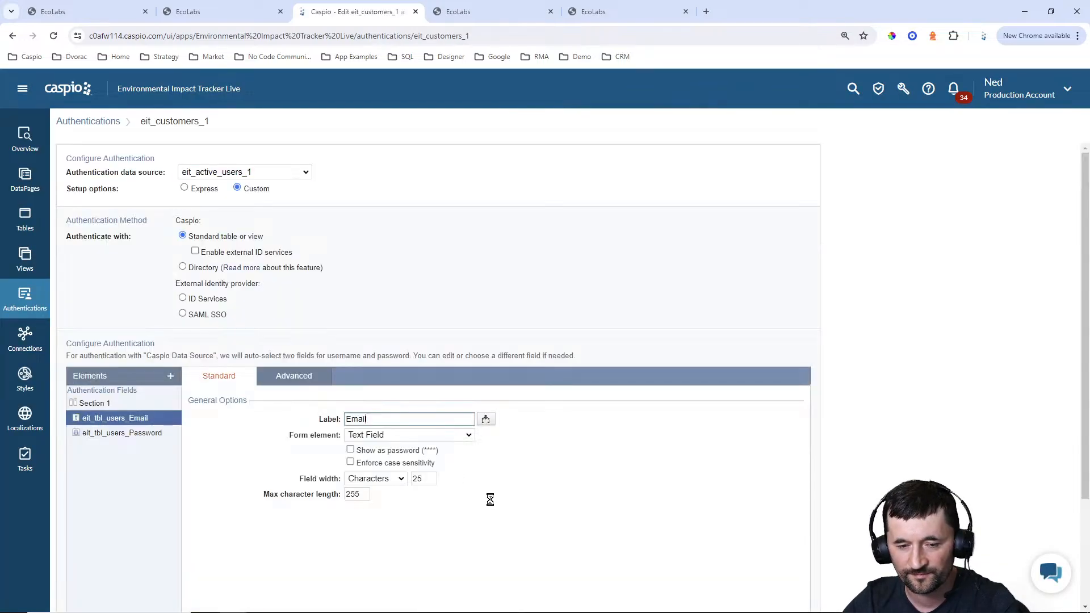
{"action": "left_click", "coordinate": [240, 176]}
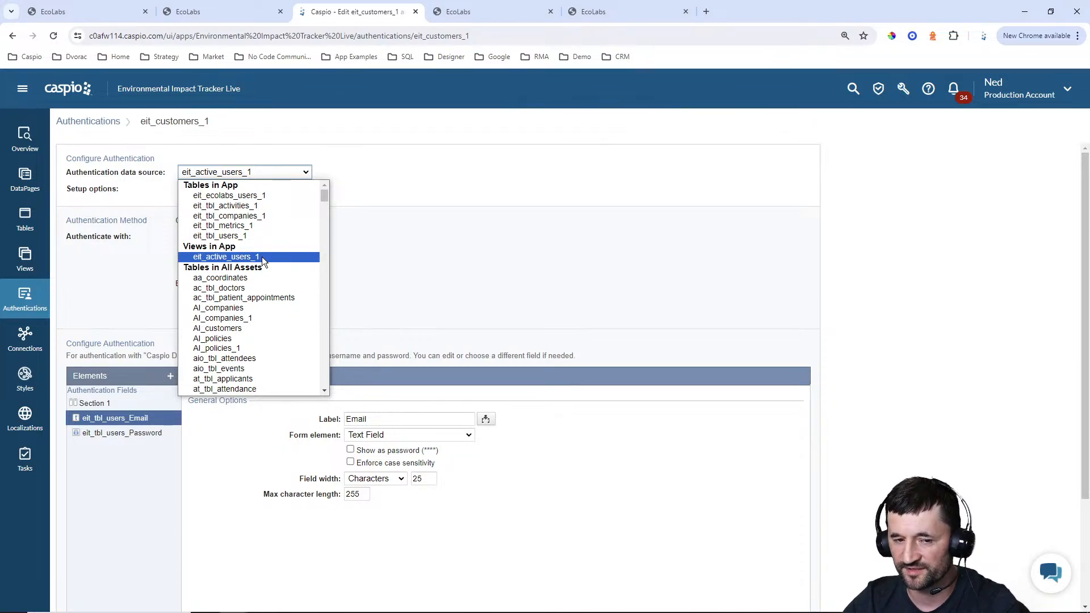
{"action": "left_click", "coordinate": [406, 257]}
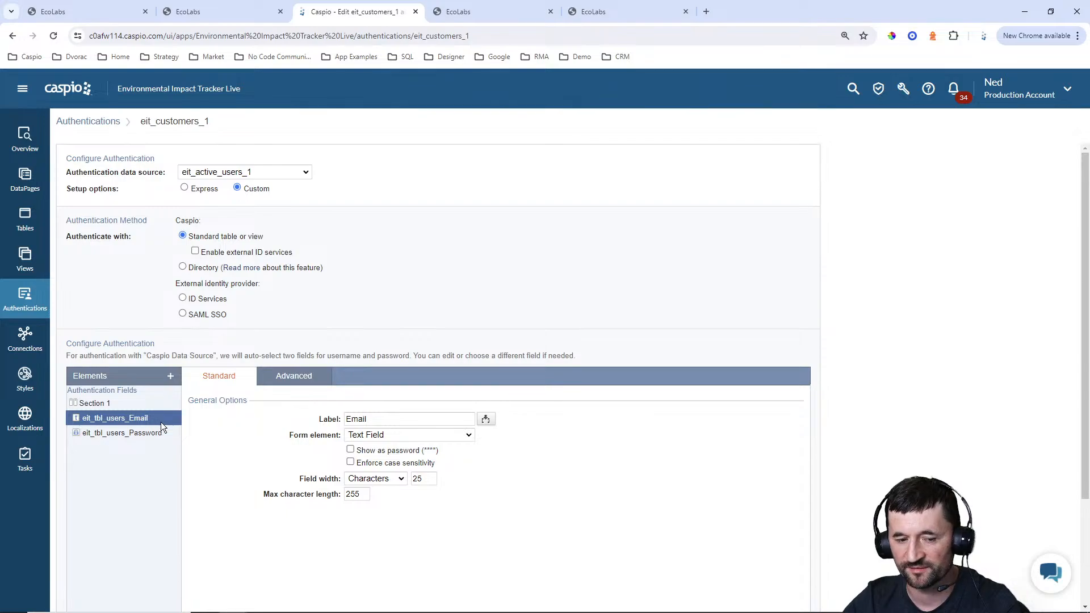
{"action": "scroll", "coordinate": [673, 415], "scroll_direction": "down", "scroll_amount": 3}
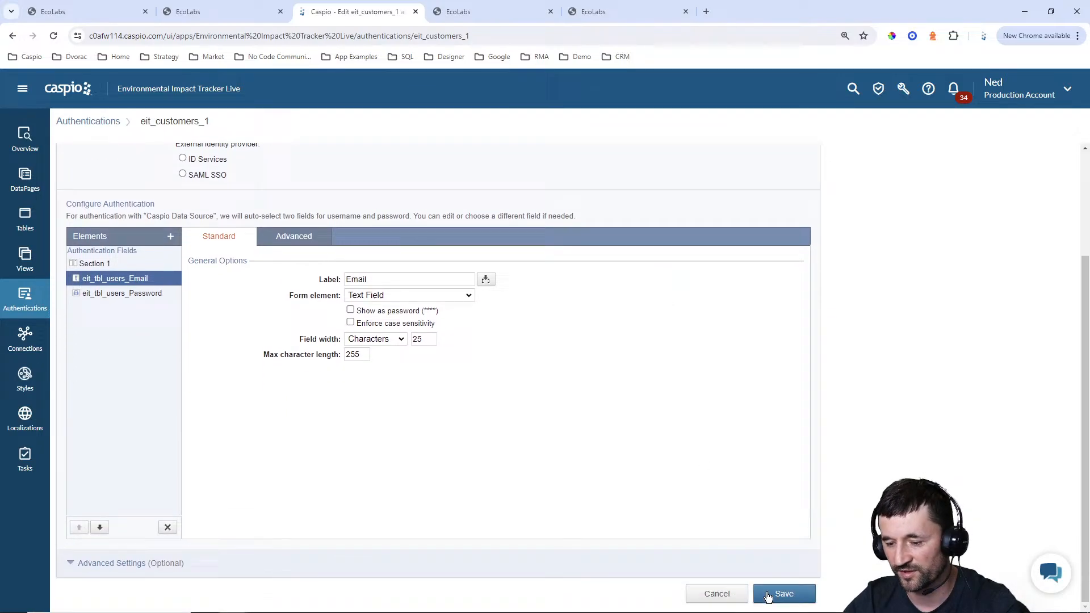
{"action": "left_click", "coordinate": [715, 593]}
{"action": "left_click", "coordinate": [605, 319]}
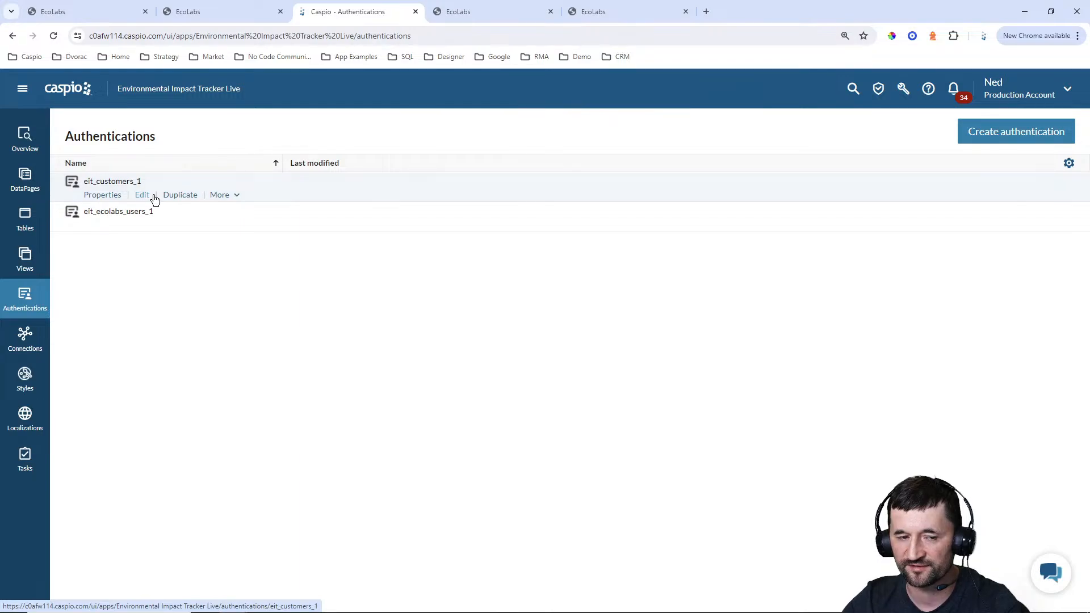
Show the app's DataPages and expand the Admin and Customer folders to view their login DataPages
{"action": "left_click", "coordinate": [25, 179]}
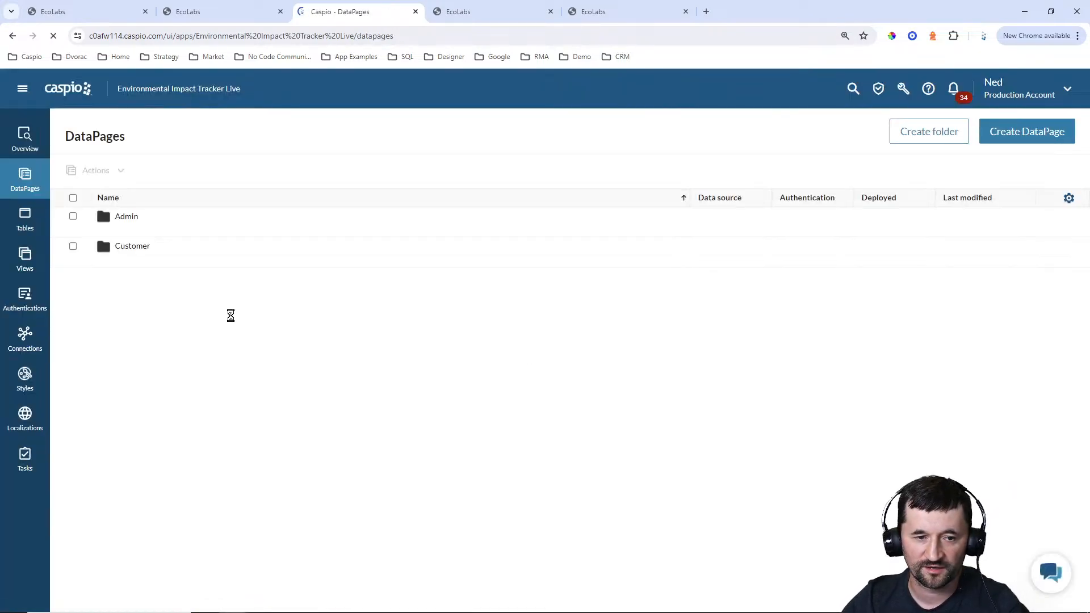
{"action": "left_click", "coordinate": [125, 230]}
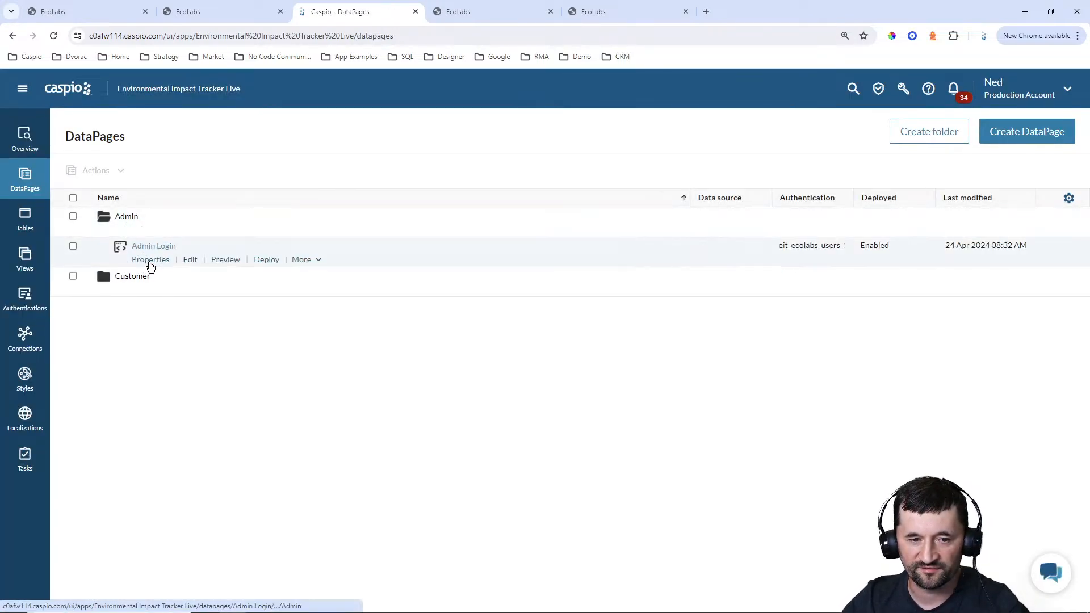
{"action": "left_click", "coordinate": [125, 289]}
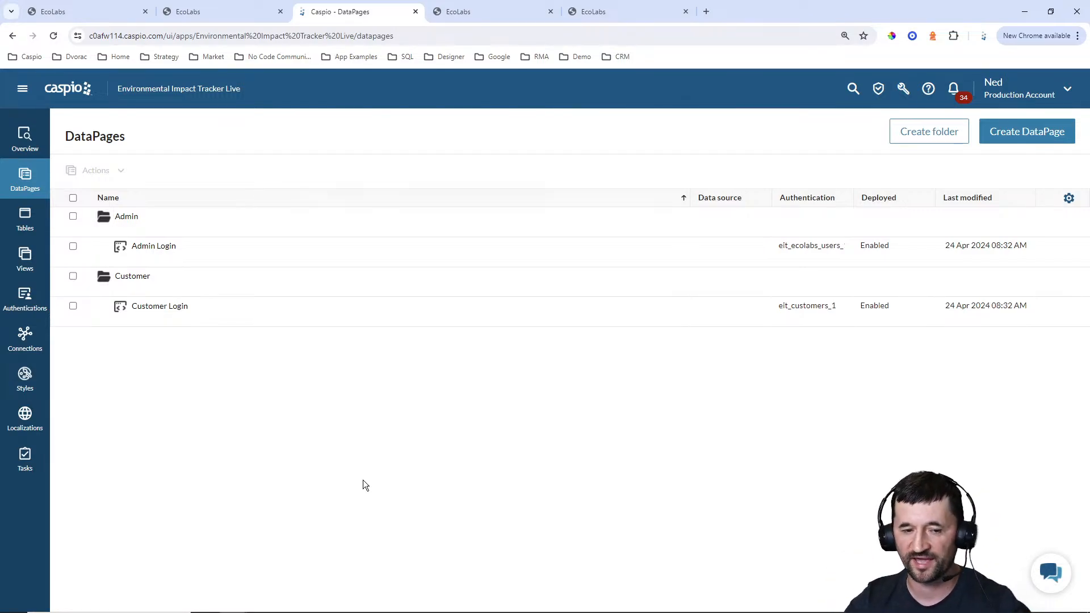
{"action": "mouse_move", "coordinate": [180, 257]}
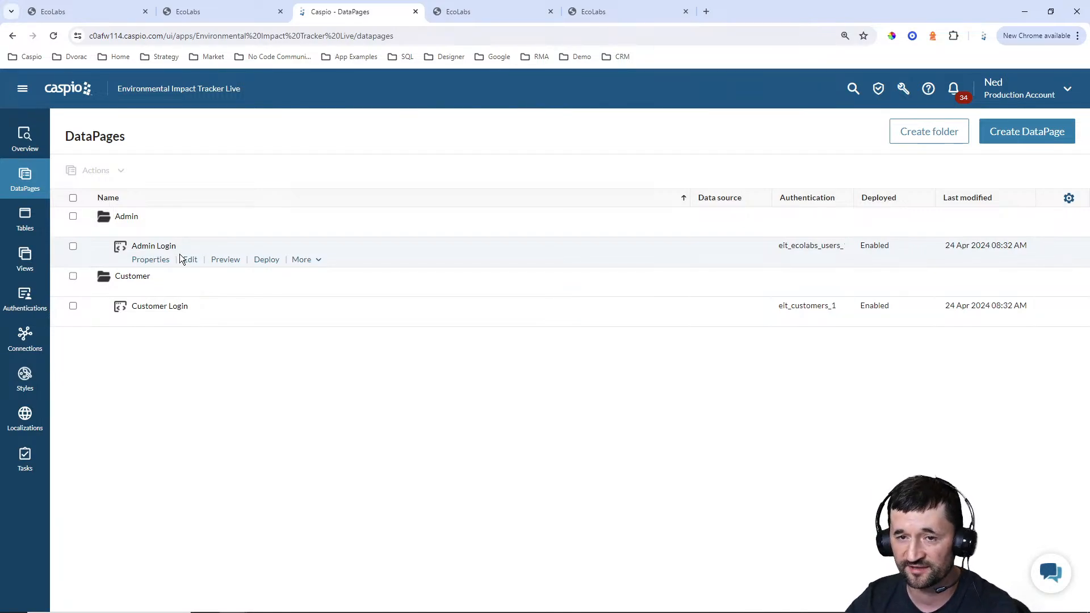
Switch to the deployed Admin Login page and compare it with the deployed Customer Login page
{"action": "left_click", "coordinate": [493, 16]}
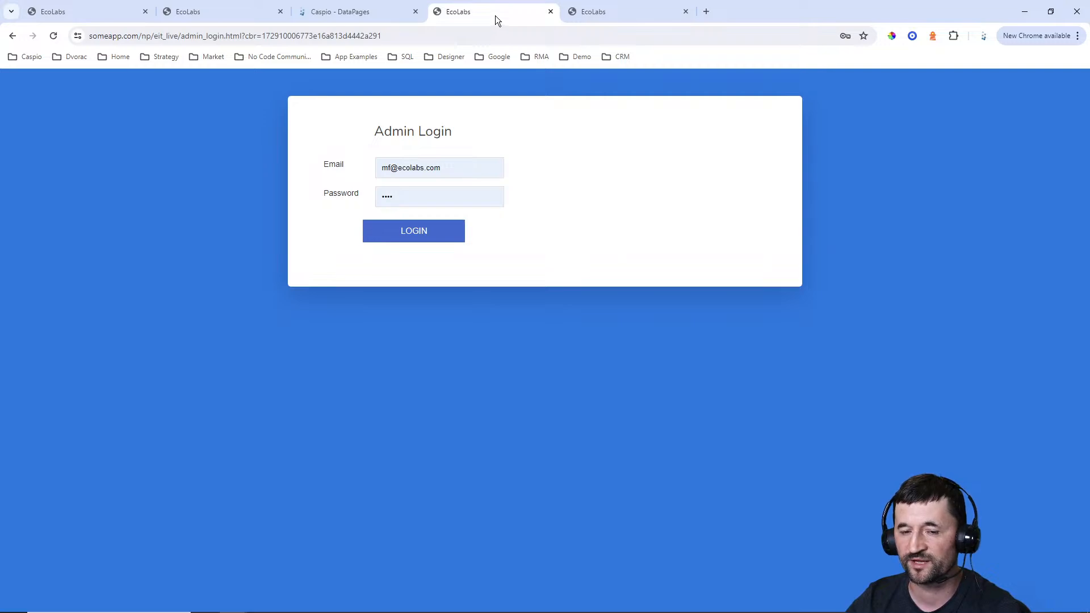
{"action": "left_click_drag", "start_coordinate": [375, 131], "coordinate": [538, 150]}
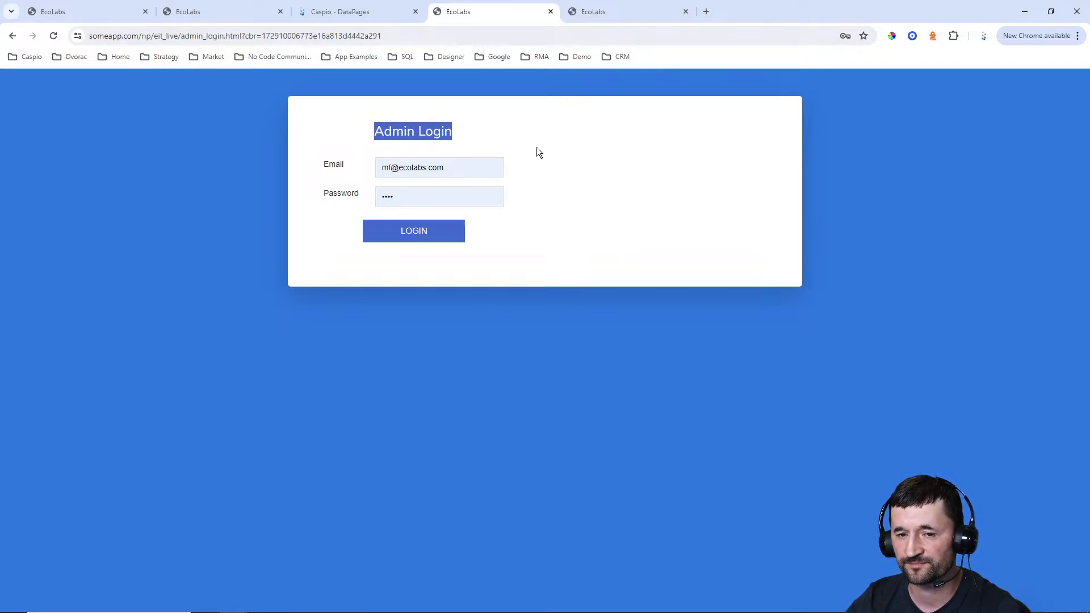
{"action": "left_click", "coordinate": [521, 145]}
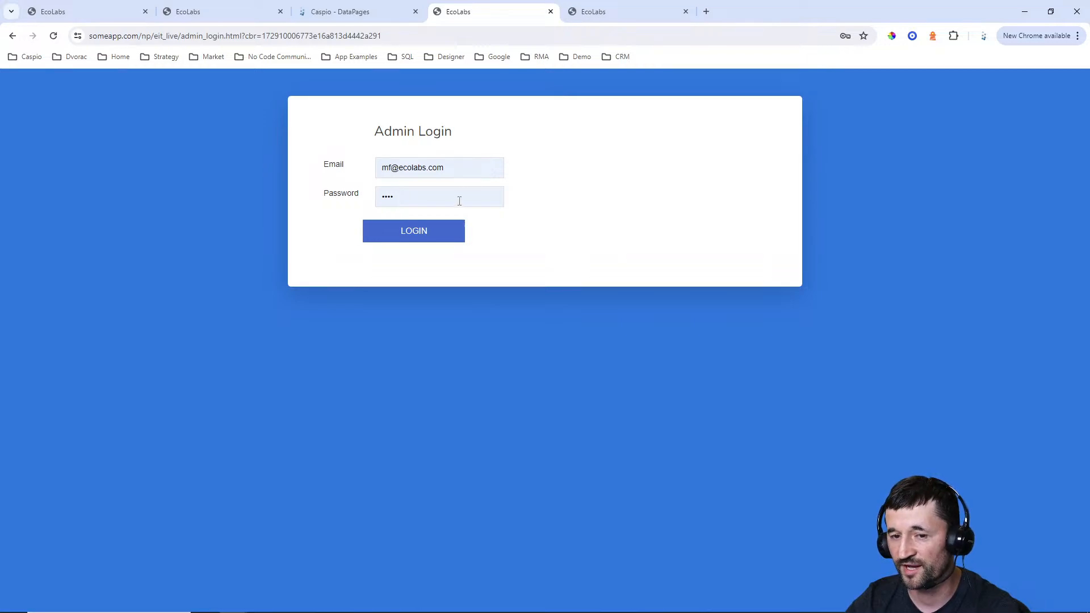
{"action": "left_click", "coordinate": [621, 17]}
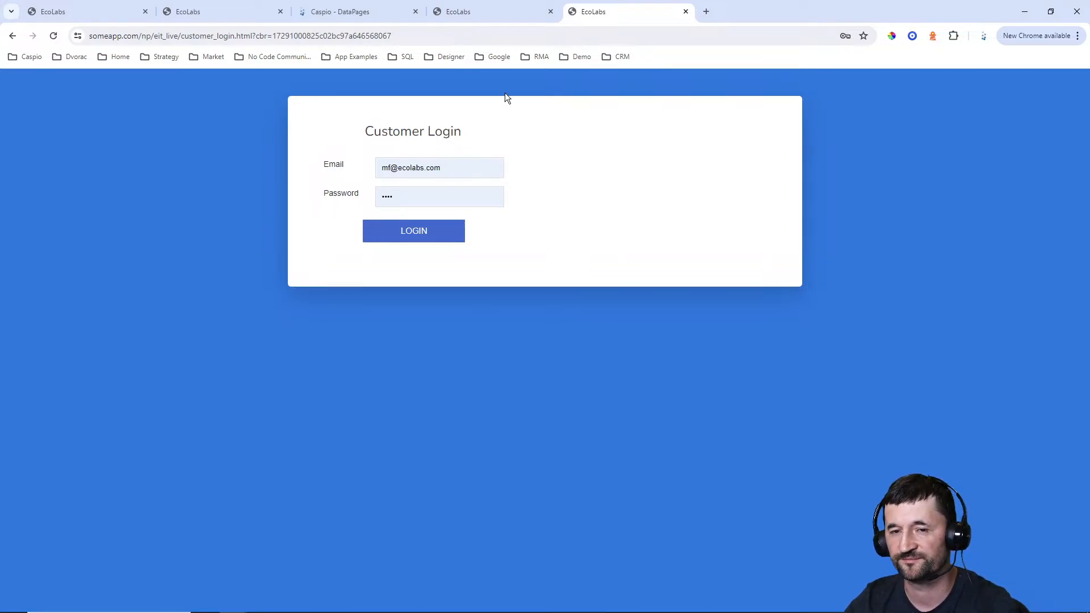
{"action": "left_click", "coordinate": [485, 12]}
Switch to Caspio, open the Admin Login DataPage for editing, and inspect its page type, authentication setting and redirect script
{"action": "left_click", "coordinate": [396, 17]}
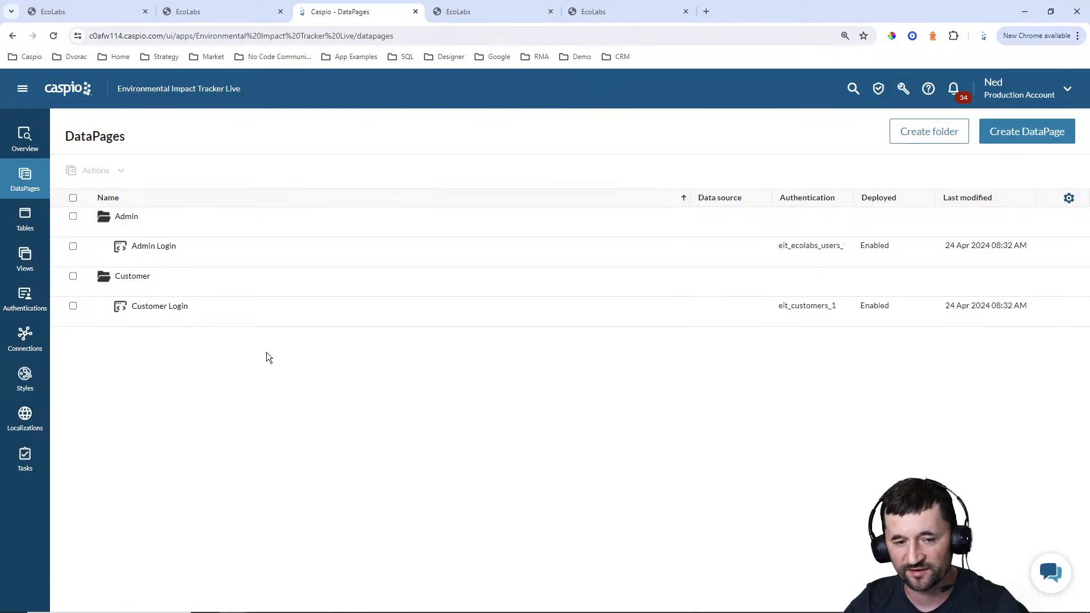
{"action": "left_click", "coordinate": [193, 260]}
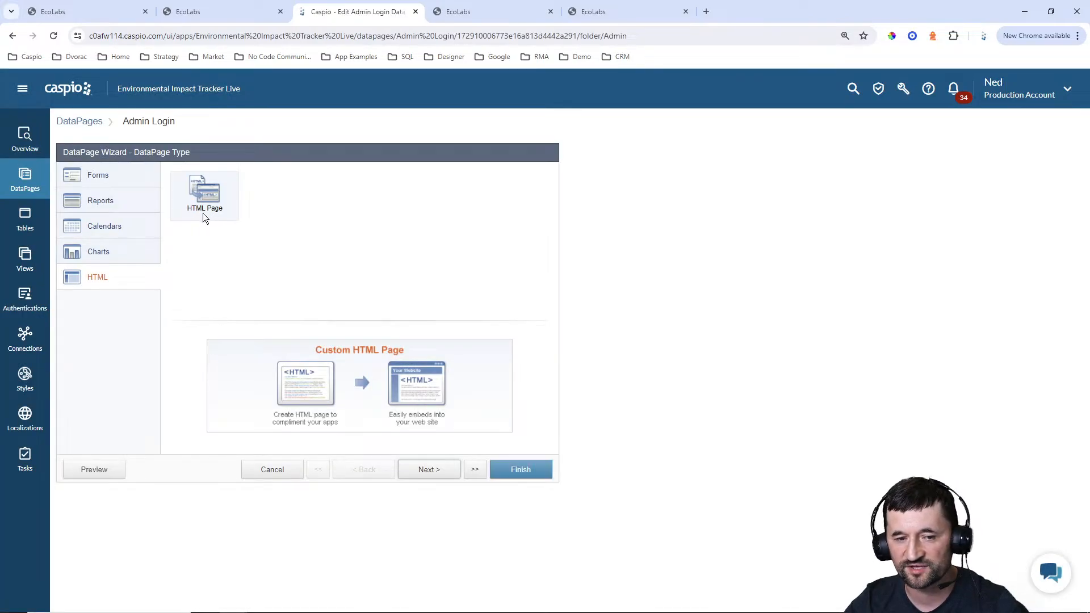
{"action": "left_click", "coordinate": [447, 474]}
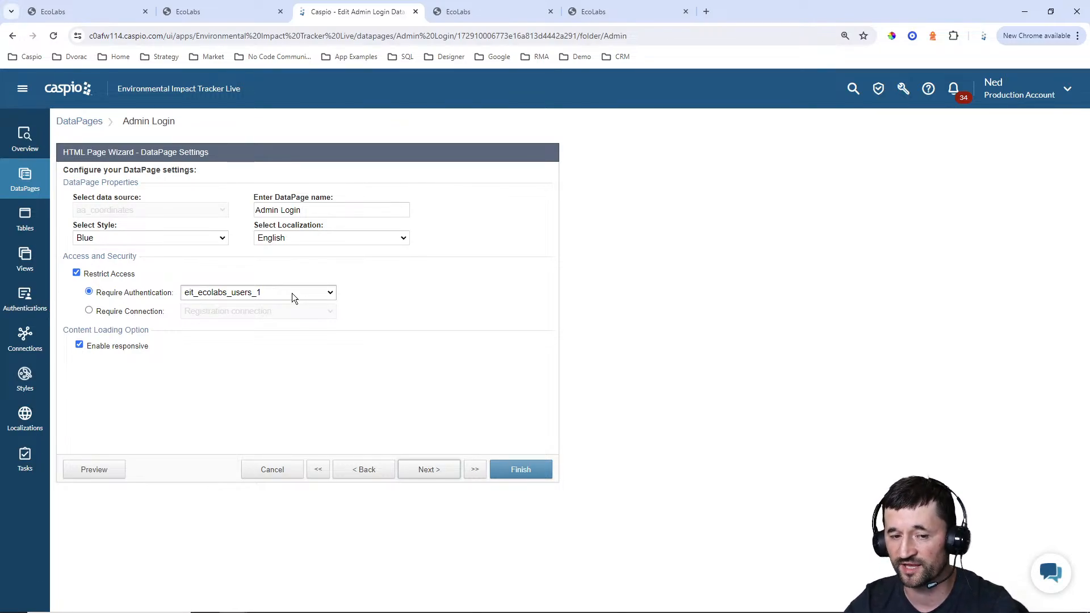
{"action": "left_click", "coordinate": [443, 474]}
{"action": "left_click", "coordinate": [350, 307]}
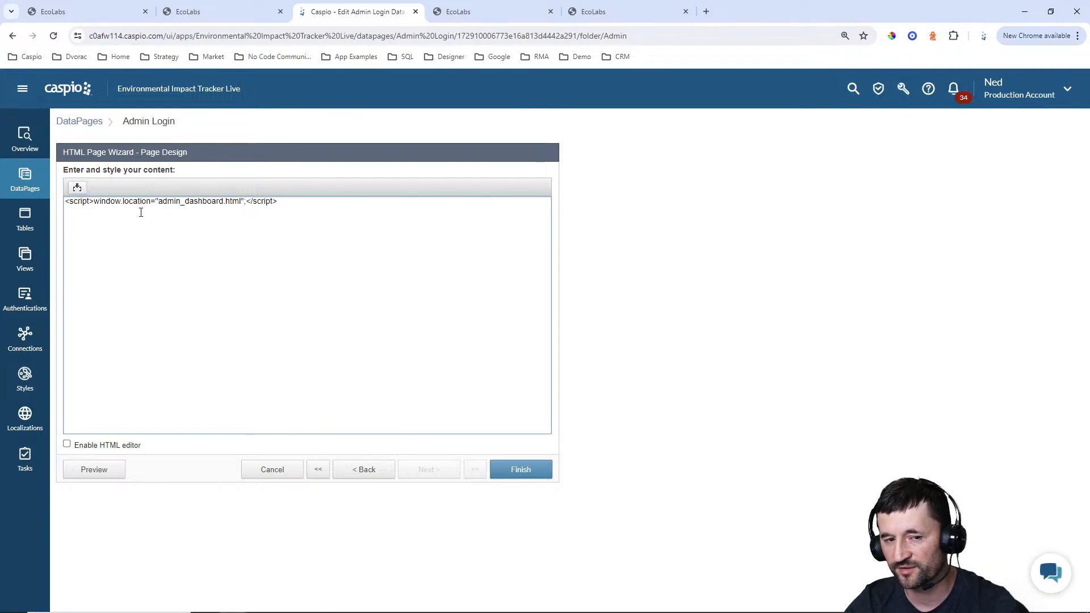
{"action": "left_click_drag", "start_coordinate": [160, 202], "coordinate": [242, 200]}
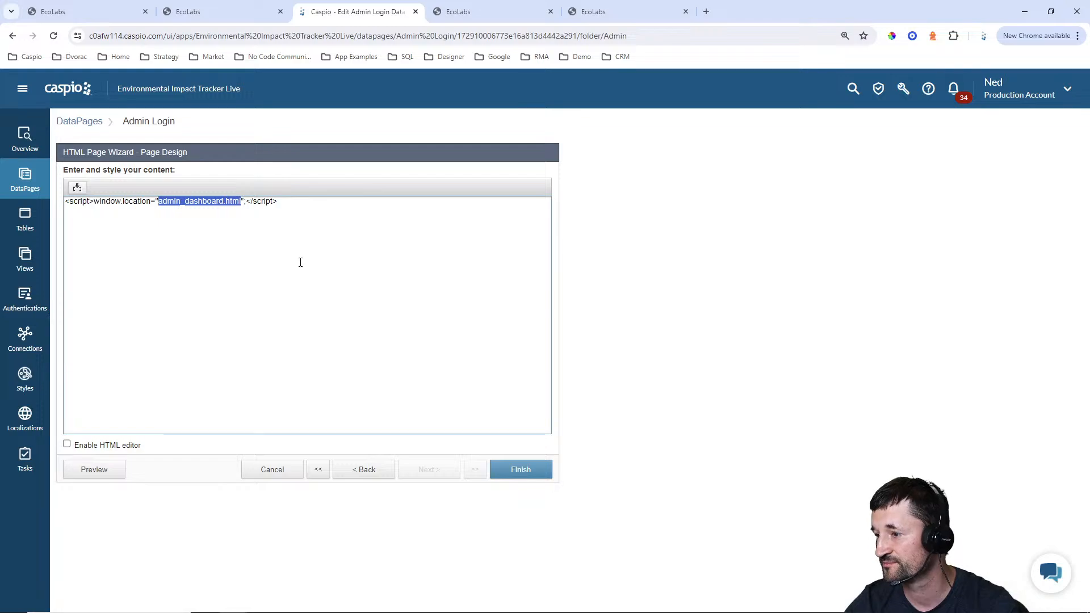
{"action": "left_click", "coordinate": [304, 216]}
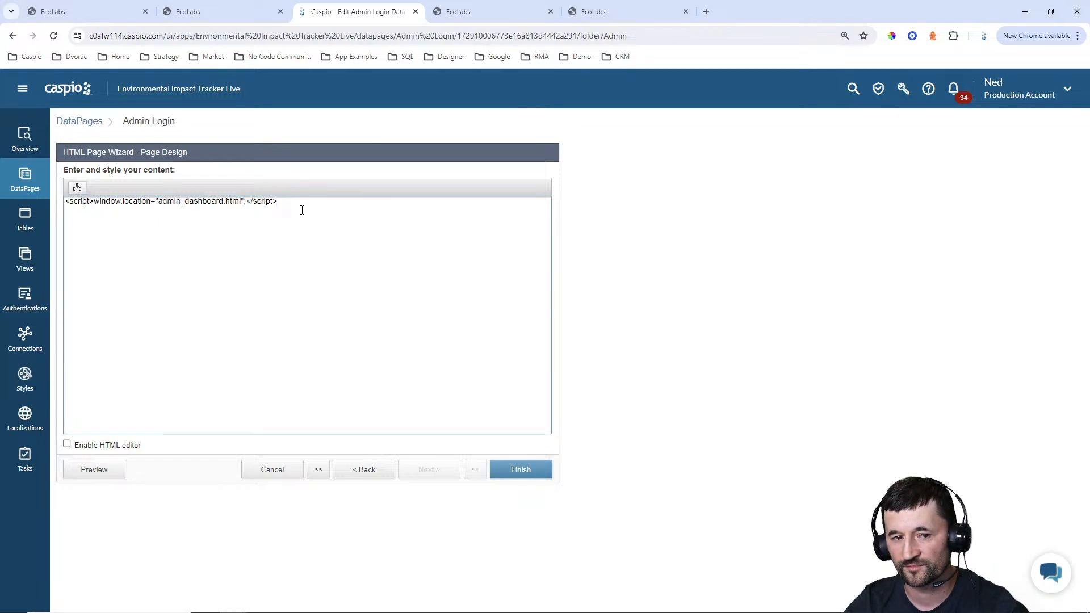
Switch to the Admin Login page, log in with the prefilled credentials, and check the page name in the dashboard's URL
{"action": "left_click", "coordinate": [459, 14]}
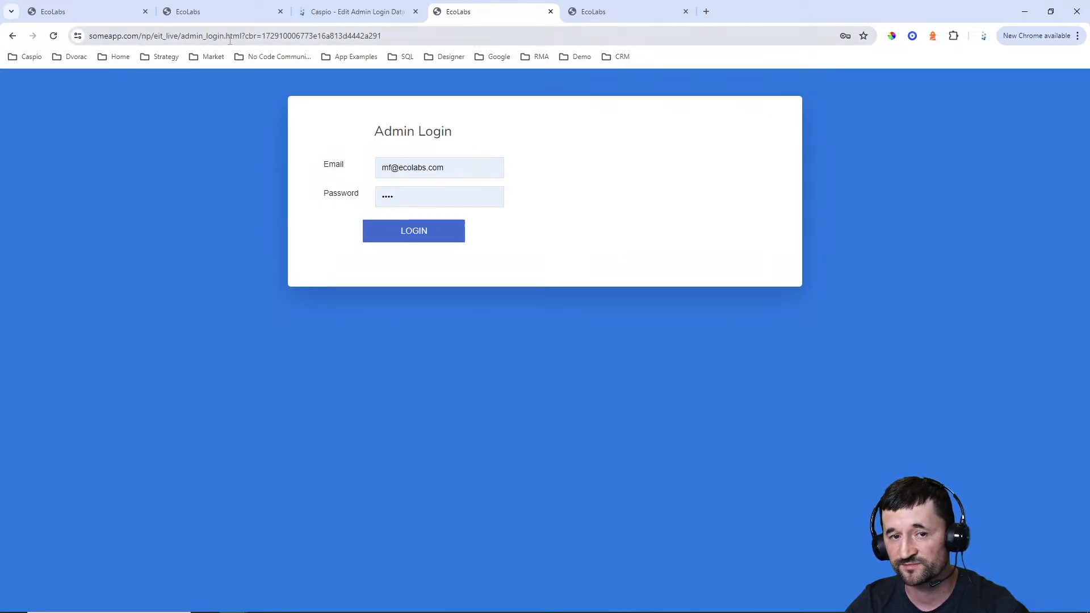
{"action": "left_click", "coordinate": [410, 234]}
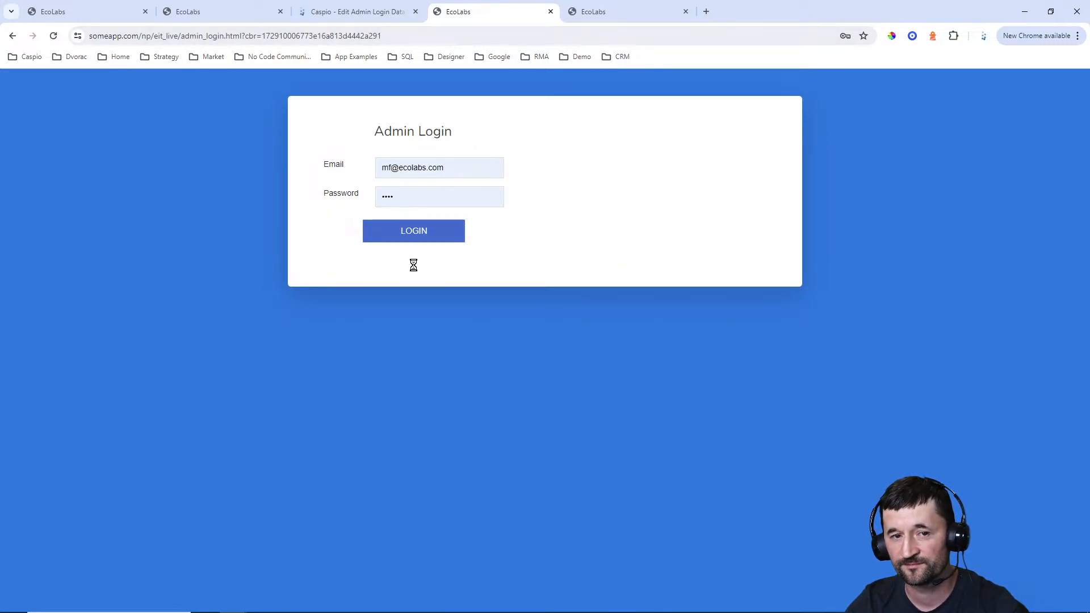
{"action": "left_click_drag", "start_coordinate": [182, 36], "coordinate": [284, 35]}
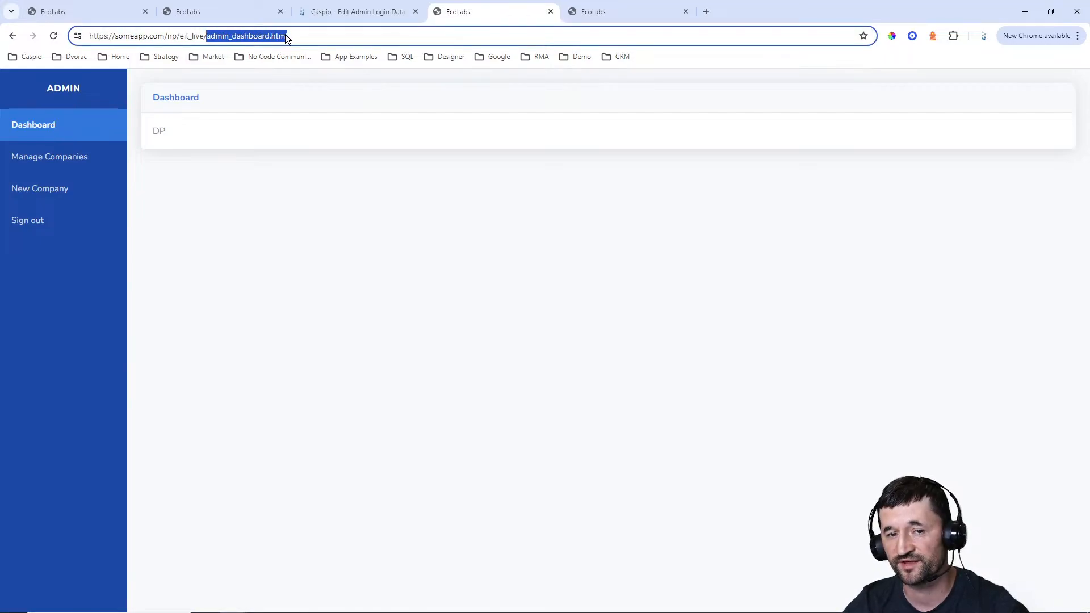
Switch back to Caspio, check the redirect target in the Admin Login script, and return to the DataPages list
{"action": "left_click", "coordinate": [358, 12]}
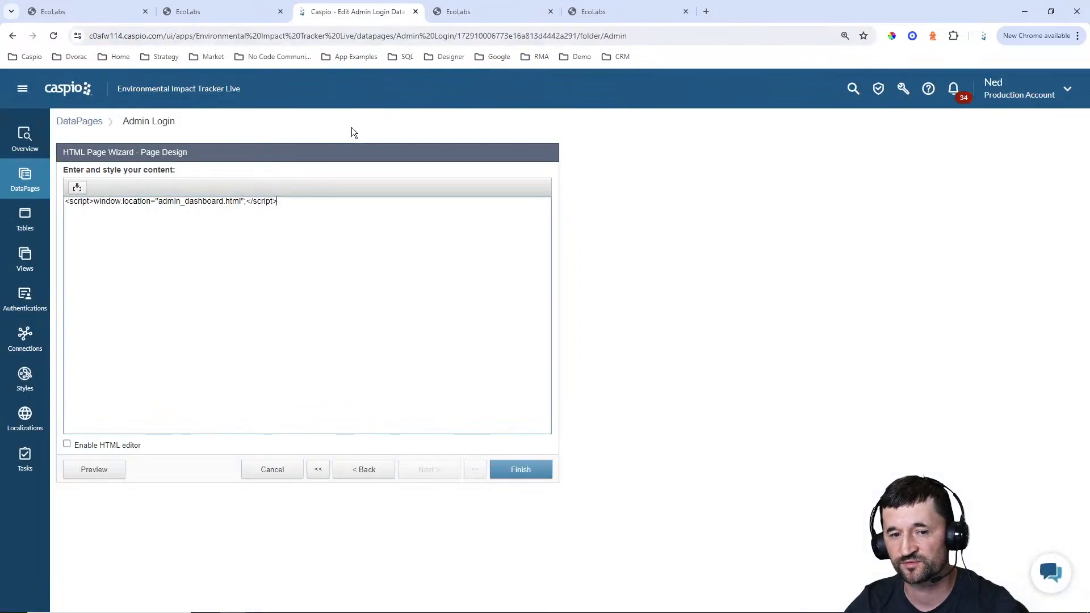
{"action": "left_click_drag", "start_coordinate": [159, 201], "coordinate": [240, 202]}
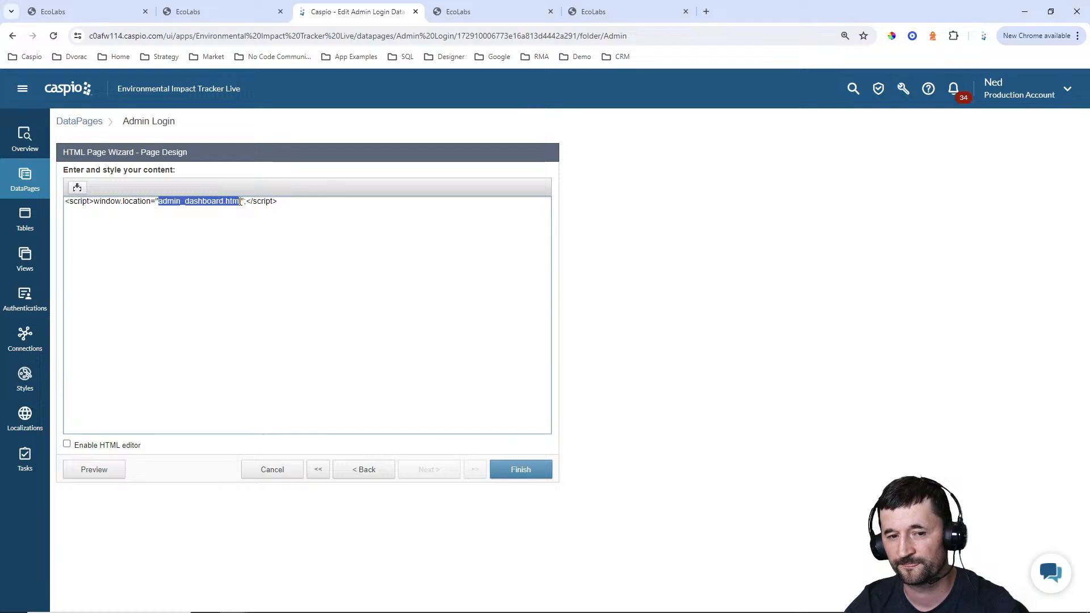
{"action": "left_click", "coordinate": [451, 14]}
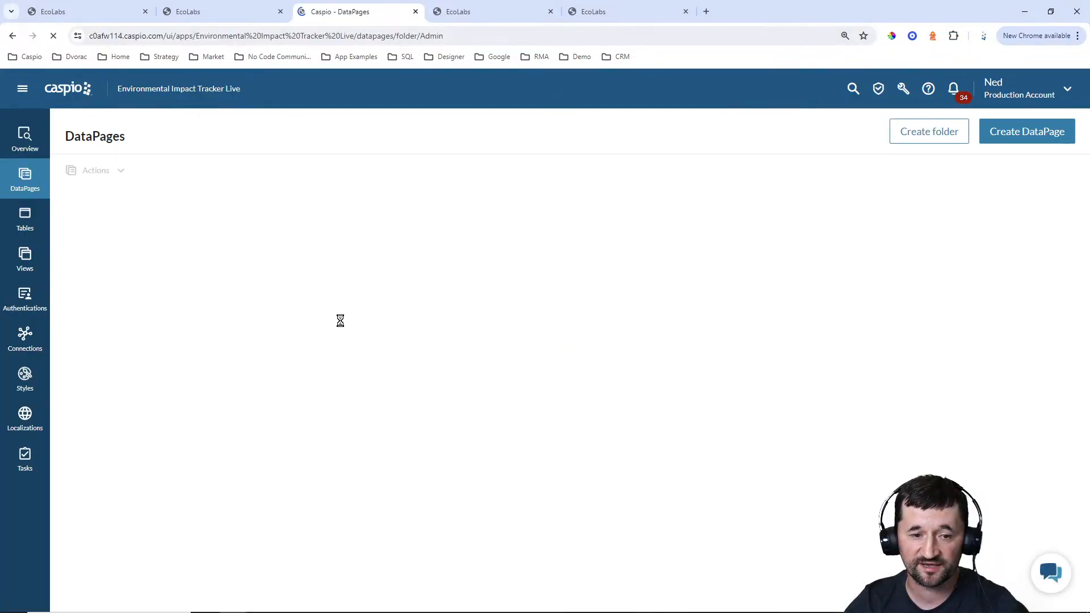
Open the Customer Login DataPage for editing and inspect its page type, required authentication and redirect script
{"action": "left_click", "coordinate": [125, 291]}
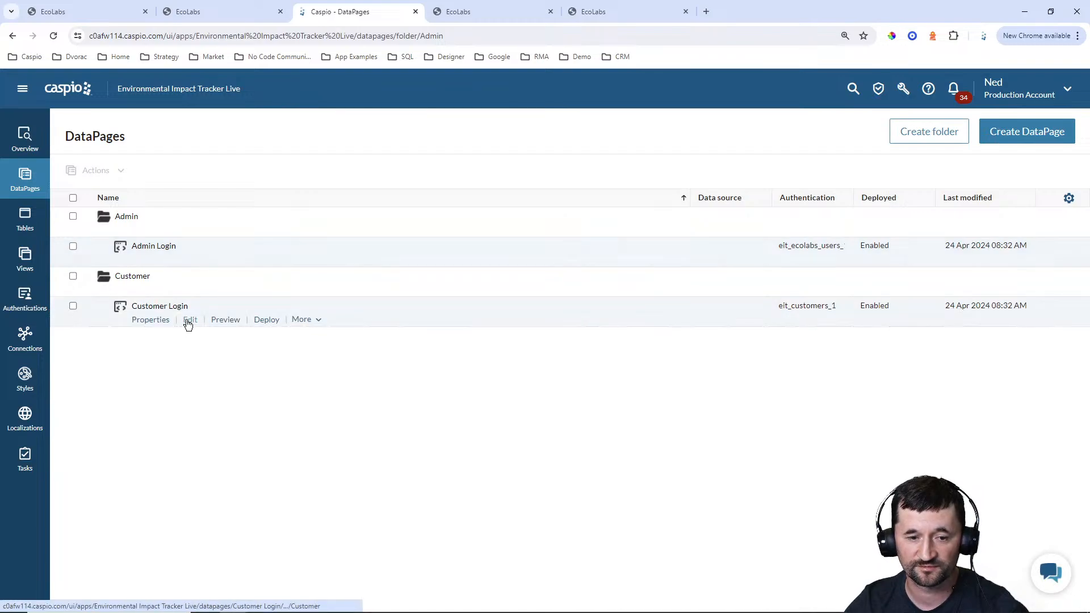
{"action": "left_click", "coordinate": [187, 321]}
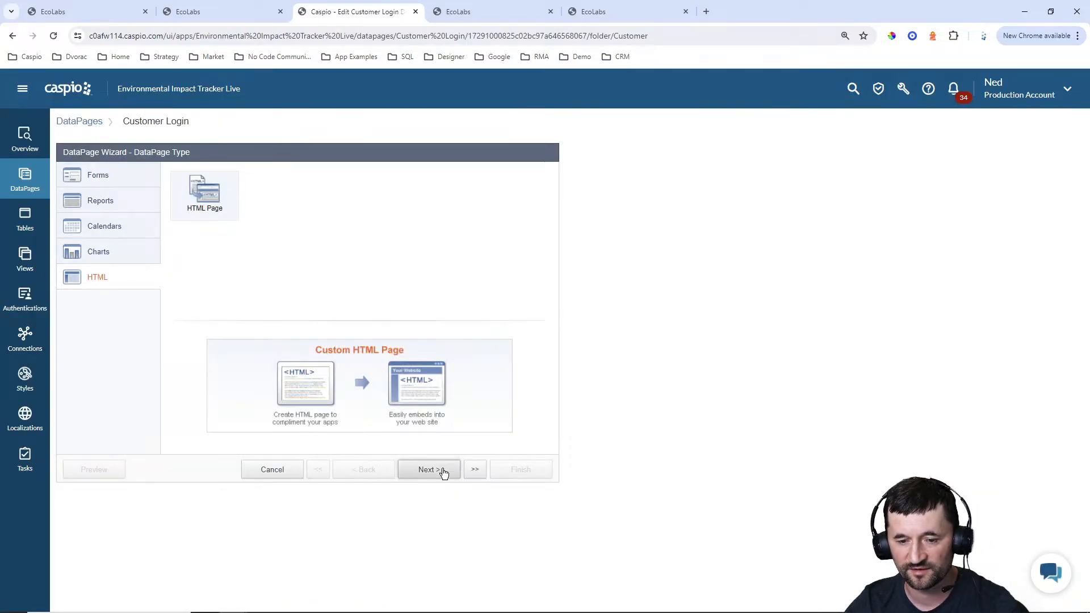
{"action": "left_click", "coordinate": [438, 472]}
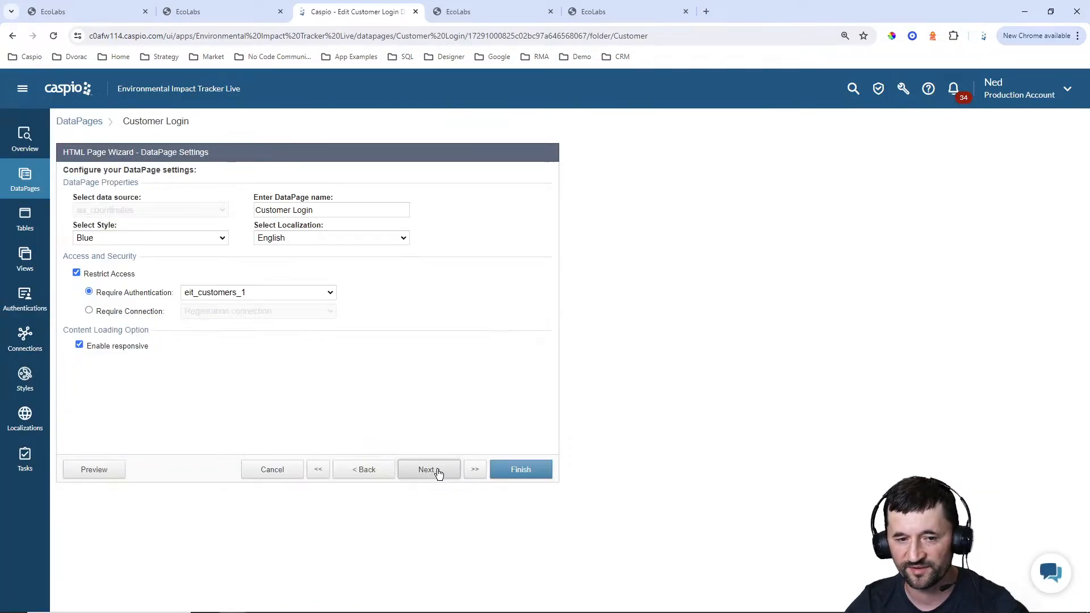
{"action": "left_click", "coordinate": [250, 294]}
{"action": "left_click", "coordinate": [439, 309]}
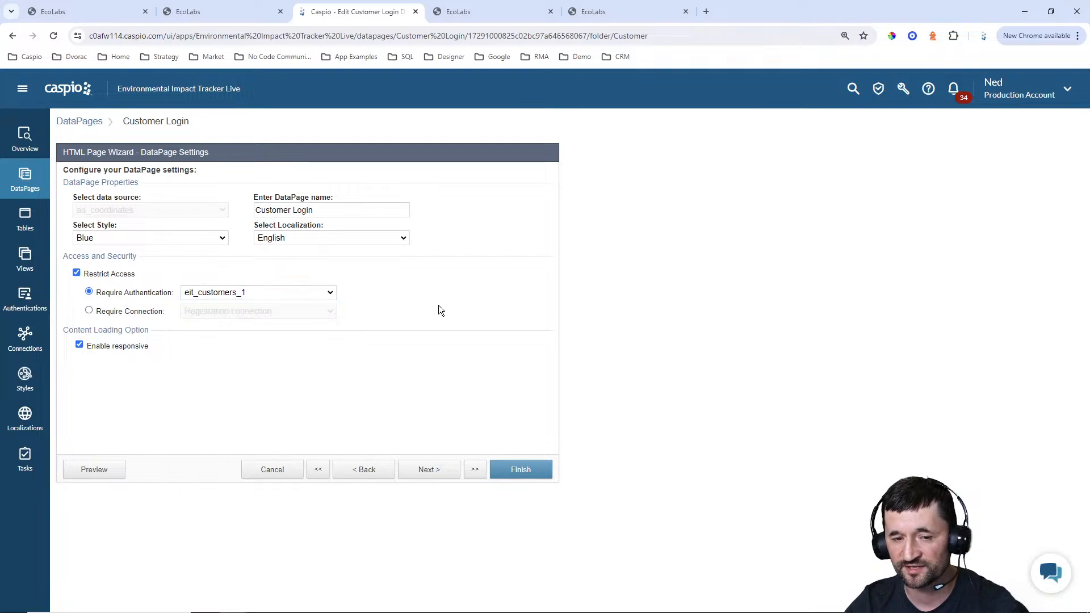
{"action": "left_click", "coordinate": [438, 471]}
{"action": "left_click", "coordinate": [271, 244]}
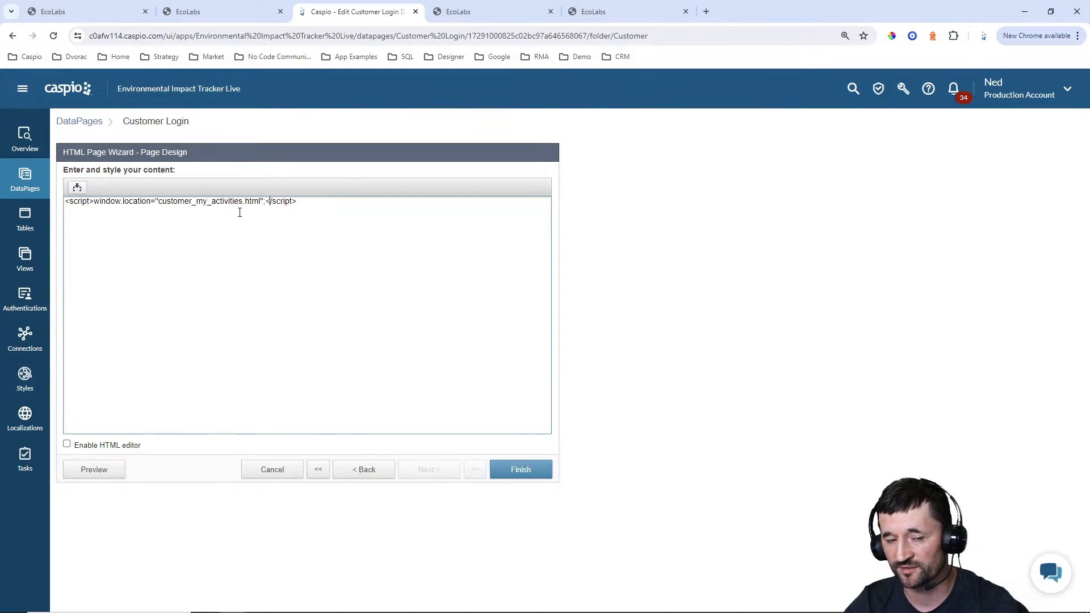
Switch to the Customer Login page, log in with the customer's email and the prefilled password, and dismiss the saved-passwords prompt
{"action": "left_click", "coordinate": [646, 10]}
{"action": "left_click", "coordinate": [361, 168]}
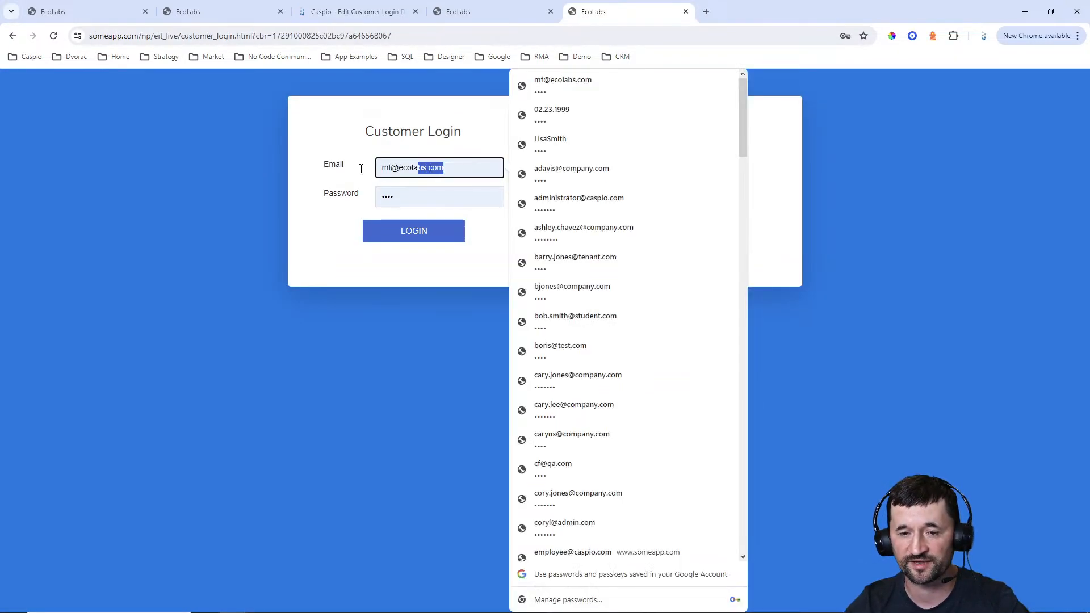
{"action": "key", "text": "ctrl+a"}
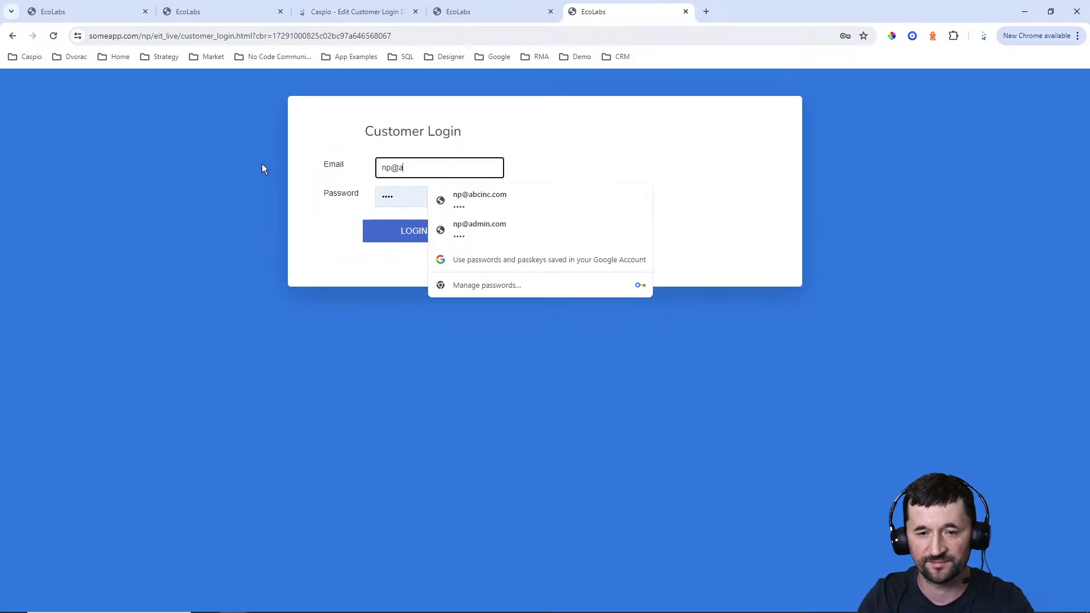
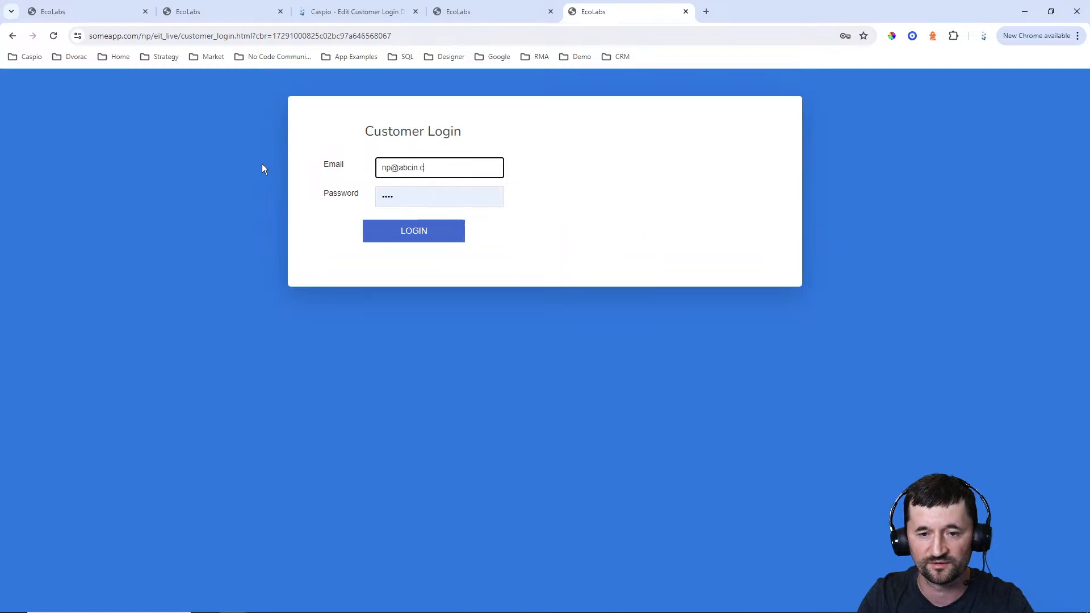
{"action": "key", "text": "Tab"}
{"action": "key", "text": "Return"}
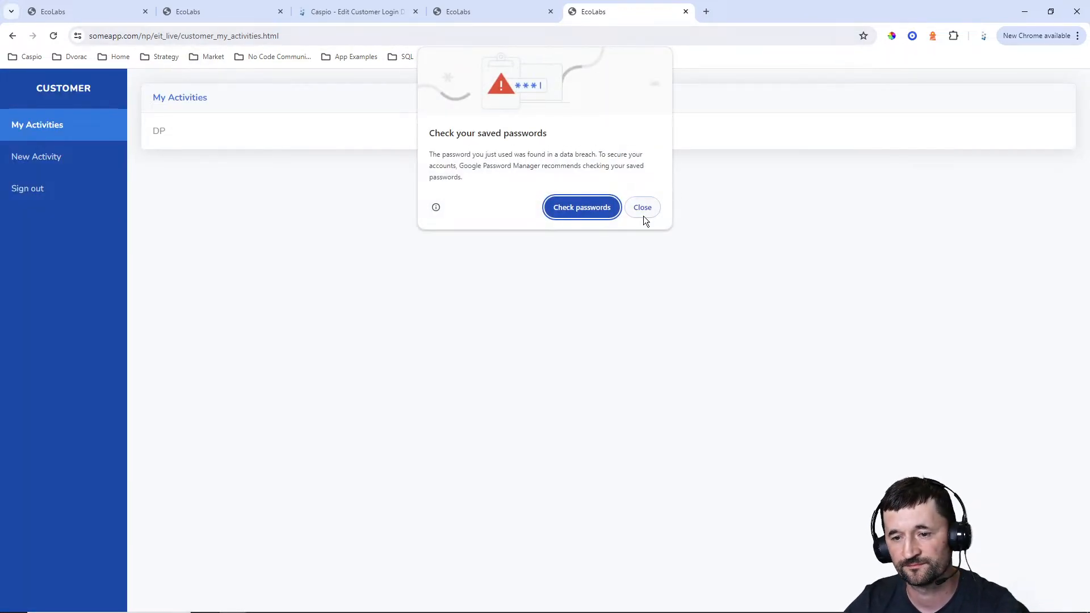
{"action": "left_click", "coordinate": [643, 214]}
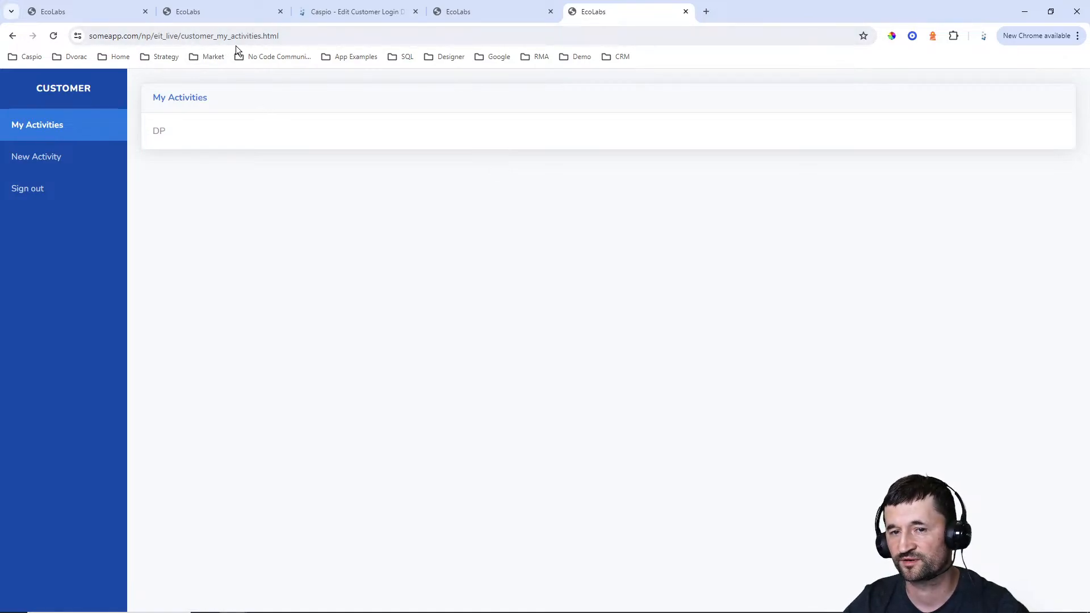
Switch back to Caspio, check the redirect target in the Customer Login script, exit the wizard without saving, and expand the Admin folder
{"action": "left_click", "coordinate": [363, 16]}
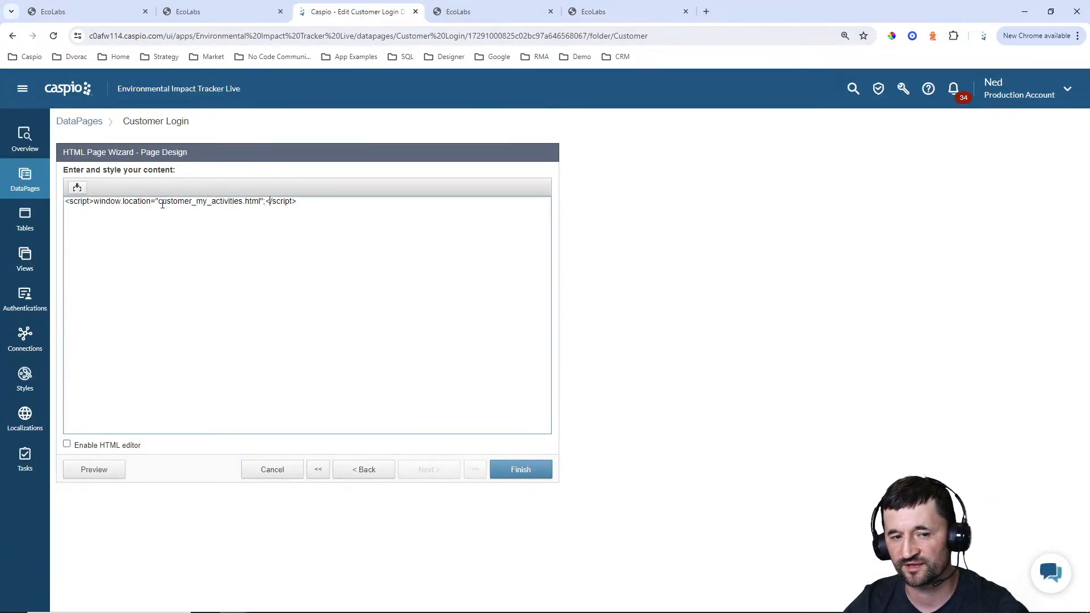
{"action": "left_click_drag", "start_coordinate": [158, 201], "coordinate": [264, 202]}
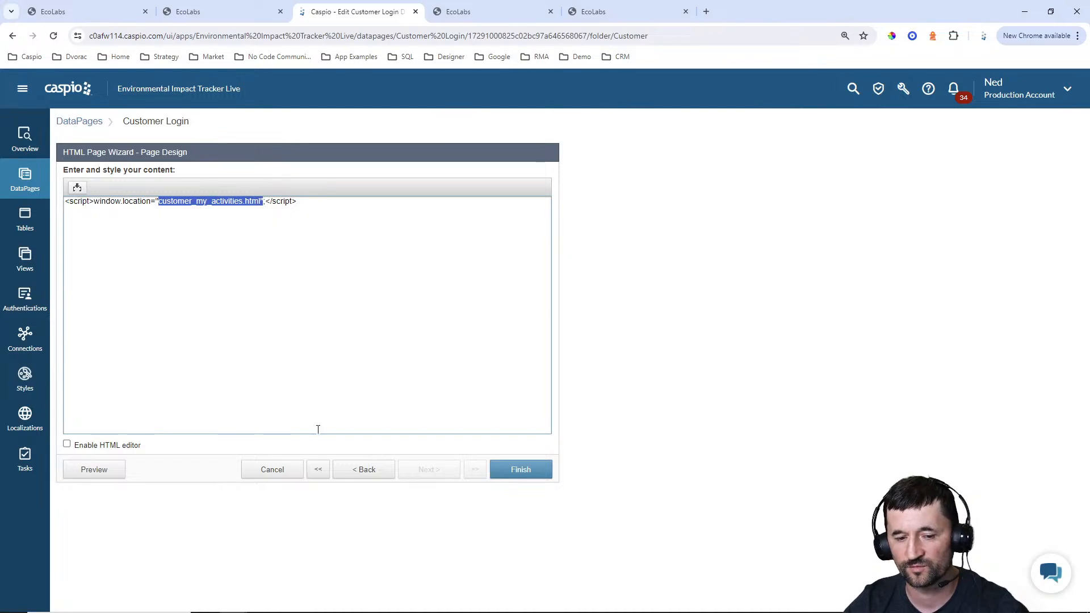
{"action": "left_click", "coordinate": [277, 475]}
{"action": "left_click", "coordinate": [633, 310]}
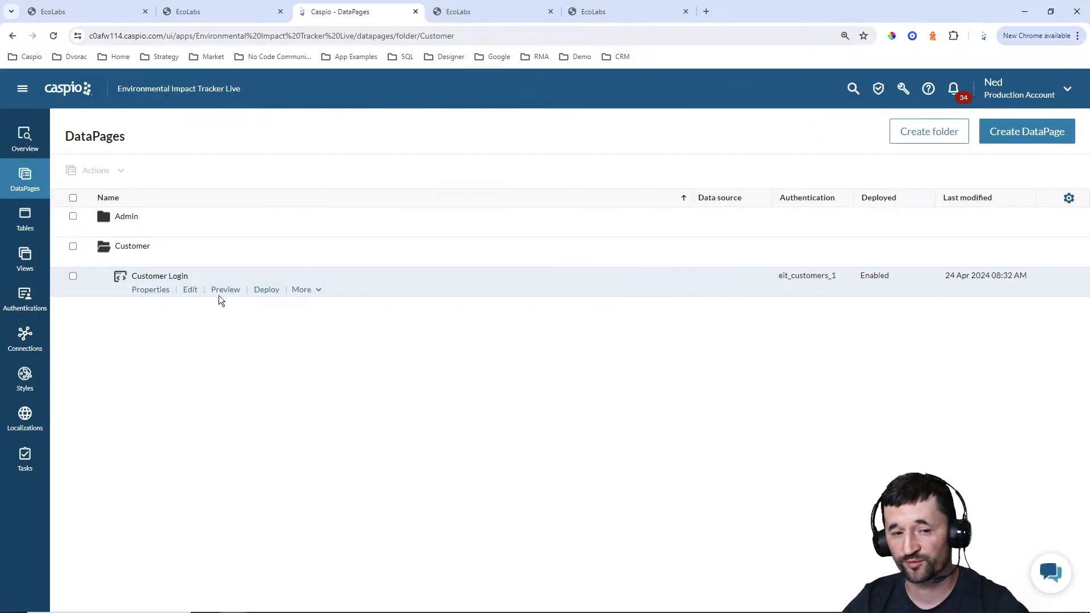
{"action": "left_click", "coordinate": [126, 218]}
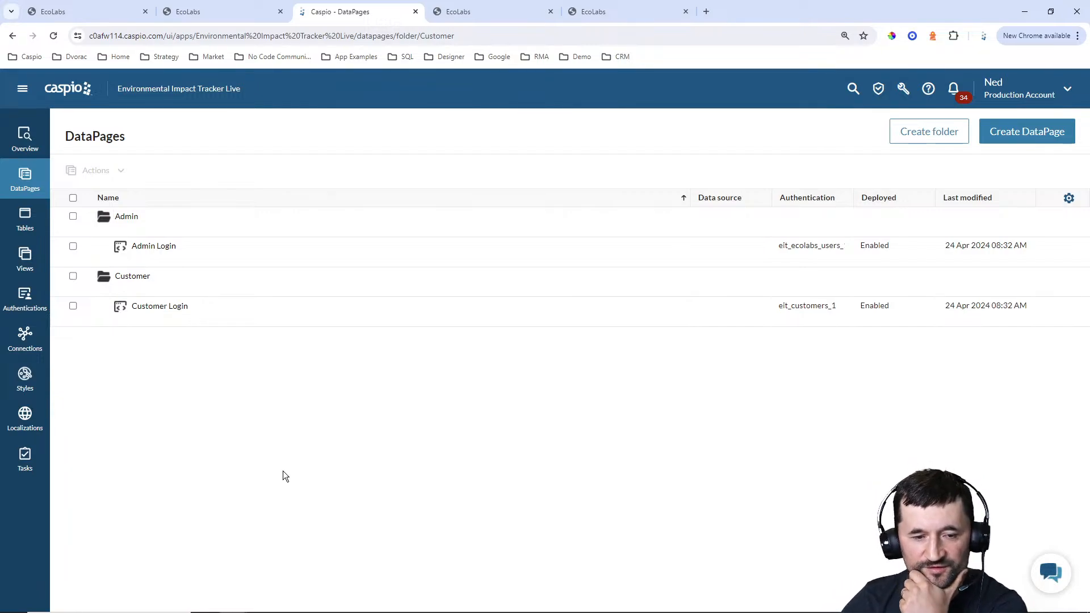
Switch to the admin portal, view its New Company page, and return to Caspio's DataPages list
{"action": "left_click", "coordinate": [496, 16]}
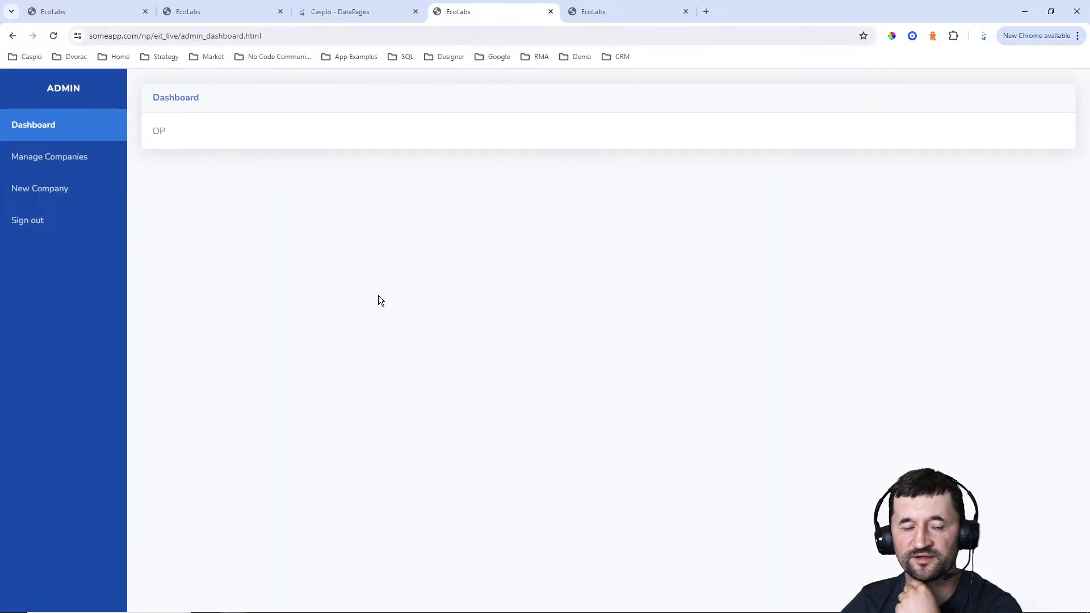
{"action": "left_click", "coordinate": [33, 191]}
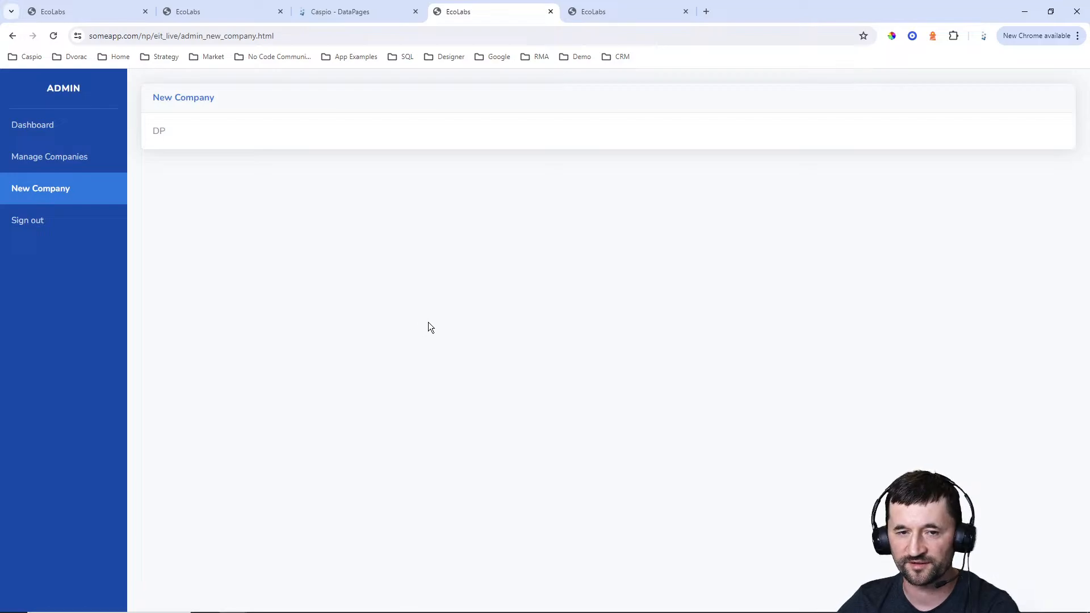
{"action": "left_click", "coordinate": [371, 9]}
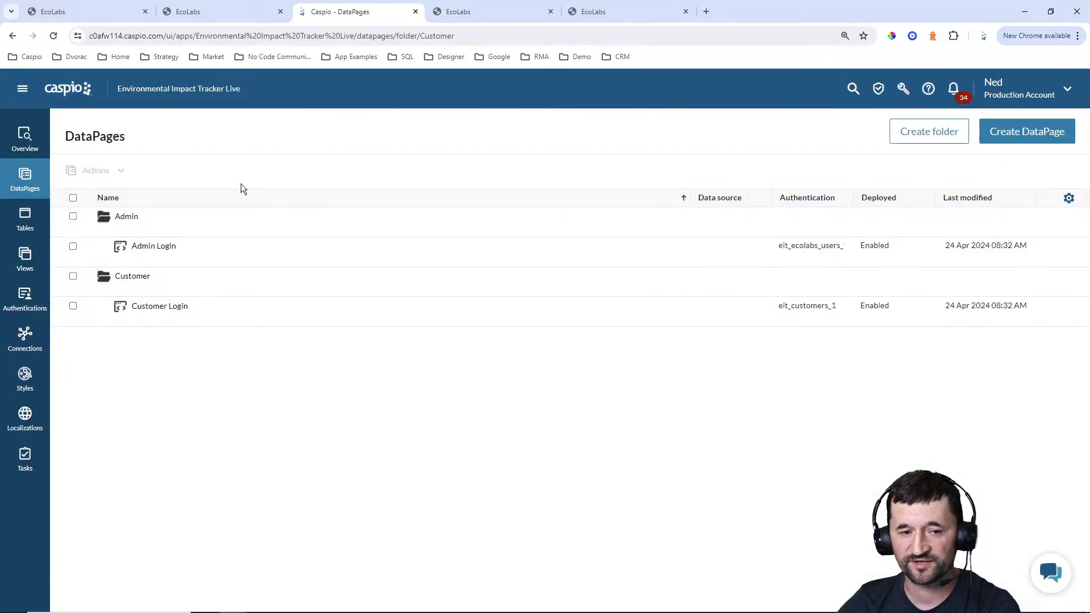
Collapse the Customer folder and start a new Submission Form DataPage in the Admin folder
{"action": "left_click", "coordinate": [127, 290]}
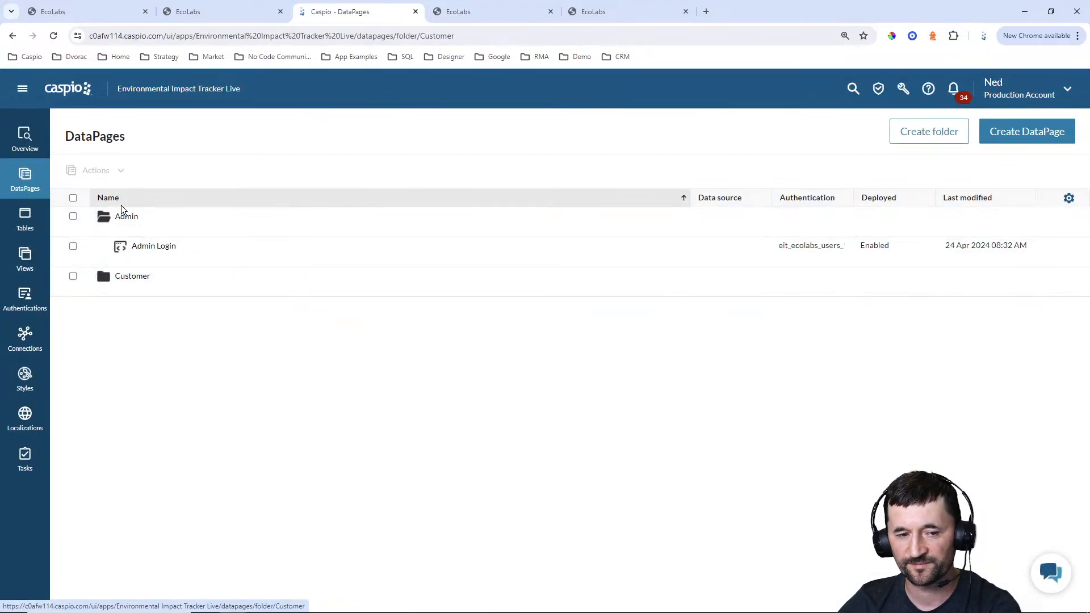
{"action": "left_click", "coordinate": [126, 216]}
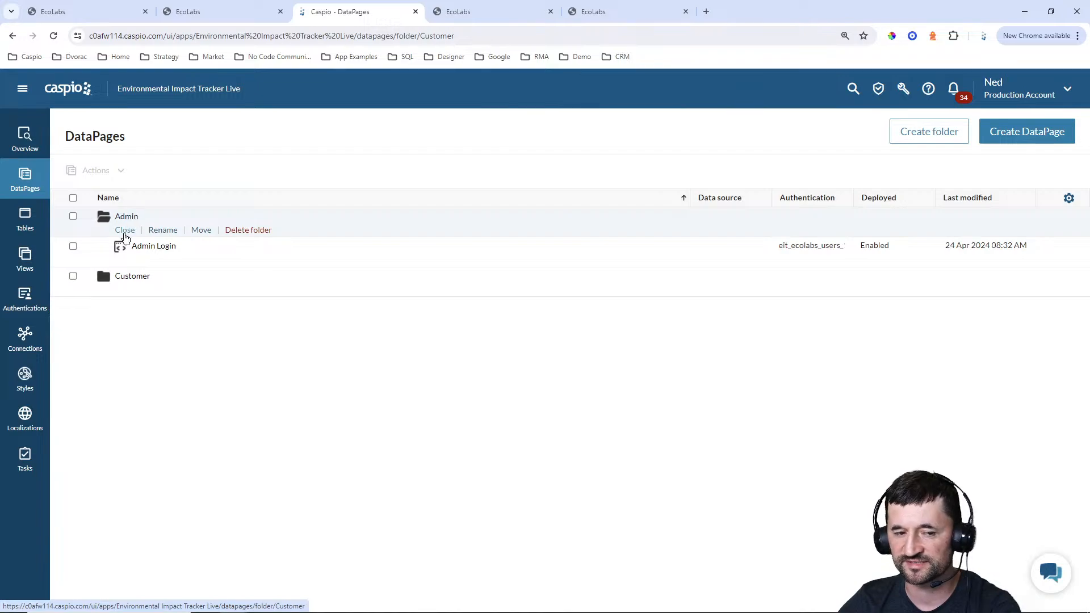
{"action": "left_click", "coordinate": [125, 232]}
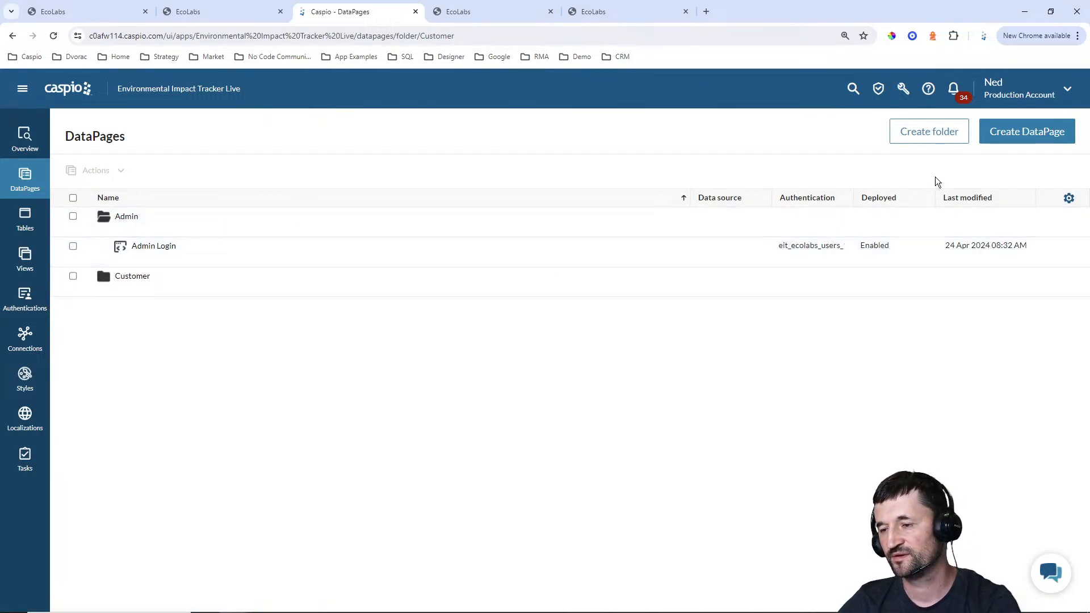
{"action": "left_click", "coordinate": [1028, 129]}
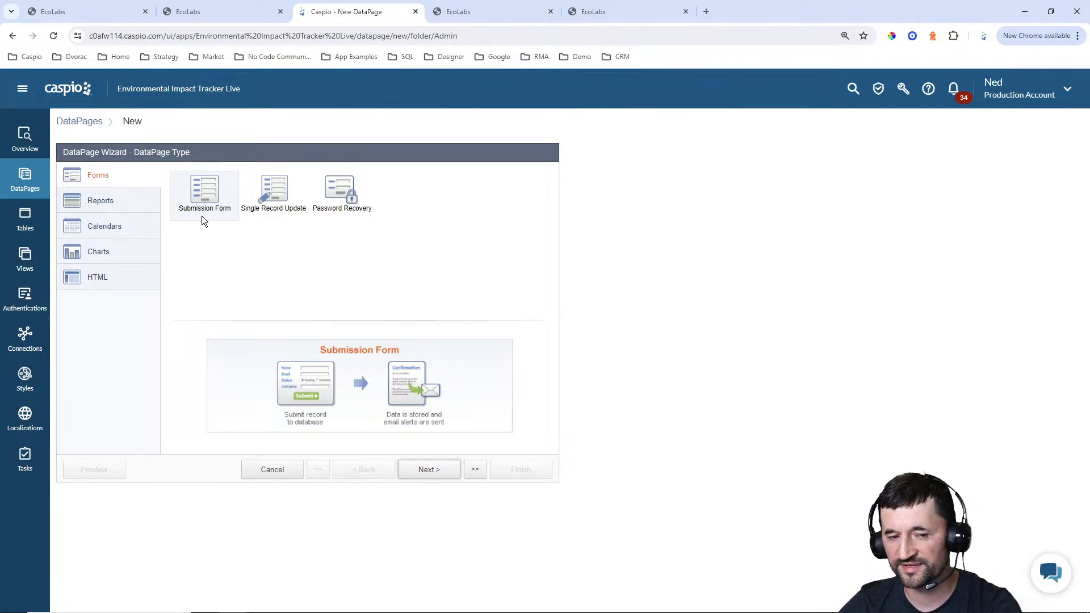
{"action": "left_click", "coordinate": [430, 471]}
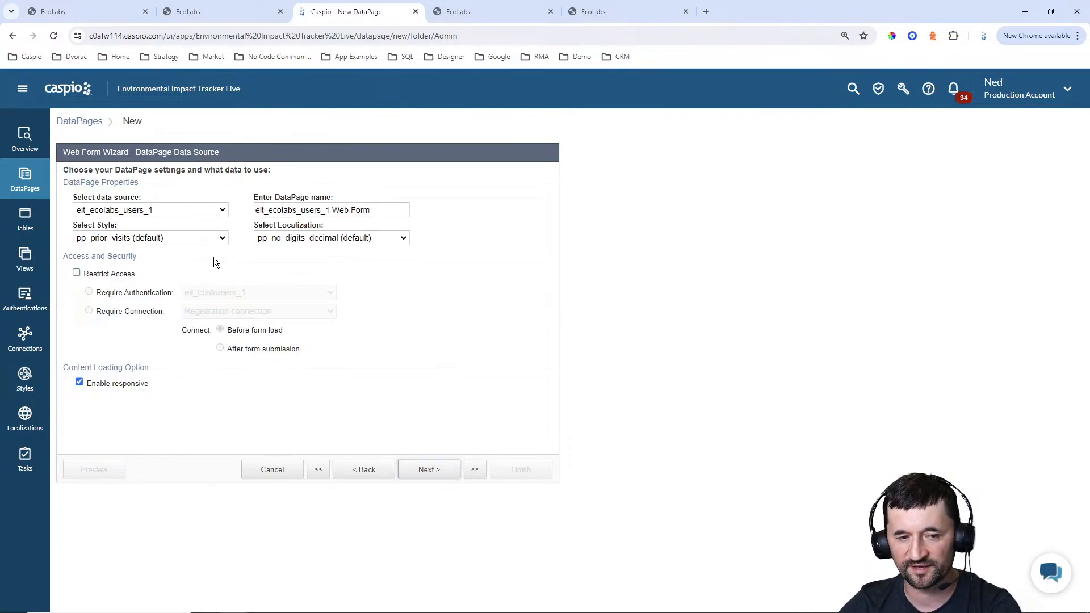
Set the form's data source to eit_tbl_companies_1 and name the DataPage New Company
{"action": "left_click", "coordinate": [176, 210]}
{"action": "left_click", "coordinate": [155, 264]}
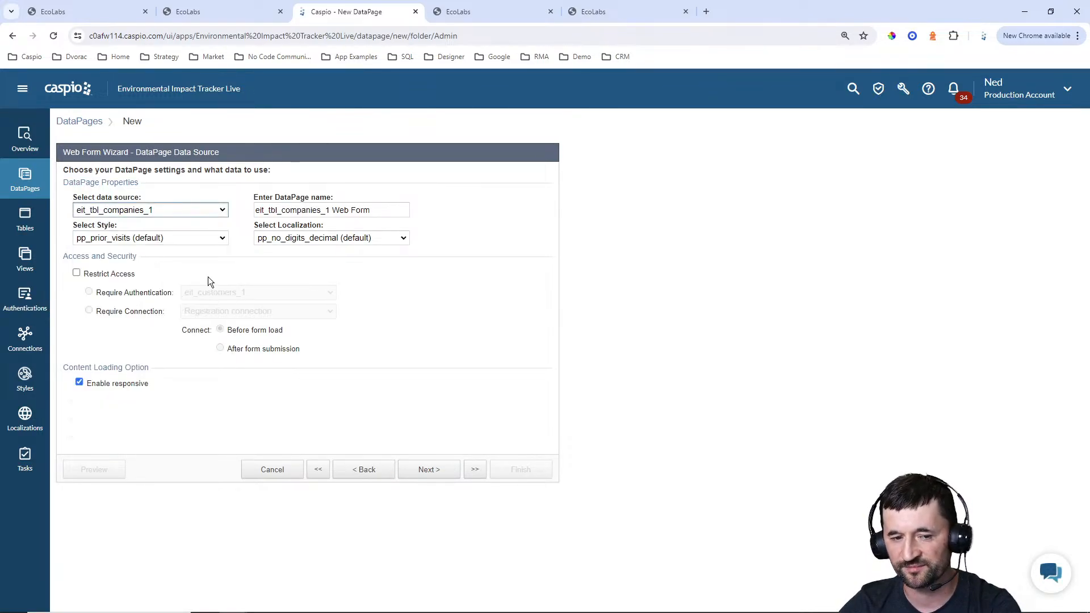
{"action": "left_click_drag", "start_coordinate": [375, 210], "coordinate": [219, 214]}
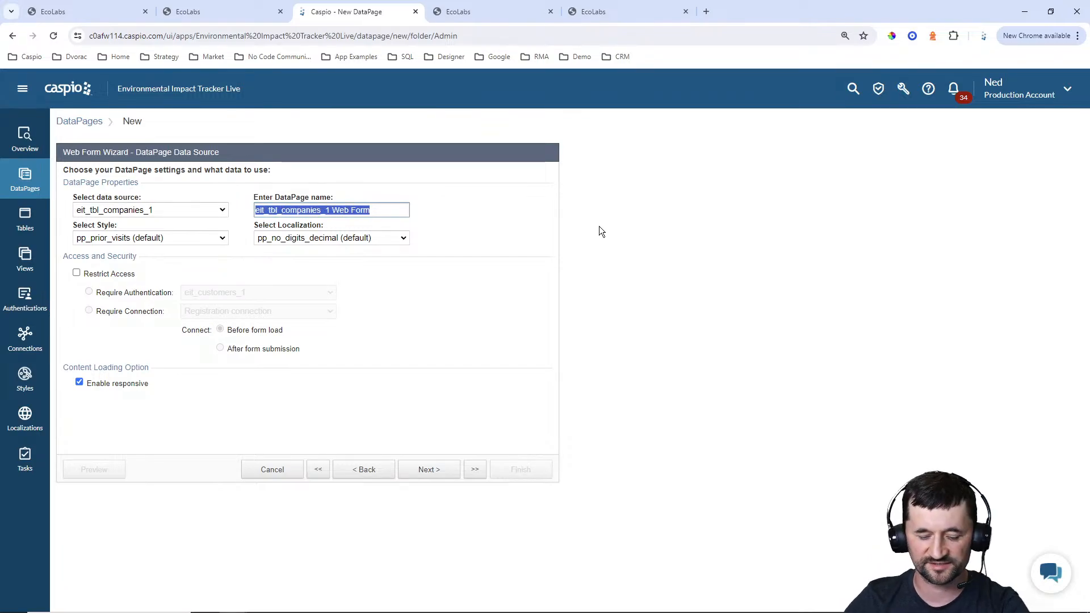
{"action": "type", "text": "New Compan"}
{"action": "type", "text": "y"}
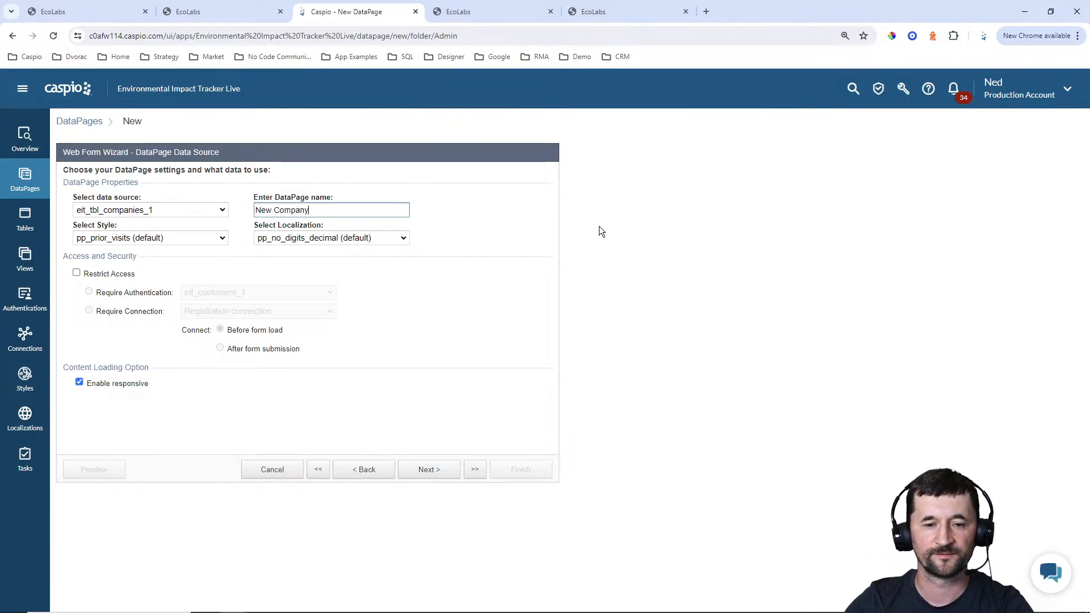
Apply the Blue style template and the English localization template to the New Company DataPage
{"action": "left_click", "coordinate": [168, 238]}
{"action": "scroll", "coordinate": [199, 288], "scroll_direction": "up", "scroll_amount": 10}
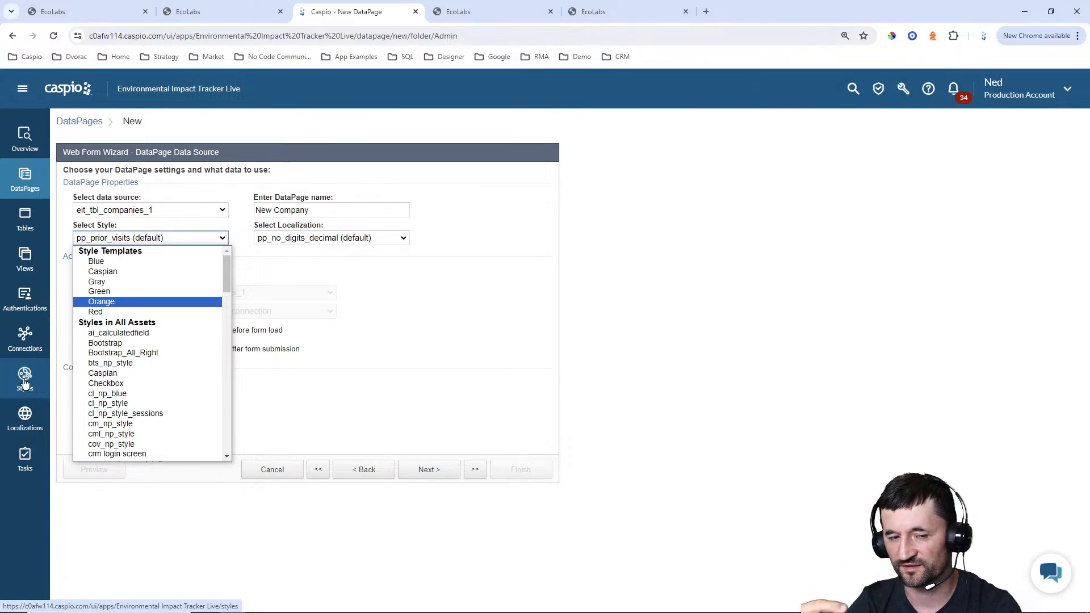
{"action": "left_click", "coordinate": [110, 263]}
{"action": "left_click", "coordinate": [338, 238]}
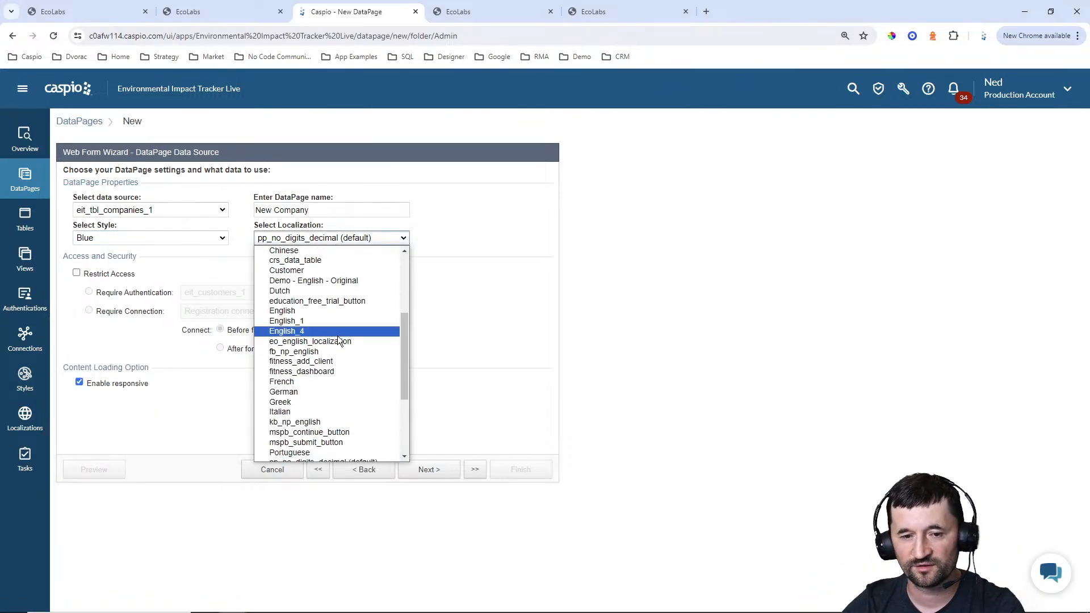
{"action": "scroll", "coordinate": [337, 335], "scroll_direction": "up", "scroll_amount": 5}
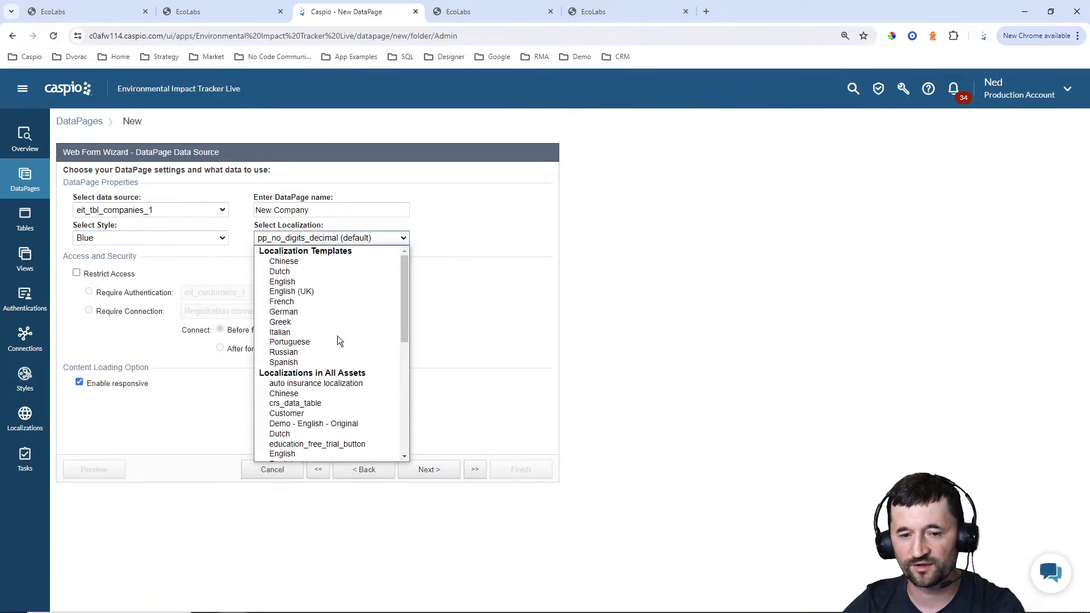
{"action": "left_click", "coordinate": [315, 282]}
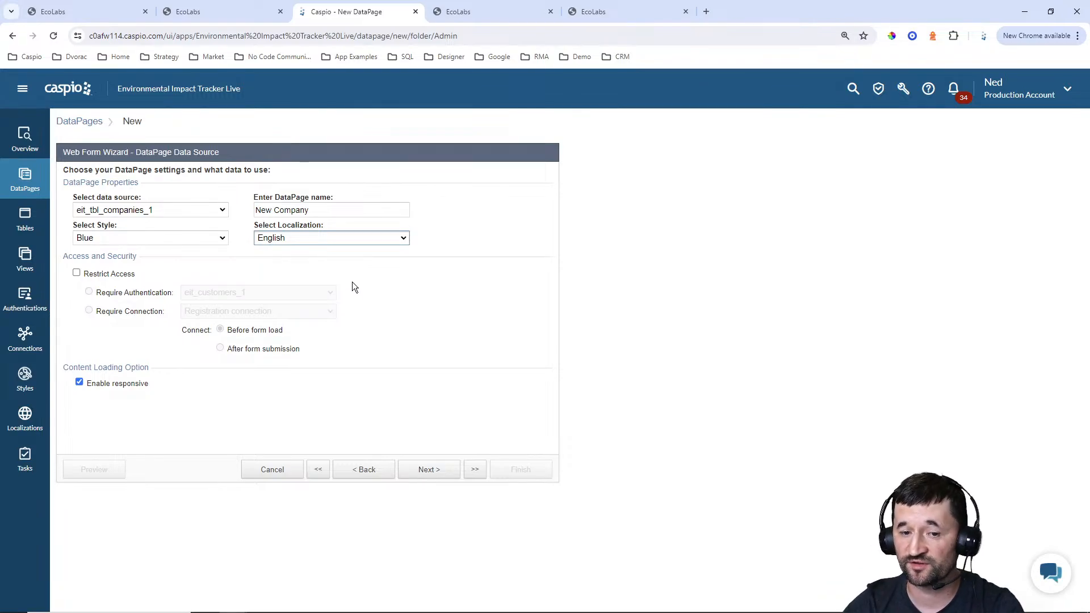
{"action": "left_click", "coordinate": [344, 237]}
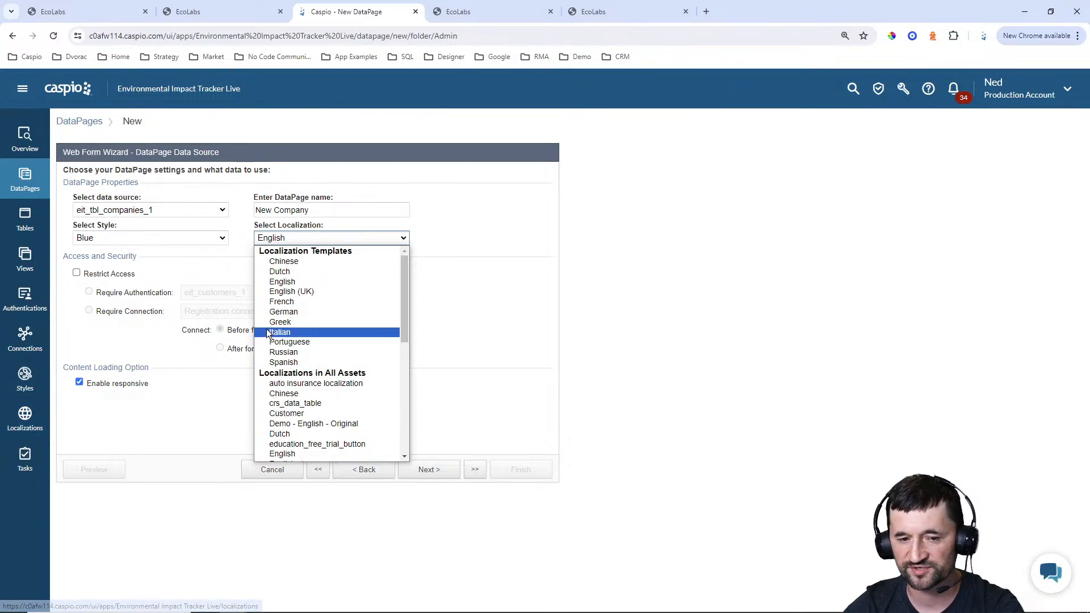
{"action": "left_click", "coordinate": [289, 282]}
Restrict access with the eit_ecolabs_users_1 authentication and add all available company fields, from Name to Date_Created, to the form
{"action": "left_click", "coordinate": [107, 274]}
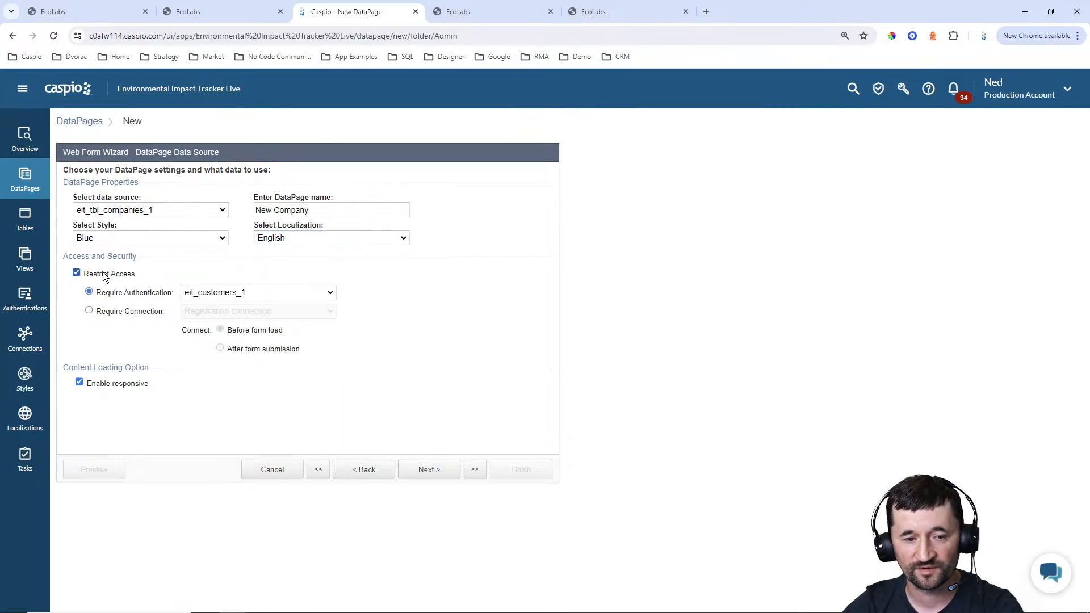
{"action": "left_click", "coordinate": [212, 299]}
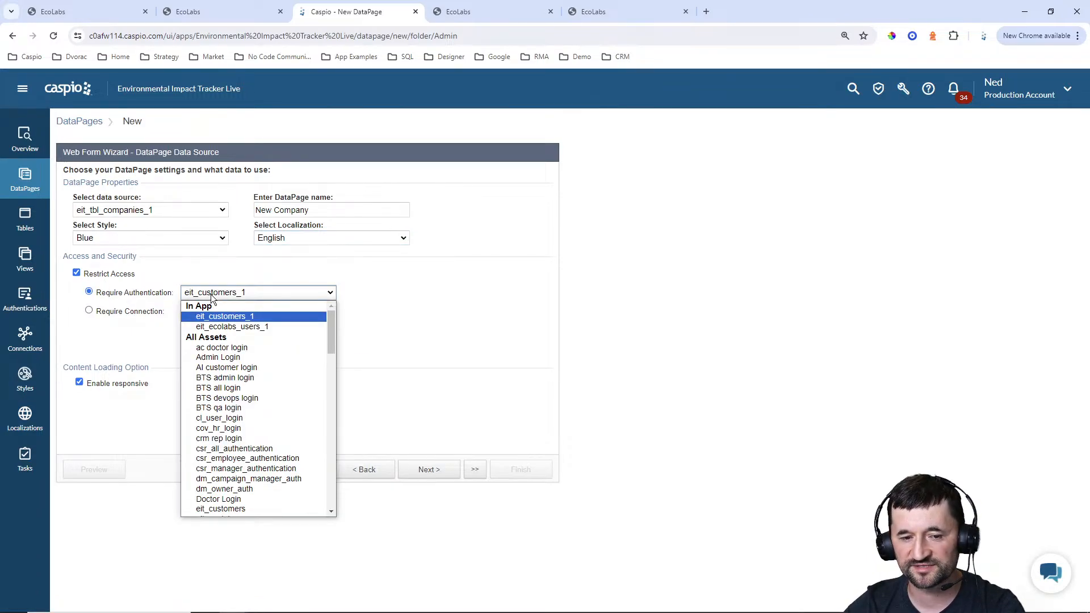
{"action": "left_click", "coordinate": [221, 328]}
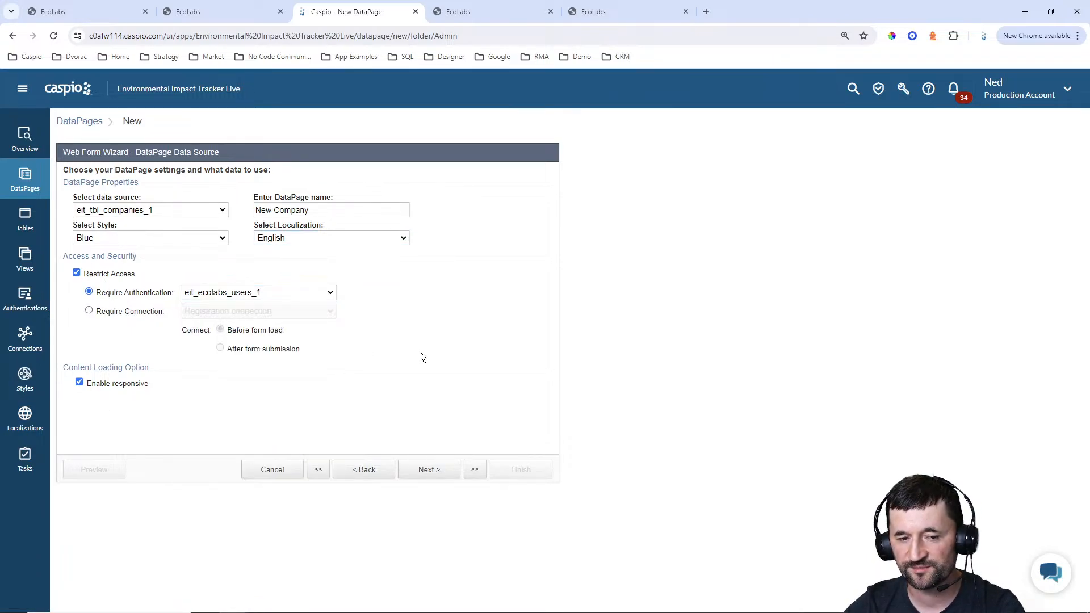
{"action": "left_click", "coordinate": [433, 471]}
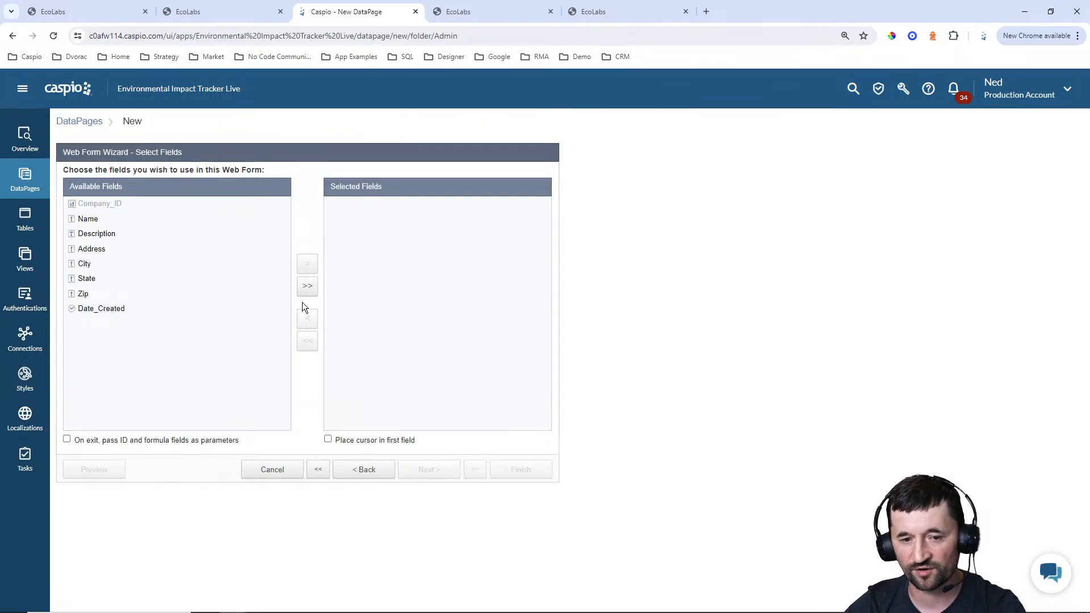
{"action": "left_click", "coordinate": [308, 287]}
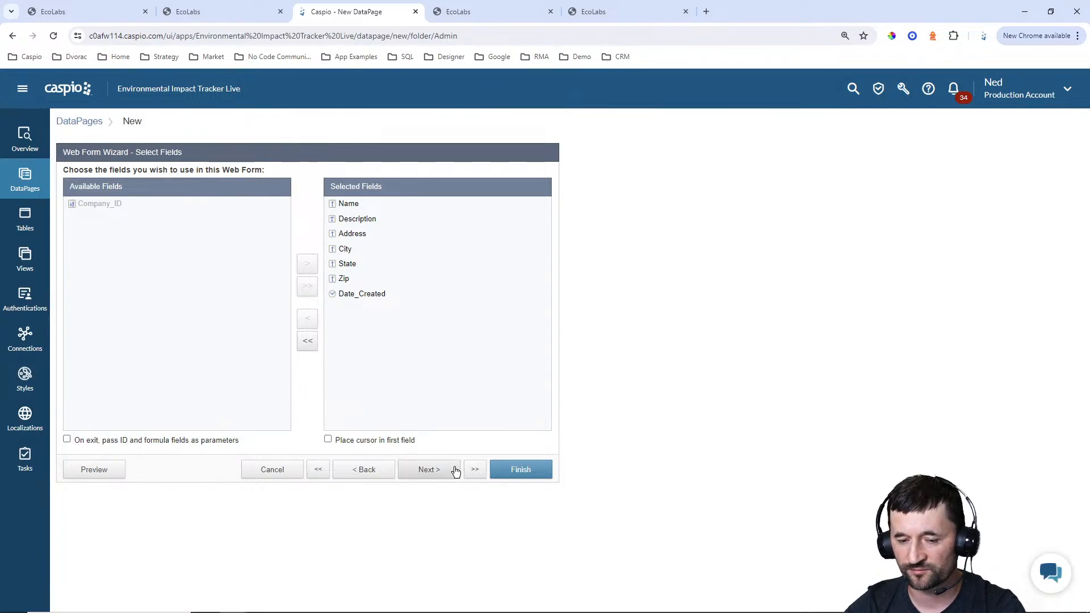
Make the Name field required and change the Description field's form element to Text Area
{"action": "left_click", "coordinate": [433, 472]}
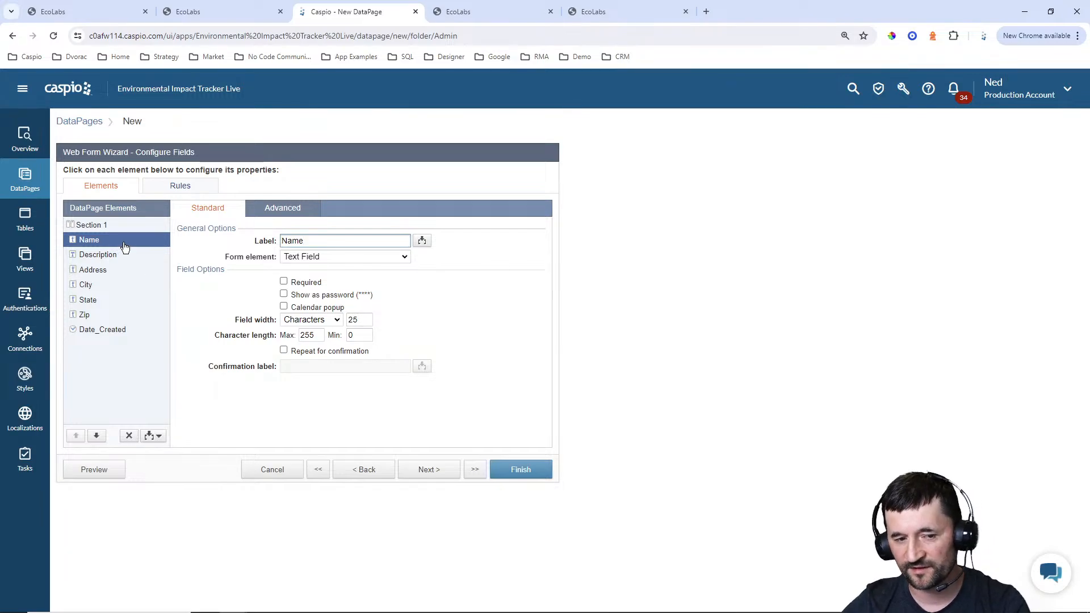
{"action": "left_click", "coordinate": [305, 284]}
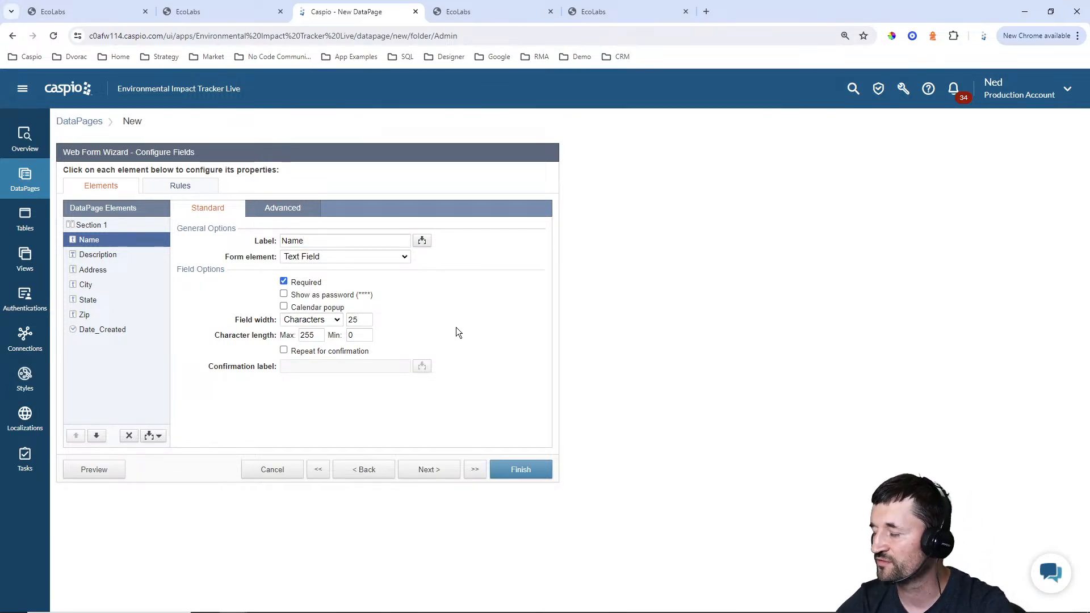
{"action": "left_click", "coordinate": [115, 256]}
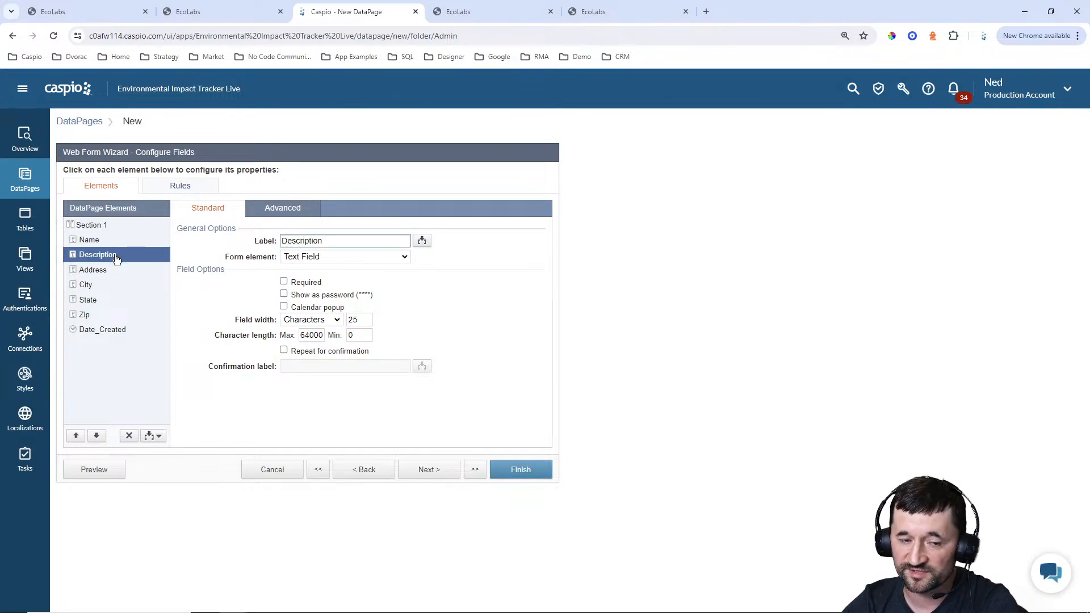
{"action": "double_click", "coordinate": [340, 268]}
{"action": "left_click", "coordinate": [341, 258]}
{"action": "left_click", "coordinate": [312, 290]}
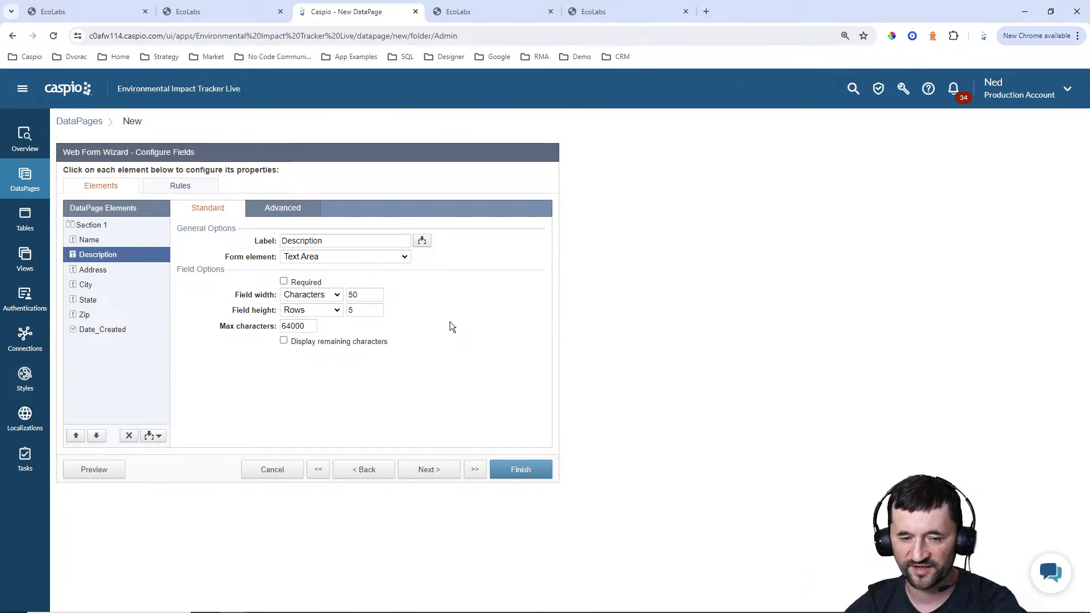
Set the Date_Created field's form element to TimeStamp and finish the New Company form
{"action": "left_click", "coordinate": [119, 272]}
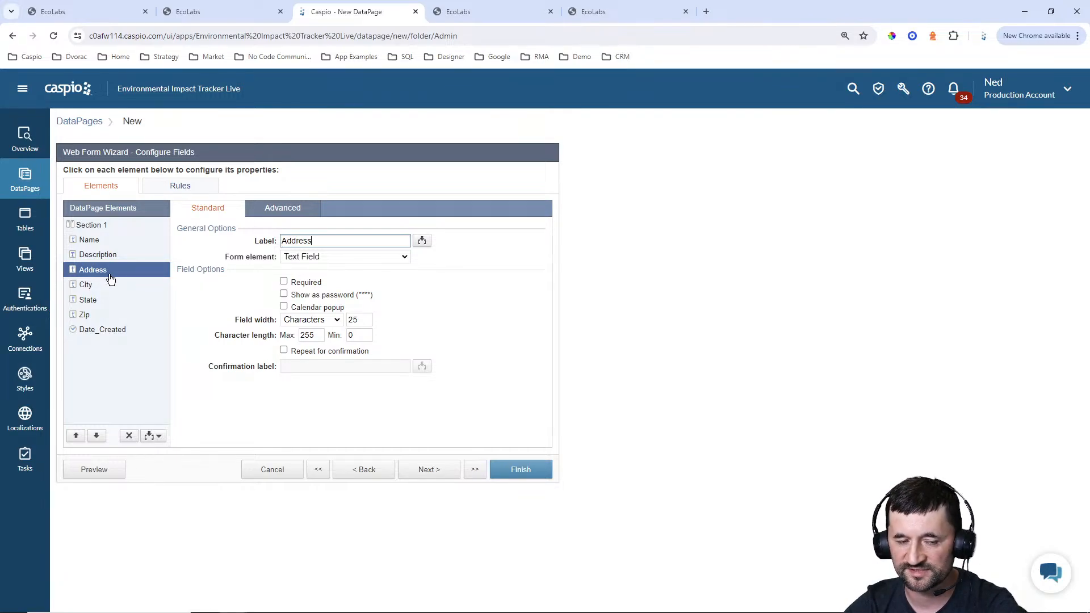
{"action": "left_click", "coordinate": [101, 337]}
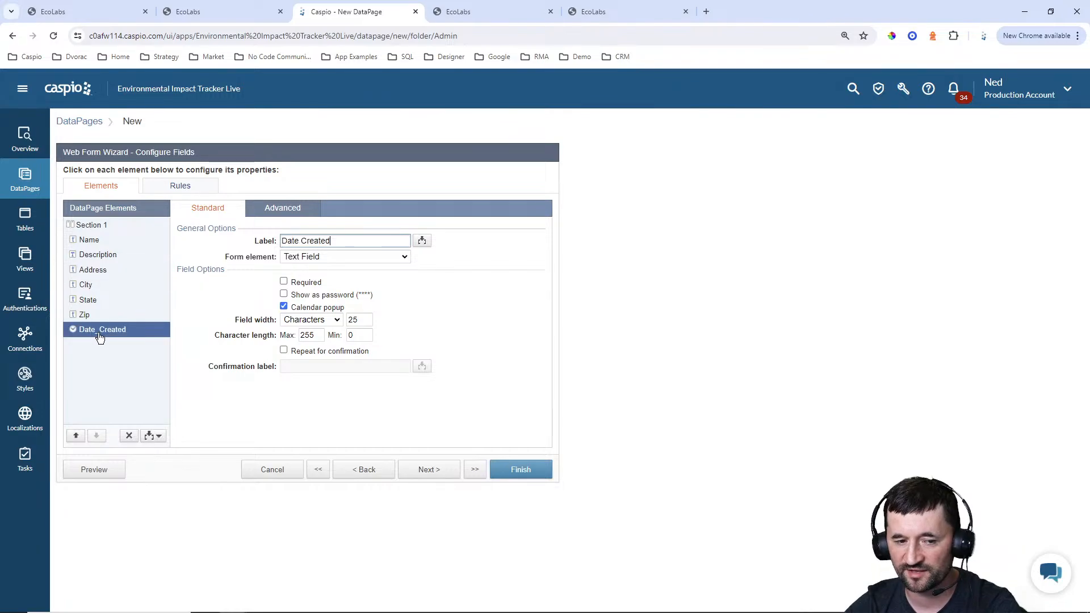
{"action": "left_click", "coordinate": [323, 257]}
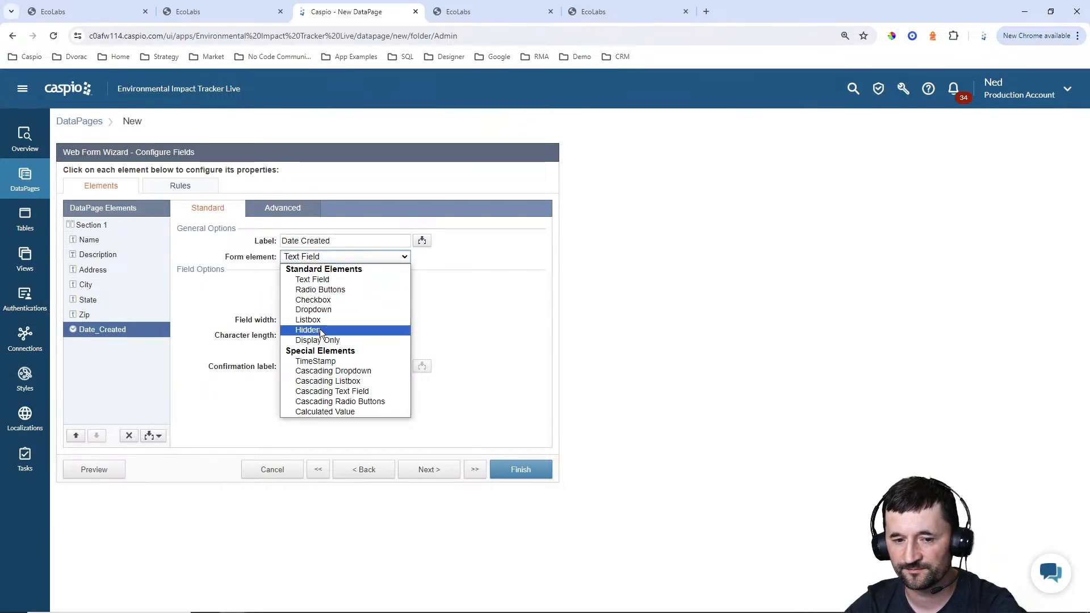
{"action": "left_click", "coordinate": [316, 361]}
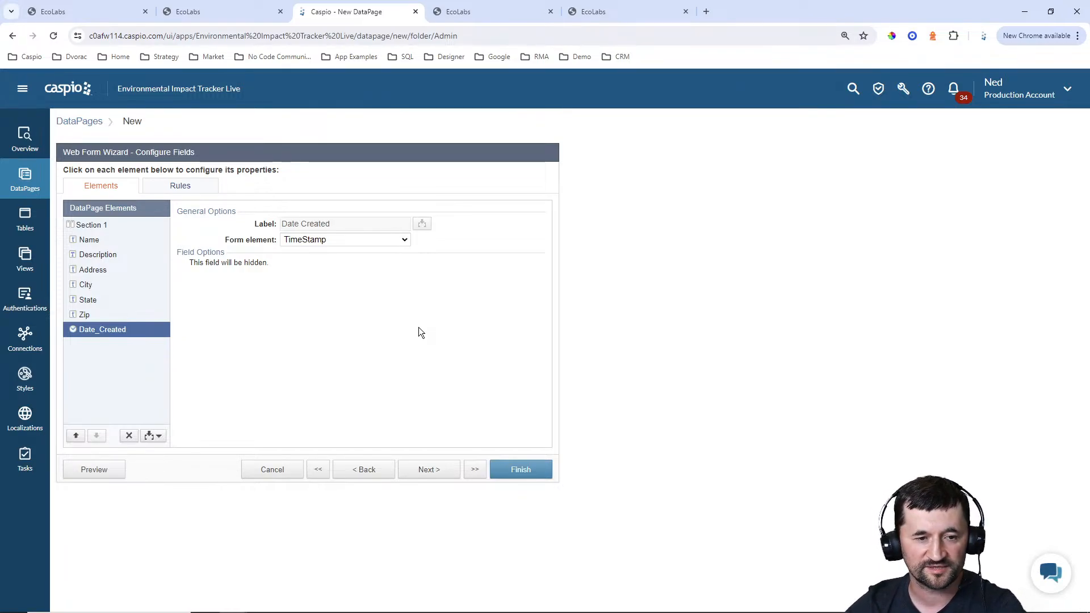
{"action": "left_click", "coordinate": [527, 472]}
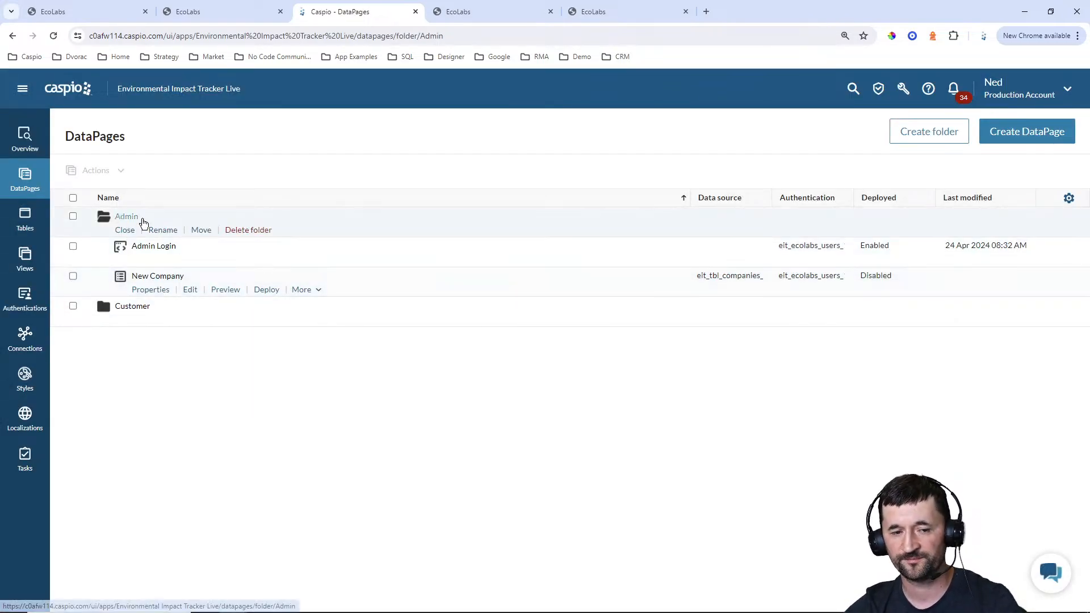
Enable deployment of the New Company DataPage and copy its embed code
{"action": "left_click", "coordinate": [263, 291]}
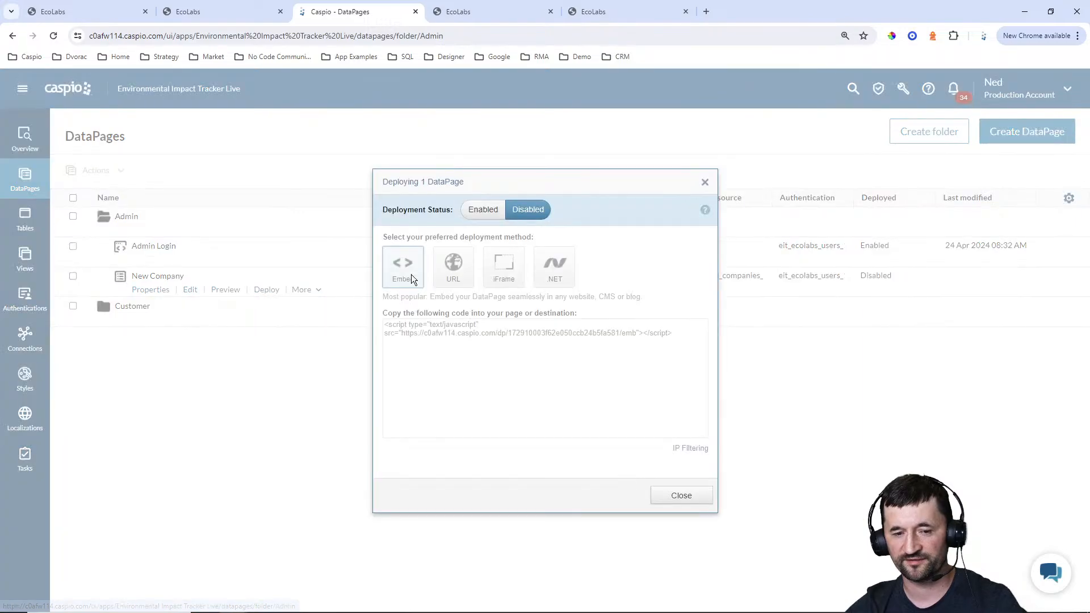
{"action": "left_click", "coordinate": [485, 210]}
{"action": "left_click", "coordinate": [466, 333]}
{"action": "right_click", "coordinate": [467, 335]}
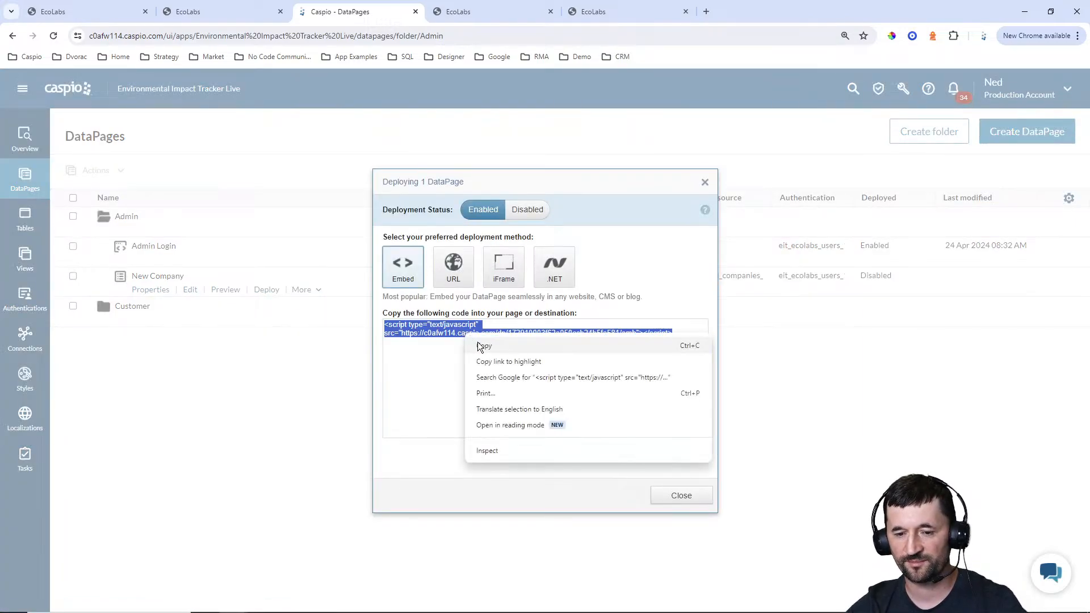
{"action": "left_click", "coordinate": [482, 344]}
{"action": "left_click", "coordinate": [674, 504]}
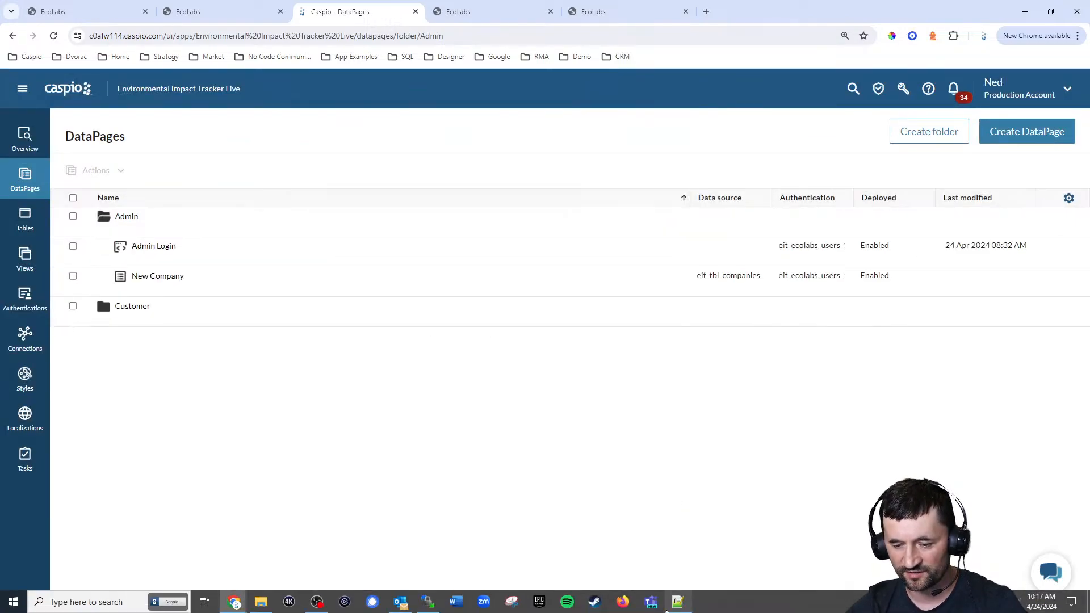
Switch to Notepad++, replace the DP placeholder in admin_new_company.html with the copied embed code, and save the file
{"action": "left_click", "coordinate": [677, 601]}
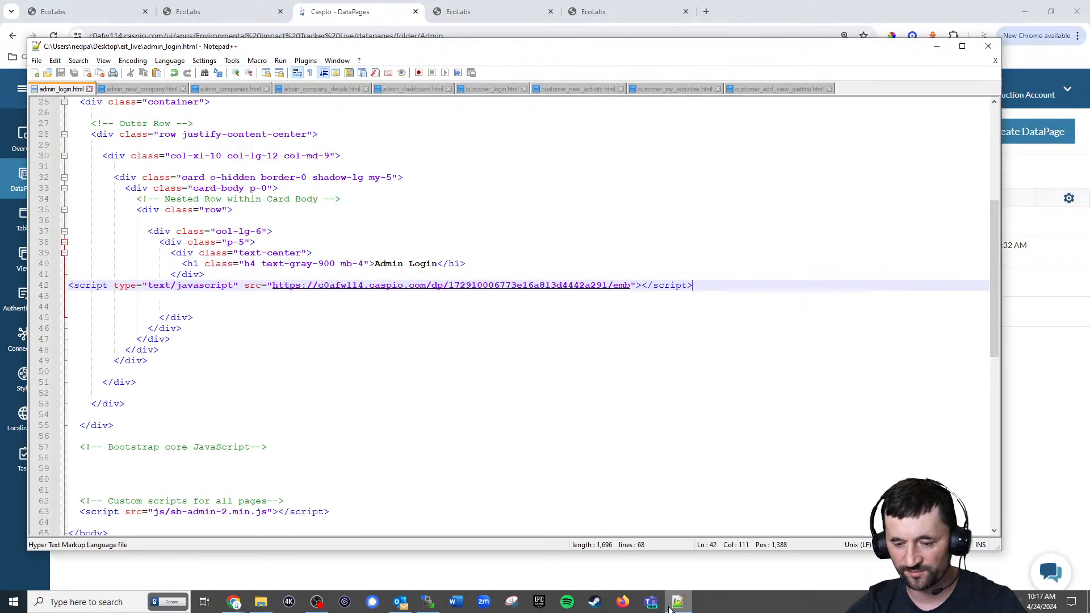
{"action": "left_click", "coordinate": [962, 46]}
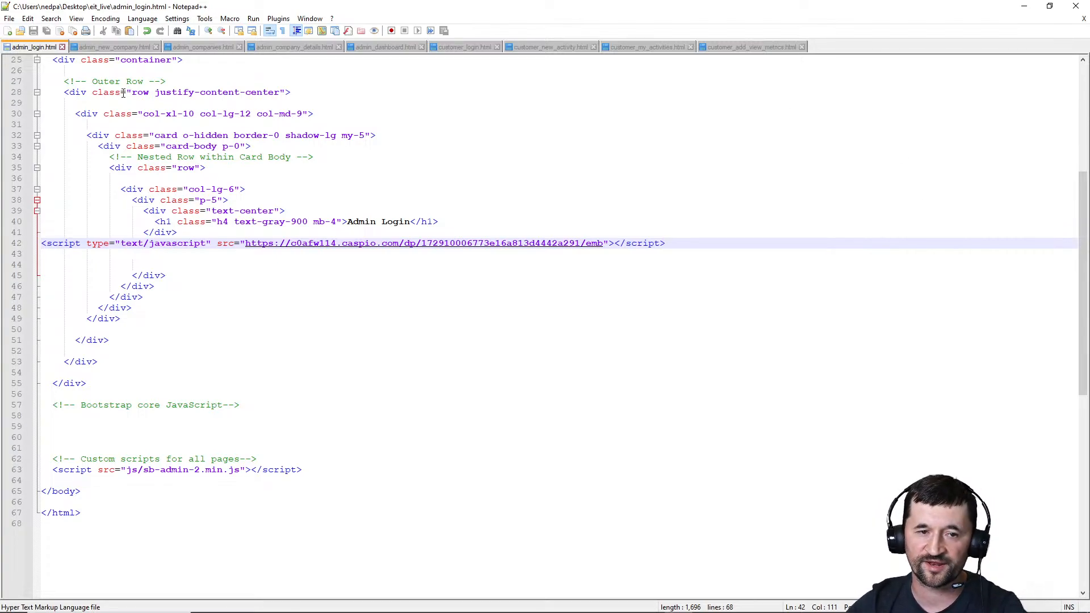
{"action": "left_click", "coordinate": [114, 47]}
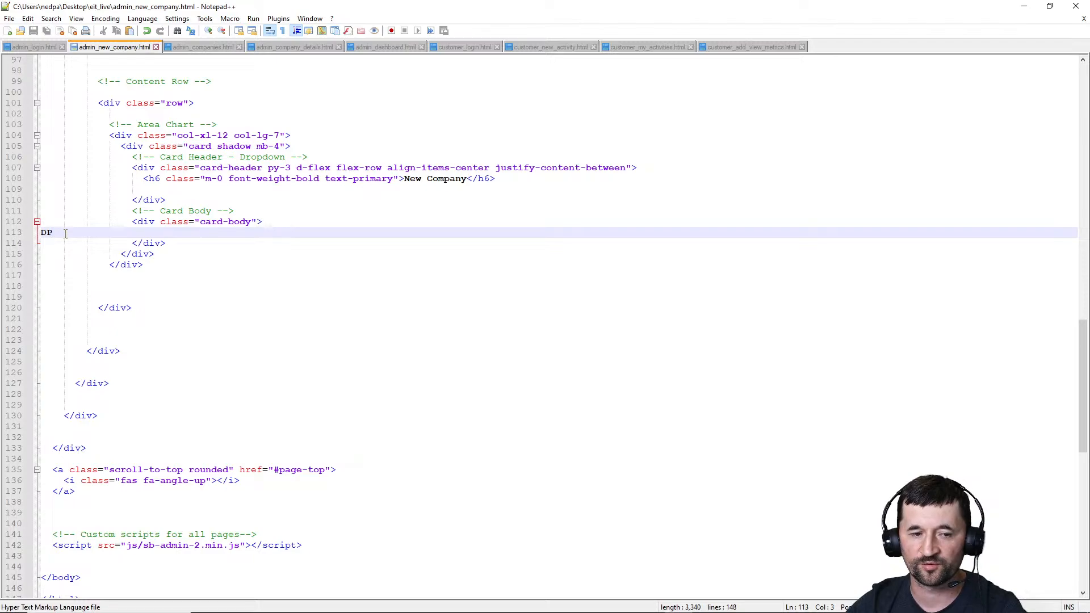
{"action": "key", "text": "shift+Home"}
{"action": "key", "text": "BackSpace"}
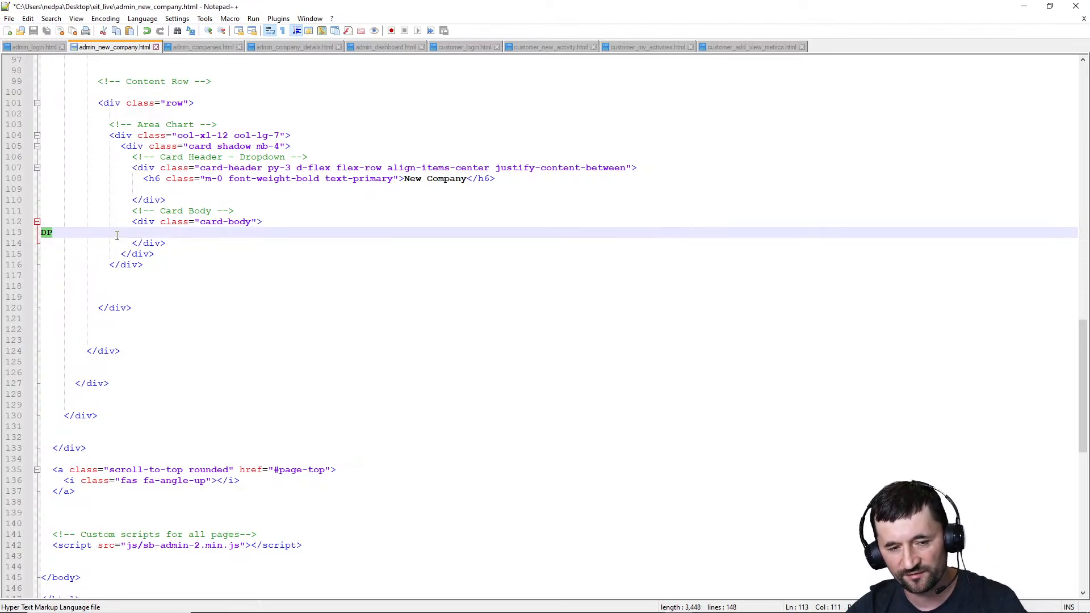
{"action": "key", "text": "ctrl+v"}
{"action": "key", "text": "ctrl+s"}
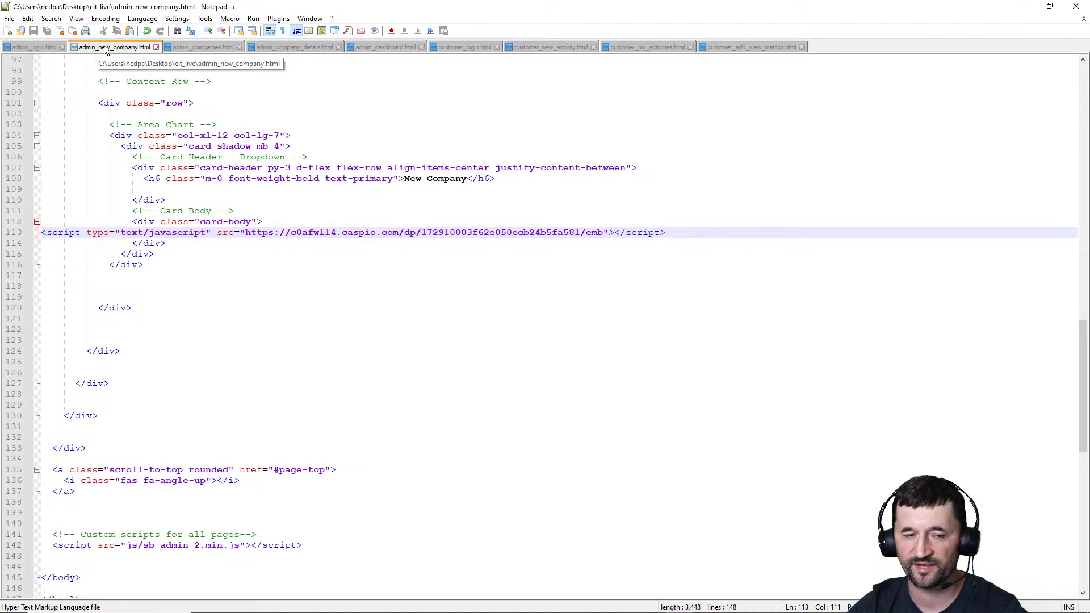
Switch to WinSCP and upload admin_new_company.html from the local eit_live folder to the server's /np/eit_live folder
{"action": "mouse_move", "coordinate": [496, 611]}
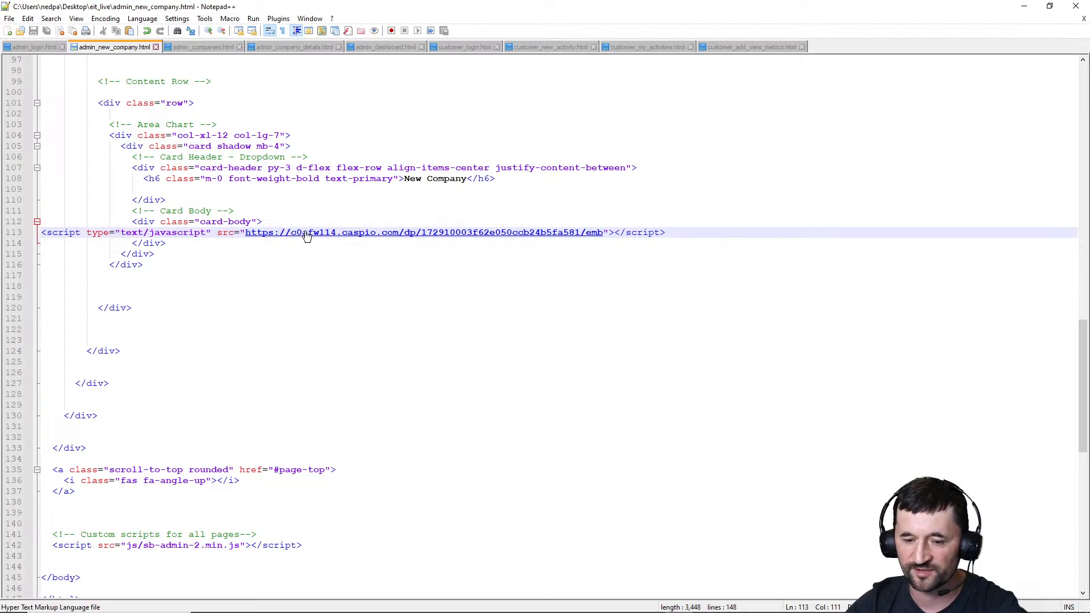
{"action": "mouse_move", "coordinate": [539, 611]}
{"action": "left_click", "coordinate": [435, 607]}
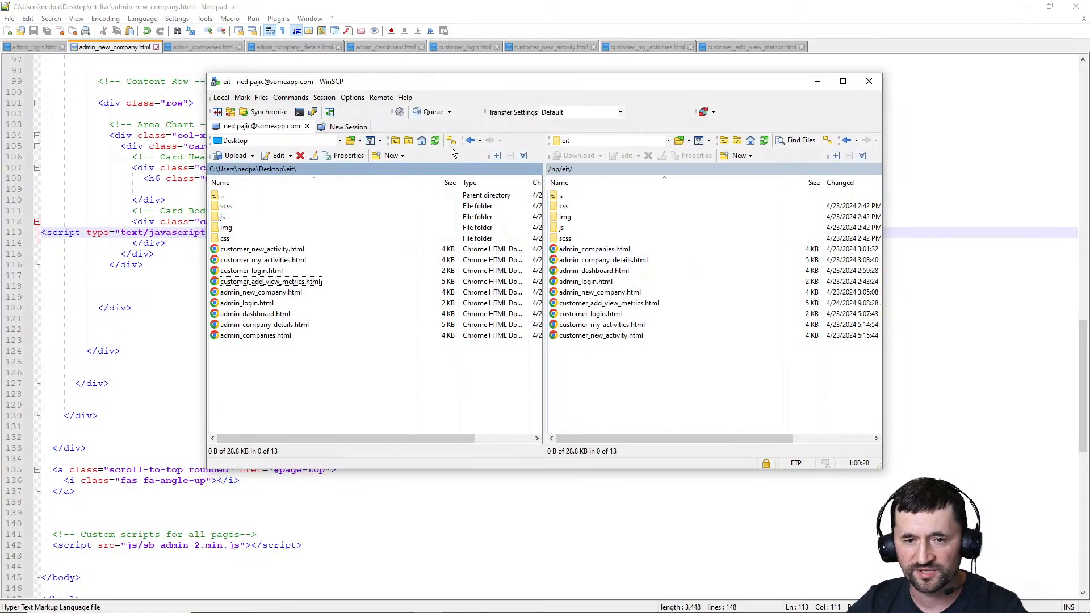
{"action": "left_click", "coordinate": [395, 141]}
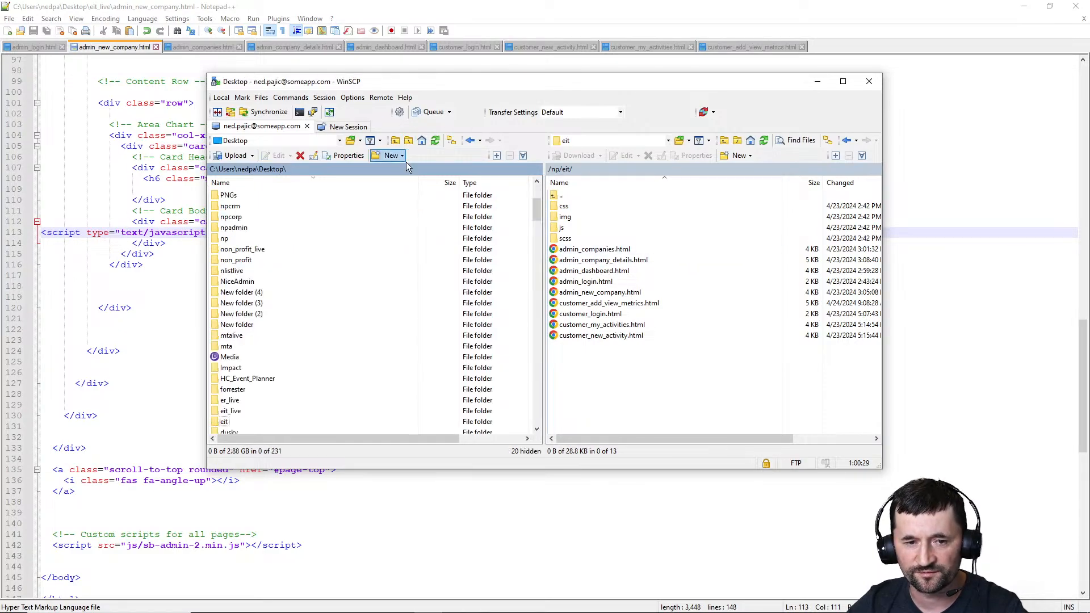
{"action": "double_click", "coordinate": [259, 379]}
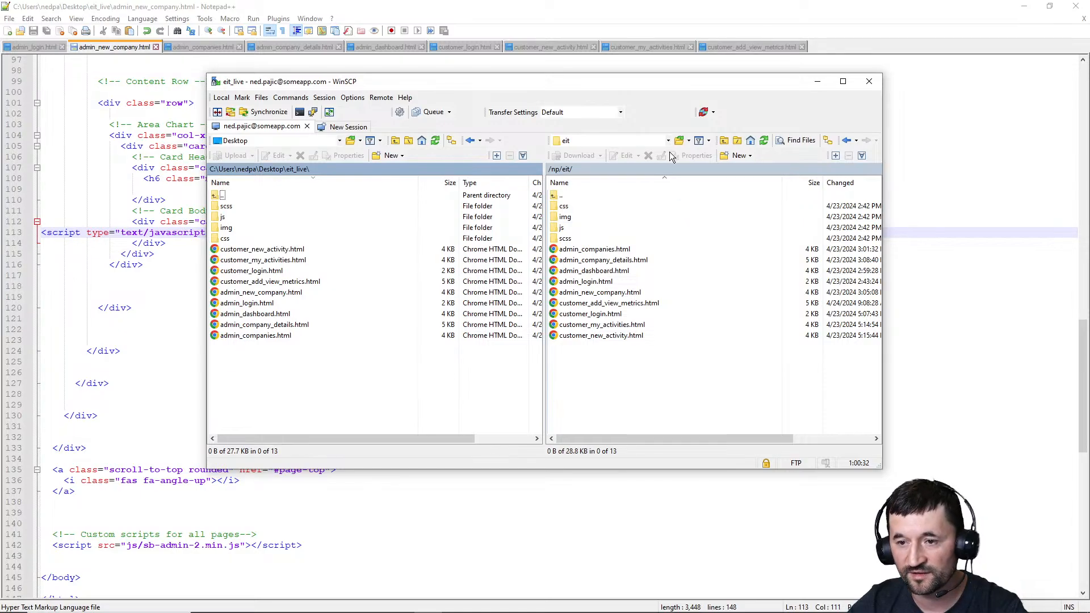
{"action": "left_click", "coordinate": [680, 140]}
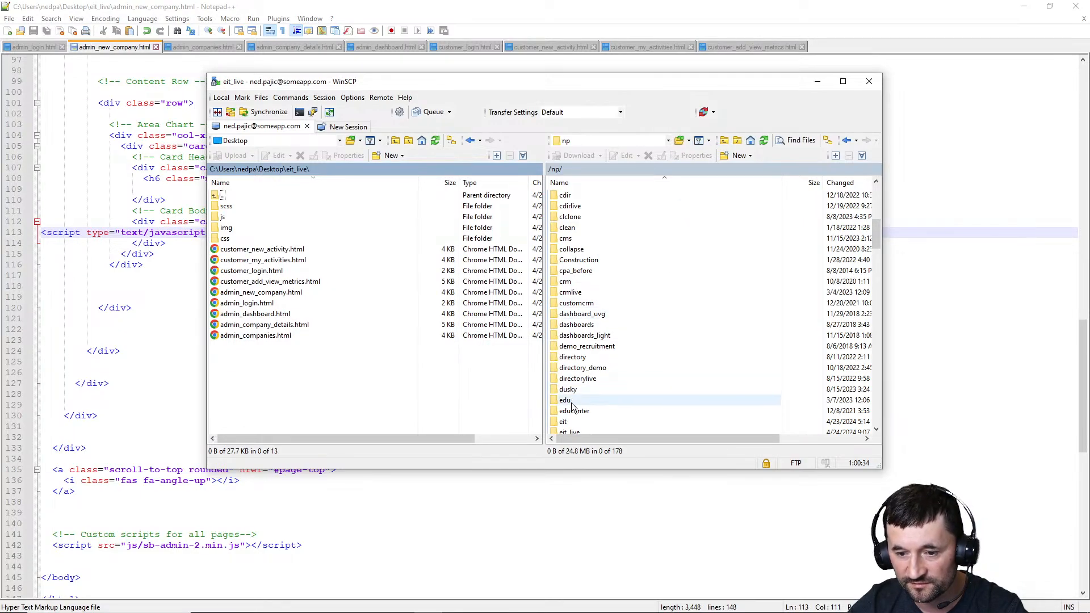
{"action": "scroll", "coordinate": [581, 395], "scroll_direction": "down", "scroll_amount": 1}
{"action": "double_click", "coordinate": [570, 401]}
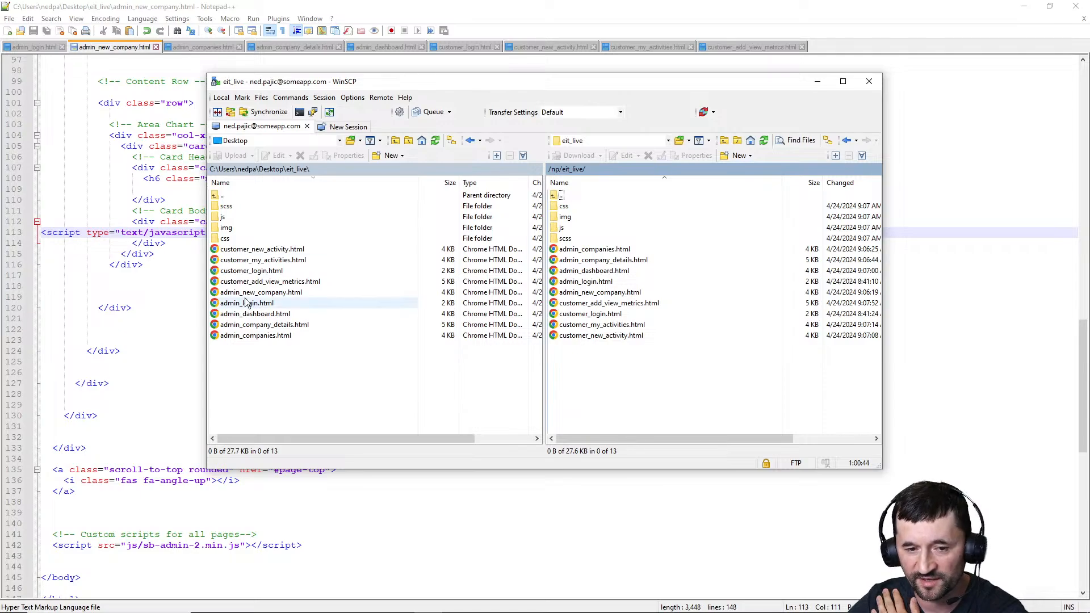
{"action": "left_click_drag", "start_coordinate": [248, 296], "coordinate": [587, 368]}
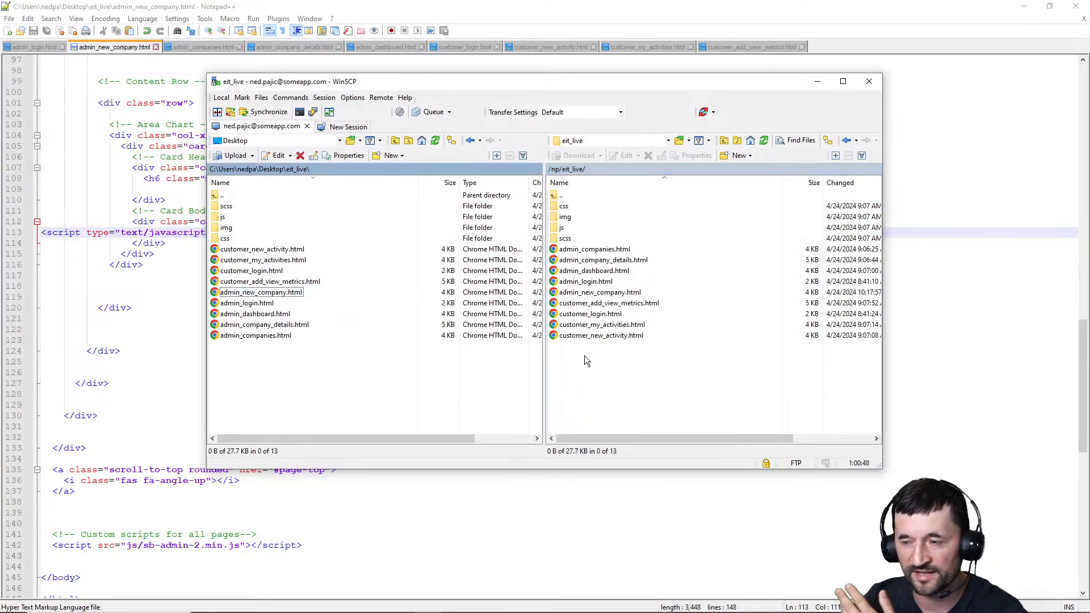
Return to Chrome, reload the admin portal's New Company page to check the form, and view the Manage Companies page
{"action": "left_click", "coordinate": [1023, 7]}
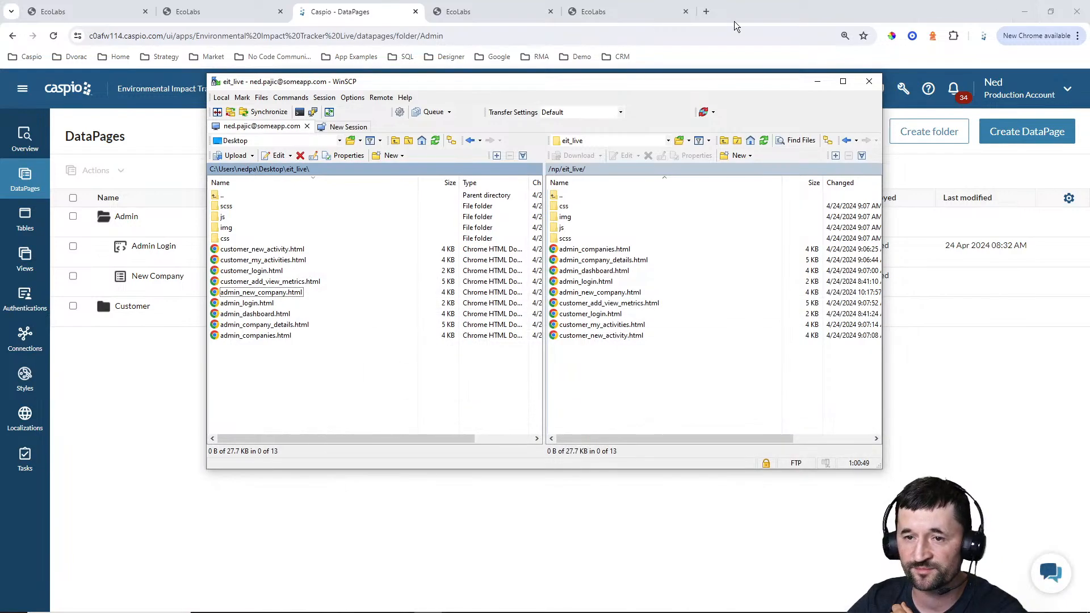
{"action": "left_click", "coordinate": [494, 13]}
{"action": "left_click", "coordinate": [53, 35]}
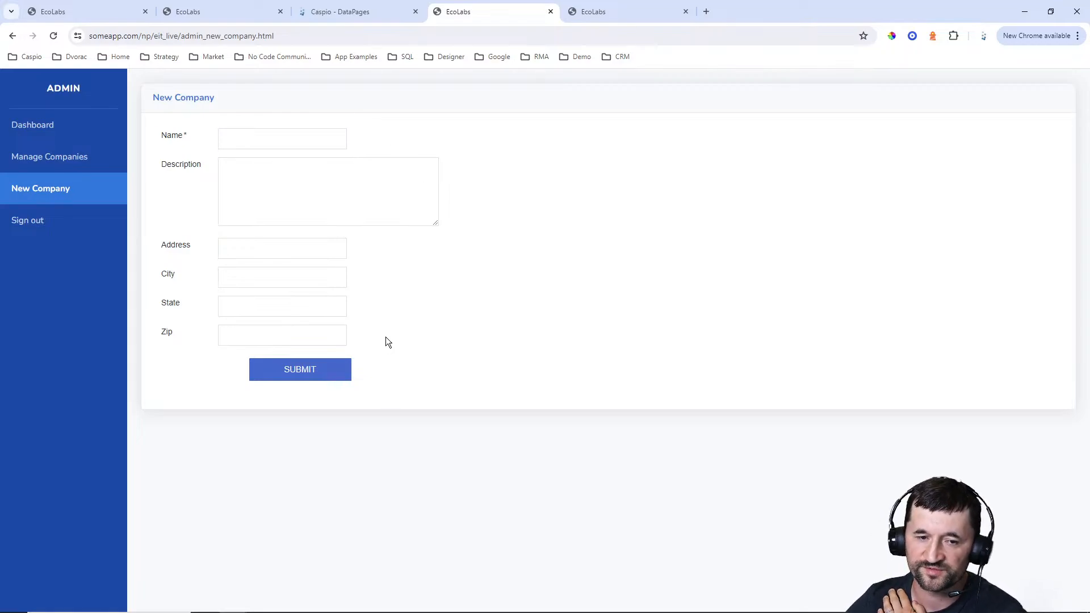
{"action": "left_click", "coordinate": [75, 168]}
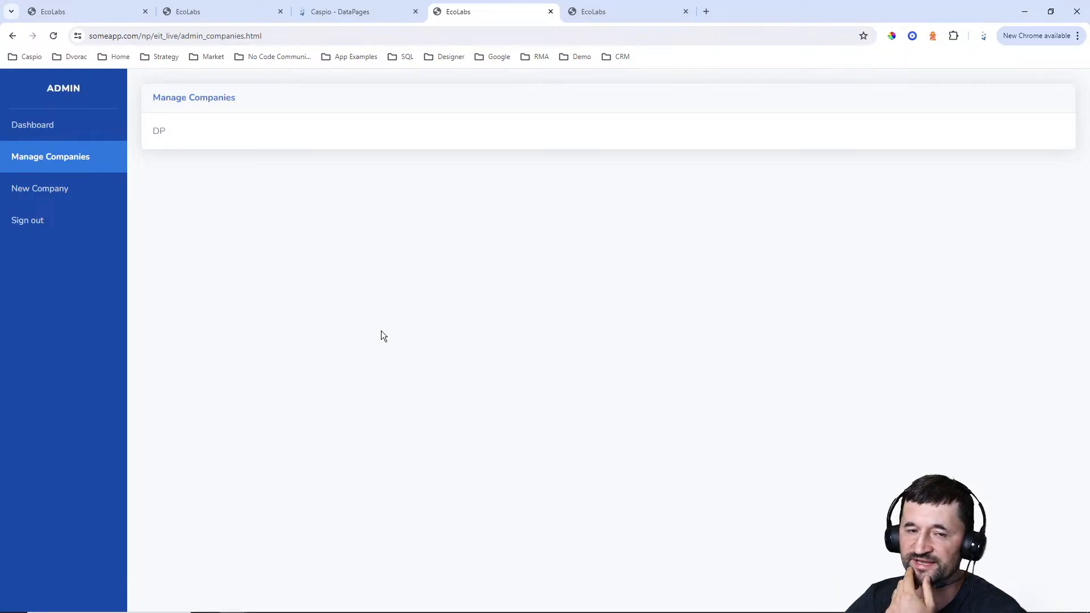
Return to Caspio and start a new Tabular Report DataPage in the Admin folder
{"action": "left_click", "coordinate": [348, 11]}
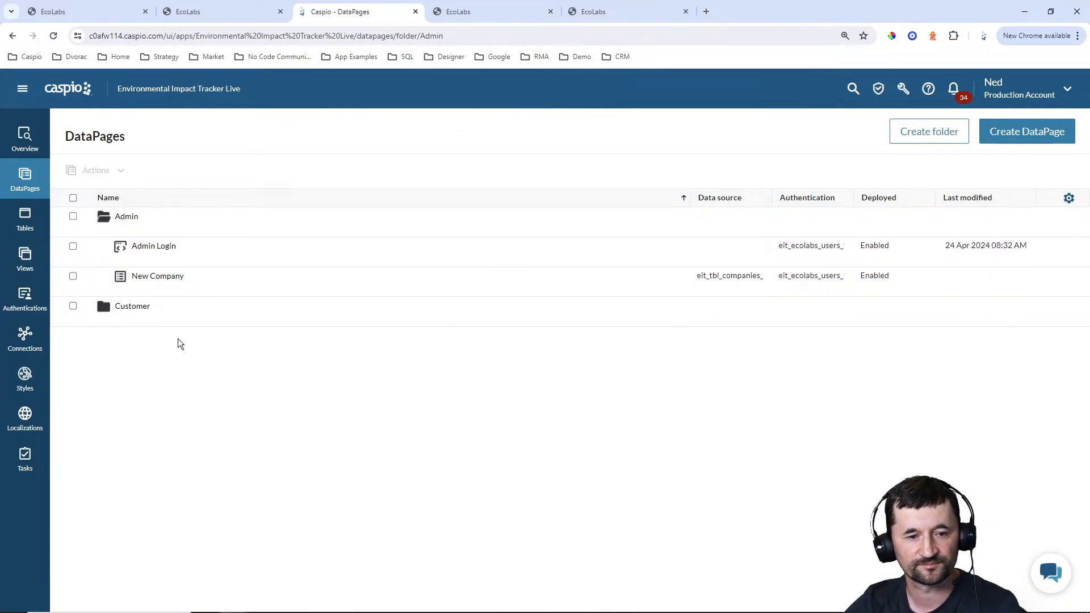
{"action": "left_click", "coordinate": [1021, 136]}
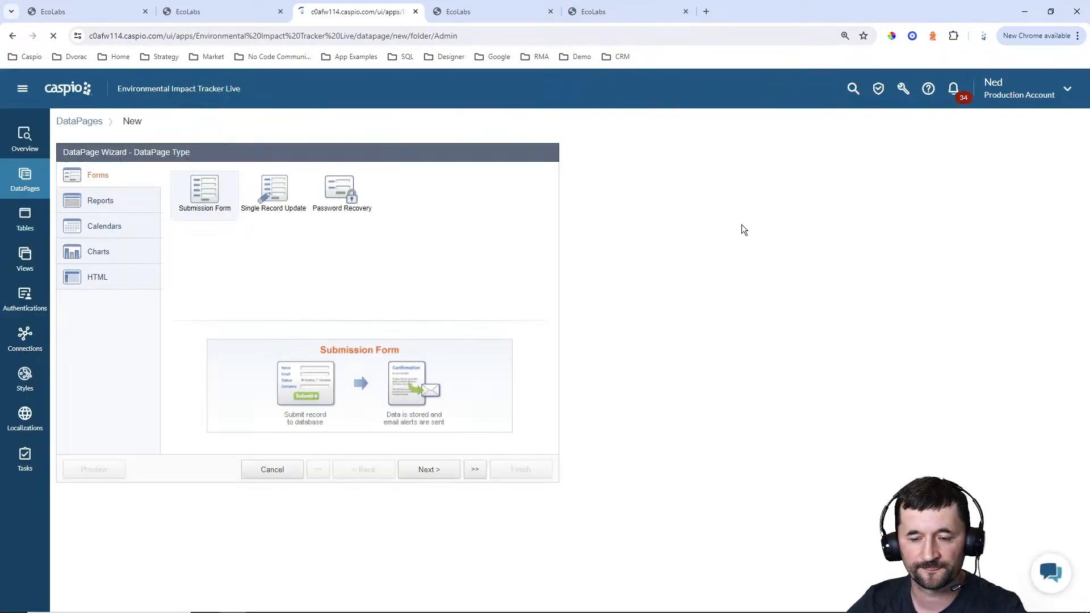
{"action": "left_click", "coordinate": [141, 206]}
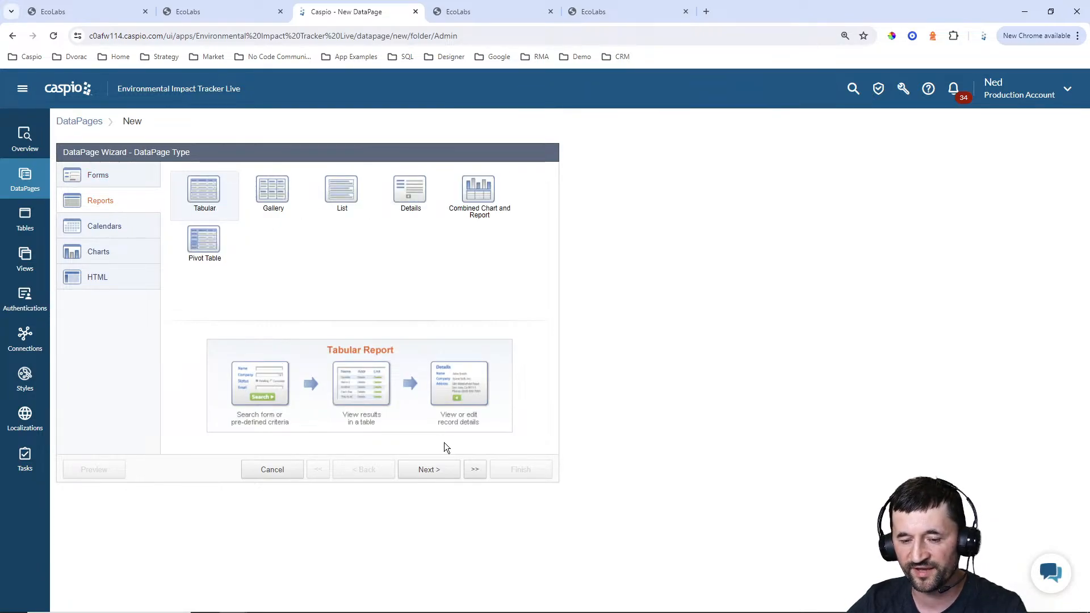
{"action": "left_click", "coordinate": [446, 470]}
Set the report's data source to eit_tbl_companies_1 and name the DataPage Manage Companies
{"action": "left_click", "coordinate": [189, 210]}
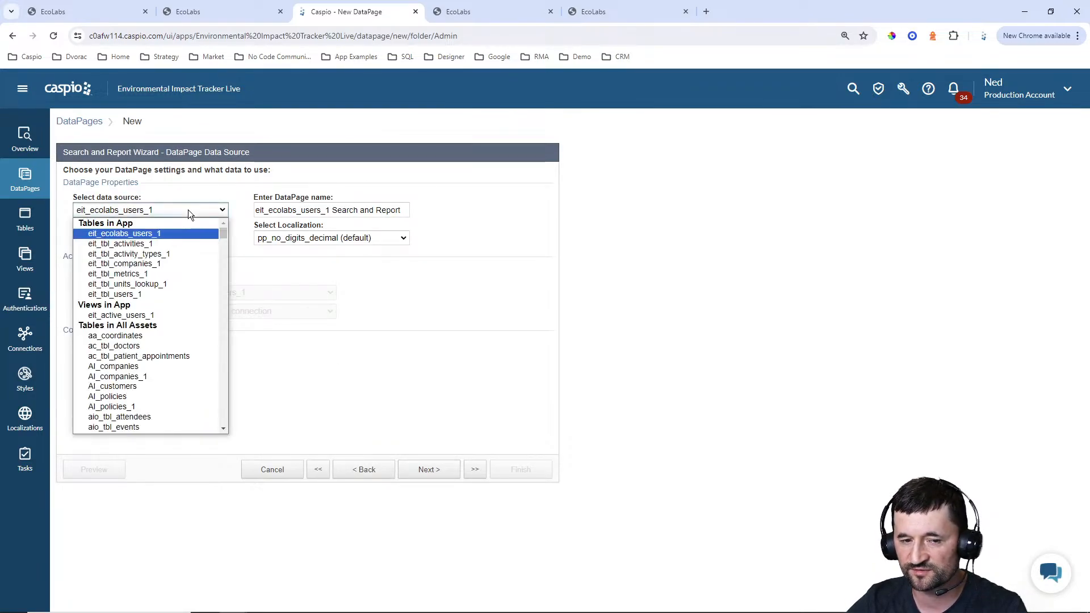
{"action": "left_click", "coordinate": [162, 264]}
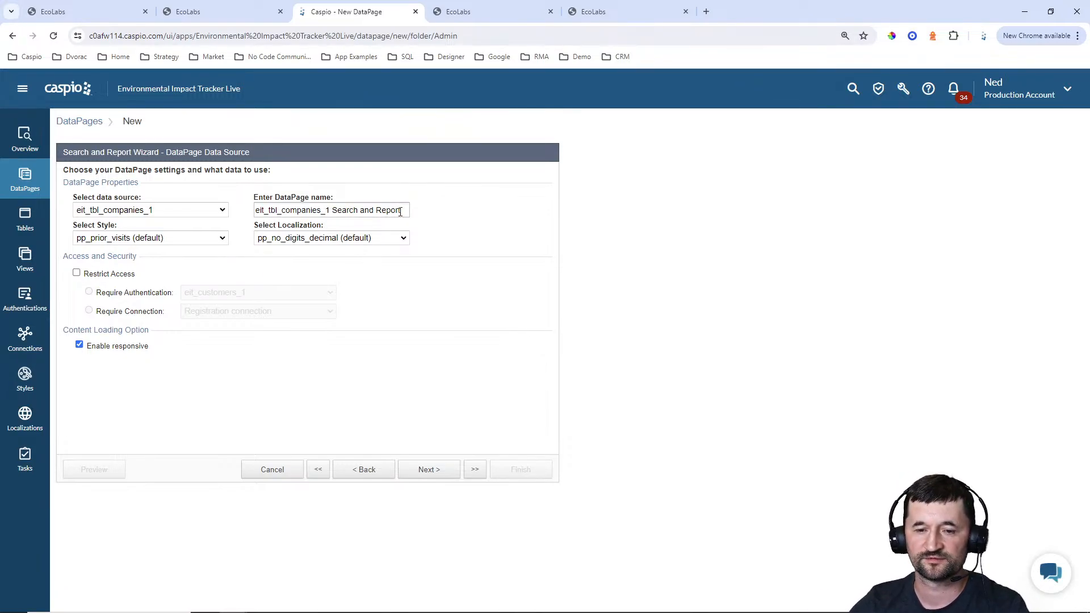
{"action": "left_click_drag", "start_coordinate": [401, 211], "coordinate": [162, 205]}
{"action": "type", "text": "Man"}
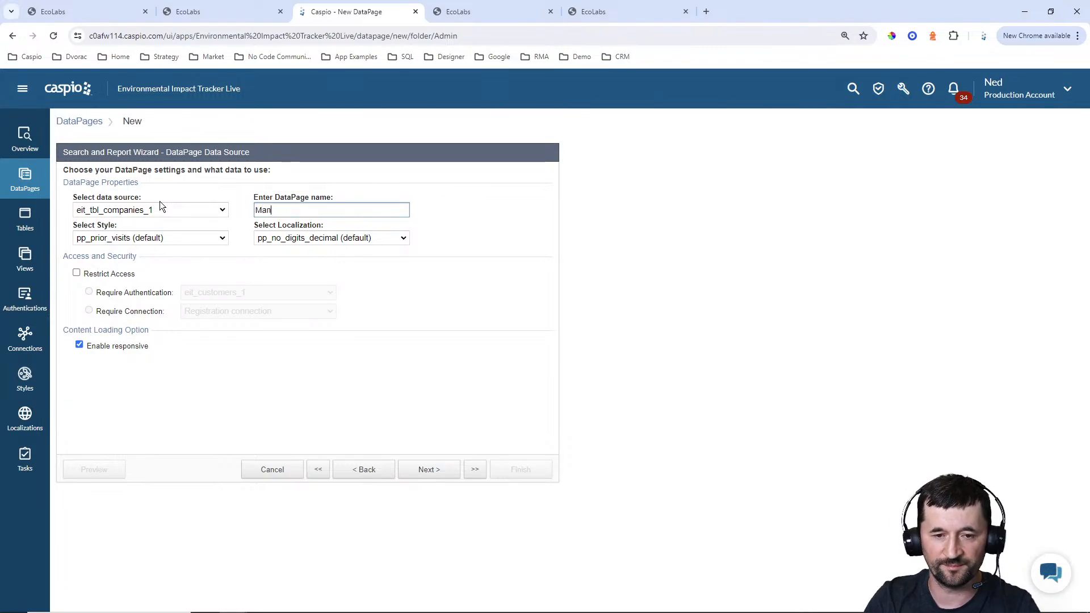
{"action": "type", "text": "age Companies"}
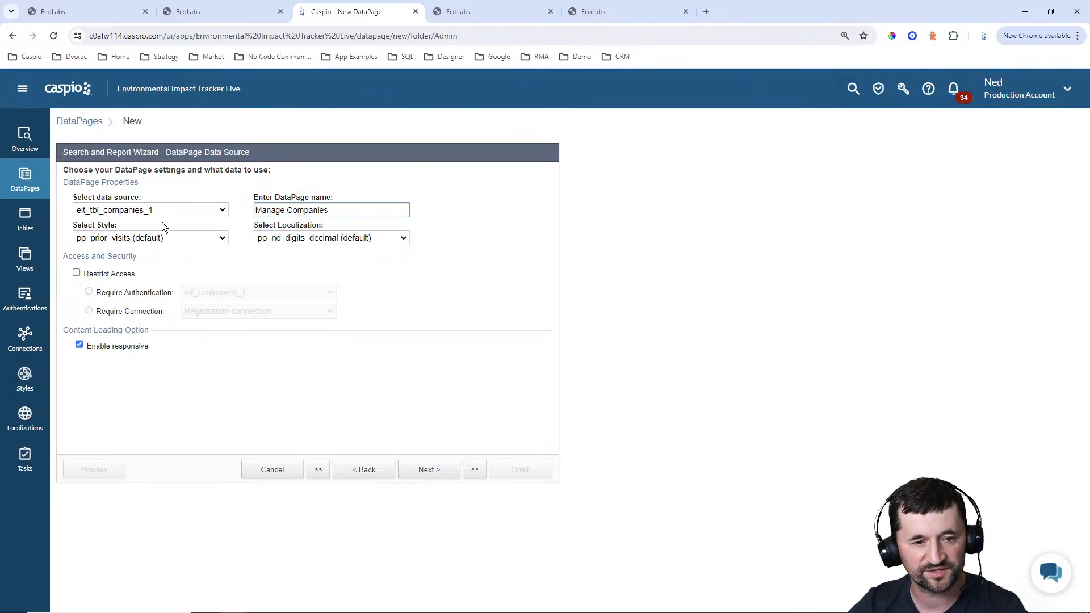
Set the DataPage's style to Blue and its localization to English
{"action": "left_click", "coordinate": [162, 238]}
{"action": "scroll", "coordinate": [150, 268], "scroll_direction": "up", "scroll_amount": 3}
{"action": "scroll", "coordinate": [149, 270], "scroll_direction": "up", "scroll_amount": 10}
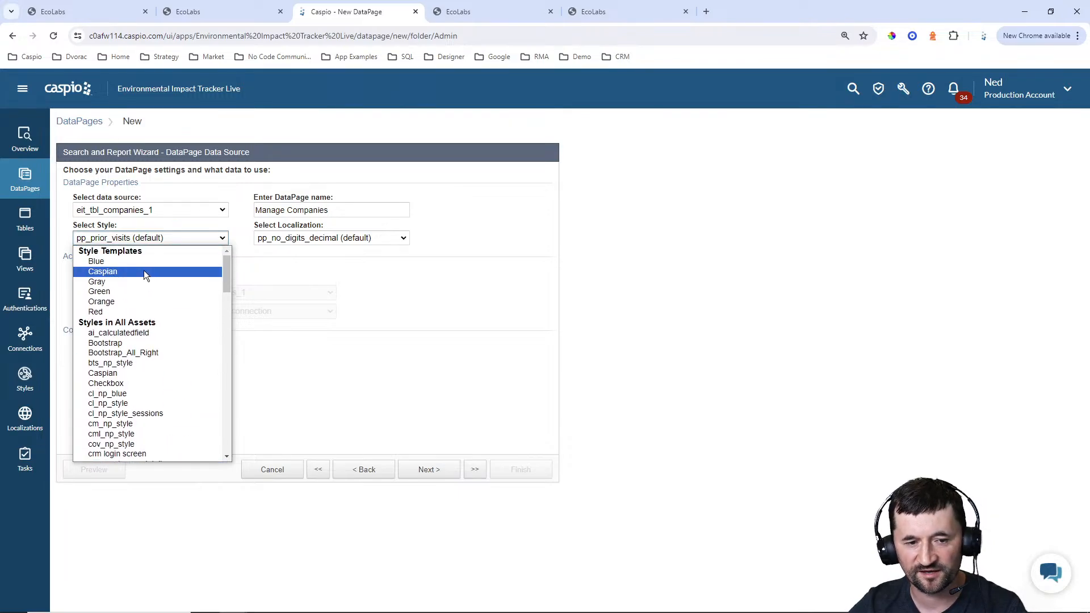
{"action": "left_click", "coordinate": [141, 268]}
{"action": "left_click", "coordinate": [318, 239]}
{"action": "scroll", "coordinate": [341, 301], "scroll_direction": "up", "scroll_amount": 3}
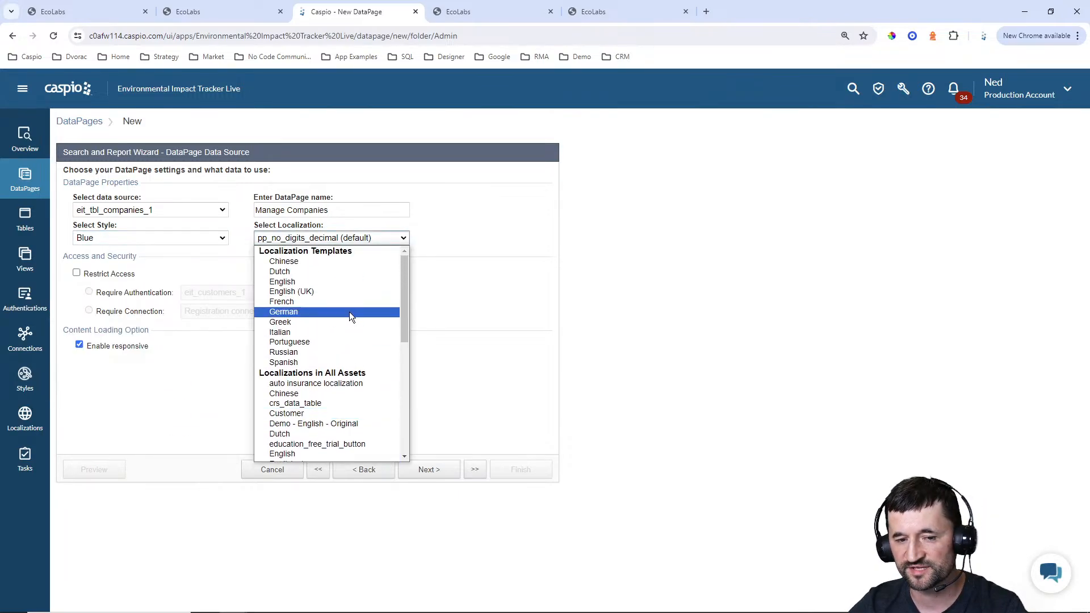
{"action": "left_click", "coordinate": [323, 284]}
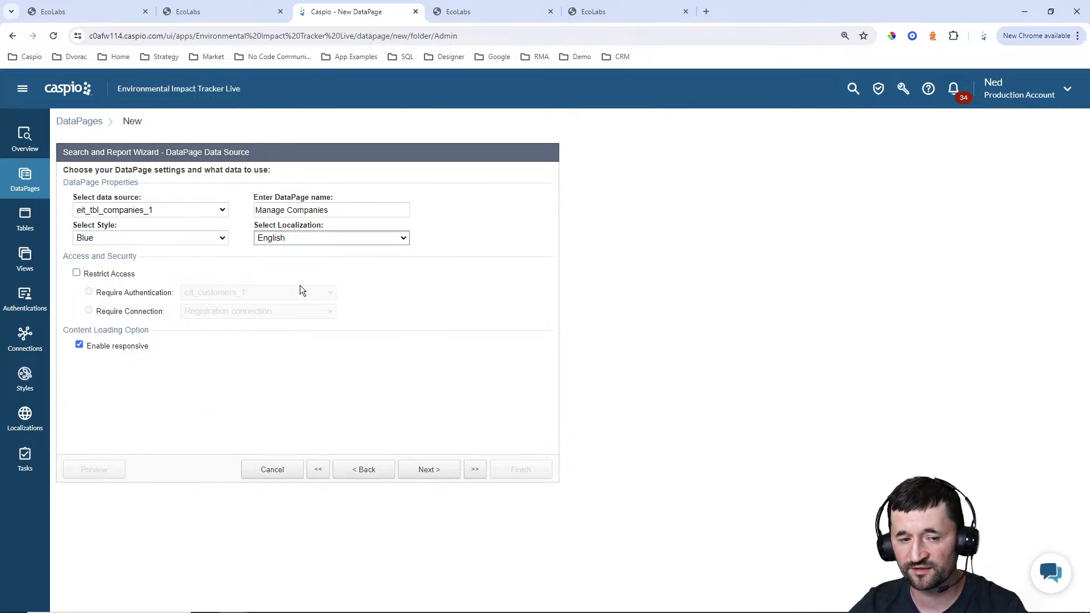
Restrict access to the DataPage by requiring the eit_ecolabs_users_1 authentication, and continue to the search type settings
{"action": "left_click", "coordinate": [135, 275]}
{"action": "left_click", "coordinate": [226, 293]}
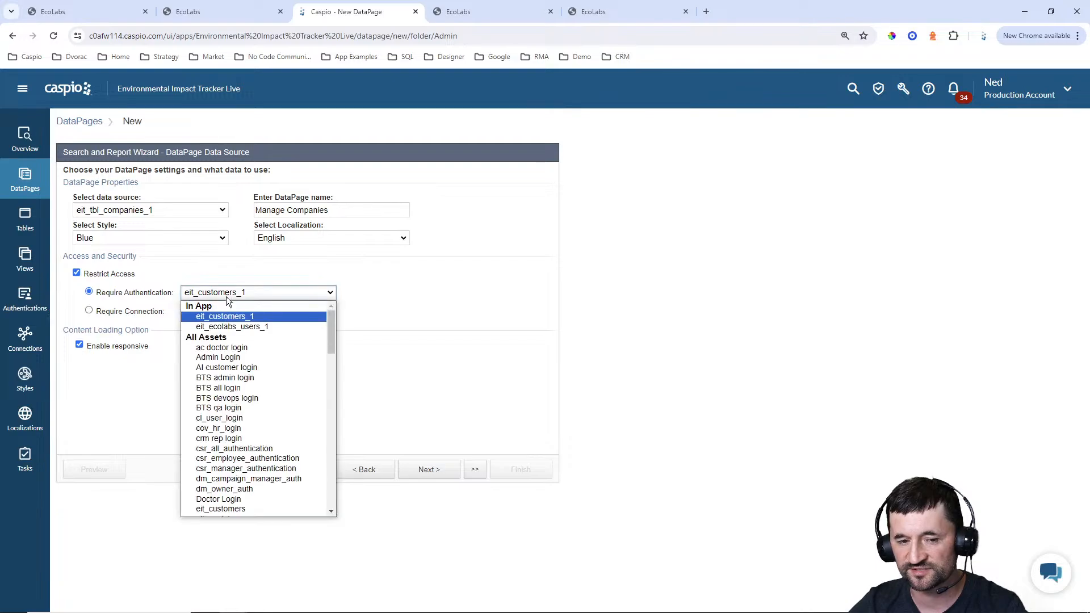
{"action": "left_click", "coordinate": [225, 326]}
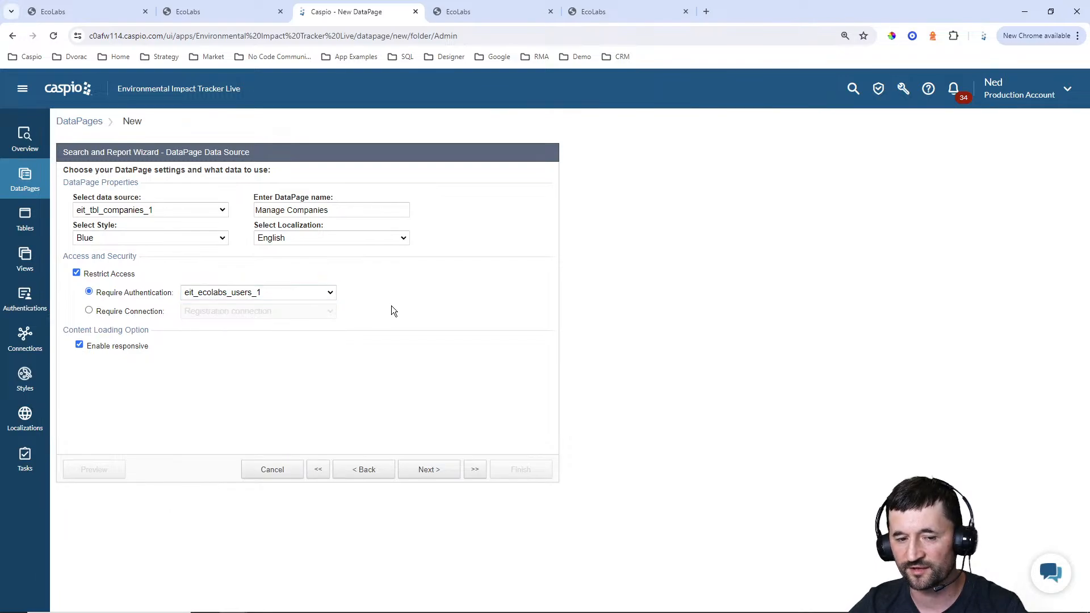
{"action": "left_click", "coordinate": [426, 476]}
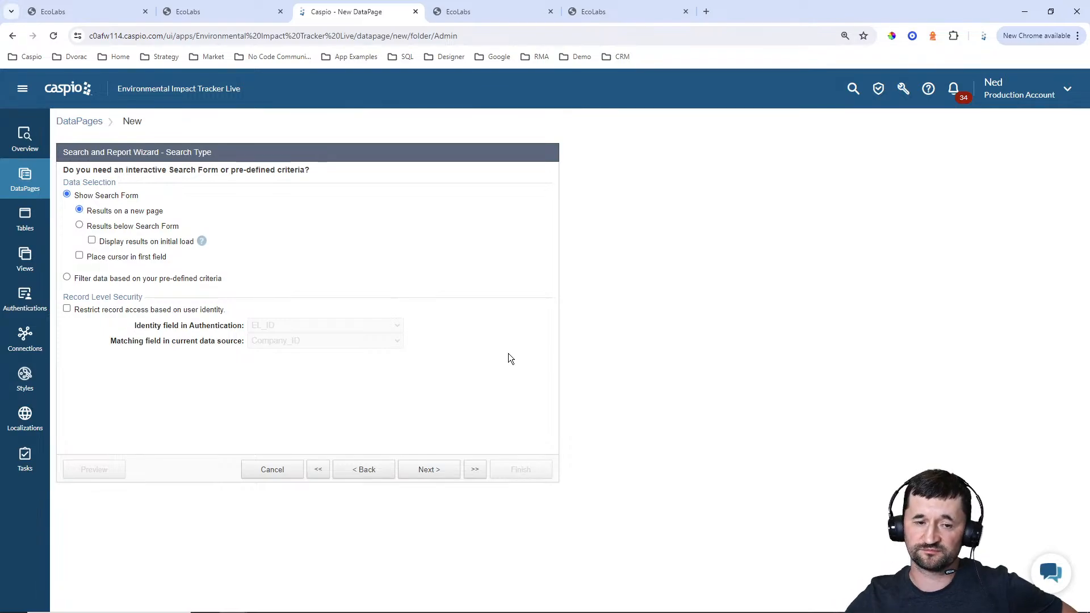
Show the results below the search form with results displayed on initial load, and continue to the search fields
{"action": "left_click", "coordinate": [117, 227]}
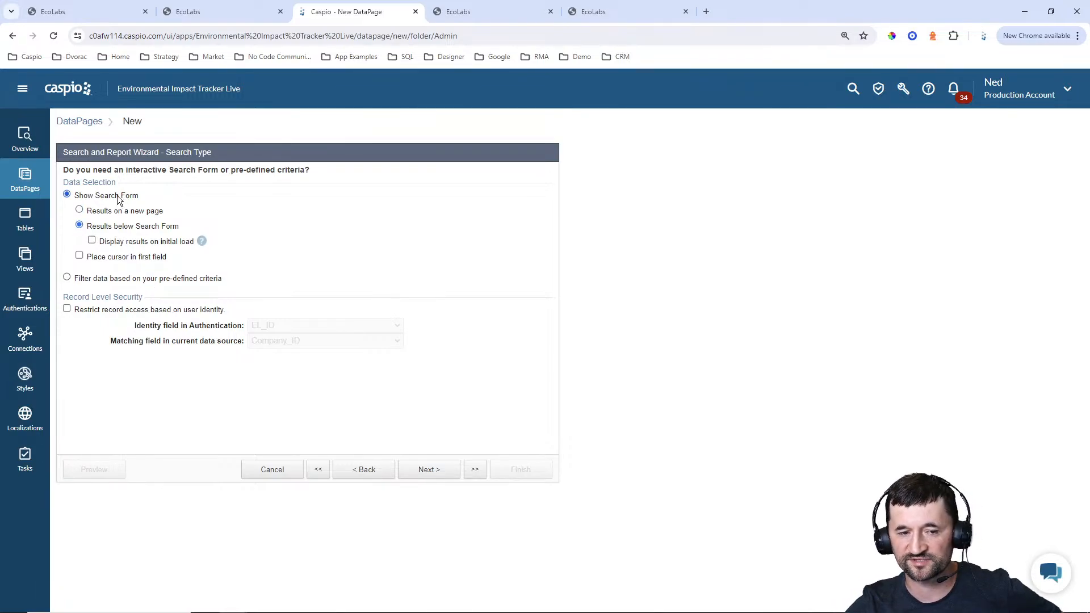
{"action": "left_click", "coordinate": [135, 242]}
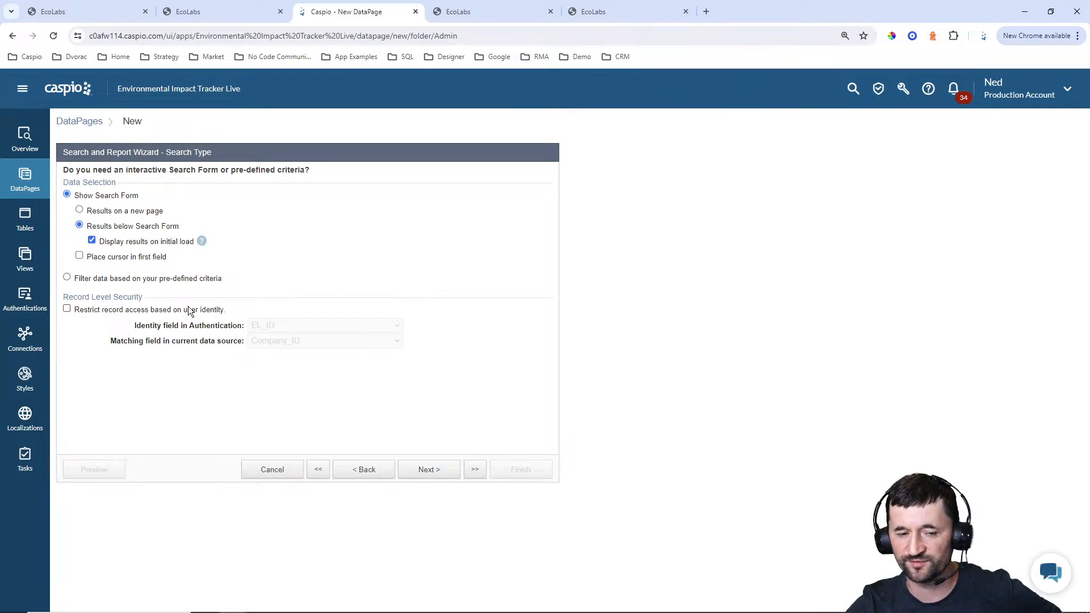
{"action": "left_click", "coordinate": [436, 473]}
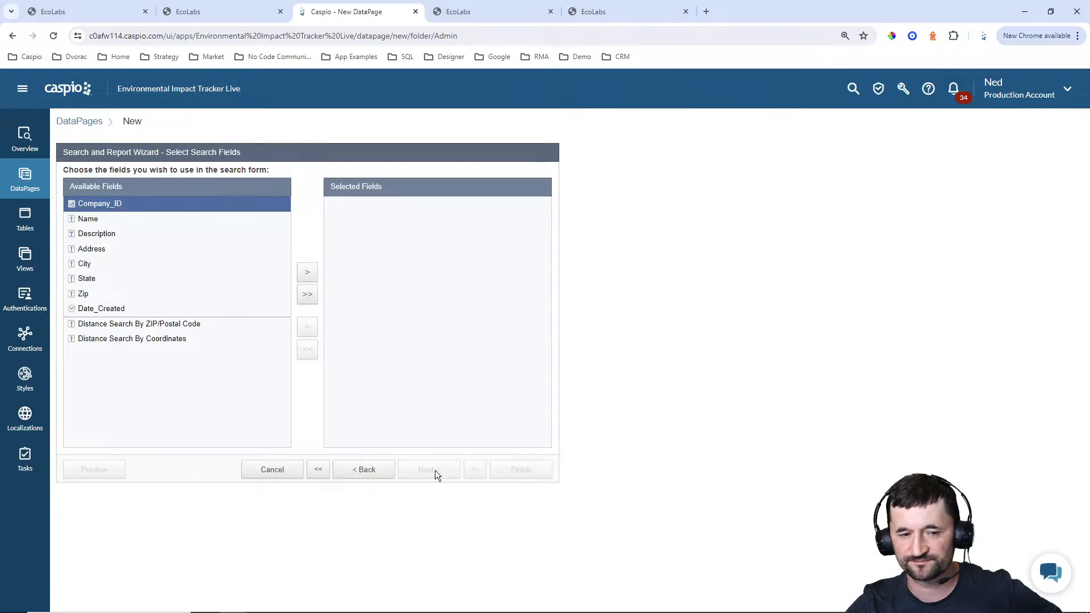
Add Name as the only search form field and continue to its configuration
{"action": "left_click", "coordinate": [89, 221]}
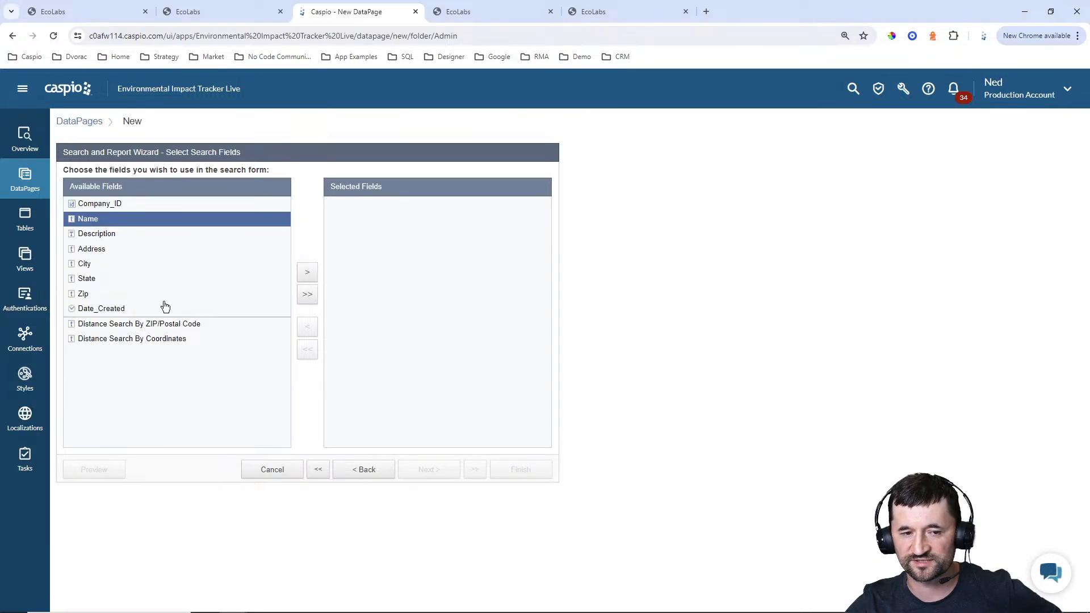
{"action": "left_click", "coordinate": [307, 273]}
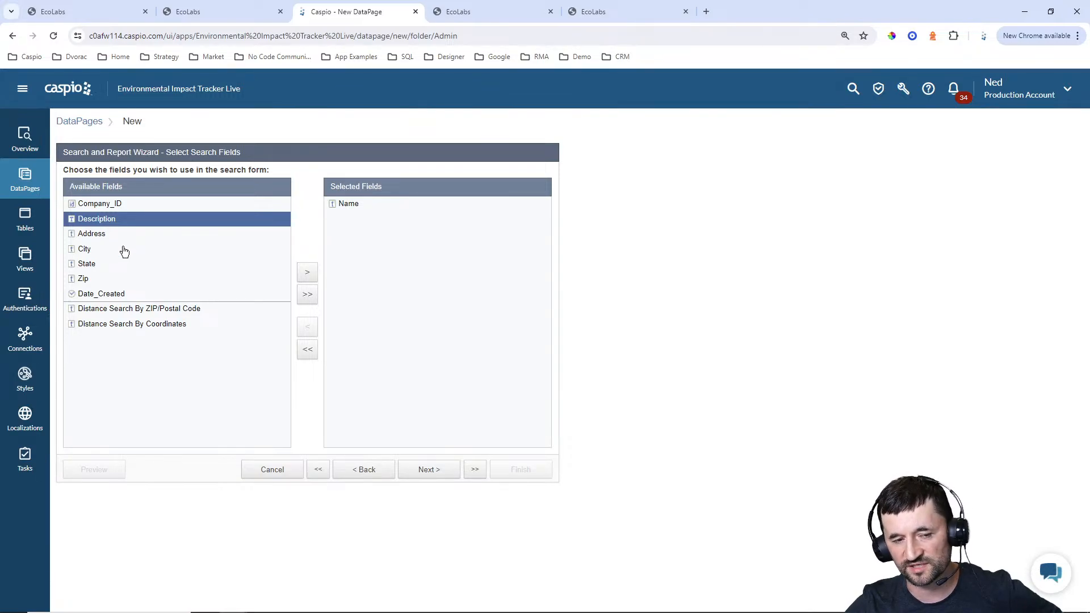
{"action": "left_click", "coordinate": [431, 470]}
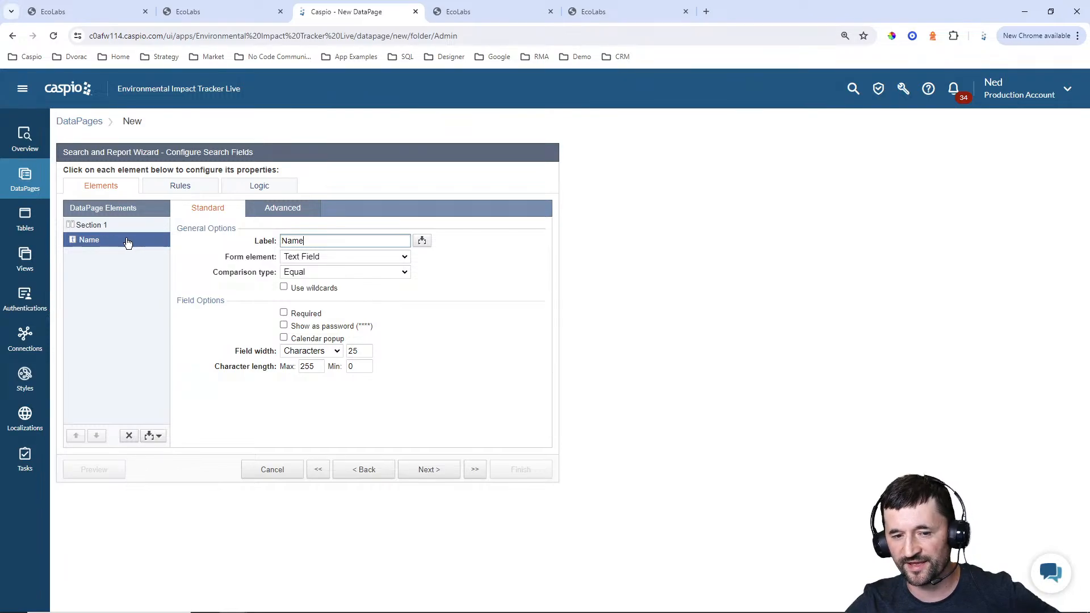
Set the Name search field's comparison type to Contains, keep it a Text Field, and continue to the results fields
{"action": "left_click", "coordinate": [325, 271]}
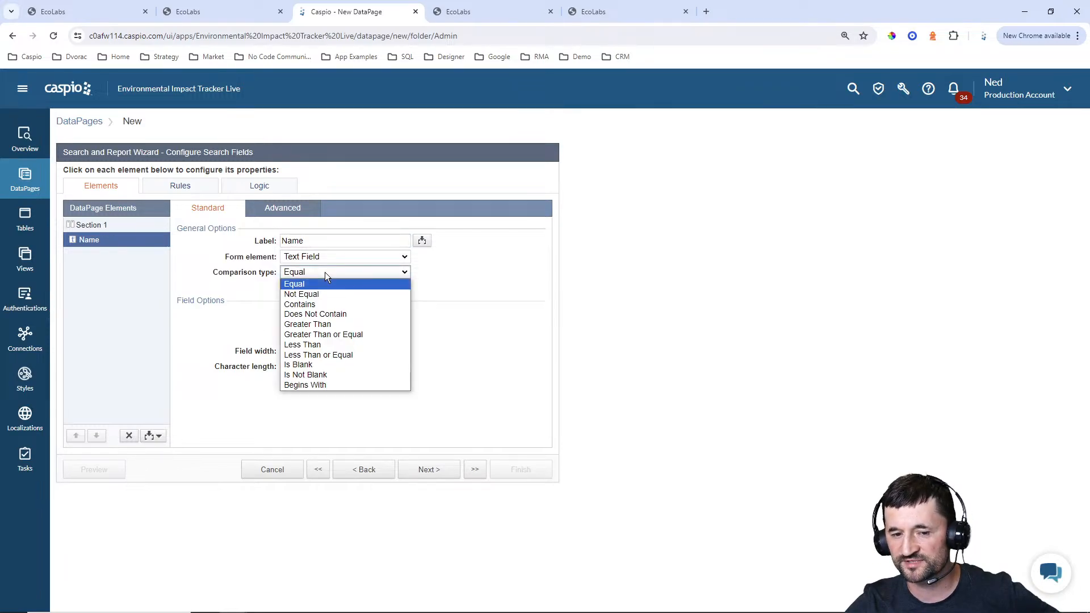
{"action": "left_click", "coordinate": [318, 303]}
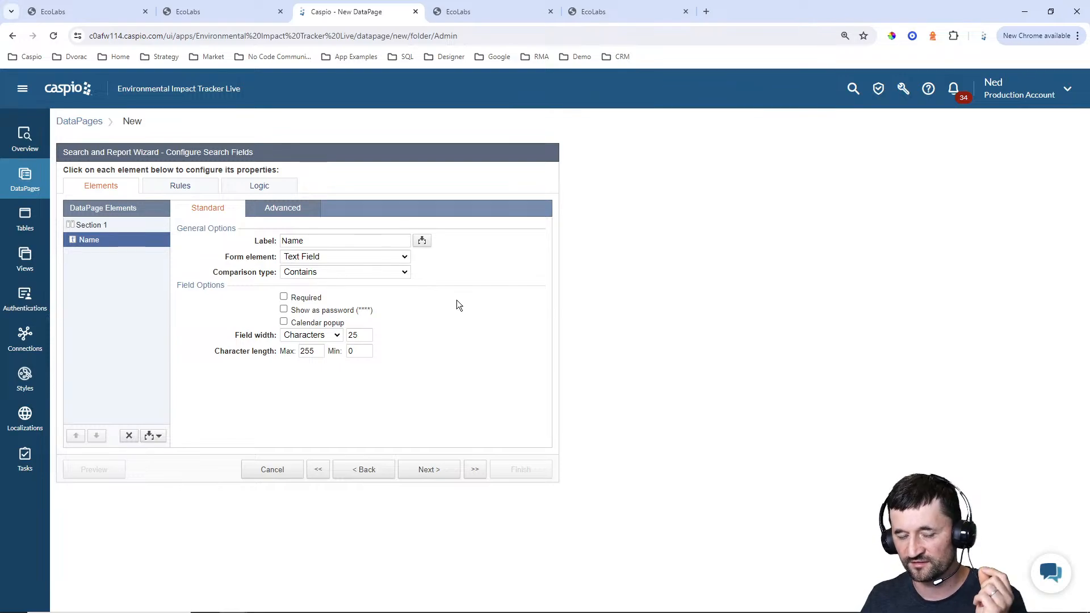
{"action": "left_click", "coordinate": [394, 259]}
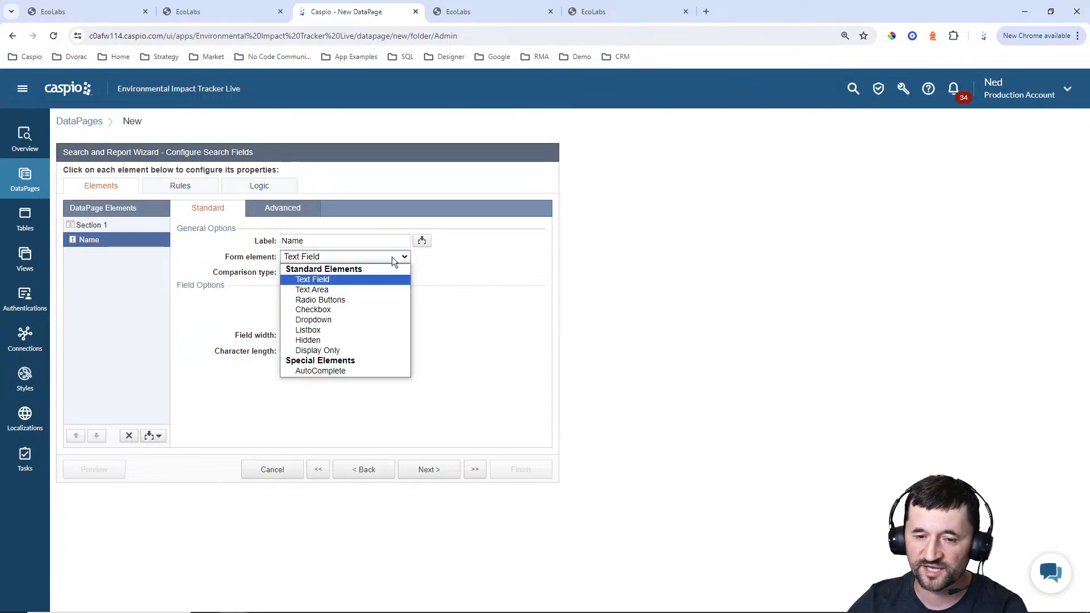
{"action": "left_click", "coordinate": [465, 264]}
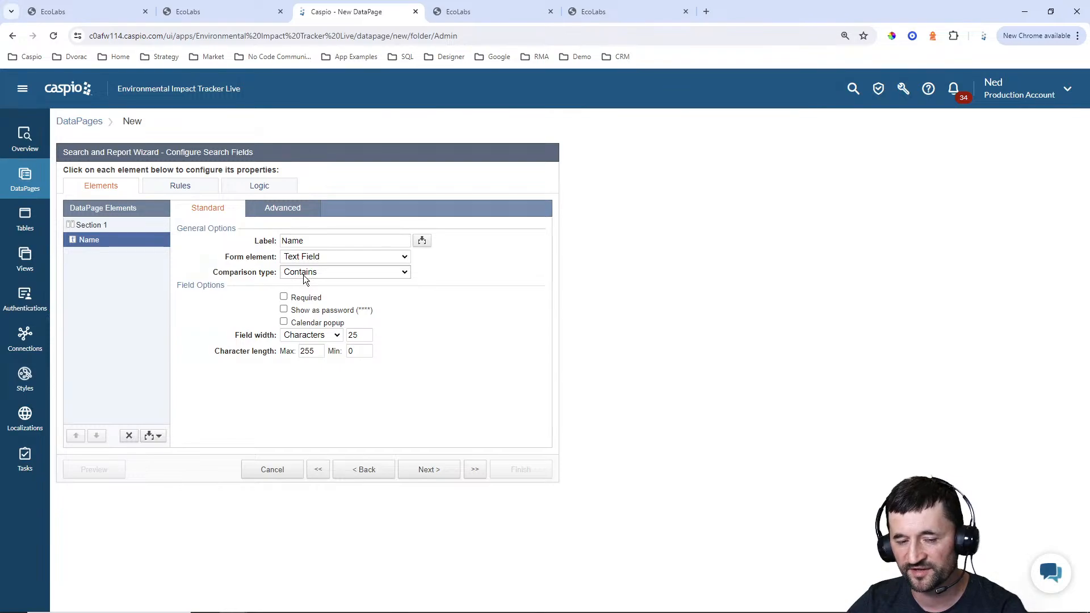
{"action": "left_click", "coordinate": [433, 470]}
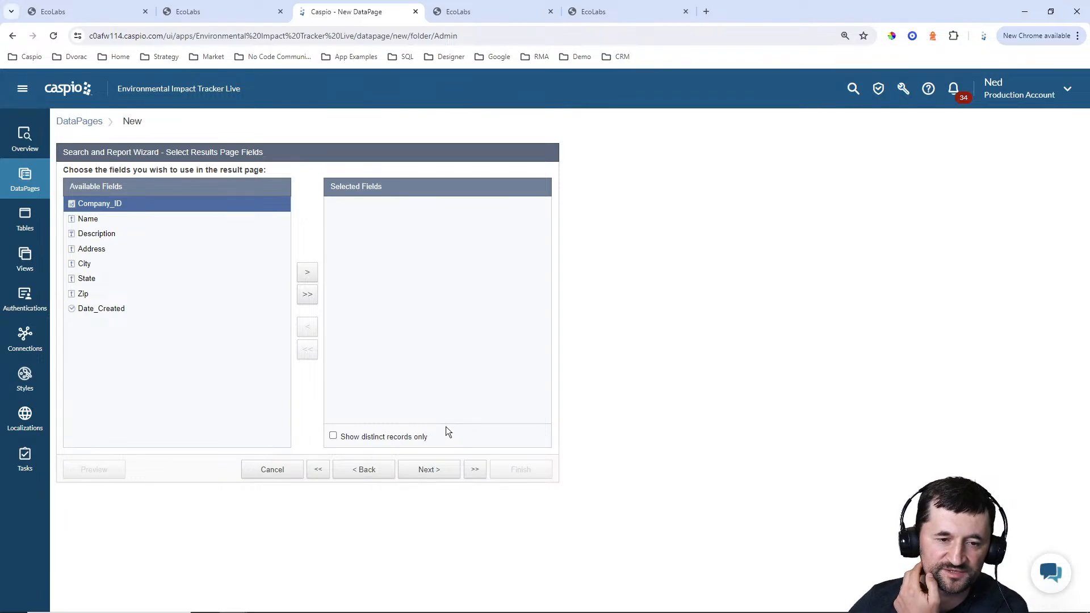
Add the Name and Description fields to the results page
{"action": "left_click", "coordinate": [117, 221]}
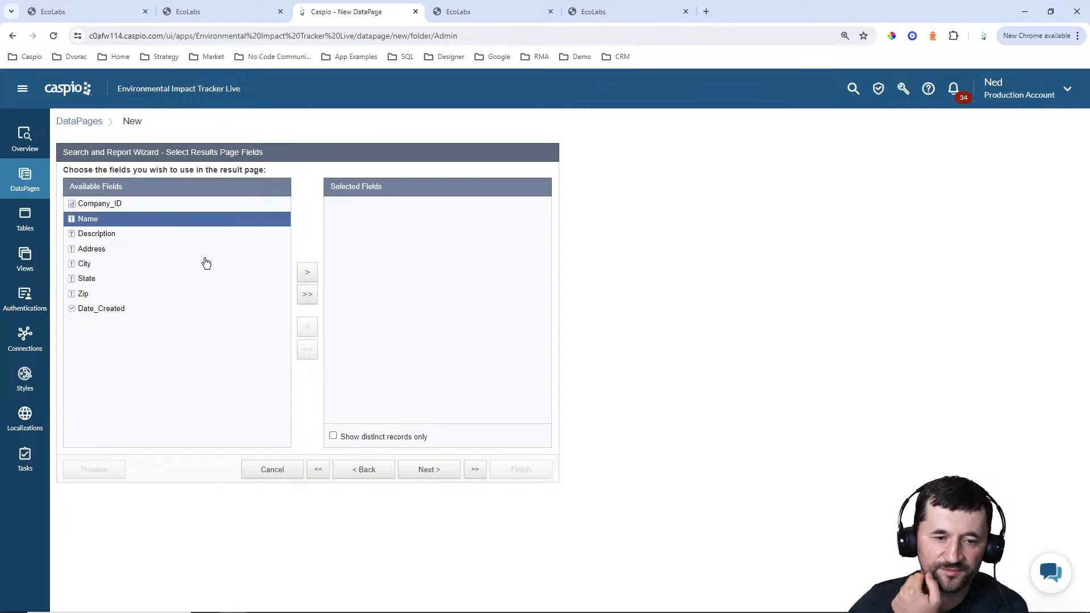
{"action": "left_click", "coordinate": [311, 277]}
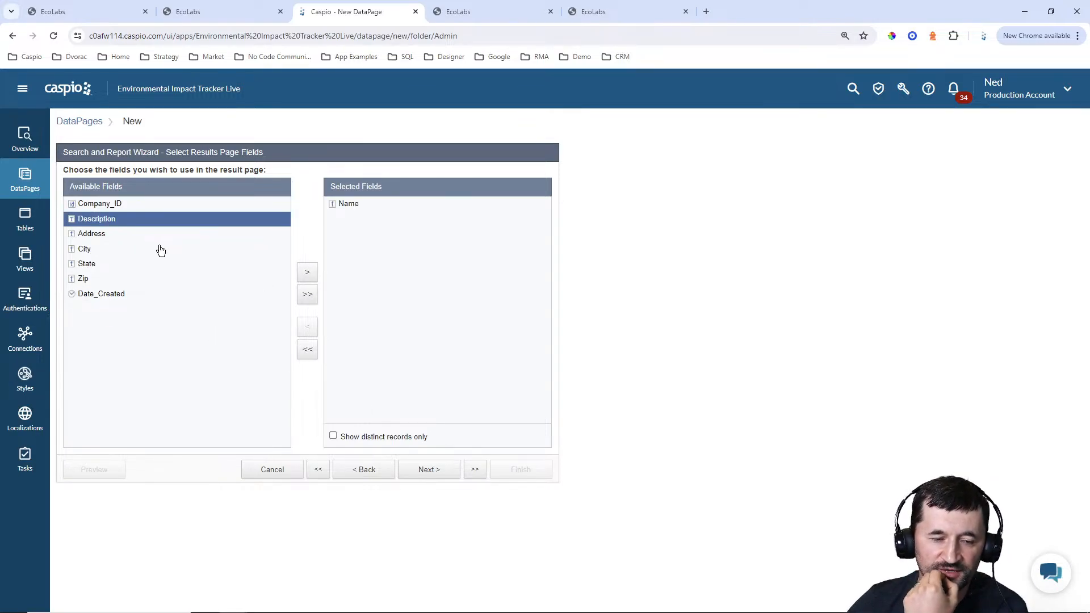
{"action": "left_click", "coordinate": [309, 275]}
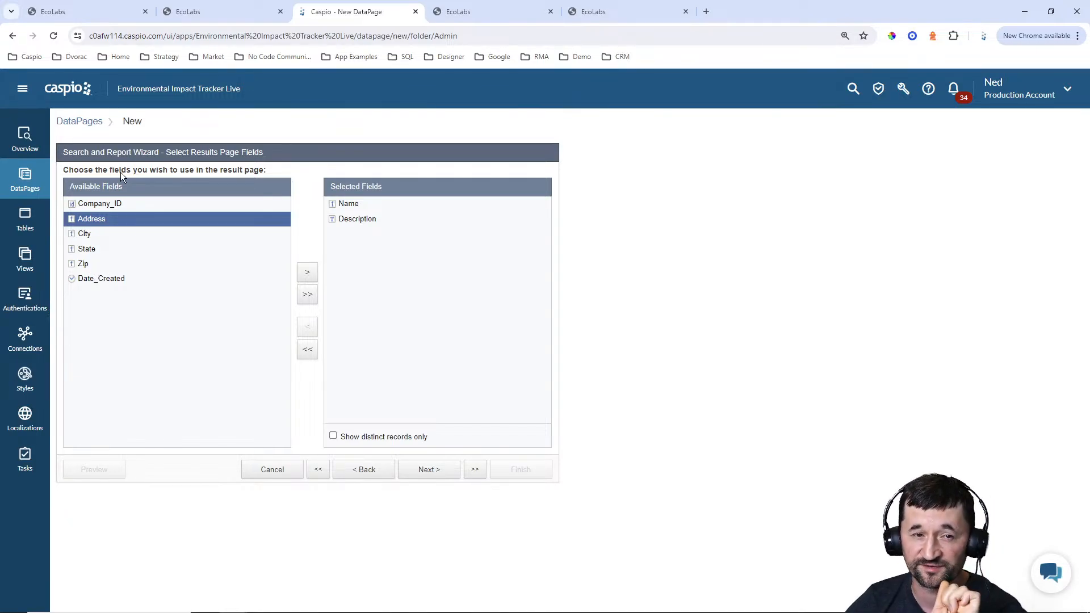
Examine the address column in the finished EcoLabs portal's Manage Companies report, and return to the Caspio wizard
{"action": "left_click", "coordinate": [90, 9]}
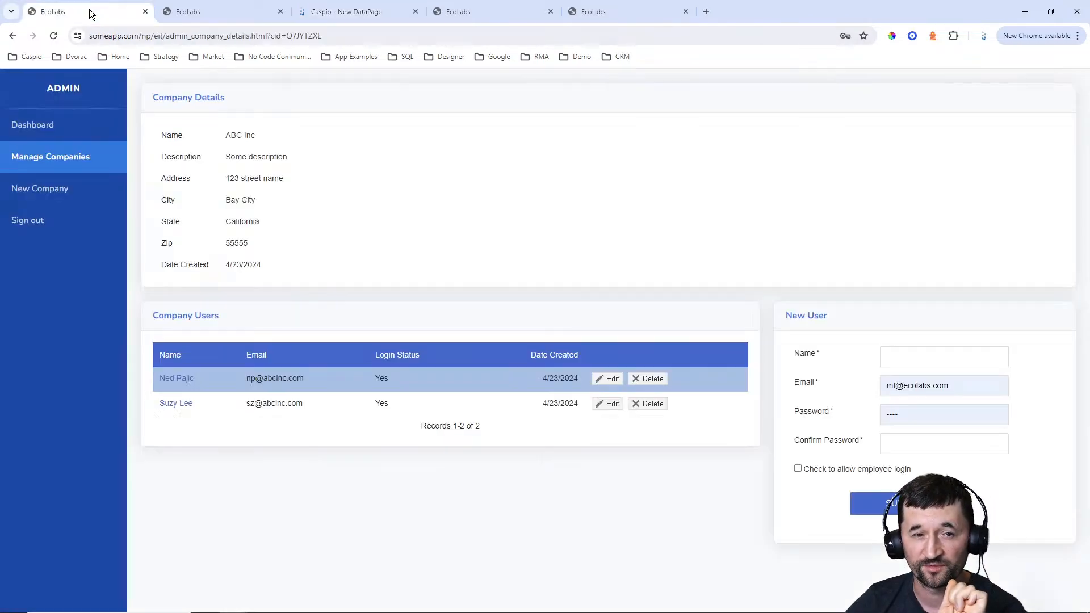
{"action": "left_click", "coordinate": [64, 158]}
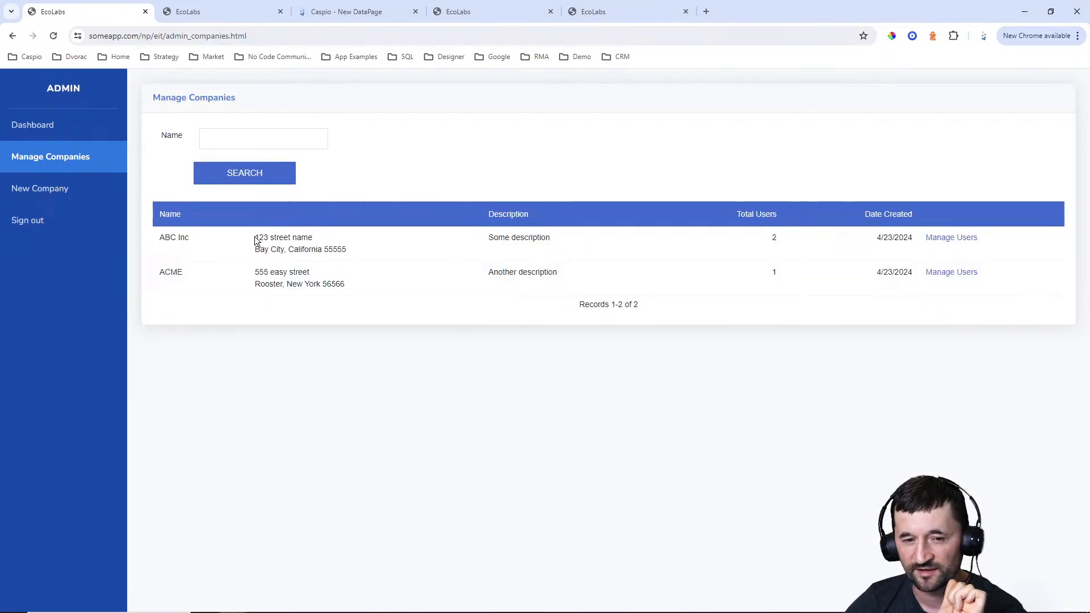
{"action": "left_click_drag", "start_coordinate": [256, 239], "coordinate": [348, 251]}
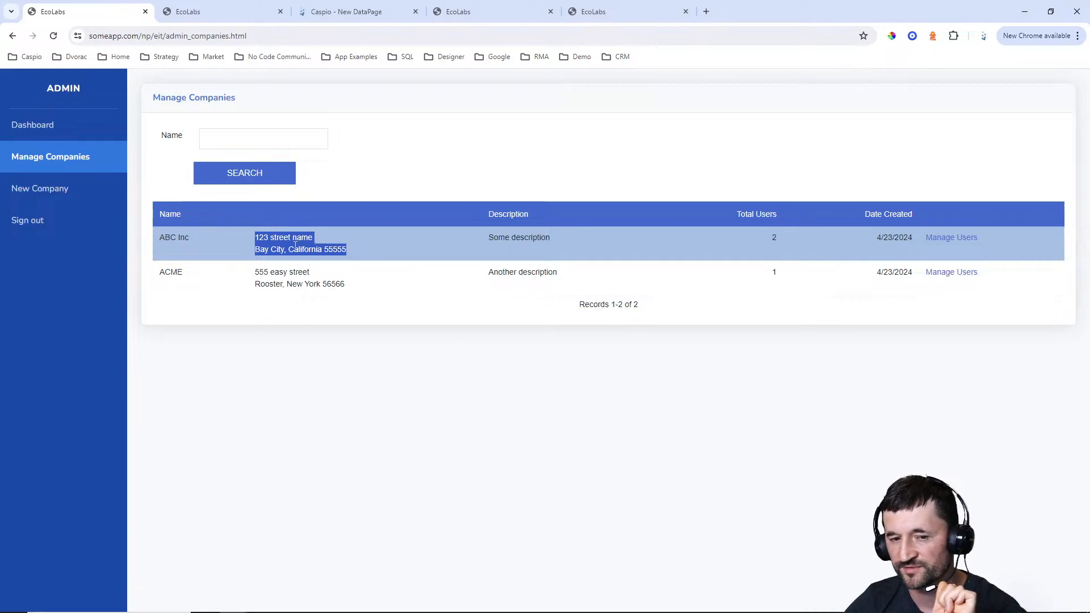
{"action": "left_click", "coordinate": [348, 12]}
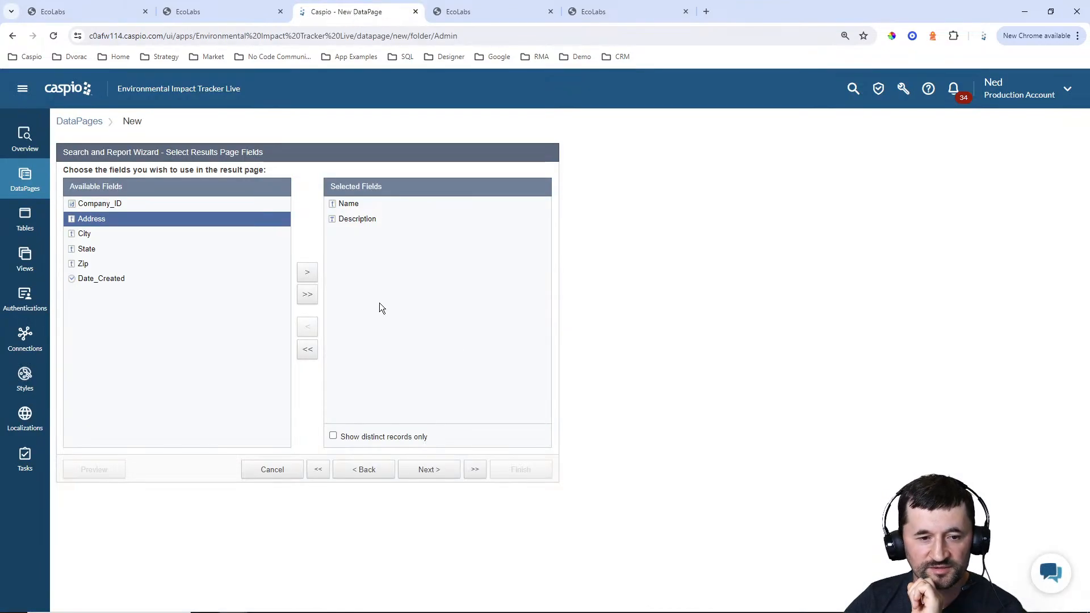
Add Date_Created to the results fields and continue to the results field configuration with all editing options left off
{"action": "left_click", "coordinate": [117, 283]}
{"action": "left_click", "coordinate": [308, 272]}
{"action": "left_click", "coordinate": [450, 474]}
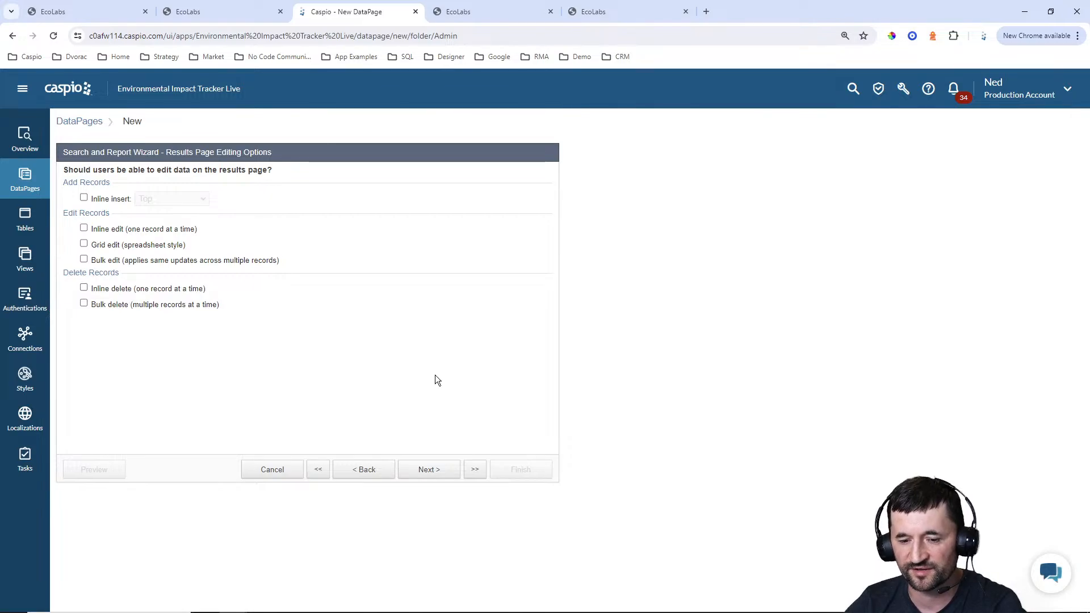
{"action": "left_click", "coordinate": [430, 471]}
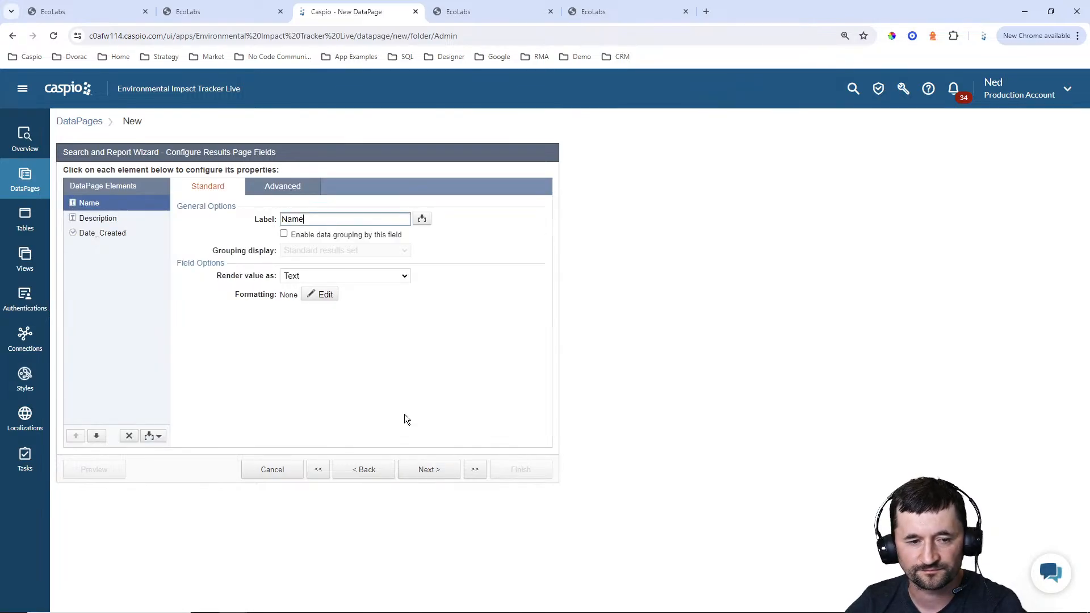
Insert an HTML block into the results page between the Name and Description elements
{"action": "left_click", "coordinate": [159, 436]}
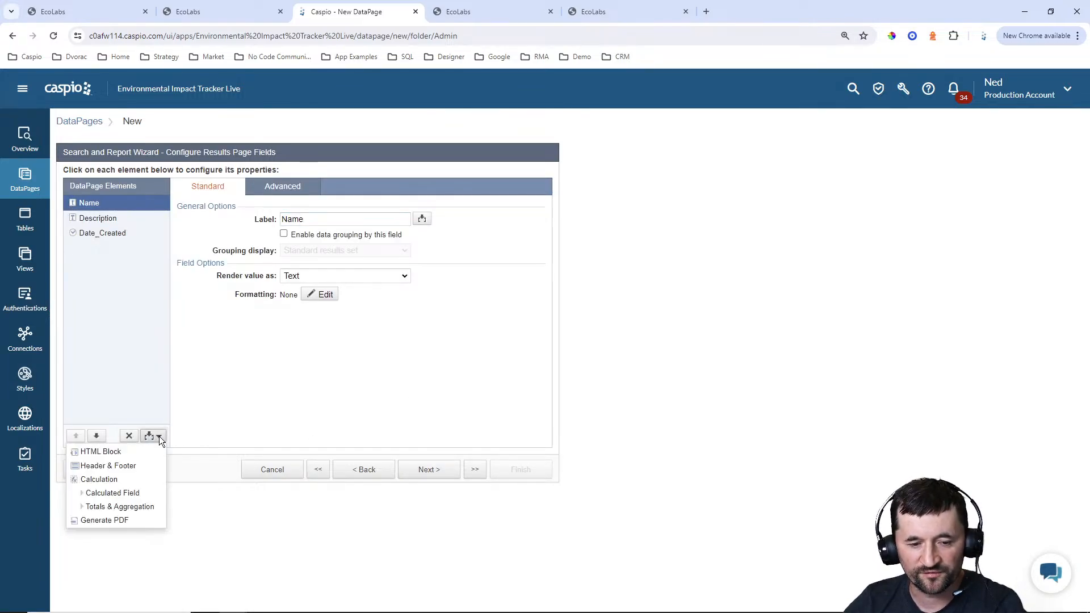
{"action": "left_click", "coordinate": [136, 451]}
{"action": "left_click", "coordinate": [96, 435]}
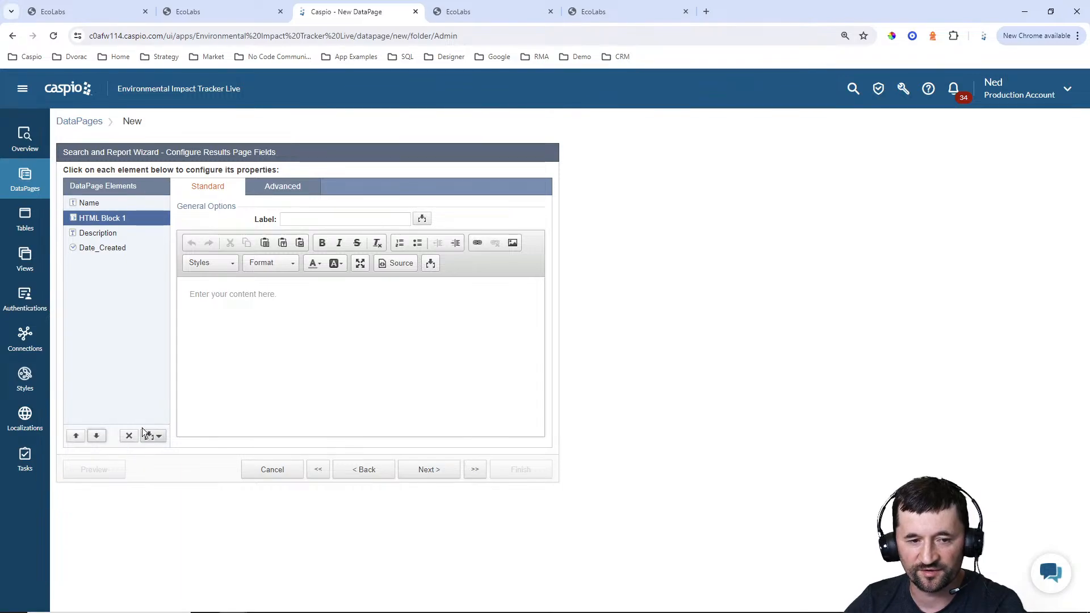
Insert the Address field parameter into the HTML block's content as a string
{"action": "left_click", "coordinate": [317, 319]}
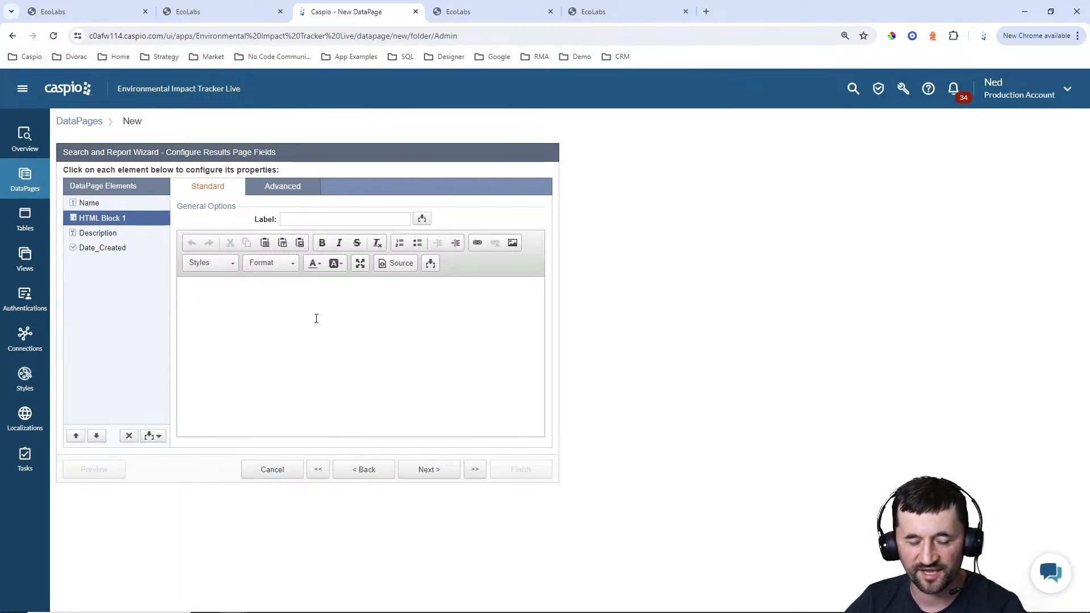
{"action": "left_click", "coordinate": [431, 263]}
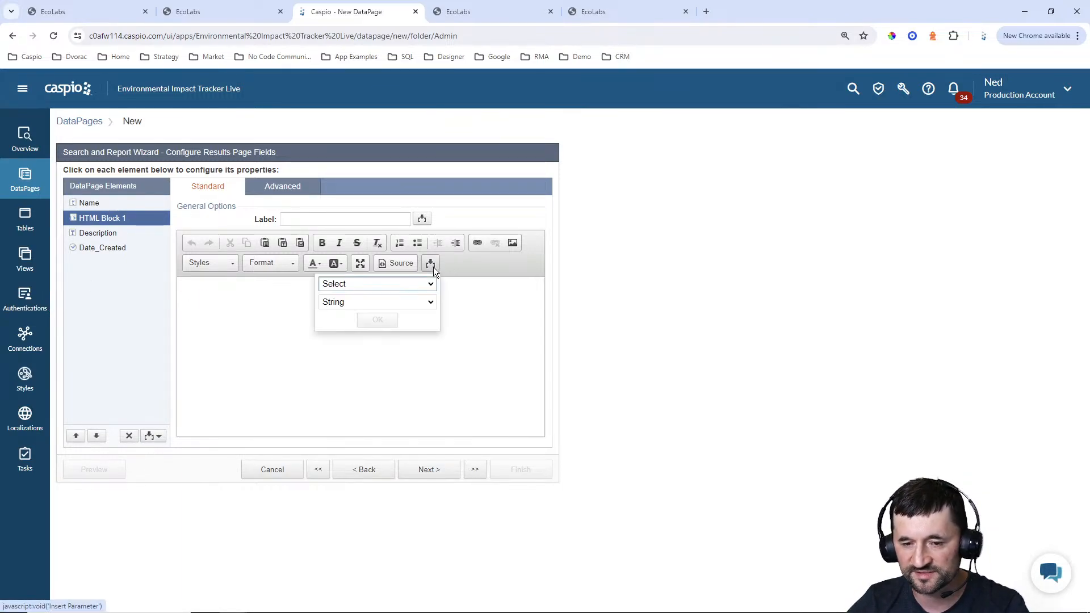
{"action": "left_click", "coordinate": [409, 284]}
{"action": "left_click", "coordinate": [368, 347]}
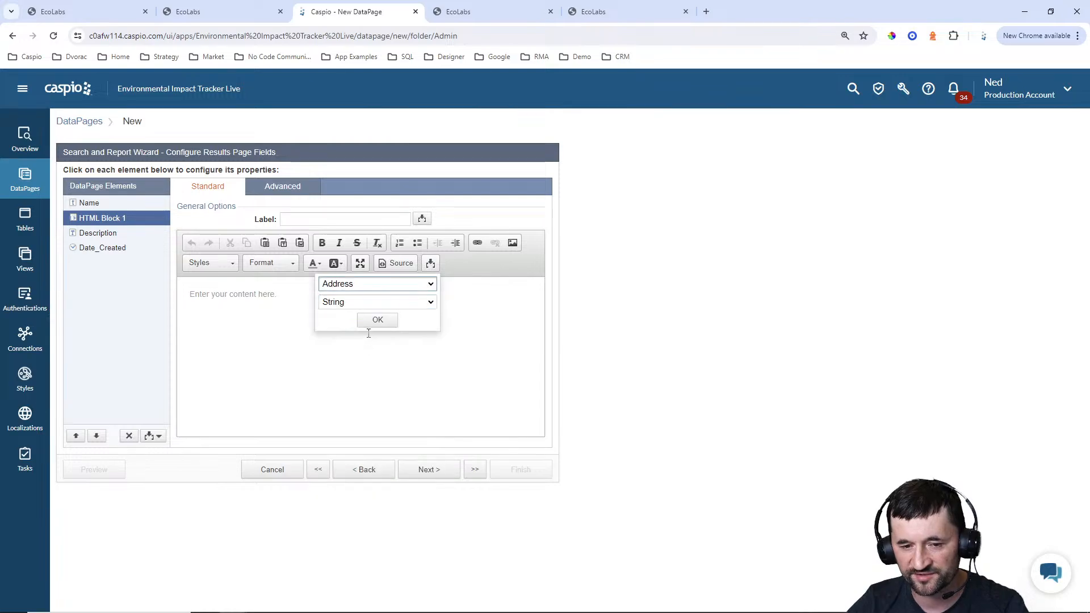
{"action": "left_click", "coordinate": [369, 319]}
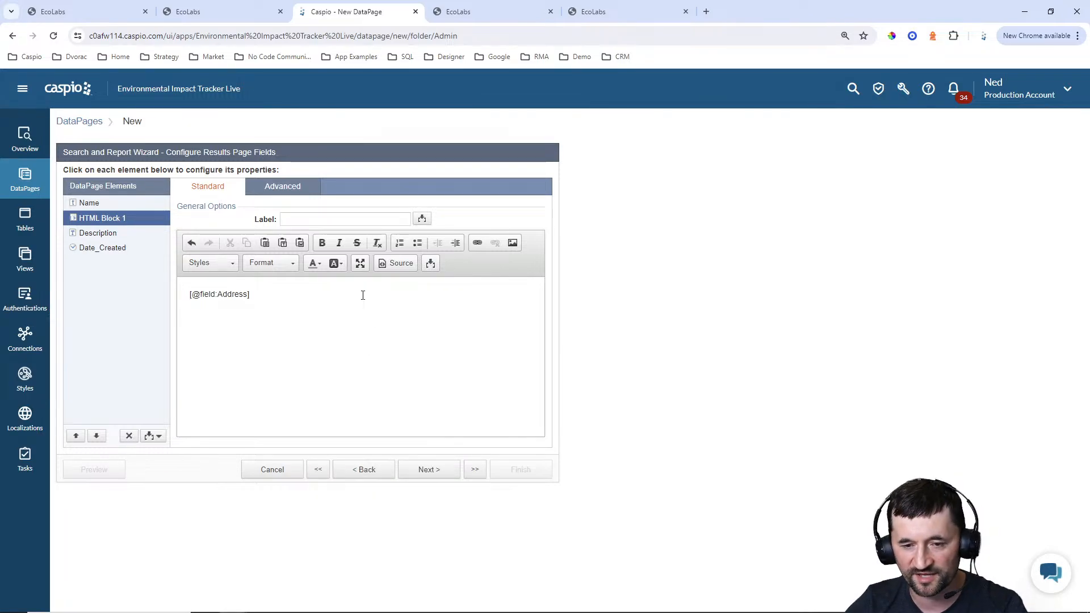
Insert the City field parameter on a second line of the HTML block, followed by a comma
{"action": "left_click", "coordinate": [431, 264]}
{"action": "left_click", "coordinate": [409, 284]}
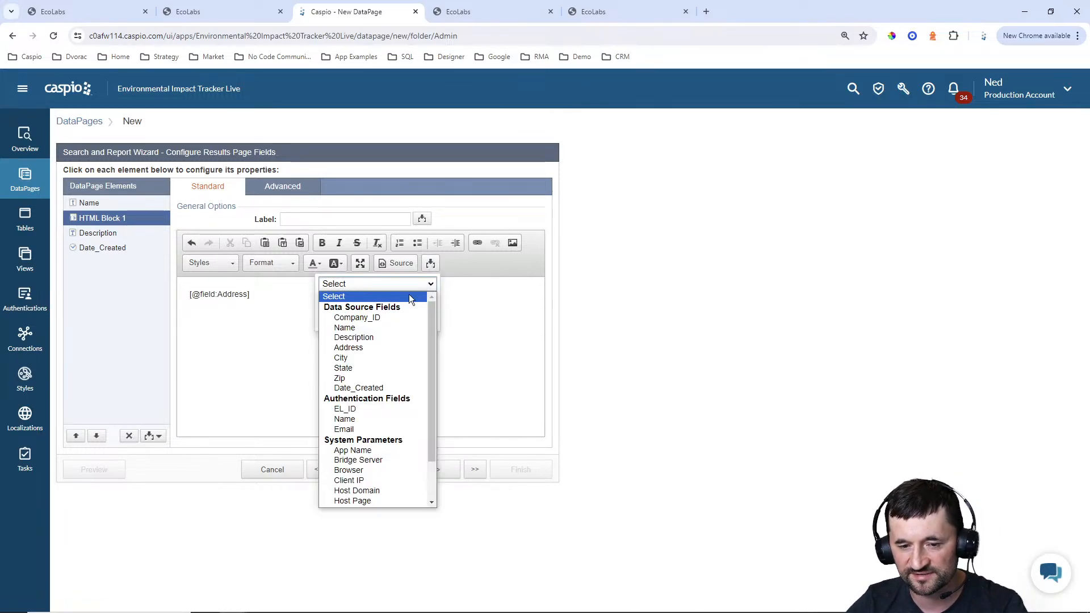
{"action": "left_click", "coordinate": [374, 356]}
{"action": "left_click", "coordinate": [377, 319]}
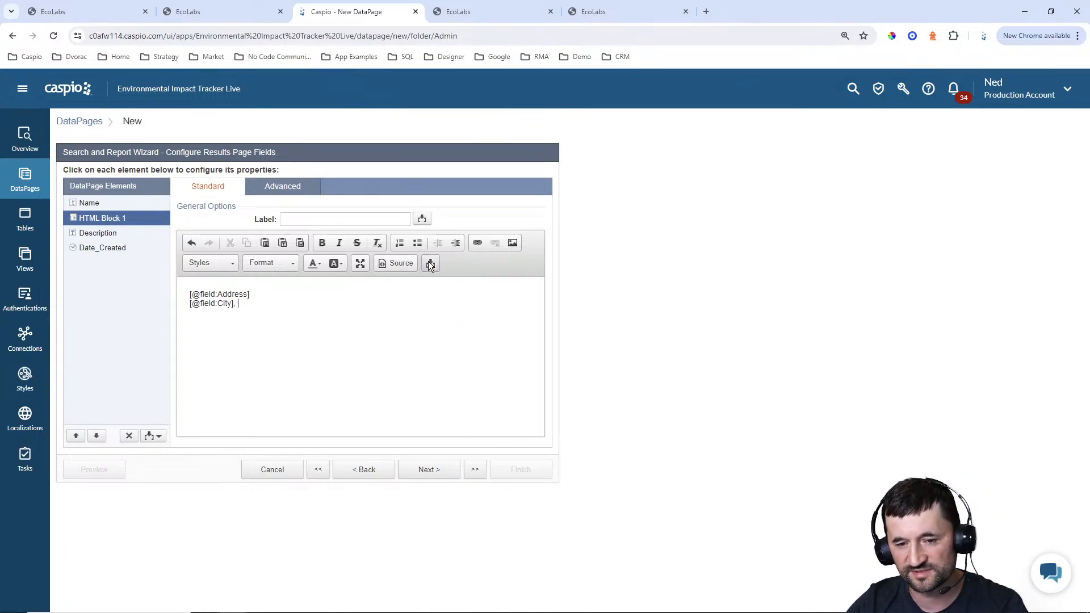
Insert the State and Zip field parameters after City on the second line of the HTML block
{"action": "left_click", "coordinate": [430, 264]}
{"action": "left_click", "coordinate": [409, 284]}
{"action": "left_click", "coordinate": [377, 369]}
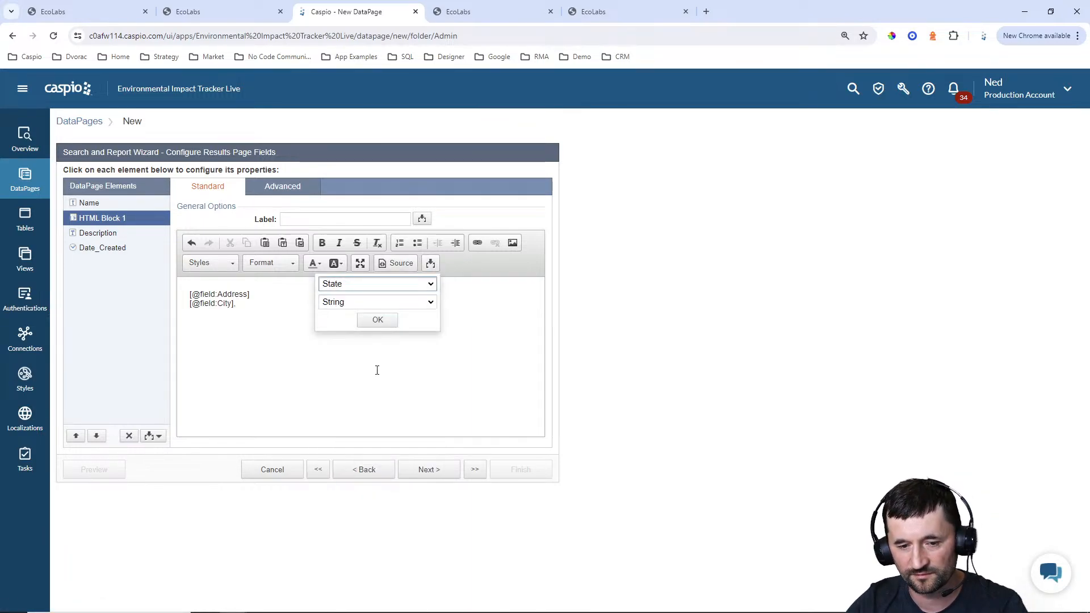
{"action": "left_click", "coordinate": [378, 323]}
{"action": "left_click", "coordinate": [430, 263]}
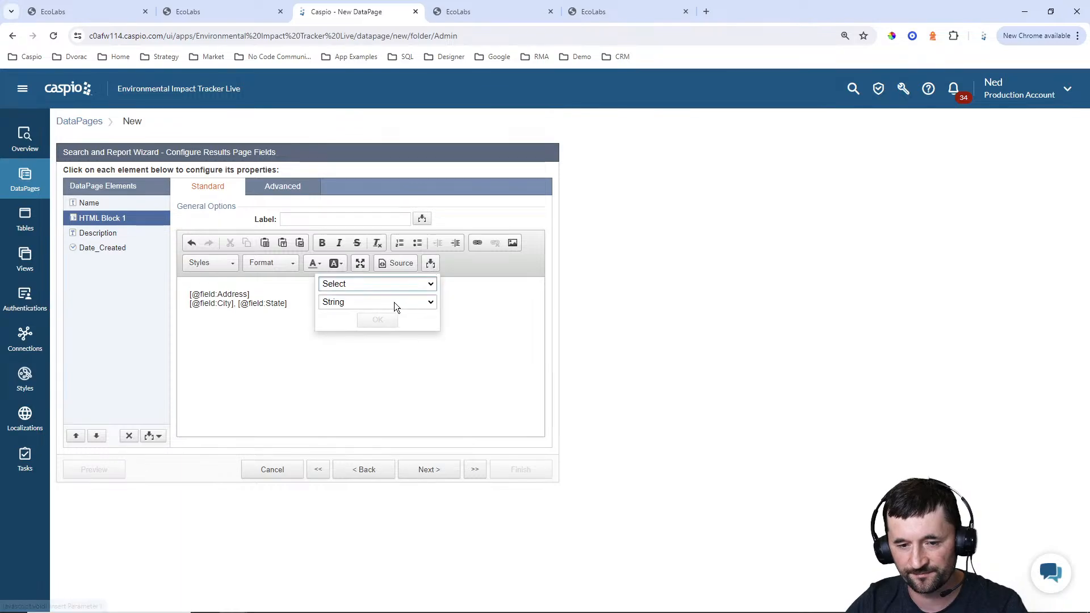
{"action": "left_click", "coordinate": [398, 283]}
{"action": "left_click", "coordinate": [364, 379]}
{"action": "left_click", "coordinate": [378, 323]}
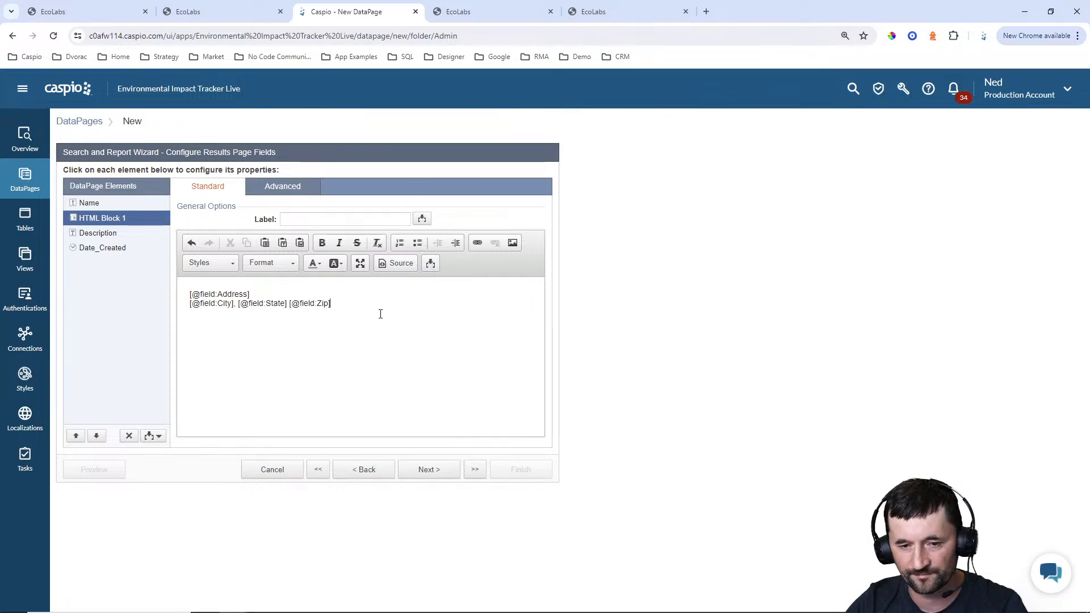
Label the HTML block between Name and Description as Address
{"action": "left_click", "coordinate": [330, 220]}
{"action": "type", "text": "Address"}
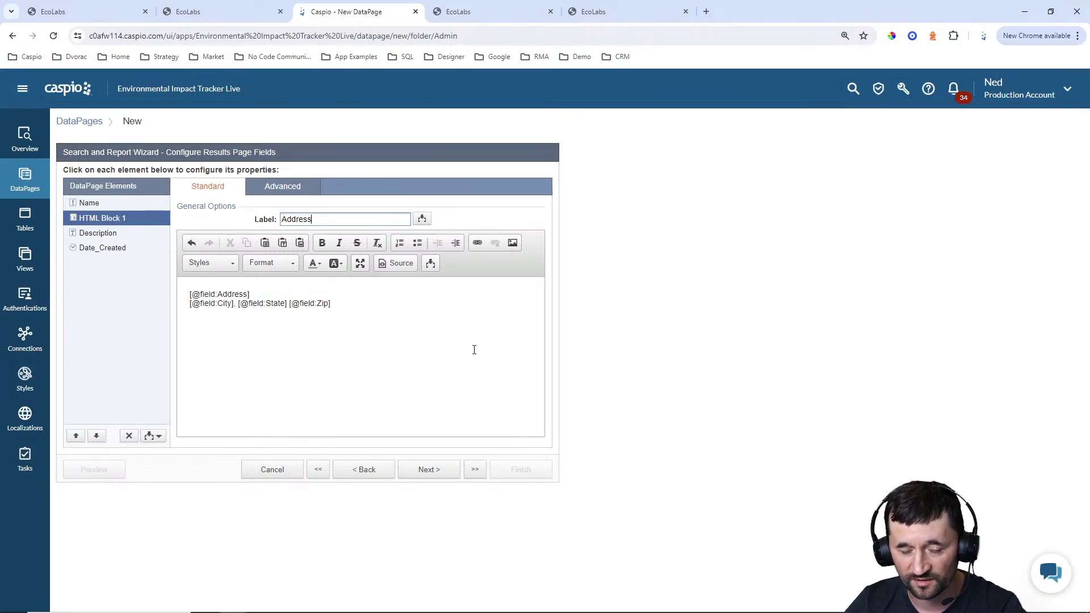
{"action": "left_click", "coordinate": [676, 329]}
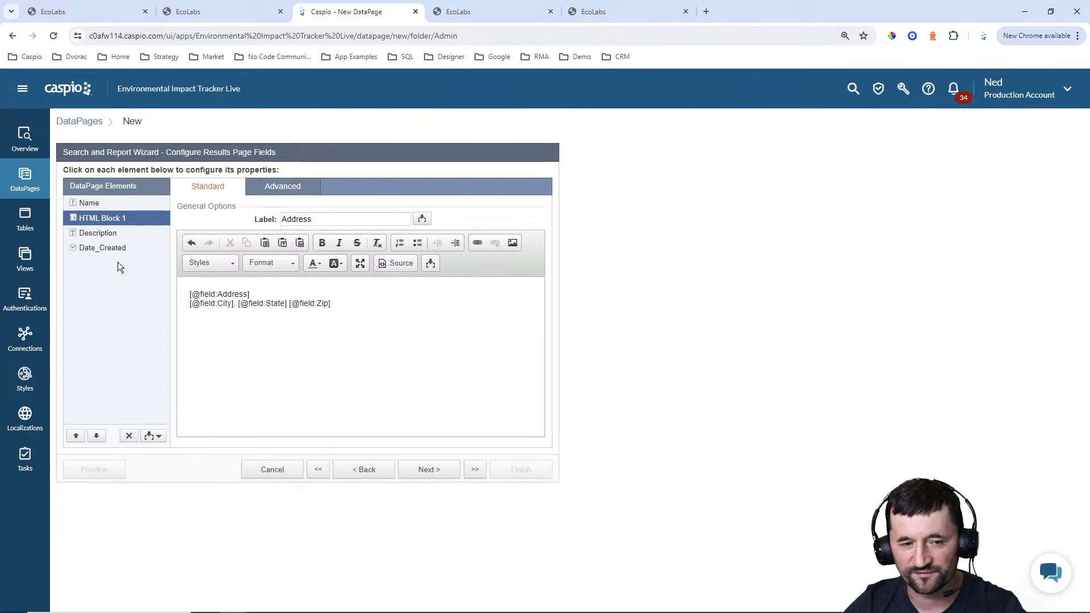
Truncate the Description field at 40 characters to the nearest word and allow users to expand or collapse it
{"action": "left_click", "coordinate": [106, 234]}
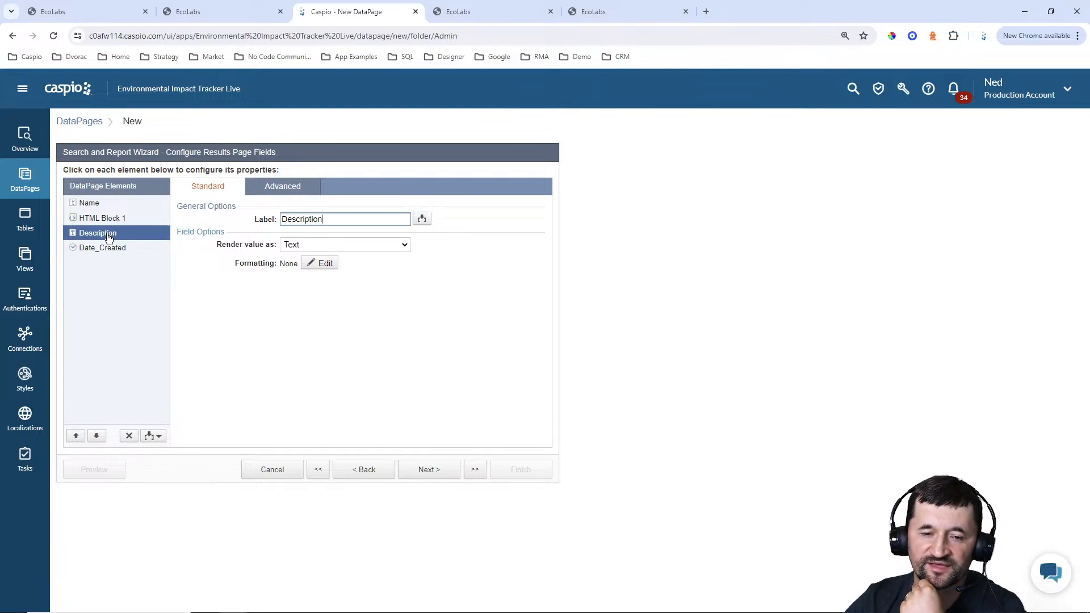
{"action": "left_click", "coordinate": [301, 189]}
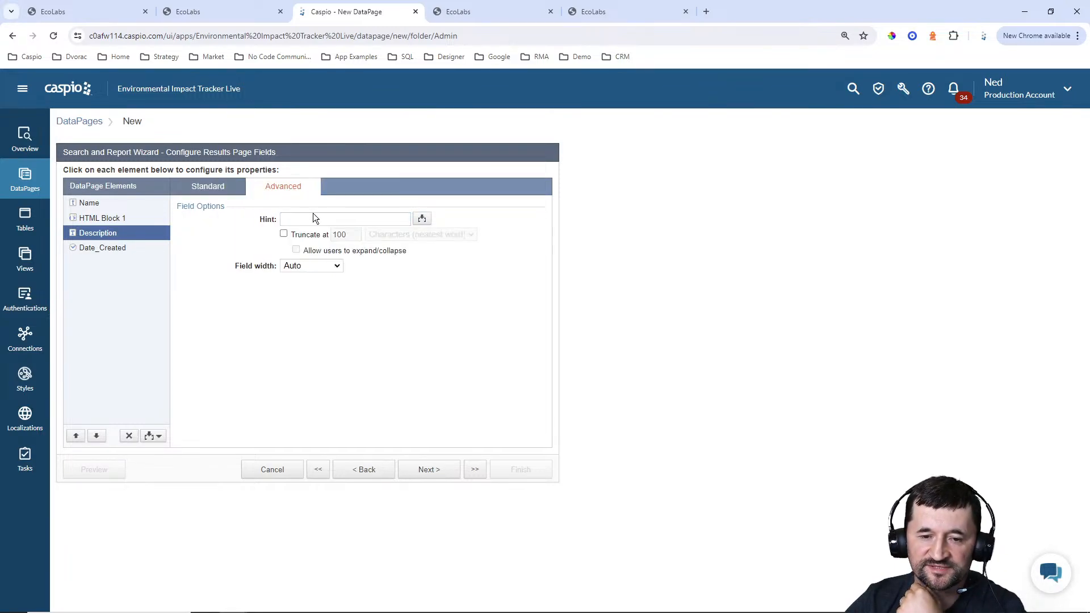
{"action": "left_click", "coordinate": [312, 237]}
{"action": "double_click", "coordinate": [339, 235]}
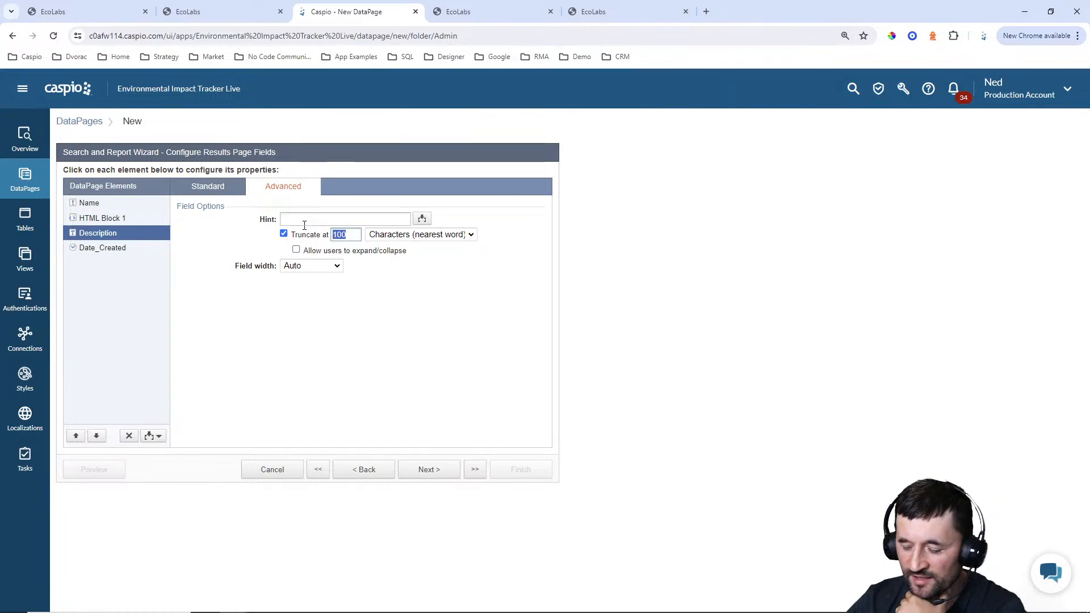
{"action": "type", "text": "40"}
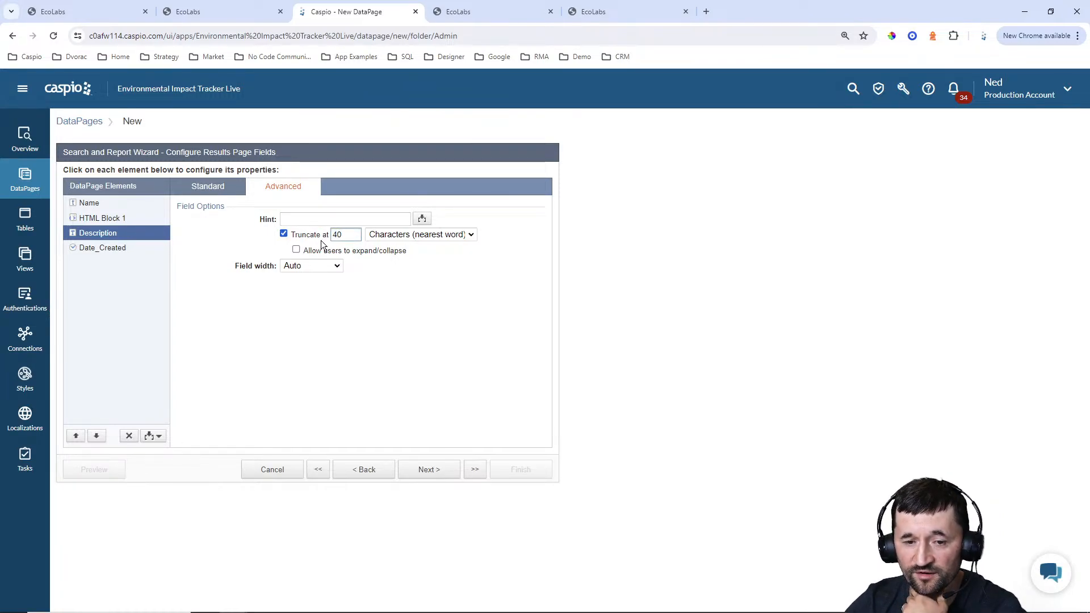
{"action": "left_click", "coordinate": [312, 252]}
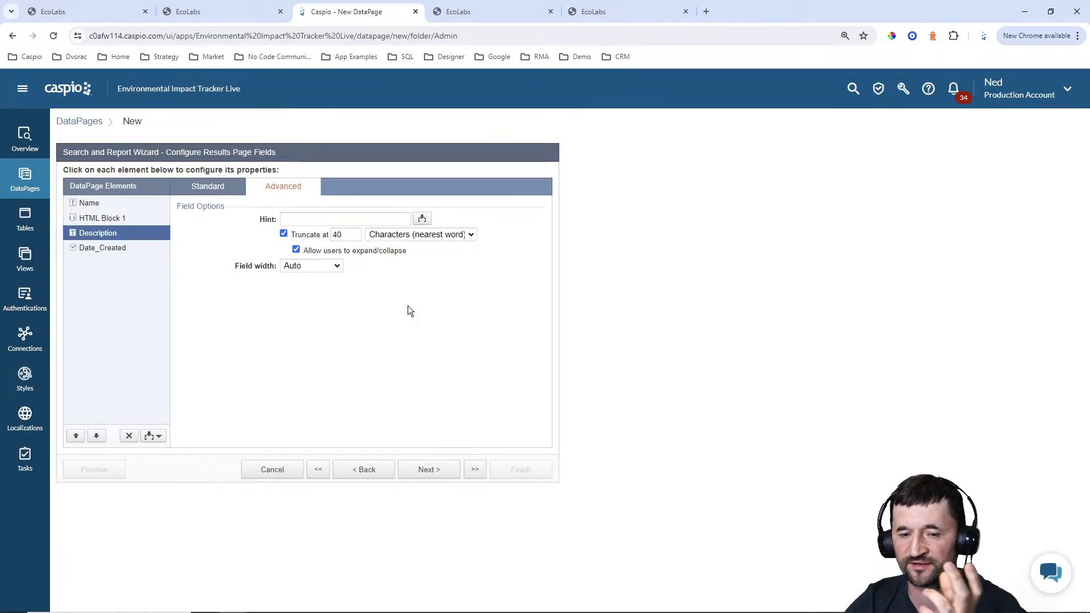
{"action": "left_click", "coordinate": [218, 186]}
Add a second HTML block after the Date_Created element
{"action": "left_click", "coordinate": [116, 253]}
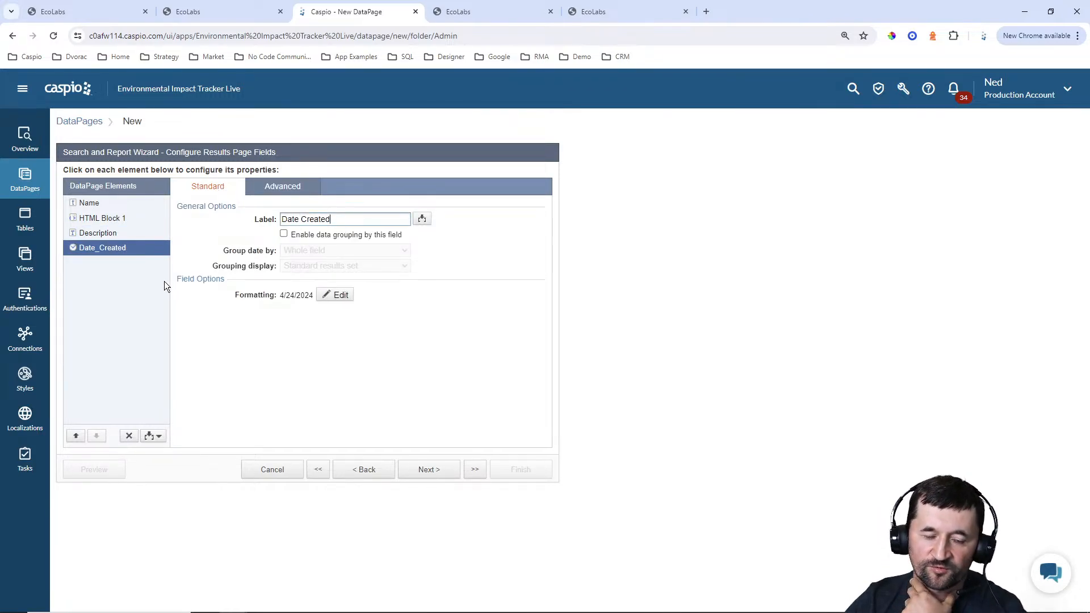
{"action": "left_click", "coordinate": [148, 436]}
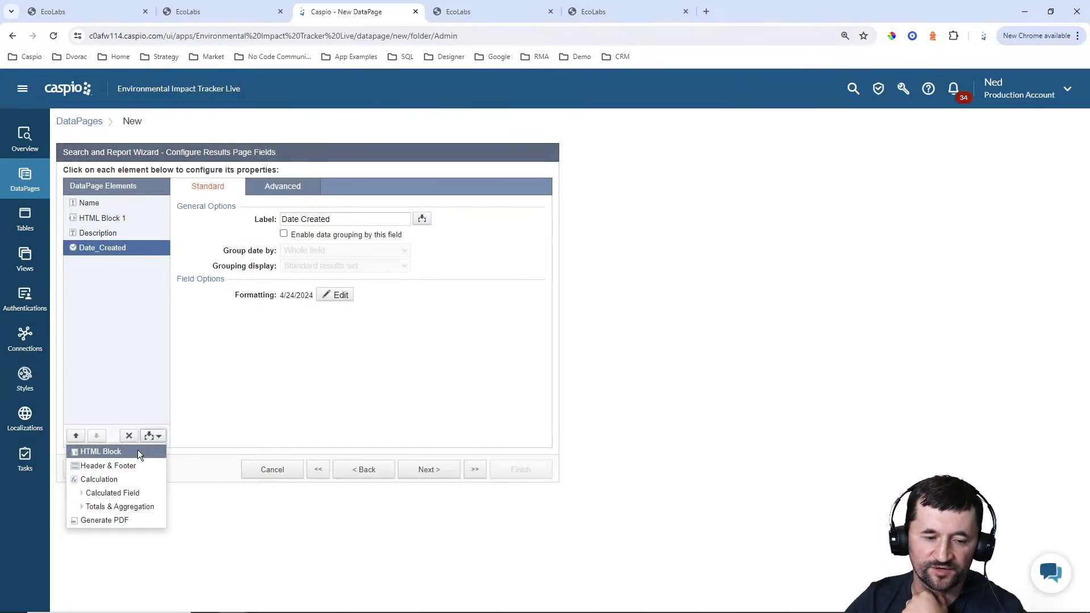
{"action": "left_click", "coordinate": [100, 451]}
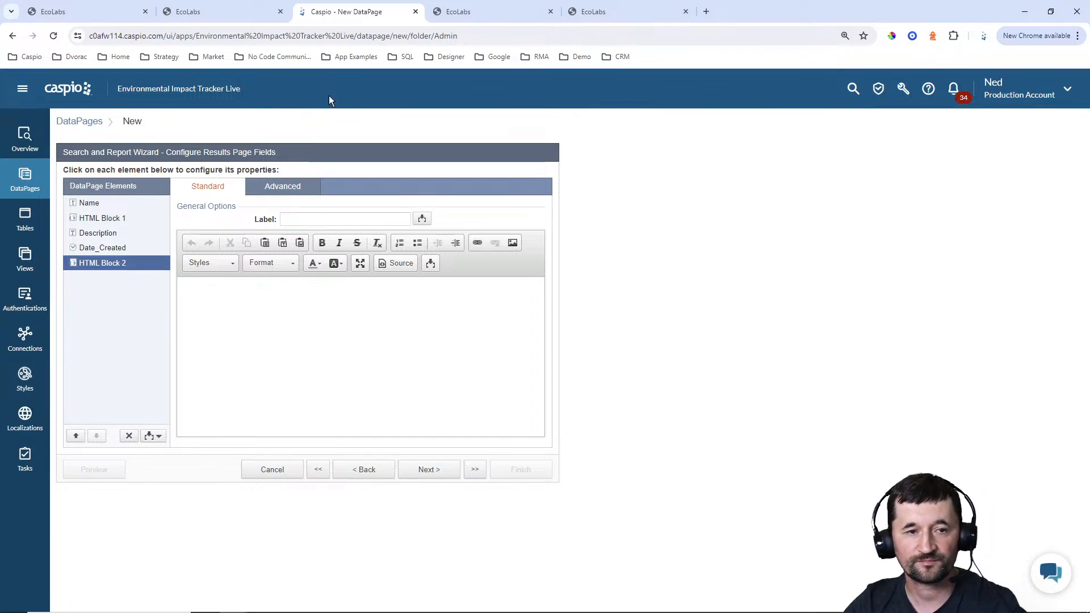
In the EcoLabs example site, open ABC Inc's user management page and examine the cid parameter in its URL
{"action": "left_click", "coordinate": [104, 11]}
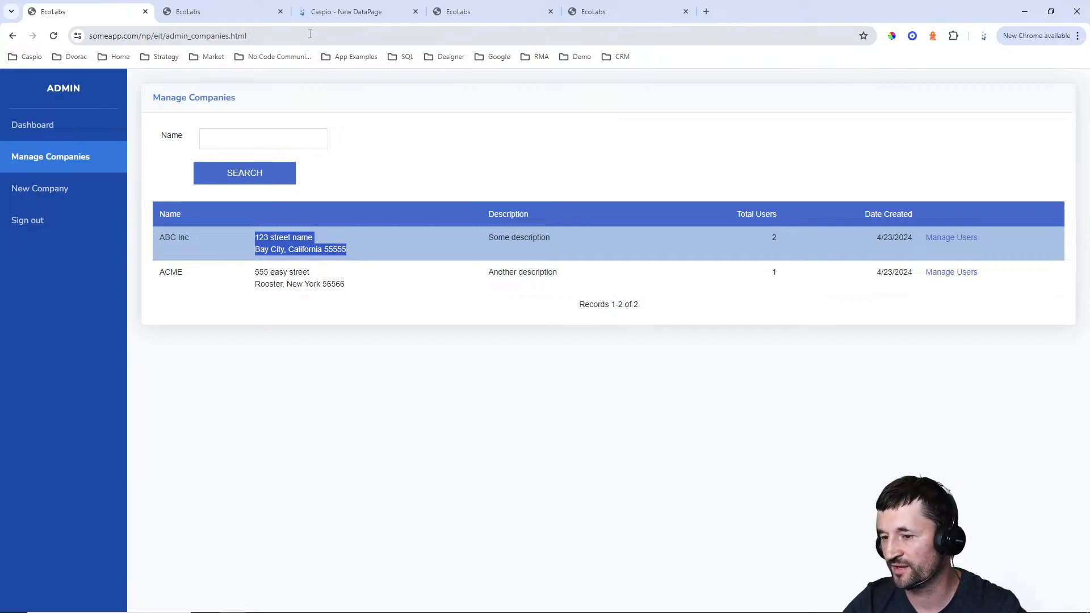
{"action": "left_click", "coordinate": [942, 239]}
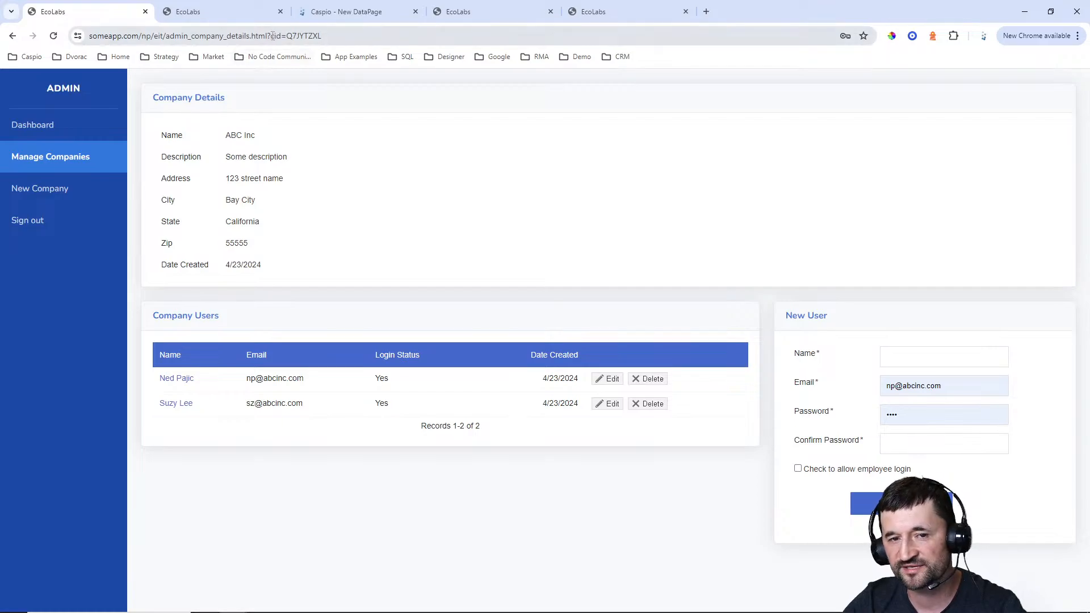
{"action": "left_click_drag", "start_coordinate": [271, 36], "coordinate": [342, 36]}
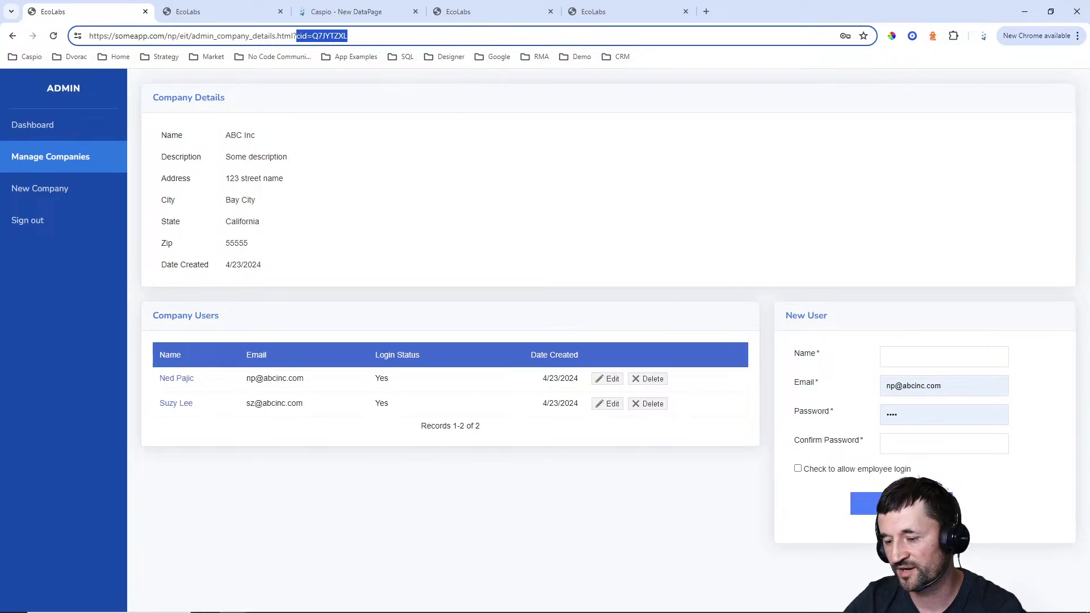
{"action": "left_click", "coordinate": [334, 13]}
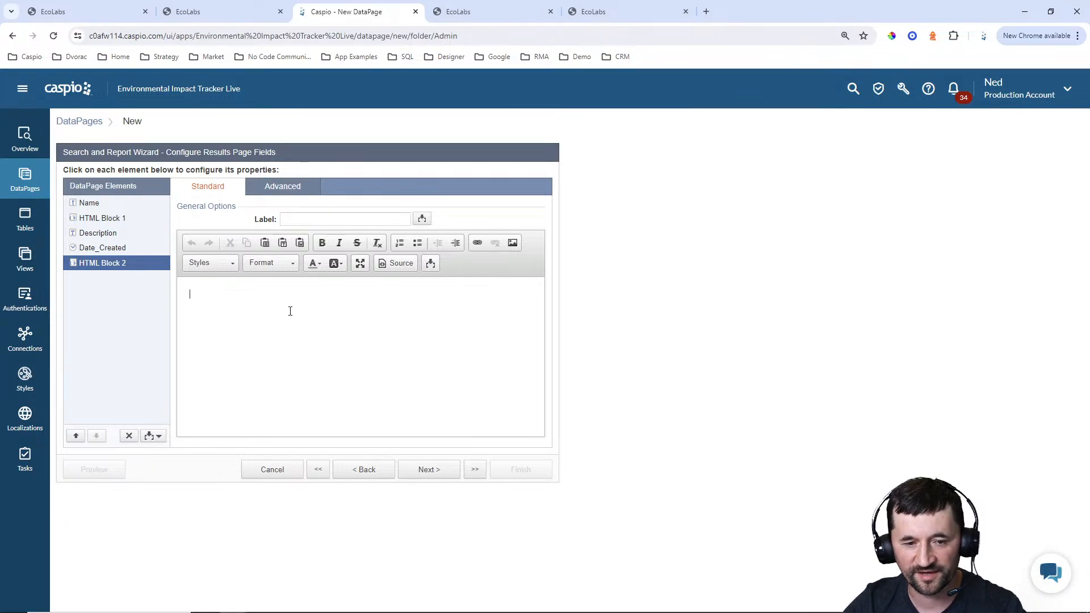
Enter the text "Manage Users" in the second HTML block
{"action": "type", "text": "Manage user"}
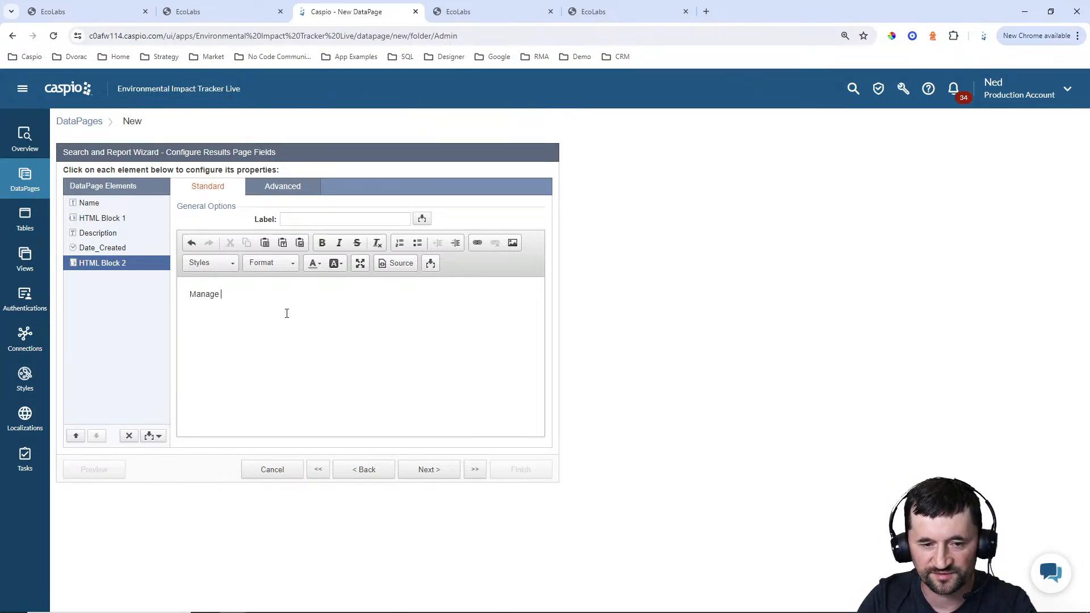
{"action": "key", "text": "BackSpace"}
{"action": "key", "text": "BackSpace"}
{"action": "key", "text": "BackSpace"}
{"action": "key", "text": "BackSpace"}
{"action": "type", "text": "Users"}
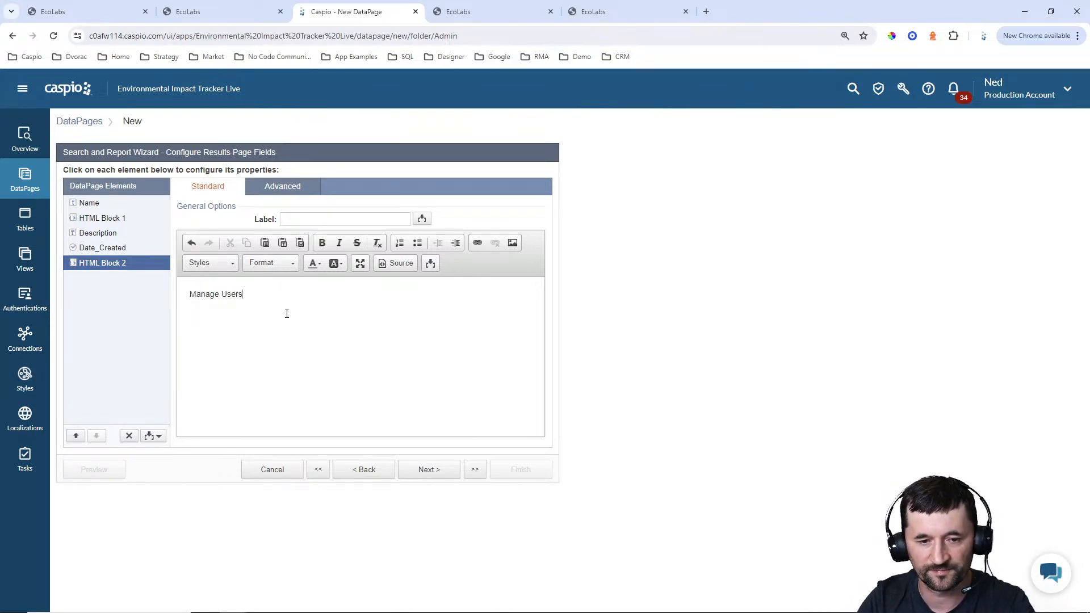
Link the Manage Users text to admin_company_details.html?cid= followed by the Company_ID field parameter
{"action": "key", "text": "ctrl+a"}
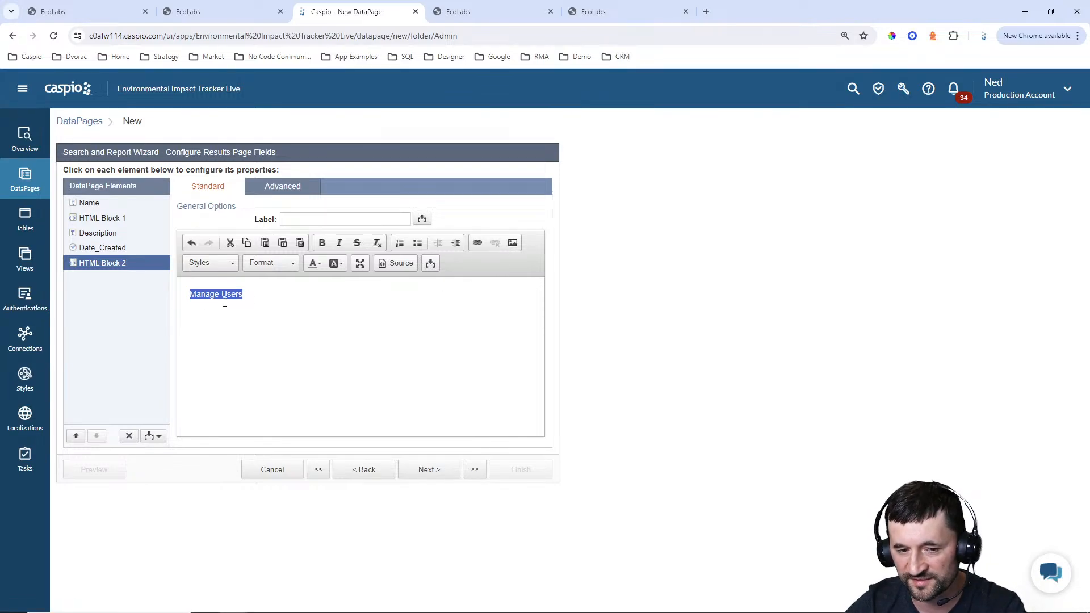
{"action": "left_click_drag", "start_coordinate": [260, 296], "coordinate": [147, 296]}
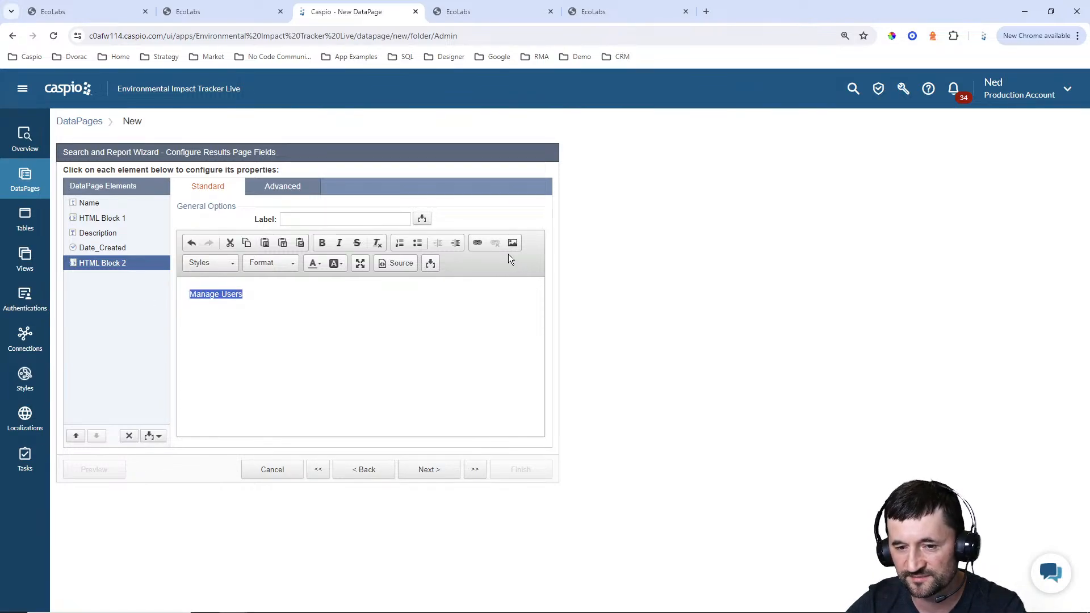
{"action": "left_click", "coordinate": [478, 243]}
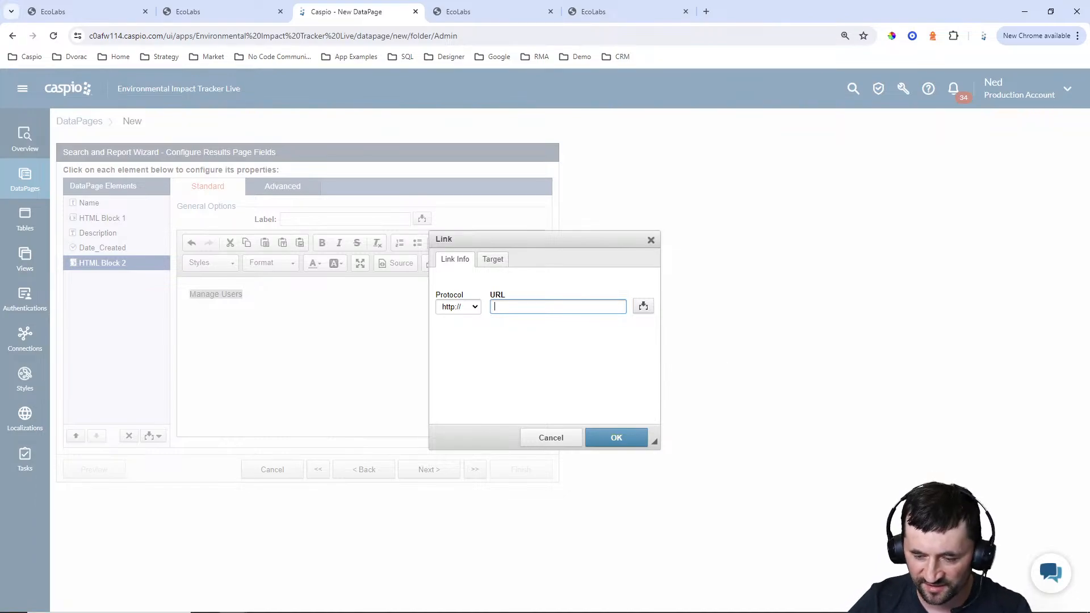
{"action": "left_click", "coordinate": [680, 601]}
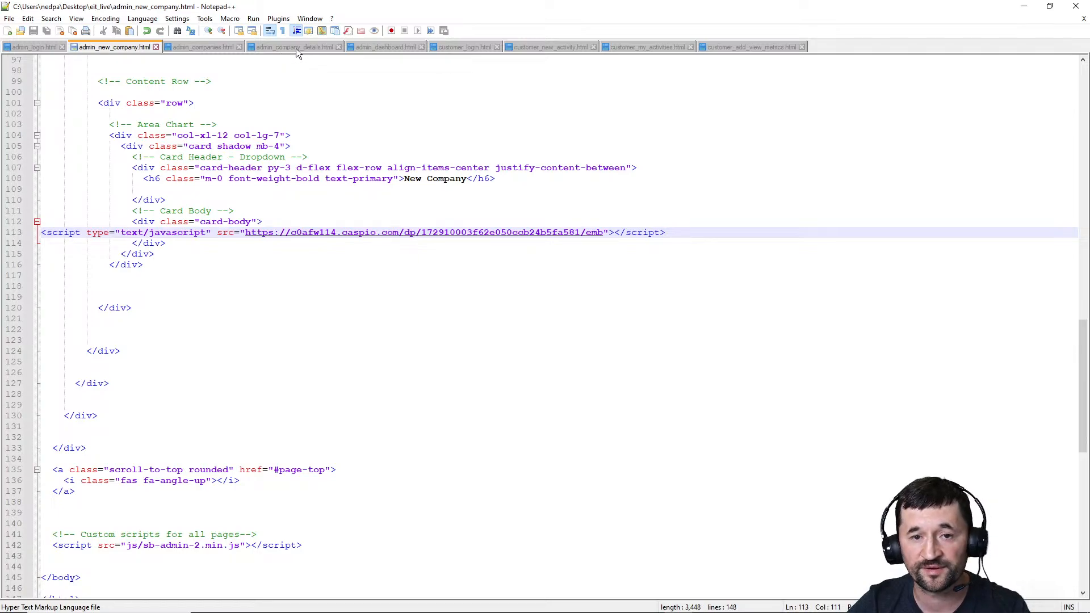
{"action": "left_click", "coordinate": [1023, 7]}
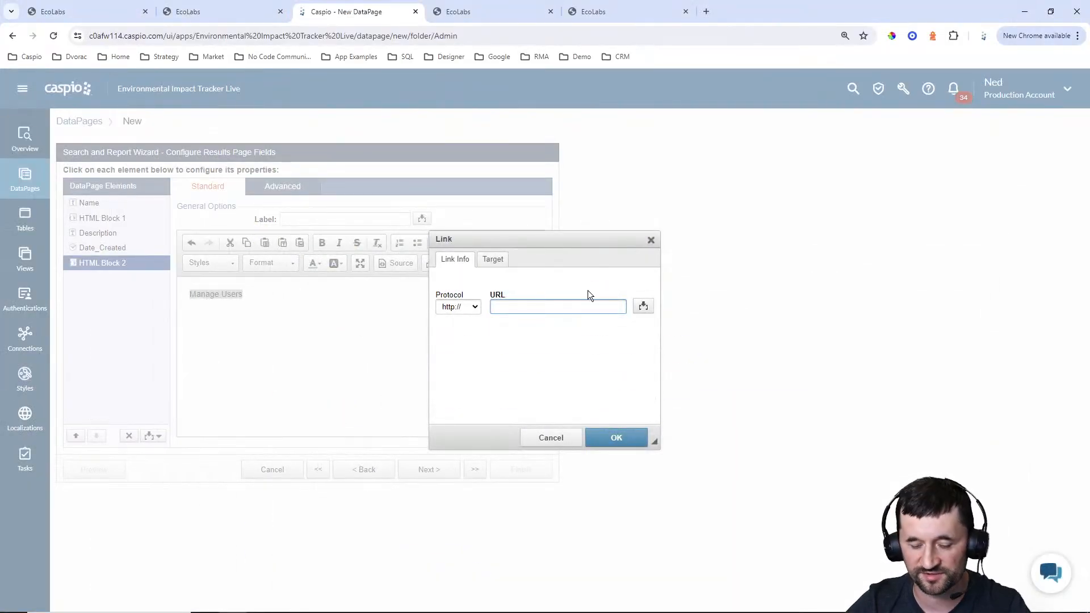
{"action": "type", "text": "admin_company_details.html?cid="}
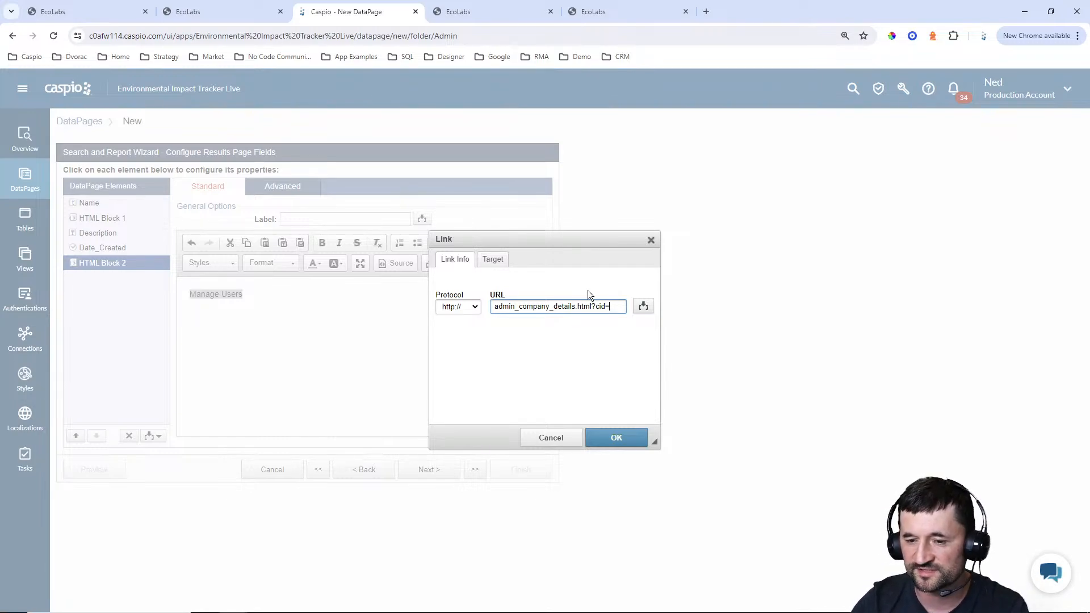
{"action": "left_click", "coordinate": [642, 309]}
{"action": "left_click", "coordinate": [631, 325]}
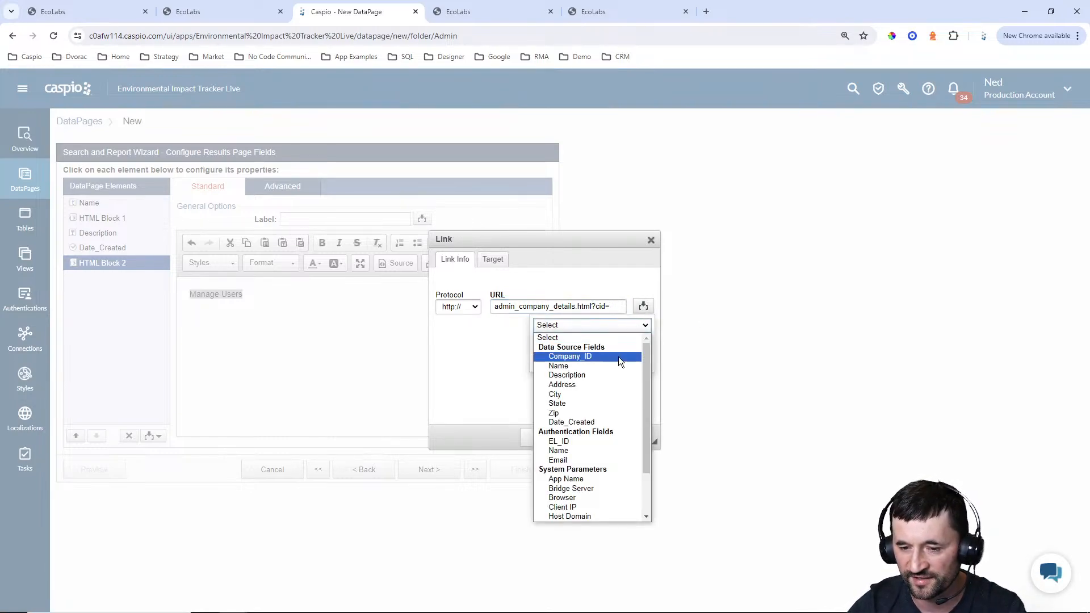
{"action": "left_click", "coordinate": [618, 357]}
{"action": "left_click", "coordinate": [593, 362]}
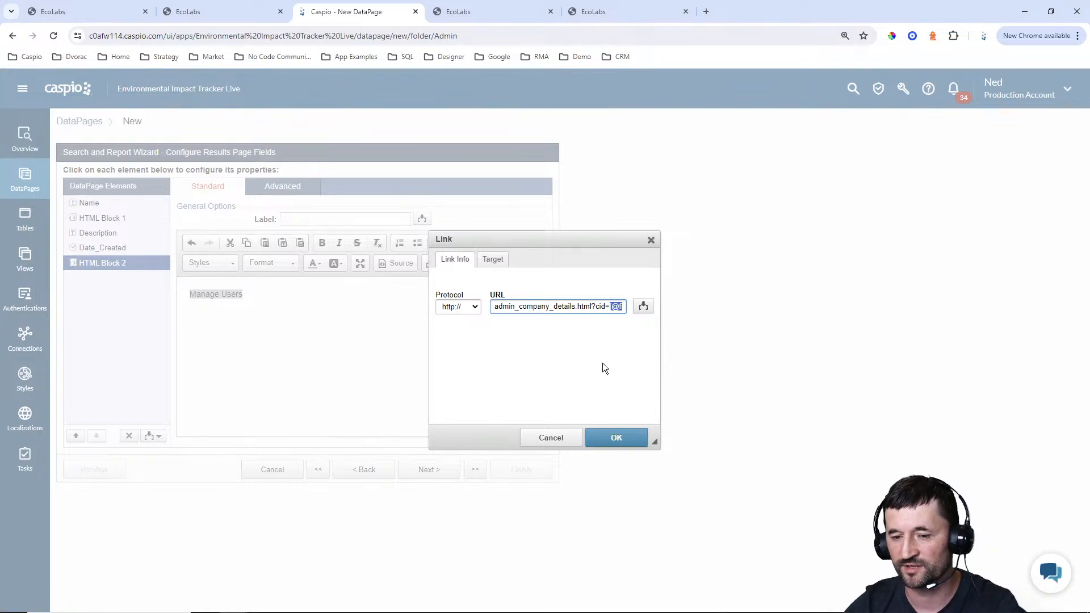
{"action": "left_click", "coordinate": [616, 438]}
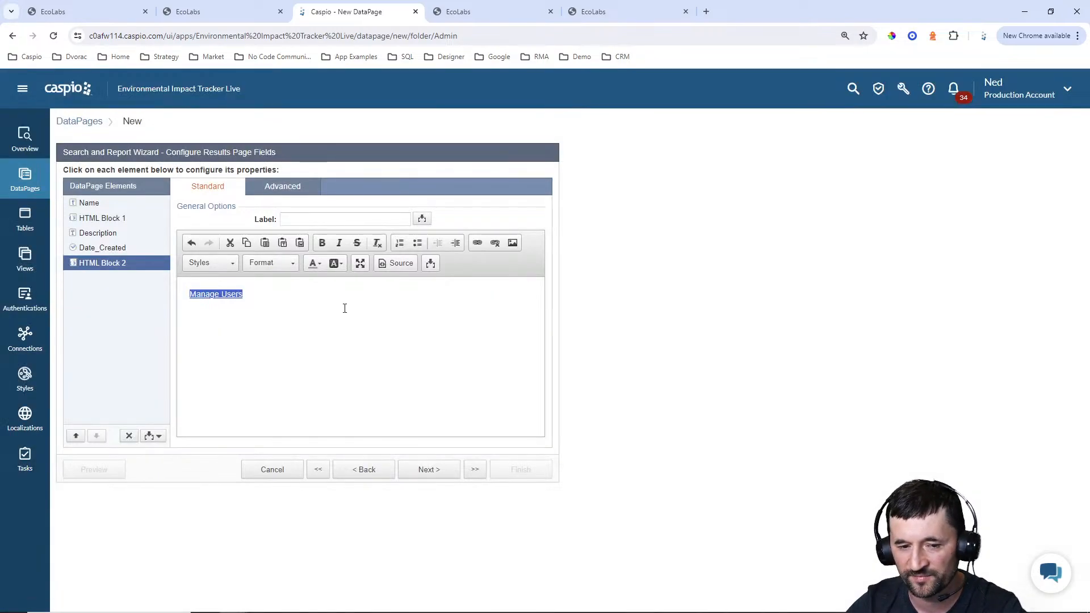
{"action": "left_click", "coordinate": [345, 309]}
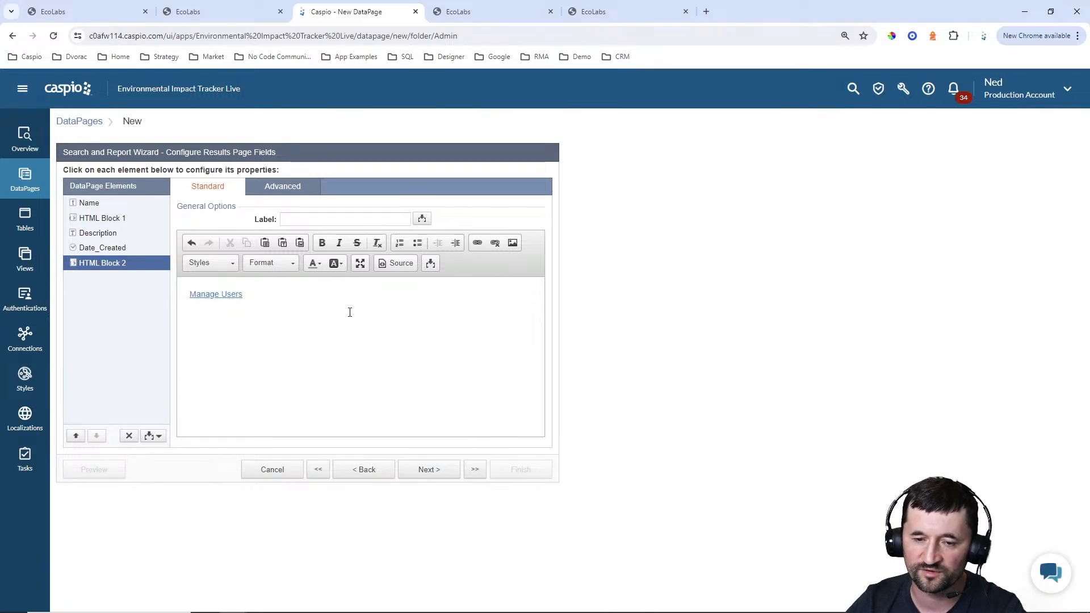
{"action": "left_click", "coordinate": [386, 264]}
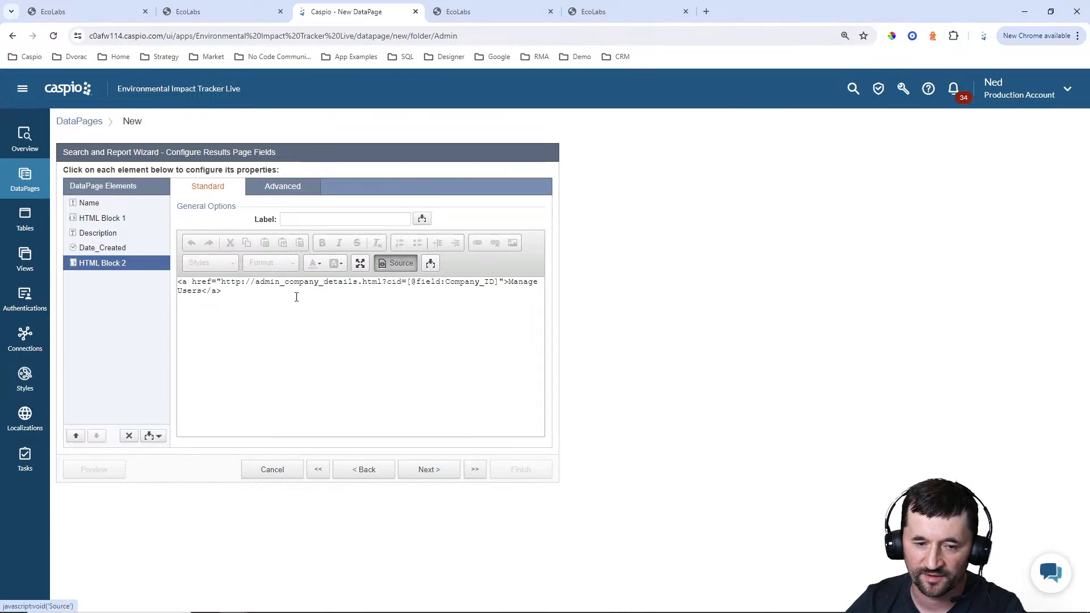
{"action": "left_click", "coordinate": [256, 282]}
{"action": "key", "text": "BackSpace"}
{"action": "key", "text": "BackSpace"}
{"action": "key", "text": "BackSpace"}
{"action": "key", "text": "BackSpace"}
{"action": "key", "text": "BackSpace"}
{"action": "key", "text": "BackSpace"}
{"action": "key", "text": "BackSpace"}
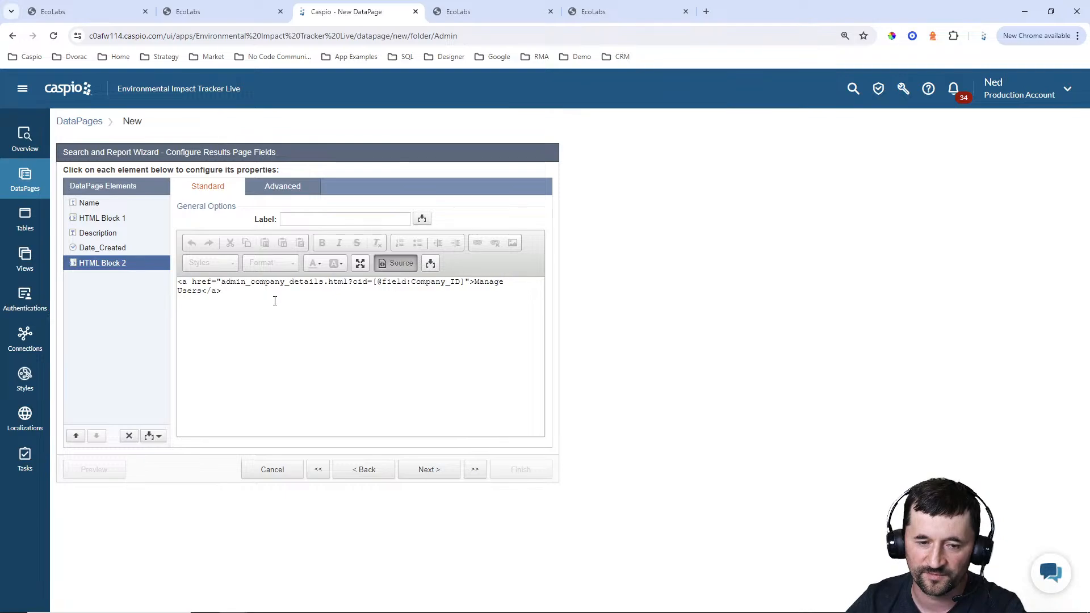
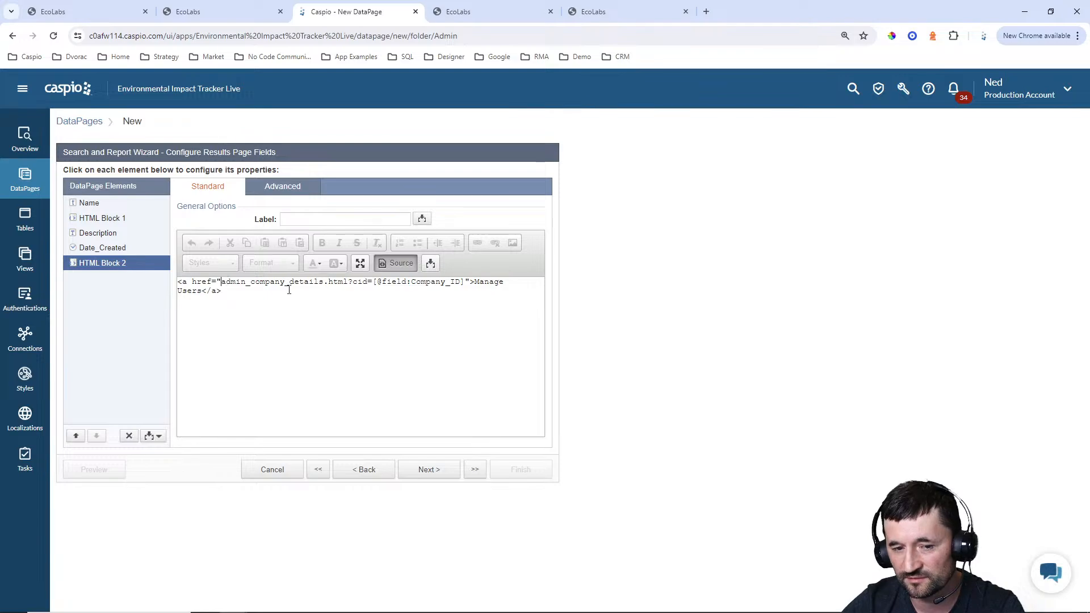
Finish the Manage Companies report wizard with the default results page options and No Details Page selected
{"action": "left_click", "coordinate": [433, 475]}
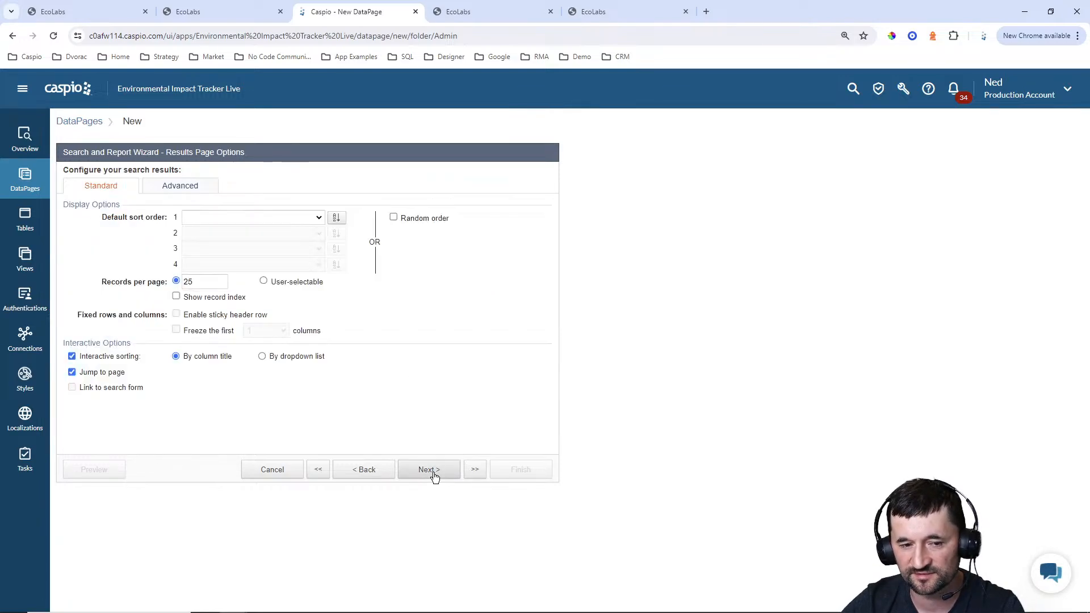
{"action": "double_click", "coordinate": [188, 282]}
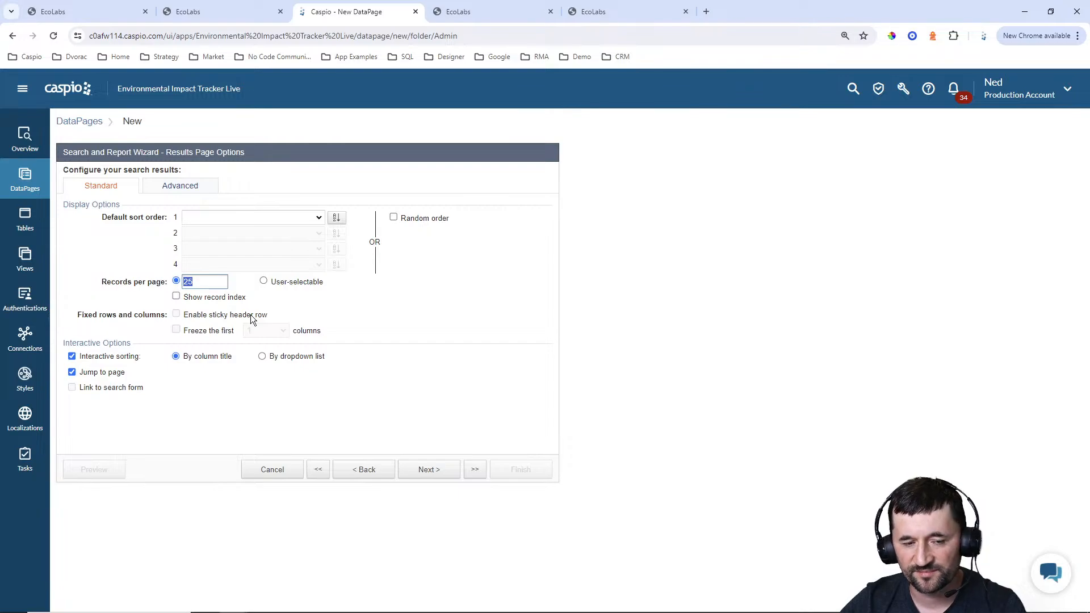
{"action": "left_click", "coordinate": [434, 476]}
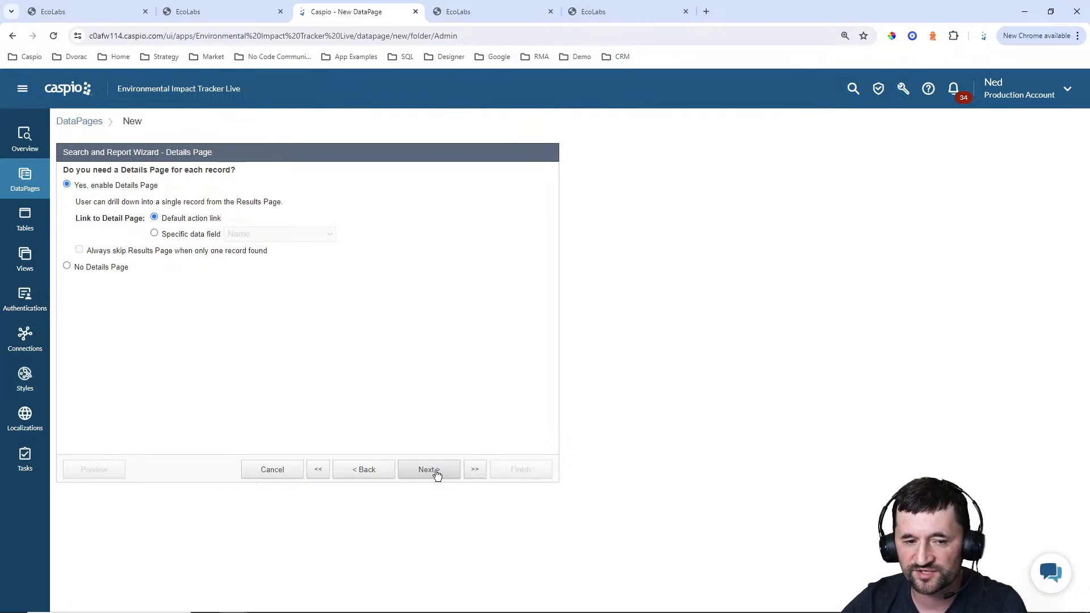
{"action": "left_click", "coordinate": [113, 268]}
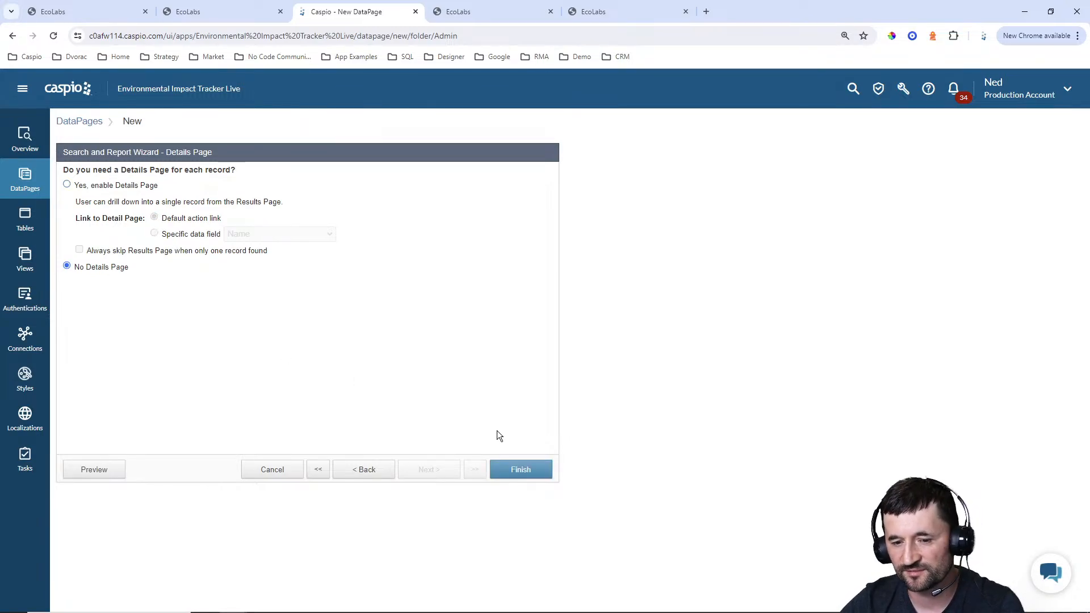
{"action": "left_click", "coordinate": [517, 473]}
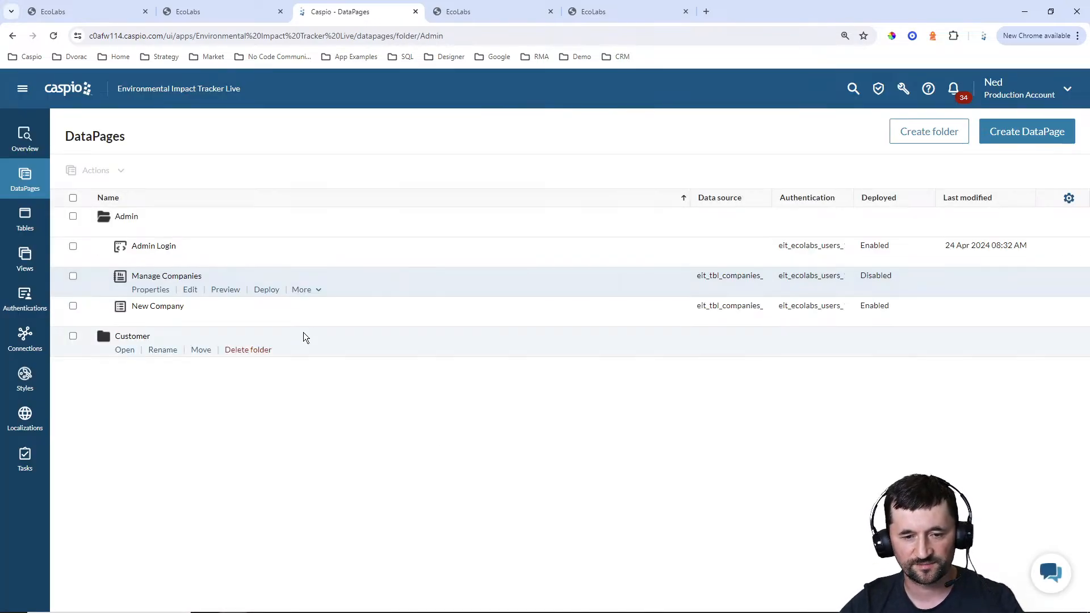
Enable deployment of the Manage Companies DataPage and copy its embed code
{"action": "left_click", "coordinate": [265, 289]}
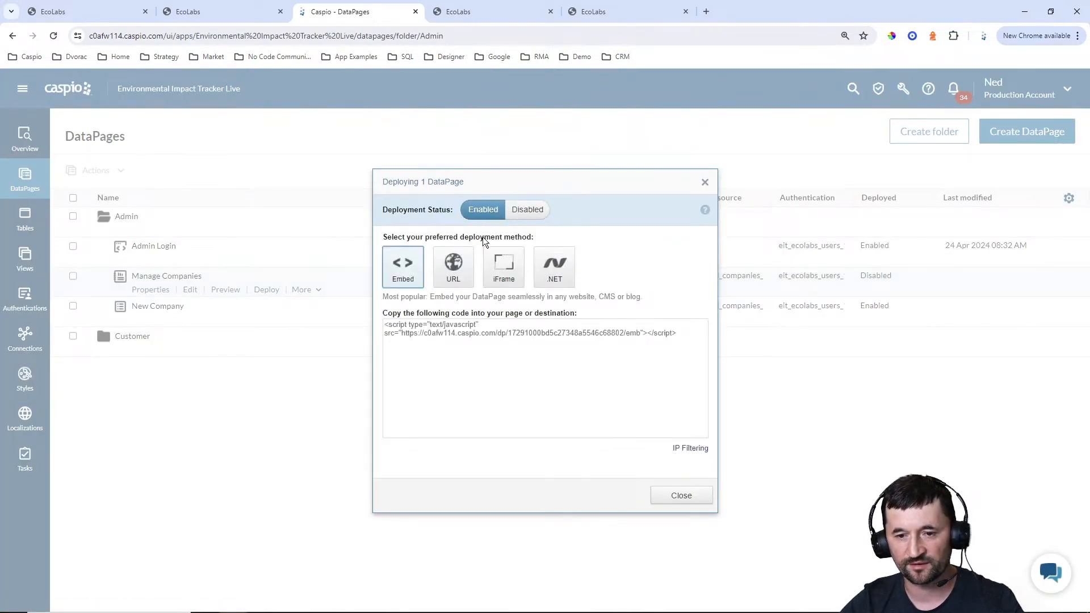
{"action": "left_click", "coordinate": [475, 334]}
{"action": "key", "text": "ctrl+c"}
{"action": "left_click", "coordinate": [680, 496]}
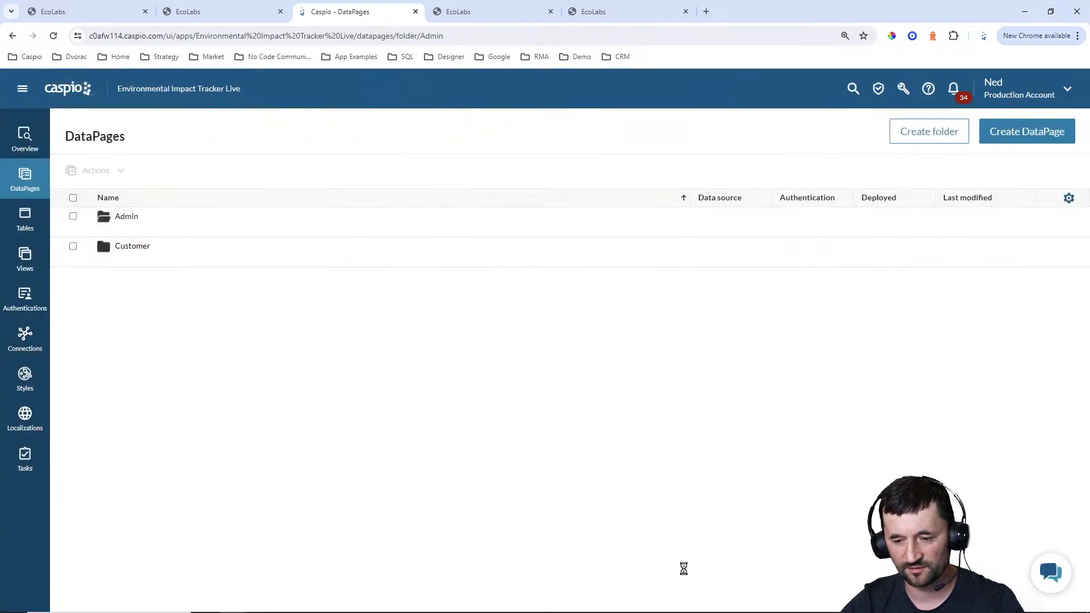
In Notepad++, replace the DP placeholder in admin_companies.html with the copied Manage Companies embed script
{"action": "left_click", "coordinate": [678, 601]}
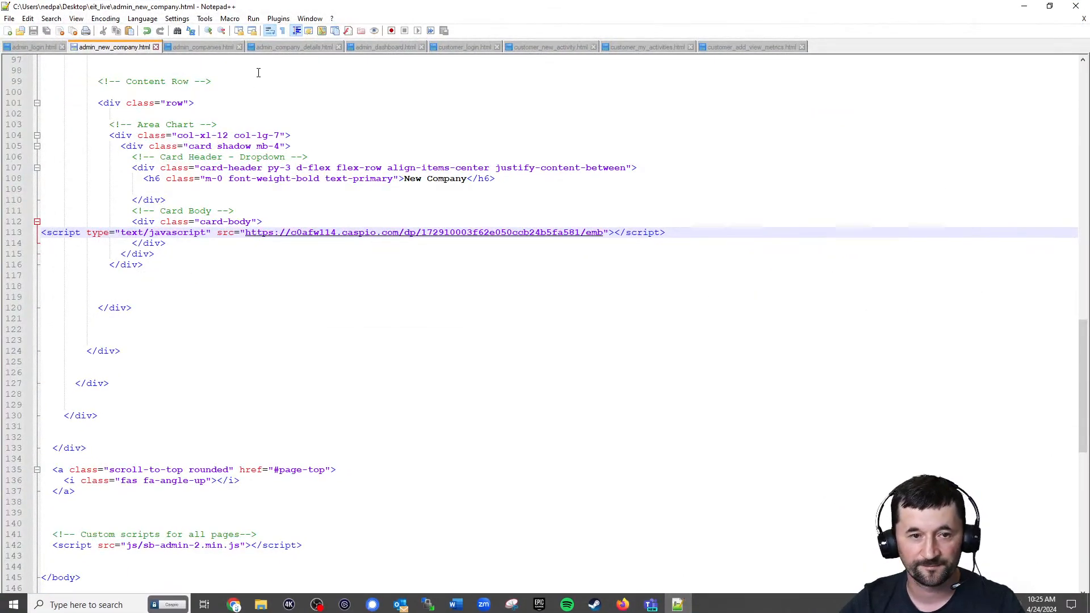
{"action": "left_click", "coordinate": [187, 47]}
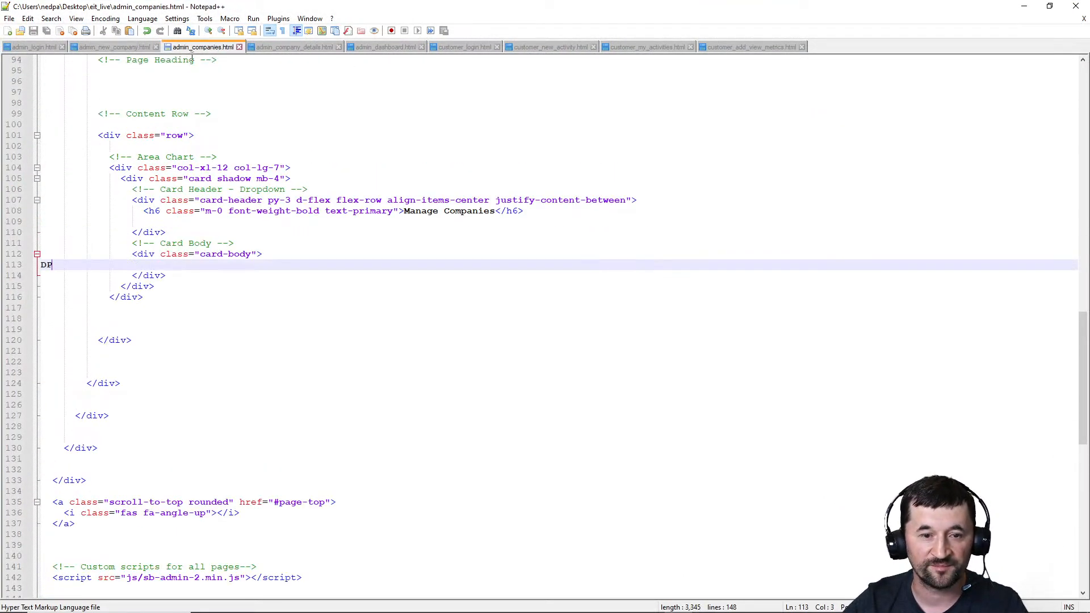
{"action": "double_click", "coordinate": [51, 267]}
{"action": "key", "text": "ctrl+v"}
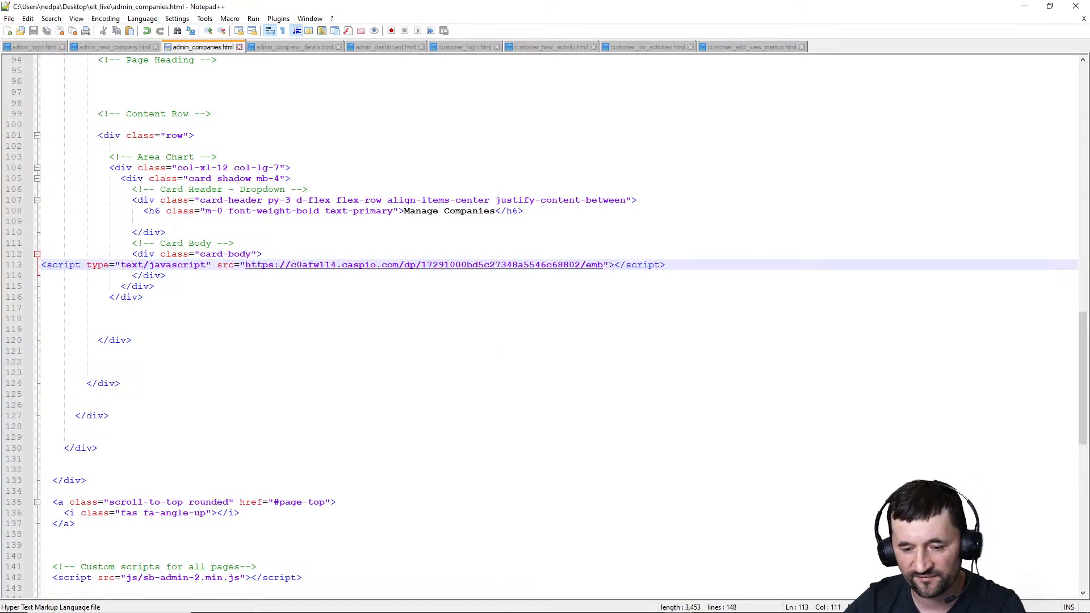
Upload admin_companies.html to the server's eit_live folder with WinSCP, and reload the live Manage Companies page in the browser
{"action": "left_click", "coordinate": [427, 609]}
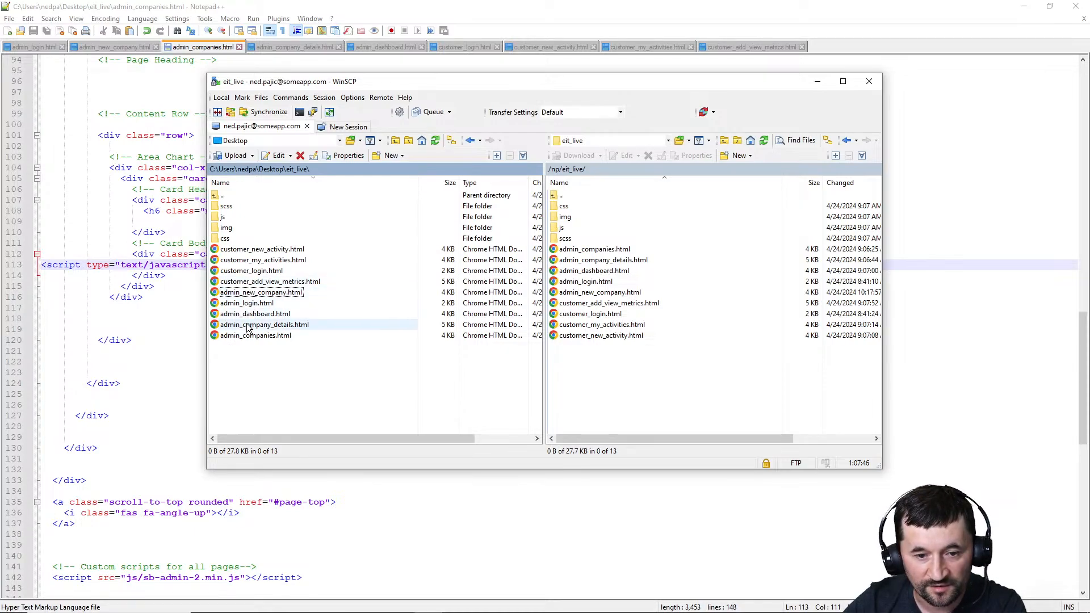
{"action": "left_click_drag", "start_coordinate": [250, 336], "coordinate": [626, 387]}
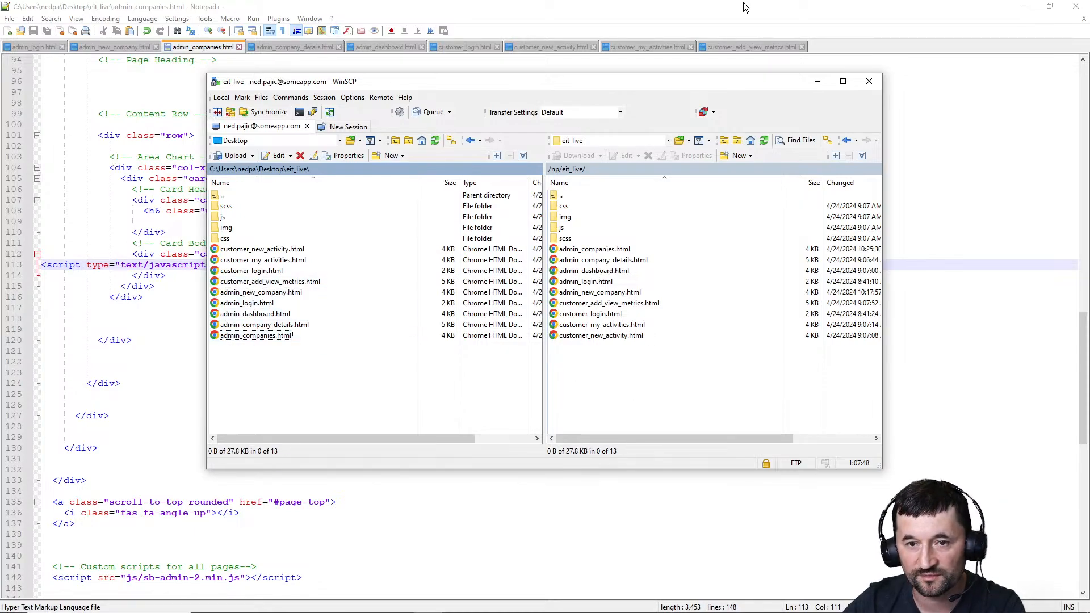
{"action": "left_click", "coordinate": [1024, 6]}
{"action": "left_click", "coordinate": [486, 19]}
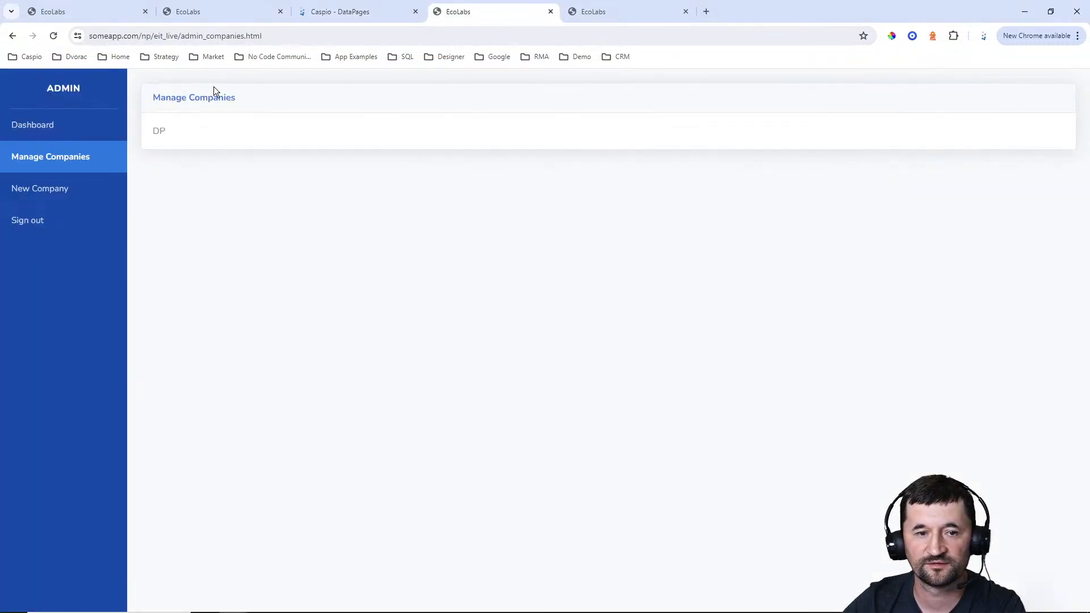
{"action": "left_click", "coordinate": [35, 159]}
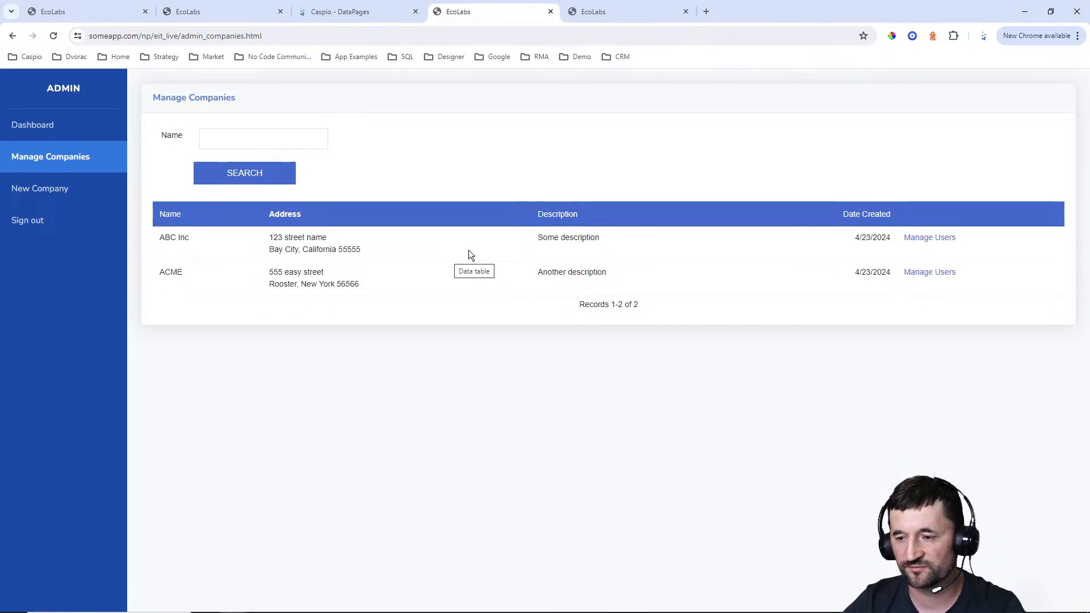
On the New Company page, enter the name Random Company and a description of several lines starting with "Long text"
{"action": "left_click", "coordinate": [36, 188]}
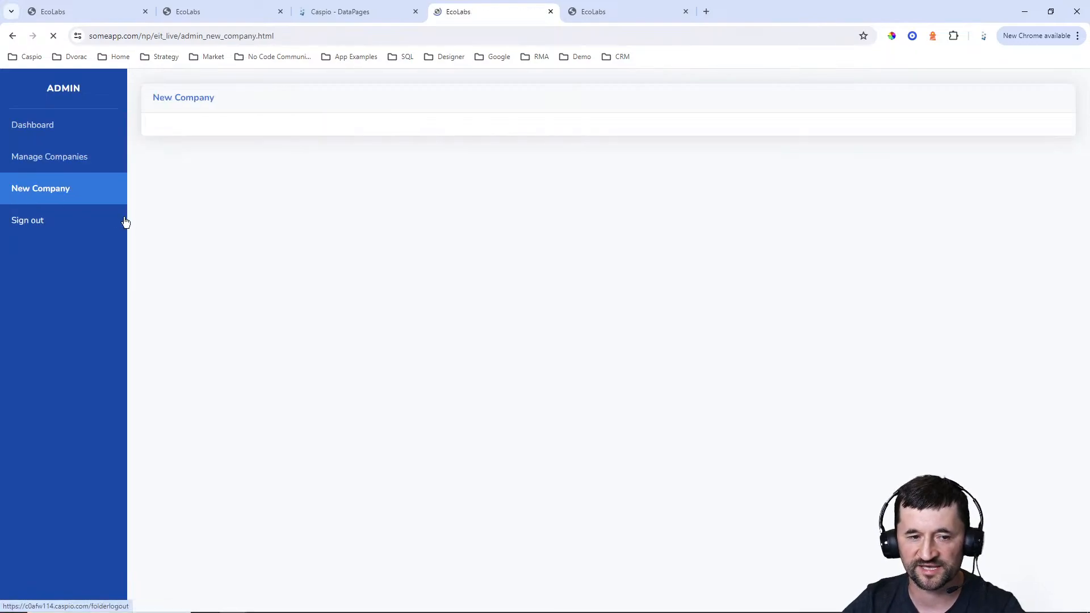
{"action": "type", "text": "R"}
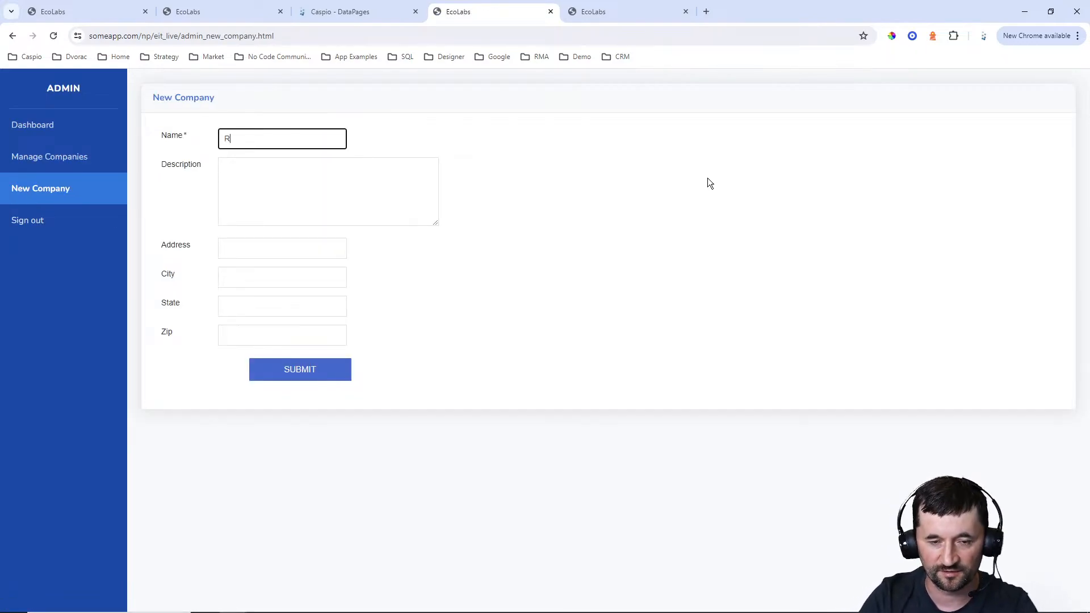
{"action": "type", "text": "andom Company"}
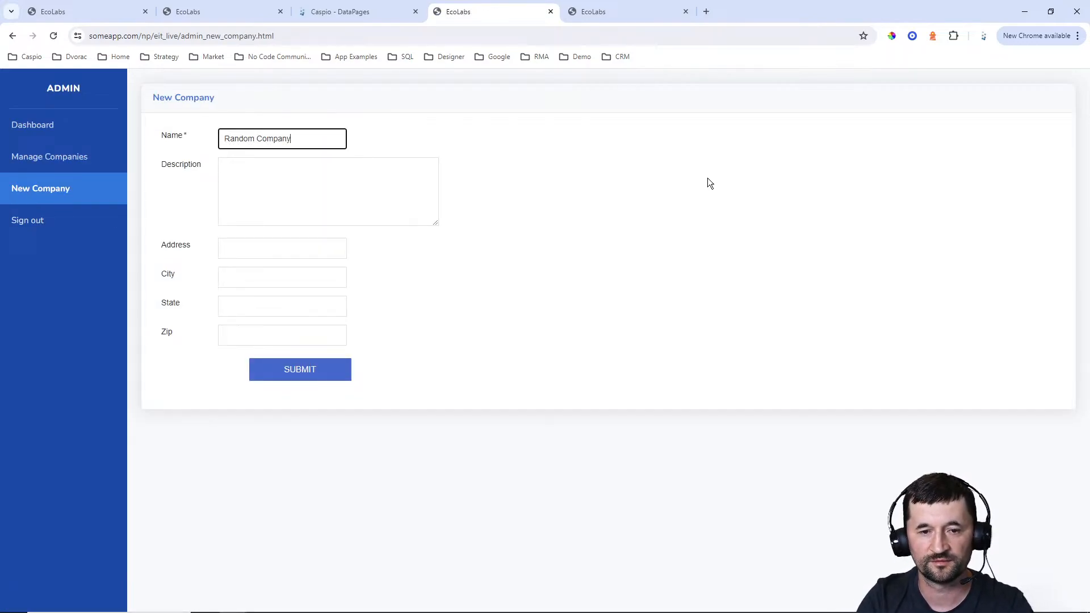
{"action": "key", "text": "Tab"}
{"action": "type", "text": "Long text"}
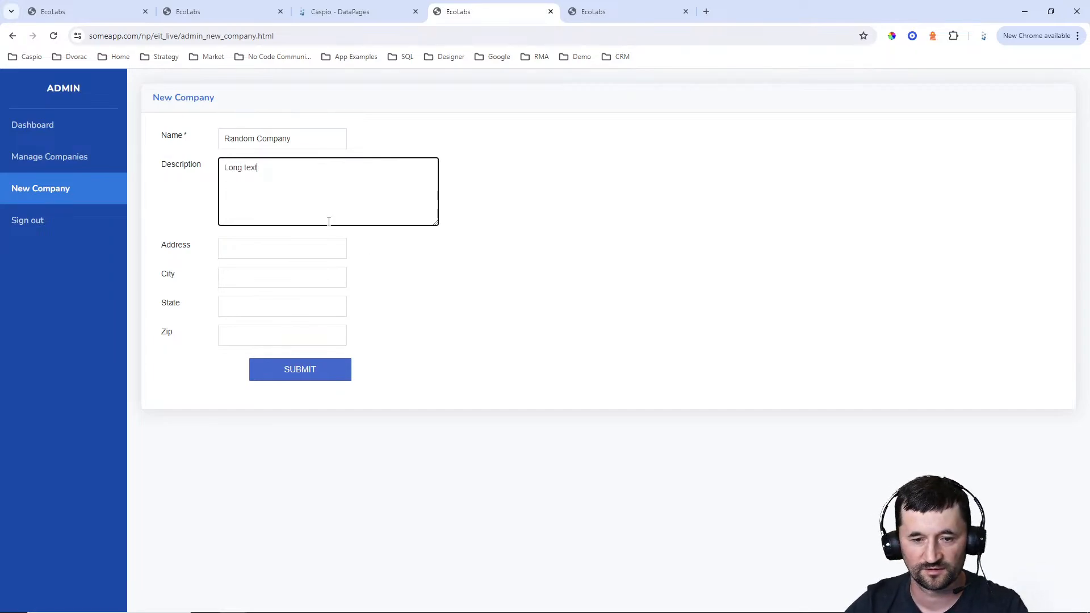
{"action": "type", "text": " khasdflkadhjsoglfkjadhslgfkjadhslgkfjhdl "}
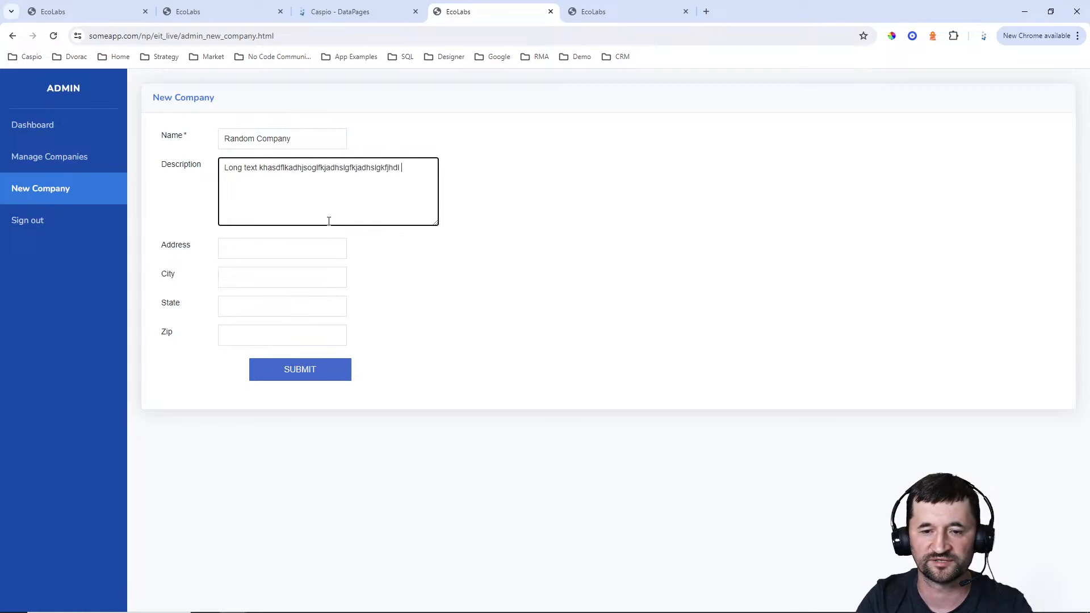
{"action": "type", "text": "hldksjfhlasdkjhflasdkjhl hlasdhjfgladshfglasdhjg "}
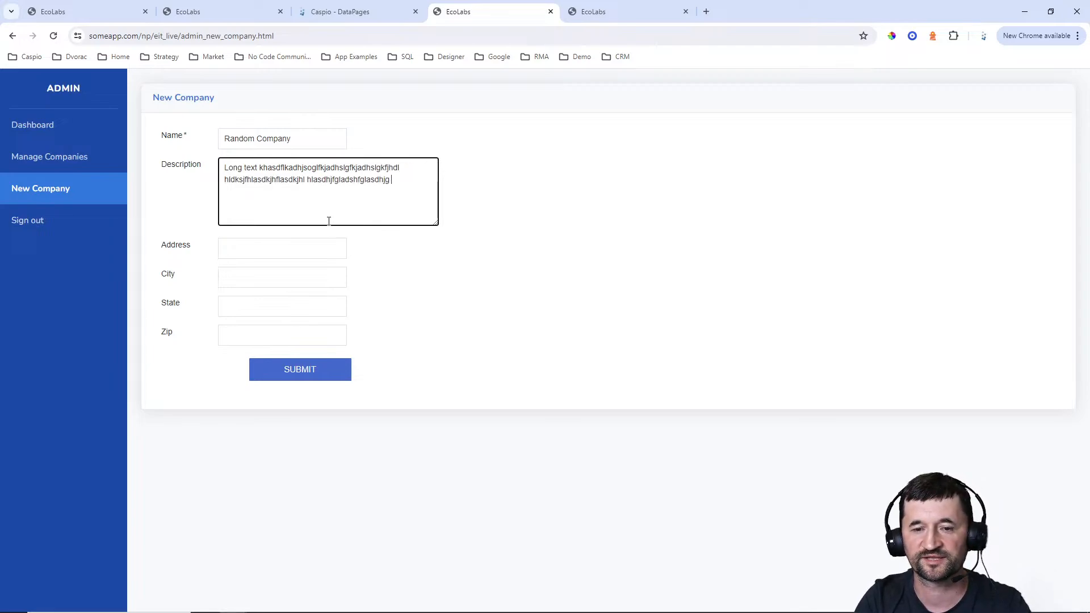
{"action": "type", "text": "gdsljfhgasflhgafsldk gkjsdhfgkasdjhfgska gkasjdhgfkashfg"}
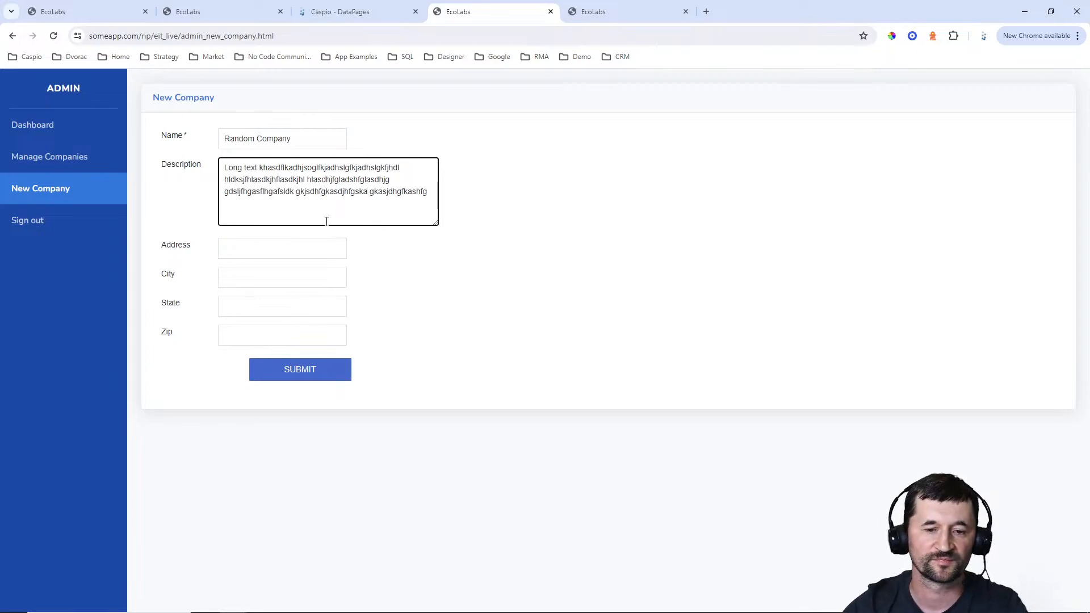
Fill in the new company's street address, city, state and zip code, and submit the form
{"action": "left_click", "coordinate": [326, 250]}
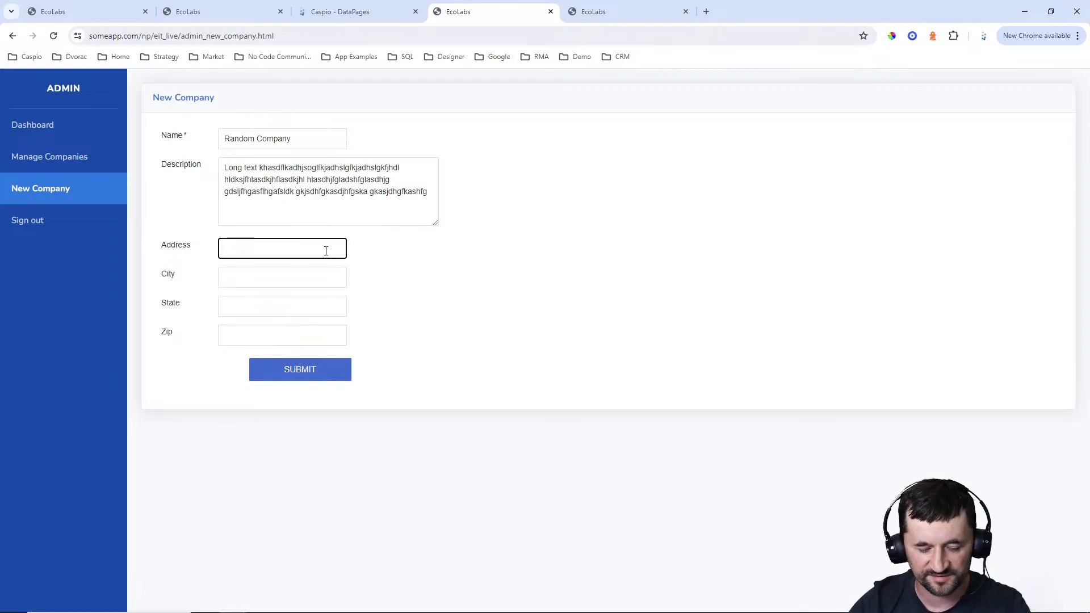
{"action": "type", "text": "123 Address"}
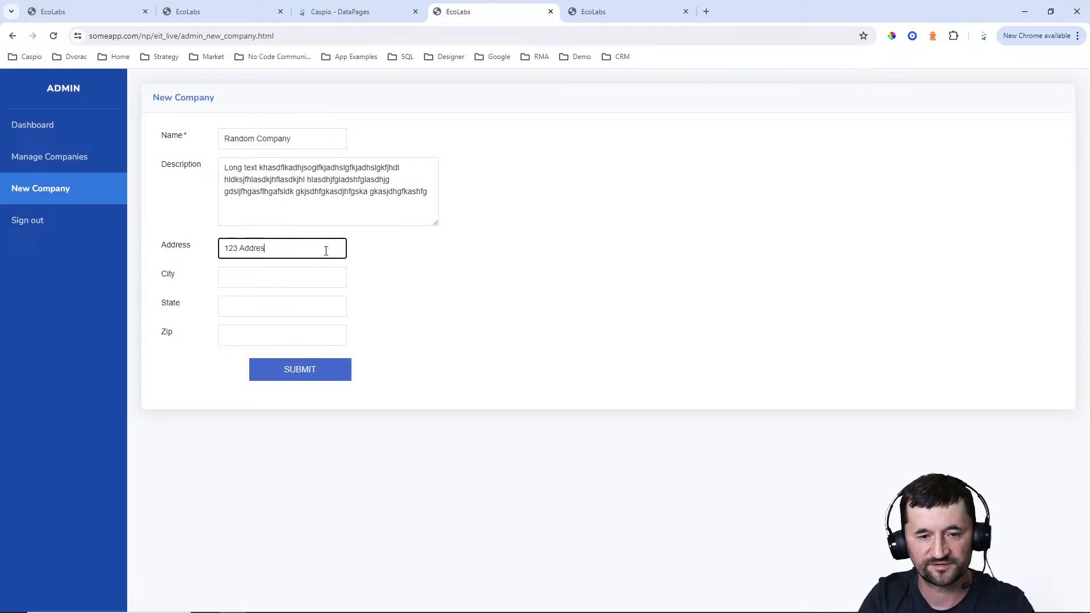
{"action": "key", "text": "Tab"}
{"action": "type", "text": "City Name"}
{"action": "key", "text": "Tab"}
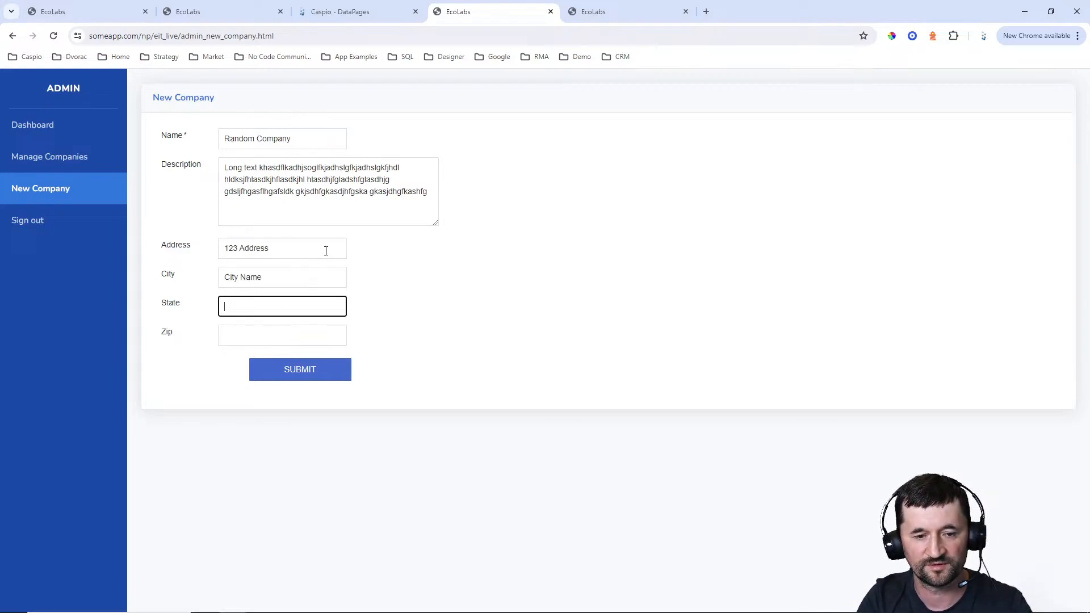
{"action": "type", "text": "New York"}
{"action": "key", "text": "Tab"}
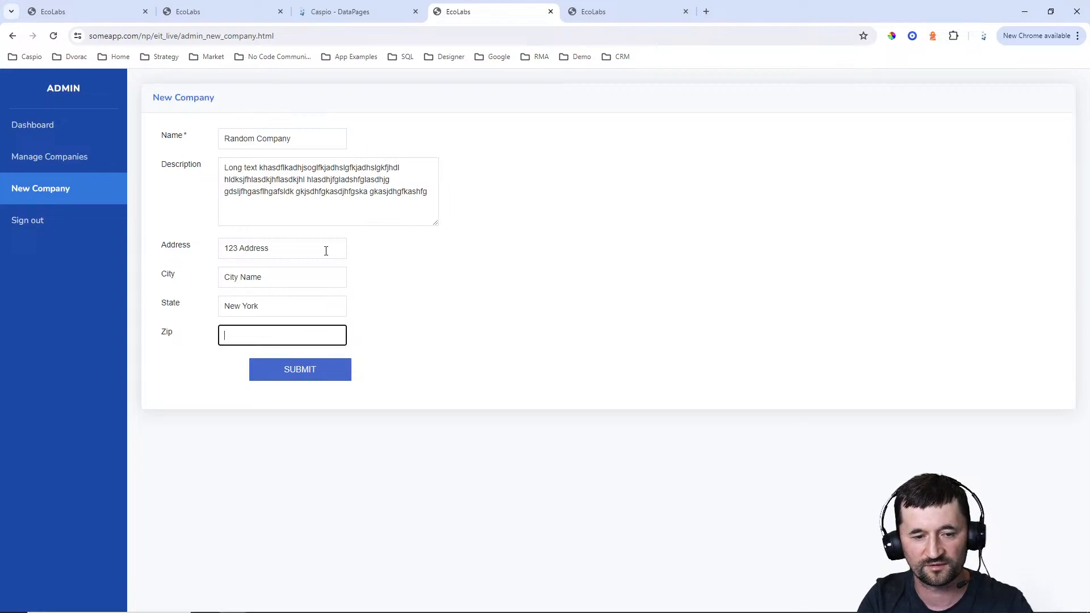
{"action": "type", "text": "98765"}
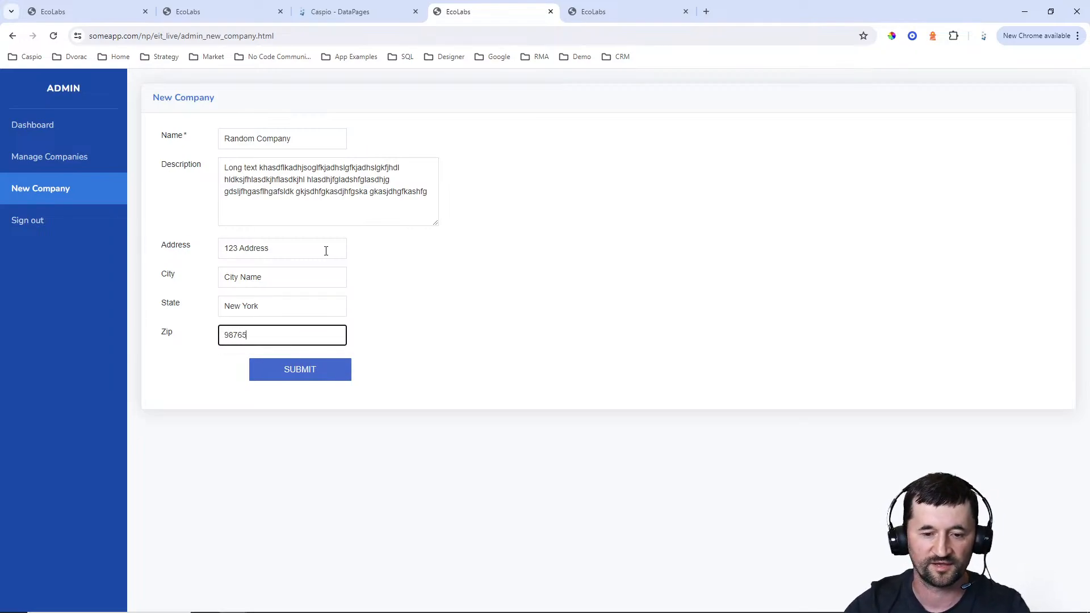
{"action": "left_click", "coordinate": [326, 369]}
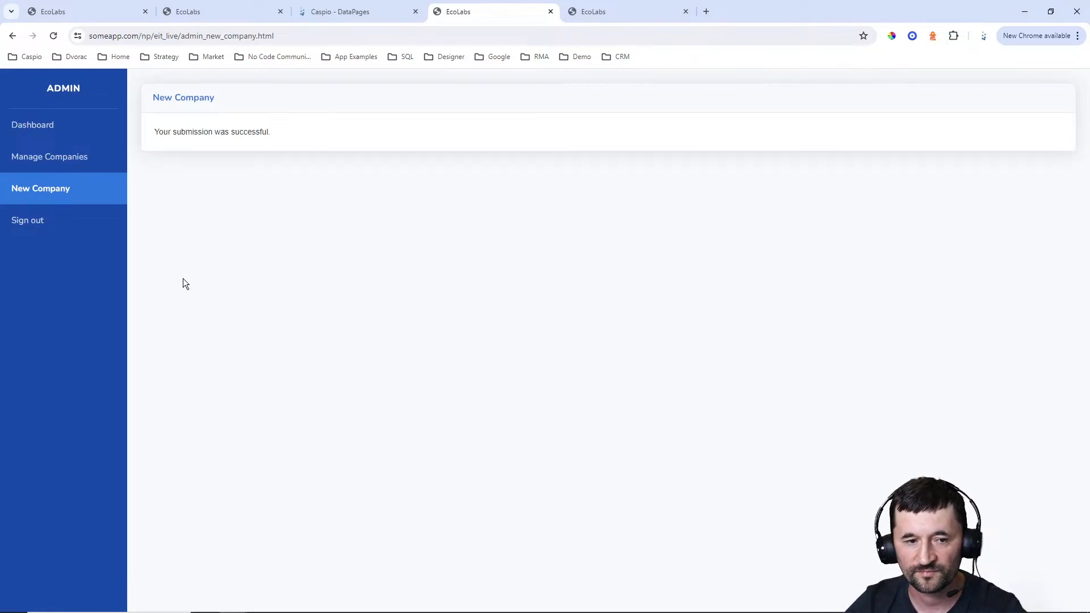
Check Random Company in the Manage Companies report by expanding and collapsing its long description
{"action": "left_click", "coordinate": [51, 161]}
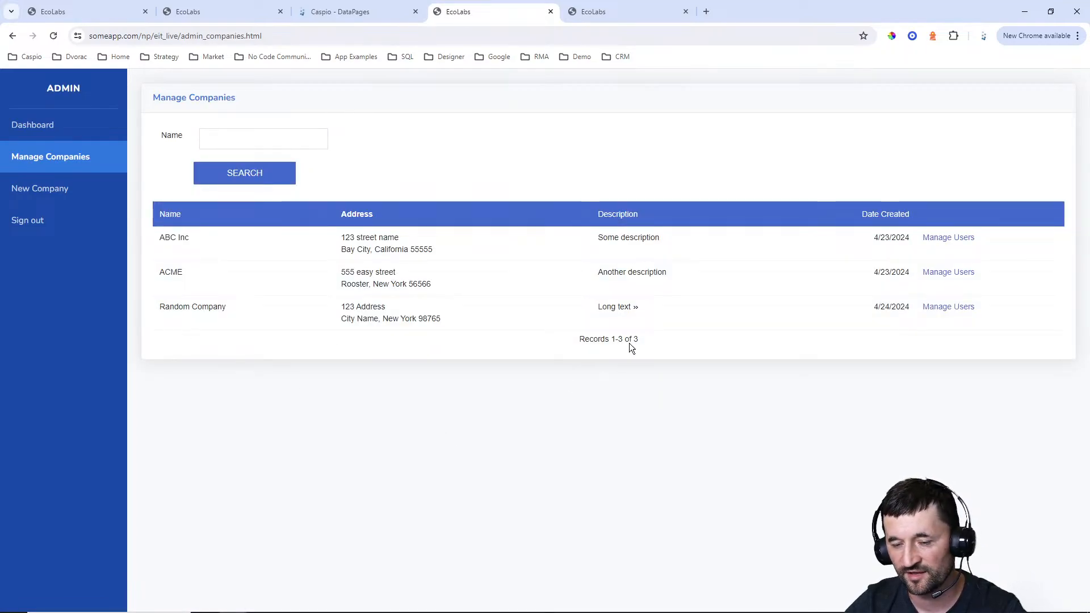
{"action": "left_click", "coordinate": [636, 308]}
{"action": "left_click", "coordinate": [636, 308]}
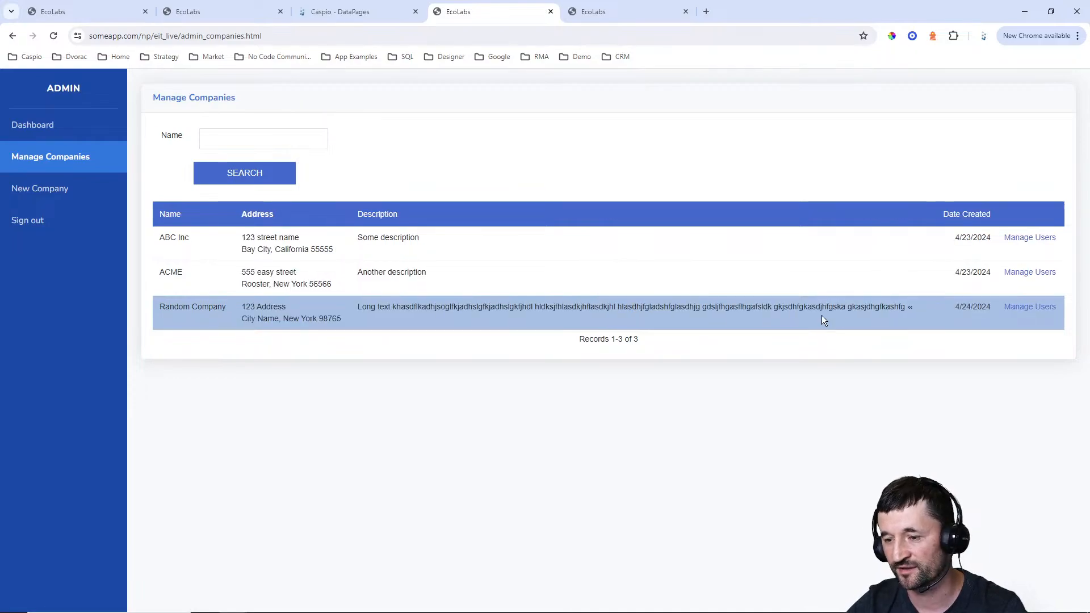
{"action": "left_click", "coordinate": [909, 309]}
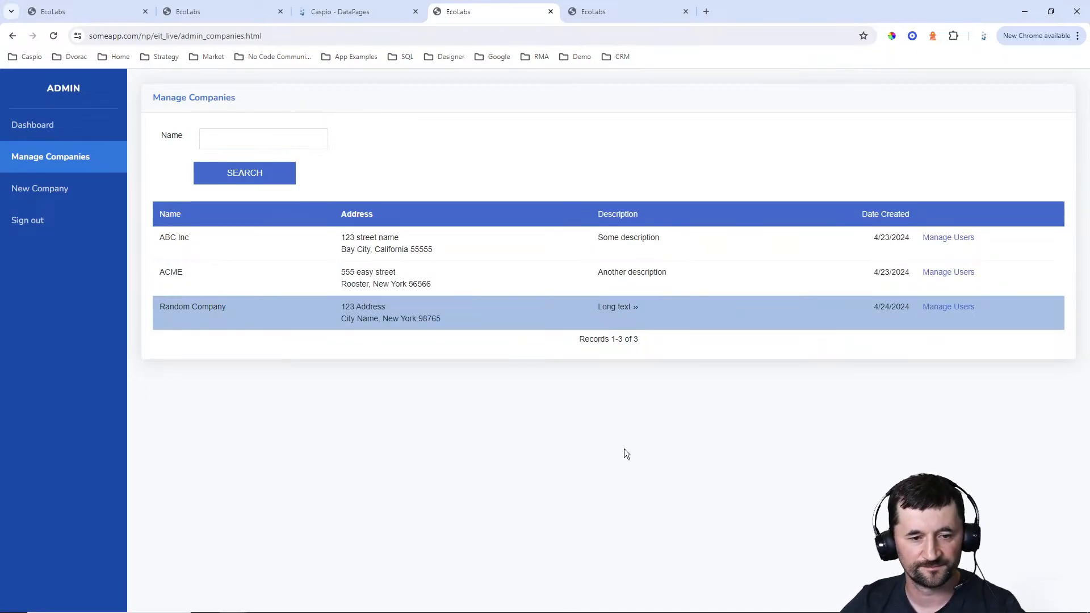
Open the Manage Users link of ABC Inc and examine the cid parameter in the page URL
{"action": "left_click", "coordinate": [948, 238]}
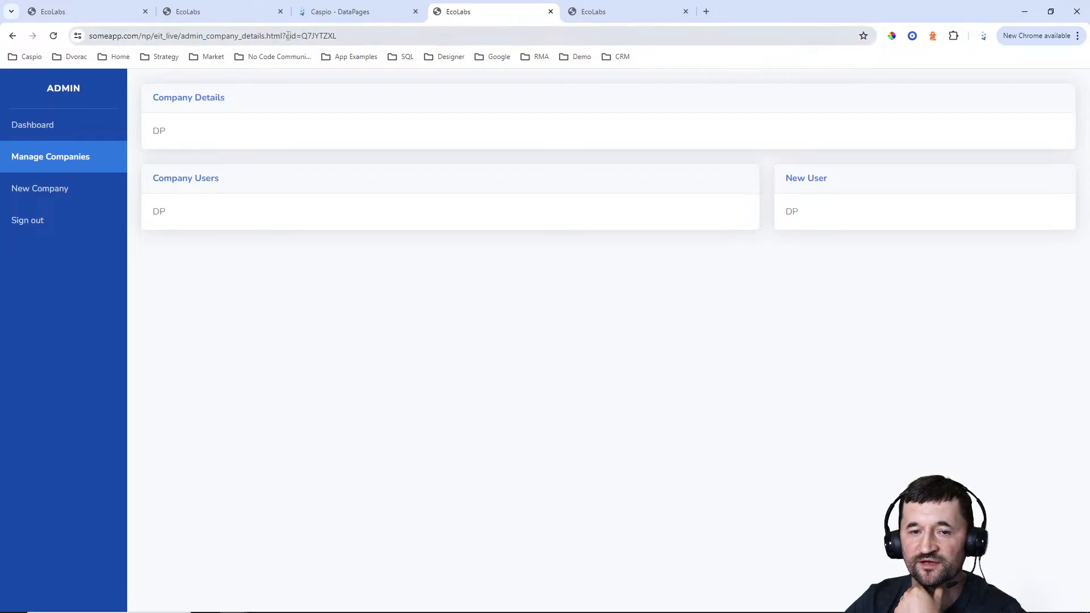
{"action": "left_click_drag", "start_coordinate": [288, 36], "coordinate": [363, 36]}
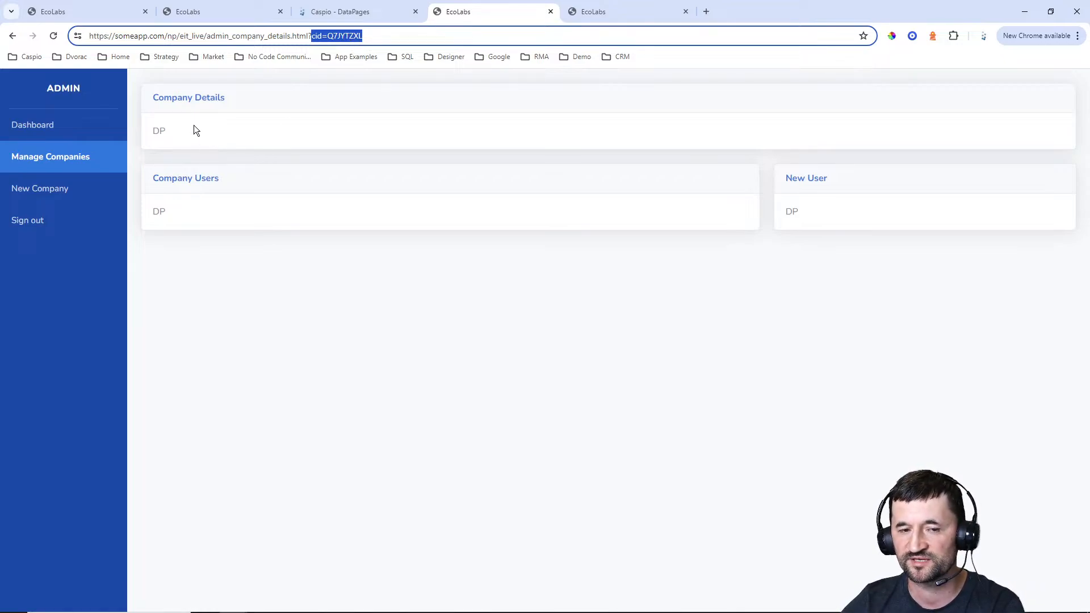
Switch to Caspio and start a new DataPage of the Details report type in the Admin folder
{"action": "left_click", "coordinate": [364, 17]}
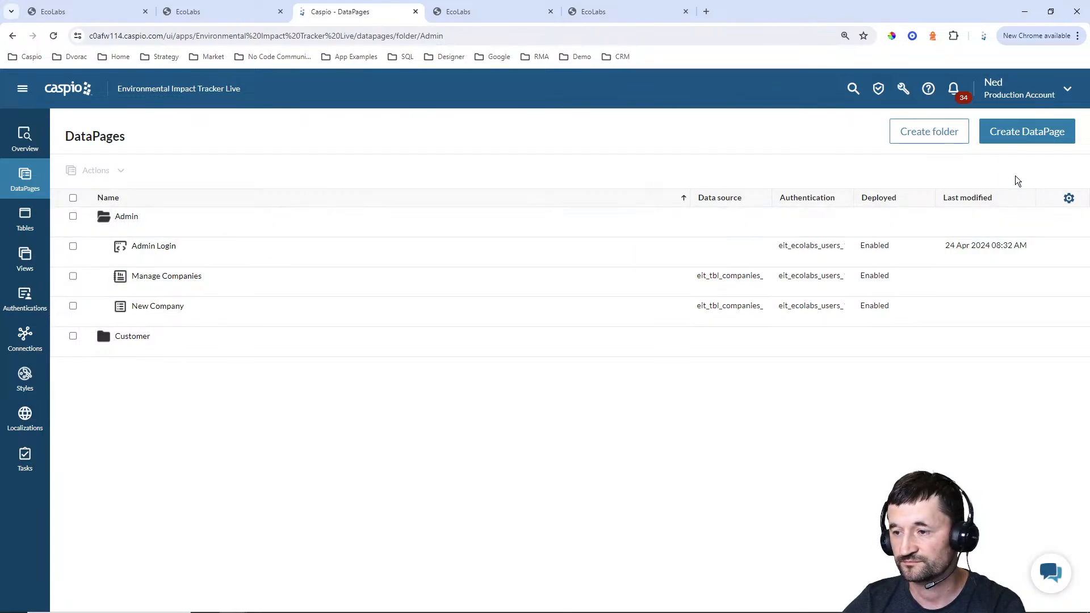
{"action": "left_click", "coordinate": [1023, 143]}
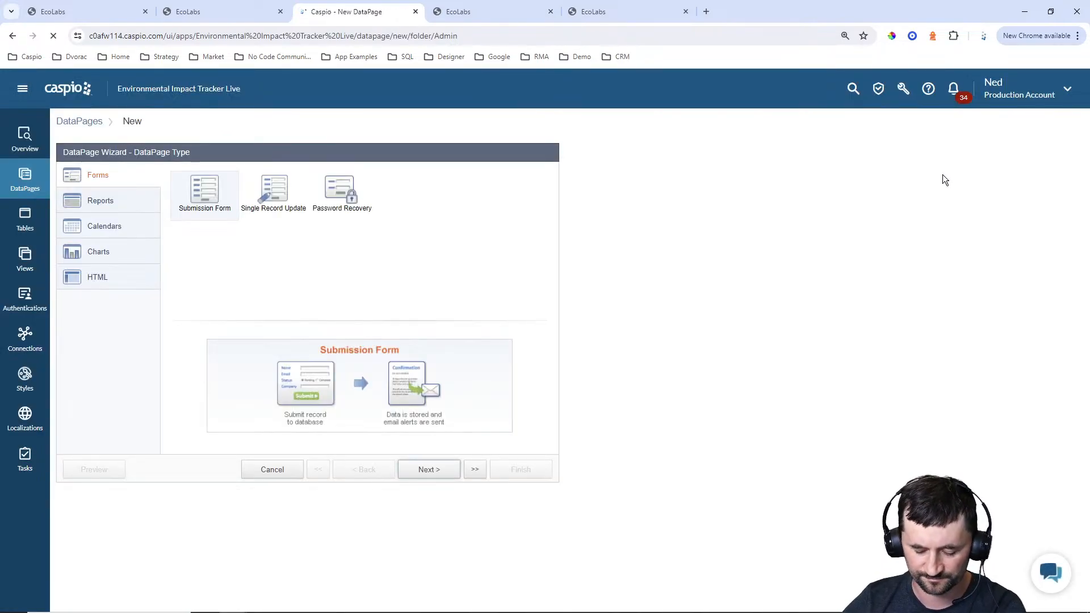
{"action": "left_click", "coordinate": [114, 200]}
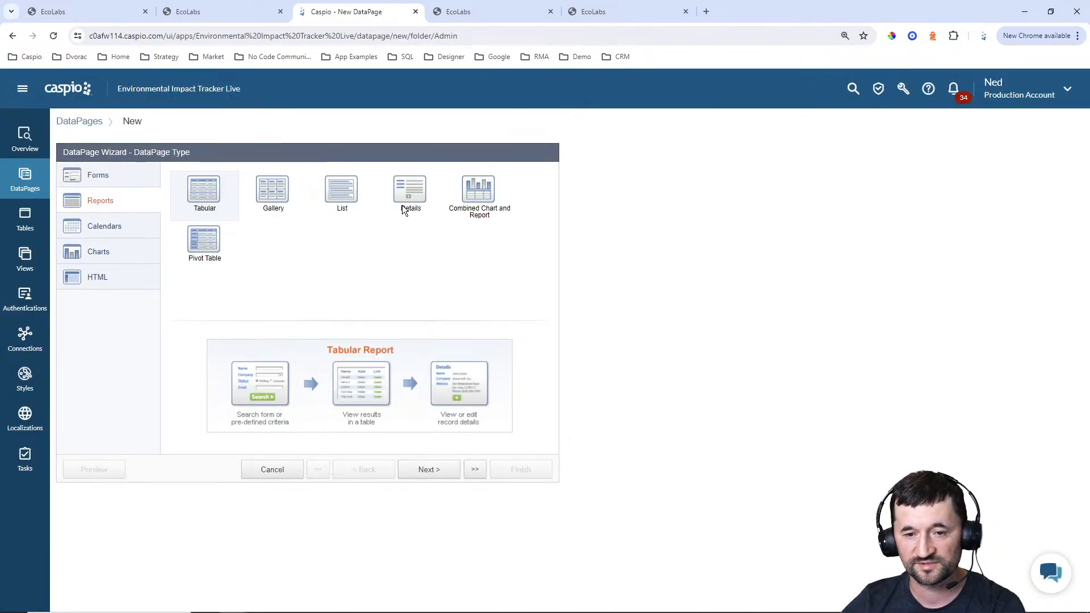
{"action": "left_click", "coordinate": [410, 193]}
{"action": "left_click", "coordinate": [440, 470]}
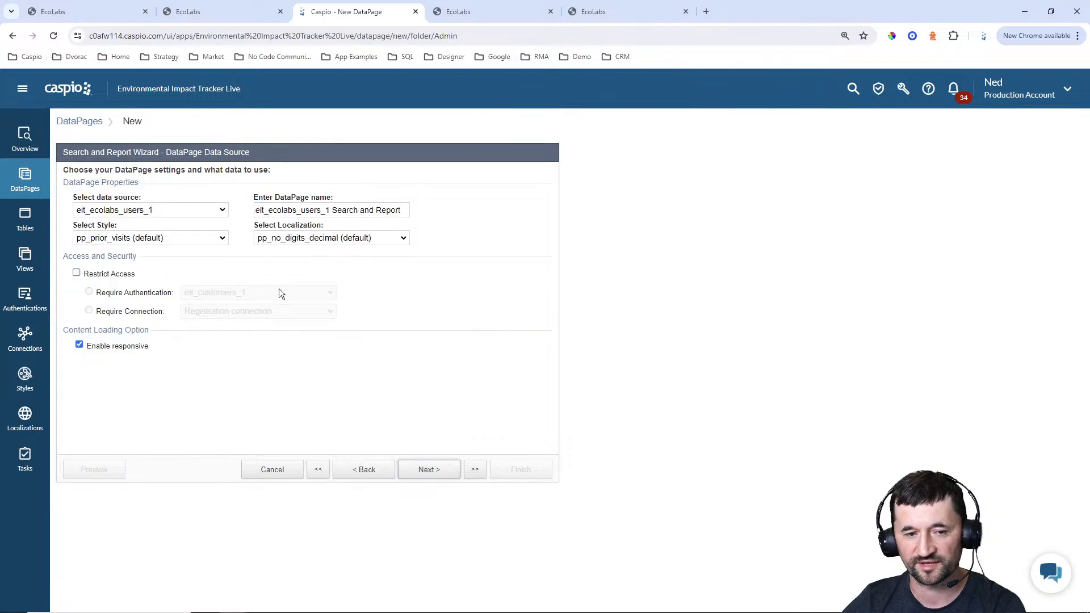
Choose eit_tbl_companies_1 as the data source and name the DataPage Company Details
{"action": "left_click", "coordinate": [186, 209]}
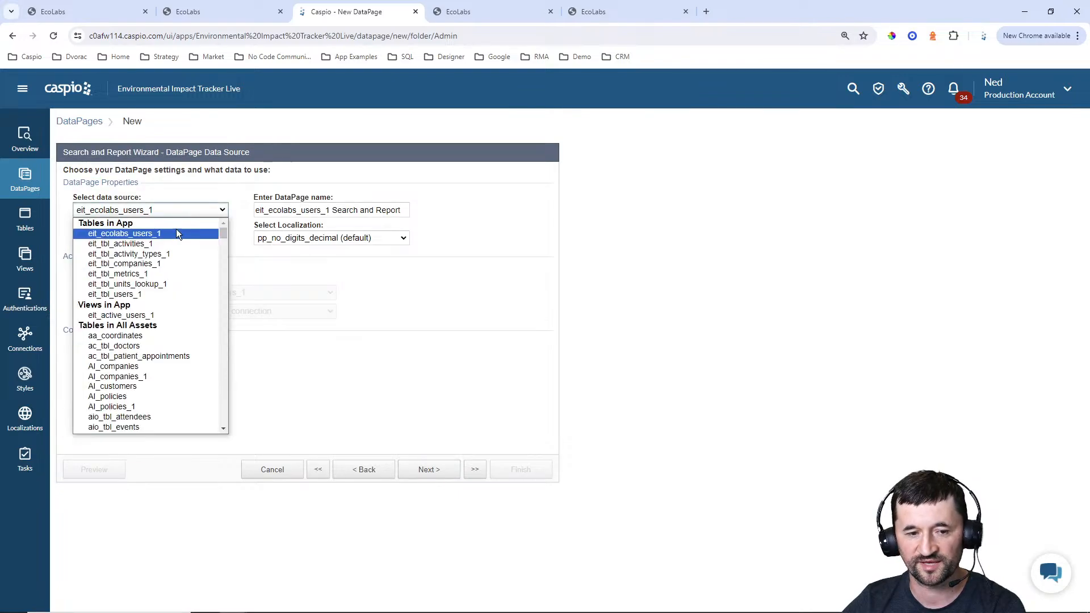
{"action": "left_click", "coordinate": [162, 263]}
{"action": "left_click_drag", "start_coordinate": [405, 210], "coordinate": [197, 213]}
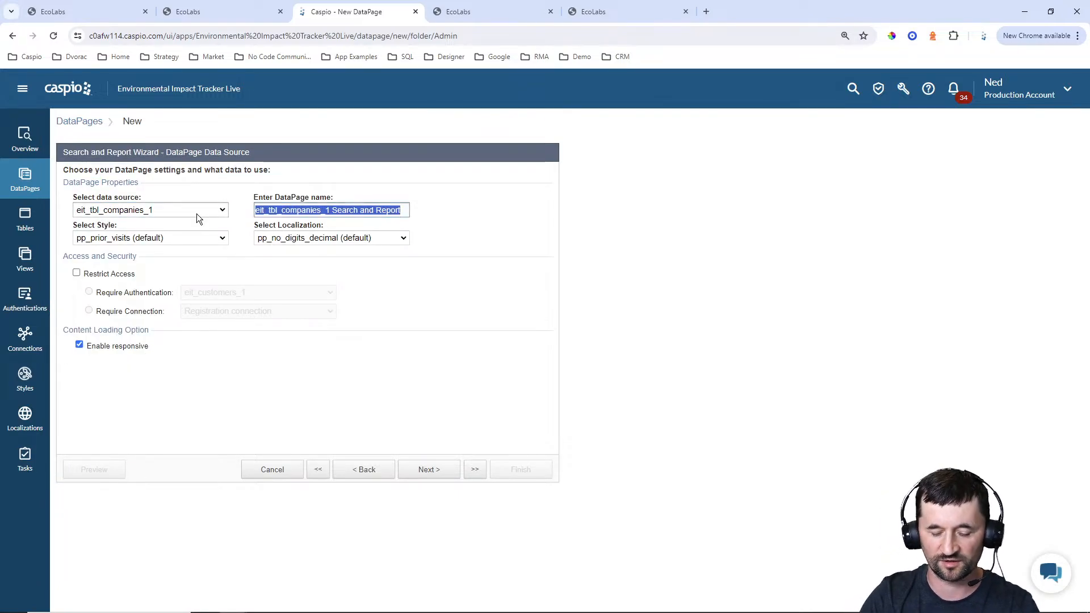
{"action": "type", "text": "COmpa"}
{"action": "key", "text": "BackSpace"}
{"action": "key", "text": "BackSpace"}
{"action": "key", "text": "BackSpace"}
{"action": "key", "text": "BackSpace"}
{"action": "type", "text": "omp"}
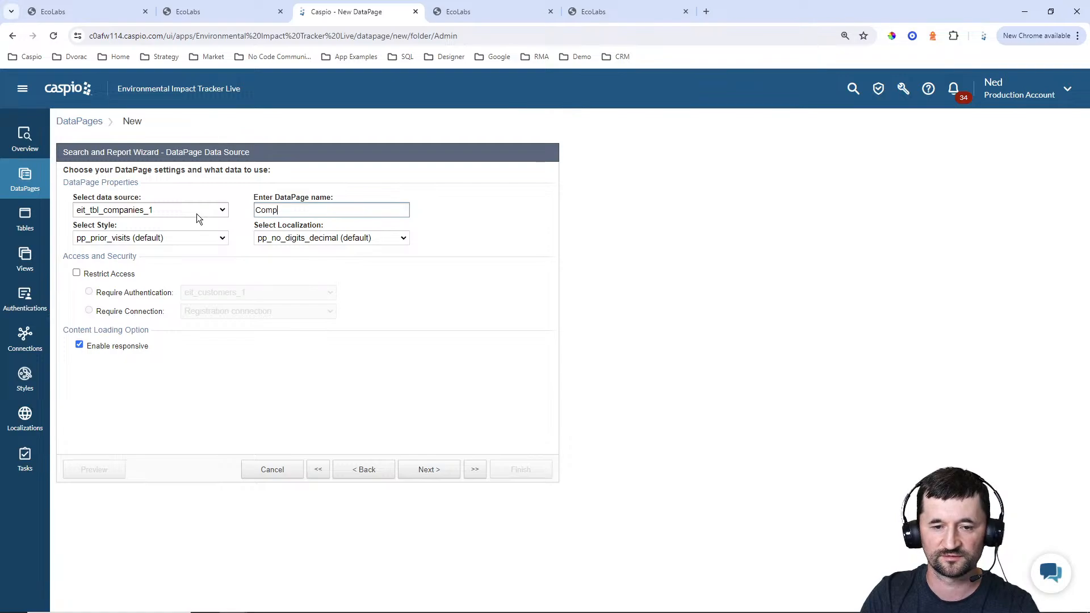
{"action": "type", "text": "any Details"}
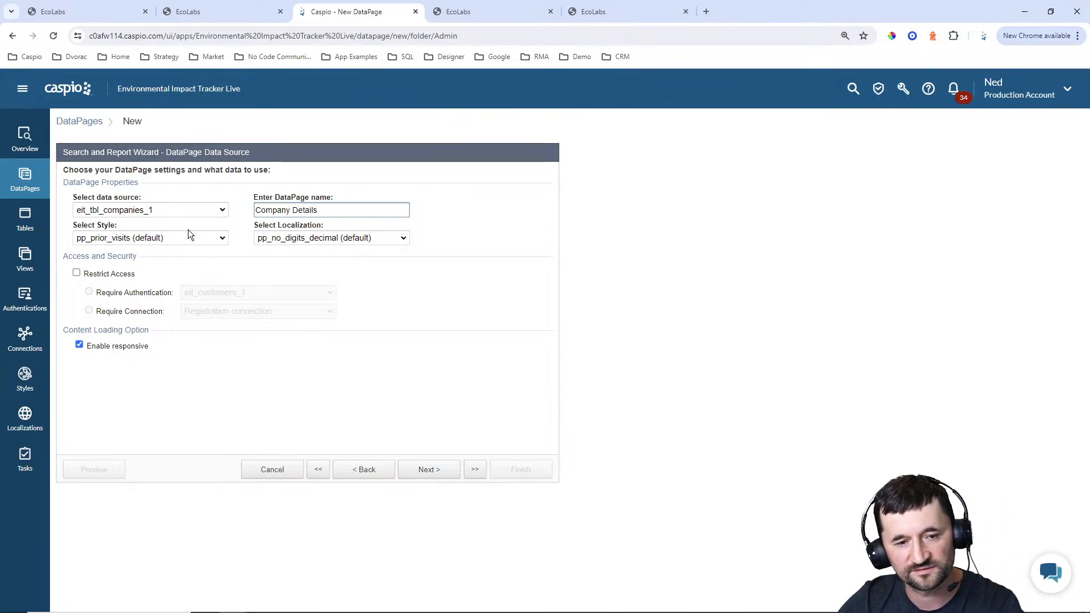
Set the DataPage's style to Blue and its localization to English
{"action": "left_click", "coordinate": [185, 237]}
{"action": "scroll", "coordinate": [143, 291], "scroll_direction": "up", "scroll_amount": 1}
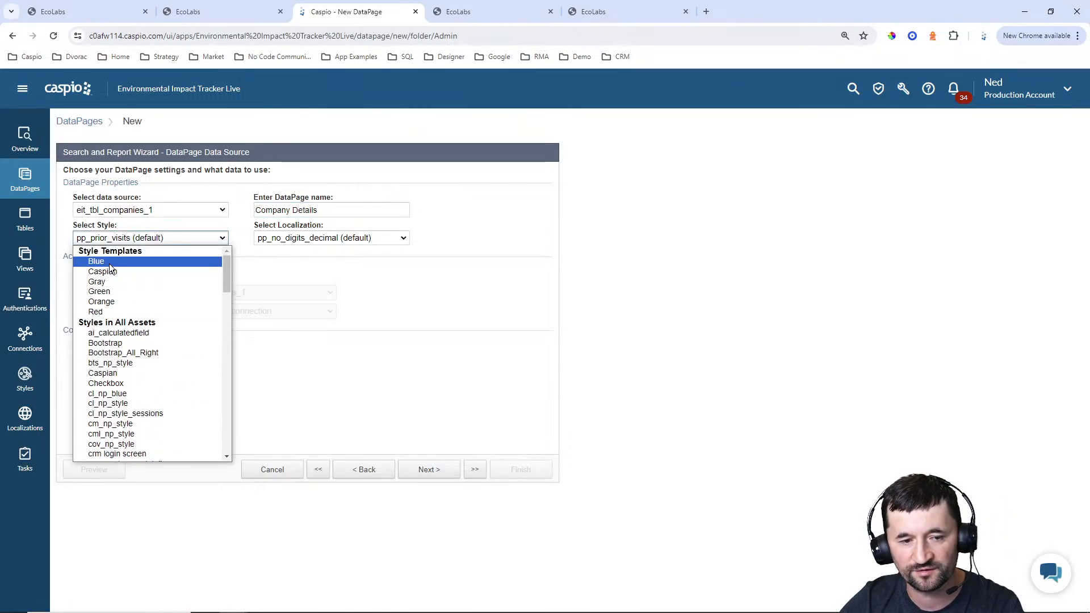
{"action": "left_click", "coordinate": [109, 265]}
{"action": "left_click", "coordinate": [318, 238]}
{"action": "left_click", "coordinate": [282, 283]}
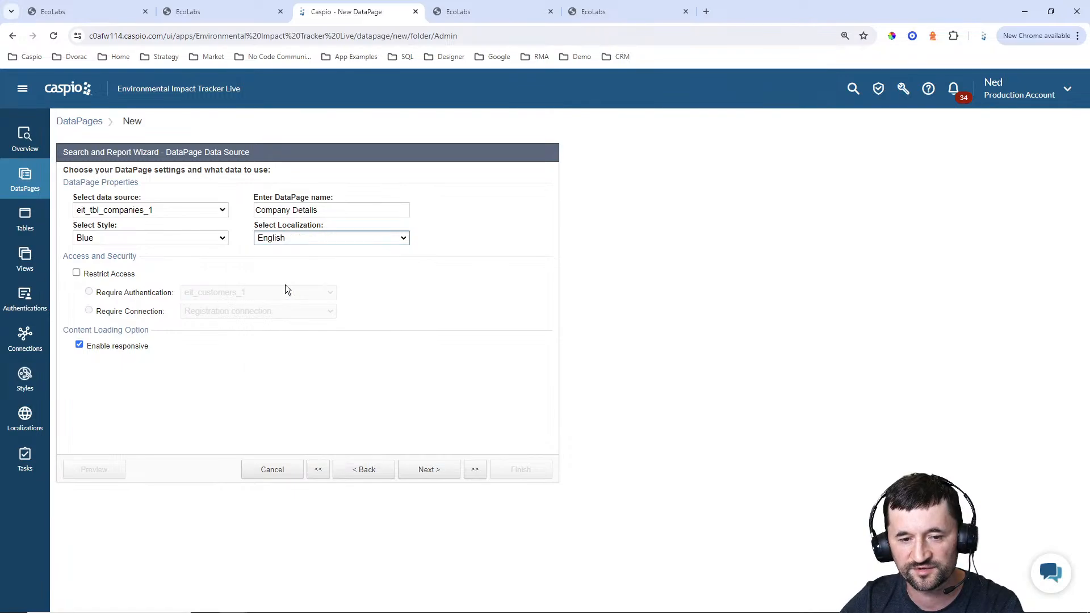
Restrict access with the eit_ecolabs_users_1 authentication and choose to filter data based on pre-defined criteria
{"action": "left_click", "coordinate": [106, 273]}
{"action": "left_click", "coordinate": [192, 292]}
{"action": "left_click", "coordinate": [219, 322]}
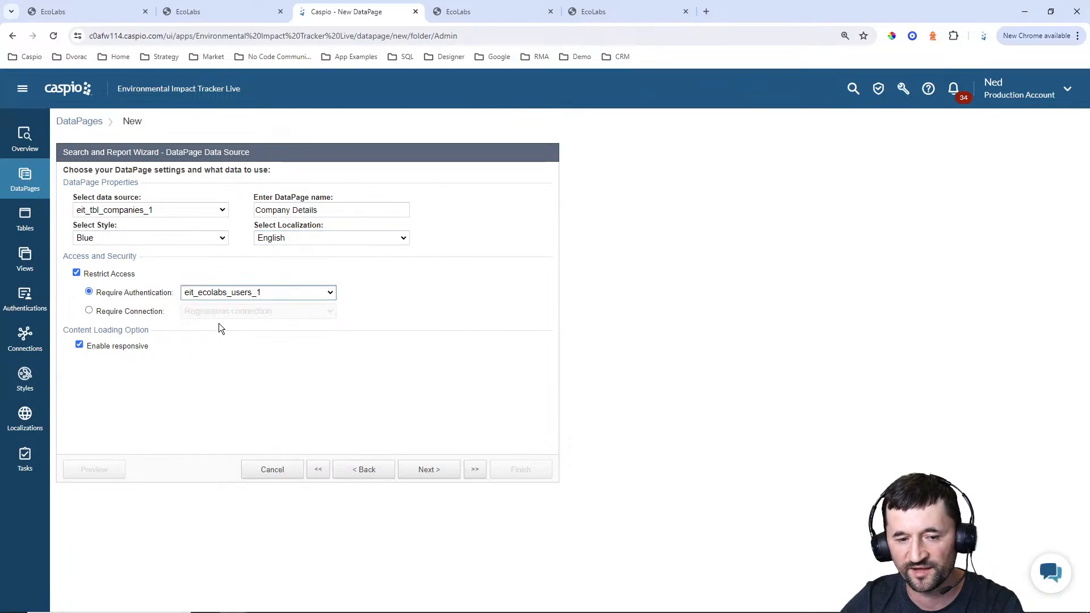
{"action": "left_click", "coordinate": [416, 470]}
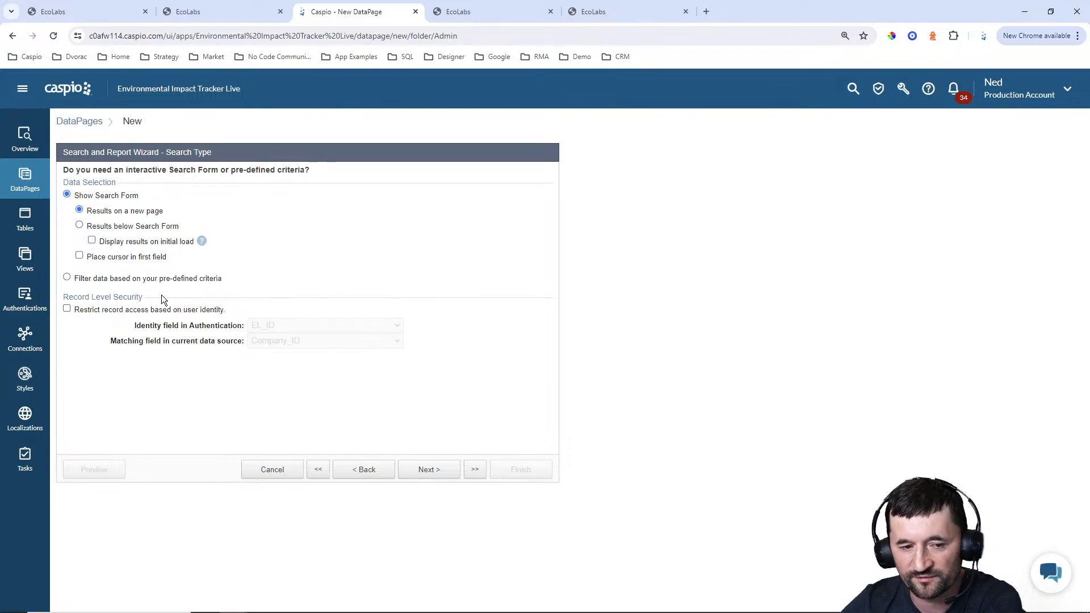
{"action": "left_click", "coordinate": [143, 278]}
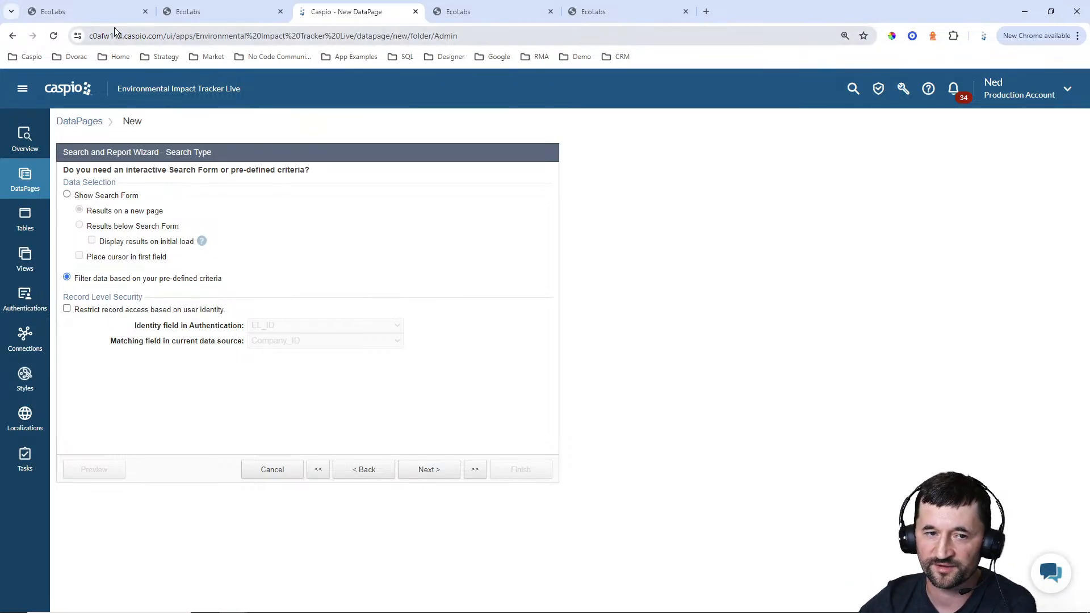
On the EcoLabs site, reopen ABC Inc's details page from Manage Companies to review its link, and return to Caspio
{"action": "left_click", "coordinate": [450, 11]}
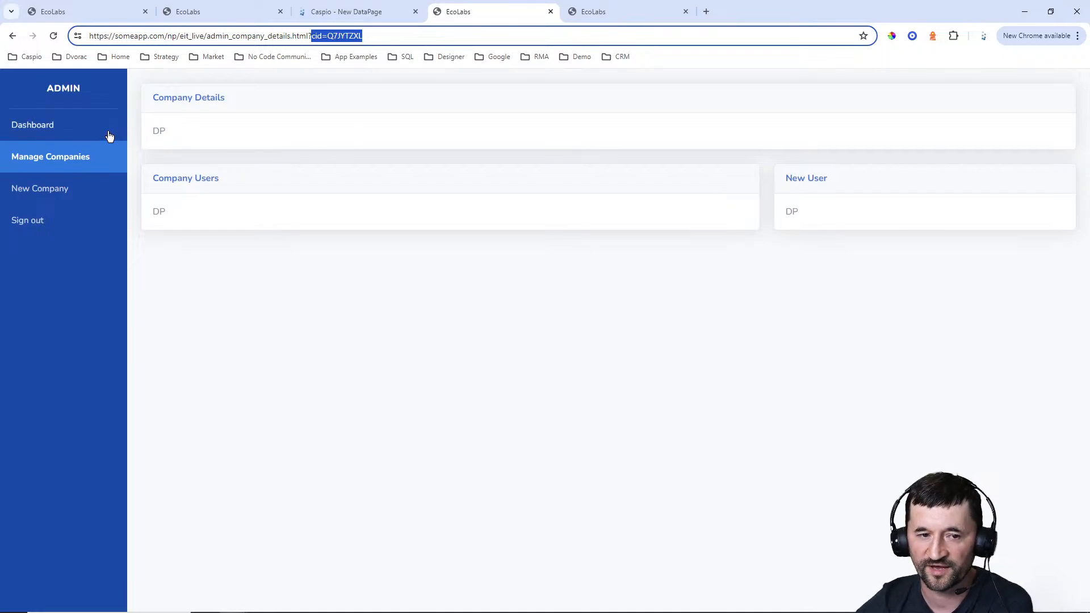
{"action": "left_click", "coordinate": [93, 161]}
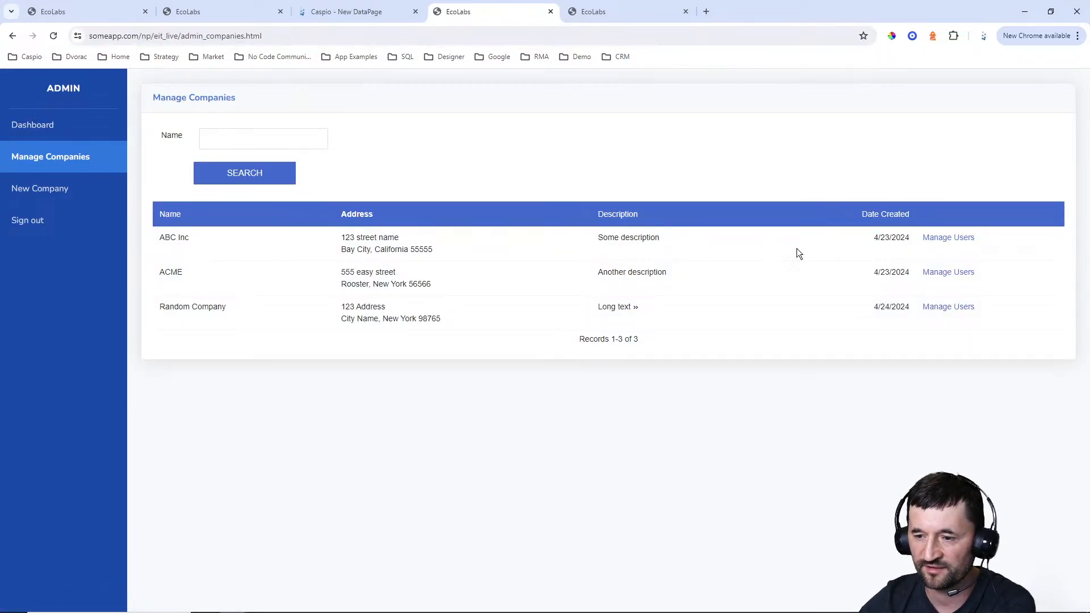
{"action": "left_click", "coordinate": [944, 238]}
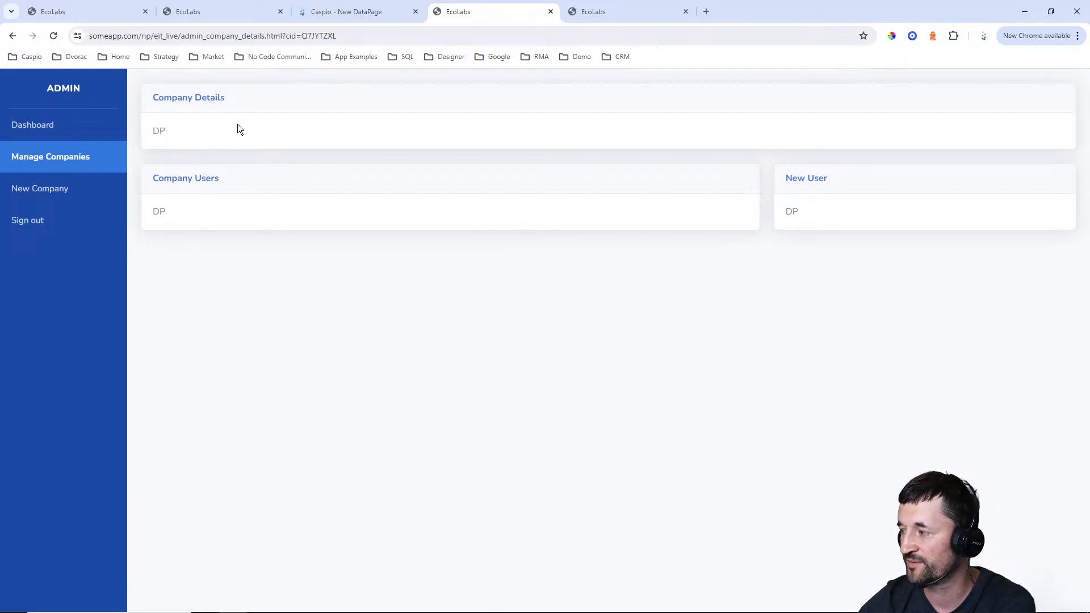
{"action": "left_click", "coordinate": [340, 12]}
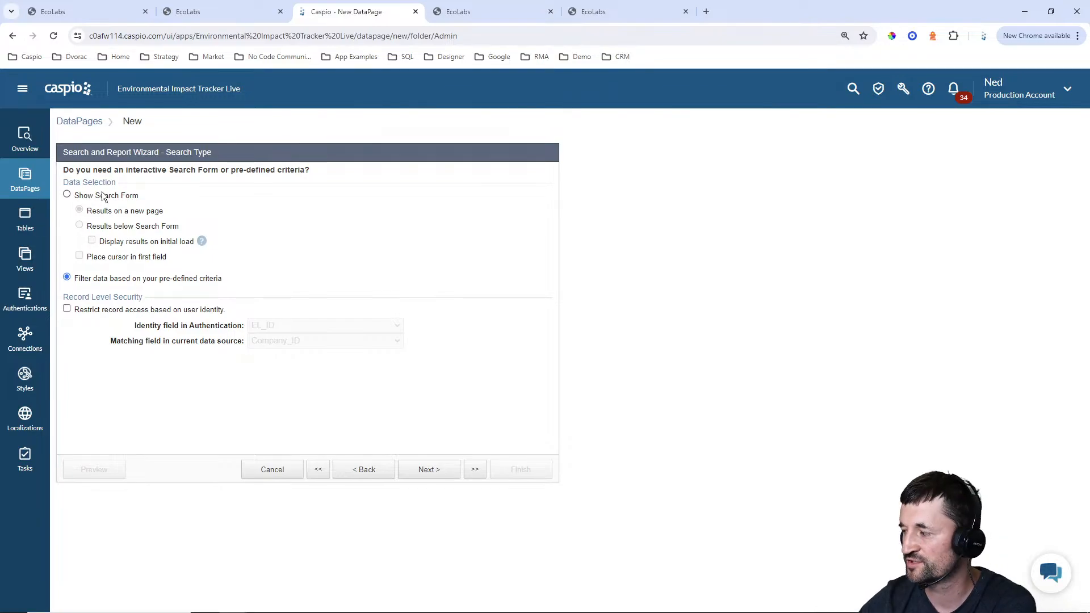
Select Company_ID as the filtering field and continue to its criteria configuration
{"action": "left_click", "coordinate": [419, 477]}
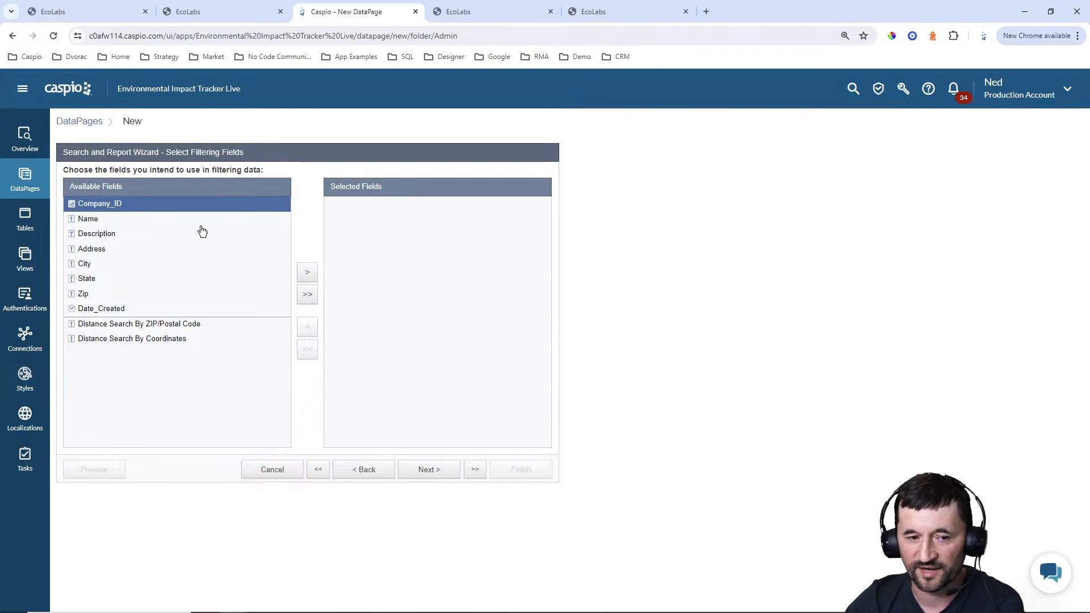
{"action": "left_click", "coordinate": [307, 273]}
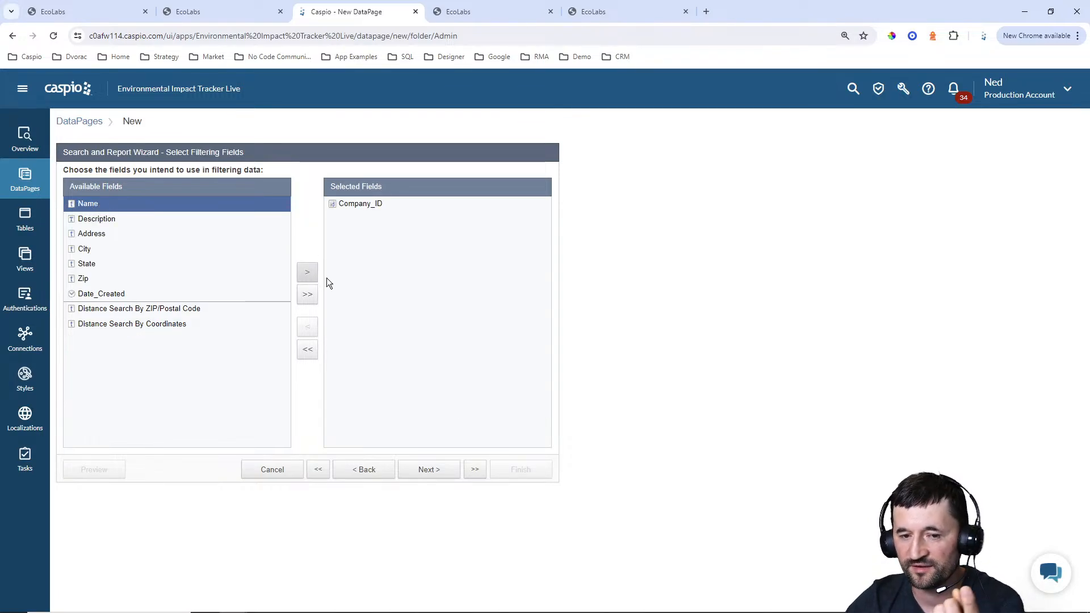
{"action": "left_click", "coordinate": [427, 469]}
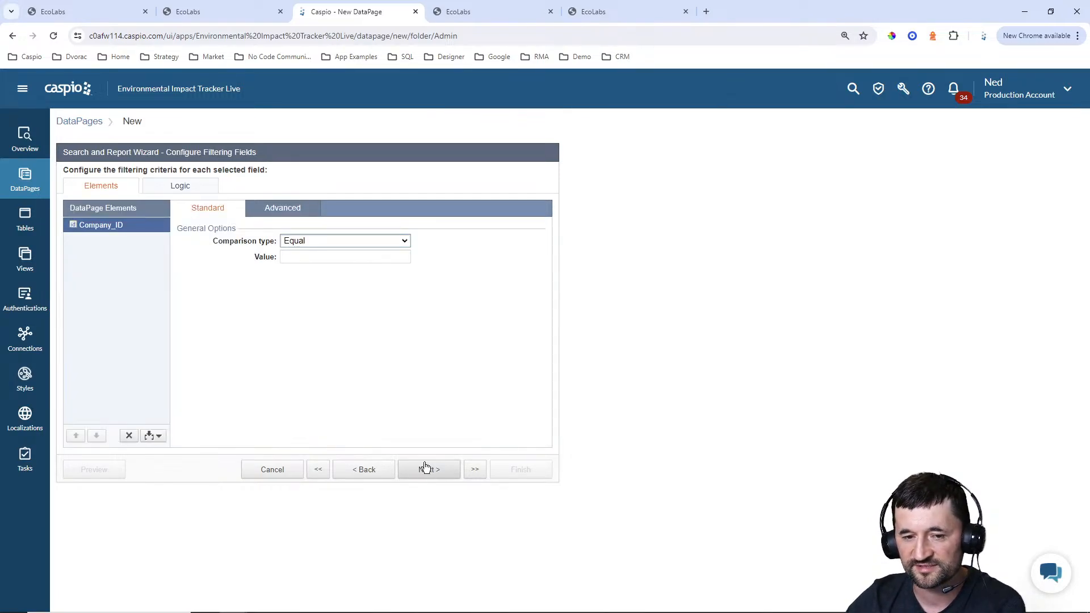
{"action": "left_click", "coordinate": [279, 215]}
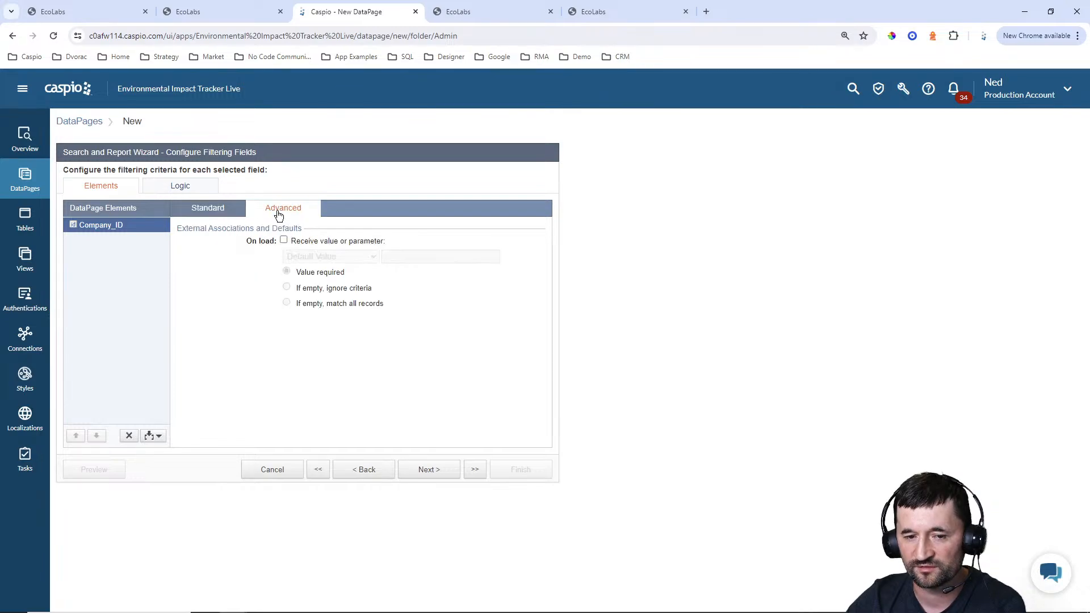
{"action": "left_click", "coordinate": [308, 245]}
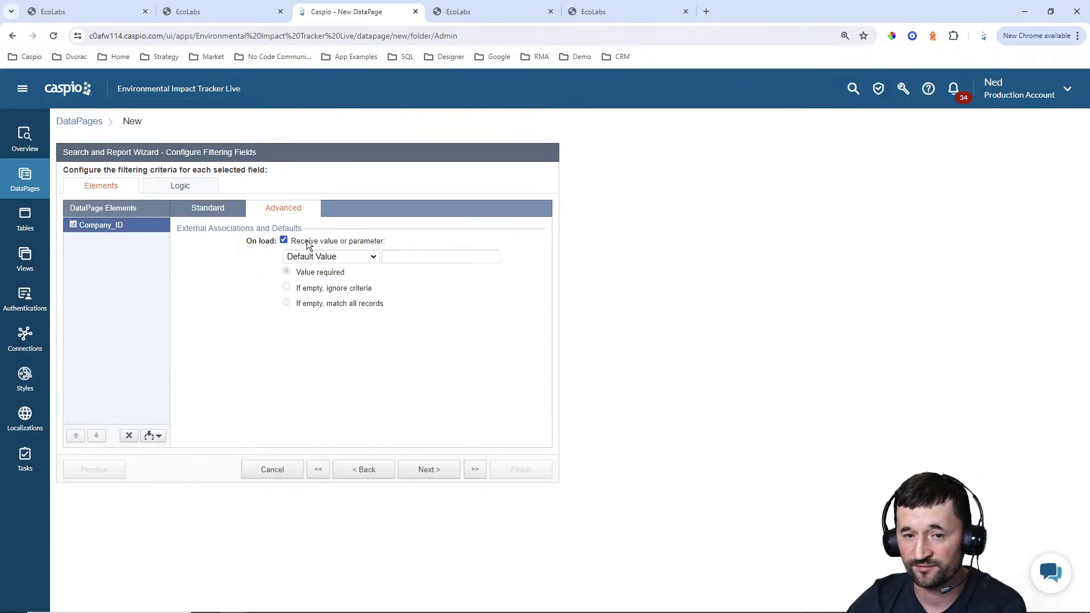
{"action": "left_click", "coordinate": [313, 256]}
{"action": "left_click", "coordinate": [317, 290]}
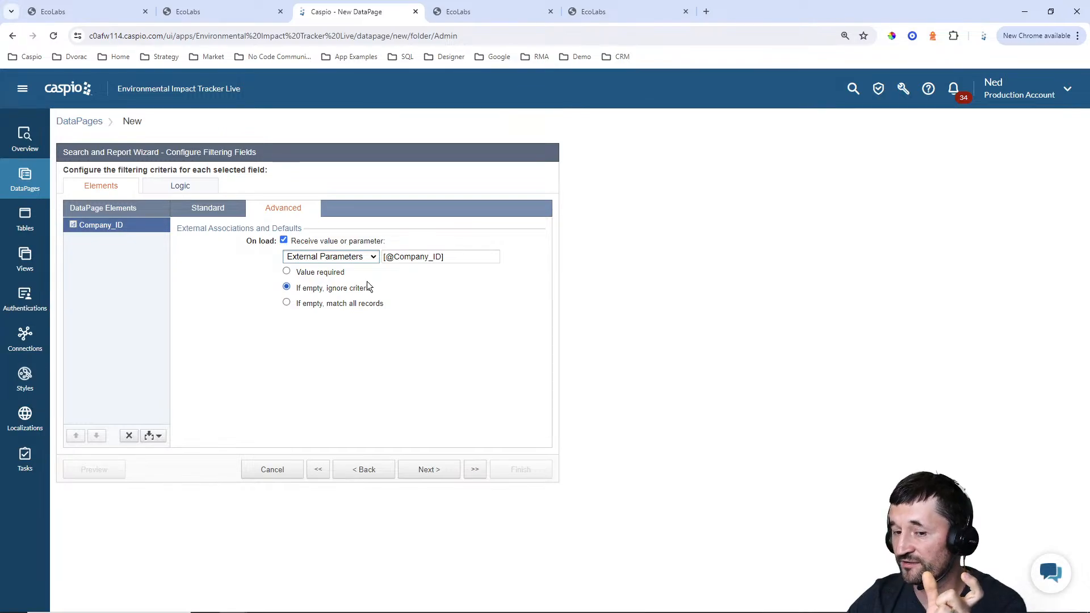
{"action": "left_click_drag", "start_coordinate": [394, 257], "coordinate": [442, 256]}
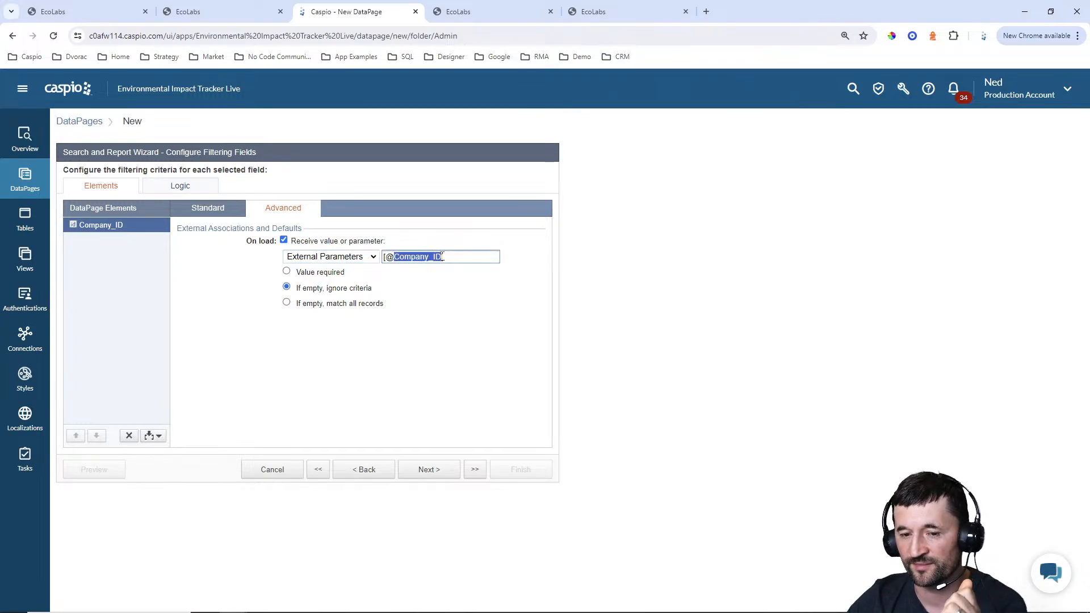
{"action": "type", "text": "cid"}
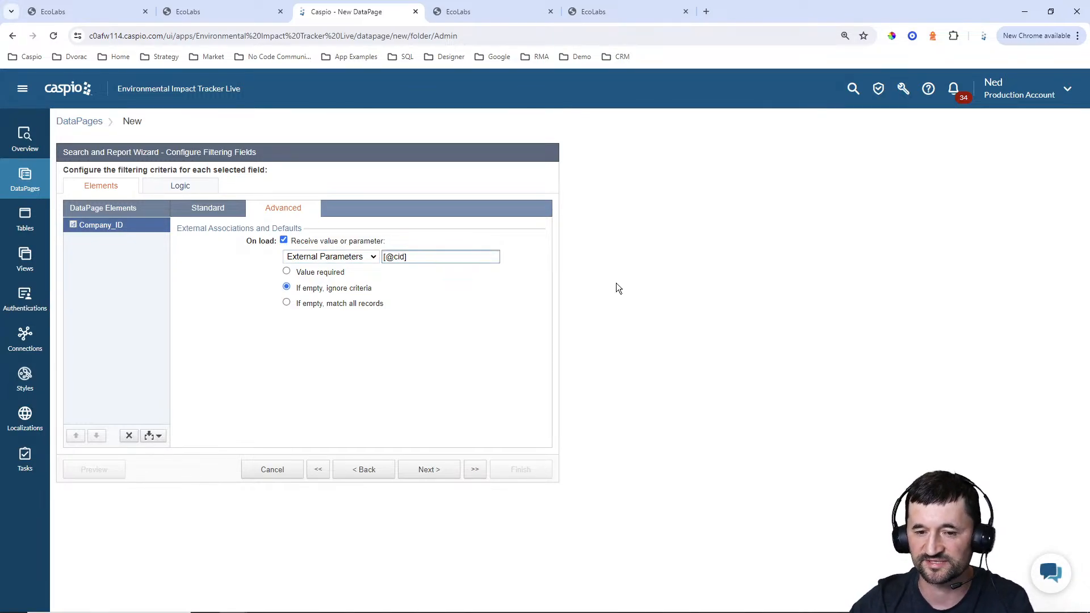
{"action": "left_click", "coordinate": [326, 273]}
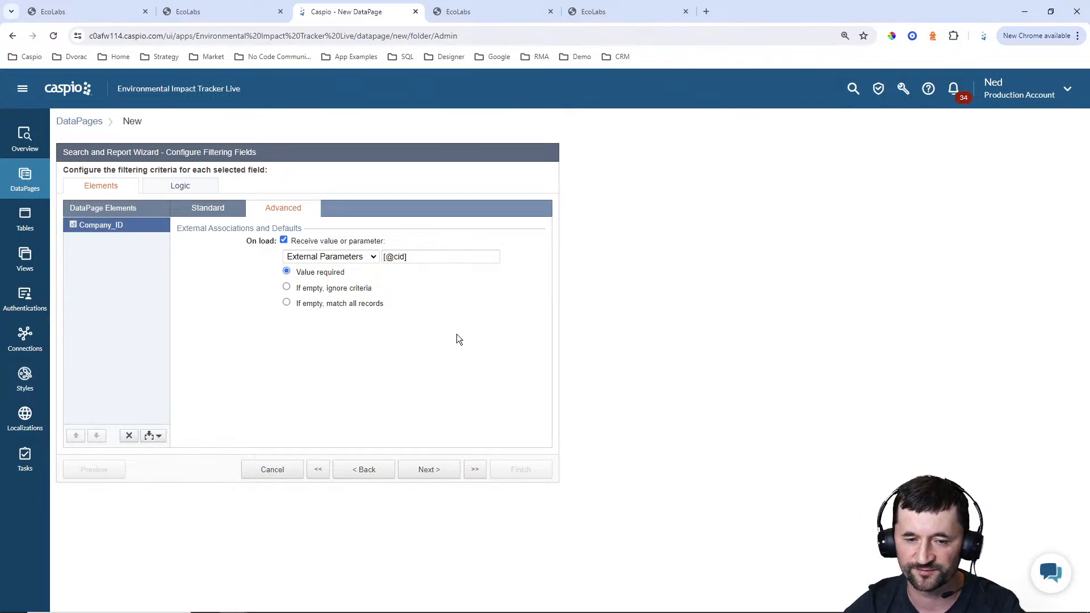
Follow ABC Inc's Manage Users link on the EcoLabs site and compare the URL's cid value with Caspio's parameter setting
{"action": "left_click", "coordinate": [498, 7]}
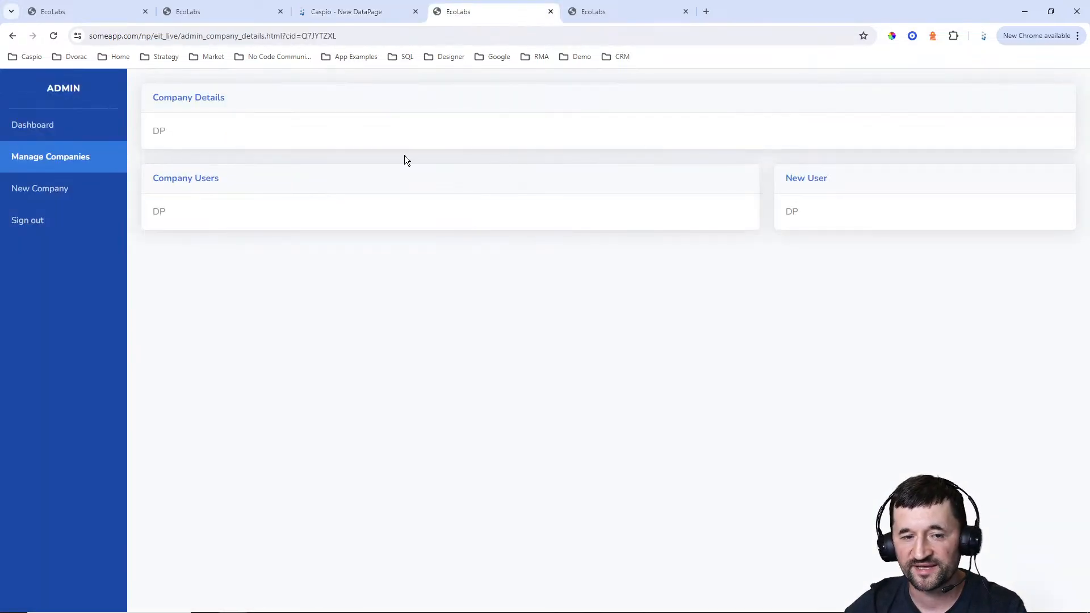
{"action": "left_click", "coordinate": [24, 162]}
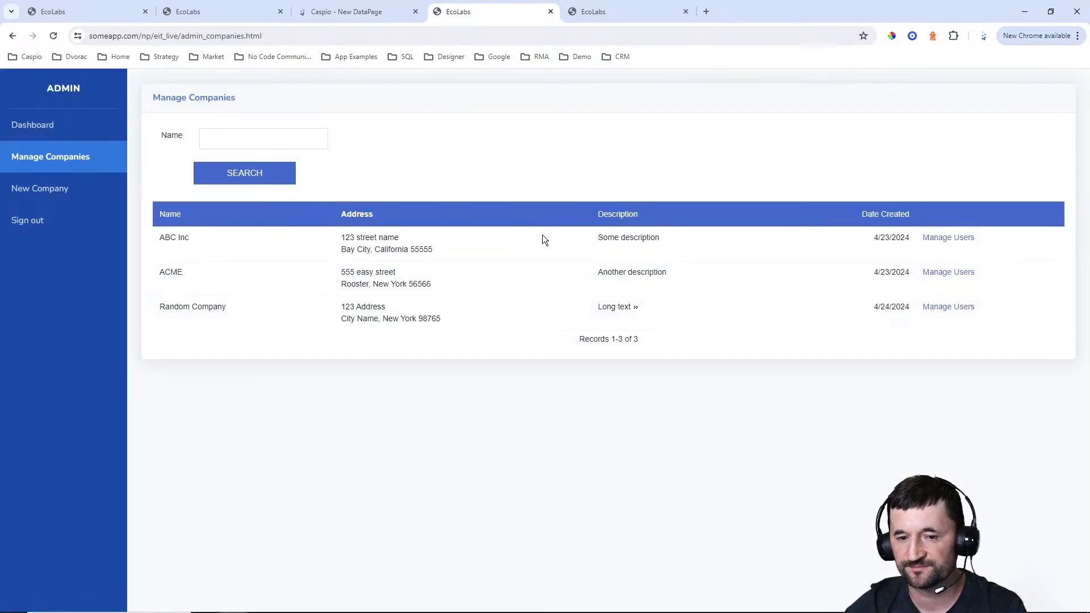
{"action": "left_click", "coordinate": [954, 238]}
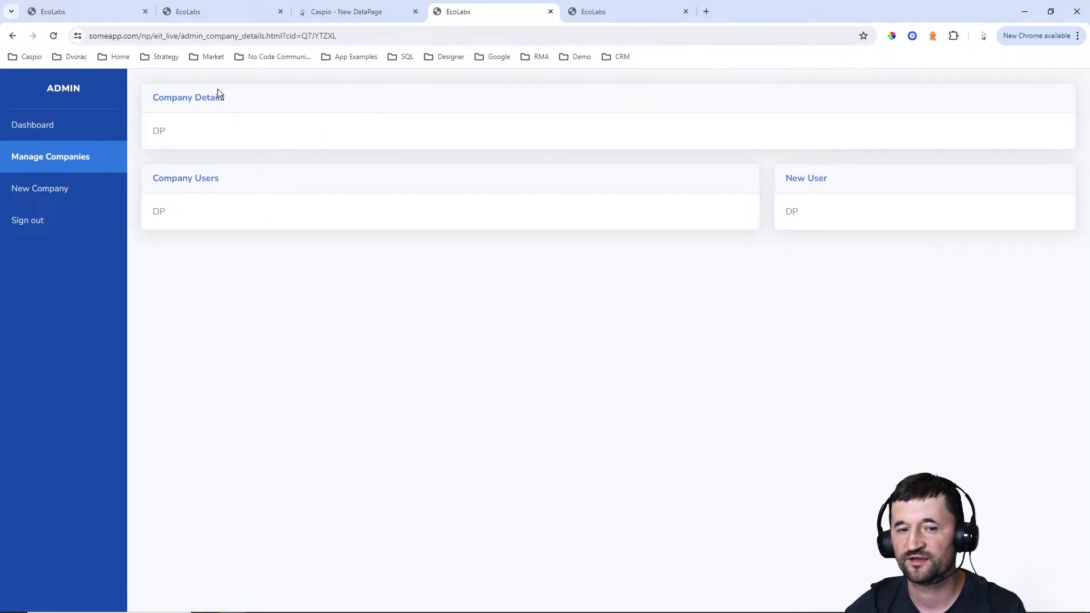
{"action": "double_click", "coordinate": [333, 36]}
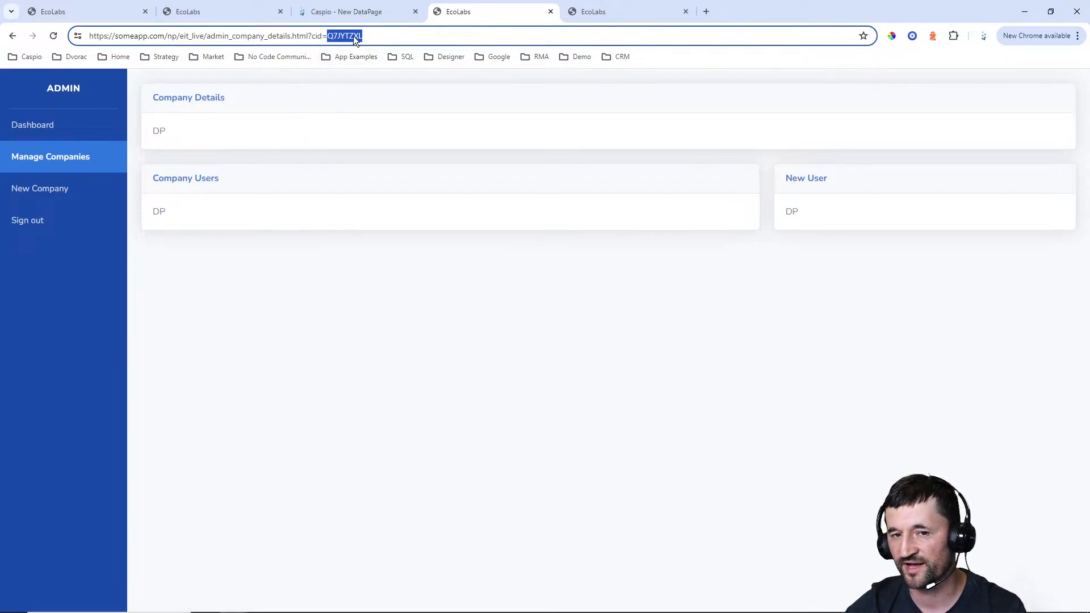
{"action": "left_click", "coordinate": [346, 11]}
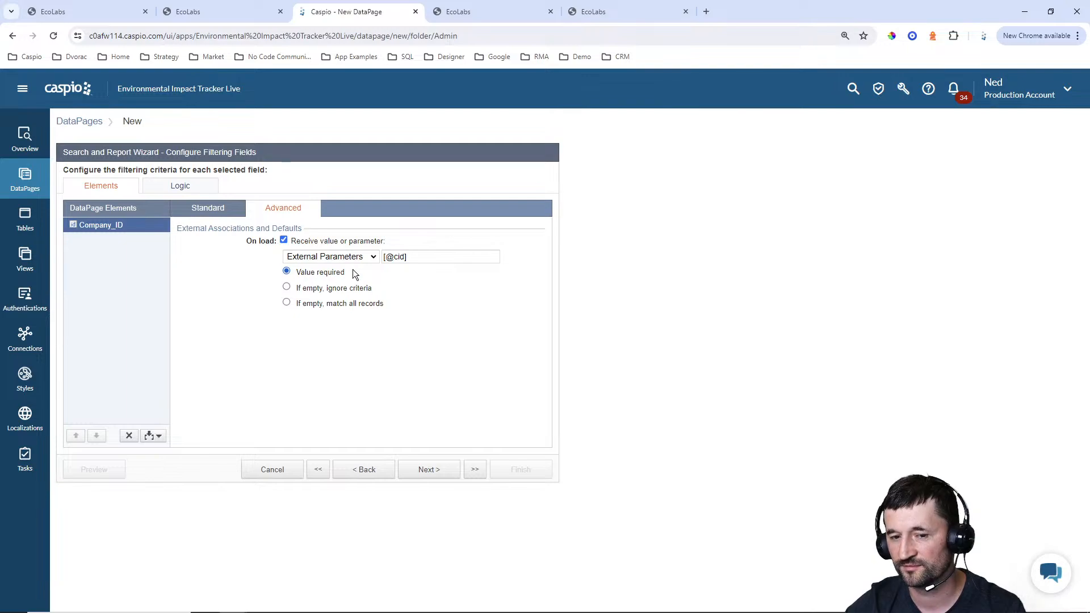
{"action": "left_click", "coordinate": [386, 256]}
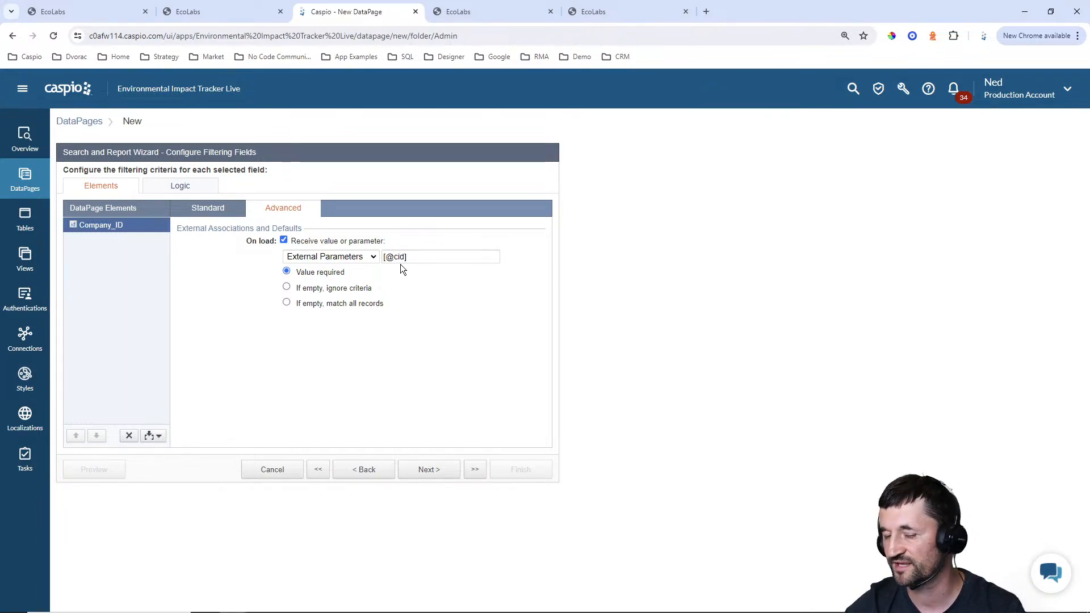
Add Name, Description, Address, City, State, Zip and Date_Created to the details page fields, leaving out Company_ID
{"action": "left_click", "coordinate": [434, 471]}
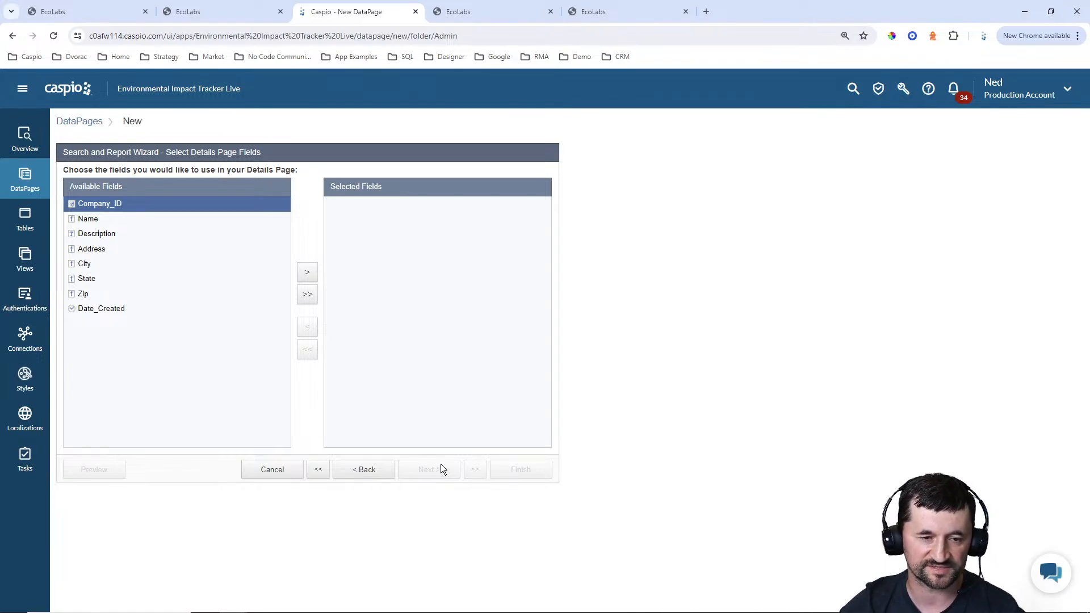
{"action": "left_click", "coordinate": [107, 220]}
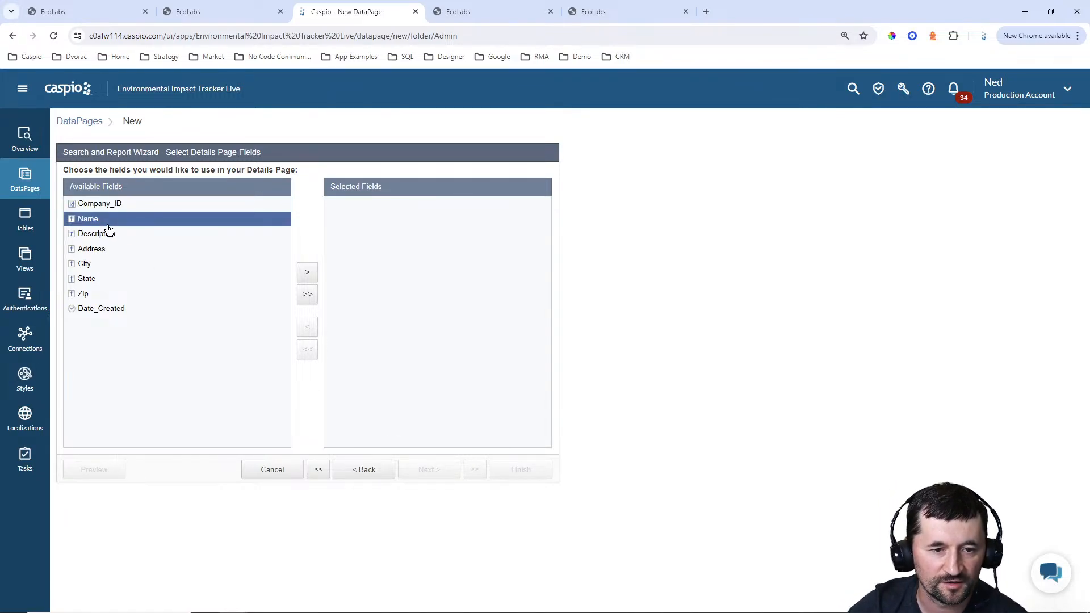
{"action": "left_click", "coordinate": [312, 278]}
{"action": "left_click", "coordinate": [312, 280]}
{"action": "left_click", "coordinate": [313, 280]}
{"action": "left_click", "coordinate": [313, 279]}
{"action": "left_click", "coordinate": [313, 279]}
{"action": "left_click", "coordinate": [313, 279]}
{"action": "left_click", "coordinate": [313, 280]}
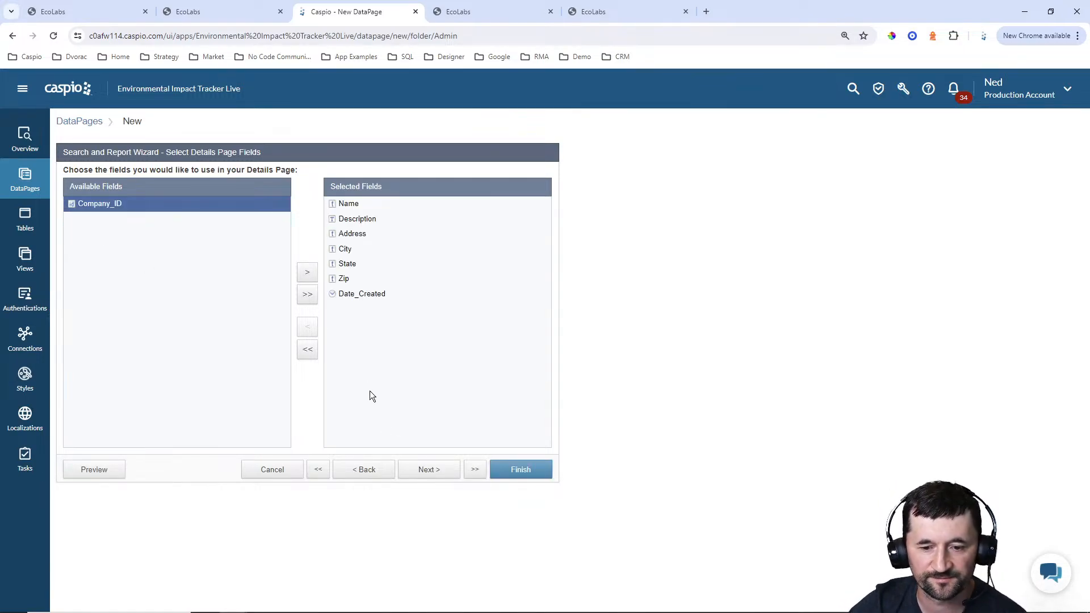
Make Name a text field and Description a text area on the details page, and finish the Company Details DataPage
{"action": "left_click", "coordinate": [423, 466]}
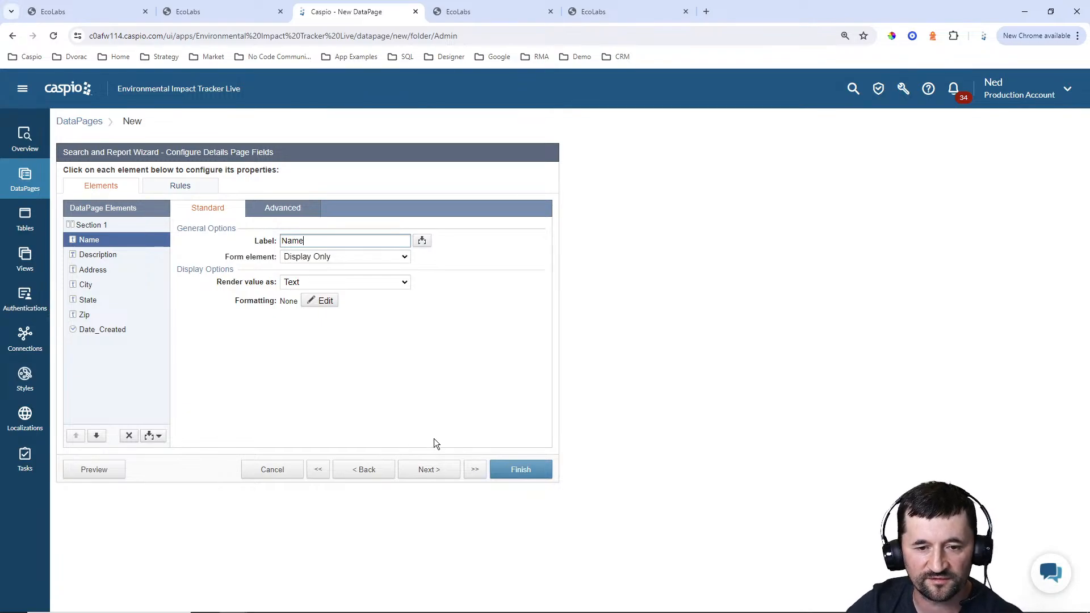
{"action": "left_click", "coordinate": [318, 259]}
{"action": "left_click", "coordinate": [309, 349]}
{"action": "left_click", "coordinate": [161, 257]}
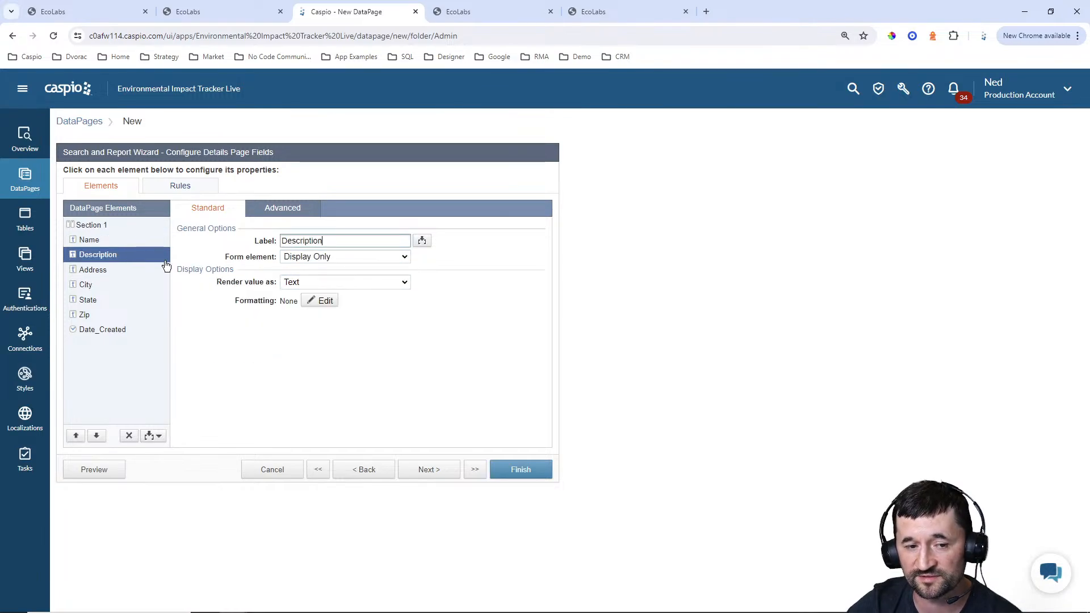
{"action": "left_click", "coordinate": [345, 257]}
{"action": "left_click", "coordinate": [341, 291]}
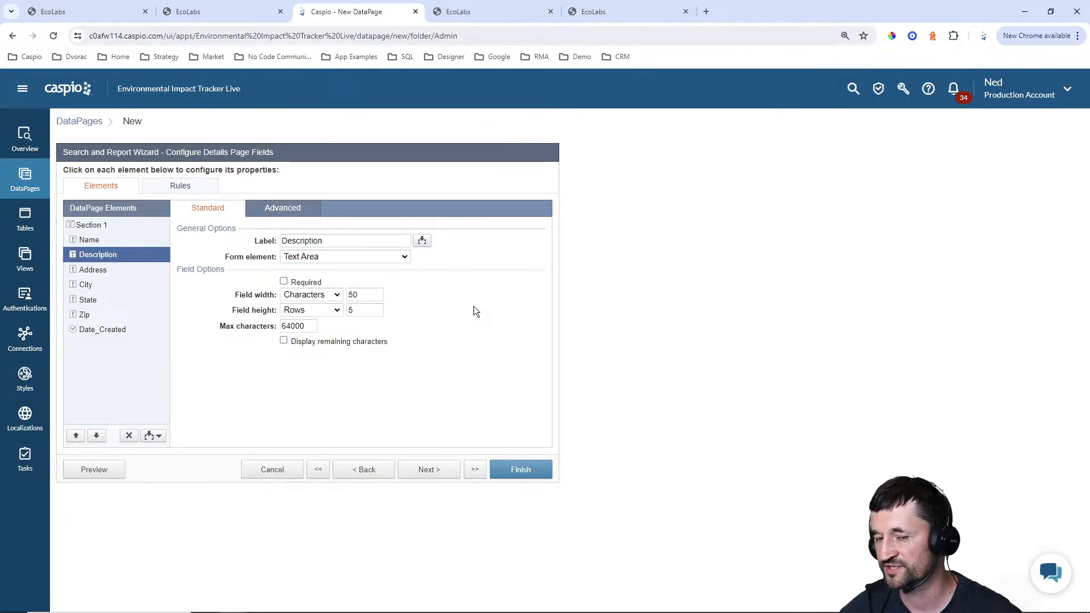
{"action": "left_click", "coordinate": [521, 470]}
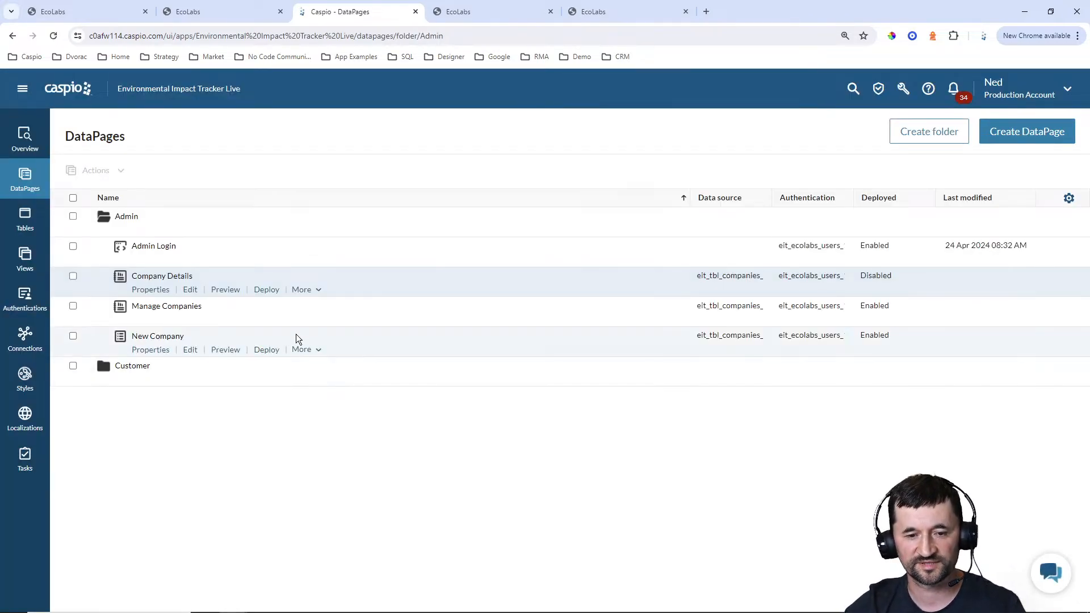
Enable deployment of the Company Details DataPage and copy its embed code
{"action": "left_click", "coordinate": [267, 291]}
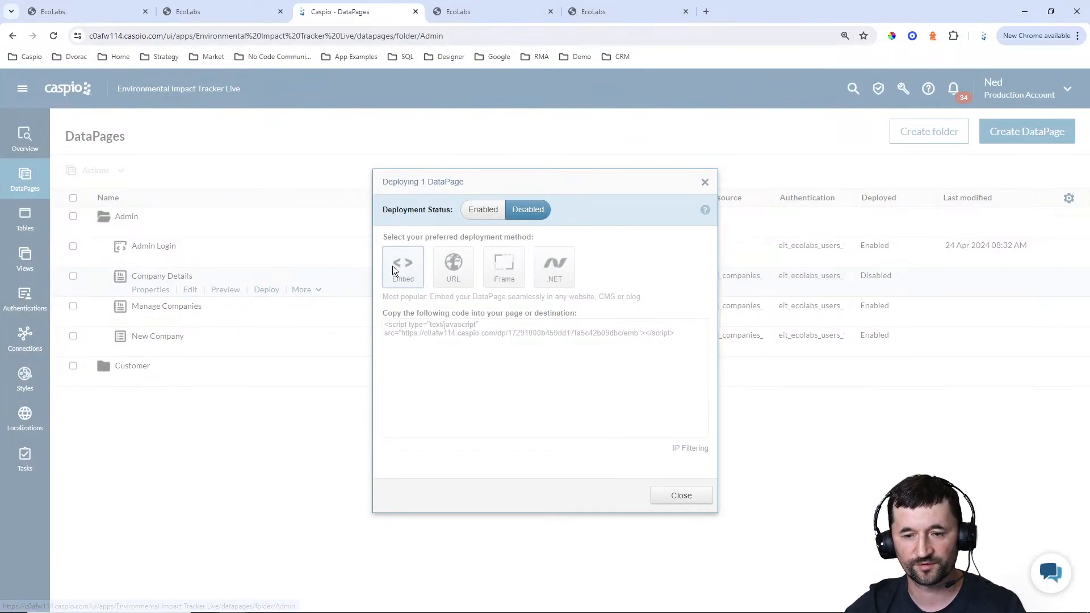
{"action": "left_click", "coordinate": [483, 209]}
{"action": "left_click", "coordinate": [498, 339]}
{"action": "key", "text": "ctrl+c"}
{"action": "left_click", "coordinate": [703, 493]}
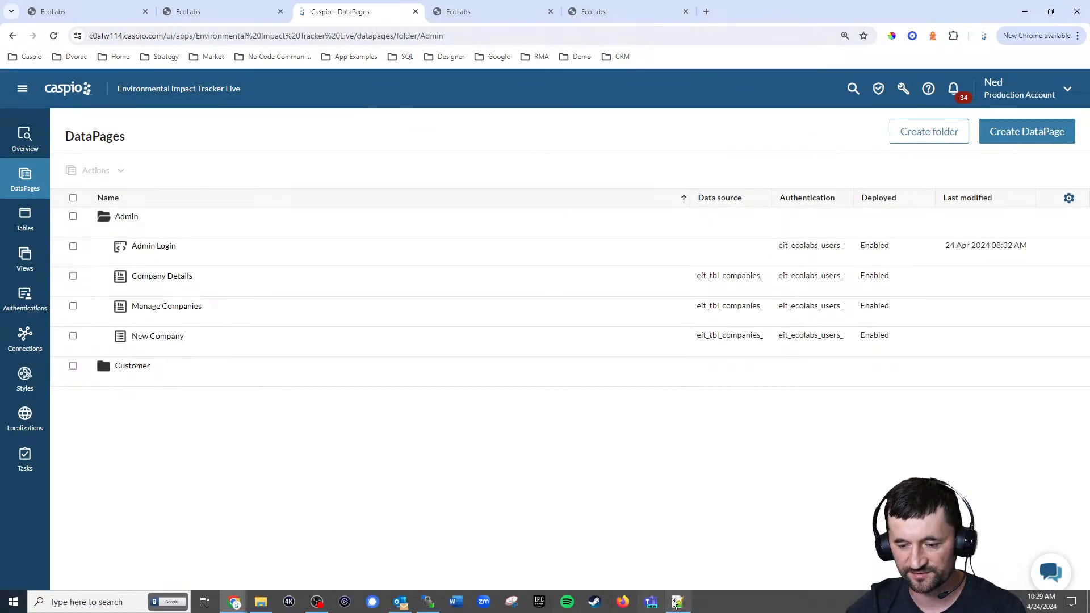
Replace the DP placeholder in the Company Details card of admin_company_details.html with the copied embed script in Notepad++
{"action": "left_click", "coordinate": [678, 602]}
{"action": "left_click", "coordinate": [283, 49]}
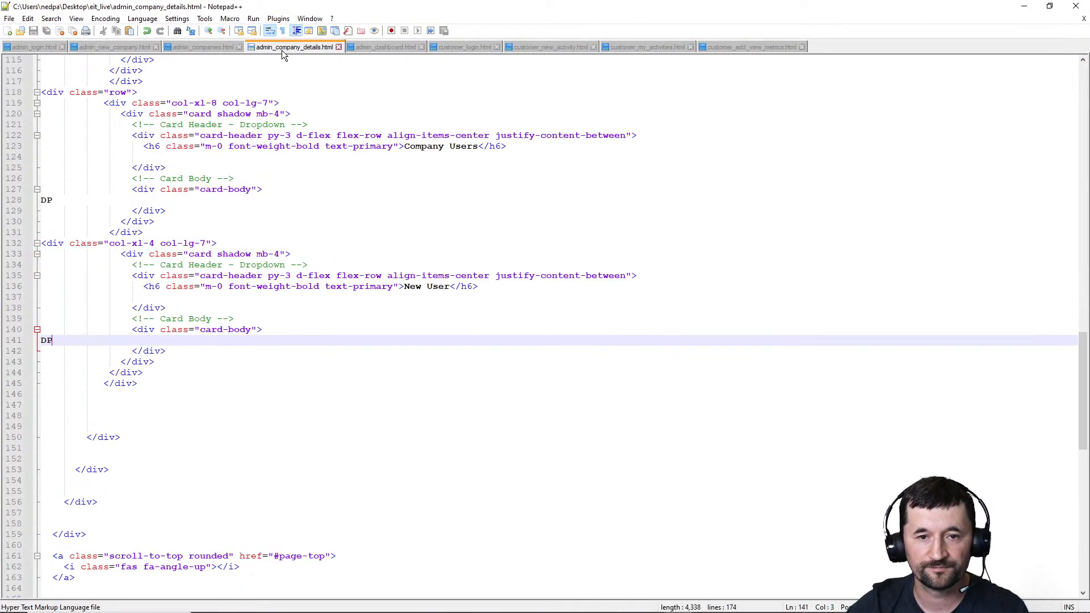
{"action": "scroll", "coordinate": [313, 239], "scroll_direction": "up", "scroll_amount": 4}
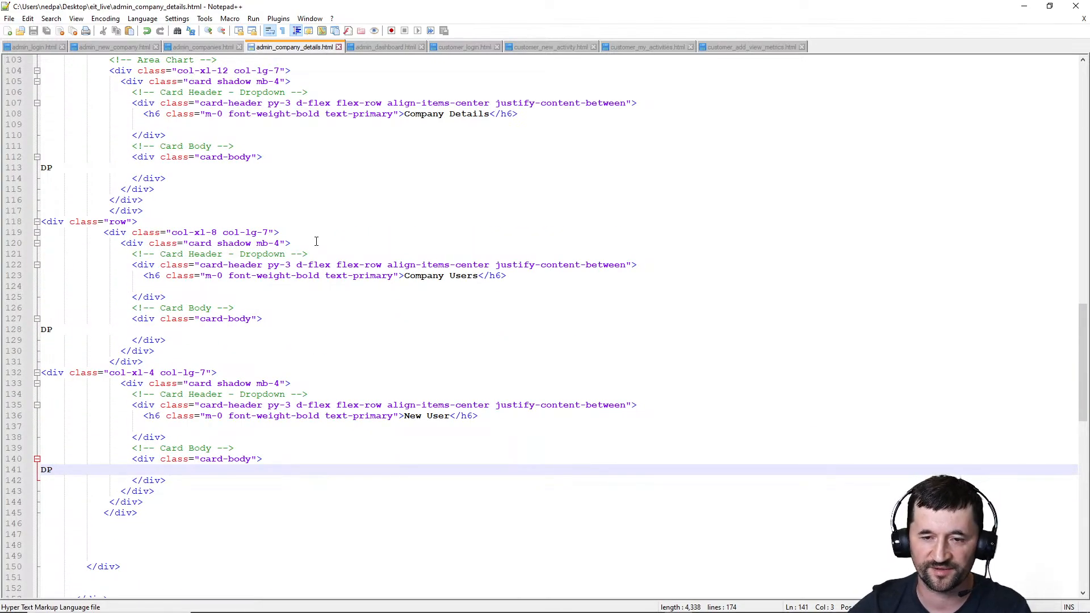
{"action": "scroll", "coordinate": [327, 235], "scroll_direction": "up", "scroll_amount": 2}
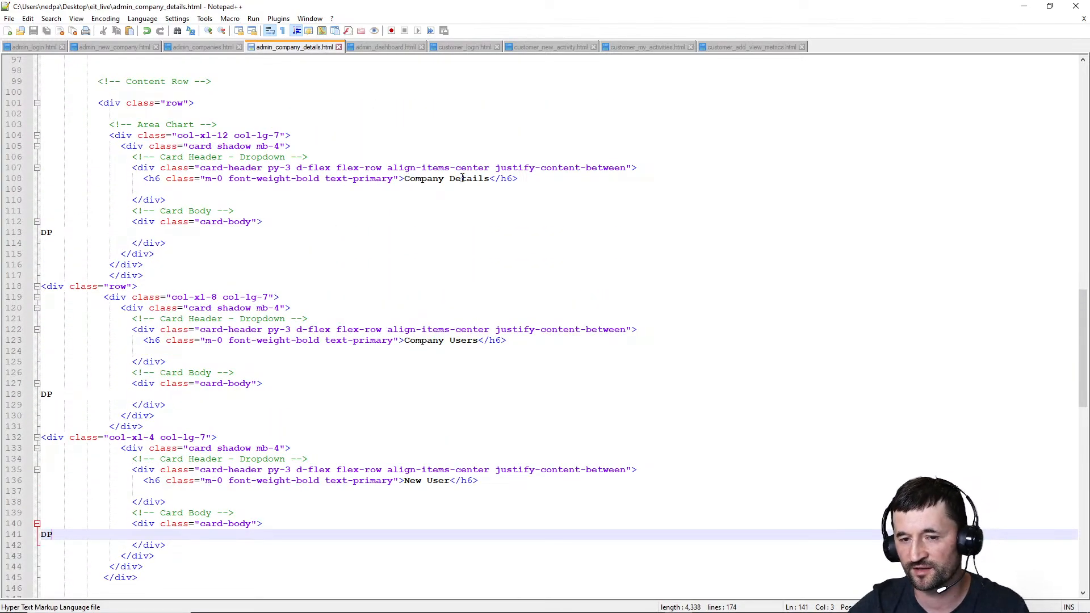
{"action": "double_click", "coordinate": [57, 234]}
{"action": "key", "text": "ctrl+v"}
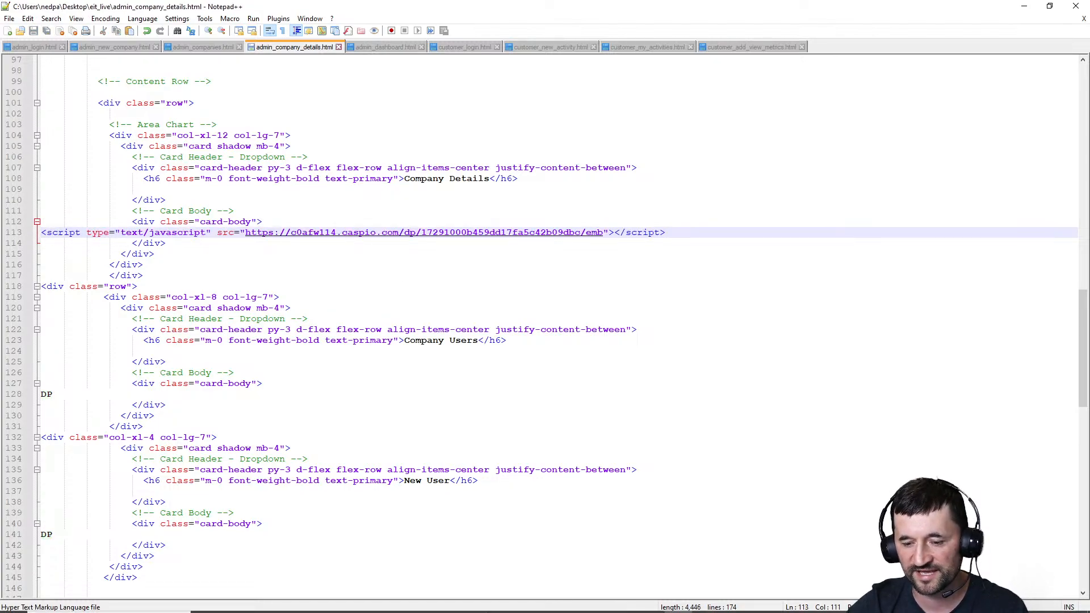
Upload admin_company_details.html to the server's eit_live folder with WinSCP and reload the company details page in the browser
{"action": "left_click", "coordinate": [428, 602]}
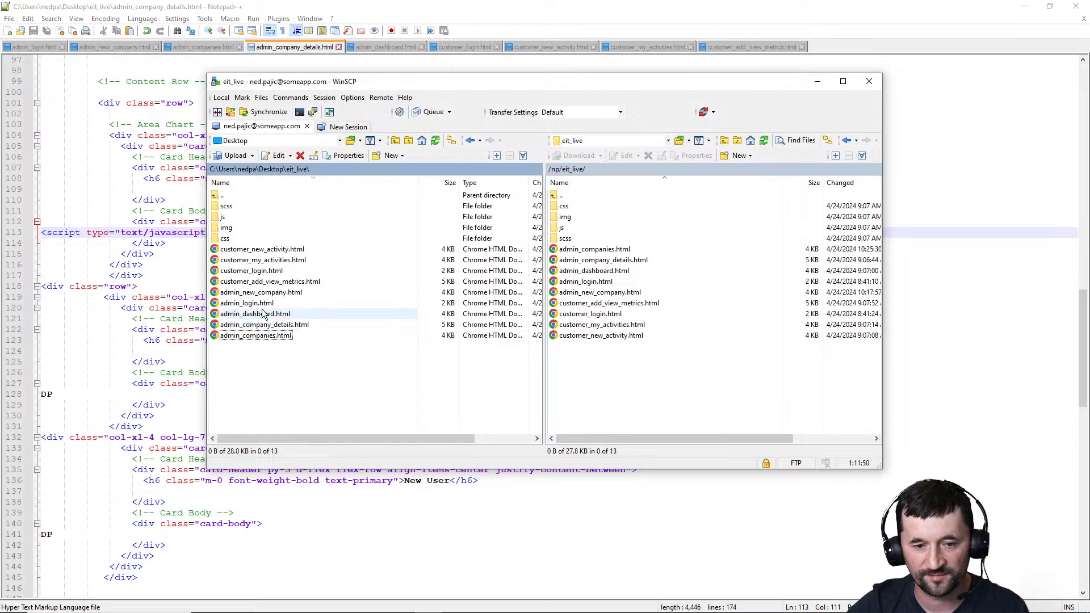
{"action": "left_click_drag", "start_coordinate": [263, 325], "coordinate": [646, 392]}
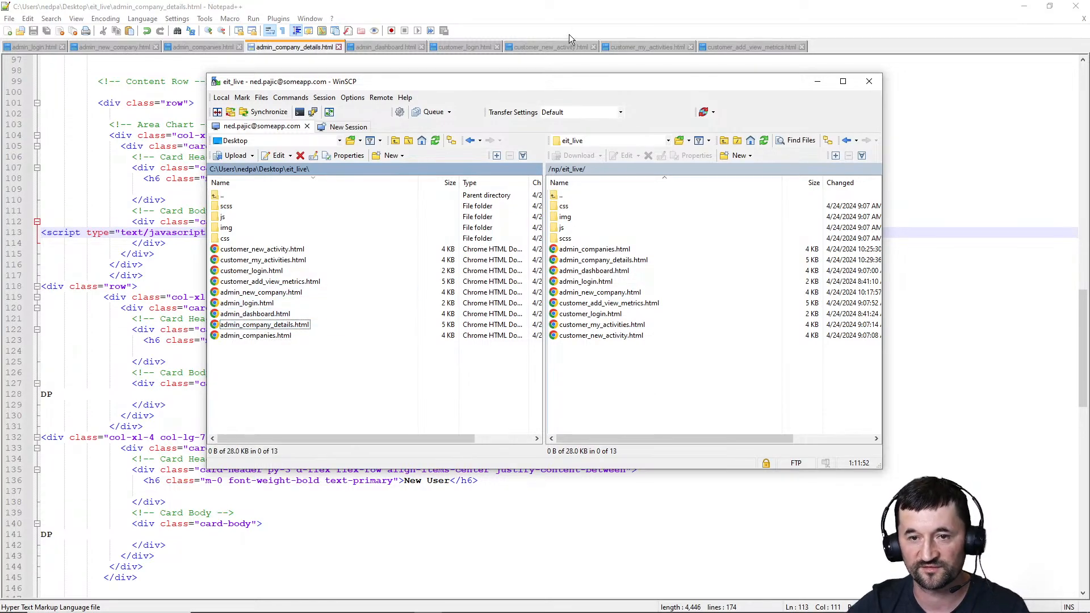
{"action": "left_click", "coordinate": [1023, 6]}
{"action": "left_click", "coordinate": [493, 17]}
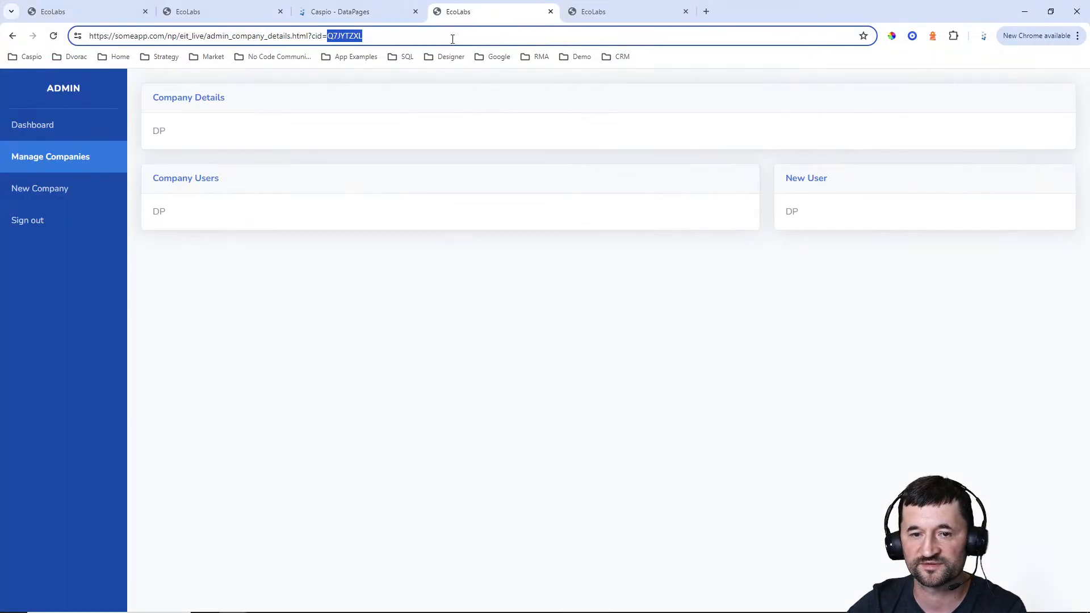
{"action": "left_click", "coordinate": [53, 36]}
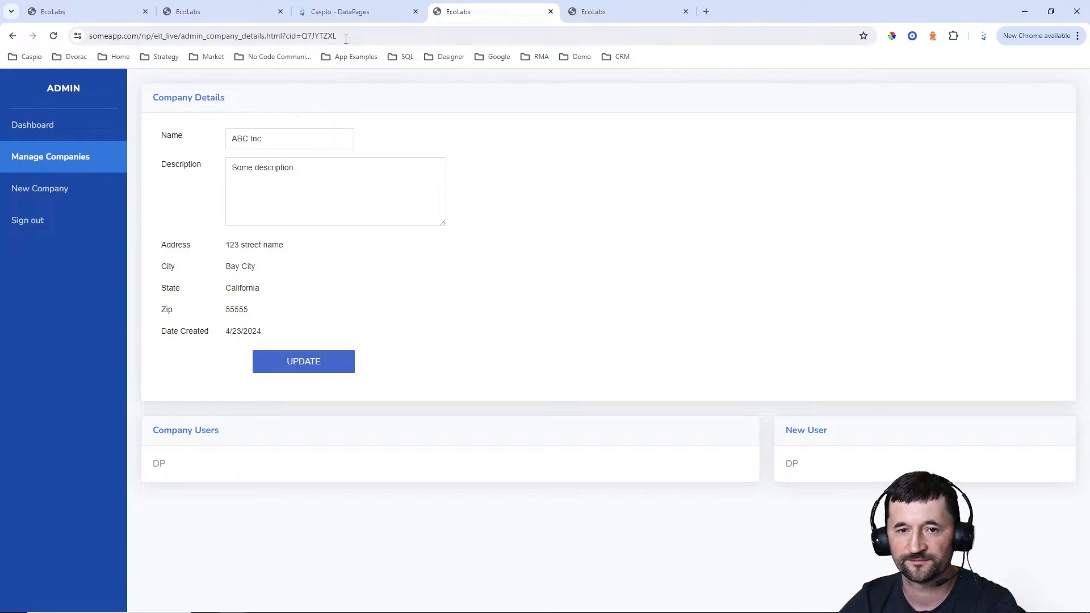
Start a new Submission Form DataPage in Caspio with eit_tbl_users_1 as its data source
{"action": "left_click", "coordinate": [349, 13]}
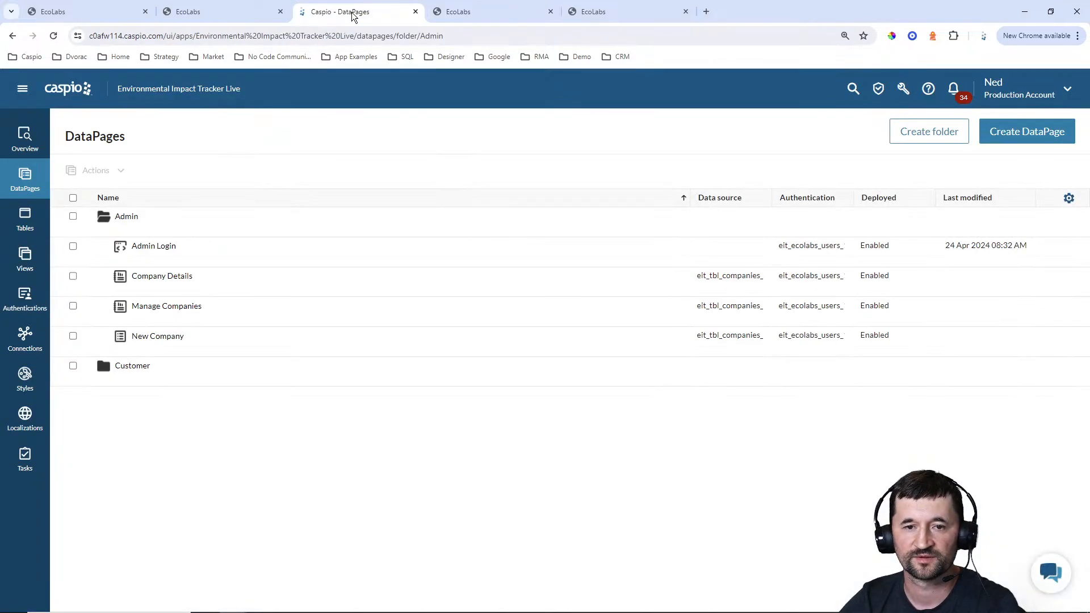
{"action": "left_click", "coordinate": [1028, 145]}
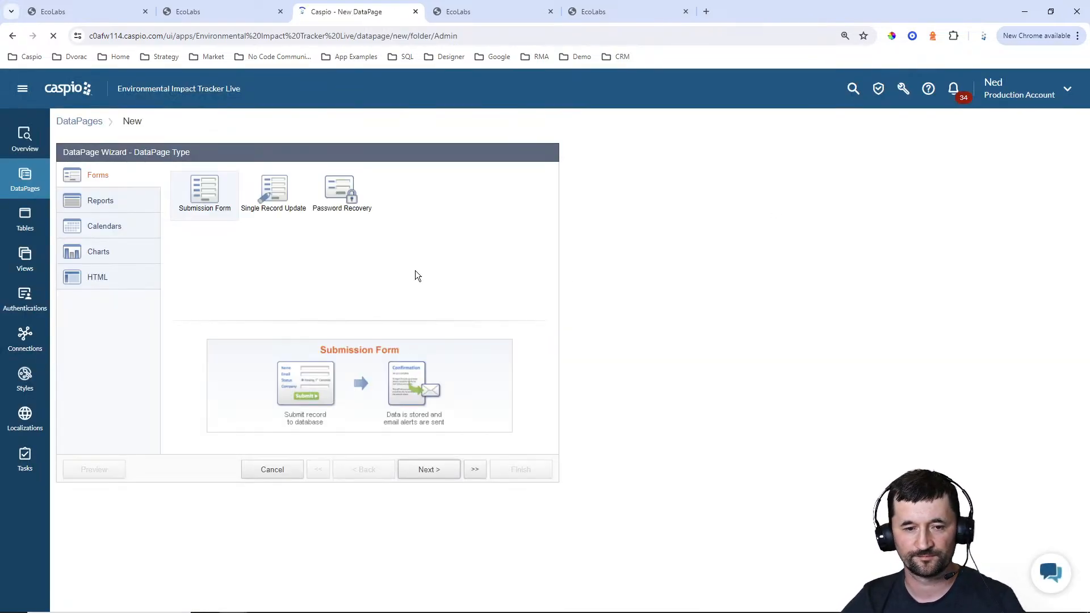
{"action": "left_click", "coordinate": [438, 477]}
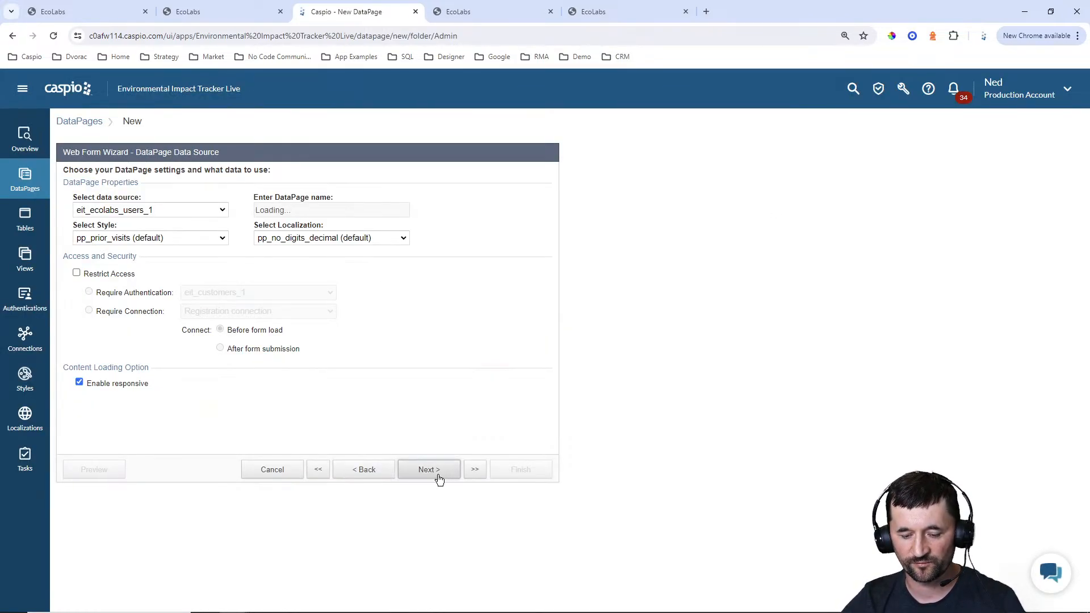
{"action": "left_click", "coordinate": [176, 207]}
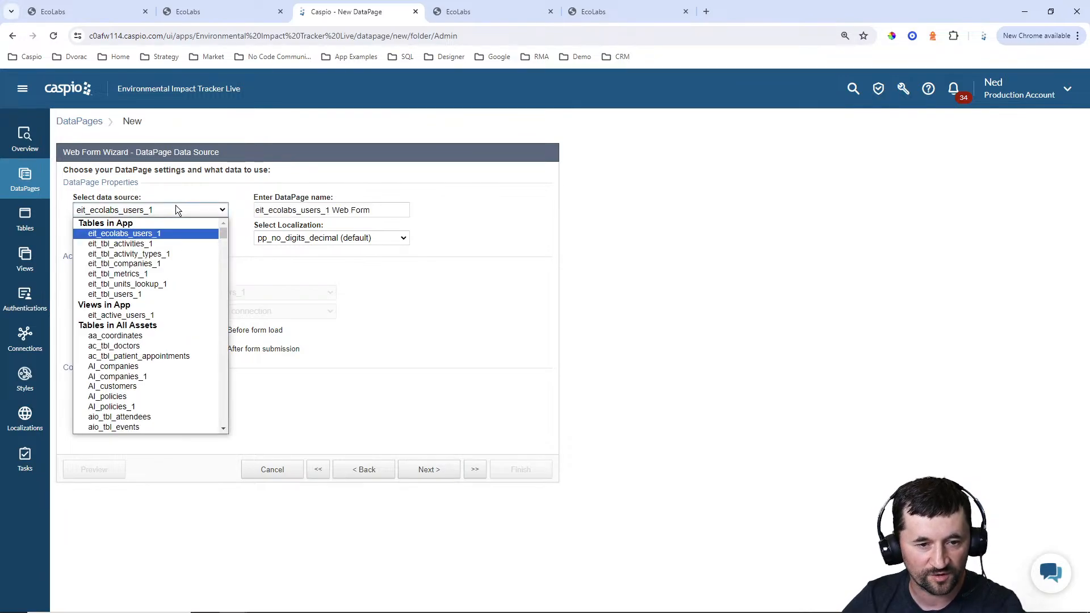
{"action": "left_click", "coordinate": [137, 294]}
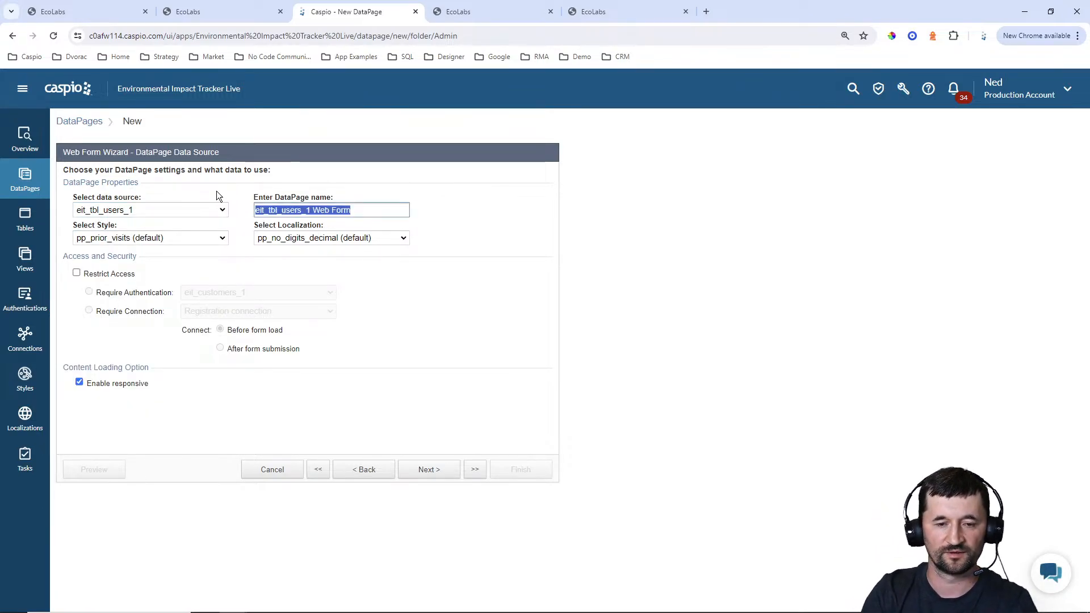
Name the new DataPage Add Company User
{"action": "type", "text": "Add User"}
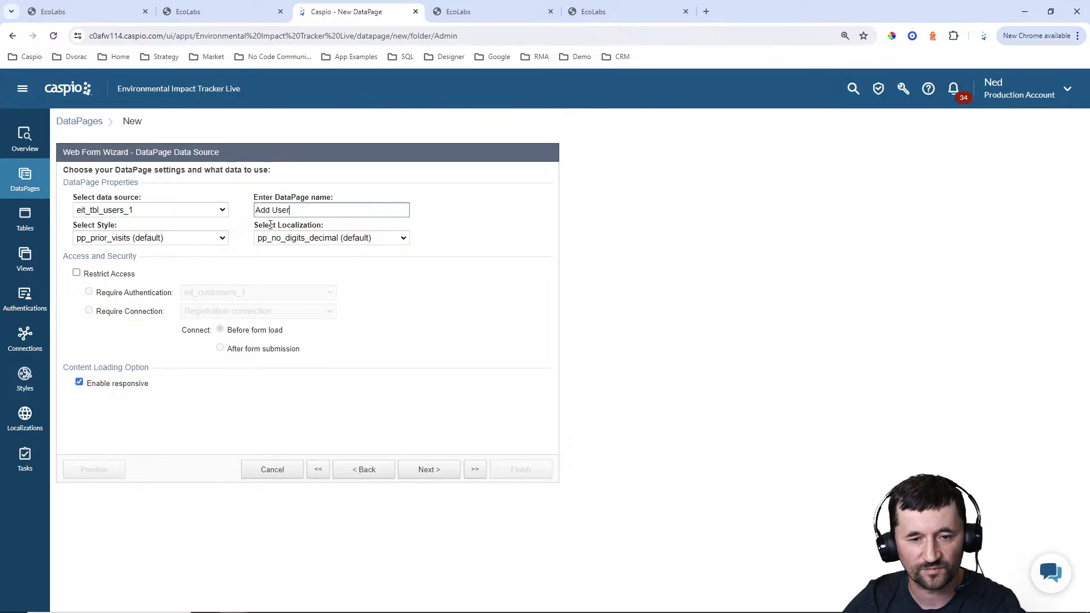
{"action": "type", "text": "Compan"}
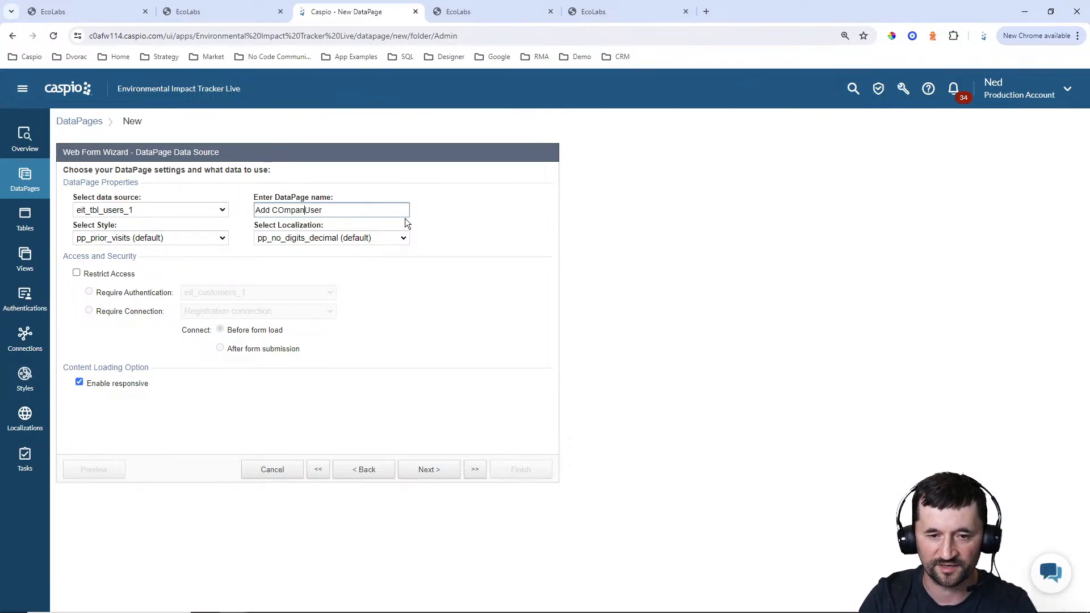
{"action": "key", "text": "BackSpace"}
{"action": "key", "text": "BackSpace"}
{"action": "key", "text": "BackSpace"}
{"action": "key", "text": "BackSpace"}
{"action": "key", "text": "BackSpace"}
{"action": "type", "text": "ompan"}
{"action": "key", "text": "BackSpace"}
{"action": "key", "text": "BackSpace"}
{"action": "key", "text": "BackSpace"}
{"action": "key", "text": "BackSpace"}
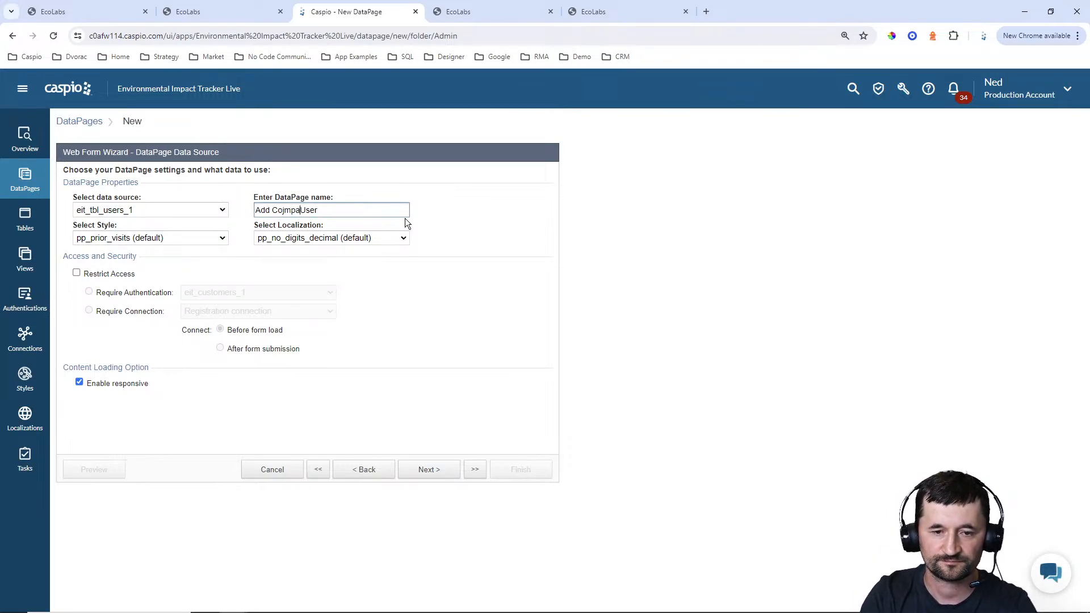
{"action": "type", "text": "mpany"}
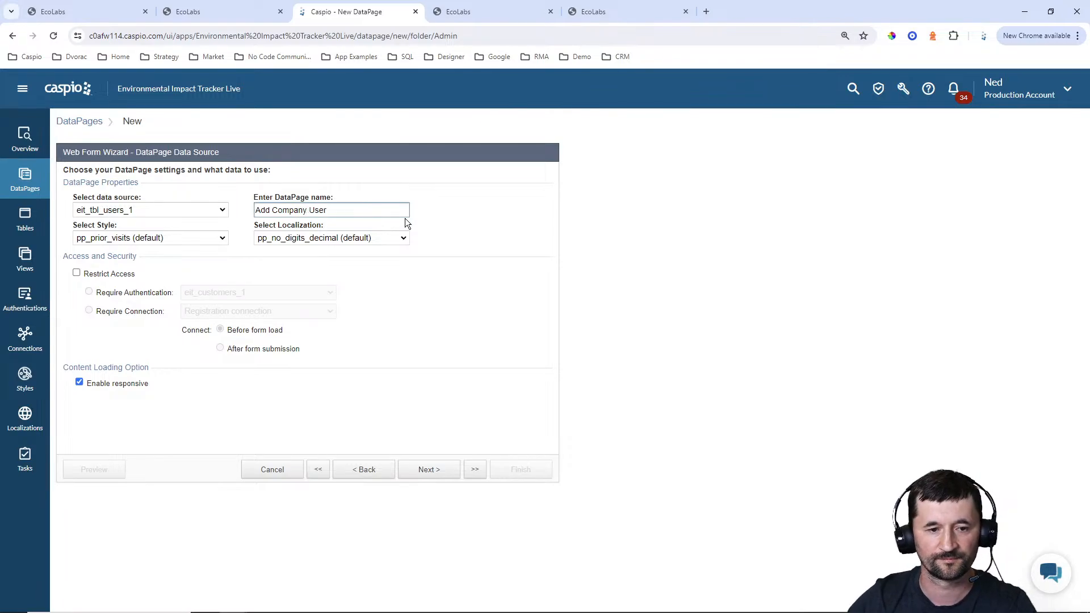
Give the Add Company User form the Blue style and the English localization template
{"action": "left_click", "coordinate": [179, 238]}
{"action": "scroll", "coordinate": [131, 301], "scroll_direction": "up", "scroll_amount": 10}
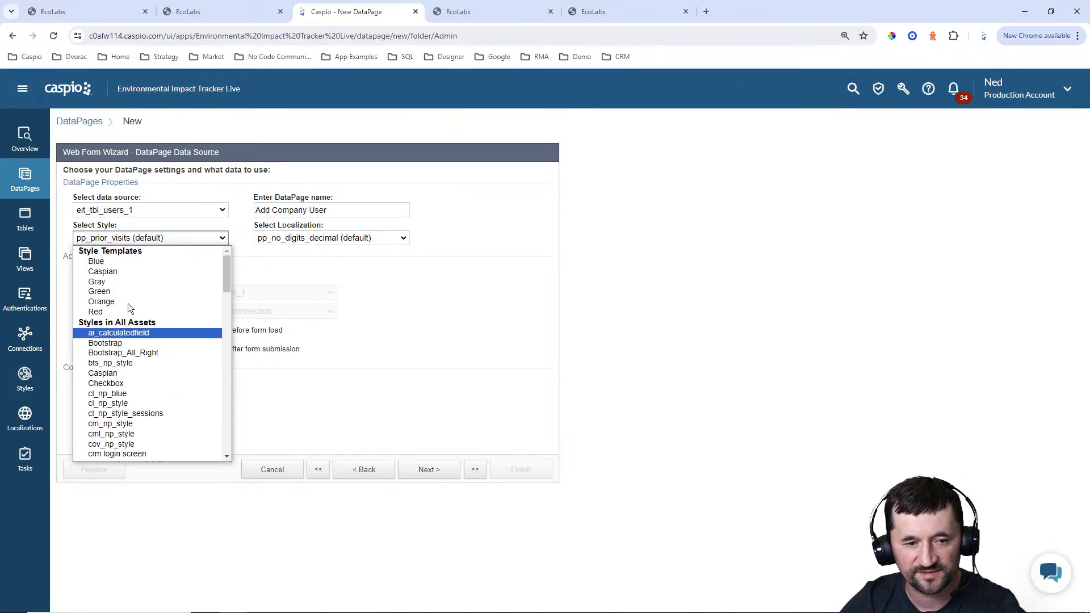
{"action": "left_click", "coordinate": [126, 264]}
{"action": "left_click", "coordinate": [298, 241]}
{"action": "scroll", "coordinate": [287, 284], "scroll_direction": "up", "scroll_amount": 5}
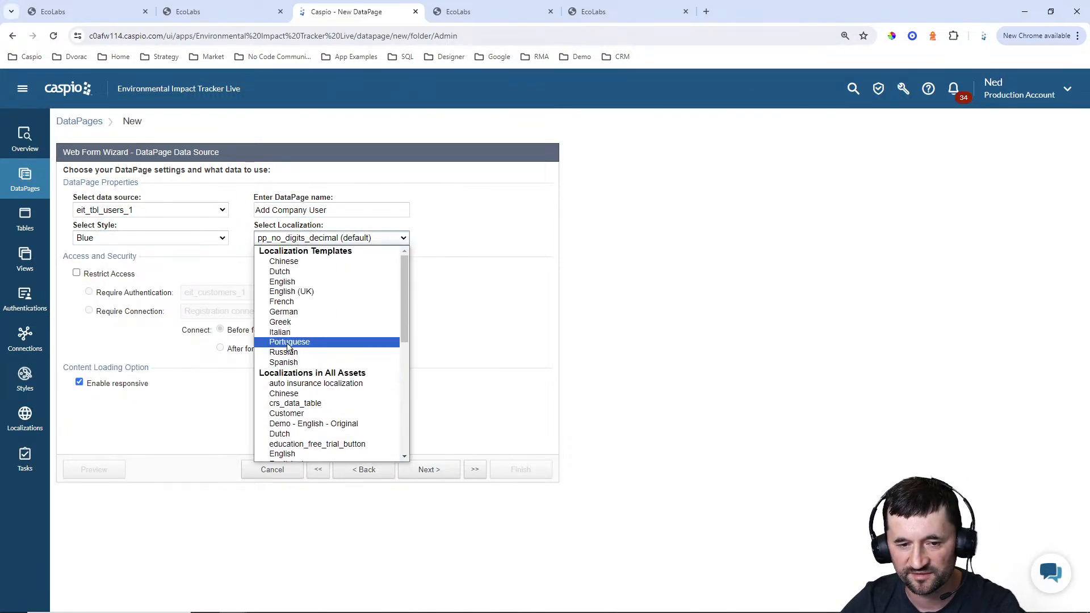
{"action": "left_click", "coordinate": [282, 281]}
Restrict access to the form with the EcoLabs users authentication and include all available fields, CompanyID through Date_Created
{"action": "left_click", "coordinate": [76, 272]}
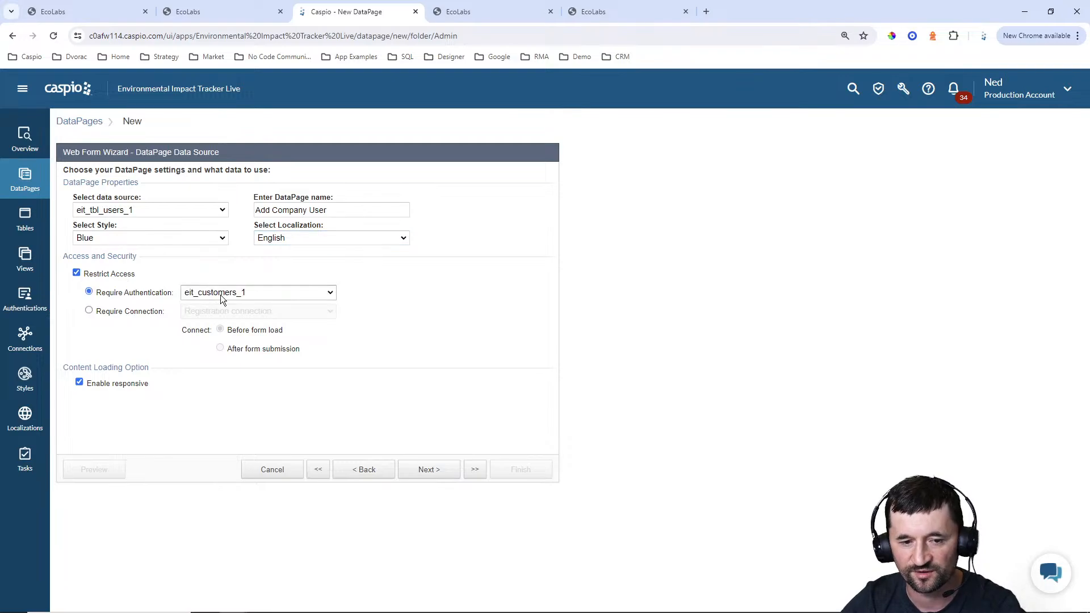
{"action": "left_click", "coordinate": [220, 292]}
{"action": "left_click", "coordinate": [224, 326]}
{"action": "left_click", "coordinate": [427, 468]}
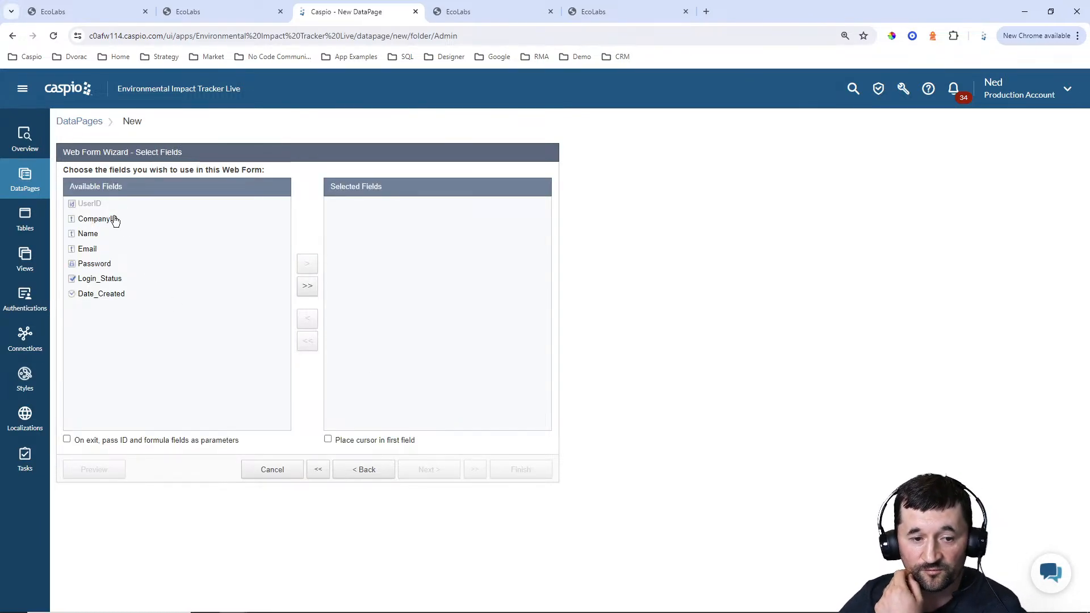
{"action": "left_click", "coordinate": [306, 287]}
{"action": "left_click", "coordinate": [427, 470]}
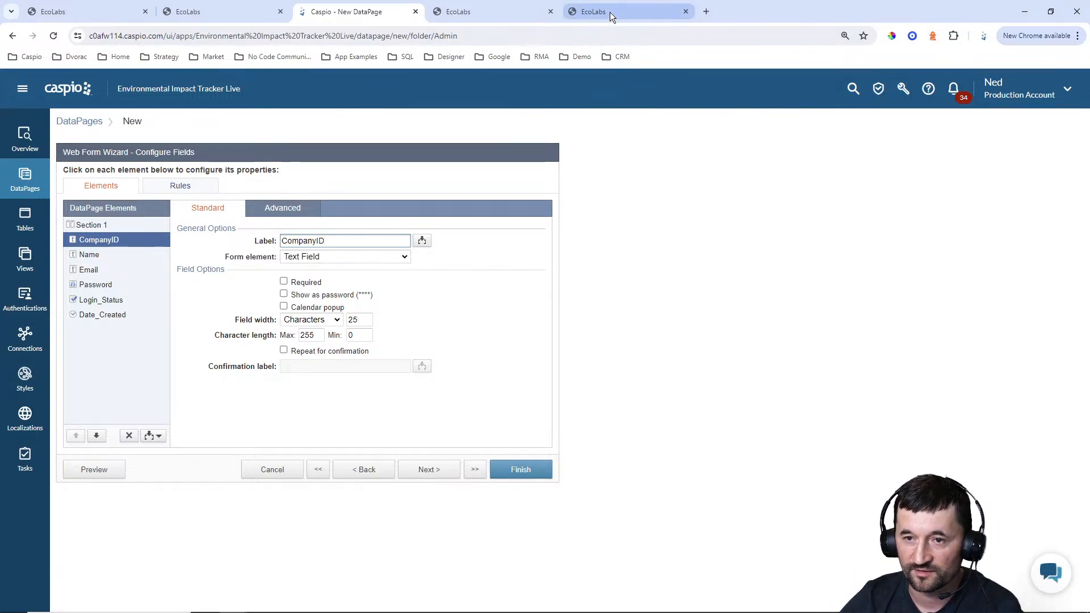
Check the cid parameter in the company details page's URL on the EcoLabs site and return to the Caspio wizard
{"action": "left_click", "coordinate": [498, 16]}
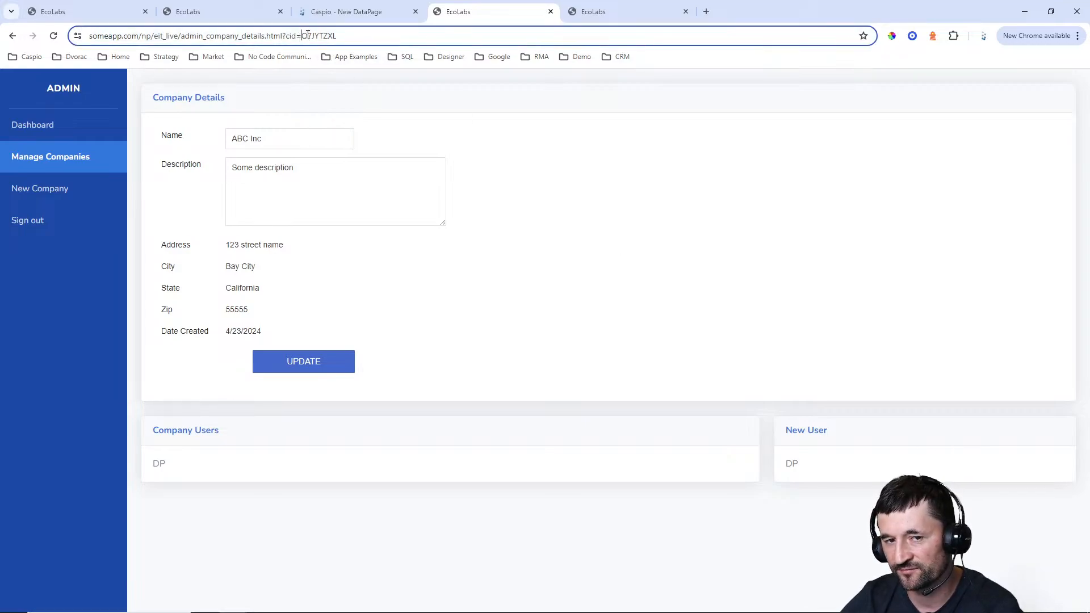
{"action": "double_click", "coordinate": [387, 37]}
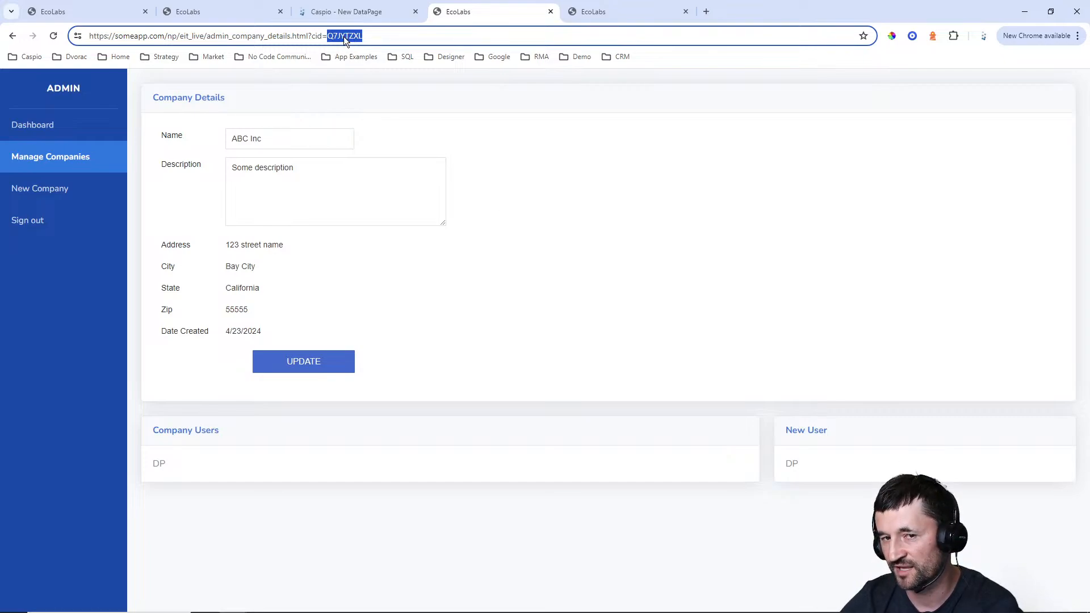
{"action": "left_click", "coordinate": [391, 12]}
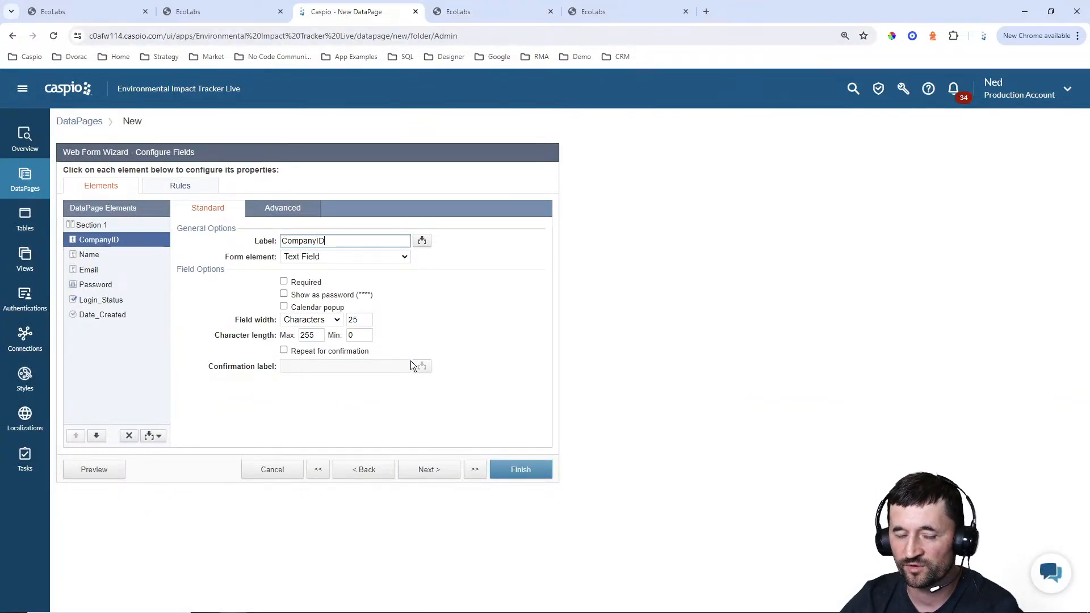
{"action": "left_click", "coordinate": [316, 259]}
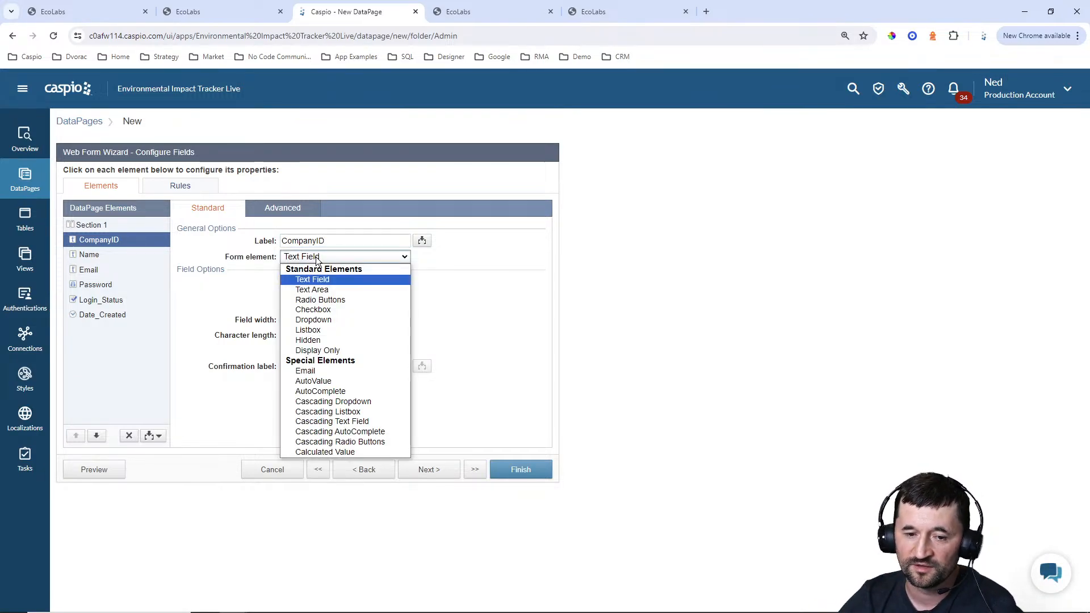
{"action": "left_click", "coordinate": [316, 340]}
{"action": "left_click", "coordinate": [330, 282]}
{"action": "left_click", "coordinate": [327, 311]}
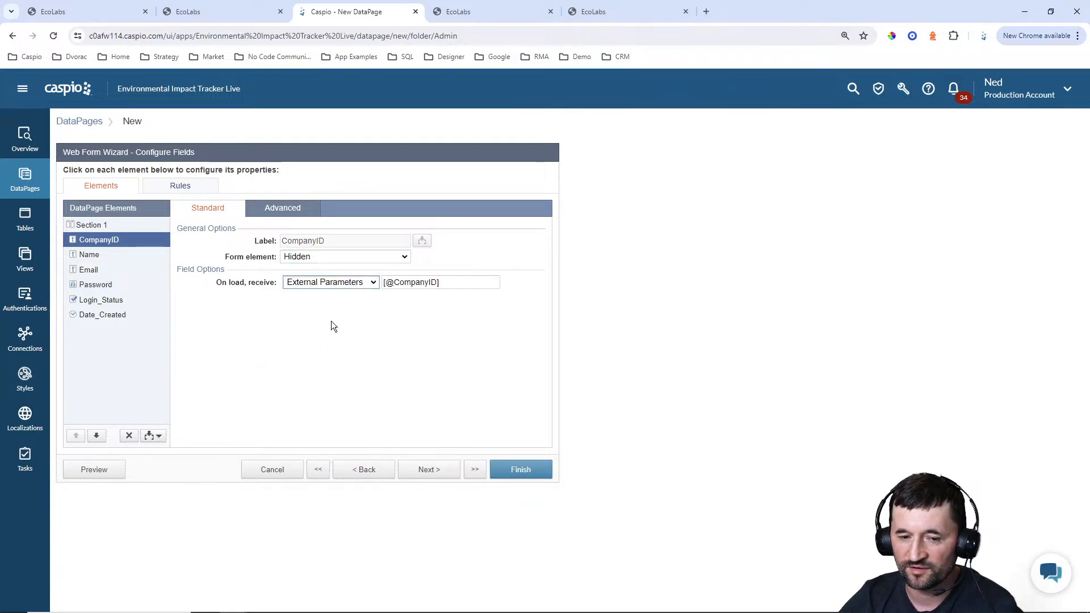
{"action": "left_click_drag", "start_coordinate": [394, 282], "coordinate": [435, 283]}
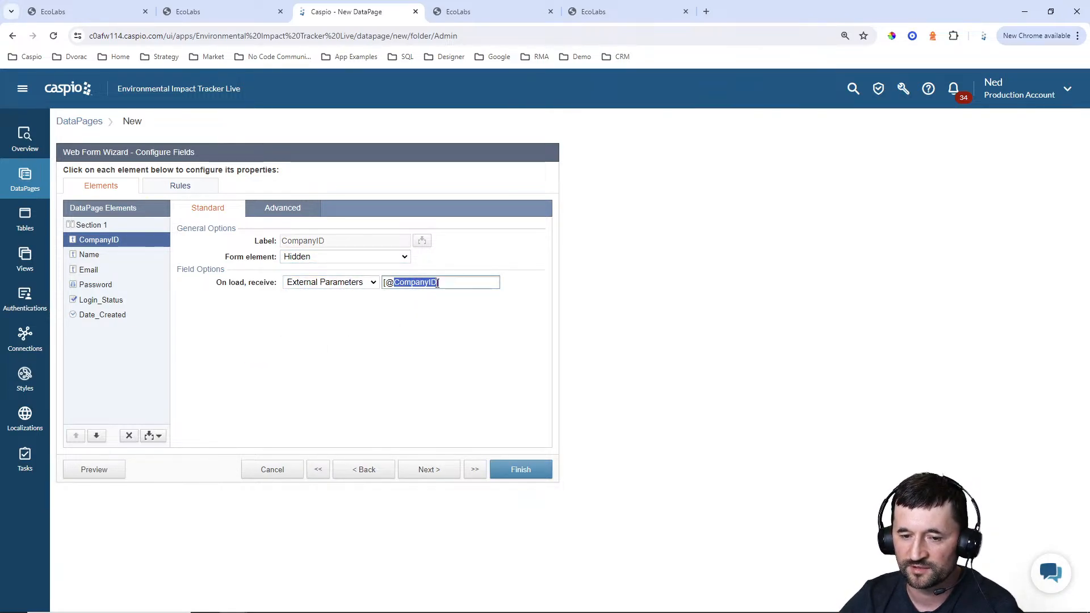
{"action": "type", "text": "cid"}
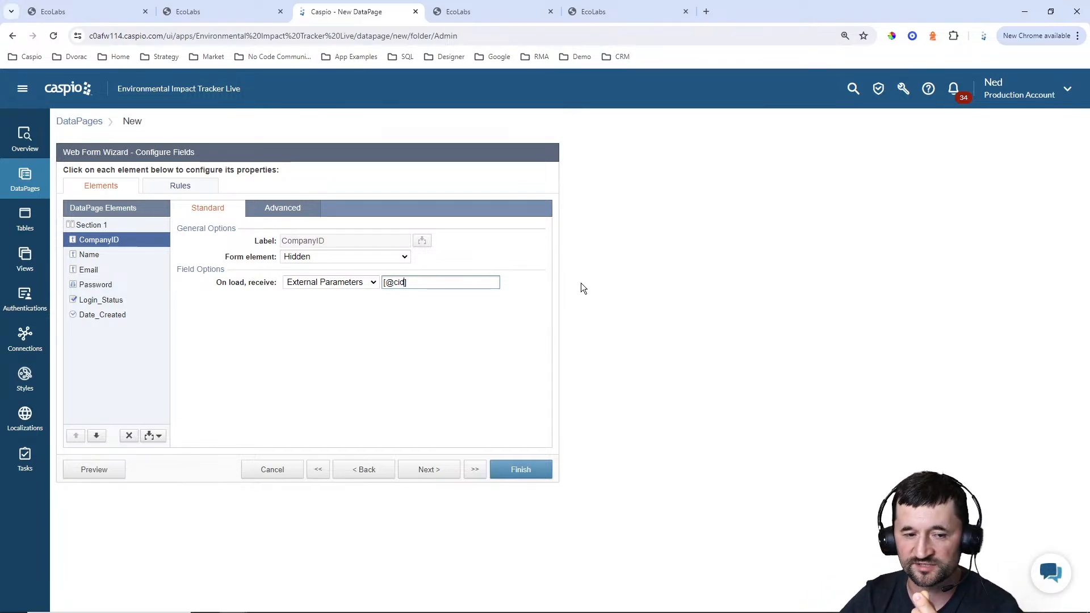
Make the Name field required and review the Email and Password element settings
{"action": "left_click", "coordinate": [112, 255]}
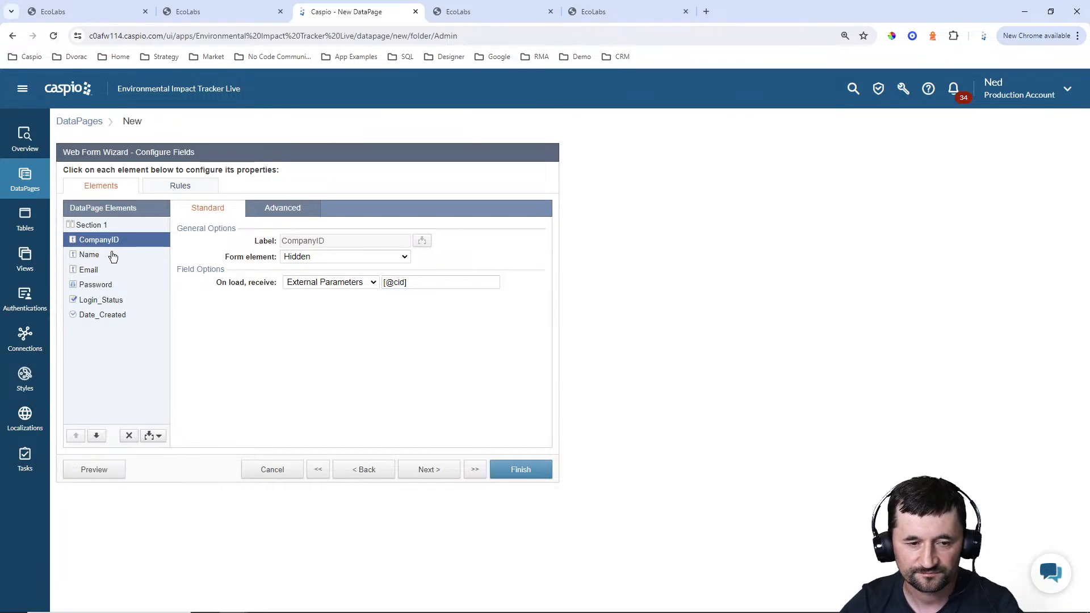
{"action": "left_click", "coordinate": [284, 282]}
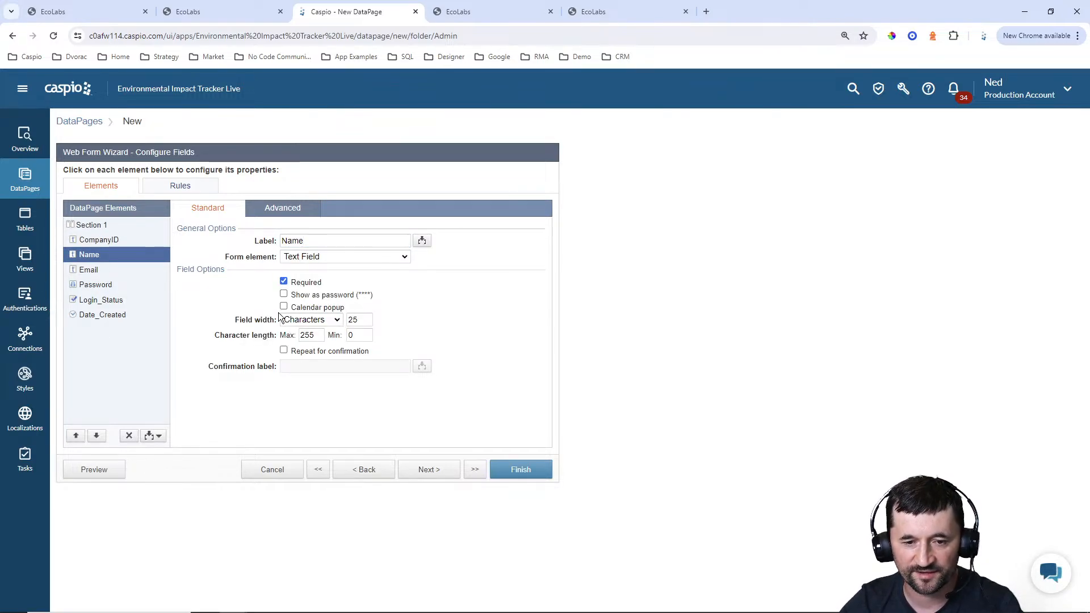
{"action": "left_click", "coordinate": [93, 271]}
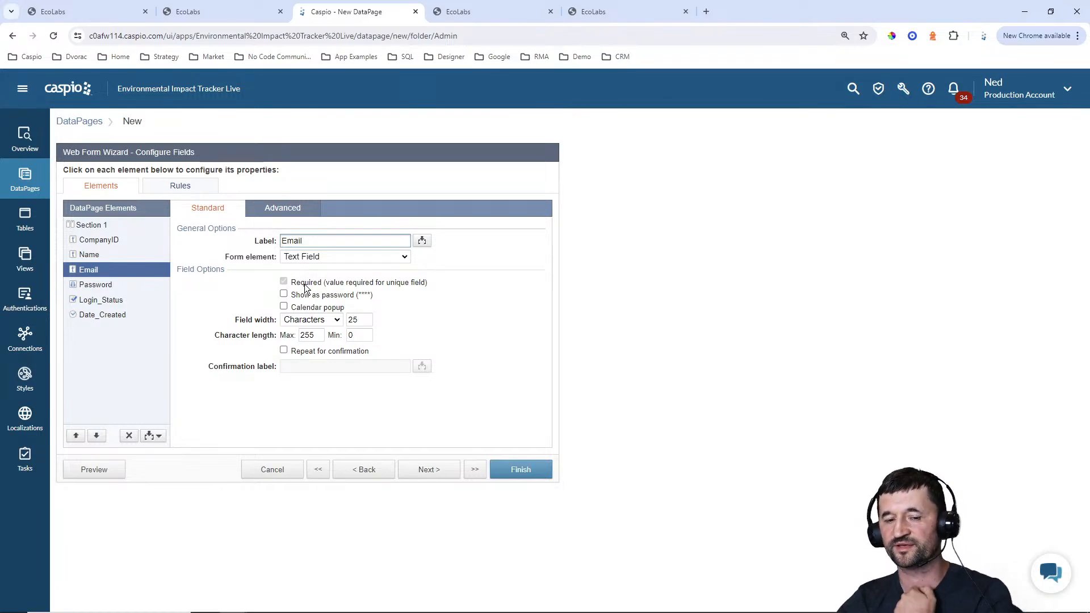
{"action": "left_click", "coordinate": [95, 286]}
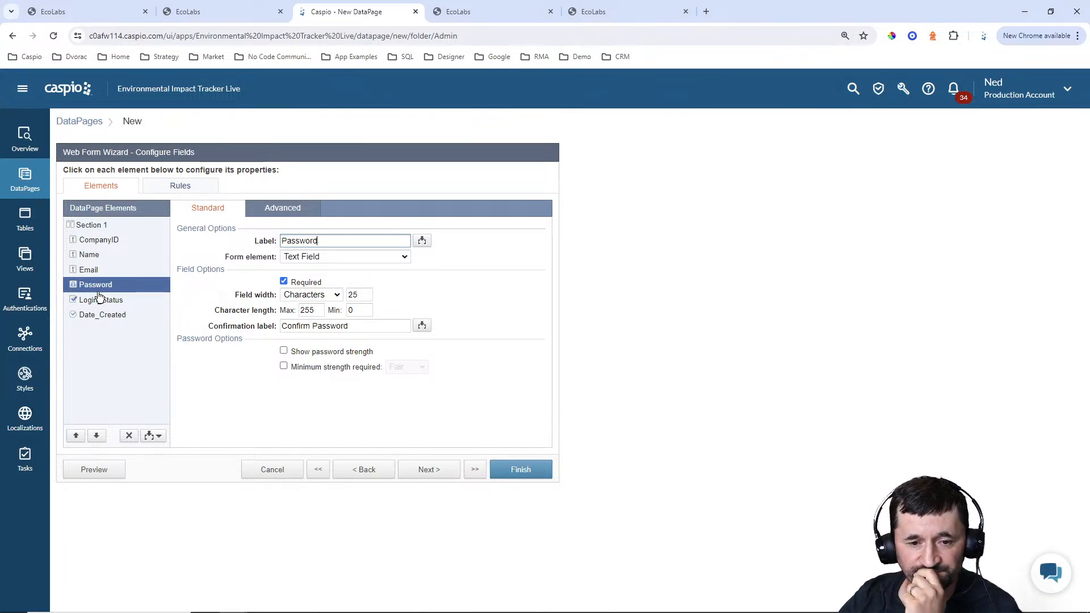
Set Login_Status's label position to No Label and its display text to "Check to allow customer login"
{"action": "left_click", "coordinate": [100, 297]}
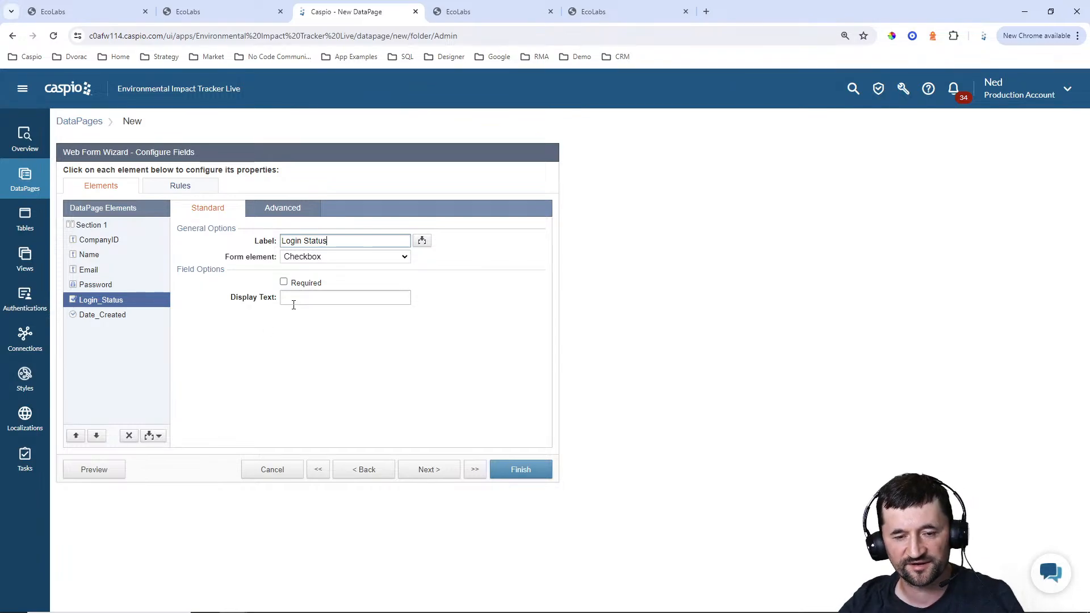
{"action": "left_click", "coordinate": [287, 210]}
{"action": "left_click", "coordinate": [308, 283]}
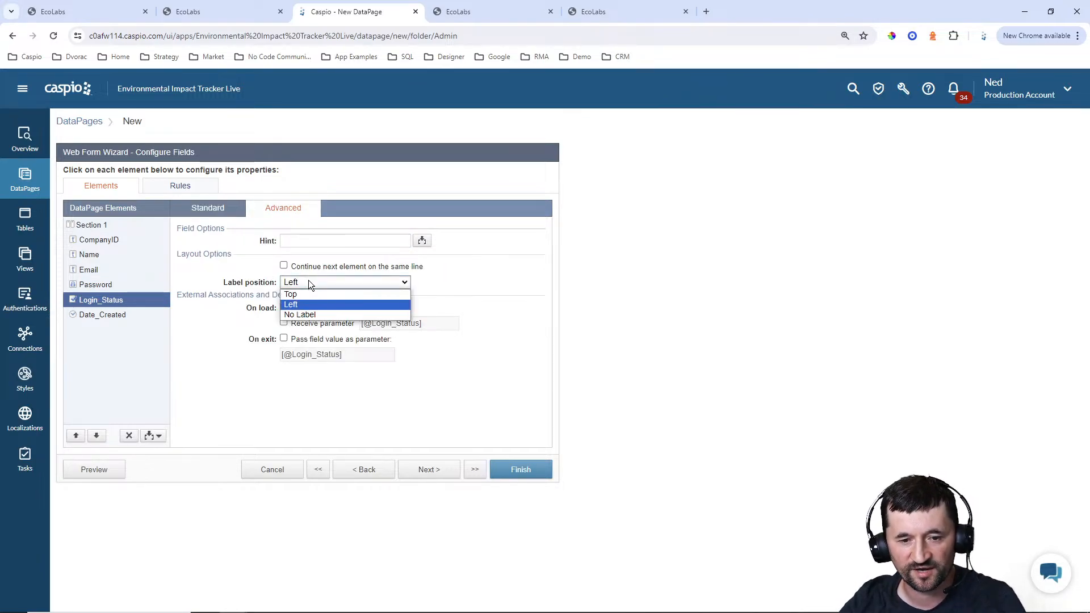
{"action": "left_click", "coordinate": [302, 314]}
{"action": "left_click", "coordinate": [208, 208]}
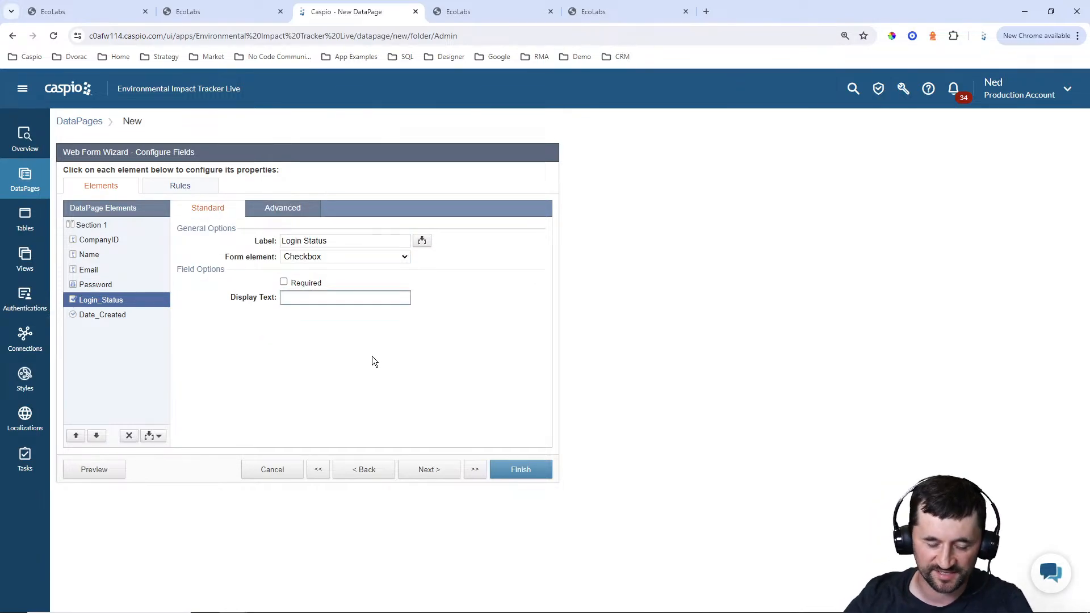
{"action": "type", "text": "Check to allow "}
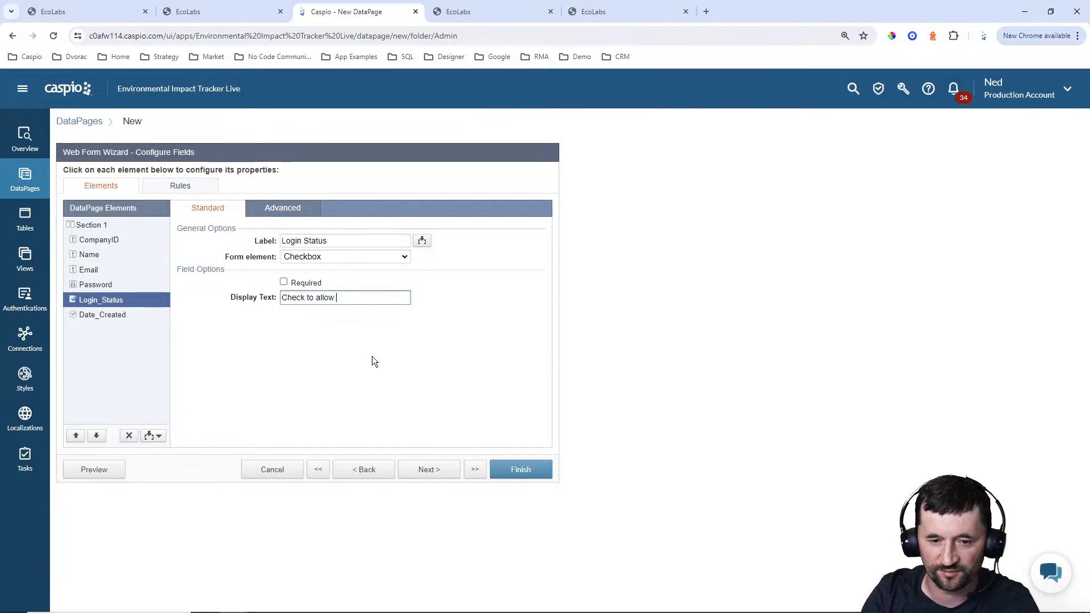
{"action": "type", "text": "customer login"}
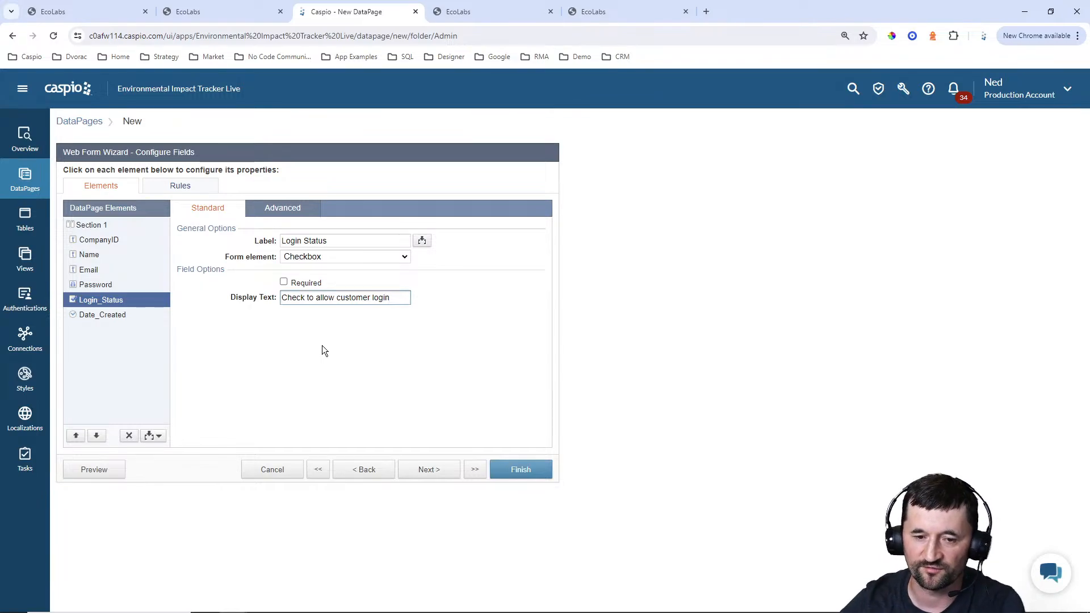
Change the Date_Created form element to TimeStamp and continue to the destination settings
{"action": "left_click", "coordinate": [90, 315]}
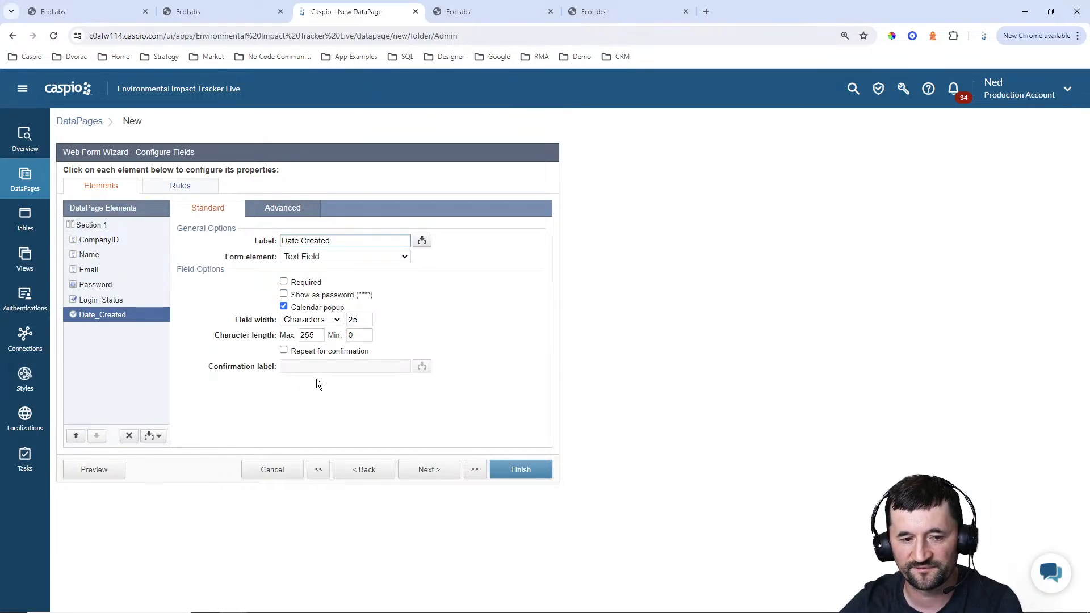
{"action": "left_click", "coordinate": [323, 257]}
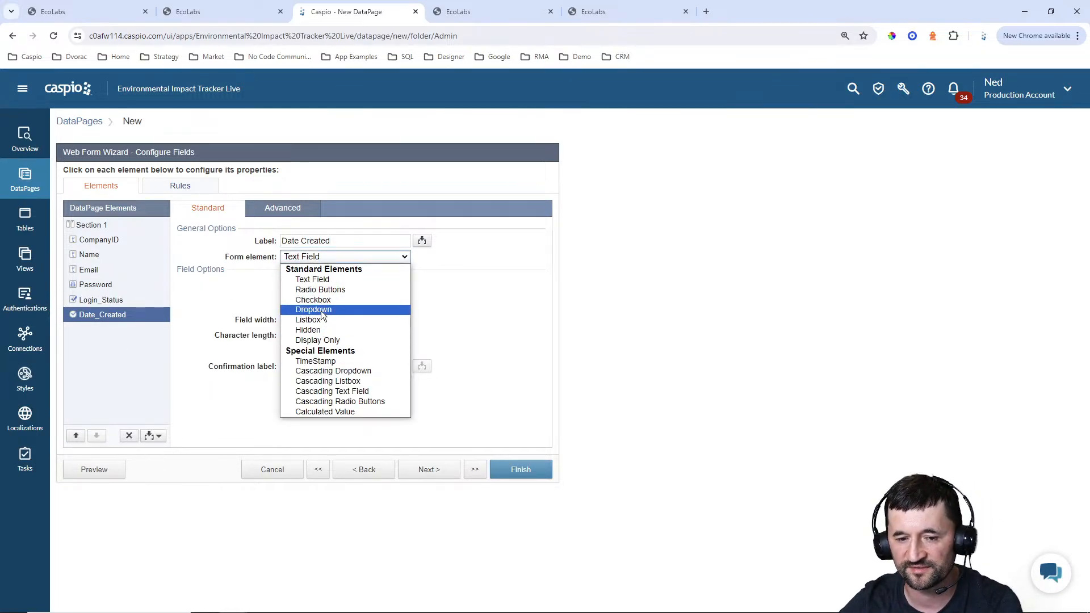
{"action": "left_click", "coordinate": [316, 362]}
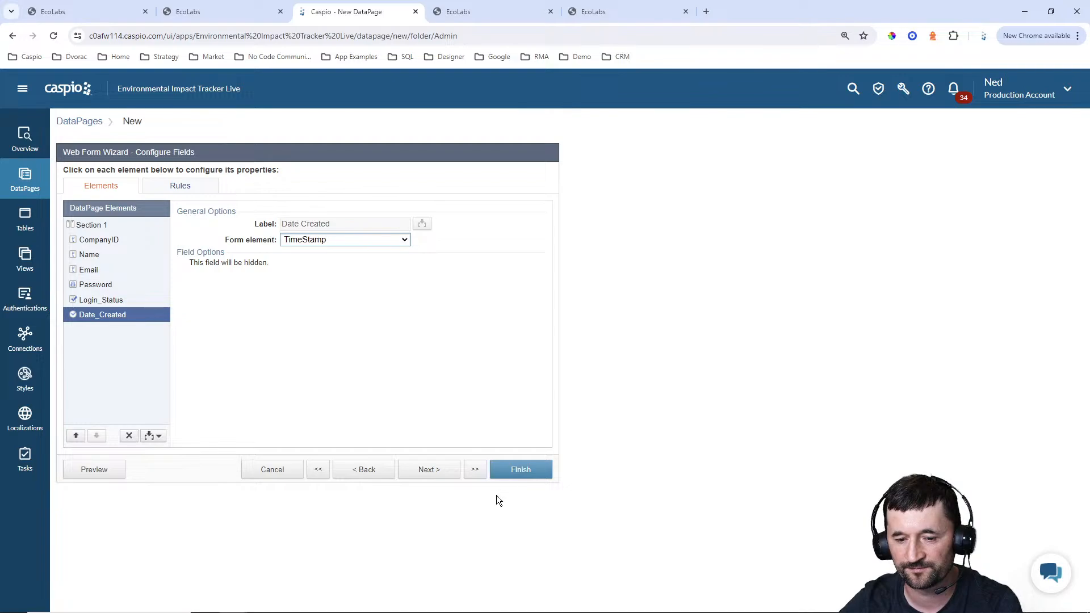
{"action": "left_click", "coordinate": [436, 473]}
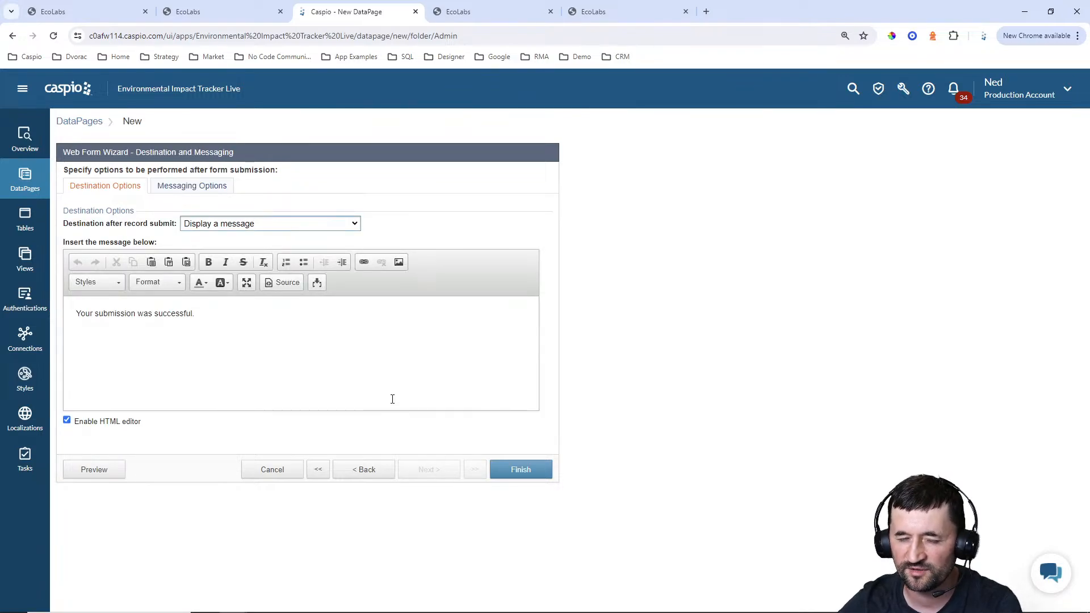
Set the destination after record submit to Same form, compare with the finished EcoLabs page, and finish the DataPage
{"action": "left_click", "coordinate": [247, 226]}
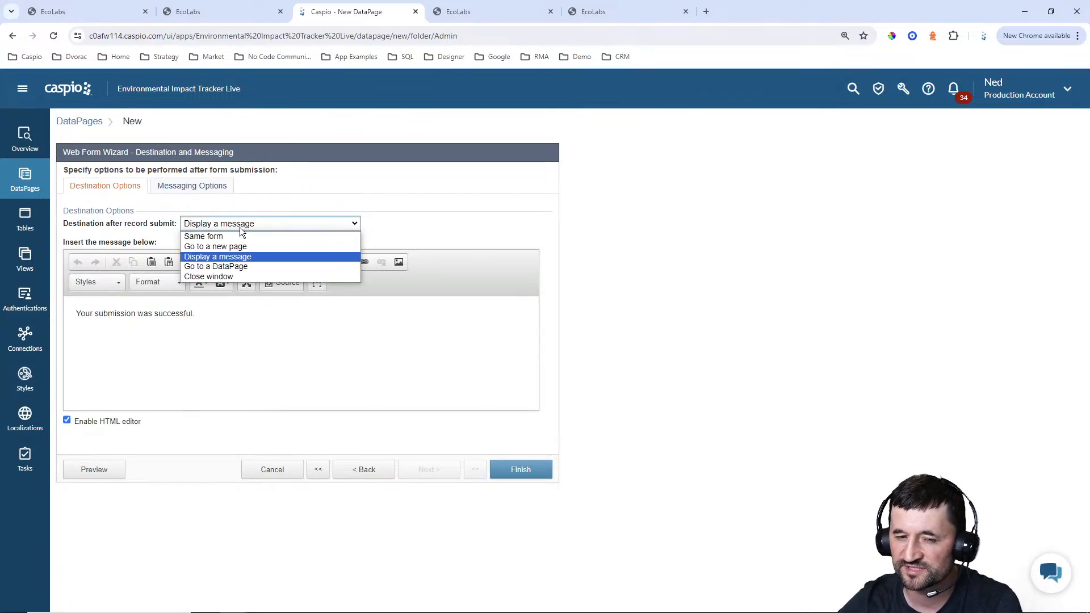
{"action": "left_click", "coordinate": [242, 236]}
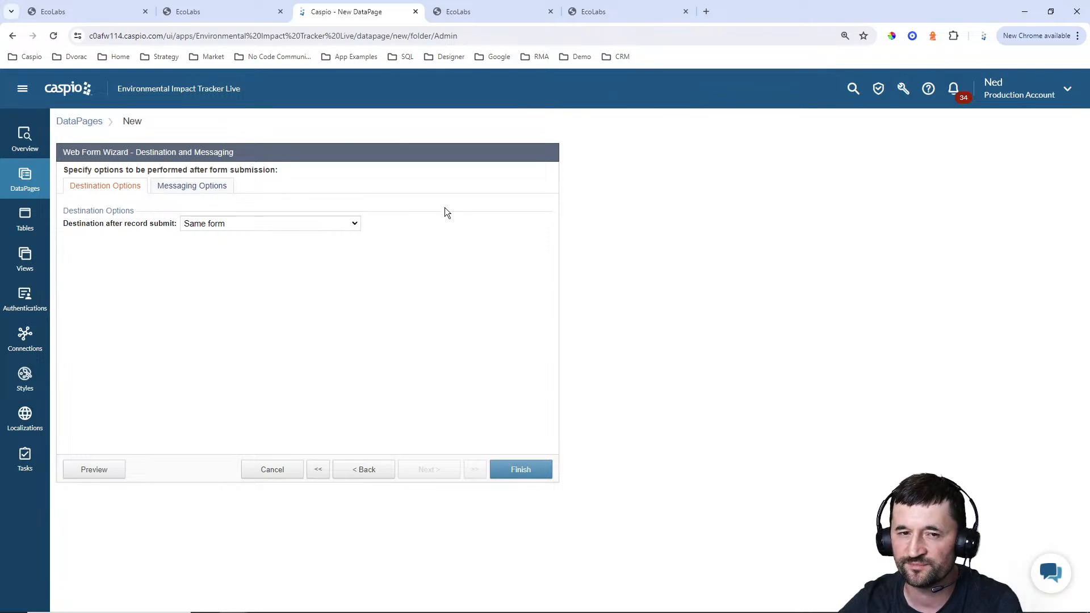
{"action": "left_click", "coordinate": [97, 17]}
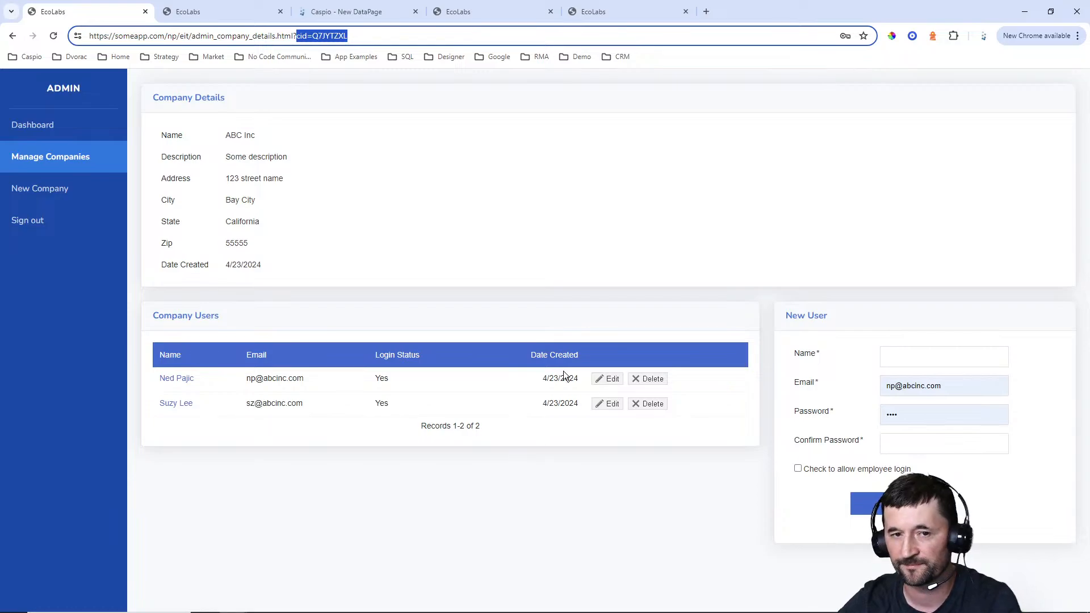
{"action": "left_click", "coordinate": [365, 17]}
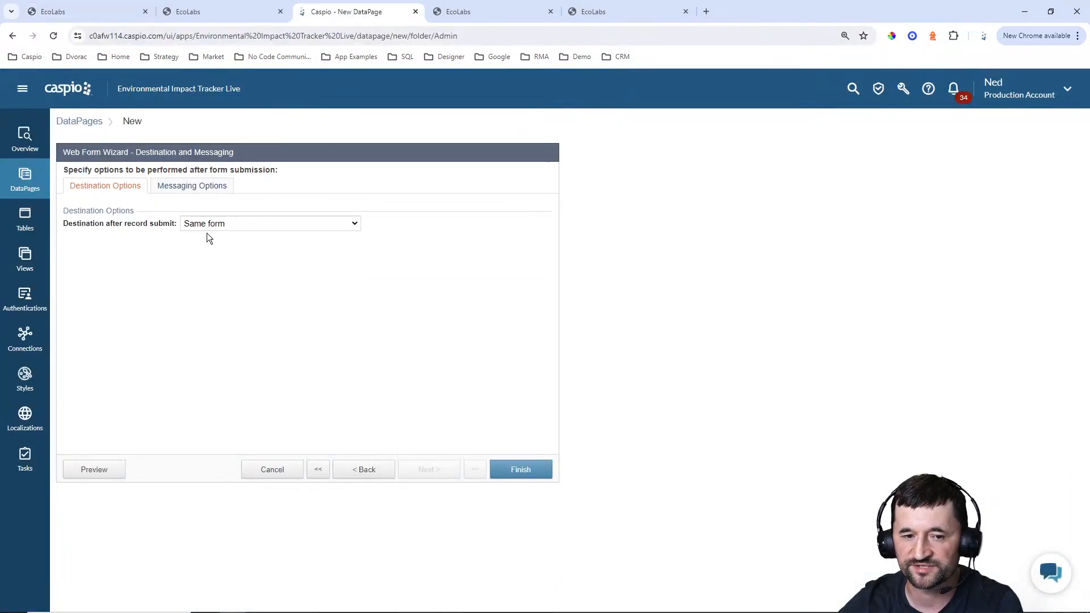
{"action": "left_click", "coordinate": [508, 471]}
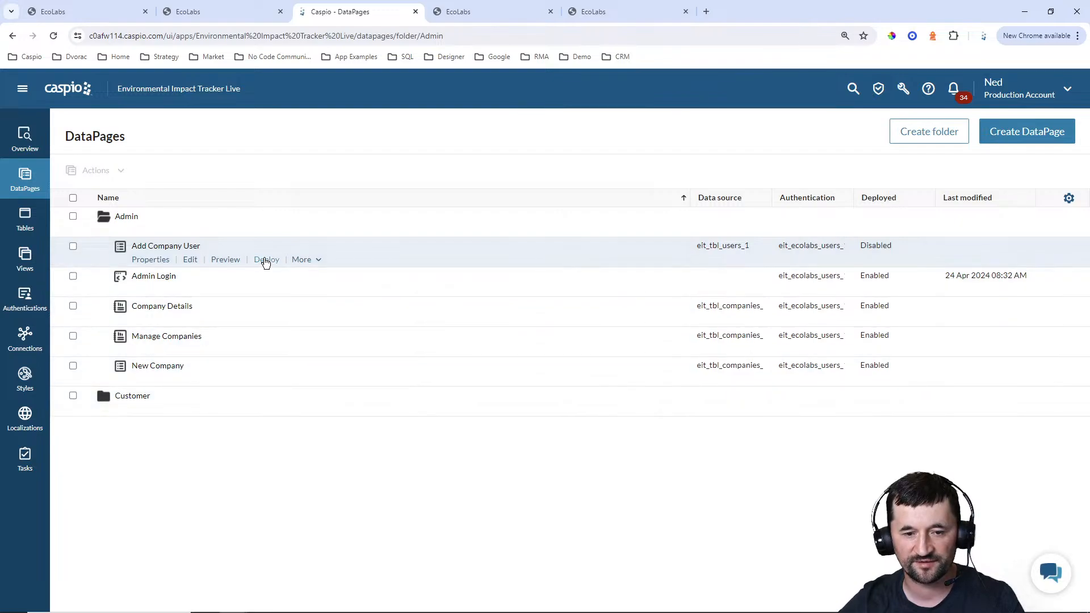
Enable deployment of the Add Company User DataPage and copy its embed code
{"action": "left_click", "coordinate": [266, 259]}
{"action": "left_click", "coordinate": [478, 217]}
{"action": "left_click", "coordinate": [486, 335]}
{"action": "key", "text": "ctrl+c"}
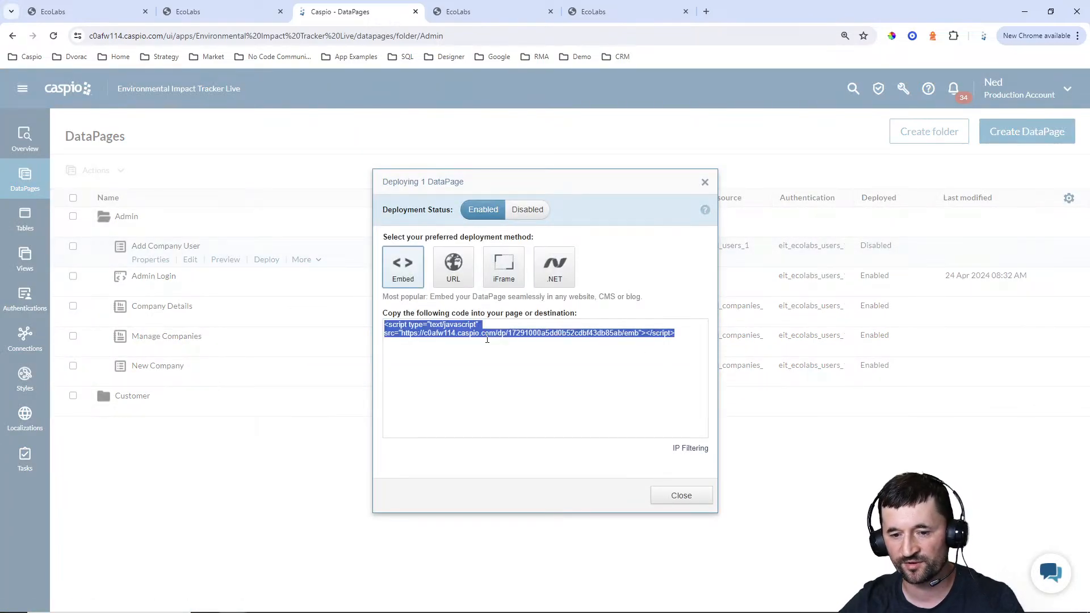
{"action": "left_click", "coordinate": [666, 500]}
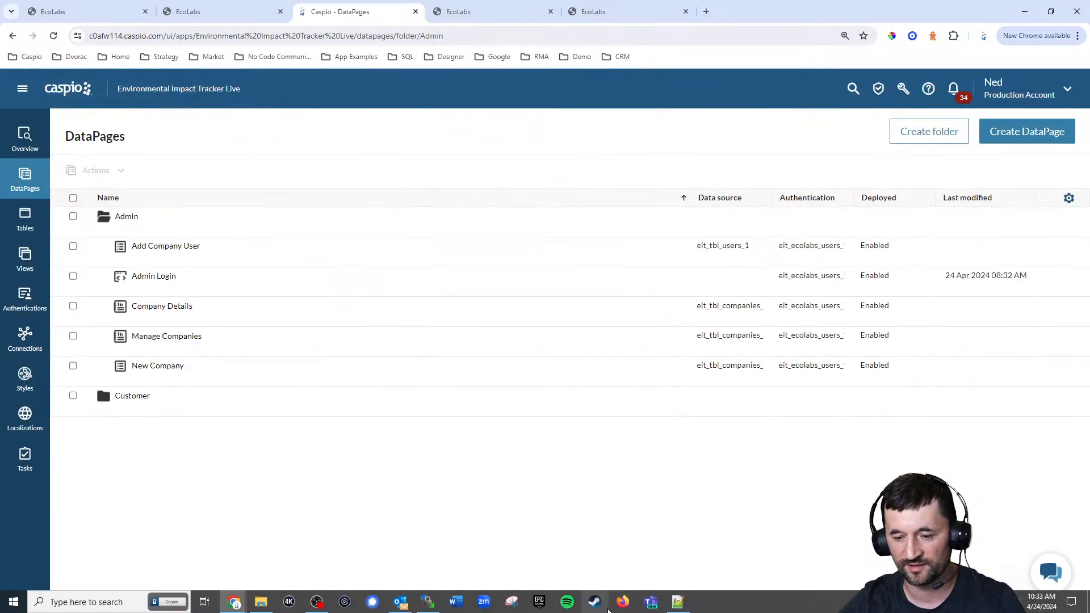
In Notepad++, replace the New User card's DP placeholder in admin_company_details.html with the copied embed code and save
{"action": "left_click", "coordinate": [677, 603]}
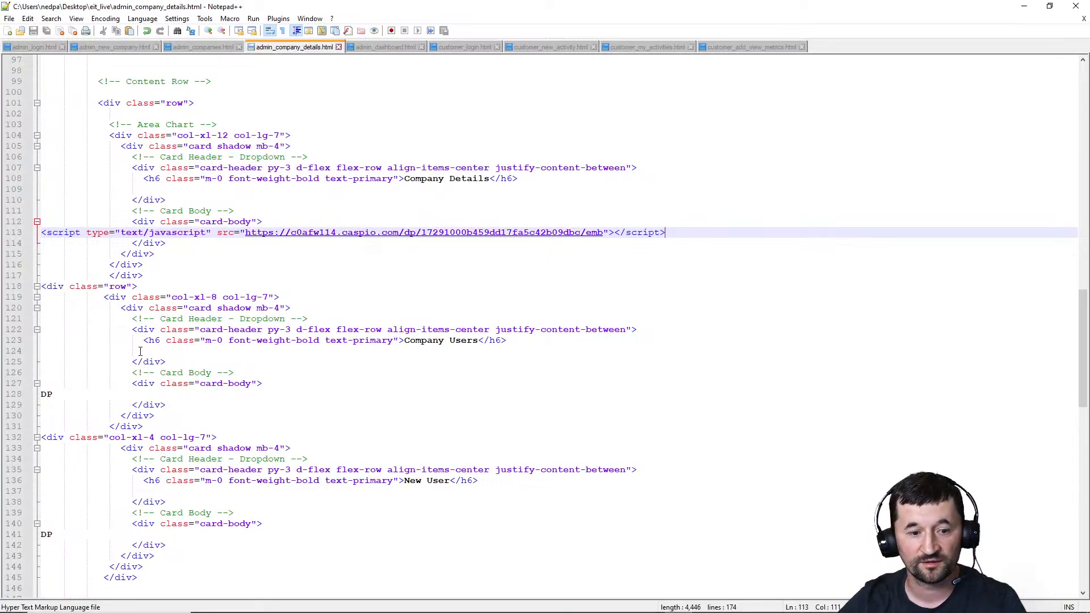
{"action": "double_click", "coordinate": [46, 534]}
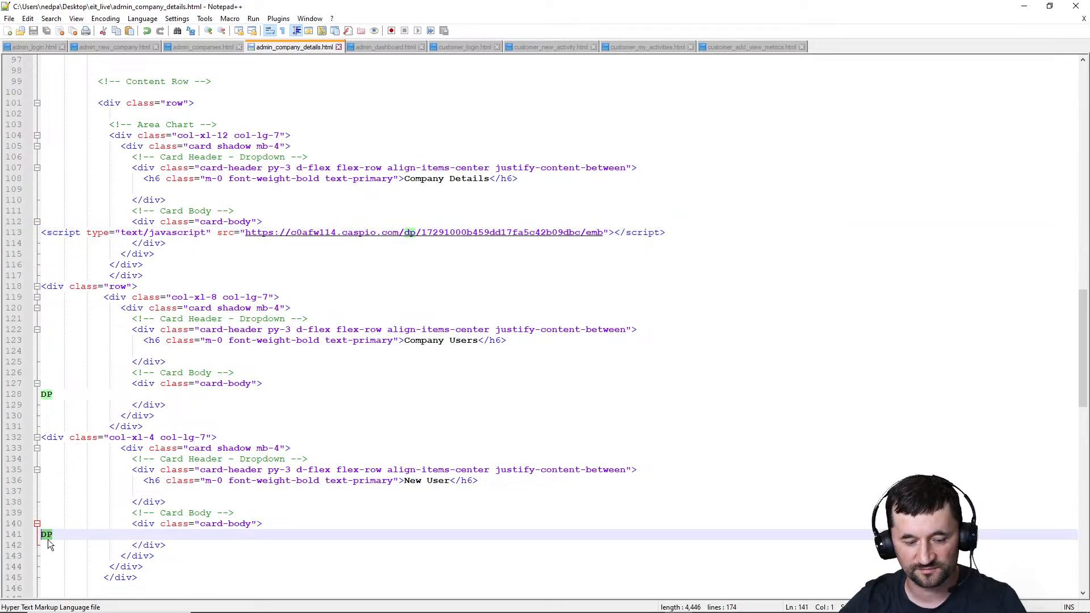
{"action": "key", "text": "ctrl+v"}
{"action": "key", "text": "ctrl+s"}
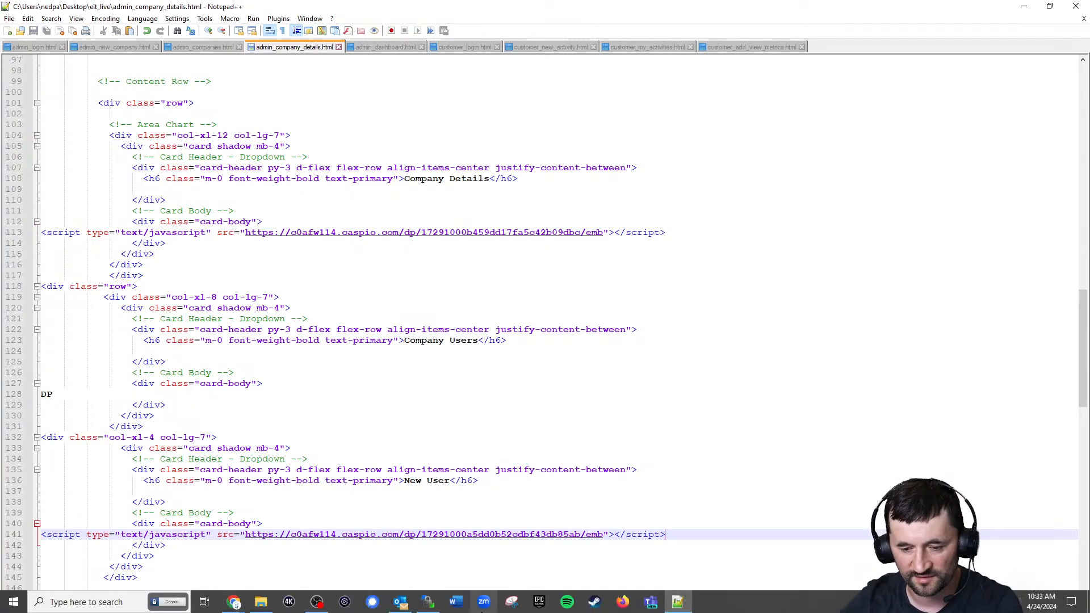
Upload admin_company_details.html to the server's eit_live folder with WinSCP and return to the browser
{"action": "left_click", "coordinate": [430, 602]}
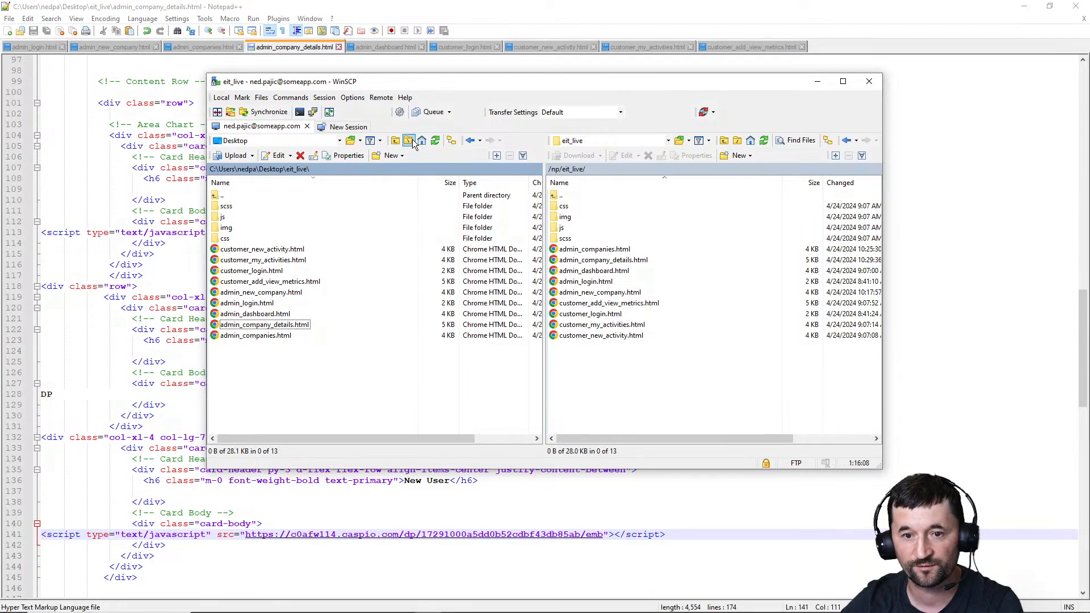
{"action": "left_click_drag", "start_coordinate": [374, 324], "coordinate": [577, 381]}
{"action": "left_click", "coordinate": [1024, 6]}
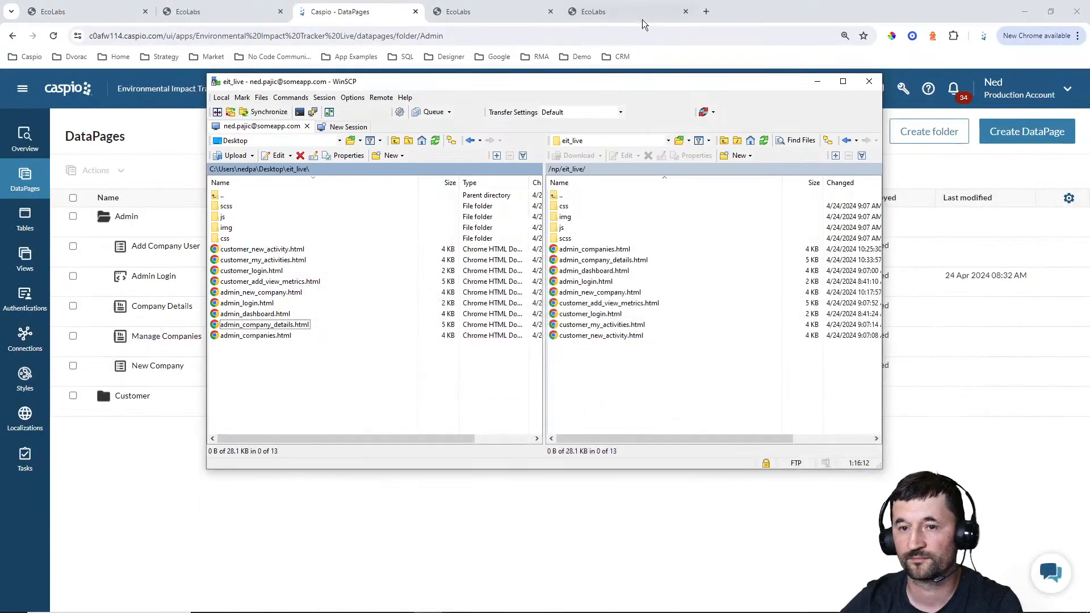
Reload the live company details page and check the New User form and the cid value in the URL
{"action": "left_click", "coordinate": [510, 9]}
{"action": "left_click", "coordinate": [53, 36]}
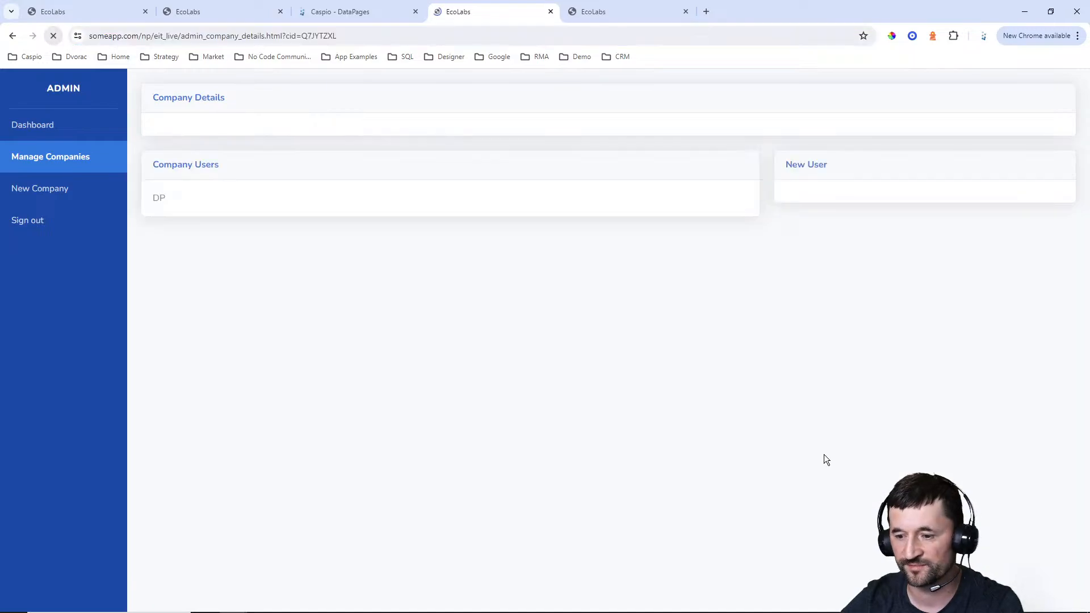
{"action": "scroll", "coordinate": [1007, 437], "scroll_direction": "down", "scroll_amount": 1}
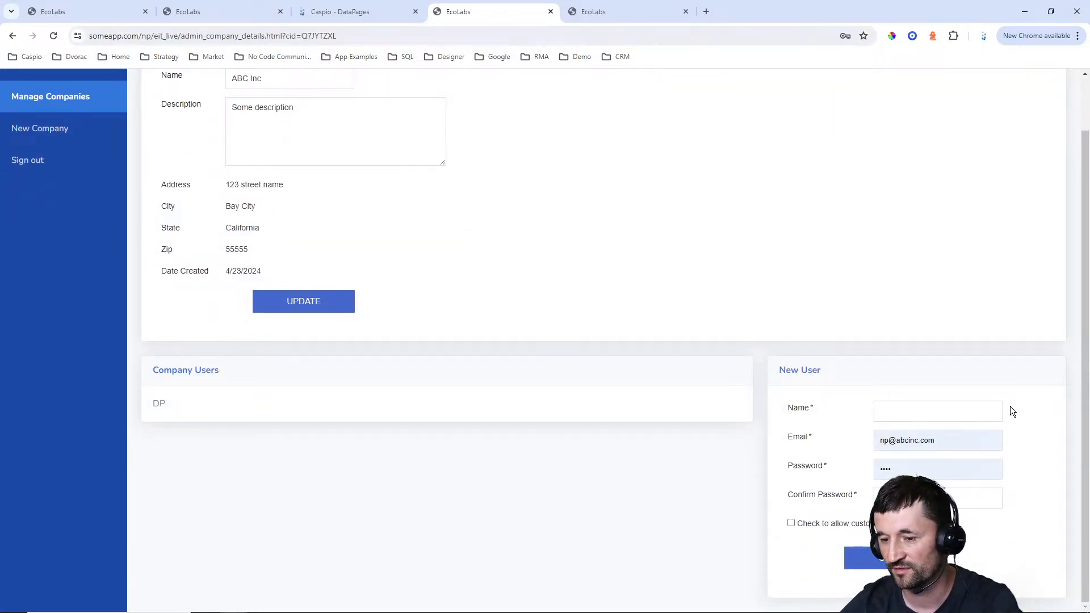
{"action": "scroll", "coordinate": [1011, 409], "scroll_direction": "up", "scroll_amount": 1}
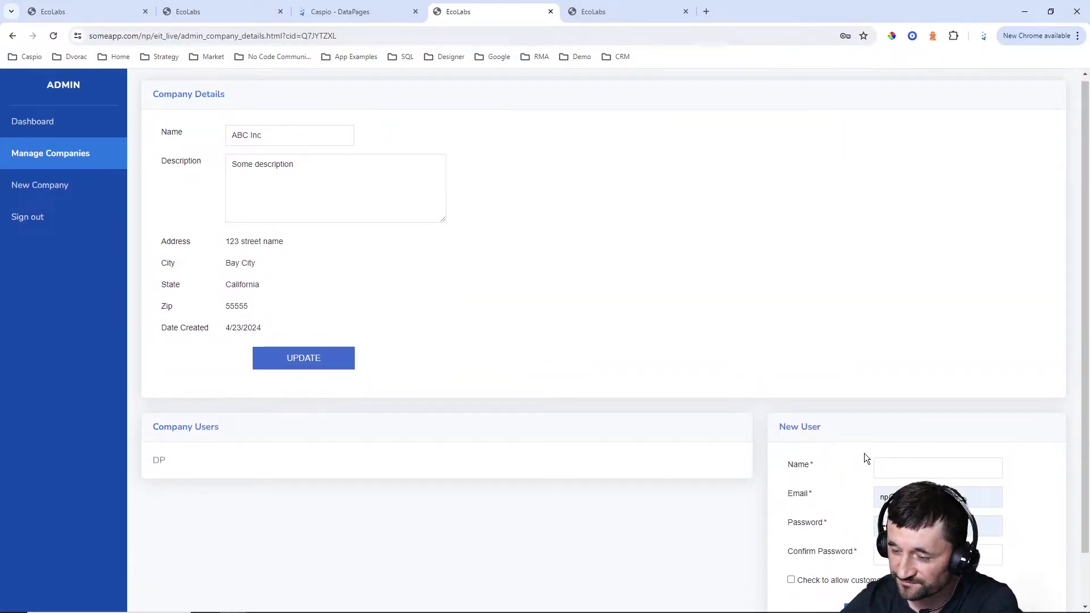
{"action": "left_click", "coordinate": [306, 36]}
{"action": "double_click", "coordinate": [344, 36]}
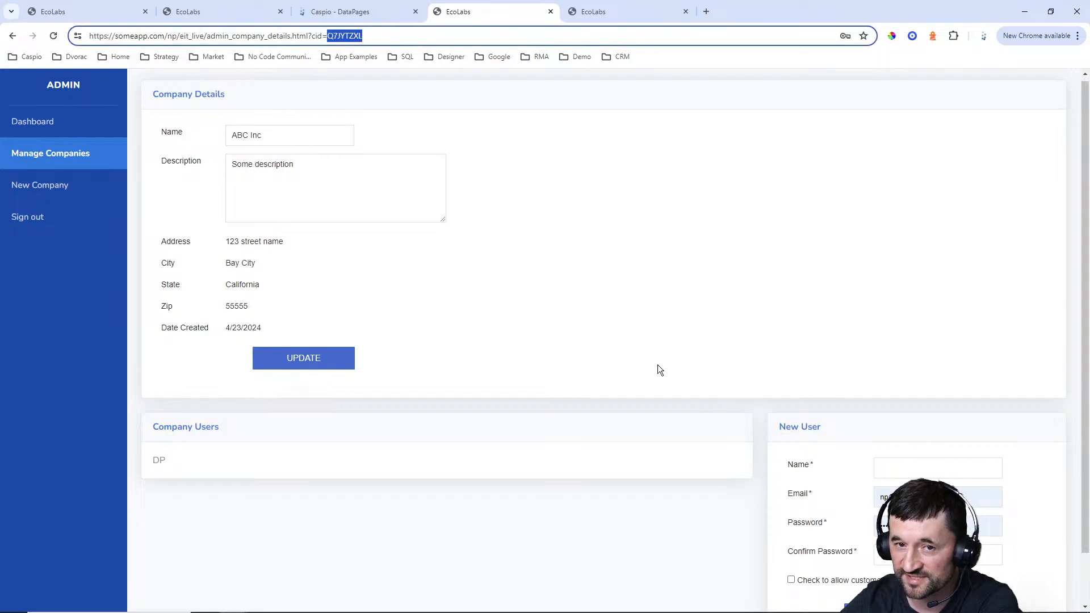
Enter the new user's full name and email address in the New User form on the ABC Inc details page
{"action": "scroll", "coordinate": [893, 571], "scroll_direction": "down", "scroll_amount": 1}
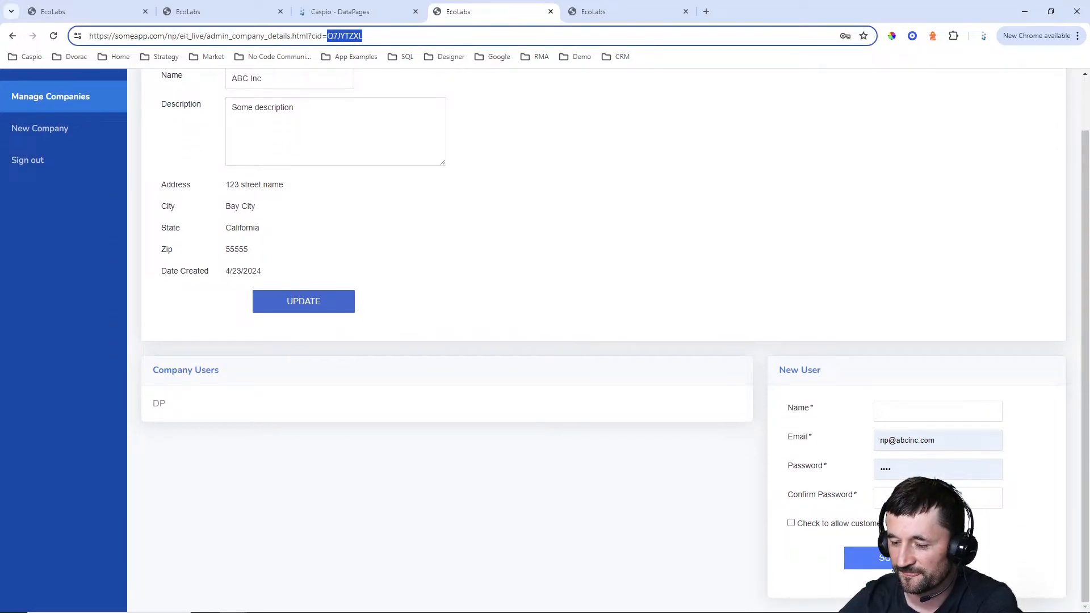
{"action": "left_click", "coordinate": [904, 407]}
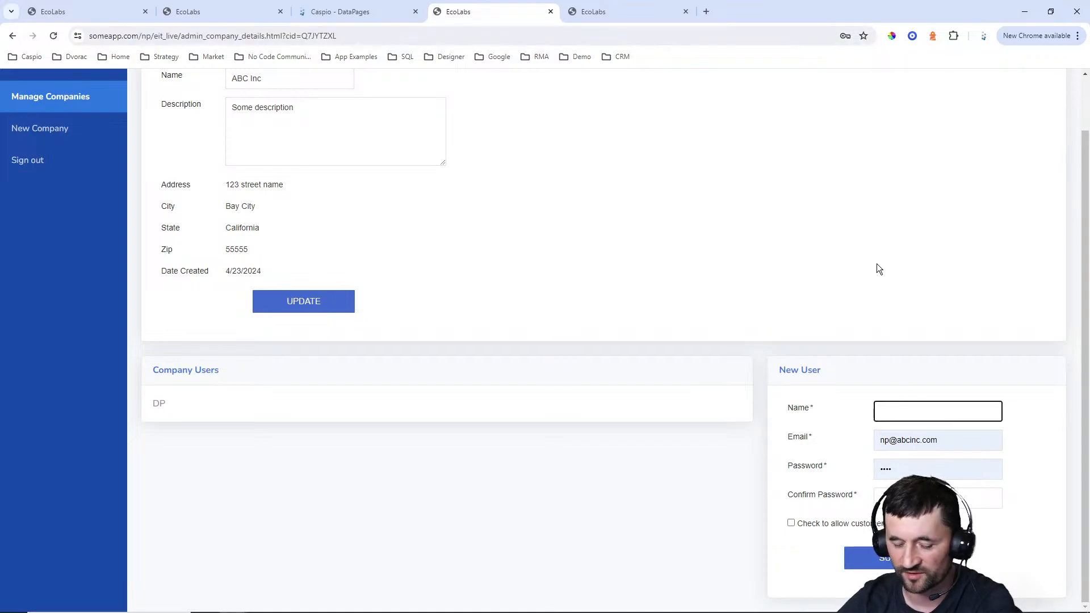
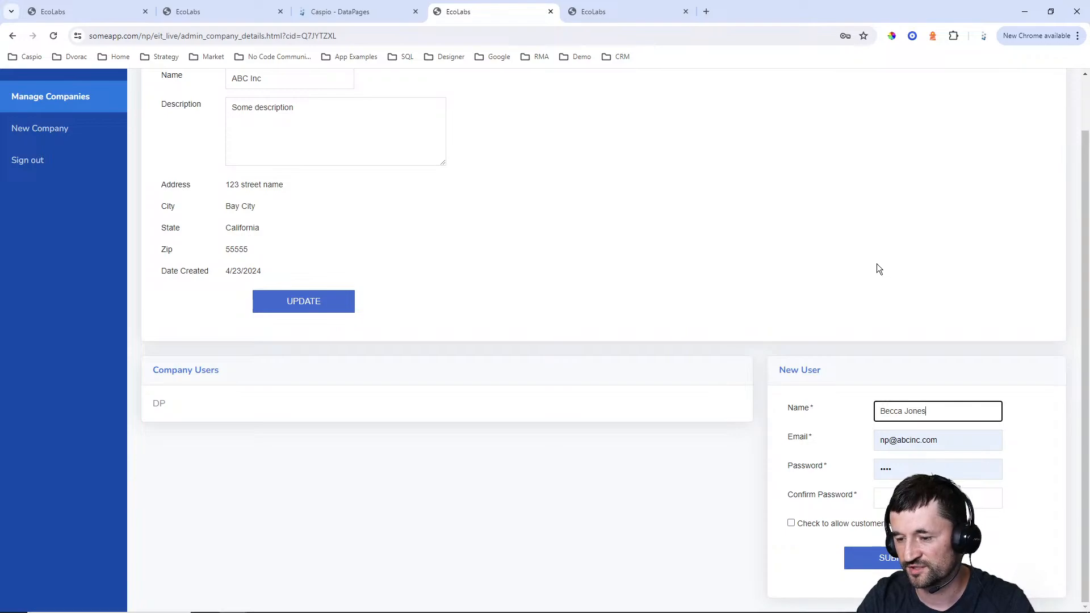
{"action": "key", "text": "Tab"}
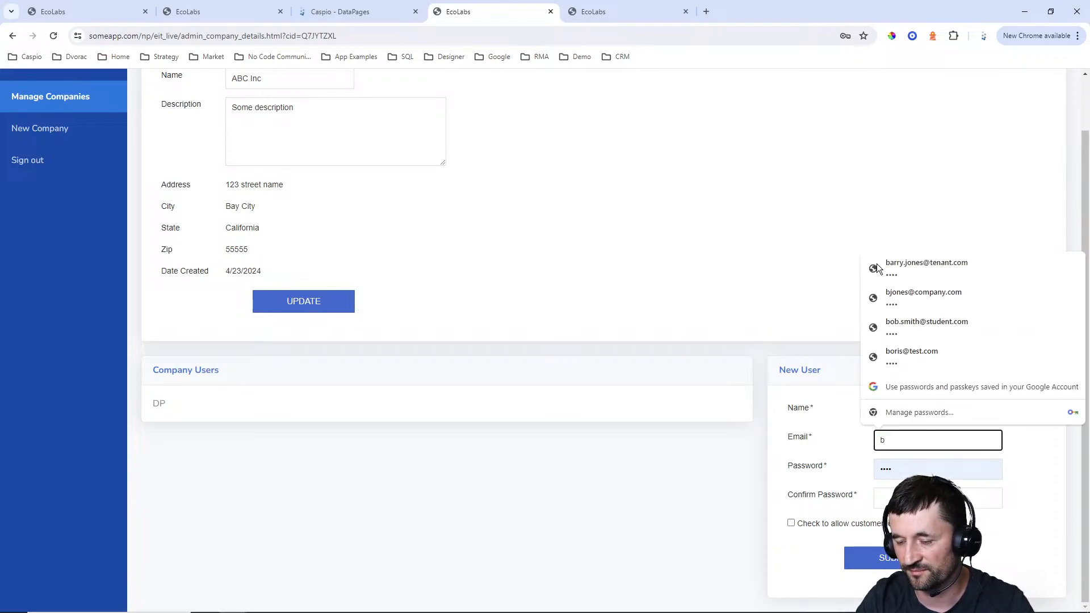
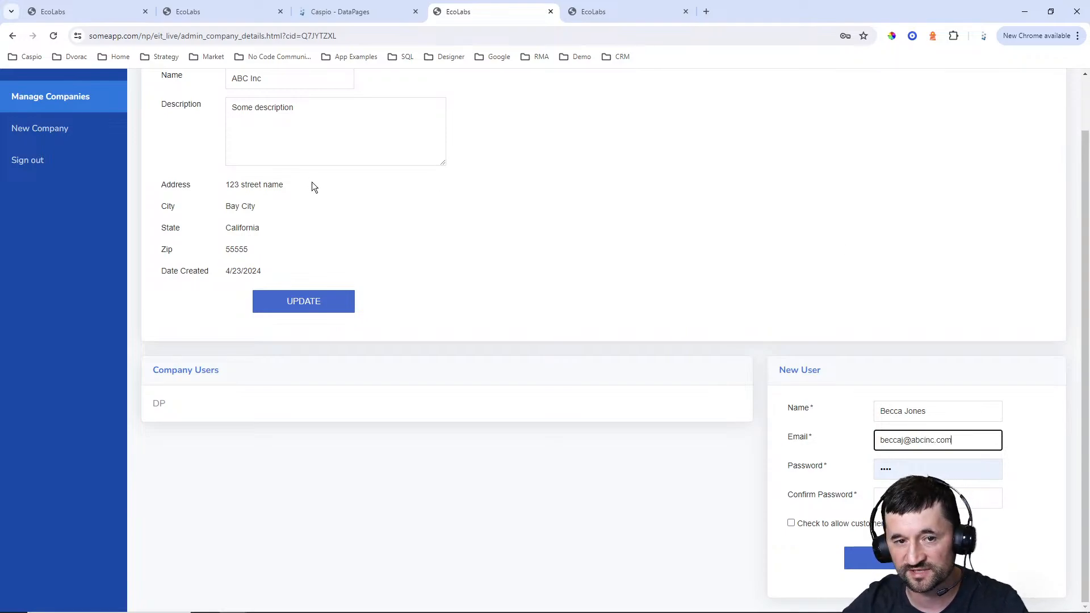
{"action": "scroll", "coordinate": [295, 164], "scroll_direction": "up", "scroll_amount": 2}
{"action": "scroll", "coordinate": [934, 301], "scroll_direction": "down", "scroll_amount": 1}
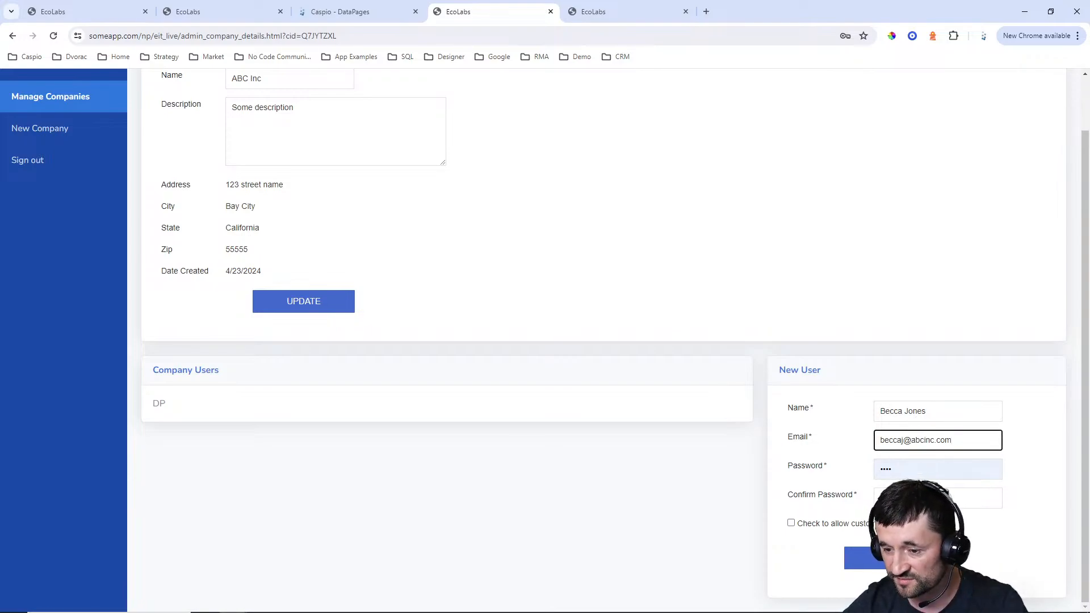
Enter and confirm the new user's password, allow customer login, submit the form, and save the password in the browser
{"action": "key", "text": "Tab"}
{"action": "type", "text": "••••"}
{"action": "key", "text": "Tab"}
{"action": "type", "text": "••••"}
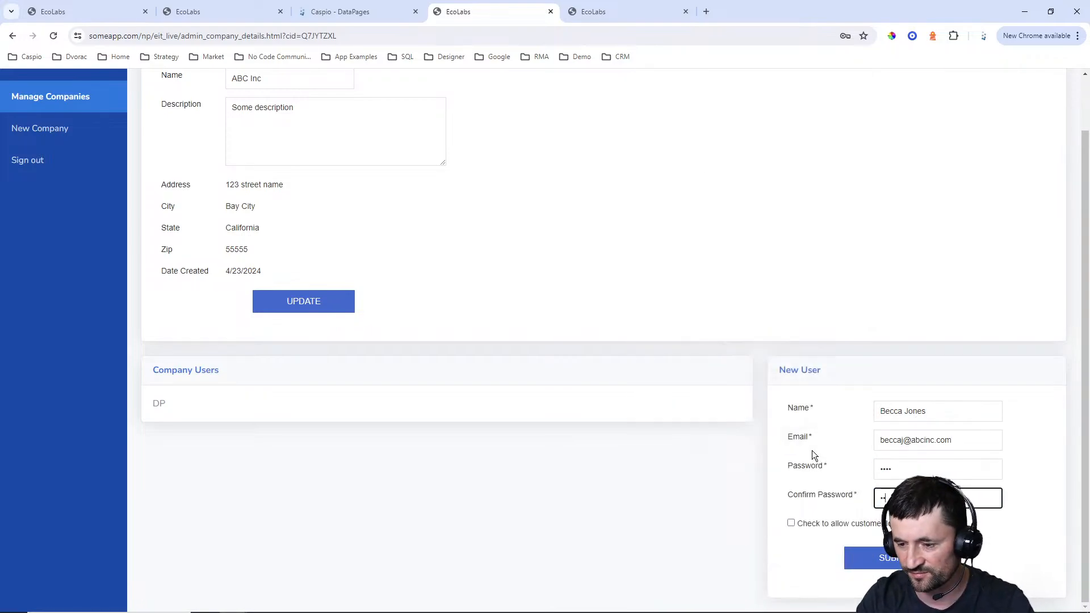
{"action": "left_click", "coordinate": [792, 522]}
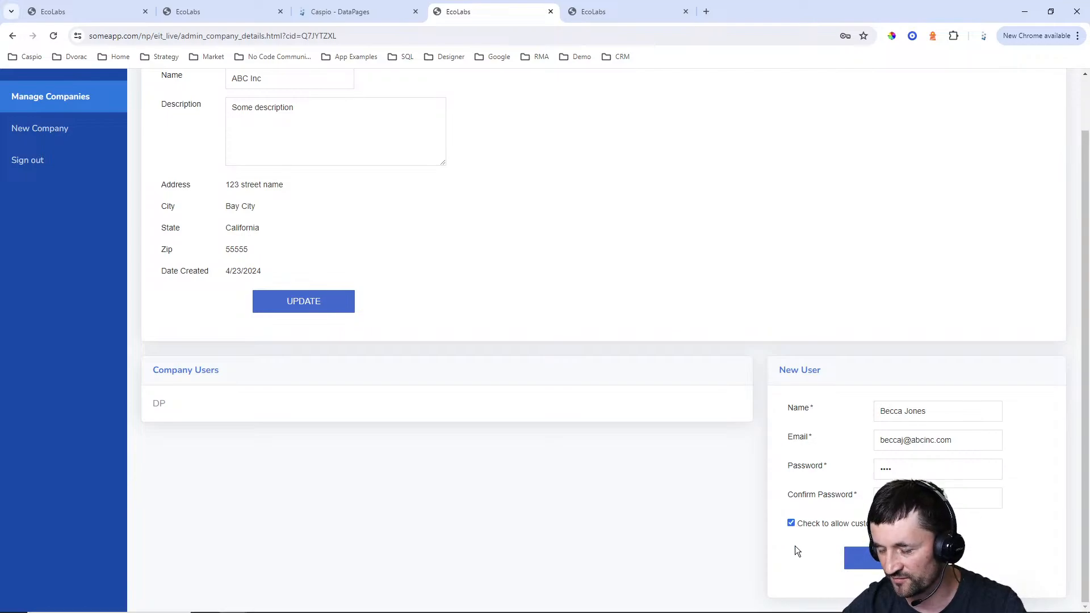
{"action": "left_click", "coordinate": [863, 558]}
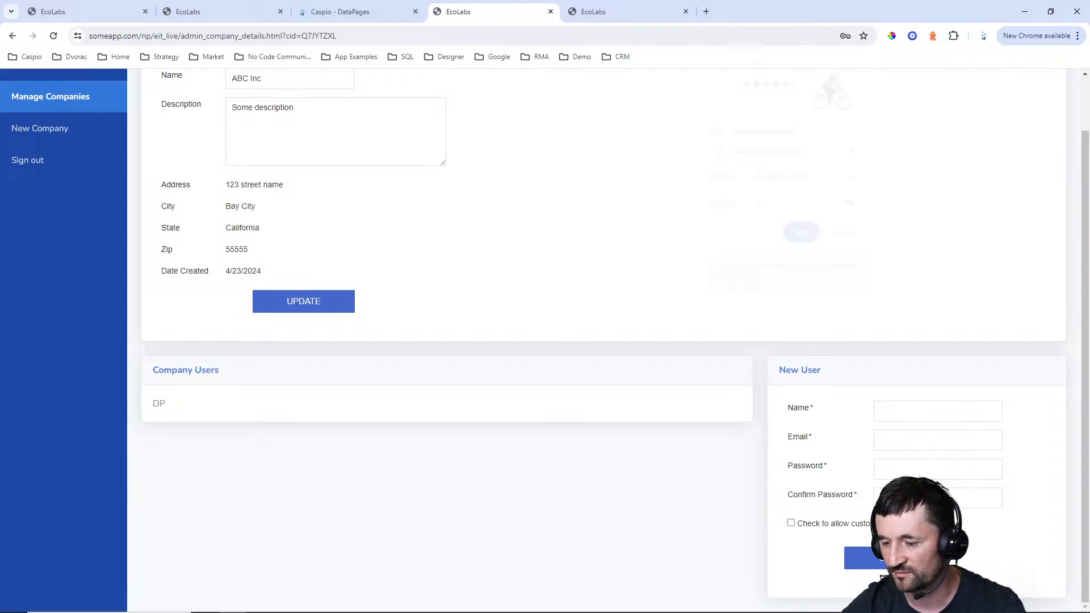
{"action": "left_click", "coordinate": [804, 237]}
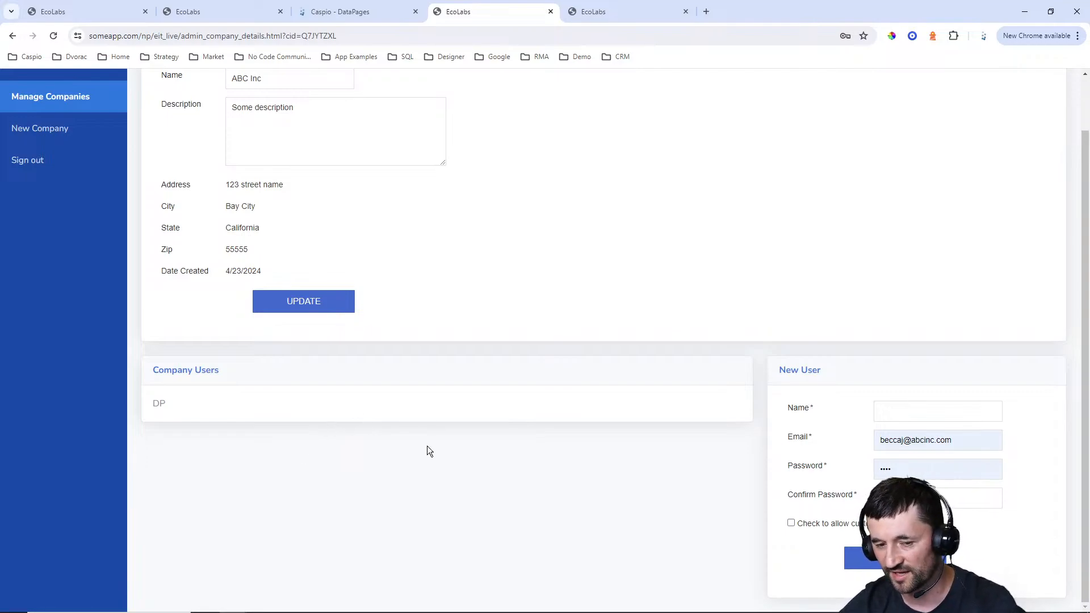
Switch to Caspio and start a new Tabular report DataPage in the Admin folder
{"action": "left_click", "coordinate": [356, 17]}
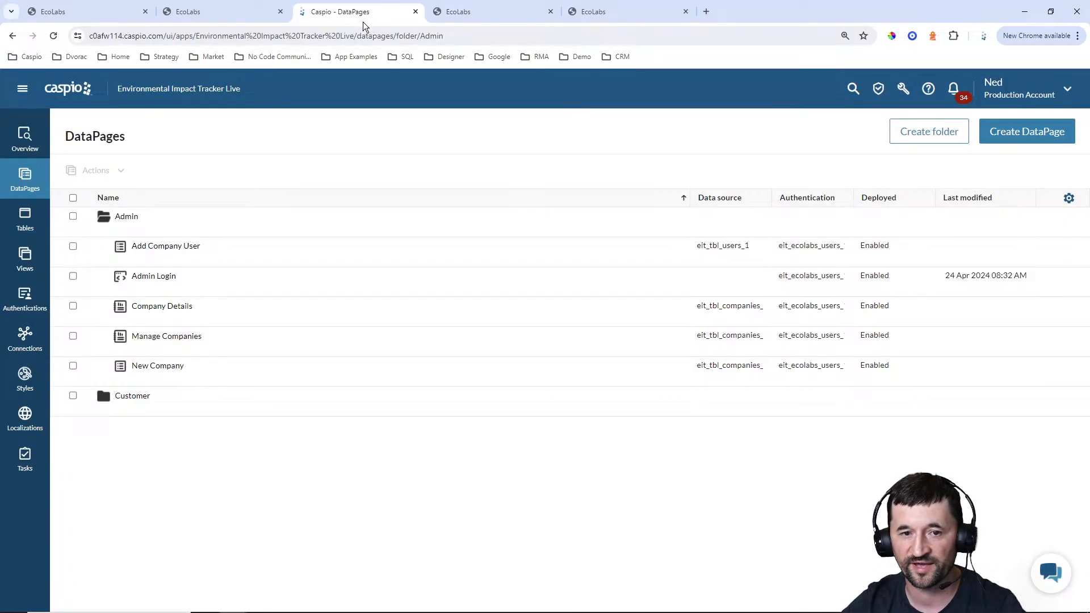
{"action": "left_click", "coordinate": [1032, 138]}
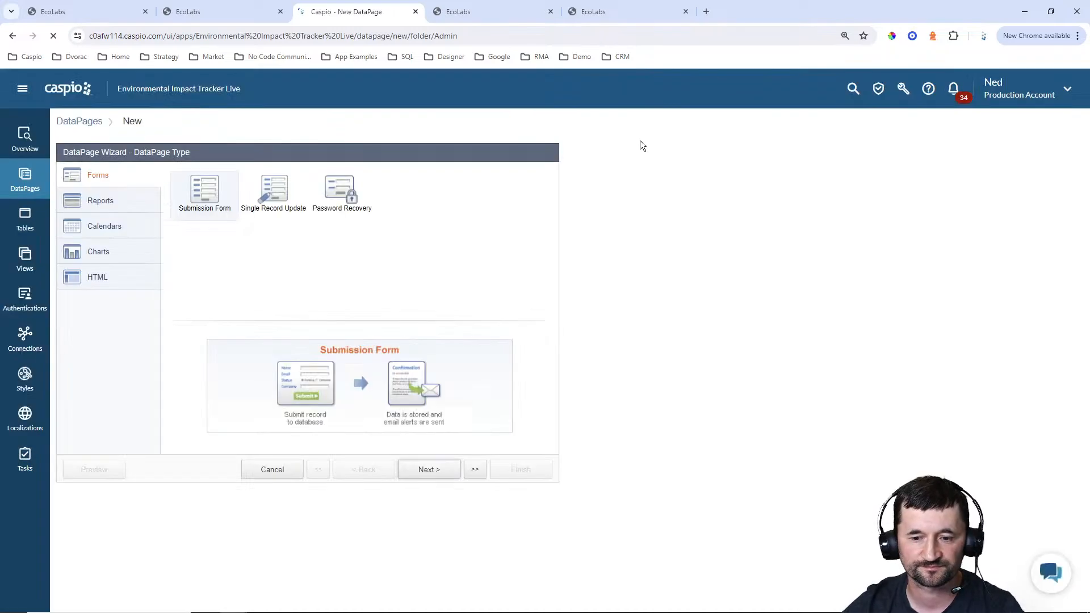
{"action": "left_click", "coordinate": [91, 201]}
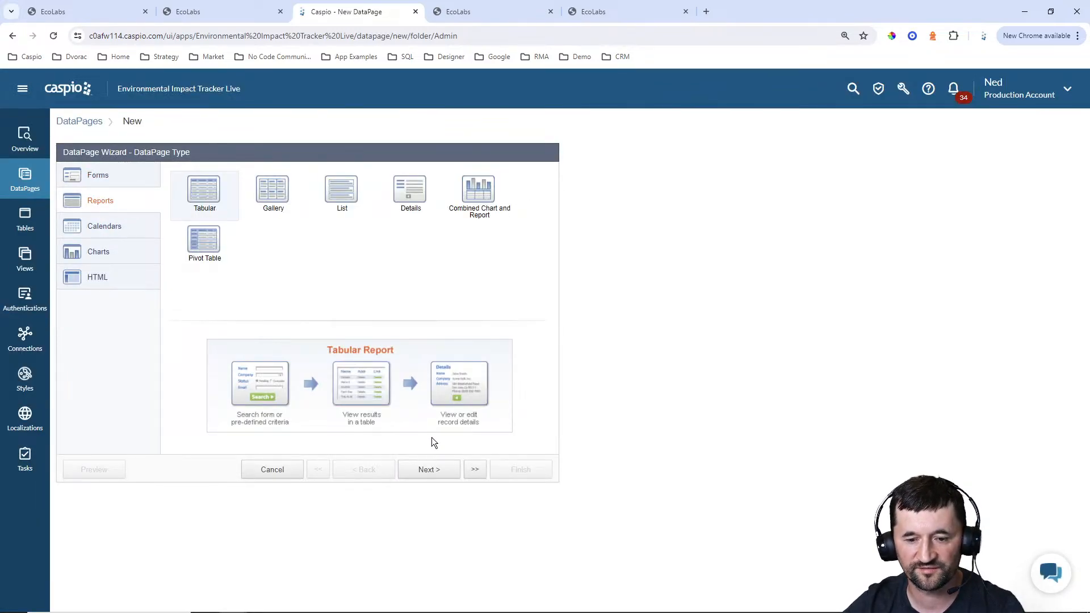
{"action": "left_click", "coordinate": [429, 469]}
Use the eit_tbl_users_1 table as the report's data source and name the DataPage View/Manage Company Users
{"action": "left_click", "coordinate": [162, 210]}
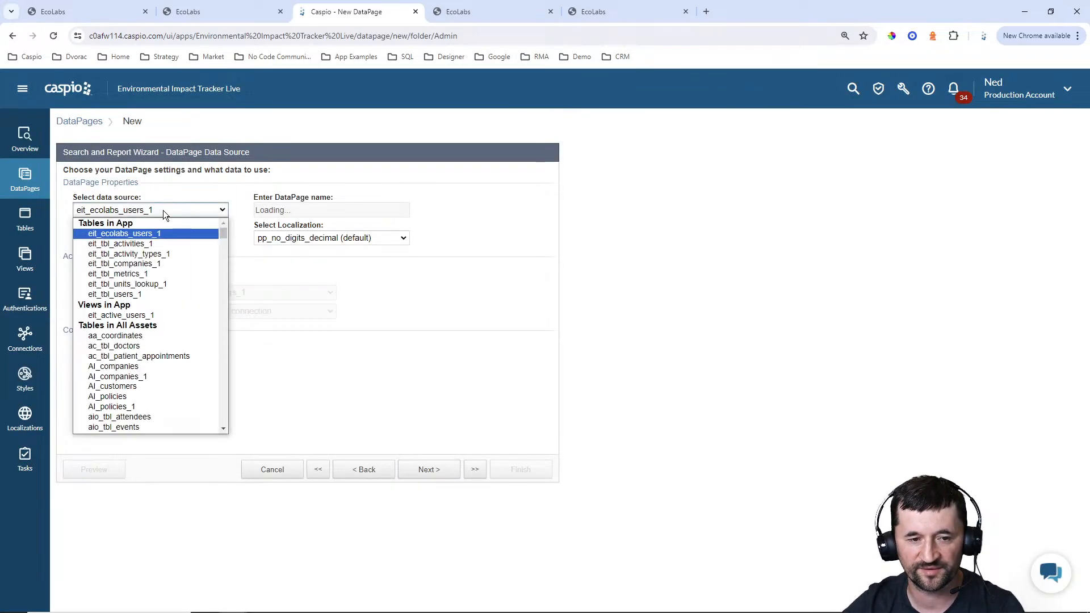
{"action": "left_click", "coordinate": [149, 295]}
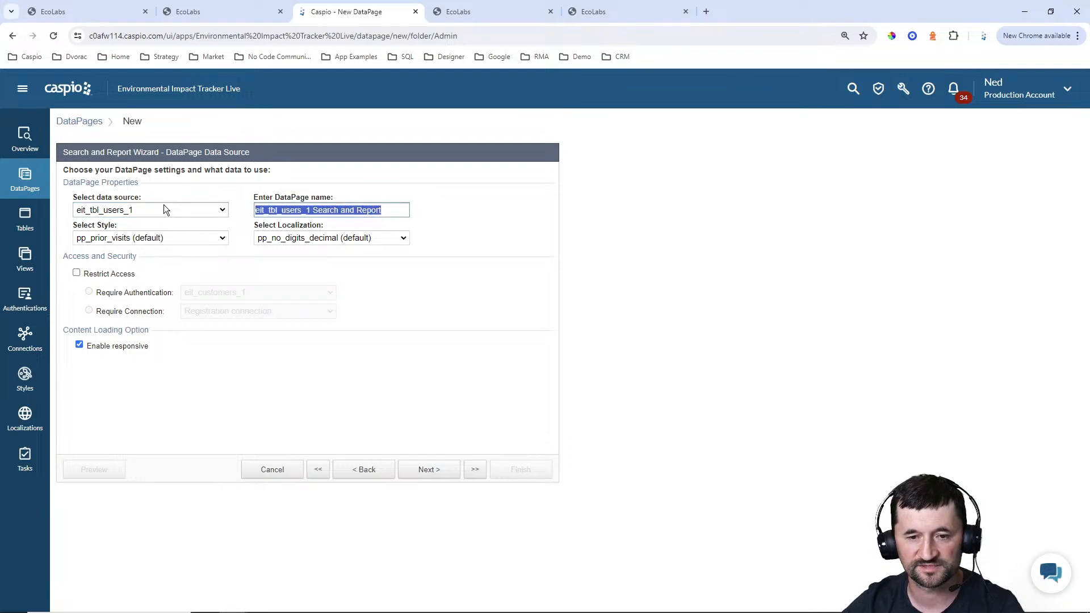
{"action": "type", "text": "View/Mana"}
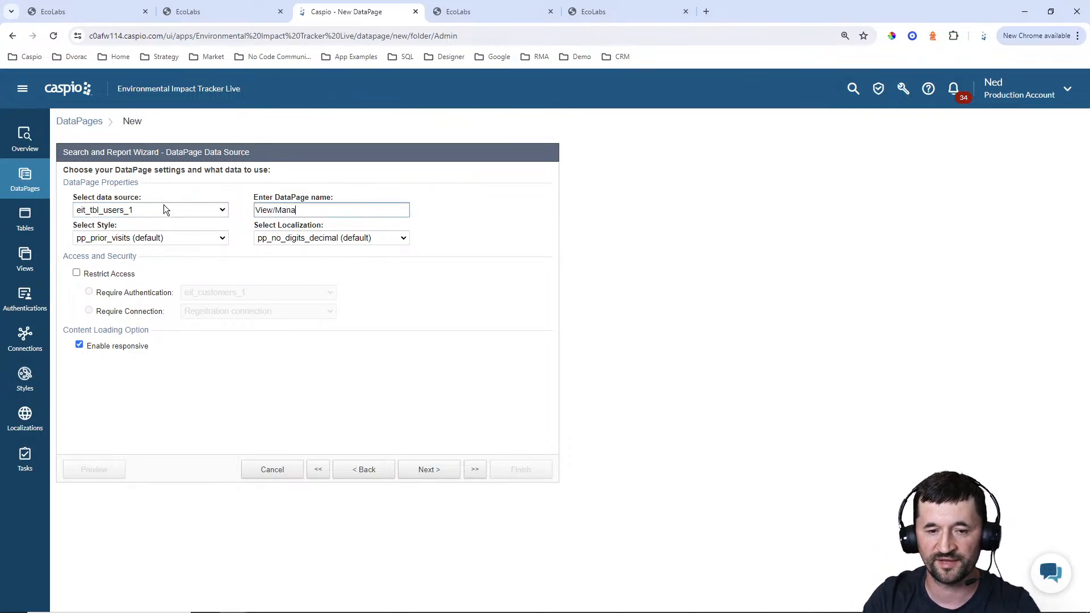
{"action": "type", "text": "ge Company Users"}
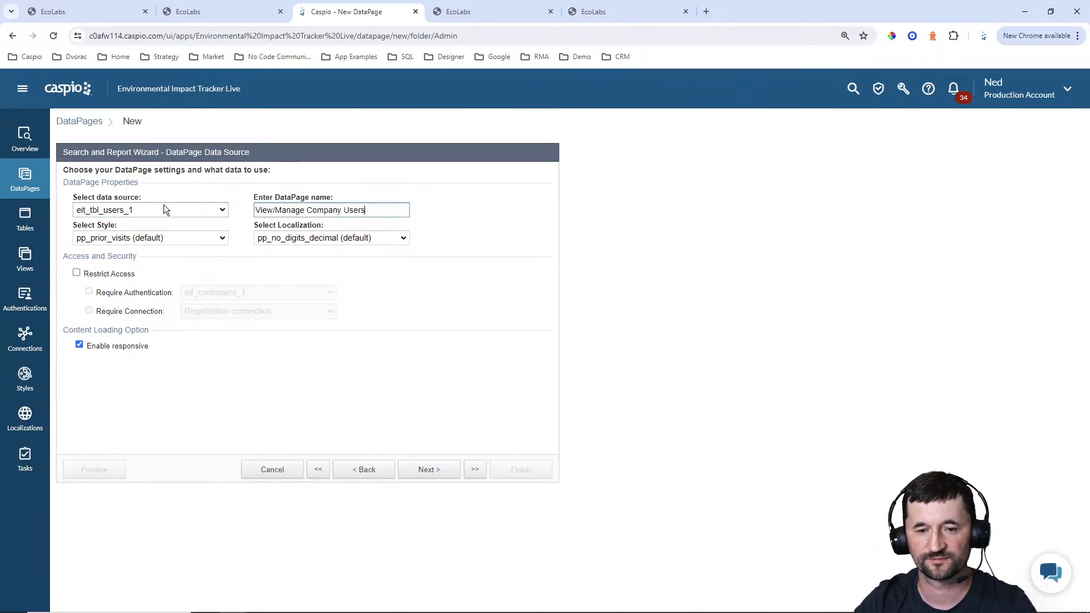
Set the DataPage's style to Blue and its localization to English
{"action": "left_click", "coordinate": [152, 237]}
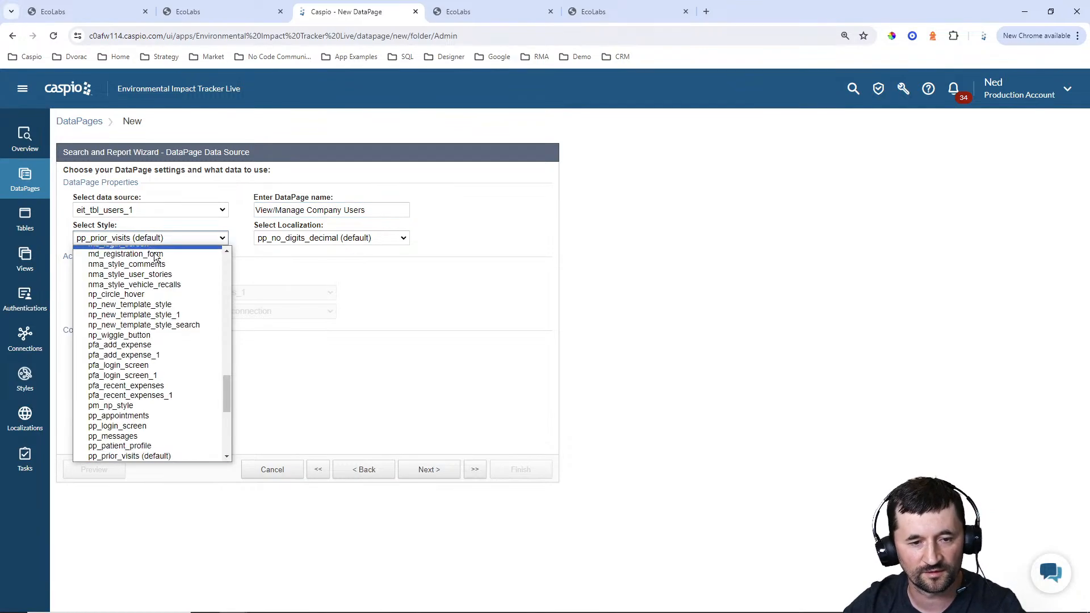
{"action": "scroll", "coordinate": [146, 279], "scroll_direction": "up", "scroll_amount": 10}
{"action": "left_click", "coordinate": [99, 262]}
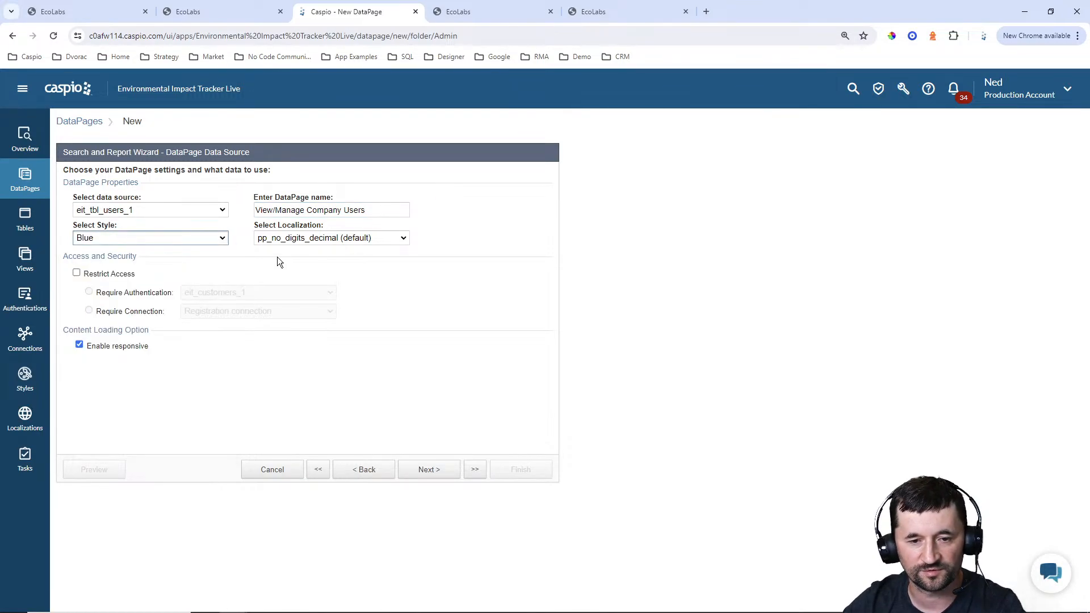
{"action": "left_click", "coordinate": [332, 238]}
{"action": "scroll", "coordinate": [299, 279], "scroll_direction": "up", "scroll_amount": 1}
{"action": "left_click", "coordinate": [265, 279]}
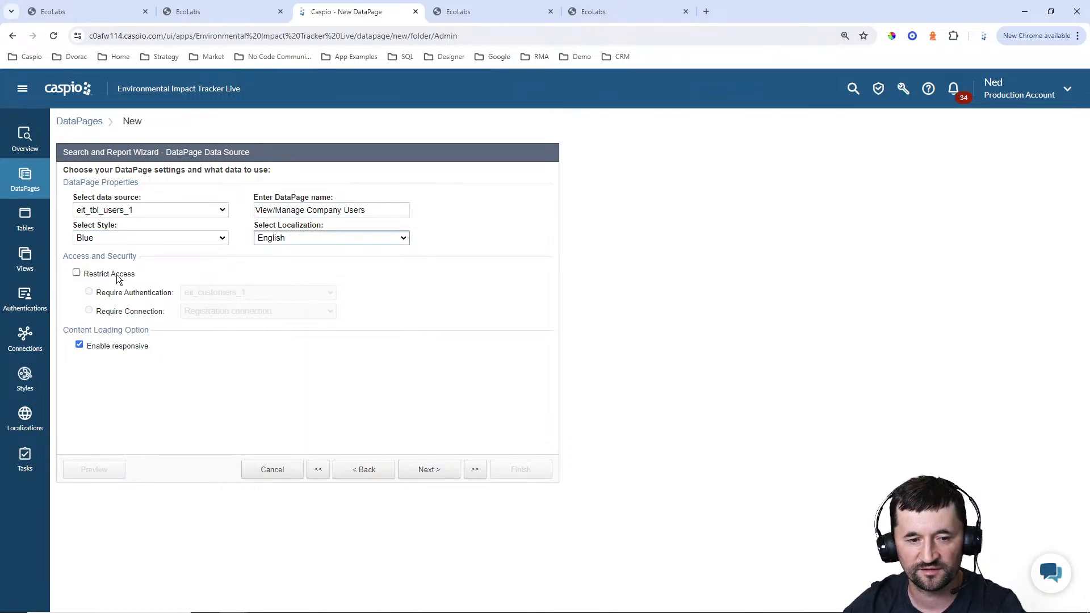
Restrict access to the DataPage with the eit_ecolabs_users_1 authentication and continue to the search type settings
{"action": "left_click", "coordinate": [77, 273]}
{"action": "left_click", "coordinate": [247, 292]}
{"action": "left_click", "coordinate": [240, 327]}
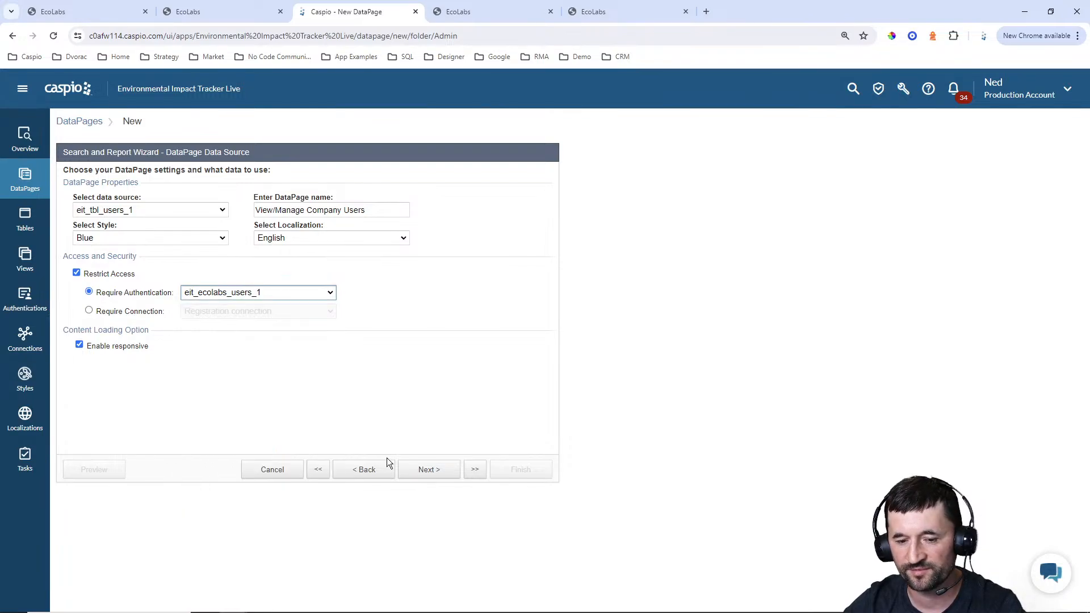
{"action": "left_click", "coordinate": [427, 471]}
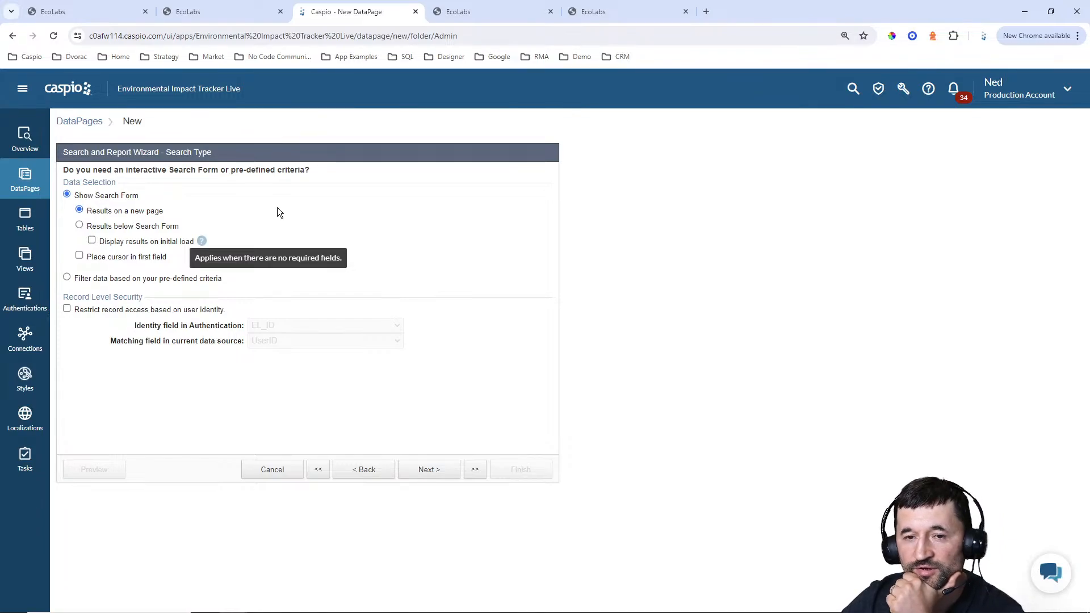
Filter the report's data by pre-defined criteria and select CompanyID as the filtering field
{"action": "left_click", "coordinate": [493, 22]}
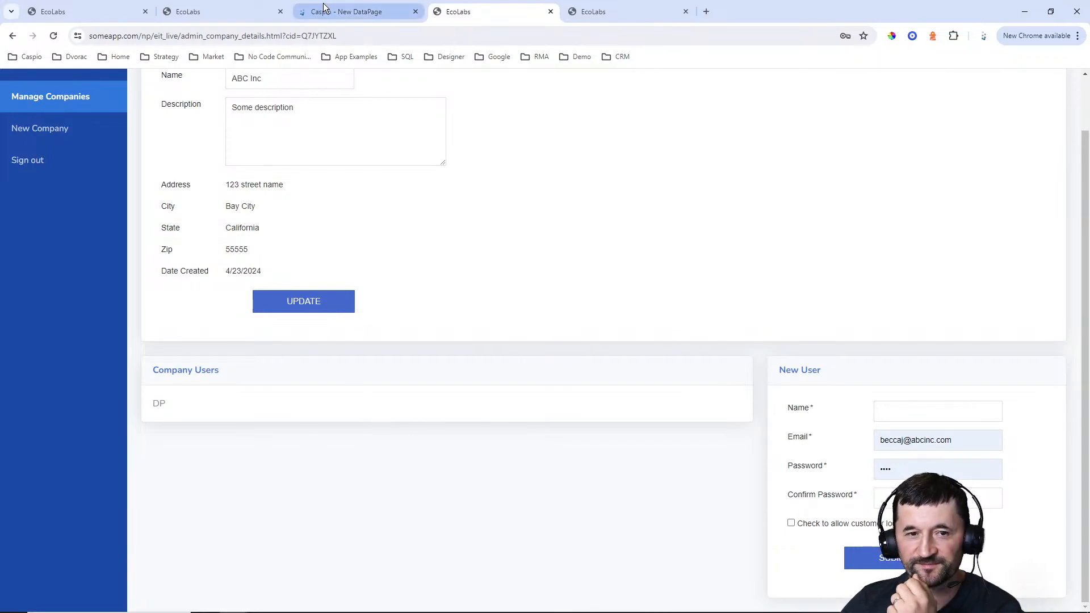
{"action": "left_click", "coordinate": [301, 11]}
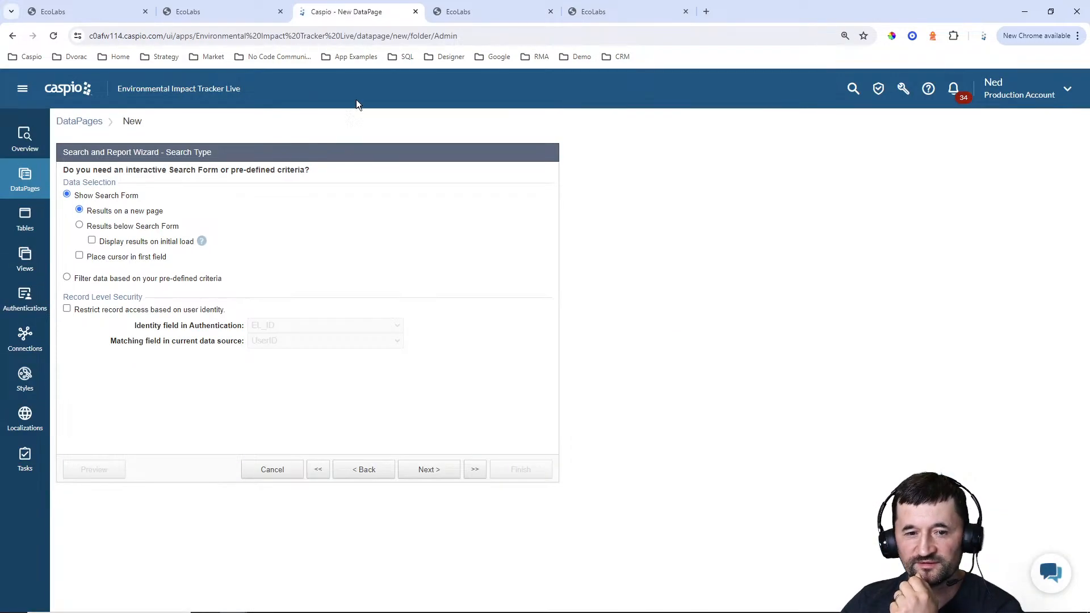
{"action": "left_click", "coordinate": [112, 279]}
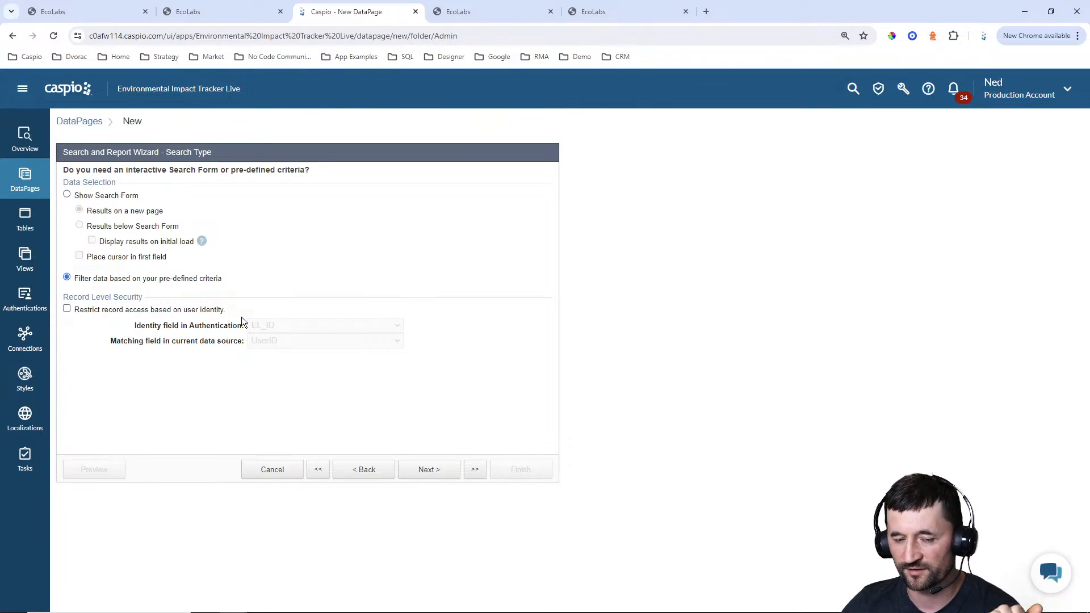
{"action": "left_click", "coordinate": [437, 475]}
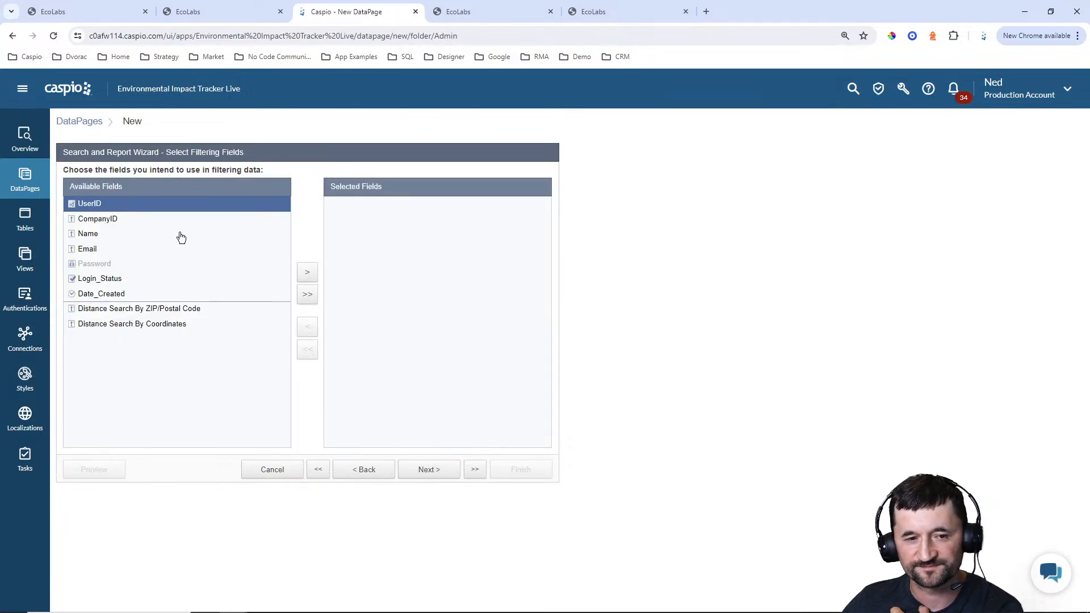
{"action": "left_click", "coordinate": [114, 220]}
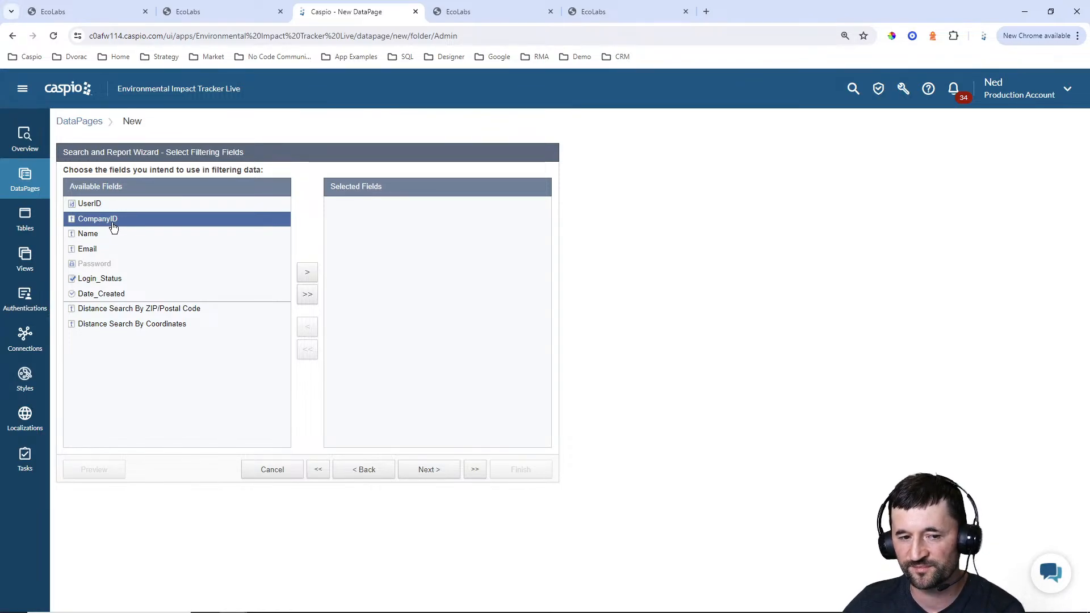
{"action": "left_click", "coordinate": [309, 274]}
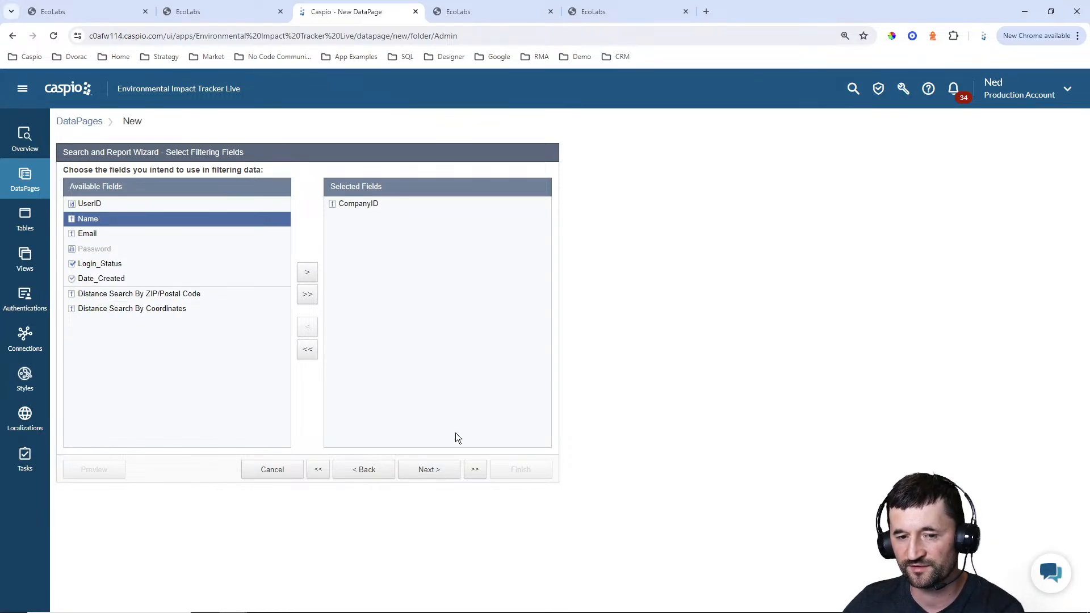
{"action": "left_click", "coordinate": [439, 471]}
{"action": "left_click", "coordinate": [316, 210]}
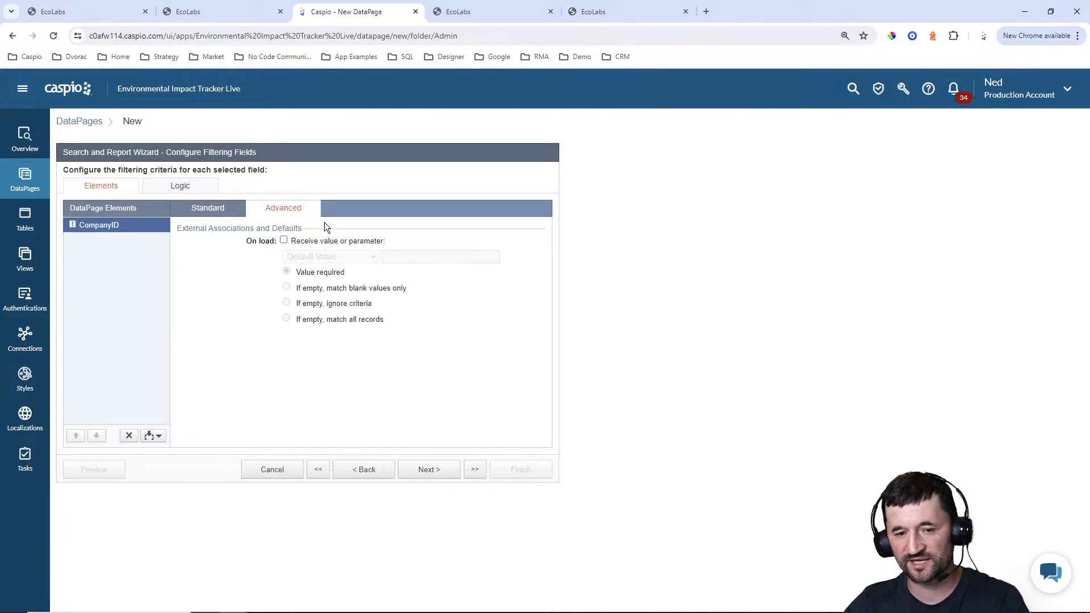
{"action": "left_click", "coordinate": [317, 241]}
{"action": "left_click", "coordinate": [319, 257]}
{"action": "left_click", "coordinate": [318, 292]}
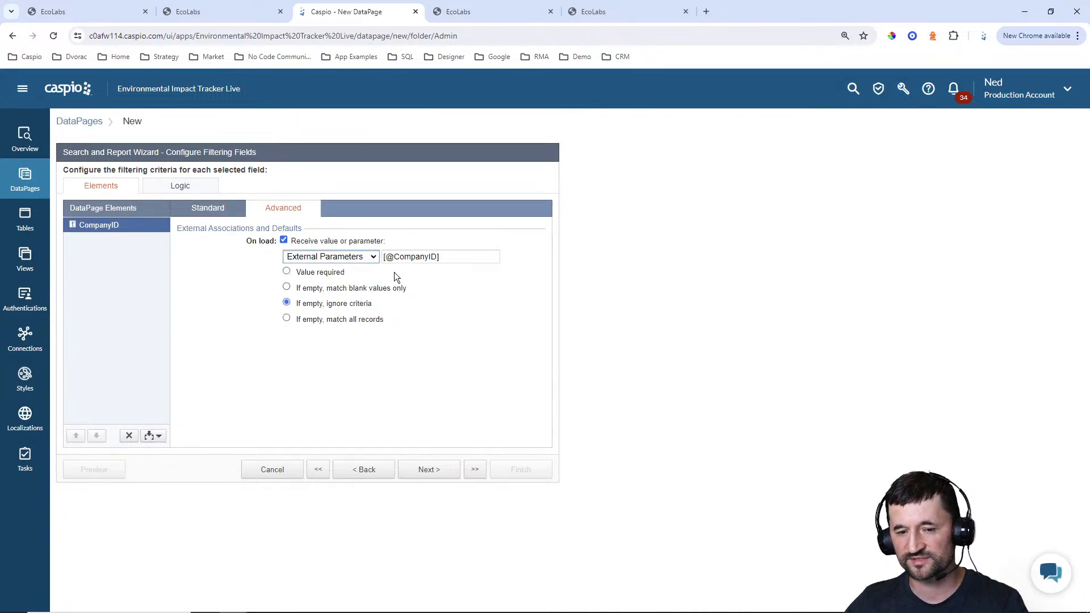
{"action": "left_click_drag", "start_coordinate": [394, 257], "coordinate": [438, 257]}
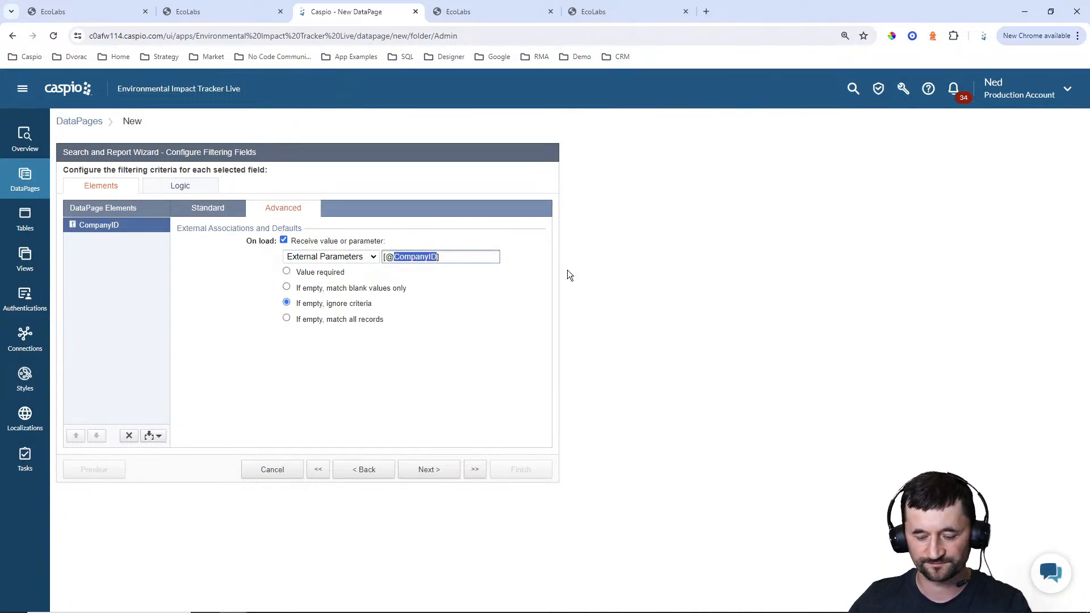
{"action": "type", "text": "cid"}
{"action": "left_click", "coordinate": [307, 275]}
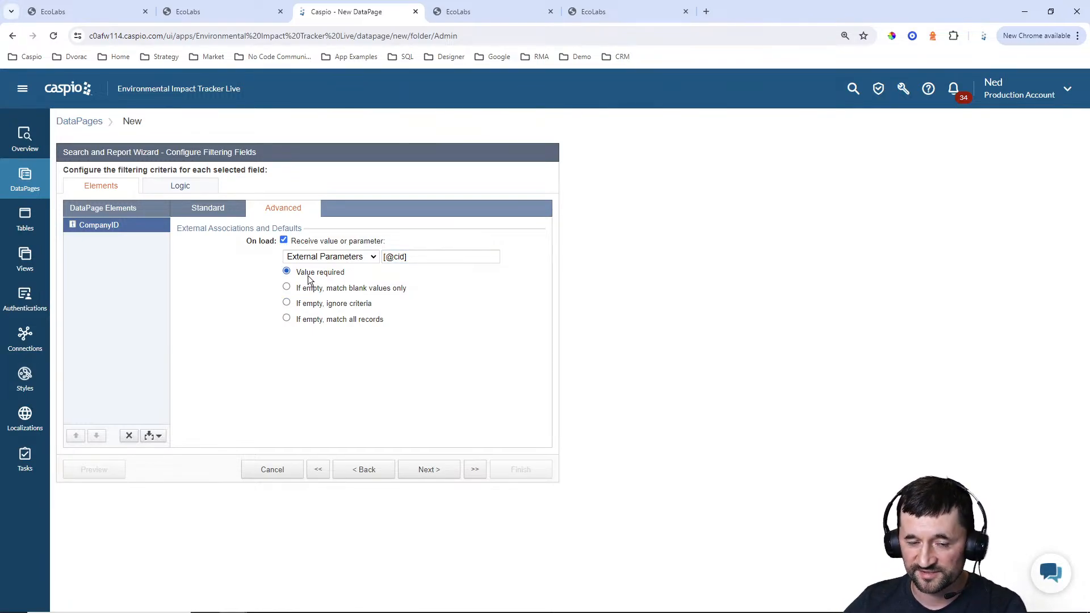
Include the Name, Email, Login_Status and Date_Created fields in the report's results page
{"action": "left_click", "coordinate": [485, 14]}
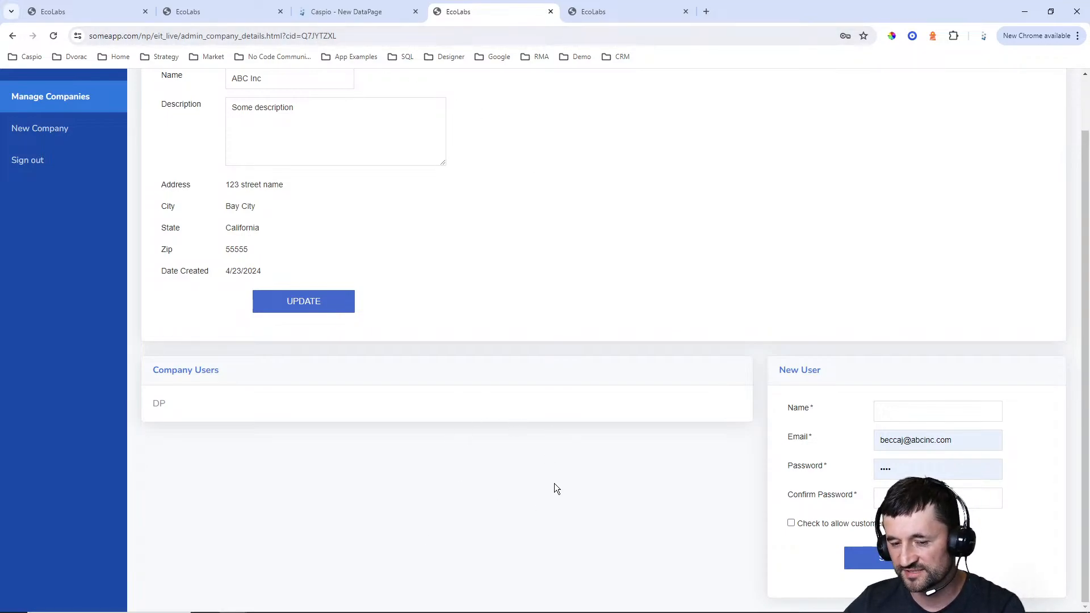
{"action": "left_click", "coordinate": [344, 13]}
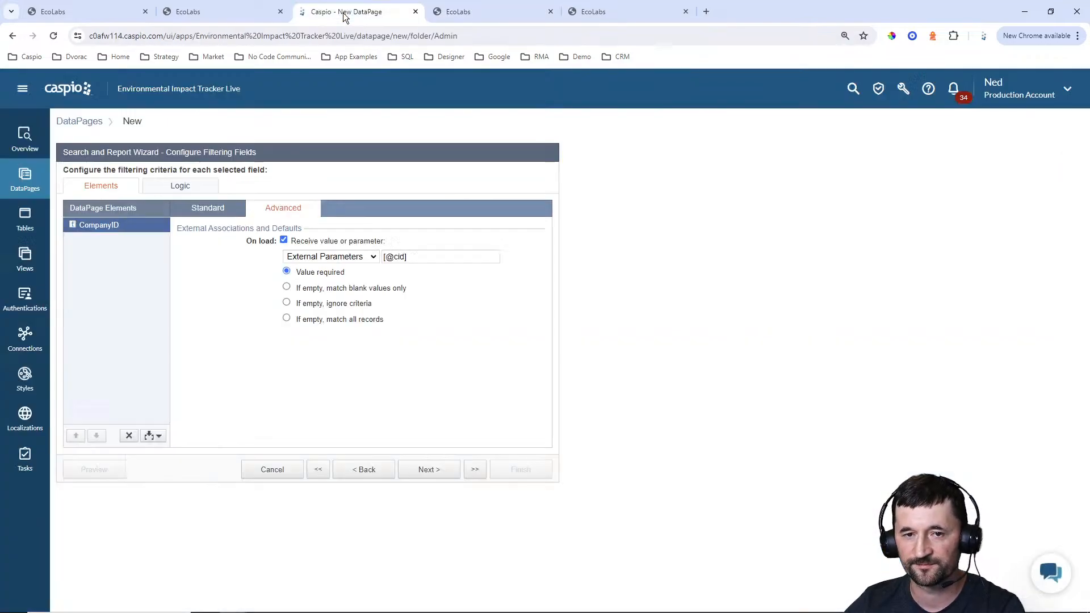
{"action": "left_click", "coordinate": [439, 475]}
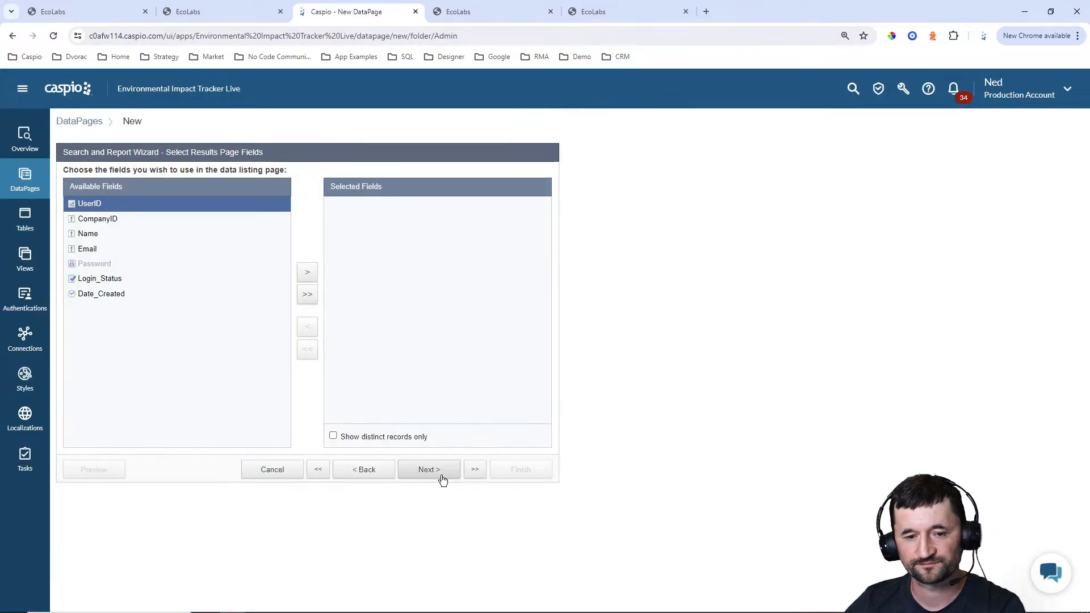
{"action": "left_click", "coordinate": [113, 235]}
{"action": "left_click", "coordinate": [307, 272]}
{"action": "left_click", "coordinate": [307, 272]}
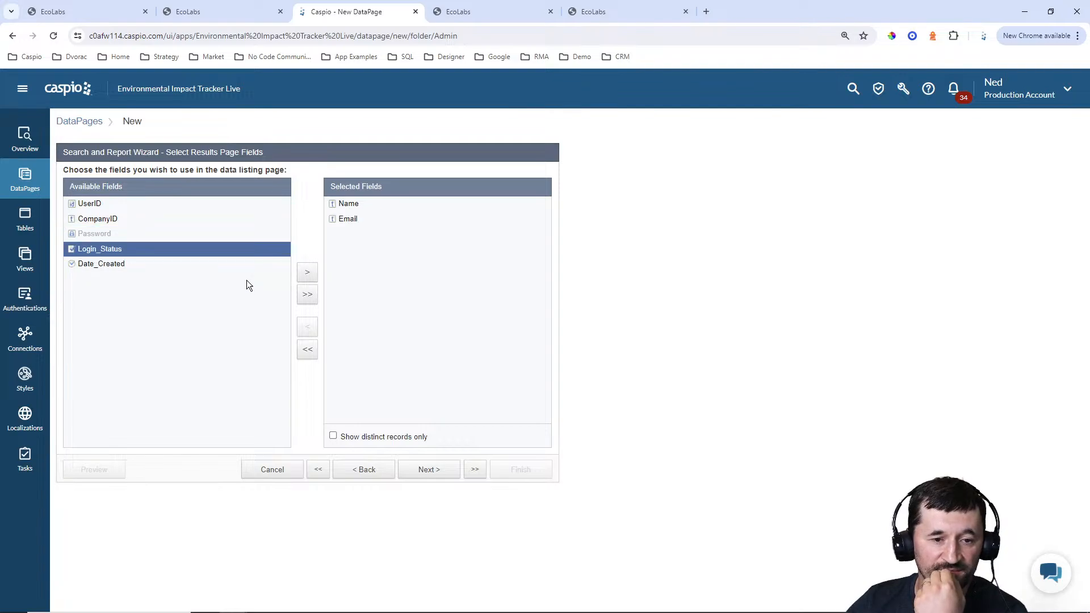
{"action": "left_click", "coordinate": [307, 272]}
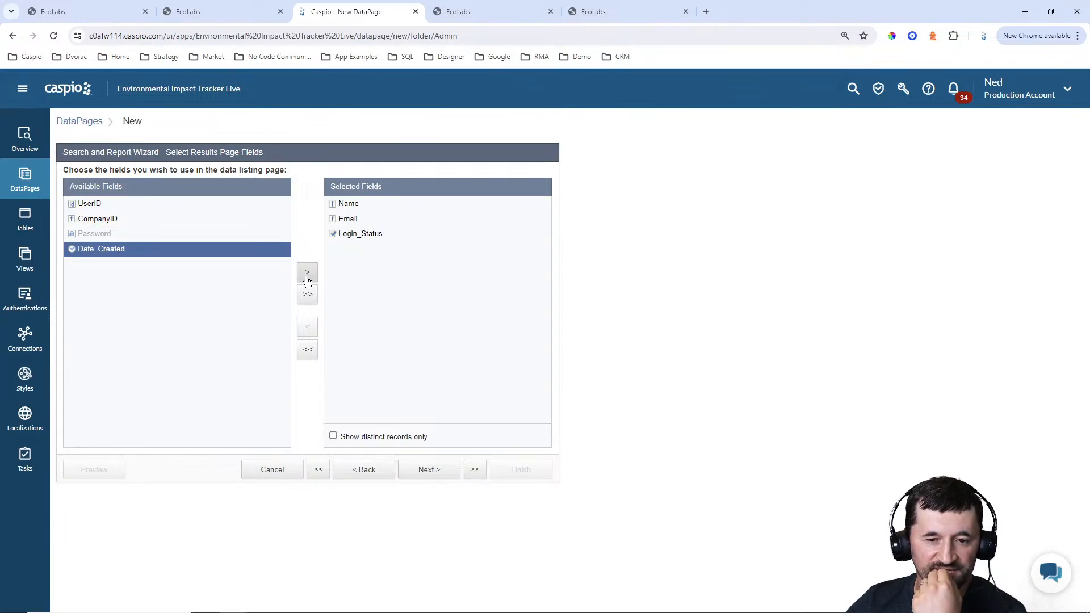
{"action": "left_click", "coordinate": [307, 272]}
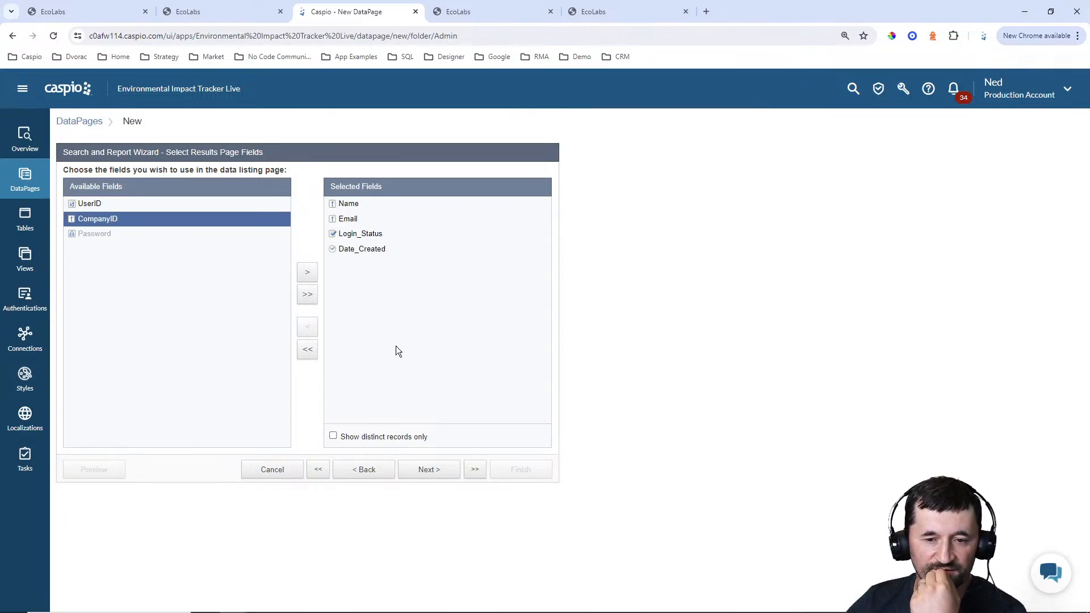
{"action": "left_click", "coordinate": [430, 470]}
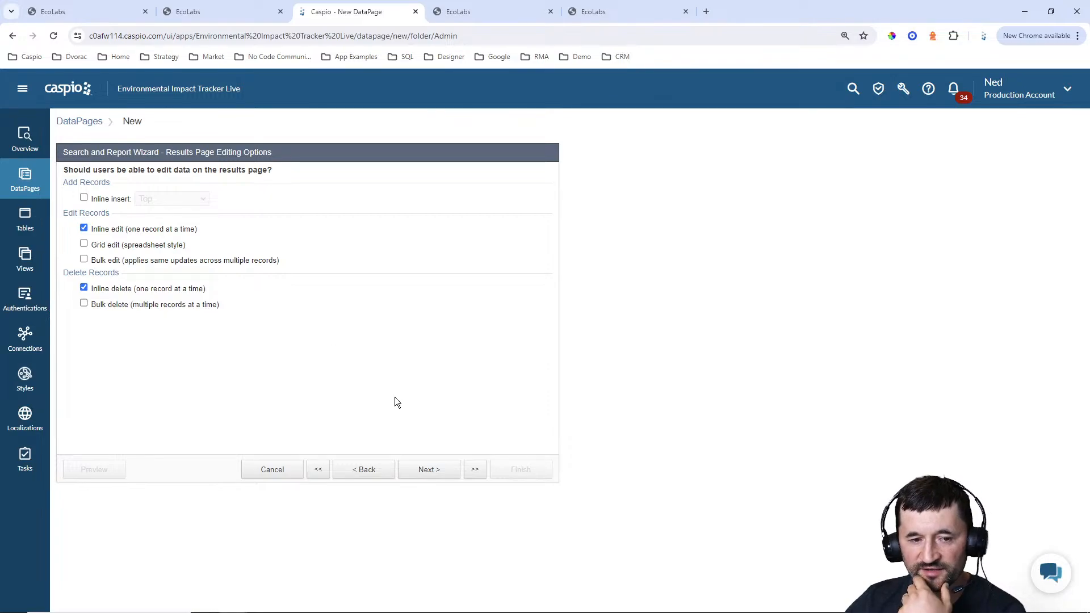
Keep inline edit and inline delete enabled, accept the results page defaults, and link the Details Page from the Name data field
{"action": "left_click", "coordinate": [429, 471]}
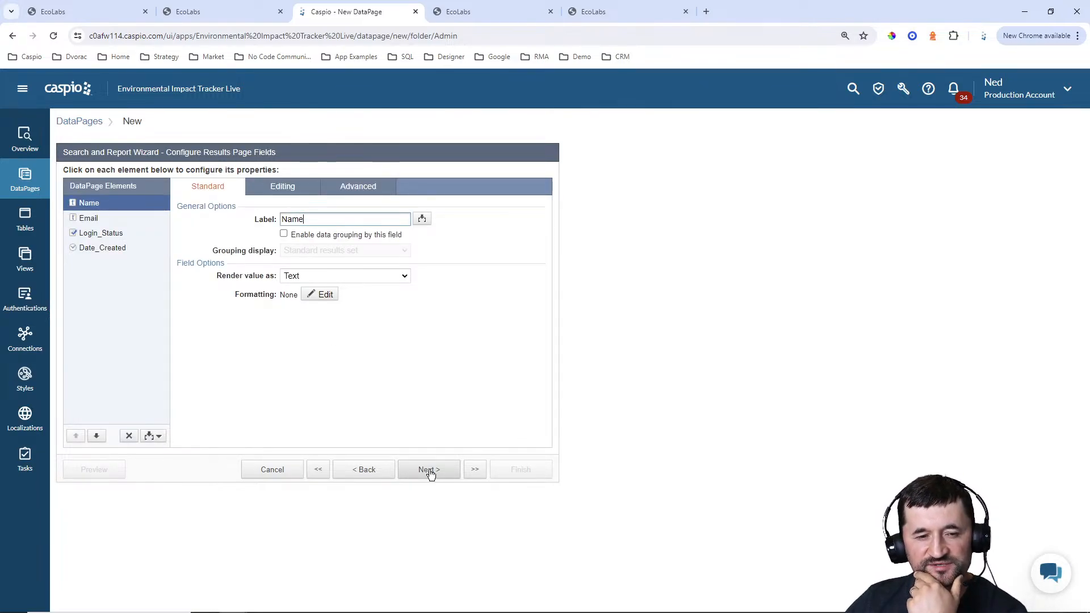
{"action": "left_click", "coordinate": [430, 471]}
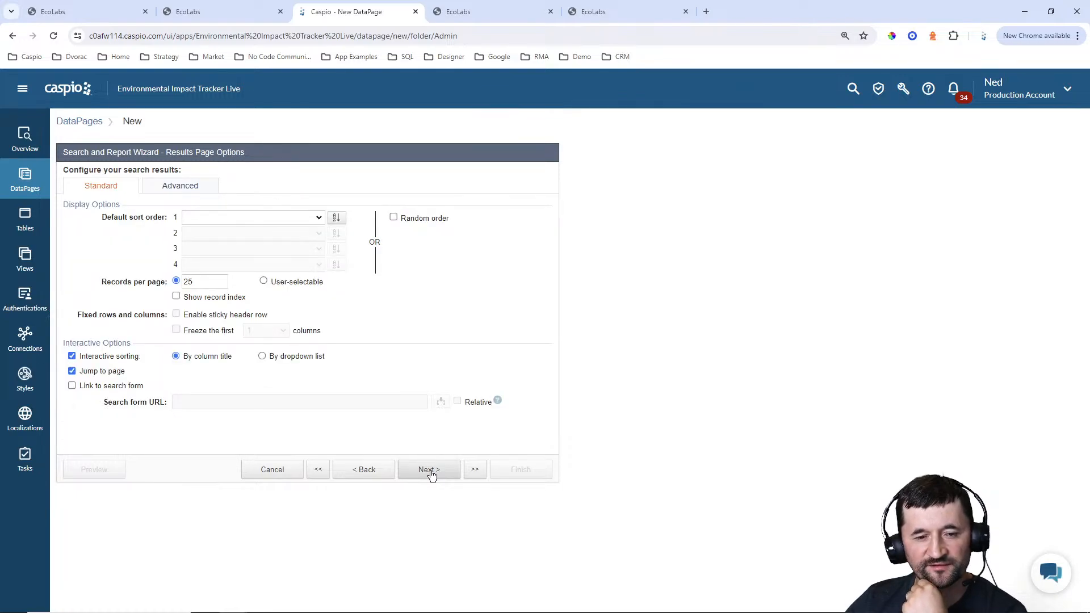
{"action": "left_click", "coordinate": [429, 471]}
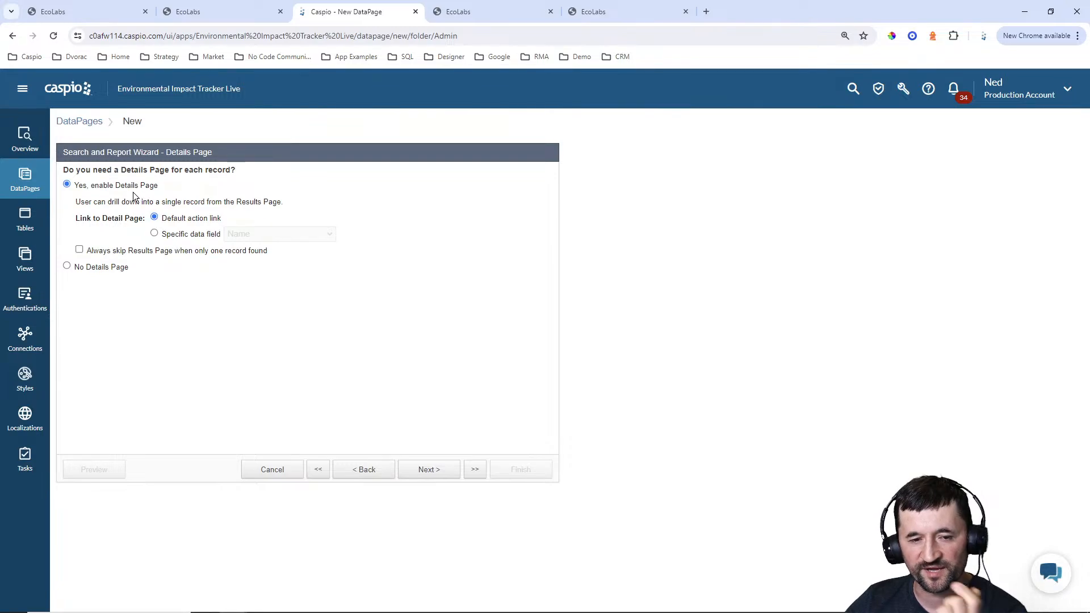
{"action": "left_click", "coordinate": [189, 235]}
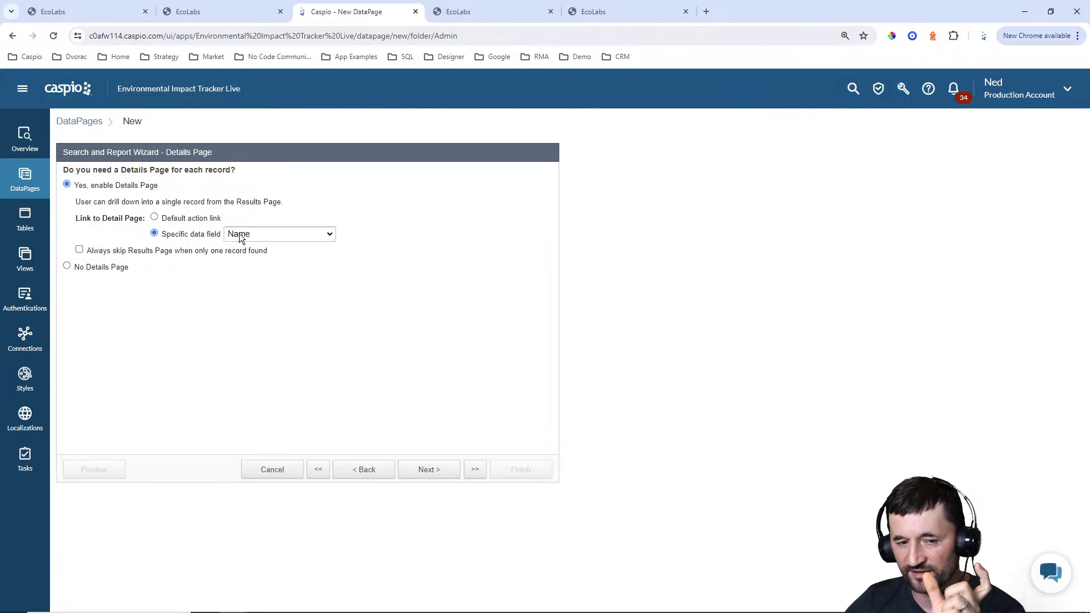
{"action": "left_click", "coordinate": [428, 469]}
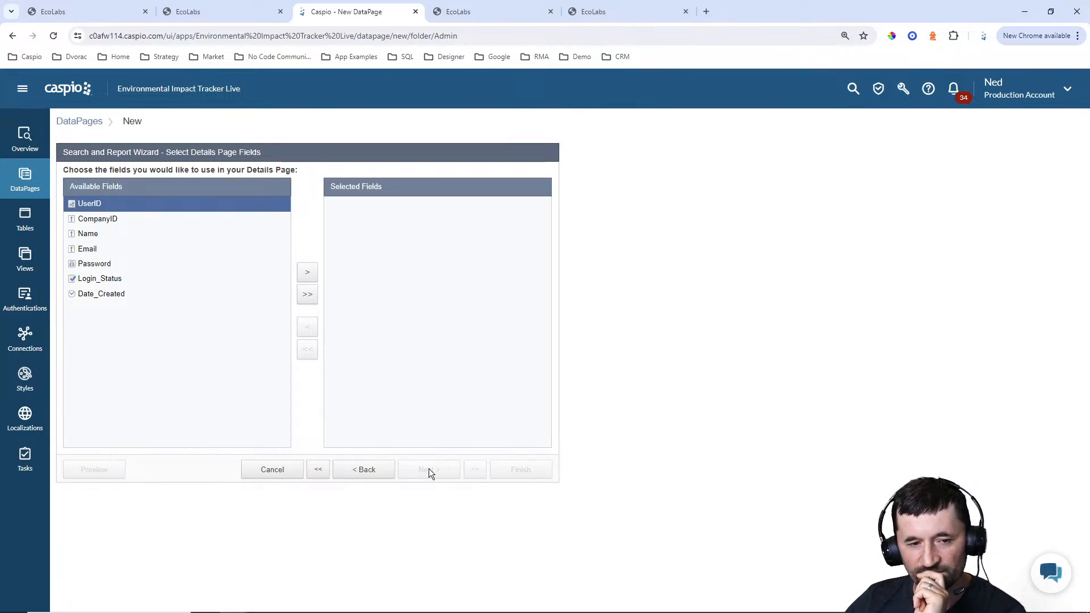
Include Name, Email, Password, Login_Status and Date_Created on the Details Page and continue to configuring these fields
{"action": "left_click", "coordinate": [120, 234]}
{"action": "left_click", "coordinate": [307, 272]}
{"action": "left_click", "coordinate": [308, 272]}
{"action": "left_click", "coordinate": [307, 272]}
{"action": "left_click", "coordinate": [307, 273]}
{"action": "left_click", "coordinate": [307, 273]}
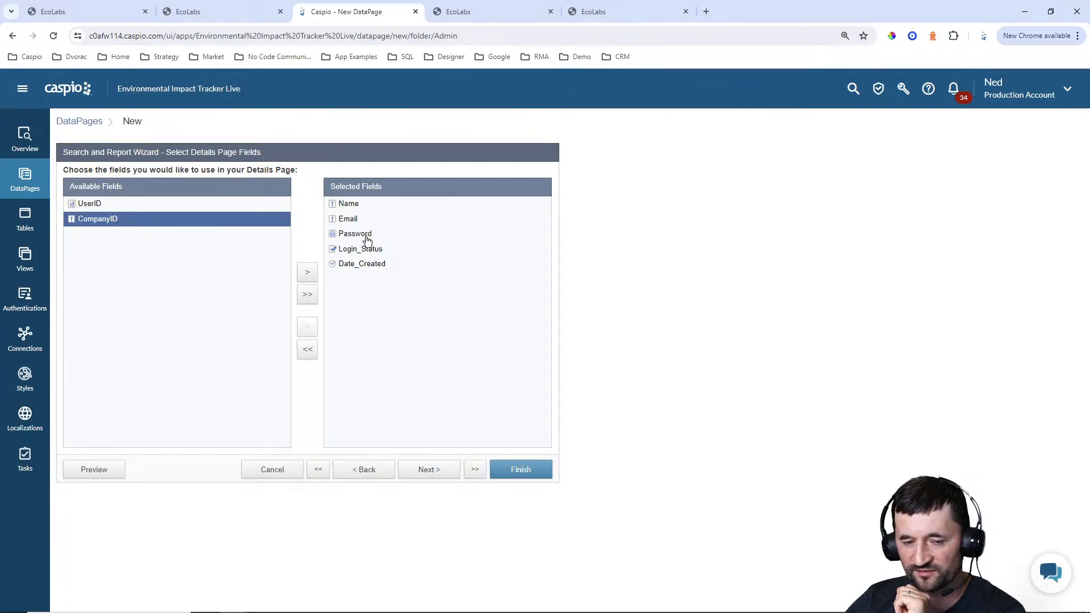
{"action": "left_click", "coordinate": [430, 471]}
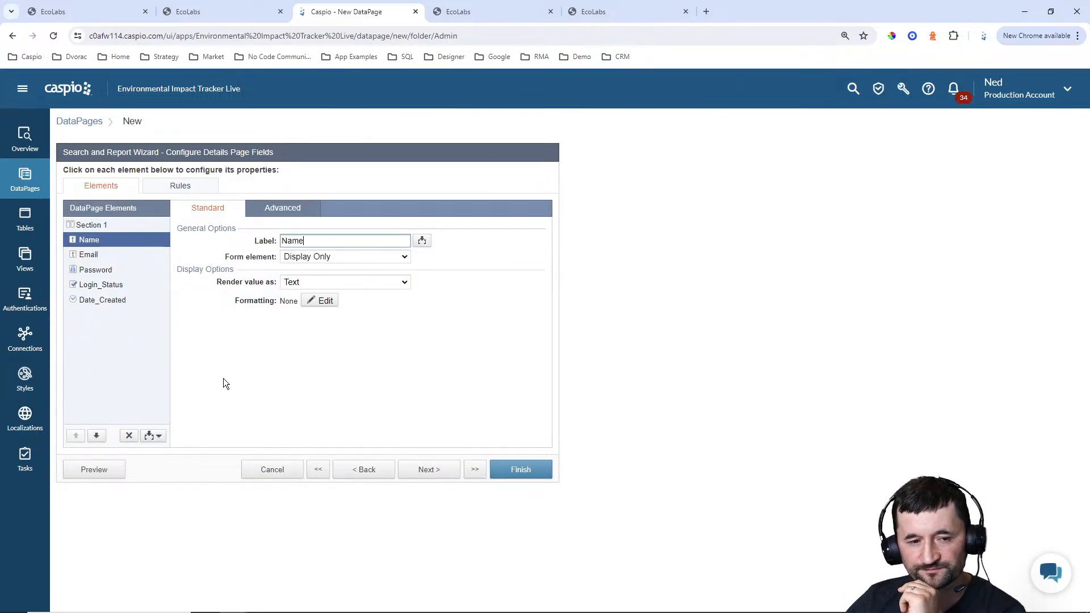
Make Name a required text field and set the Email field's form element to Email on the Details Page
{"action": "left_click", "coordinate": [299, 258]}
{"action": "left_click", "coordinate": [308, 281]}
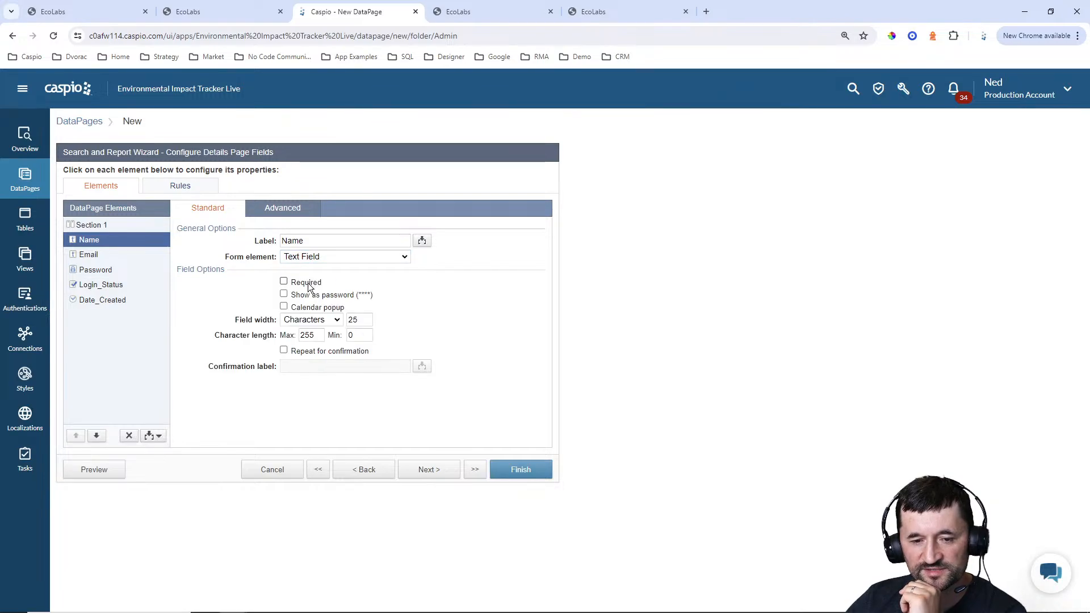
{"action": "left_click", "coordinate": [308, 284]}
{"action": "left_click", "coordinate": [111, 256]}
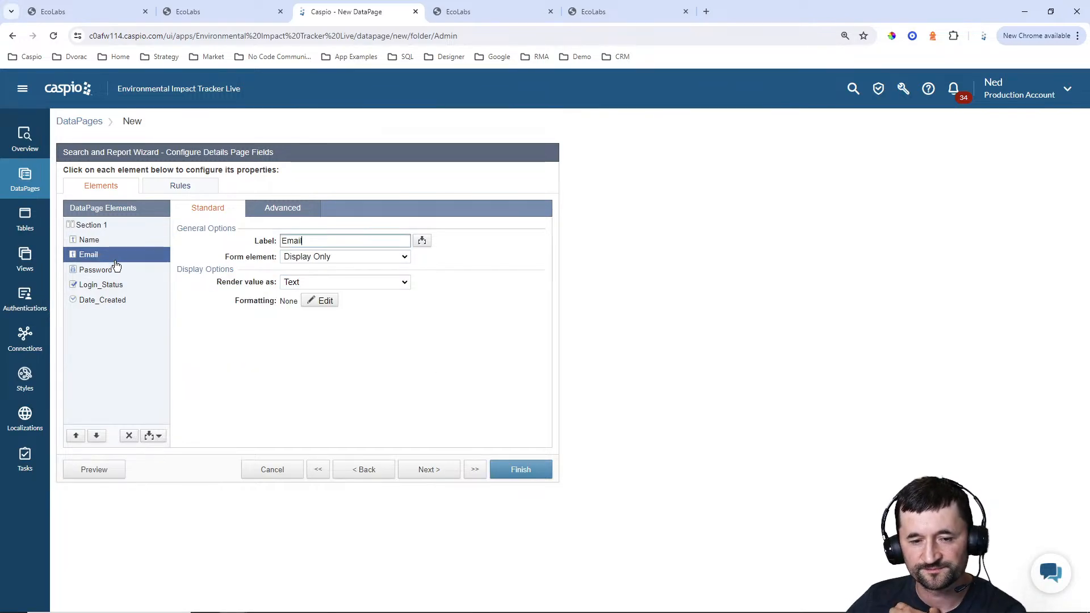
{"action": "left_click", "coordinate": [303, 255]}
{"action": "left_click", "coordinate": [319, 346]}
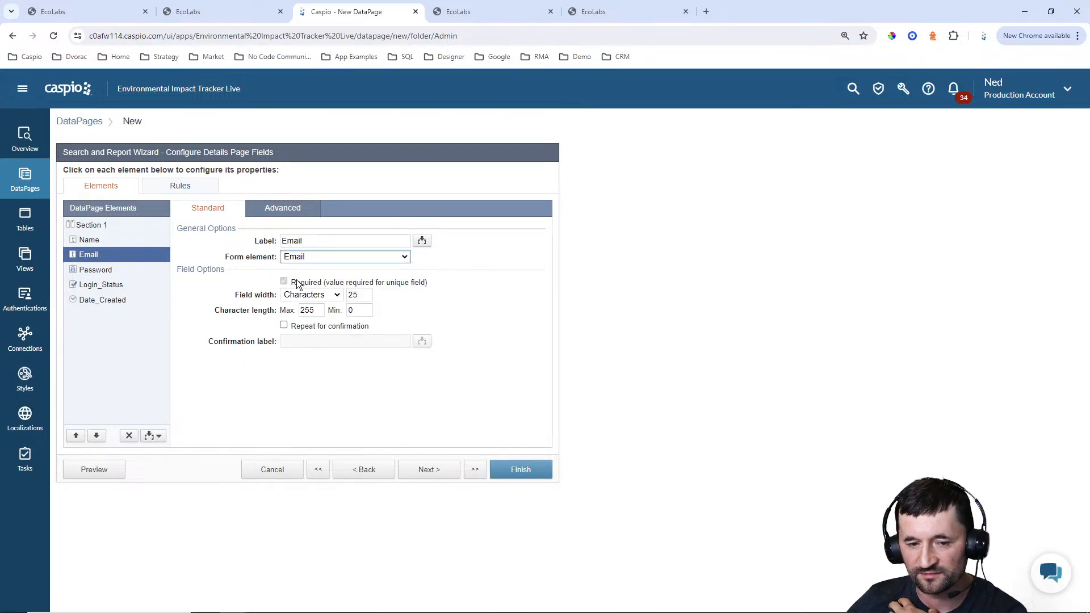
{"action": "left_click", "coordinate": [116, 271]}
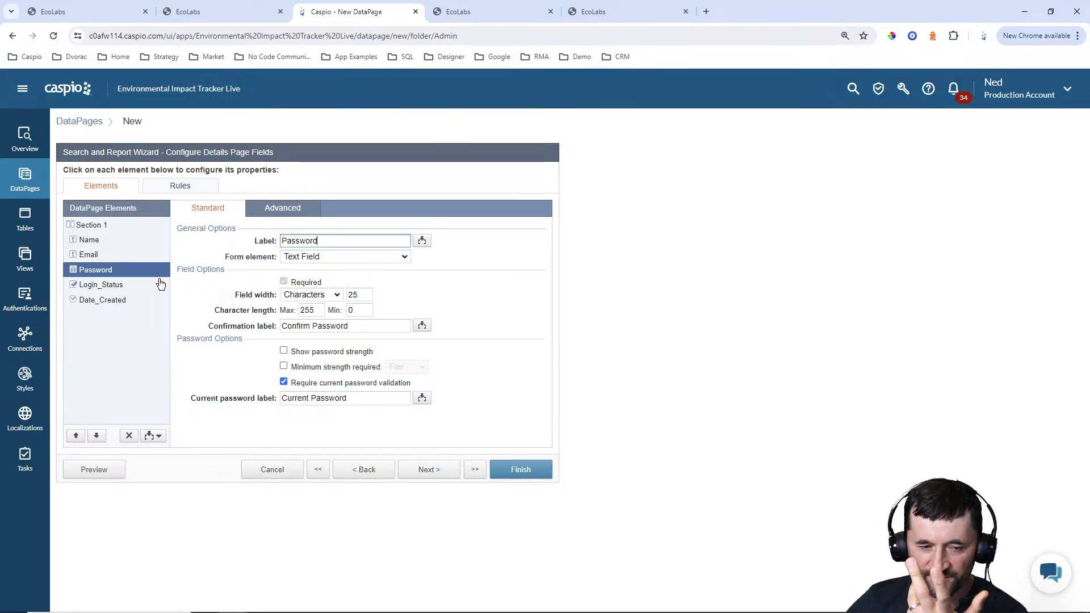
Make Login_Status a checkbox with the display text "Check to allow customer login"
{"action": "left_click", "coordinate": [112, 286]}
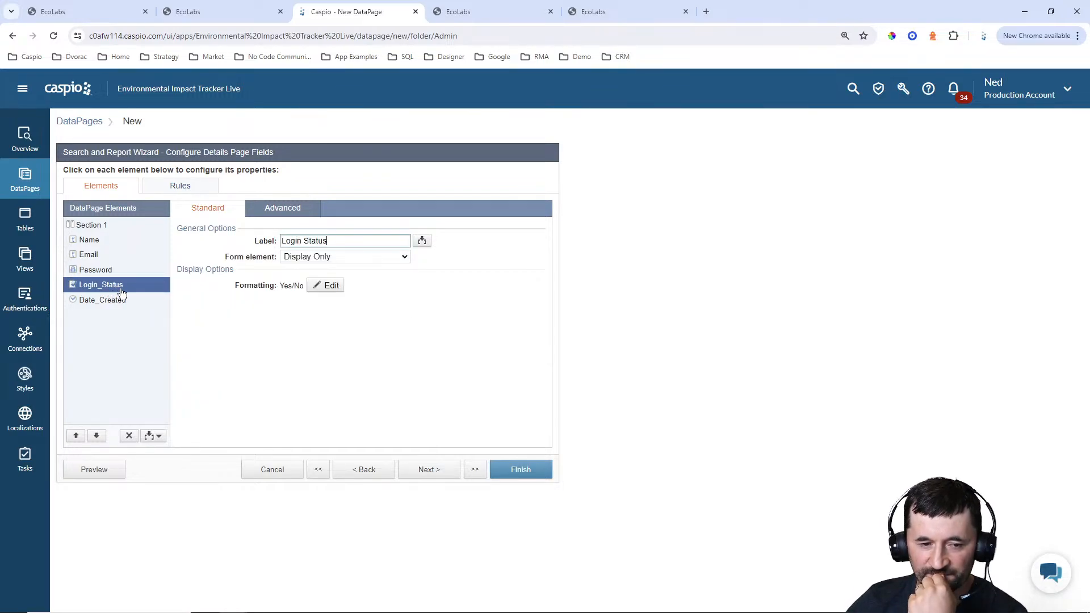
{"action": "left_click", "coordinate": [316, 257]}
{"action": "left_click", "coordinate": [309, 280]}
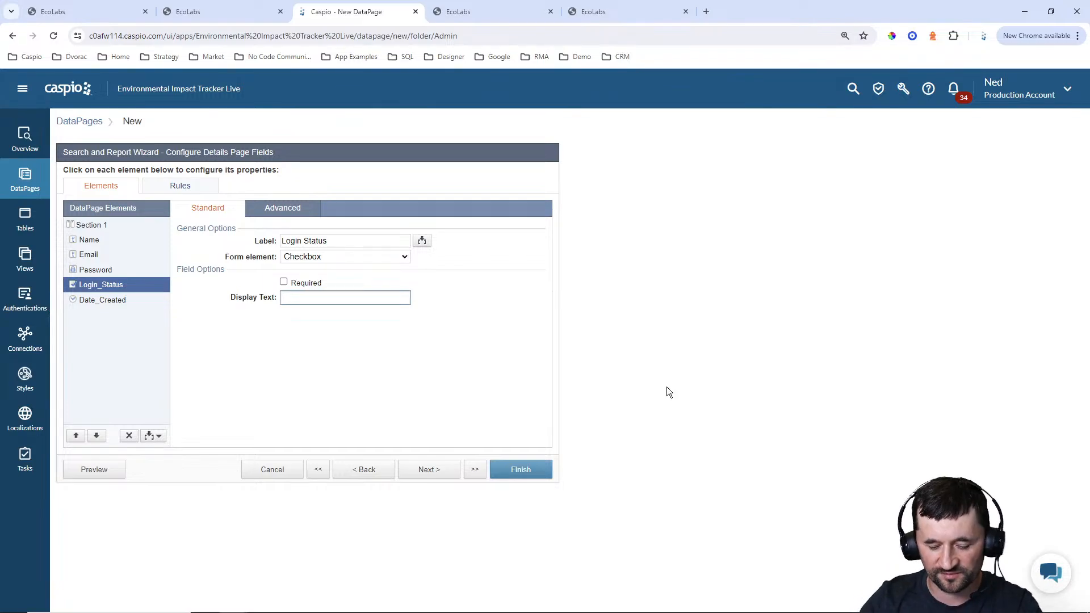
{"action": "type", "text": "Check to all"}
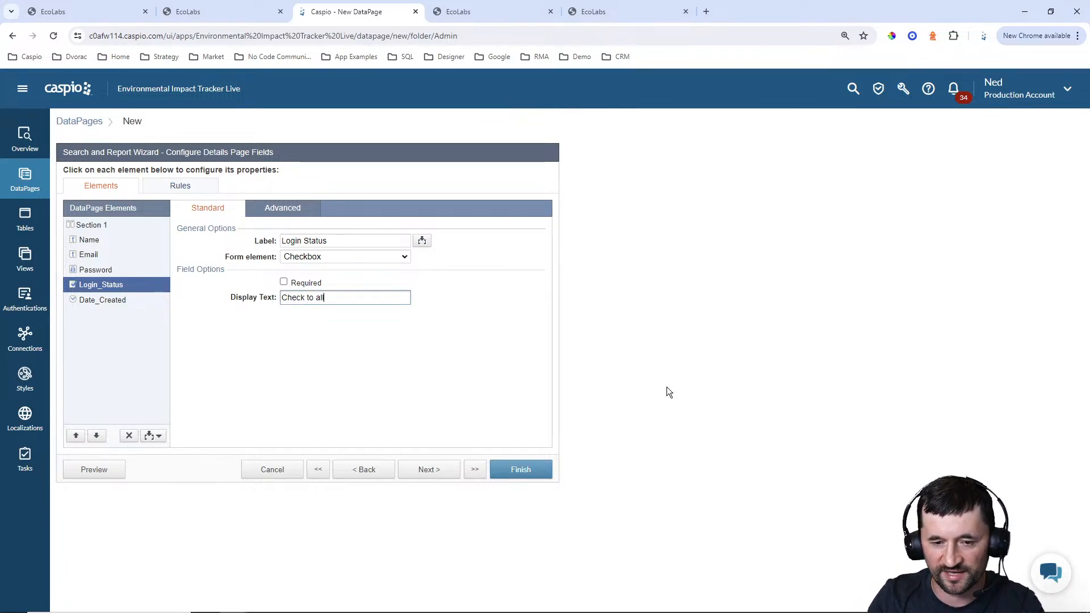
{"action": "type", "text": "ow cust omer"}
{"action": "key", "text": "BackSpace"}
{"action": "key", "text": "BackSpace"}
{"action": "key", "text": "BackSpace"}
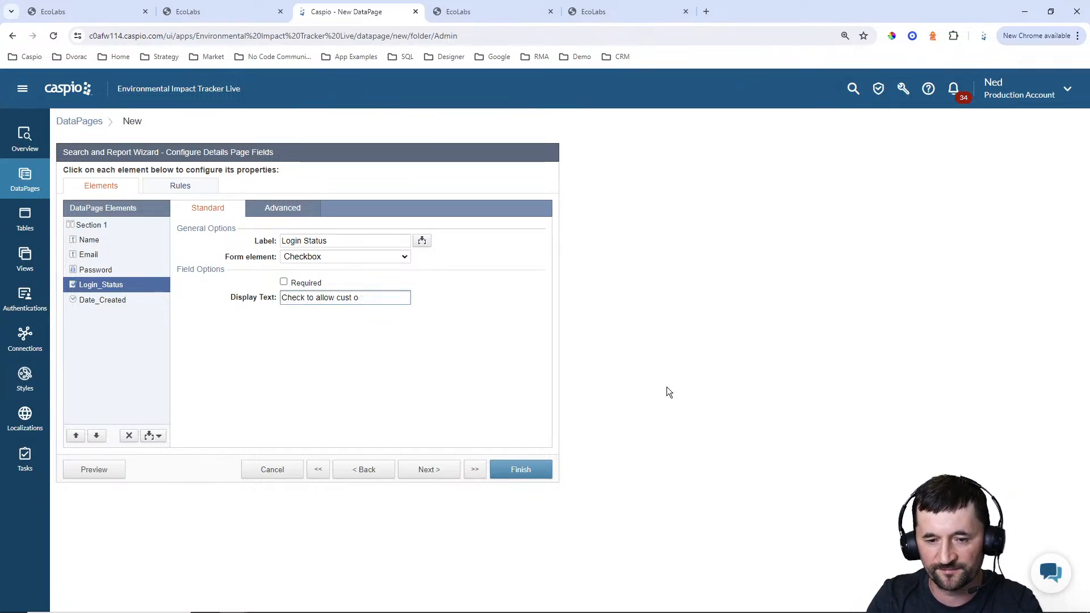
{"action": "type", "text": "omer log"}
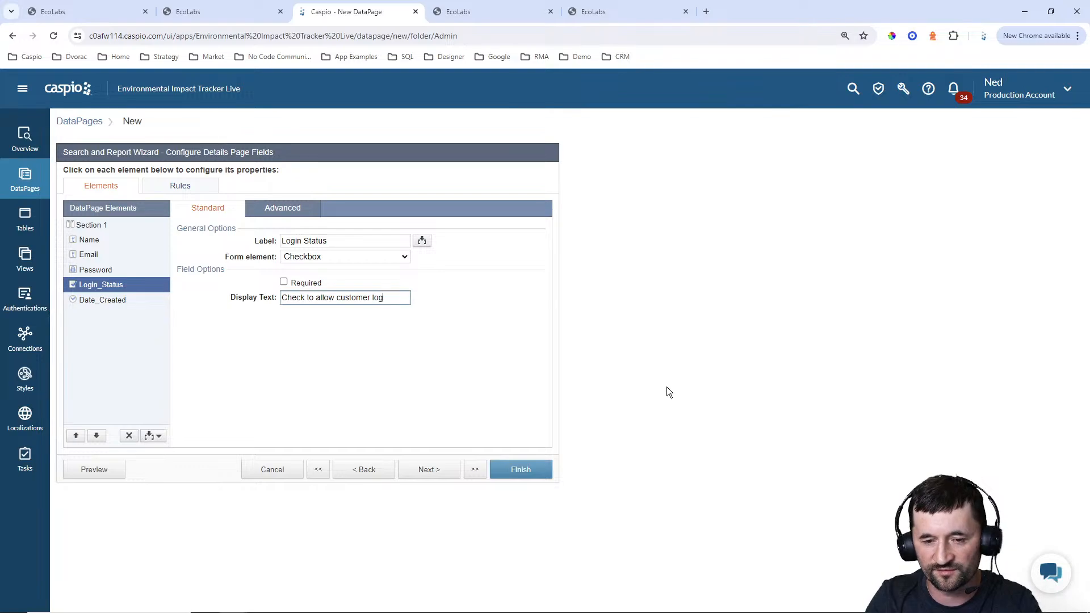
{"action": "type", "text": "in"}
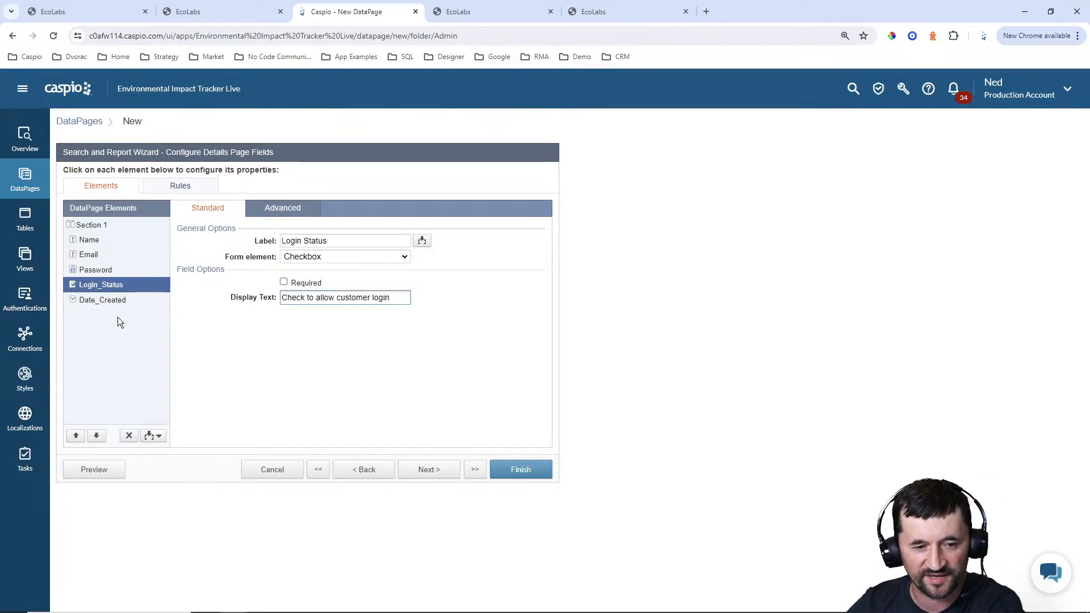
Move Date_Created above the Name field on the Details Page and finish the DataPage
{"action": "left_click", "coordinate": [121, 302]}
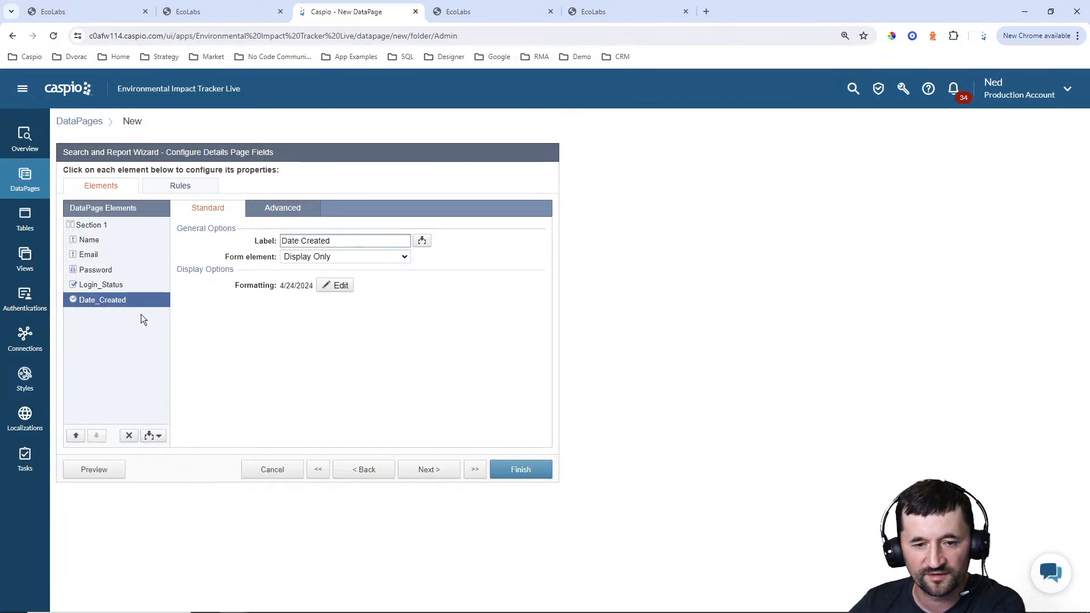
{"action": "left_click", "coordinate": [76, 435]}
{"action": "left_click", "coordinate": [76, 435]}
{"action": "left_click", "coordinate": [77, 435]}
{"action": "left_click", "coordinate": [76, 434]}
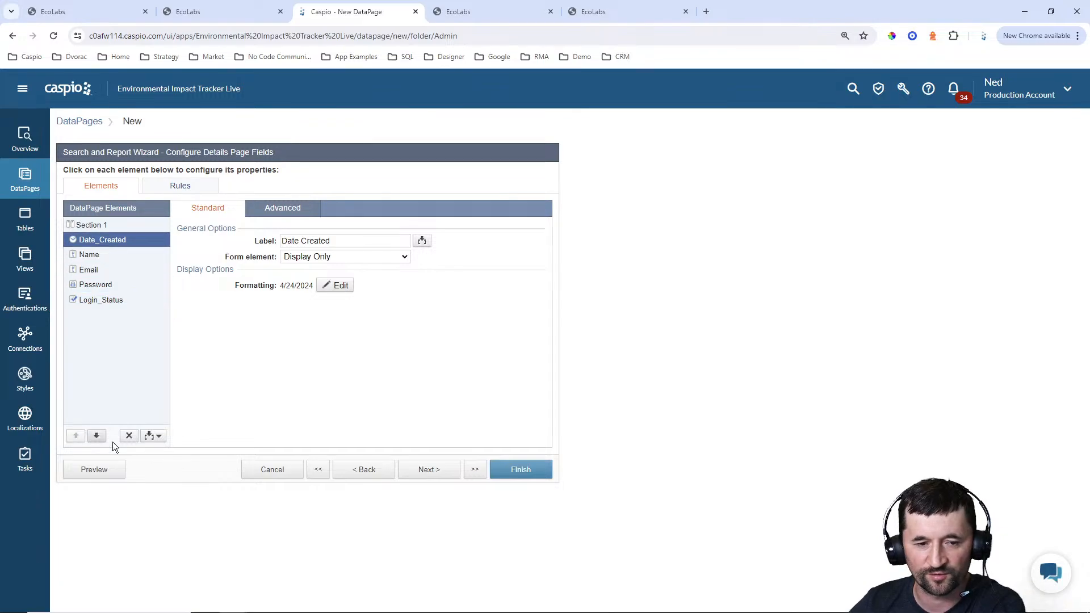
{"action": "left_click", "coordinate": [527, 480]}
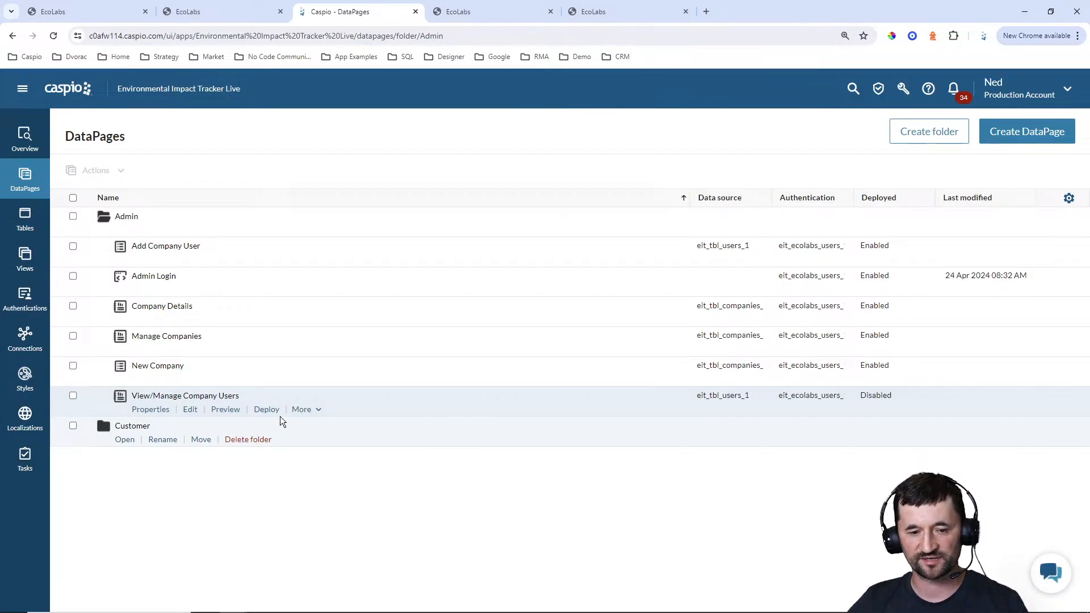
Enable deployment of the View/Manage Company Users DataPage and copy its embed code
{"action": "left_click", "coordinate": [266, 410]}
{"action": "left_click", "coordinate": [489, 211]}
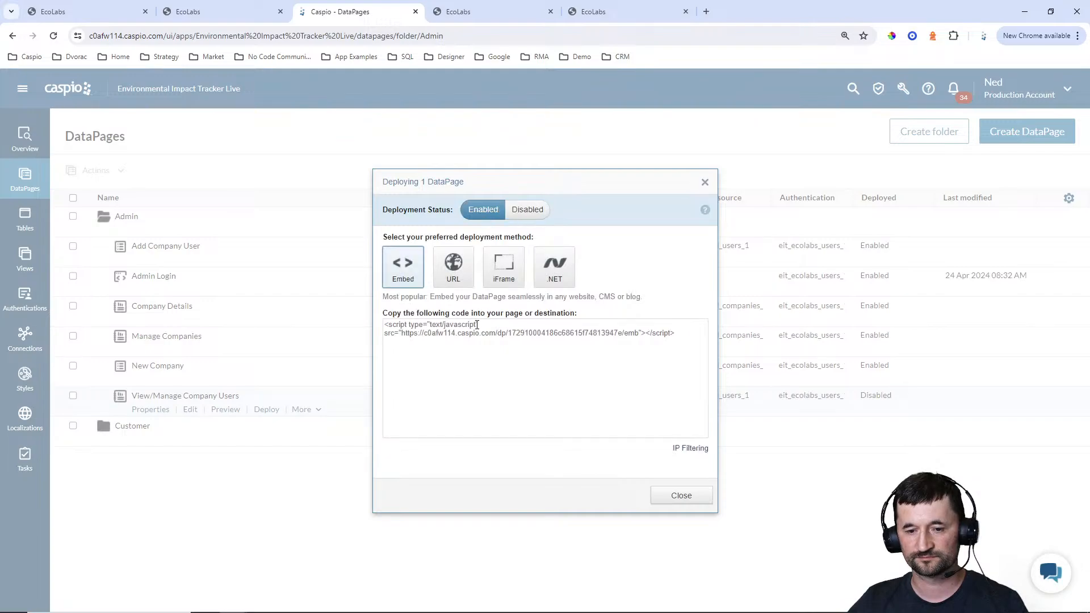
{"action": "left_click", "coordinate": [477, 331]}
{"action": "key", "text": "ctrl+c"}
{"action": "left_click", "coordinate": [681, 495]}
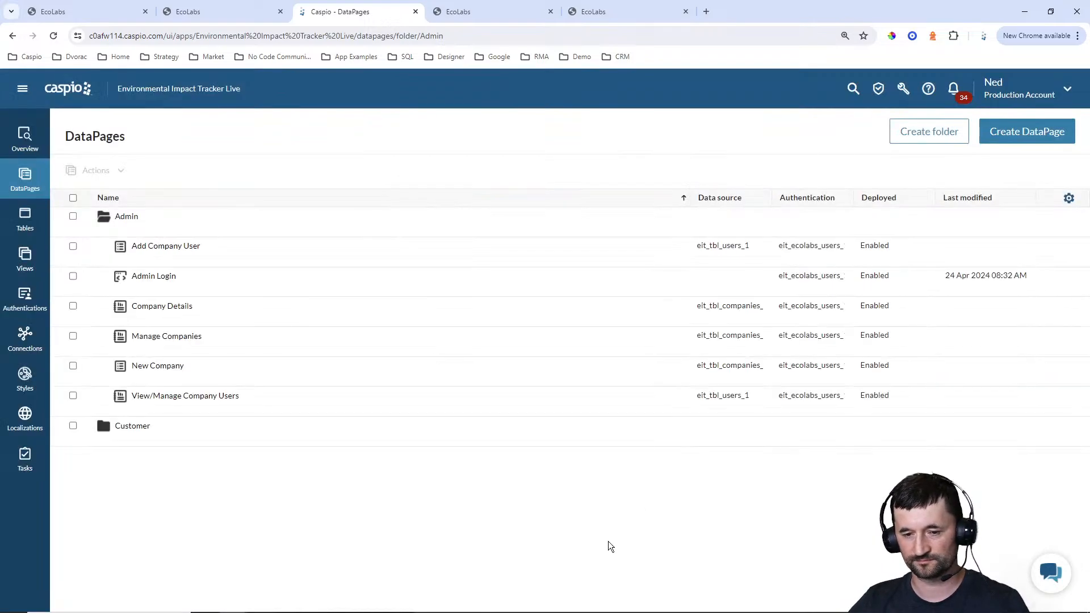
In Notepad++, replace the DP placeholder in the Company Users card of admin_company_details.html with the copied embed code and save the file
{"action": "left_click", "coordinate": [676, 604]}
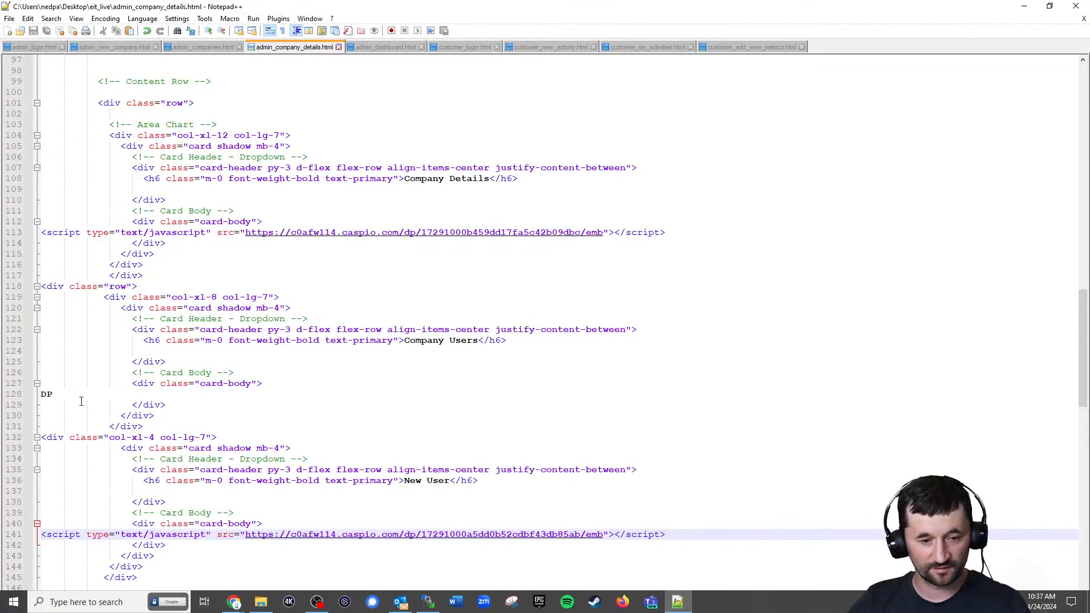
{"action": "left_click_drag", "start_coordinate": [62, 395], "coordinate": [43, 394]}
{"action": "key", "text": "ctrl+v"}
{"action": "key", "text": "ctrl+s"}
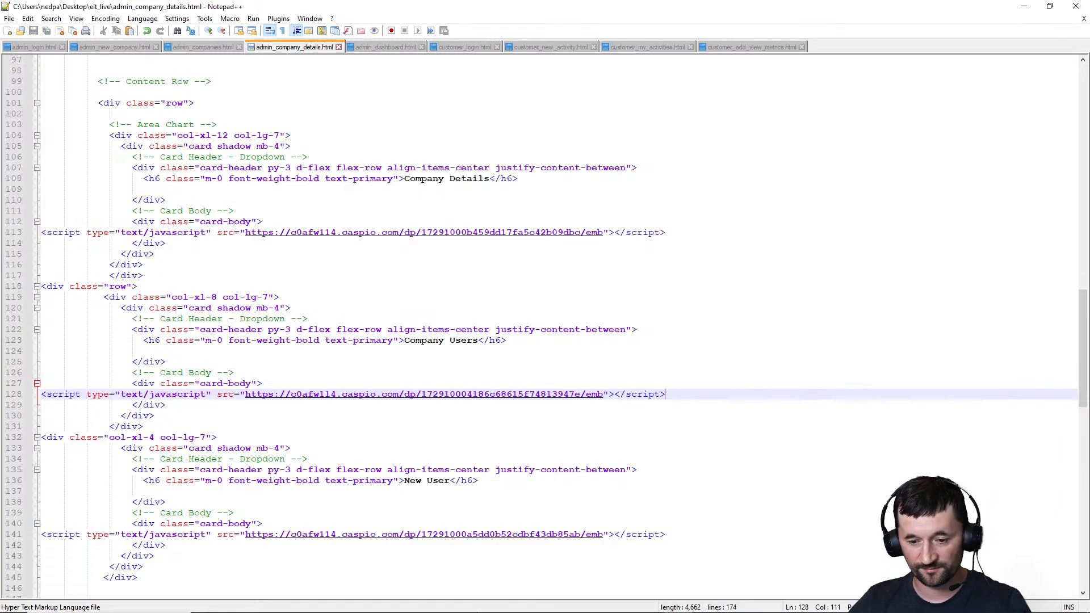
Switch to WinSCP and upload admin_company_details.html to the server's /np/eit_live/ folder
{"action": "left_click", "coordinate": [437, 601]}
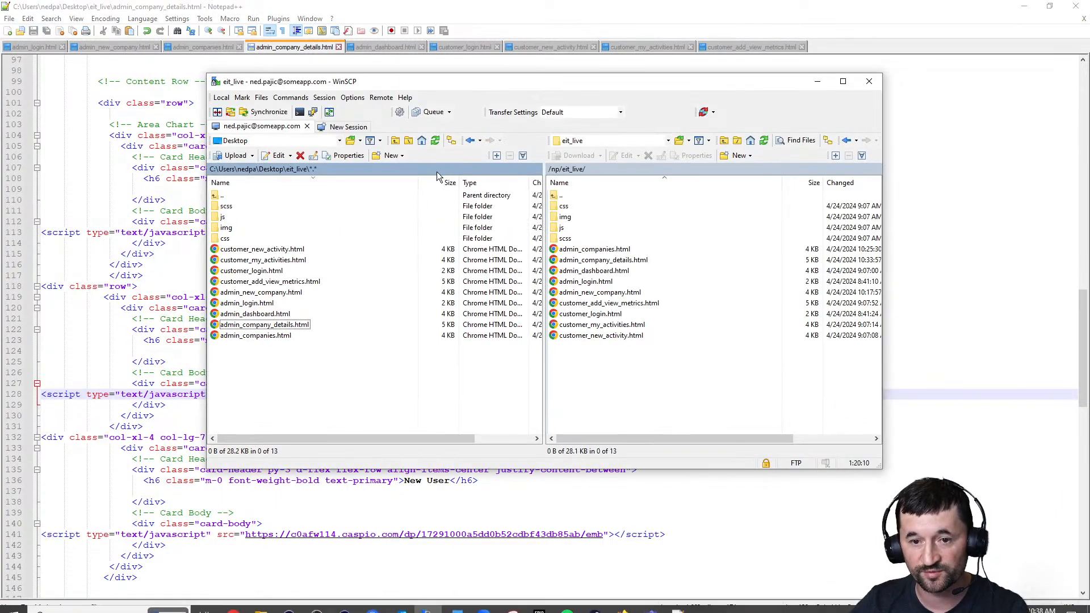
{"action": "left_click", "coordinate": [290, 327]}
{"action": "left_click_drag", "start_coordinate": [290, 327], "coordinate": [647, 384]}
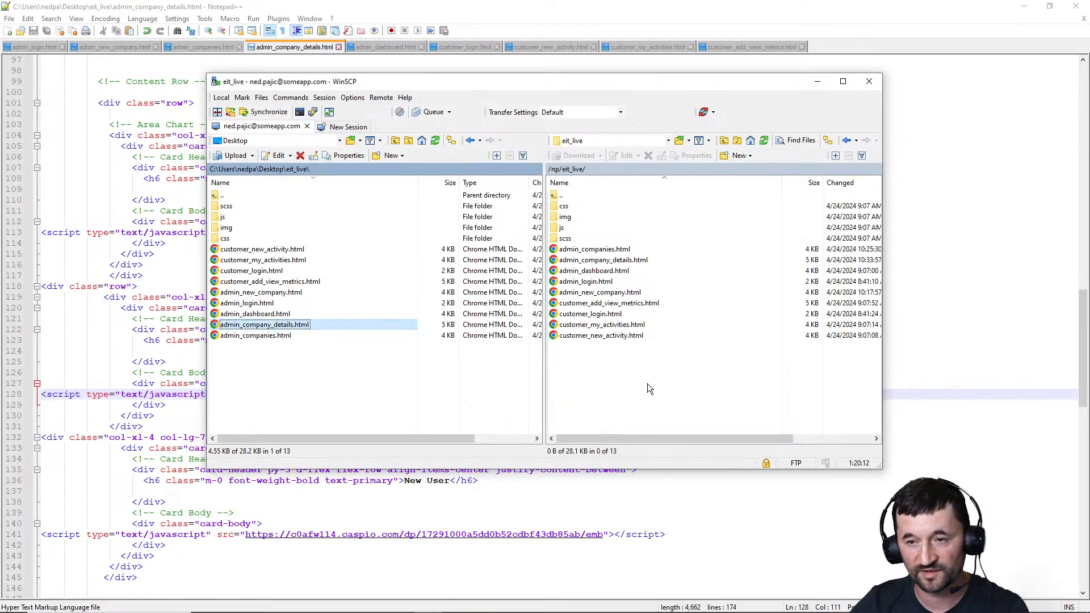
Switch to the browser, reload the admin company details page and check the embedded Company Users report
{"action": "left_click", "coordinate": [1024, 6]}
{"action": "left_click", "coordinate": [509, 5]}
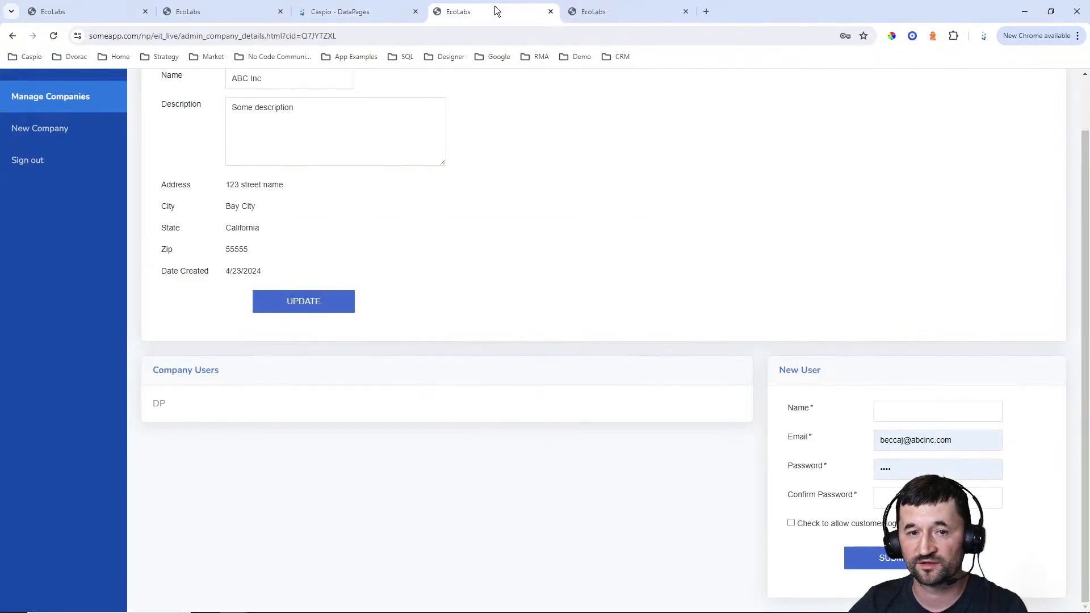
{"action": "scroll", "coordinate": [116, 139], "scroll_direction": "up", "scroll_amount": 1}
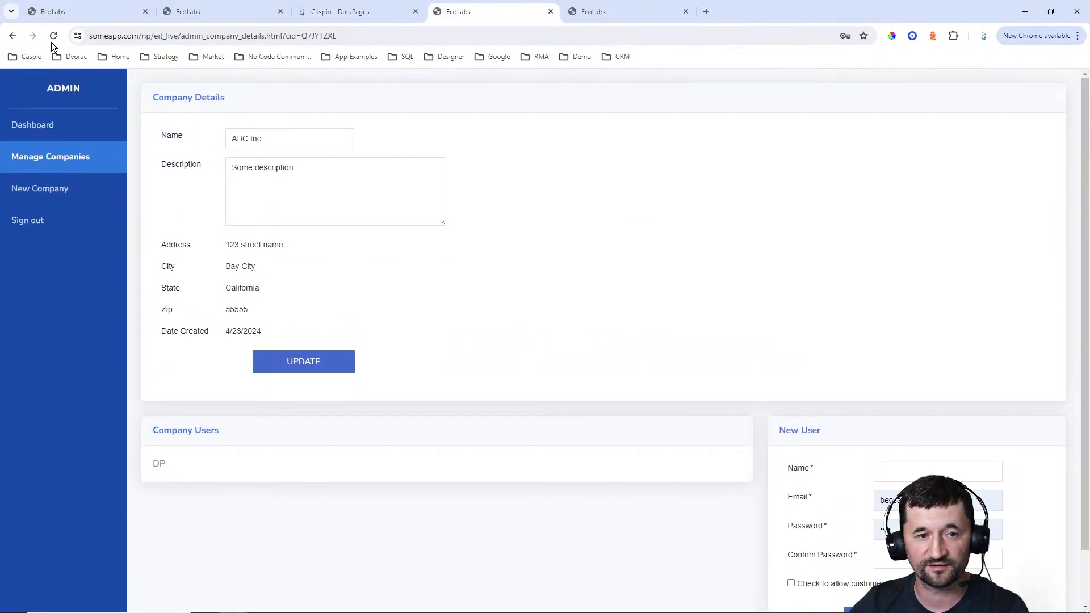
{"action": "left_click", "coordinate": [54, 36]}
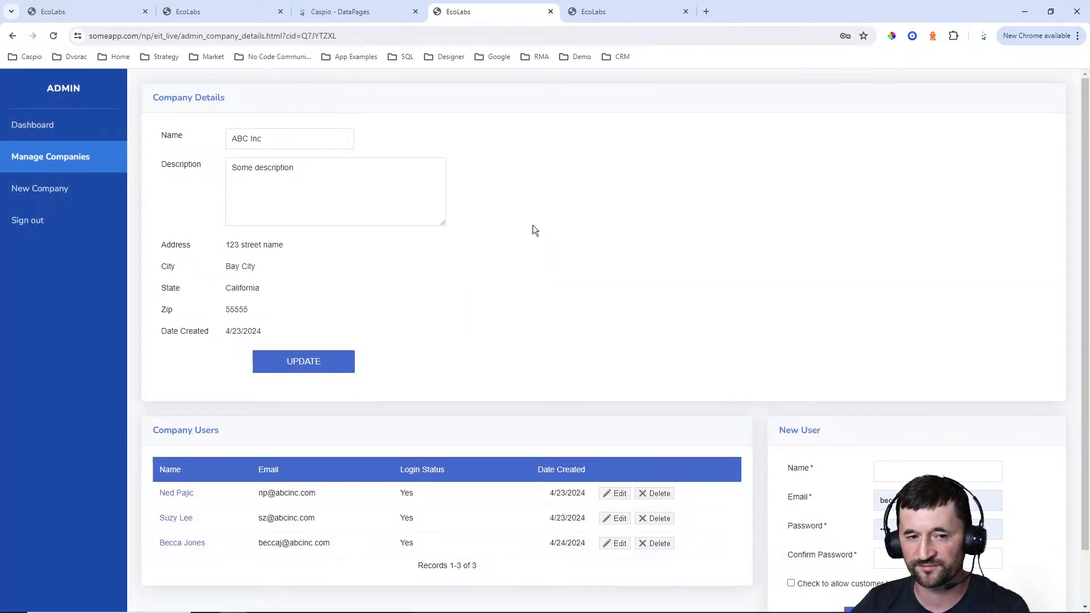
{"action": "scroll", "coordinate": [482, 219], "scroll_direction": "down", "scroll_amount": 1}
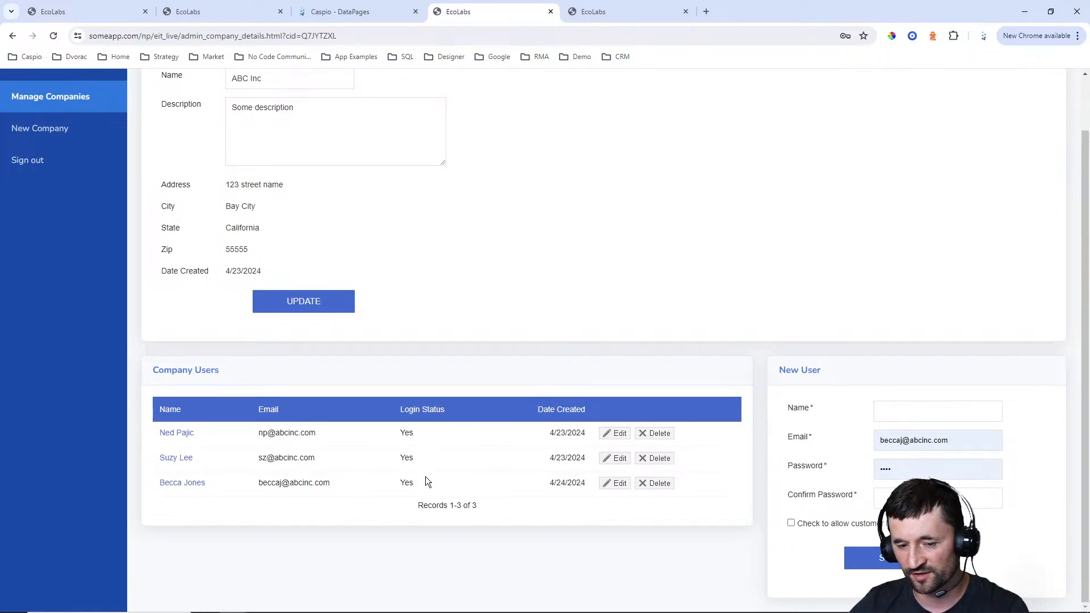
{"action": "scroll", "coordinate": [437, 468], "scroll_direction": "up", "scroll_amount": 1}
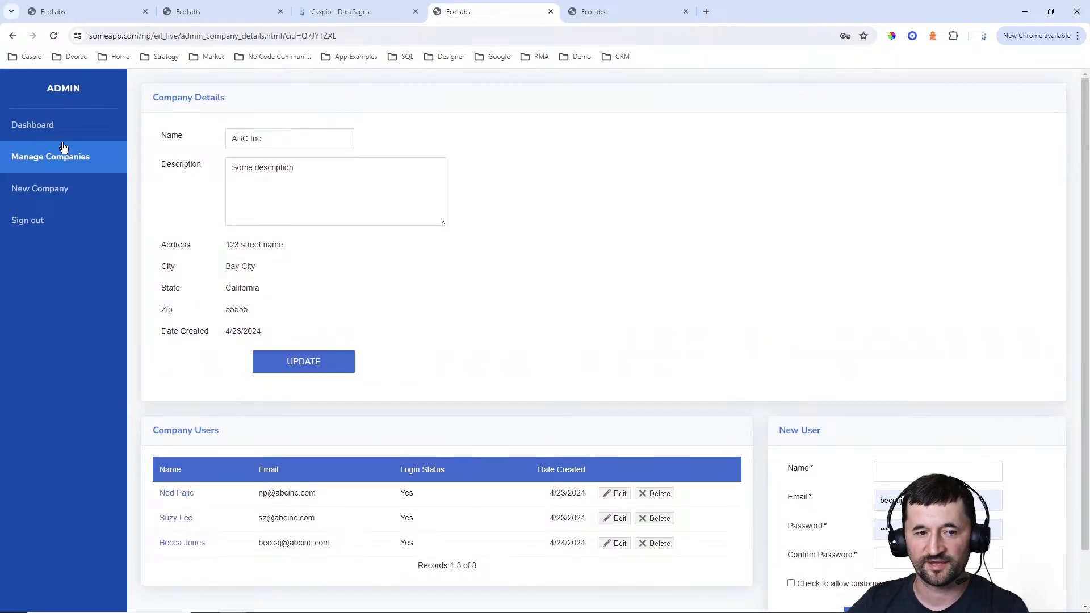
Review the admin portal's Dashboard and Manage Companies pages, plus the customer portal's My Activities and New Activity pages
{"action": "left_click", "coordinate": [37, 126]}
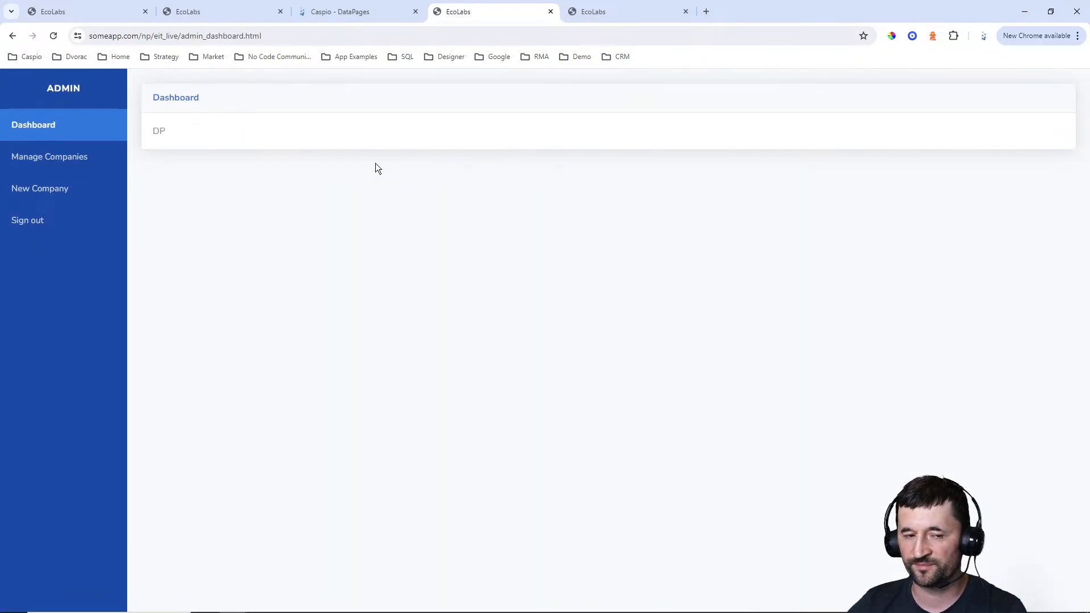
{"action": "left_click", "coordinate": [90, 158]}
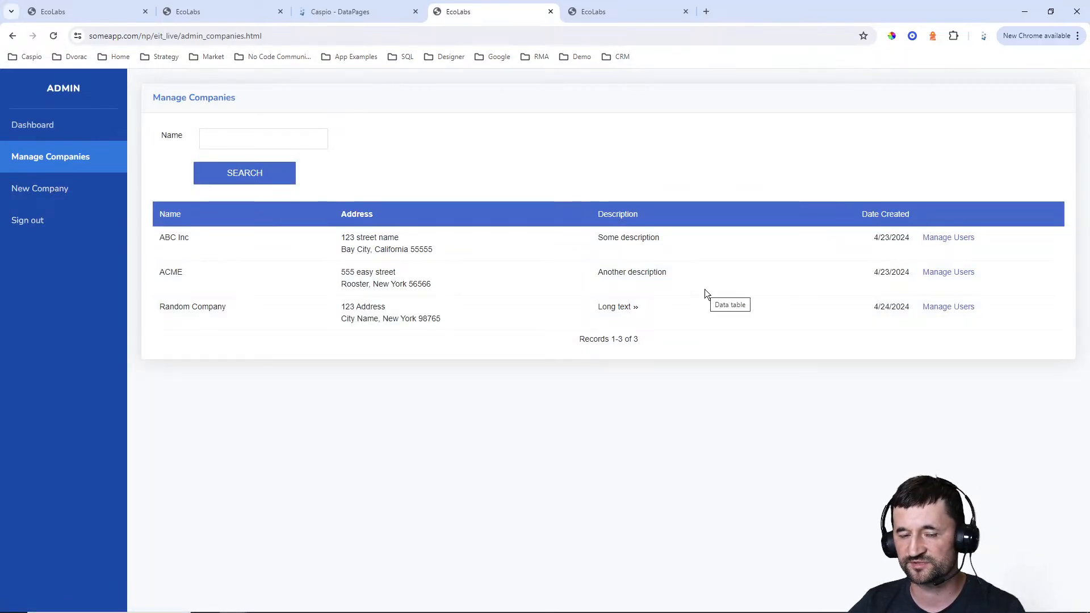
{"action": "left_click", "coordinate": [653, 21]}
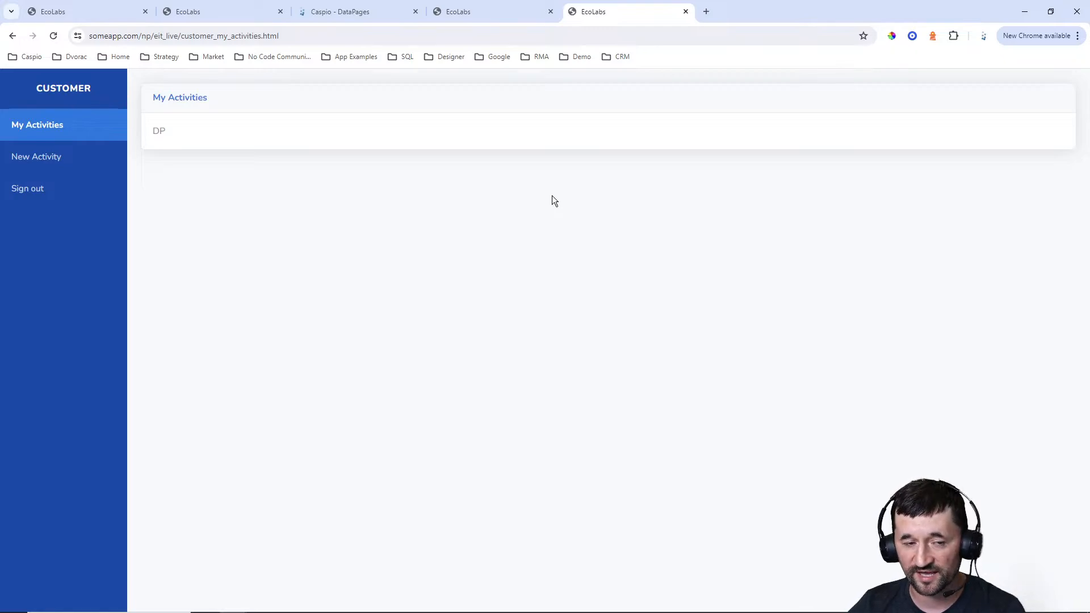
{"action": "left_click", "coordinate": [64, 169]}
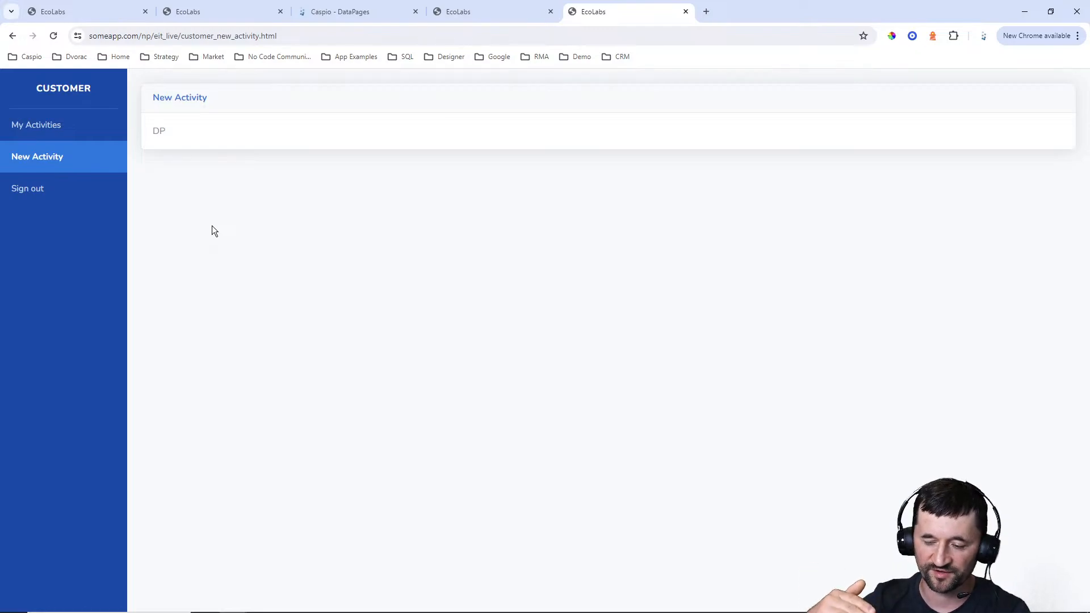
In Caspio, open the Customer folder and start a new Submission Form DataPage there
{"action": "left_click", "coordinate": [357, 14]}
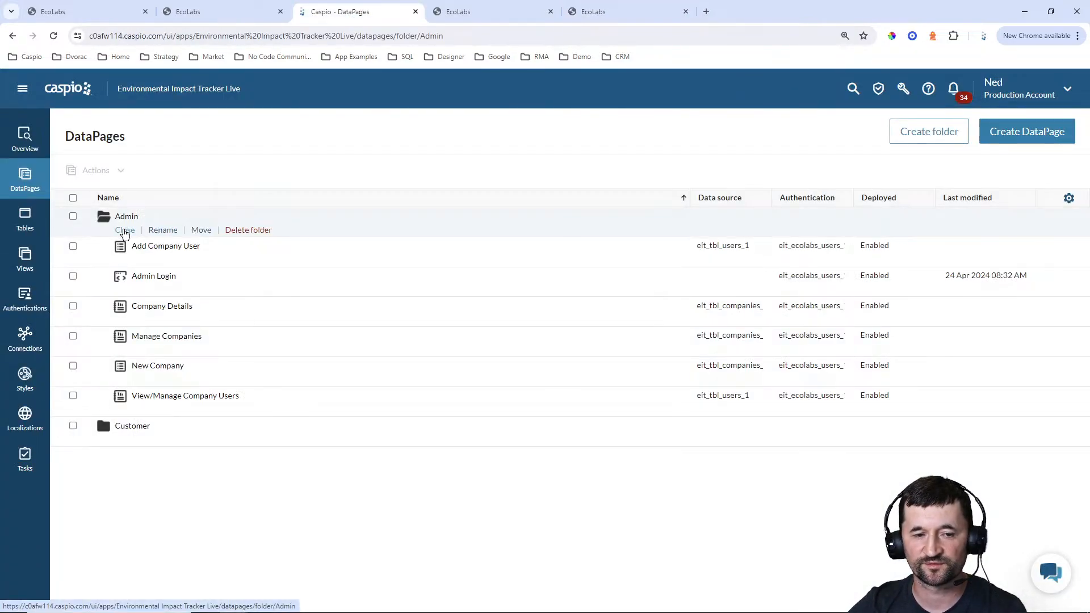
{"action": "left_click", "coordinate": [119, 232]}
{"action": "left_click", "coordinate": [124, 261]}
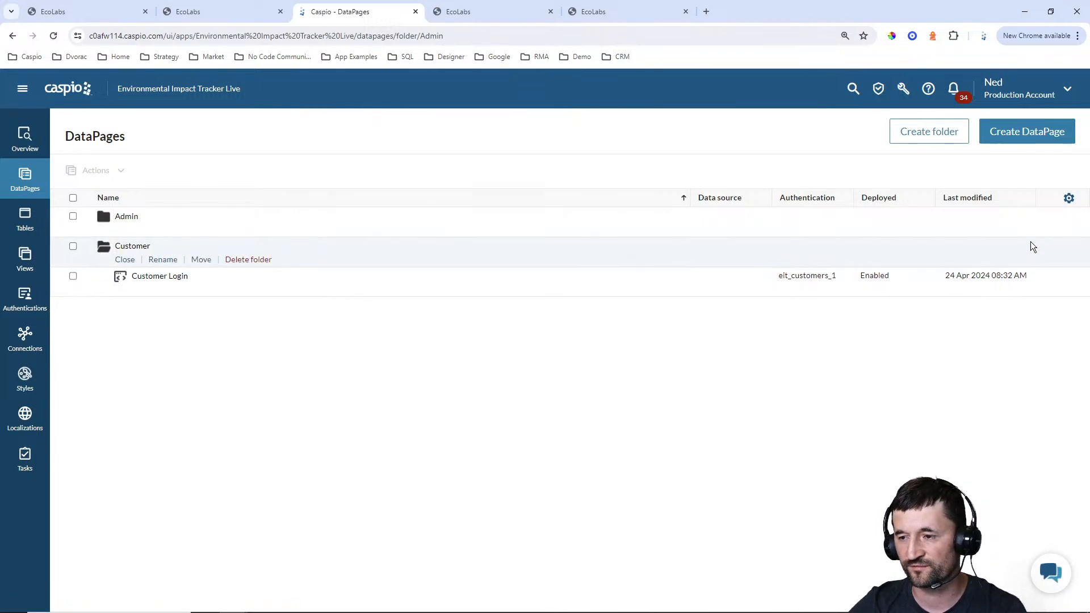
{"action": "left_click", "coordinate": [1026, 138]}
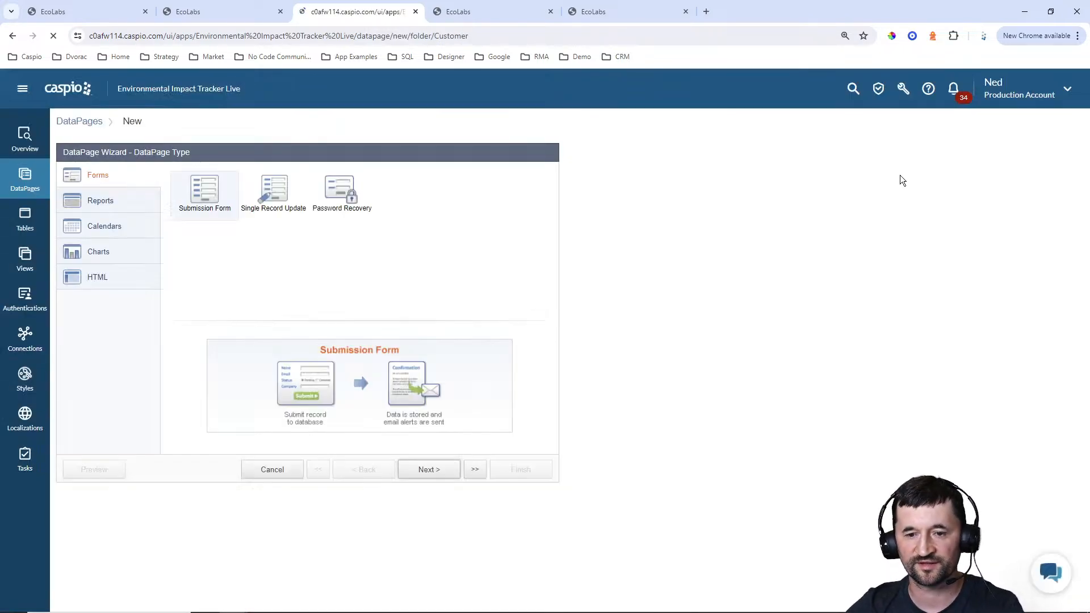
{"action": "left_click", "coordinate": [426, 469]}
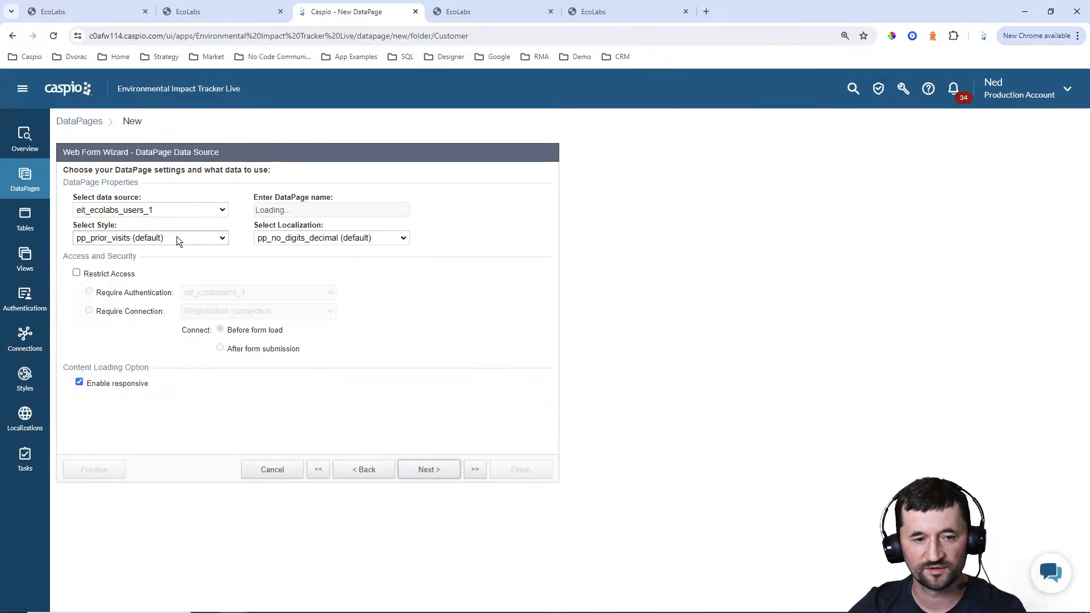
Base the form on eit_tbl_activities_1, name it New Activity, and use the Blue style with English localization
{"action": "left_click", "coordinate": [149, 211]}
{"action": "left_click", "coordinate": [149, 244]}
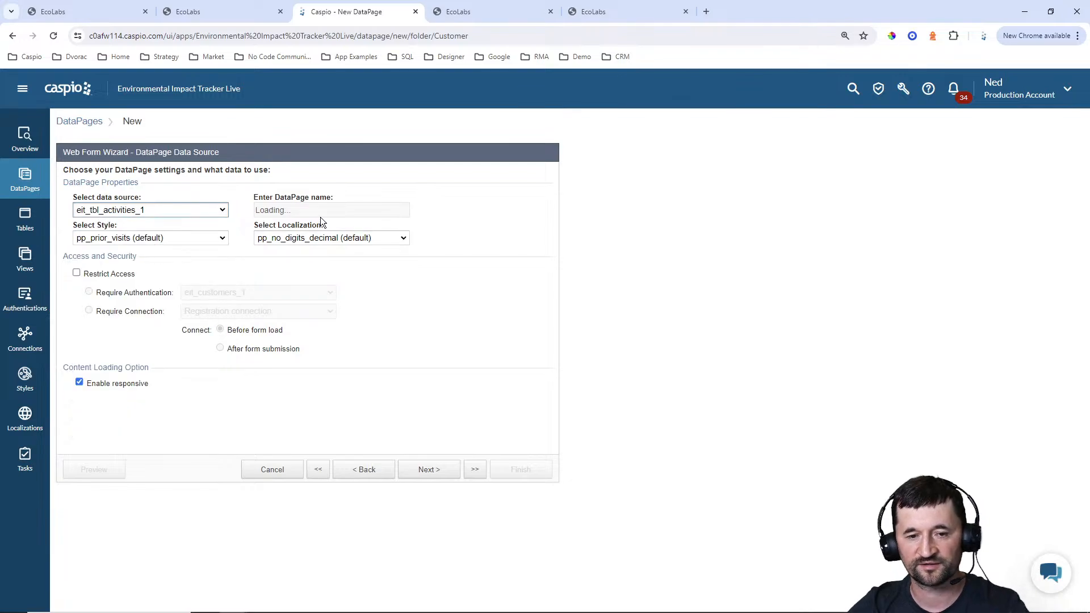
{"action": "type", "text": "New Activity"}
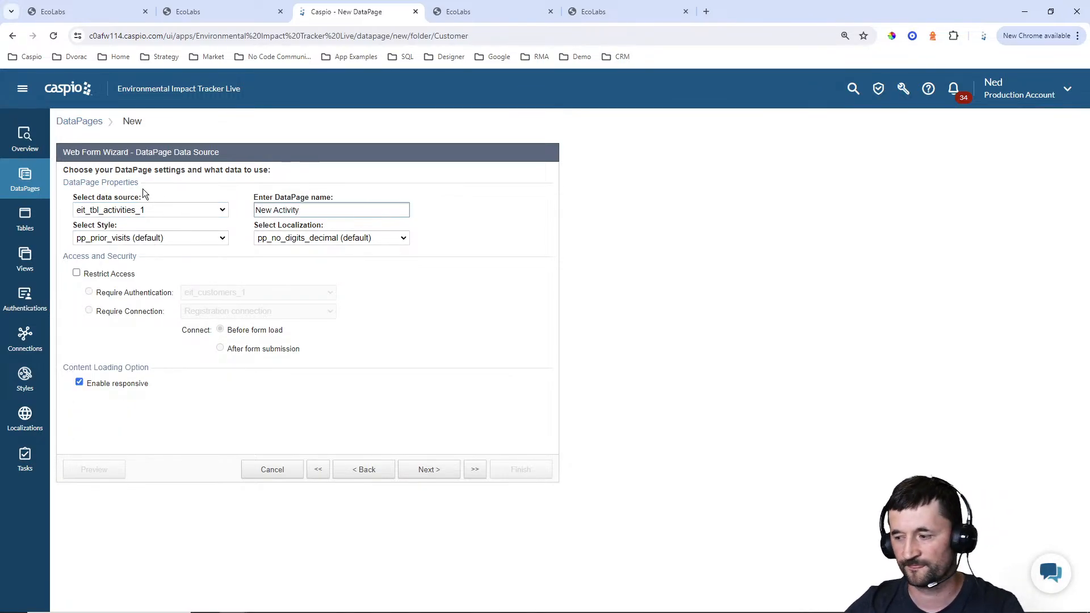
{"action": "left_click", "coordinate": [176, 242]}
{"action": "scroll", "coordinate": [170, 277], "scroll_direction": "up", "scroll_amount": 10}
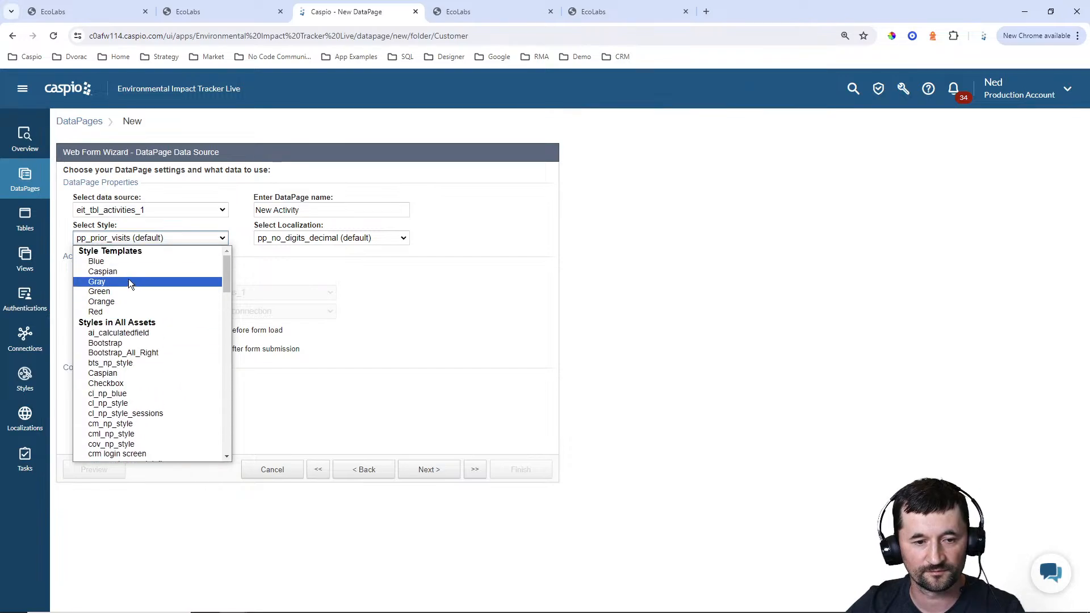
{"action": "left_click", "coordinate": [114, 263]}
{"action": "left_click", "coordinate": [318, 238]}
{"action": "scroll", "coordinate": [295, 287], "scroll_direction": "up", "scroll_amount": 5}
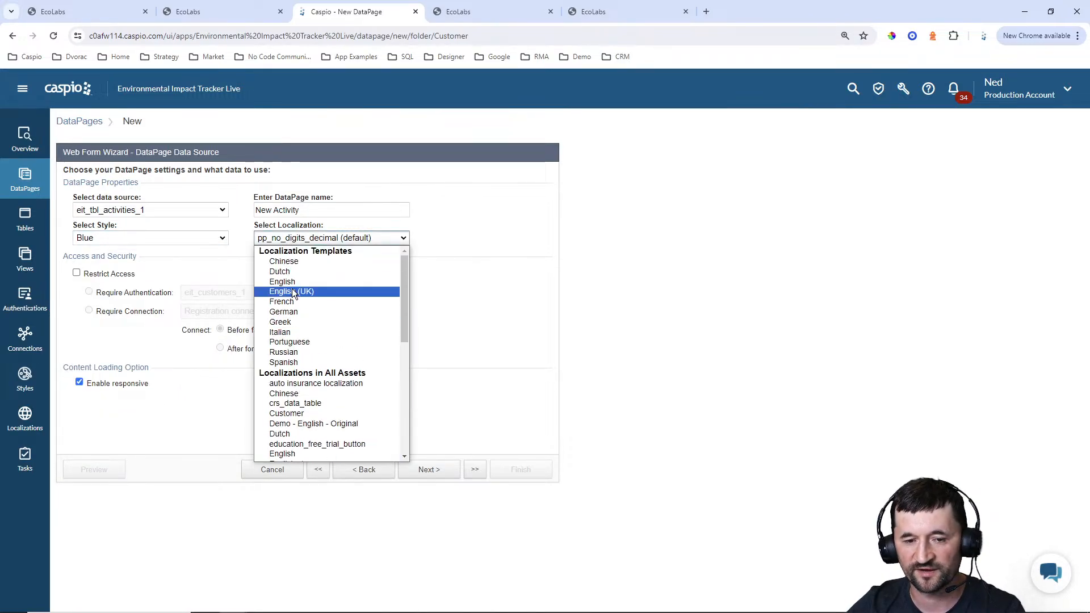
{"action": "left_click", "coordinate": [295, 283]}
Restrict access to the New Activity form, requiring the eit_customers_1 authentication
{"action": "left_click", "coordinate": [104, 274]}
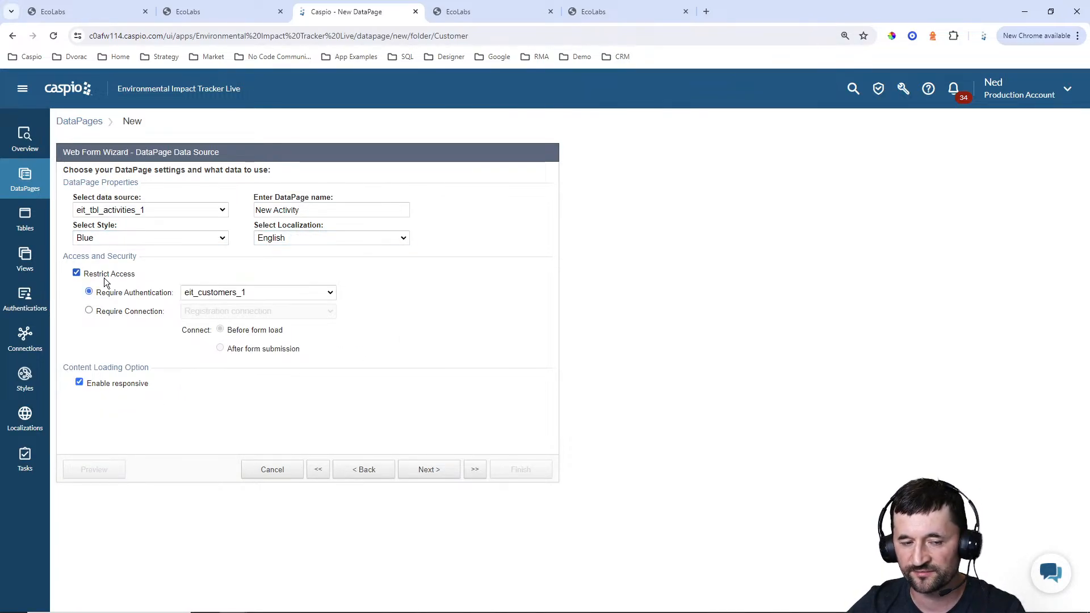
{"action": "left_click", "coordinate": [219, 296]}
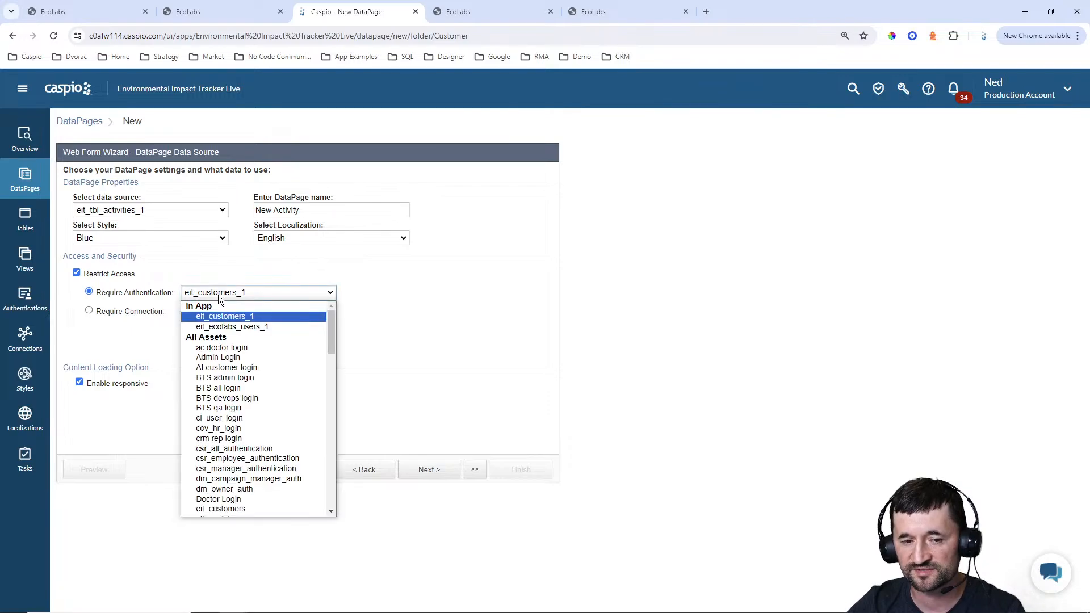
{"action": "left_click", "coordinate": [471, 297]}
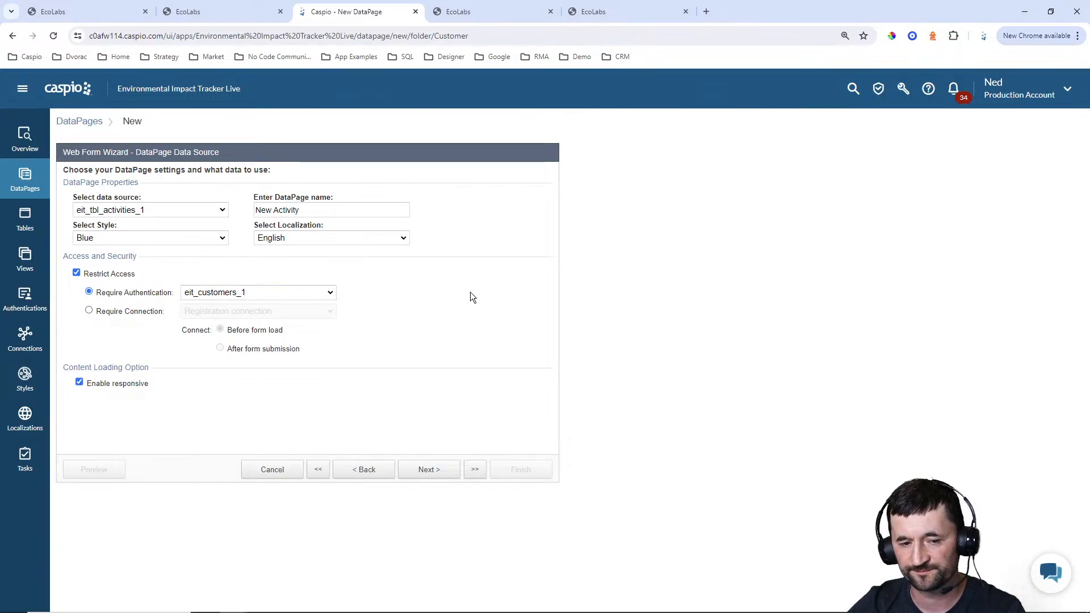
Include User_ID, Activity_Type, Activity_Name and Activity_Date in the web form and proceed to configuring the fields
{"action": "left_click", "coordinate": [455, 471]}
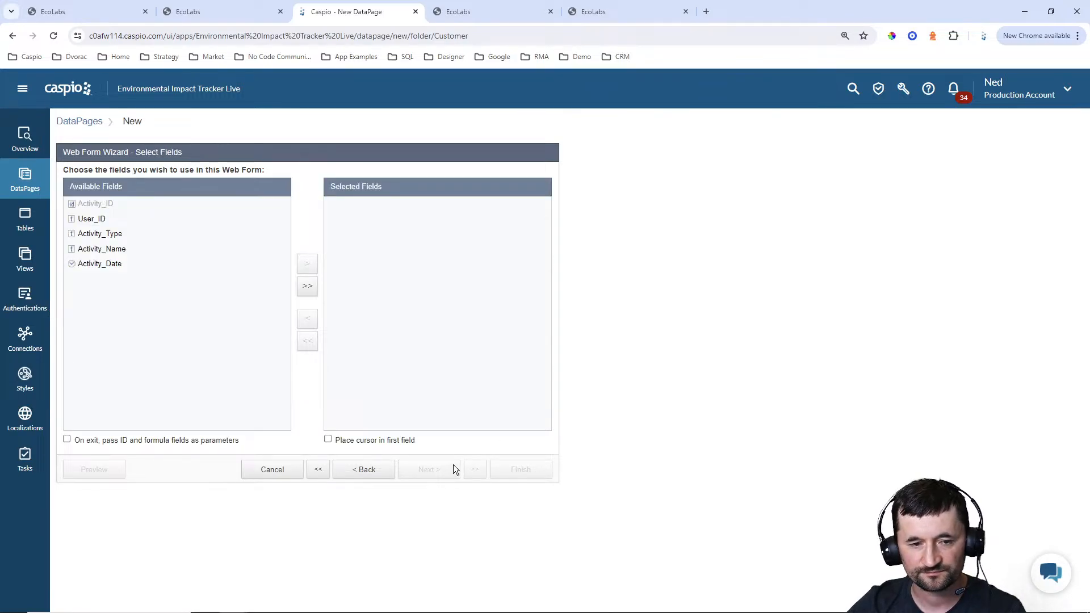
{"action": "left_click", "coordinate": [308, 287]}
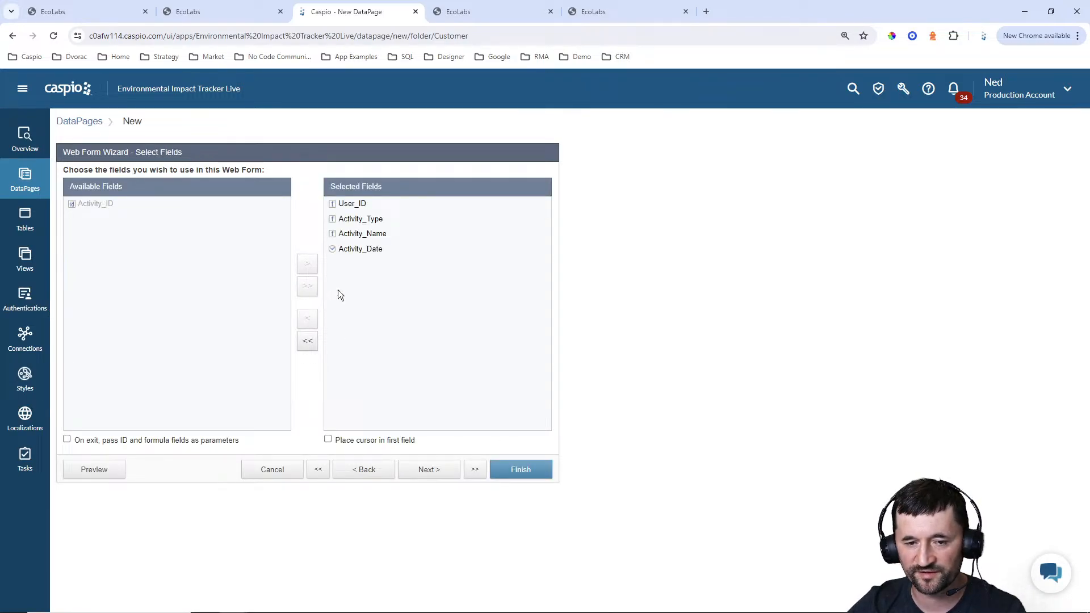
{"action": "left_click", "coordinate": [434, 474]}
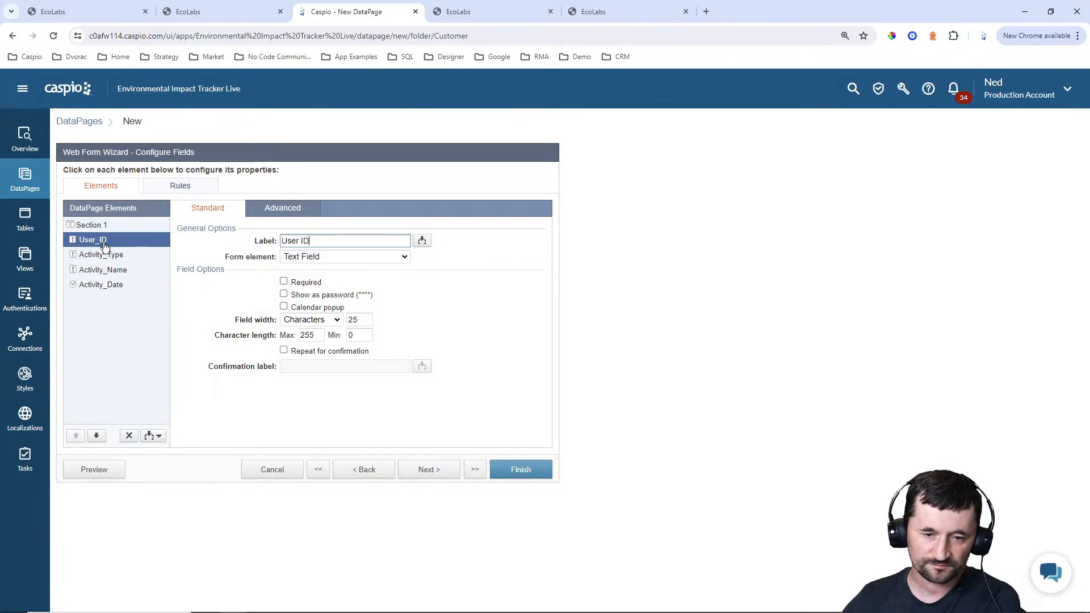
Make User_ID a hidden field that receives the authentication field eit_tbl_users_UserID on load
{"action": "left_click", "coordinate": [327, 256]}
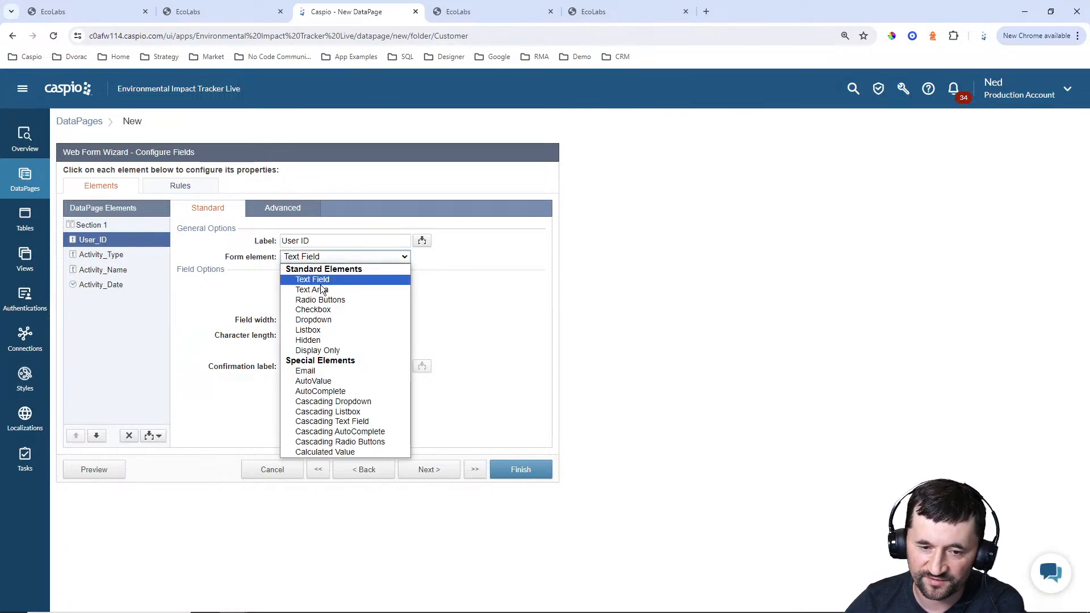
{"action": "left_click", "coordinate": [315, 341]}
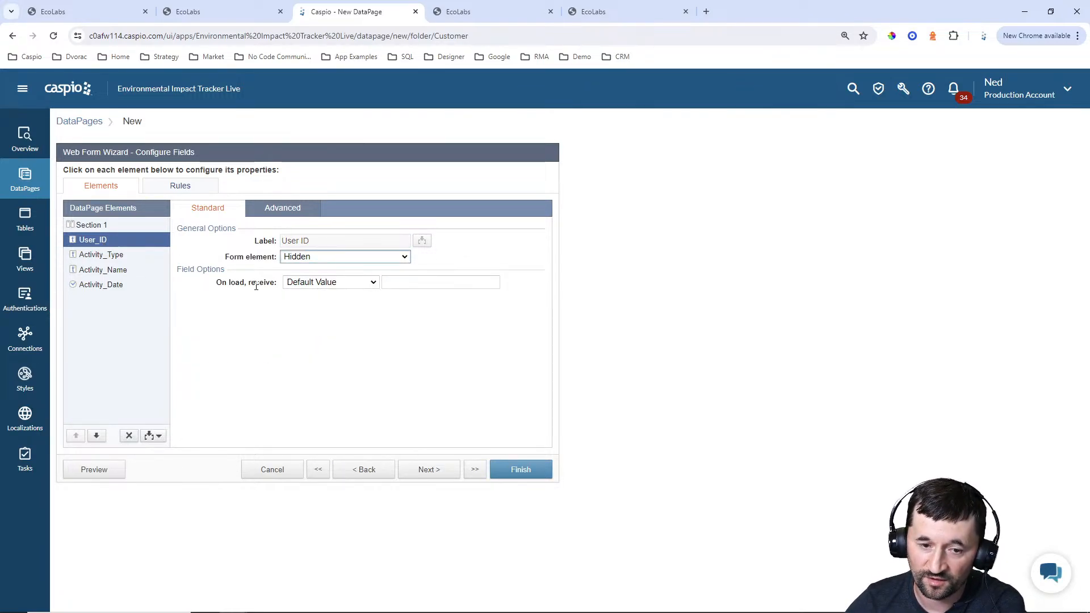
{"action": "left_click", "coordinate": [328, 282]}
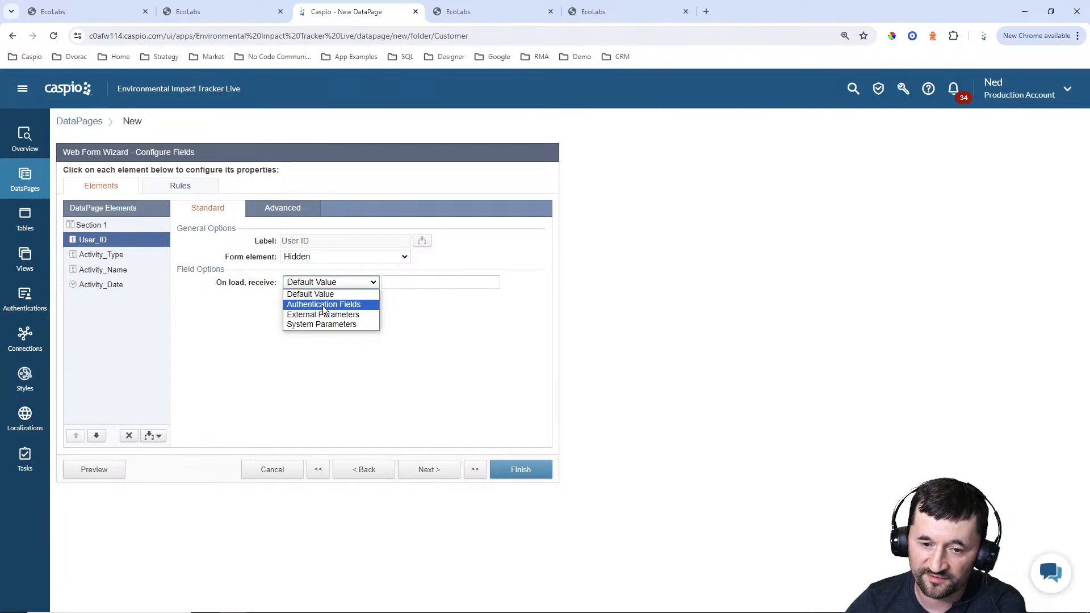
{"action": "left_click", "coordinate": [324, 307]}
{"action": "left_click", "coordinate": [418, 284]}
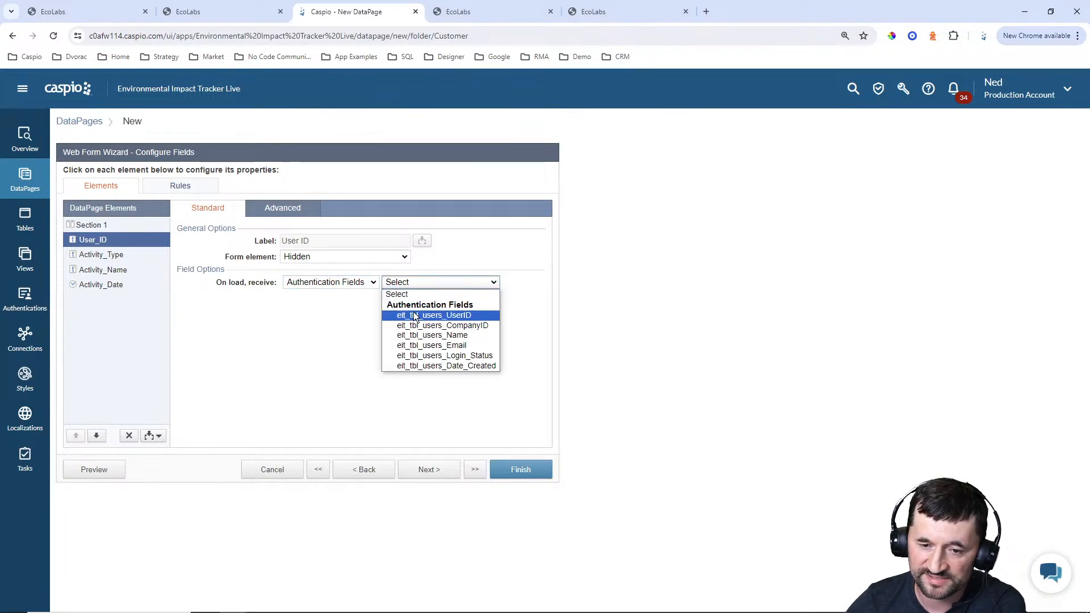
{"action": "left_click", "coordinate": [415, 315]}
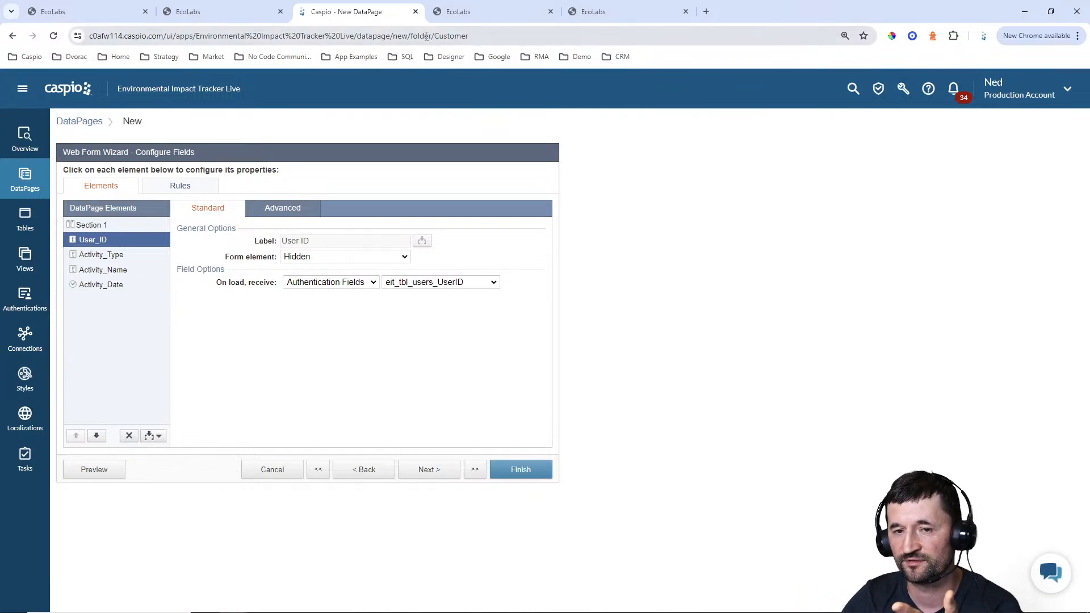
{"action": "left_click", "coordinate": [316, 284]}
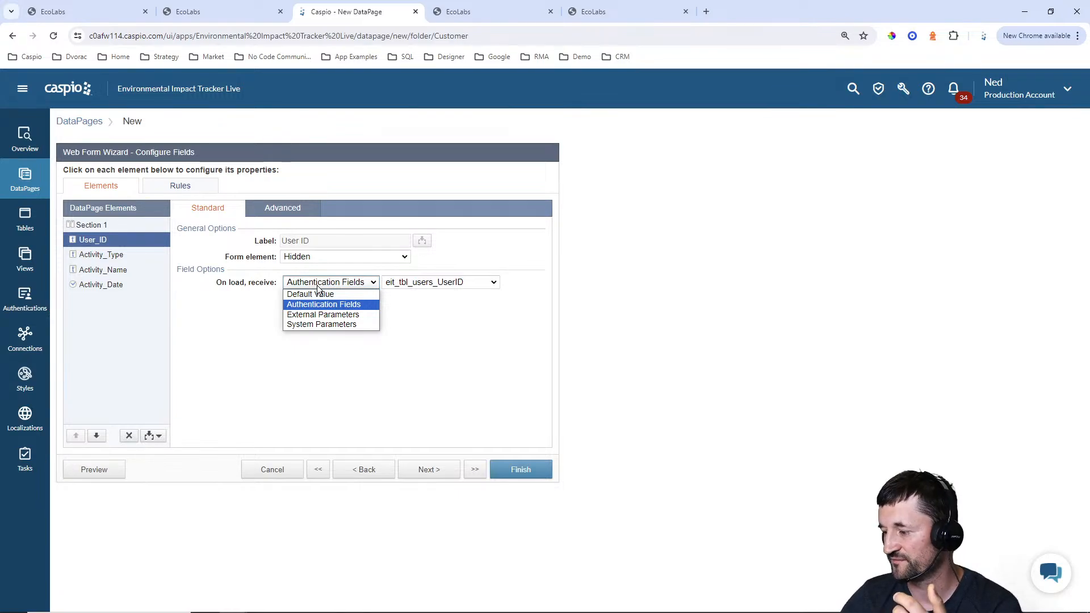
{"action": "left_click", "coordinate": [456, 342]}
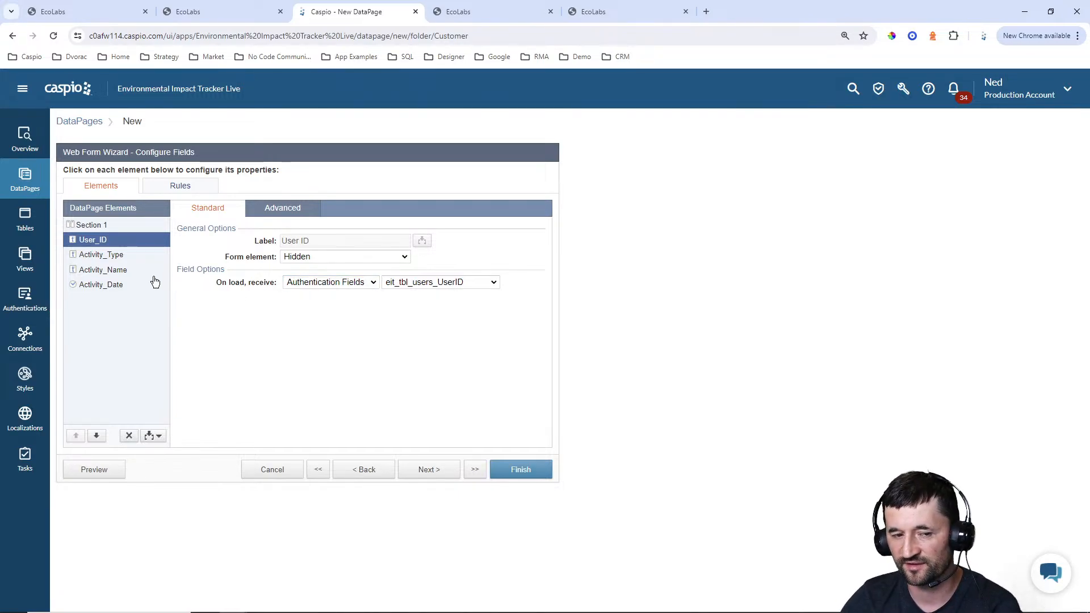
Make Activity_Type a required dropdown and keep Custom values as its source
{"action": "left_click", "coordinate": [109, 256]}
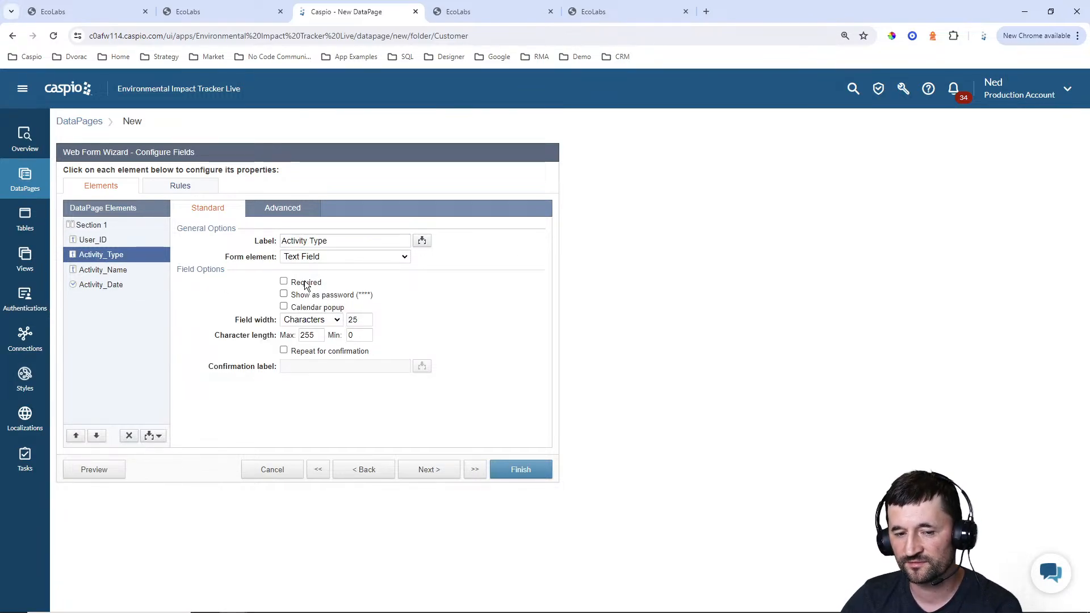
{"action": "left_click", "coordinate": [284, 281]}
{"action": "left_click", "coordinate": [322, 258]}
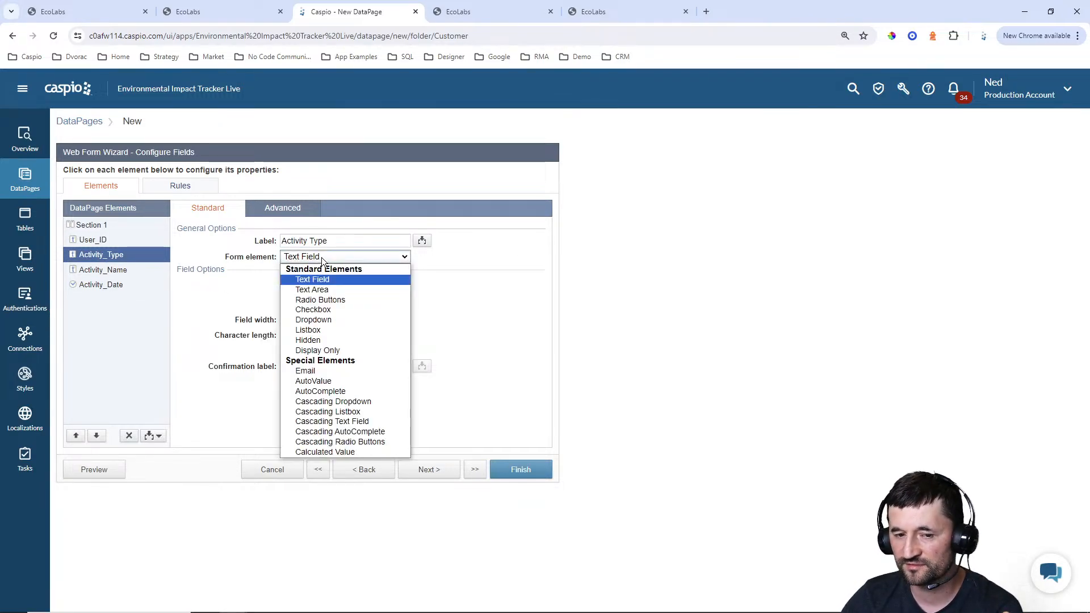
{"action": "left_click", "coordinate": [326, 321]}
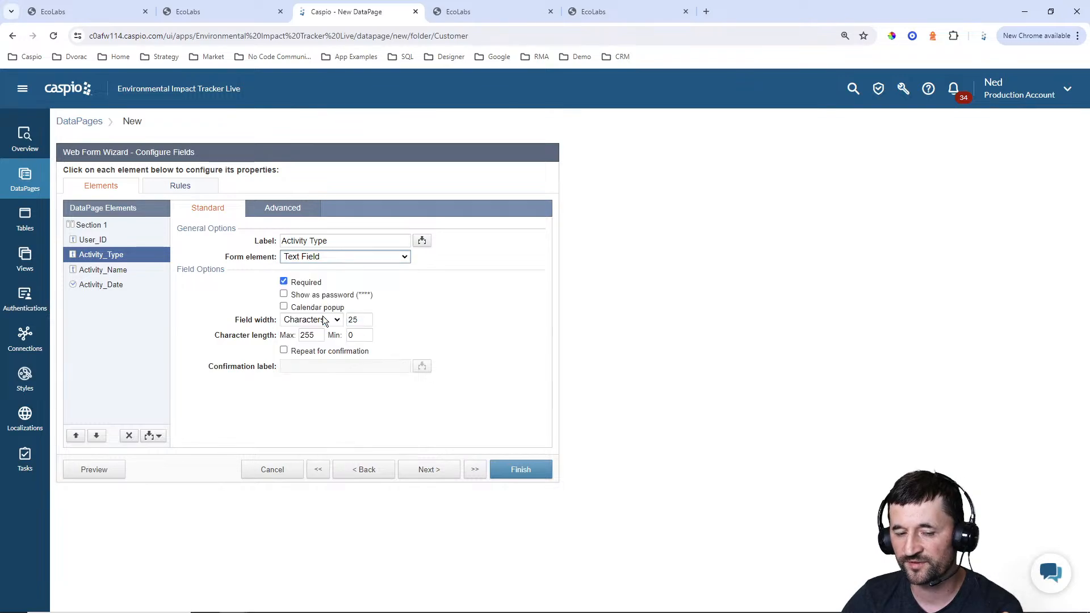
{"action": "left_click", "coordinate": [320, 310]}
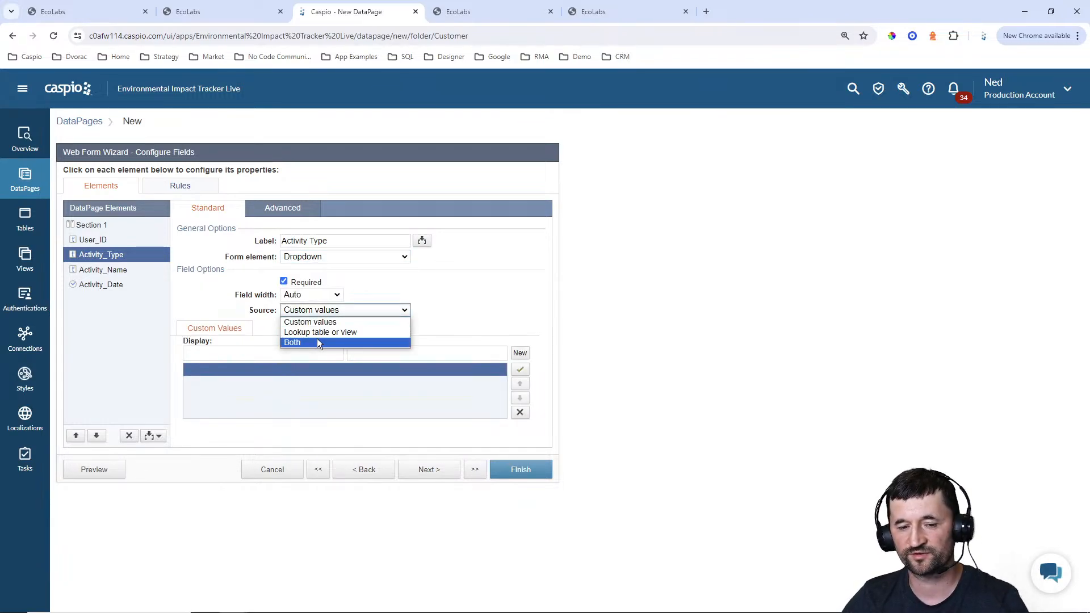
{"action": "key", "text": "Escape"}
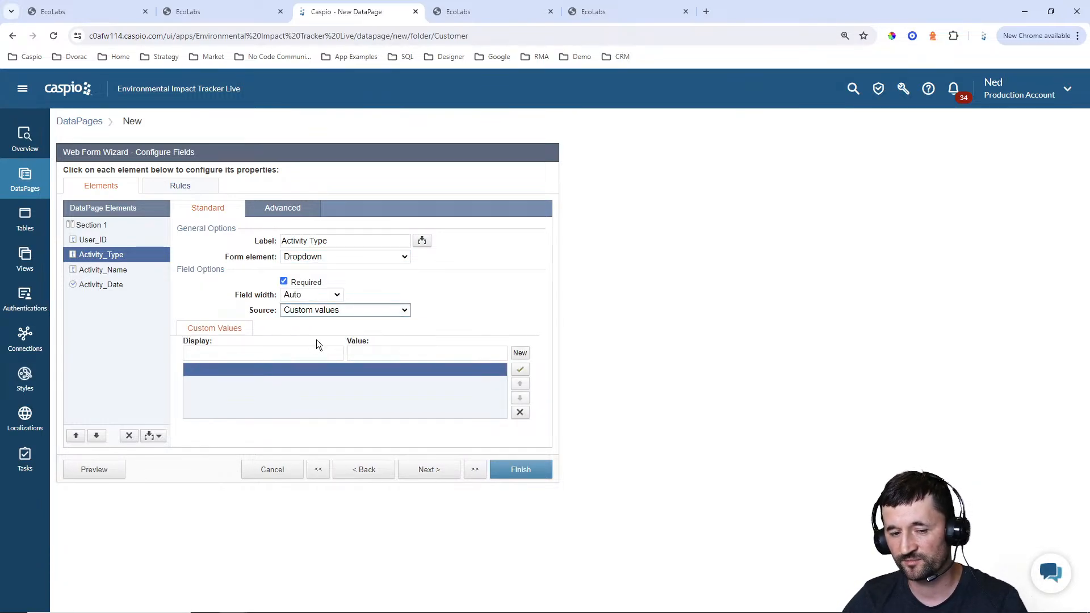
Set the Activity_Type dropdown's source to Both and add a custom display option "Select Activity Type" with an empty value
{"action": "left_click", "coordinate": [316, 340]}
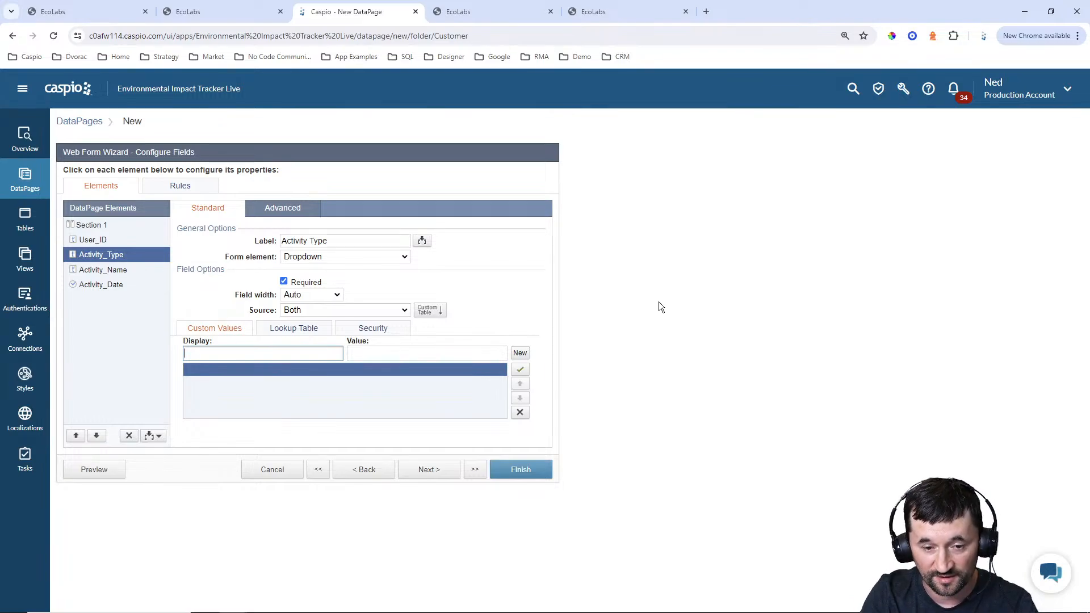
{"action": "type", "text": "Select A"}
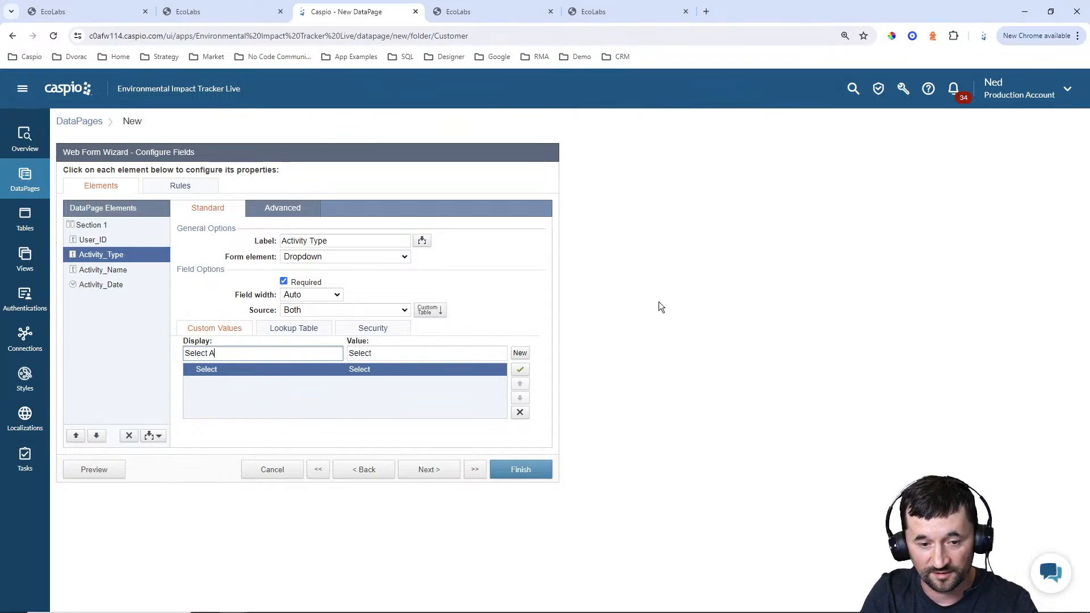
{"action": "type", "text": "ctivity Type"}
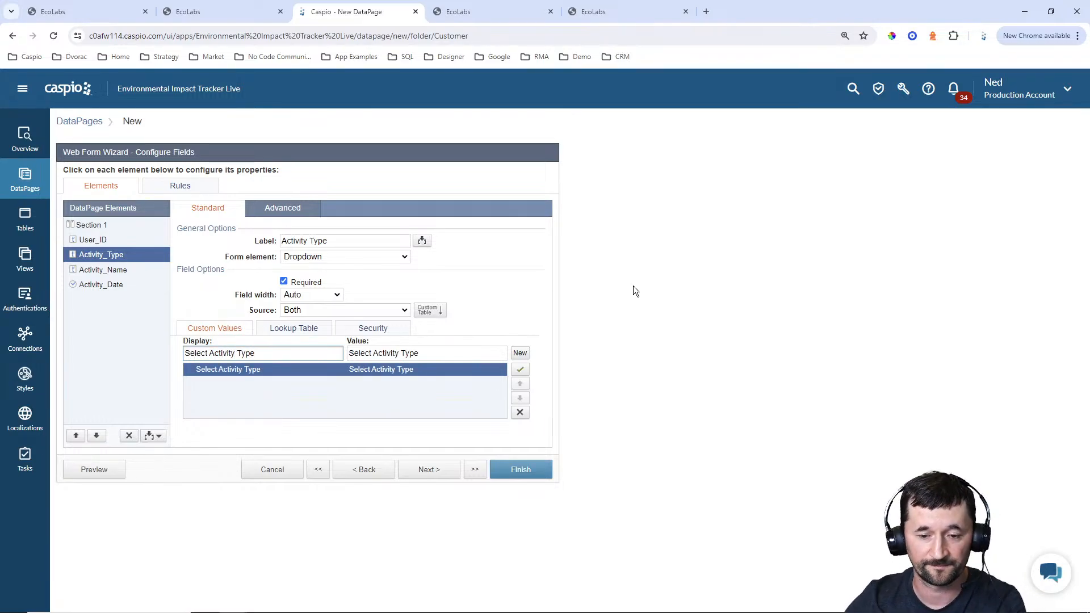
{"action": "triple_click", "coordinate": [422, 353]}
{"action": "key", "text": "BackSpace"}
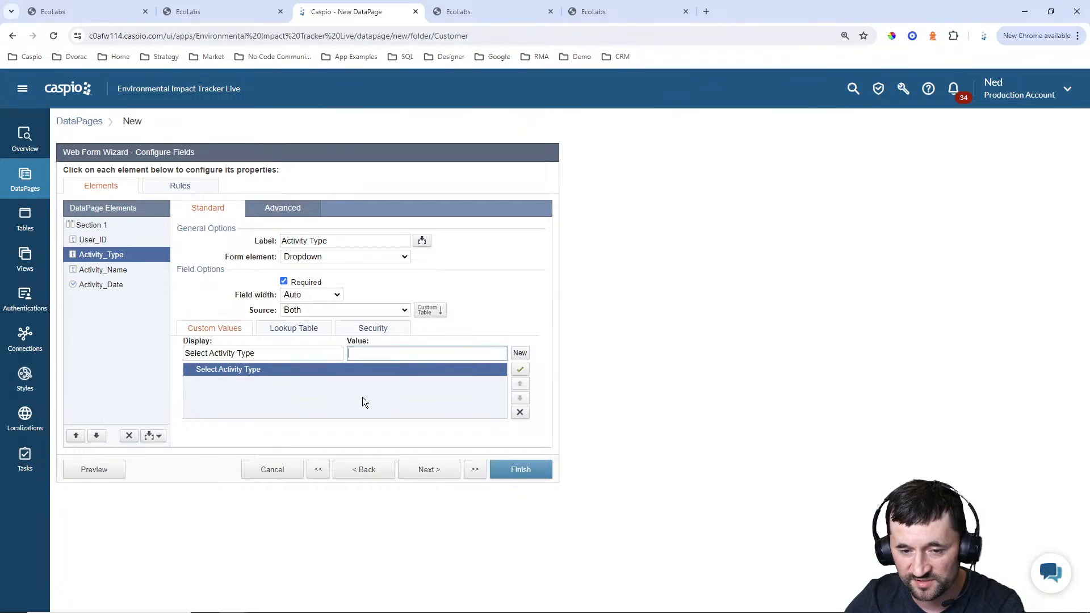
Use eit_tbl_activity_types_1 as the lookup table for the Activity_Type dropdown
{"action": "left_click", "coordinate": [300, 329]}
{"action": "left_click", "coordinate": [313, 346]}
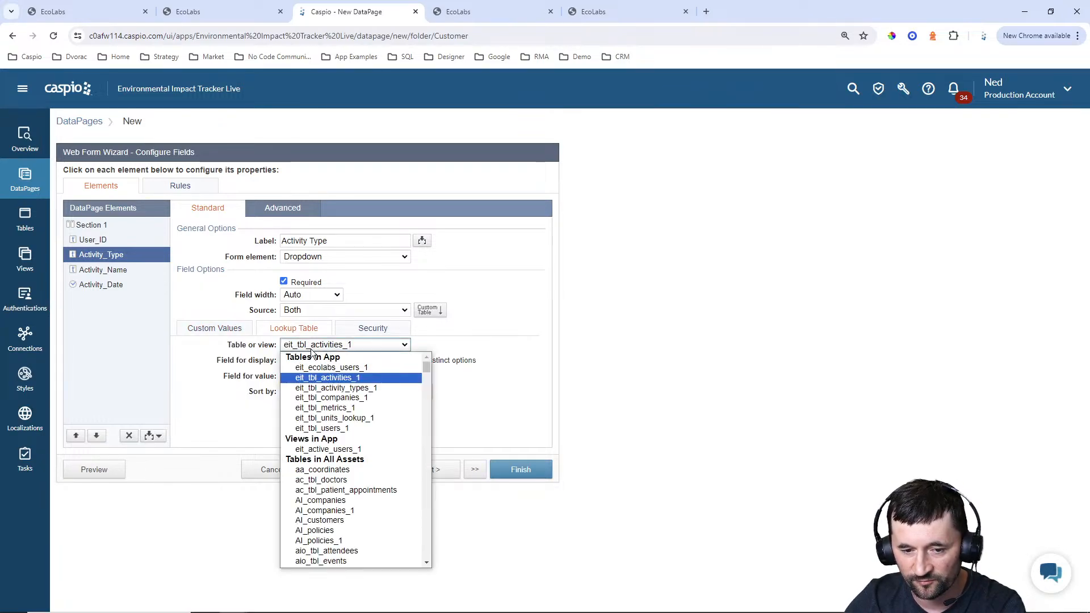
{"action": "left_click", "coordinate": [322, 388]}
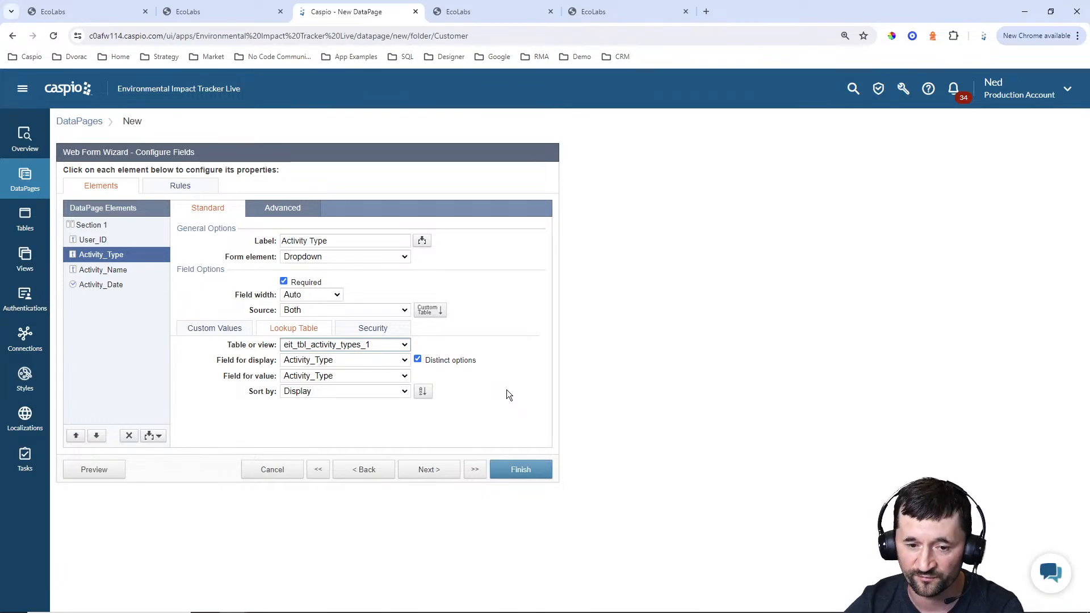
Make the Activity_Name and Activity_Date fields required and finish the New Activity form
{"action": "left_click", "coordinate": [82, 271]}
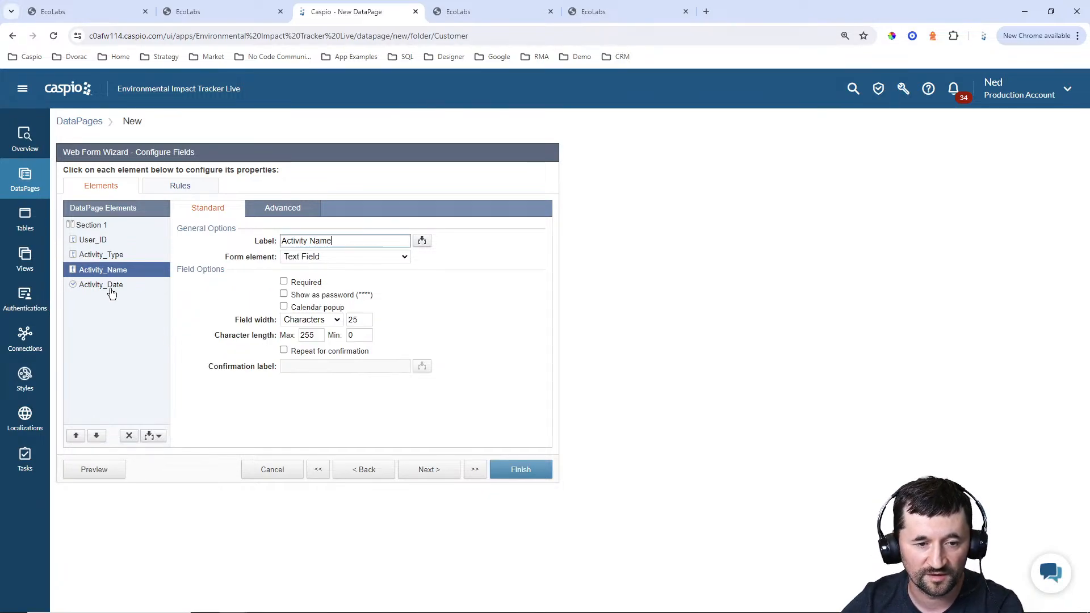
{"action": "left_click", "coordinate": [301, 283]}
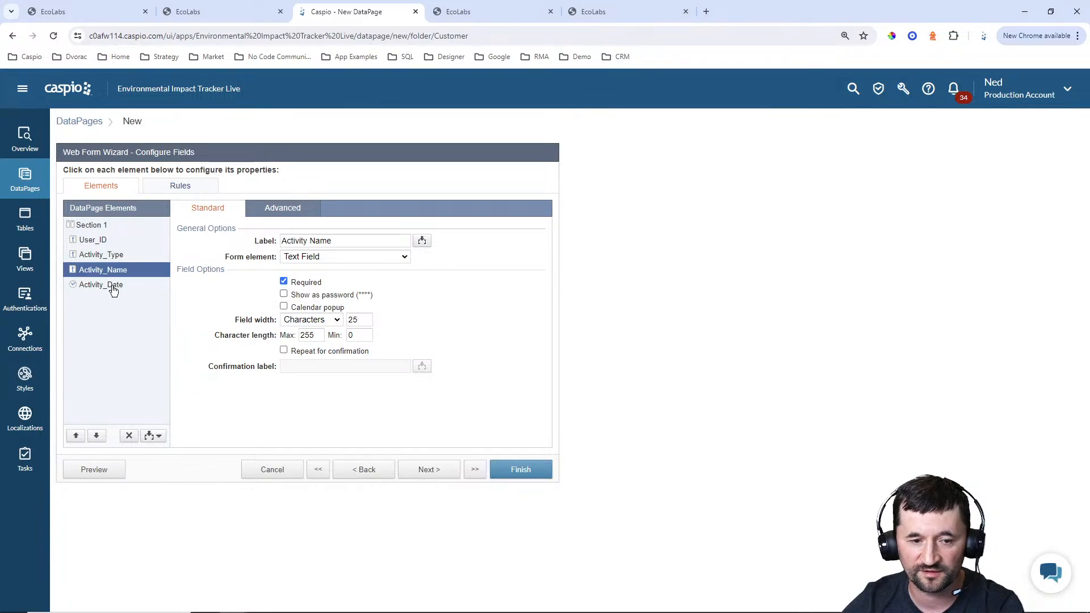
{"action": "left_click", "coordinate": [114, 290]}
{"action": "left_click", "coordinate": [298, 287]}
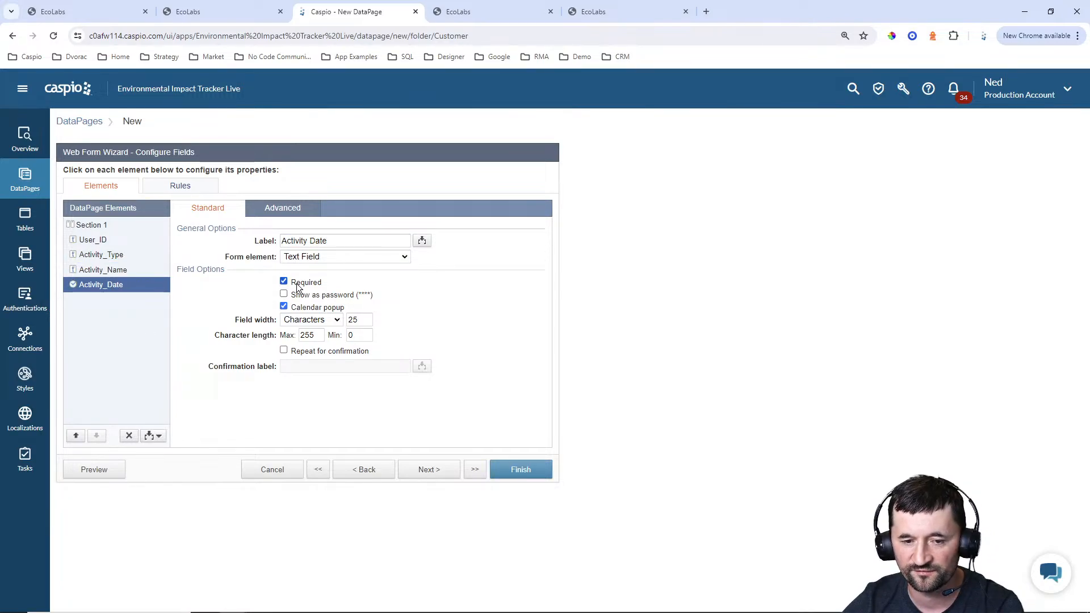
{"action": "left_click", "coordinate": [521, 474]}
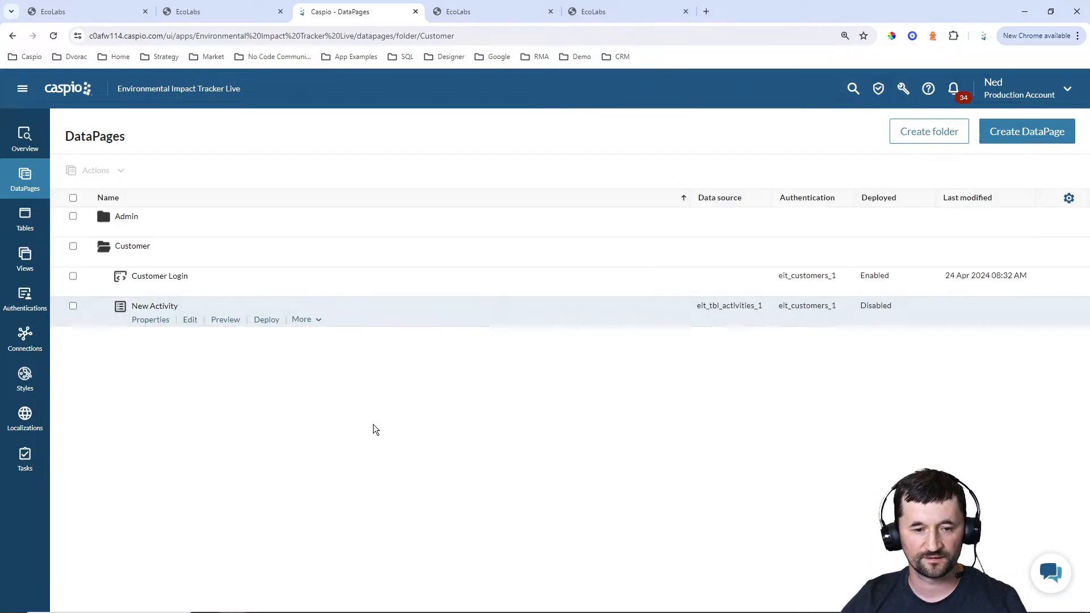
Enable deployment of the New Activity DataPage and copy its embed code
{"action": "left_click", "coordinate": [267, 321]}
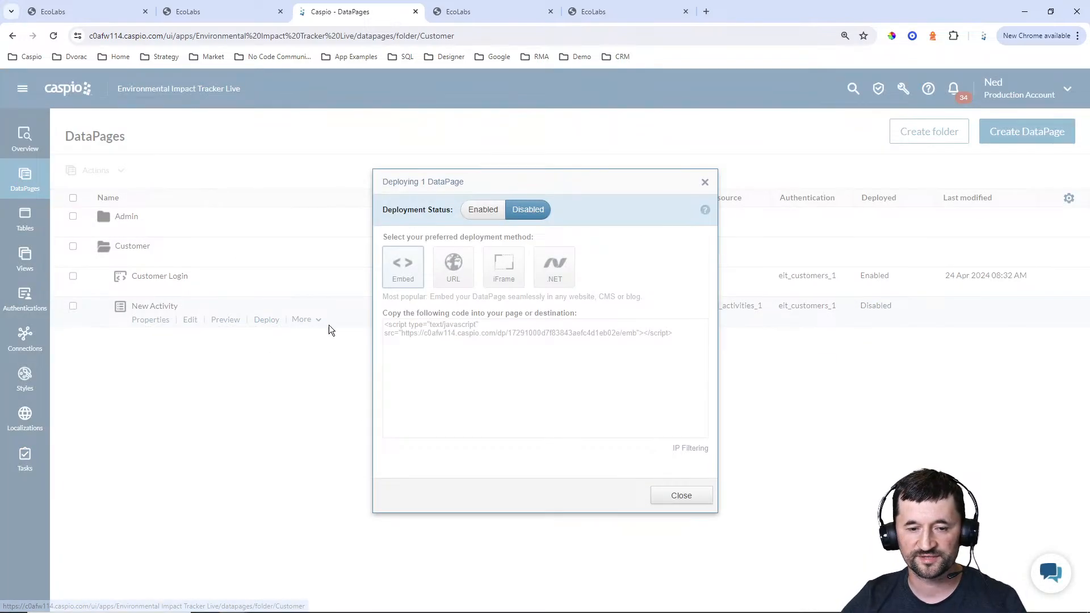
{"action": "left_click", "coordinate": [483, 209]}
{"action": "left_click", "coordinate": [454, 331]}
{"action": "key", "text": "ctrl+c"}
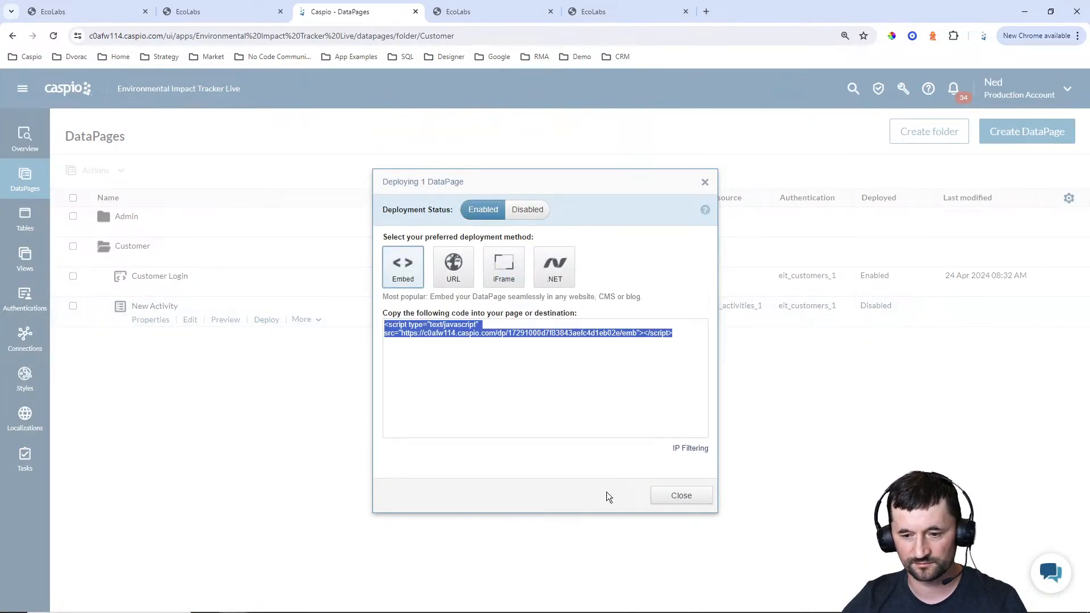
{"action": "left_click", "coordinate": [681, 495]}
Switch to Notepad++ and replace the DP placeholder in customer_new_activity.html with the copied embed code
{"action": "left_click", "coordinate": [679, 602]}
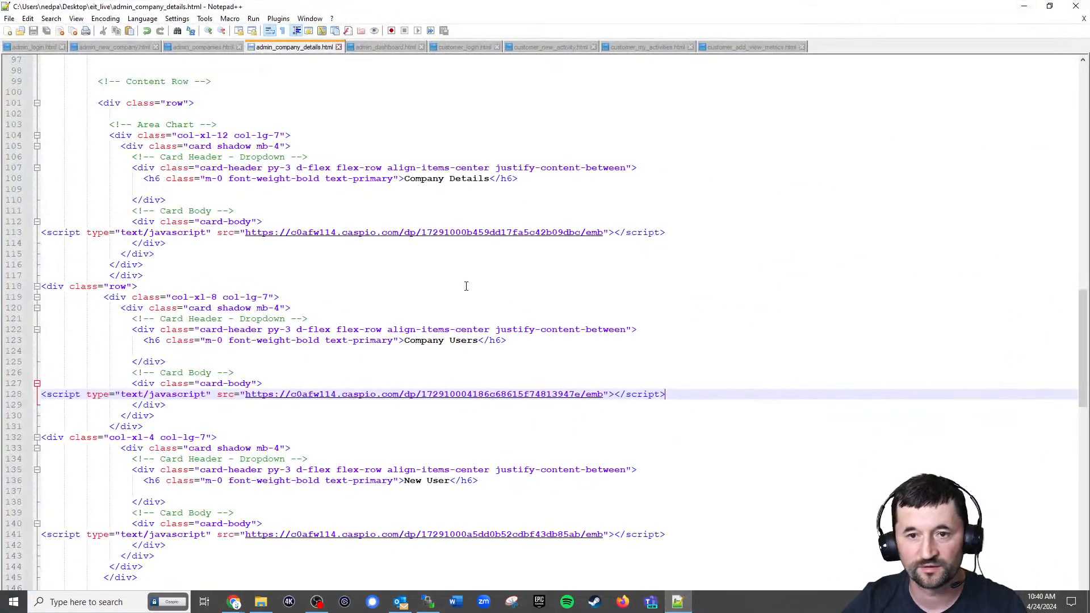
{"action": "left_click", "coordinate": [544, 48]}
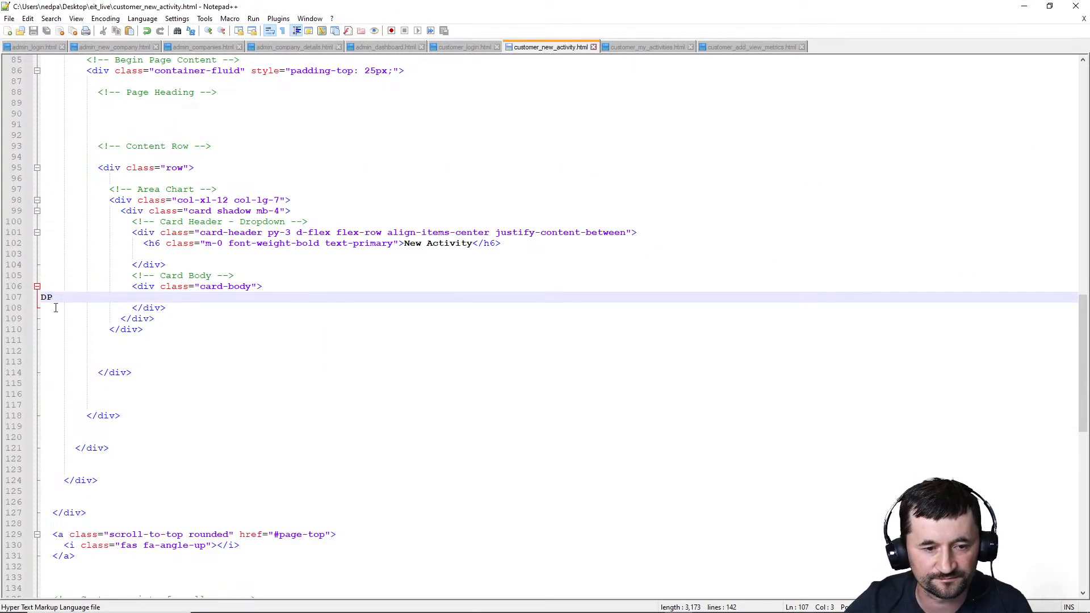
{"action": "left_click_drag", "start_coordinate": [53, 297], "coordinate": [41, 297]}
{"action": "key", "text": "ctrl+v"}
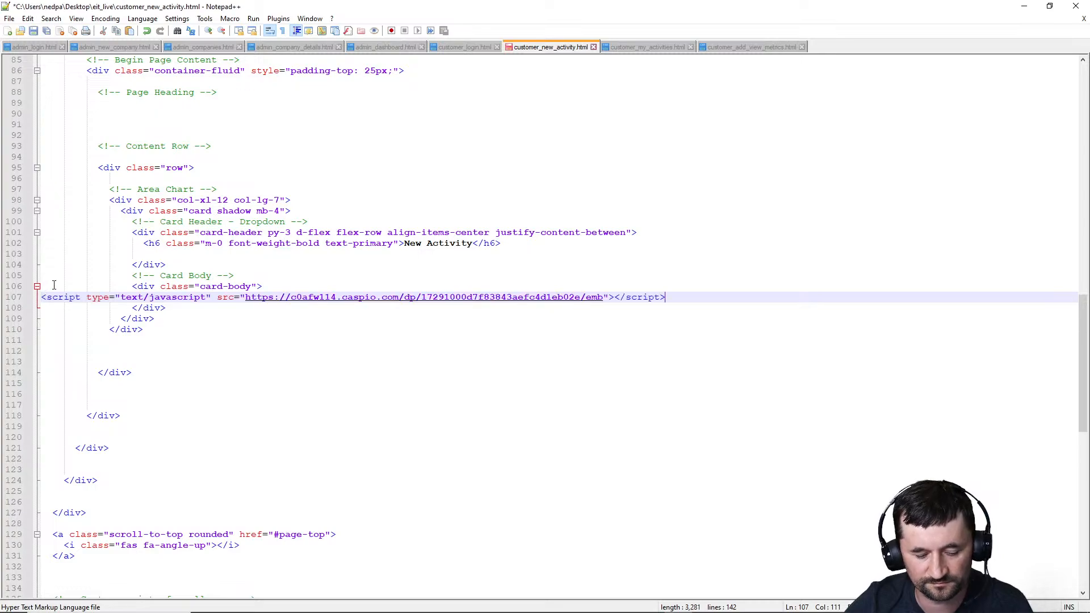
Switch to WinSCP and upload customer_new_activity.html to the remote eit_live folder
{"action": "left_click", "coordinate": [429, 602]}
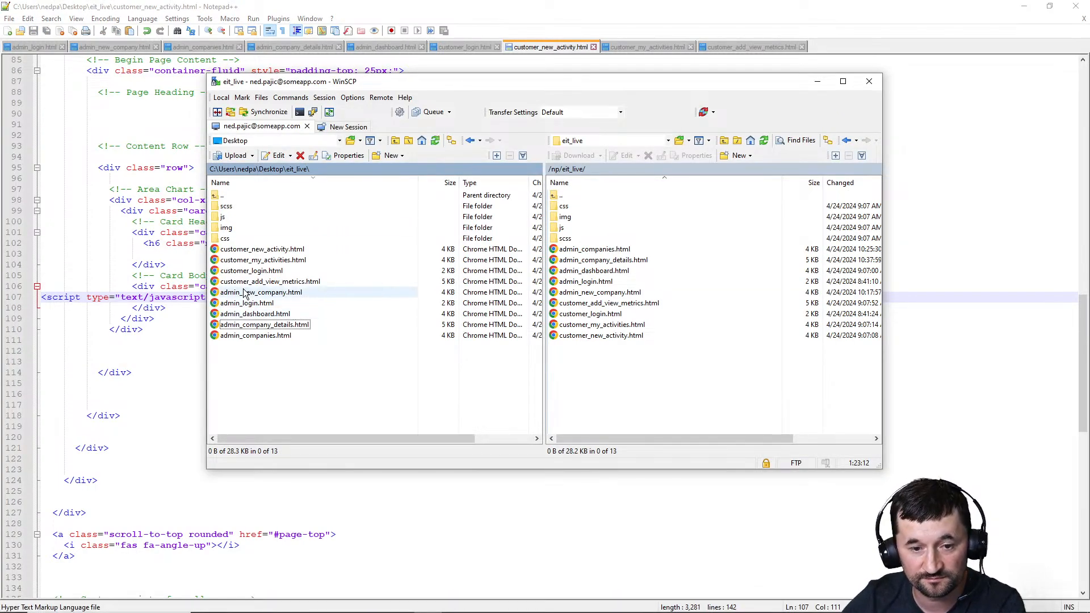
{"action": "left_click_drag", "start_coordinate": [269, 250], "coordinate": [600, 370]}
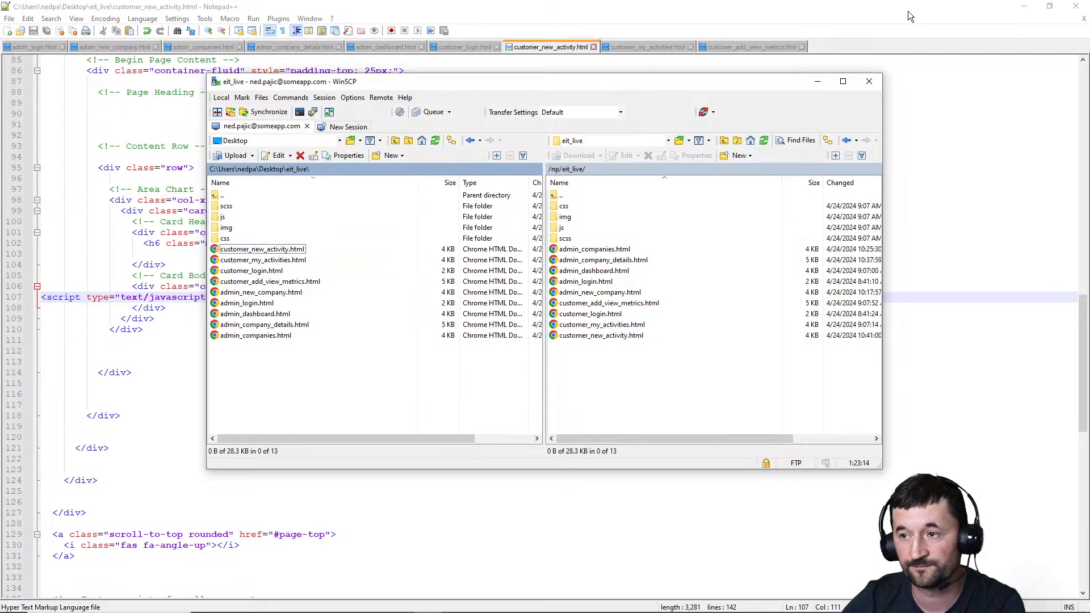
{"action": "left_click", "coordinate": [1025, 7]}
Reload the portal's New Activity page in the browser and choose Water Usage as the activity type
{"action": "left_click", "coordinate": [618, 22]}
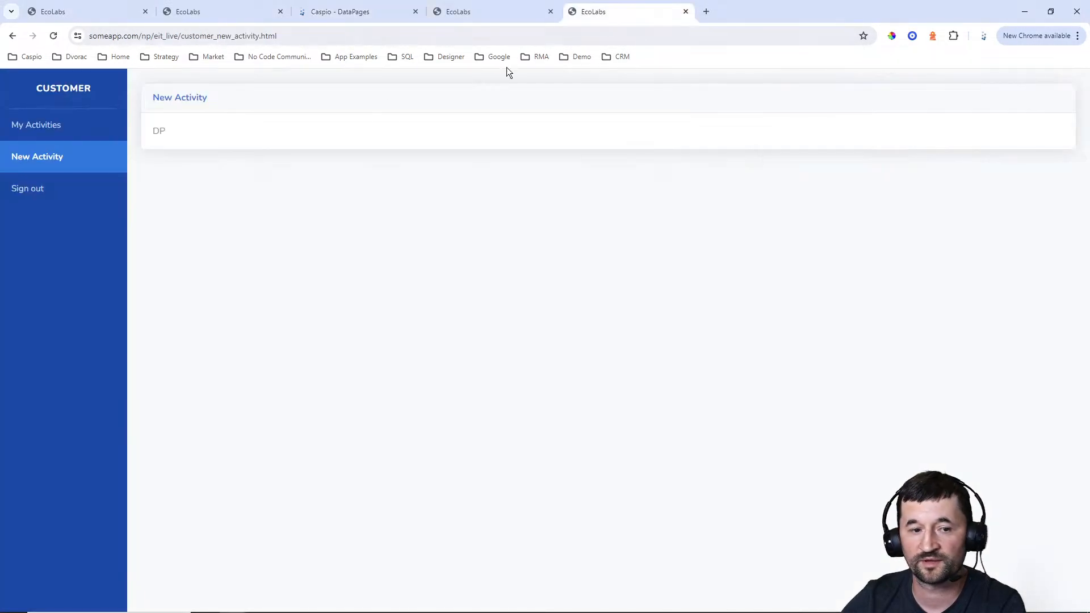
{"action": "left_click", "coordinate": [27, 170]}
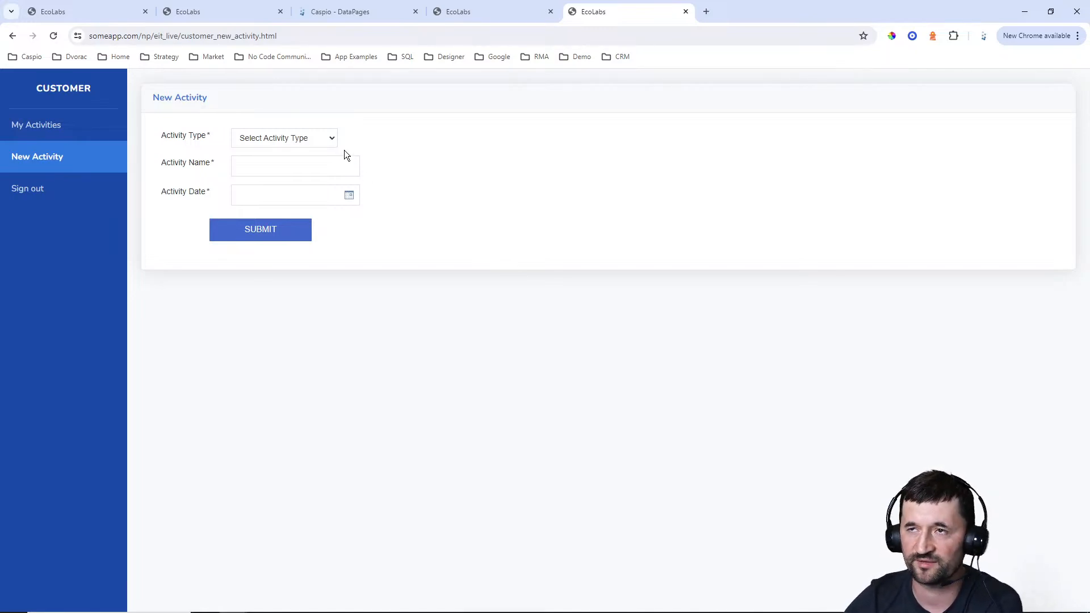
{"action": "left_click", "coordinate": [276, 138]}
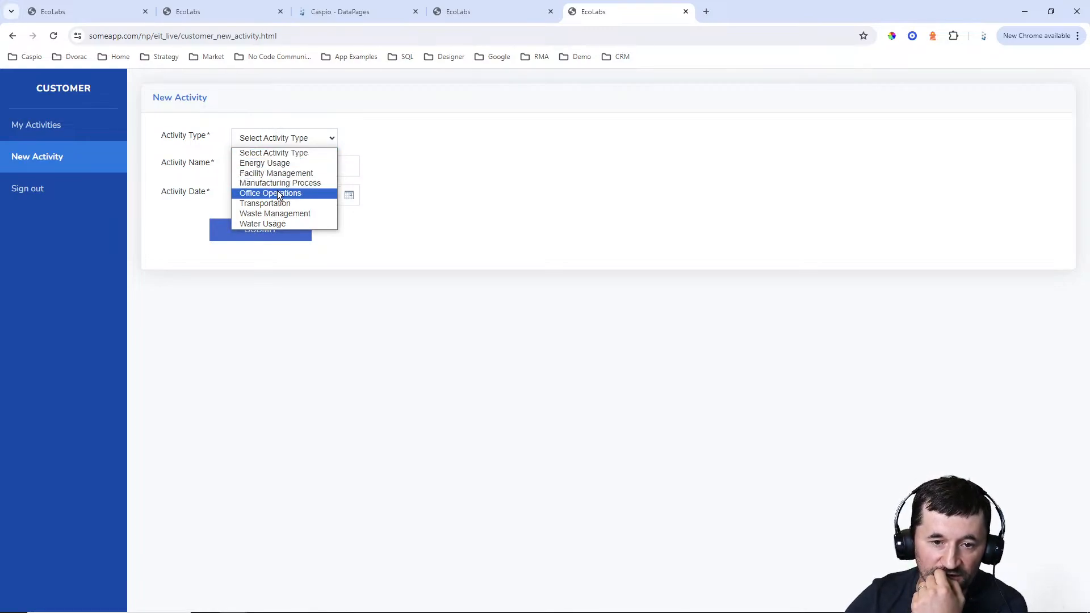
{"action": "left_click", "coordinate": [272, 204]}
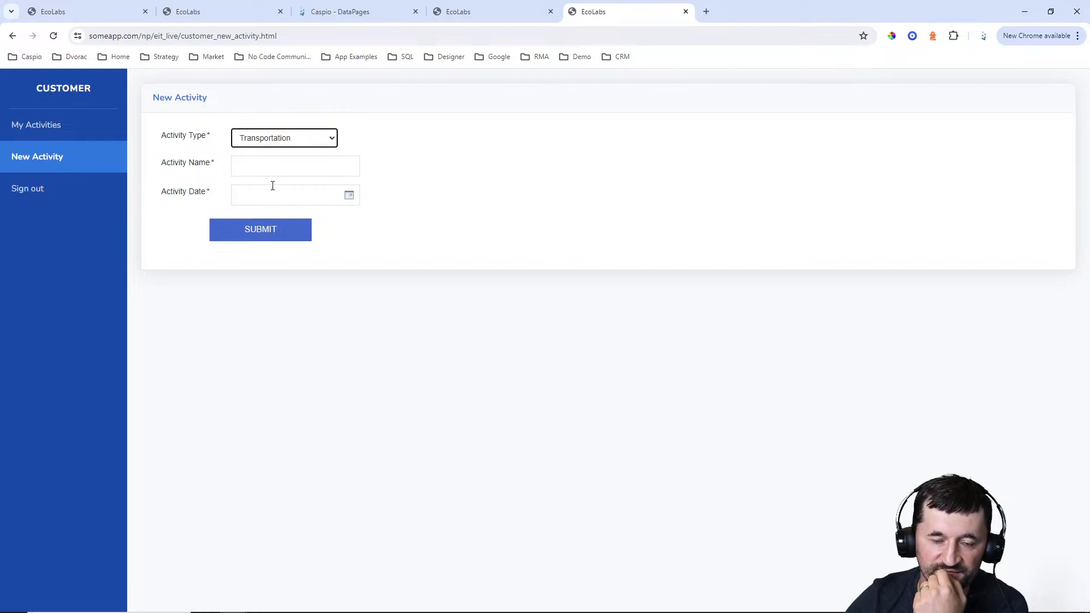
{"action": "left_click", "coordinate": [270, 141]}
{"action": "left_click", "coordinate": [275, 218]}
{"action": "key", "text": "Tab"}
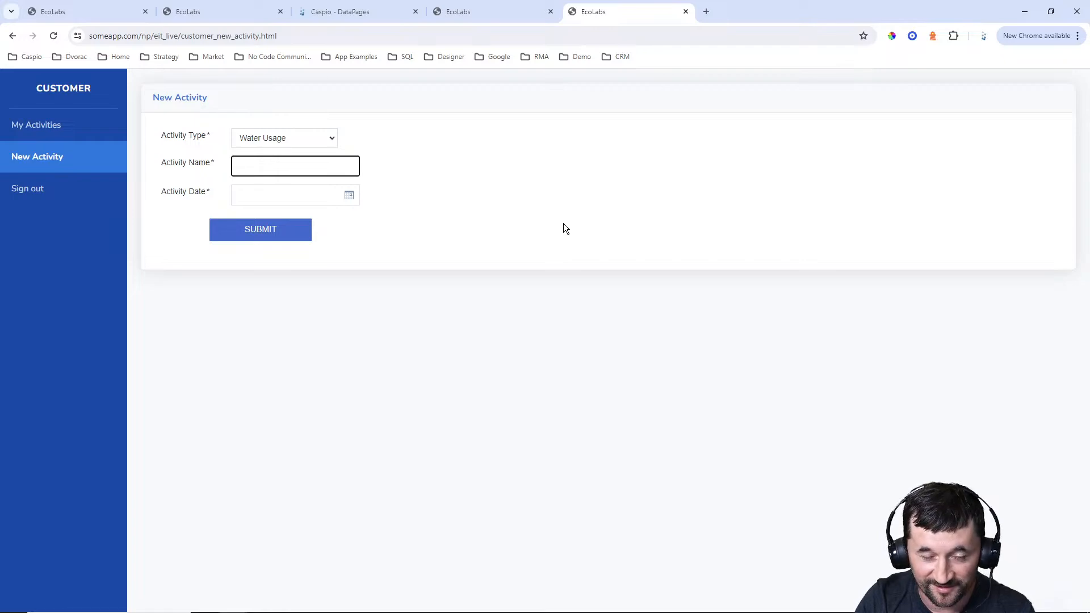
Name the activity "Office water usage", date it April 24, 2024, and submit the form
{"action": "type", "text": "ffic"}
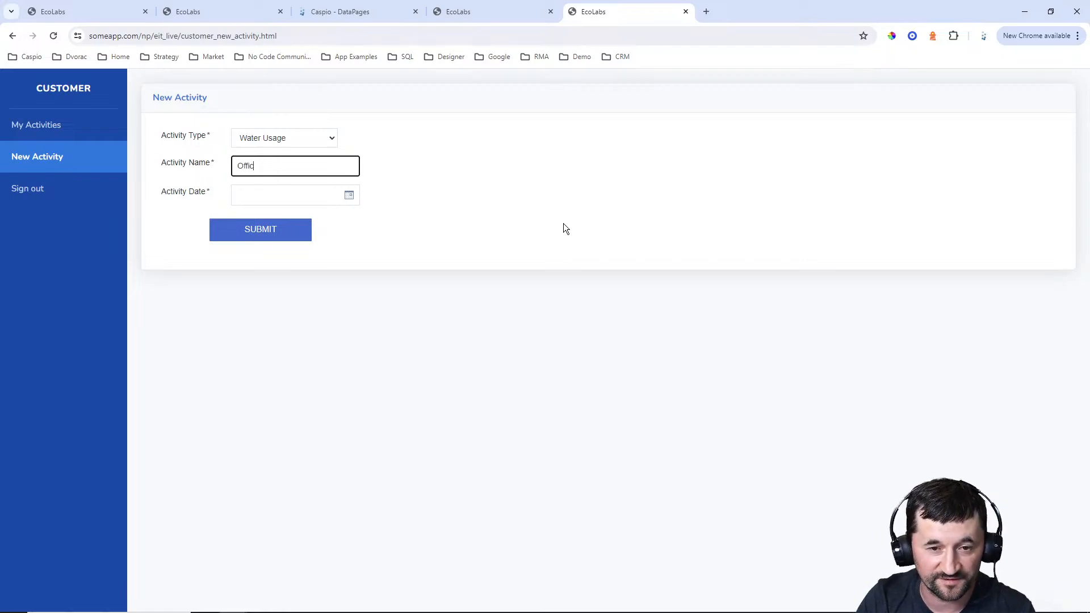
{"action": "type", "text": "e water usage"}
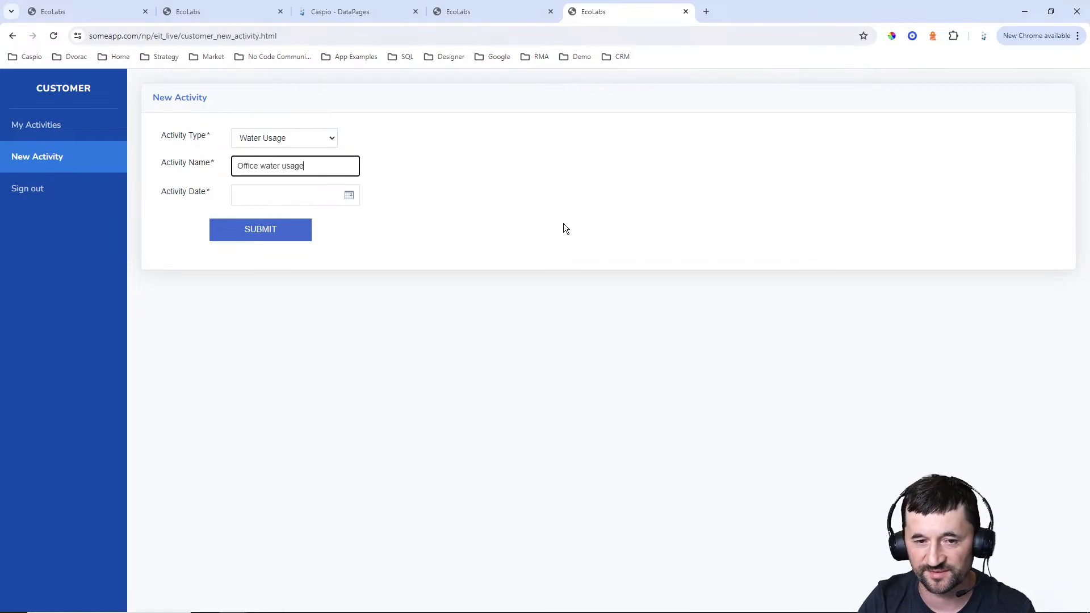
{"action": "left_click", "coordinate": [349, 195]}
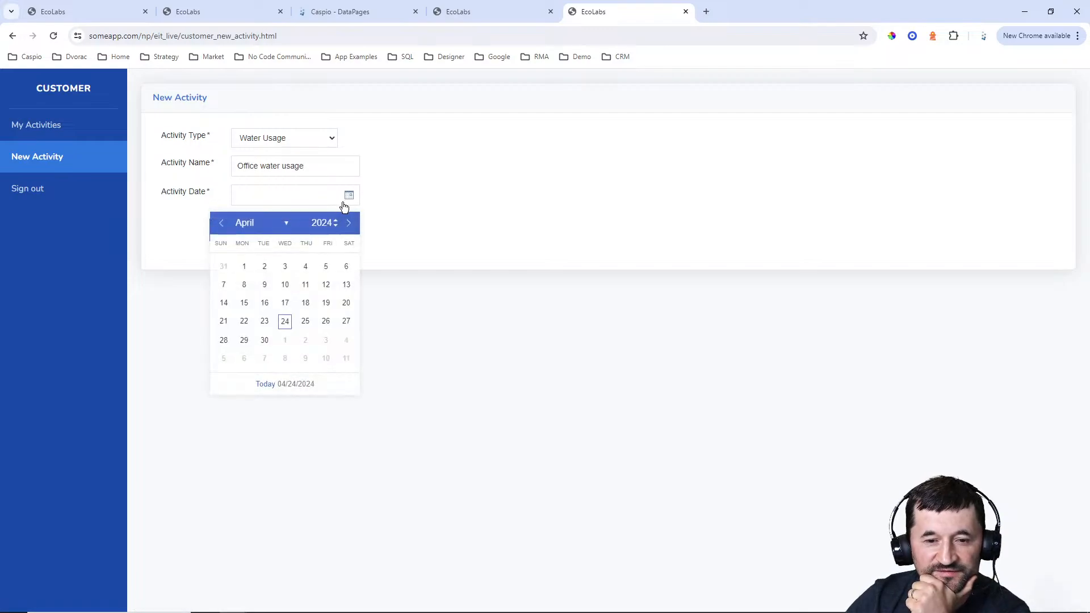
{"action": "left_click", "coordinate": [285, 319]}
{"action": "left_click", "coordinate": [250, 229]}
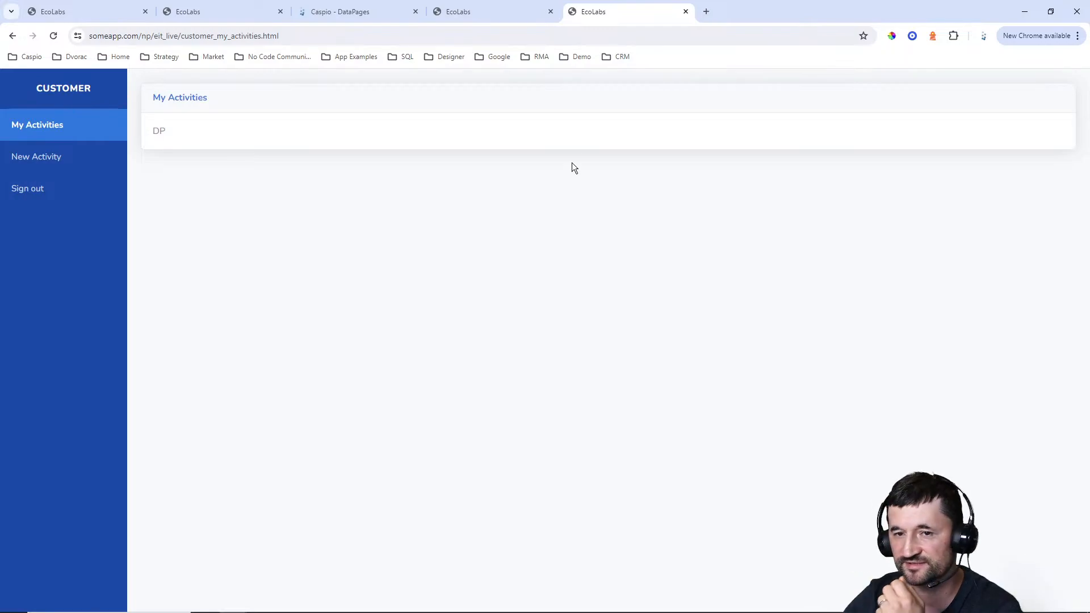
Return to the Caspio DataPages and start a new report DataPage in the Customer folder
{"action": "left_click", "coordinate": [367, 12]}
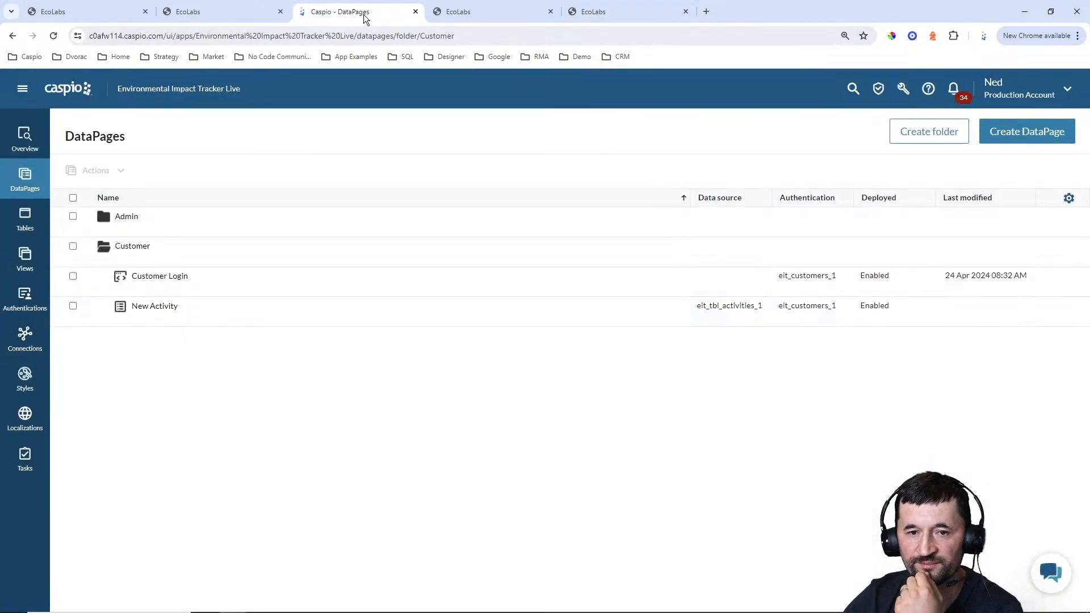
{"action": "left_click", "coordinate": [1025, 132]}
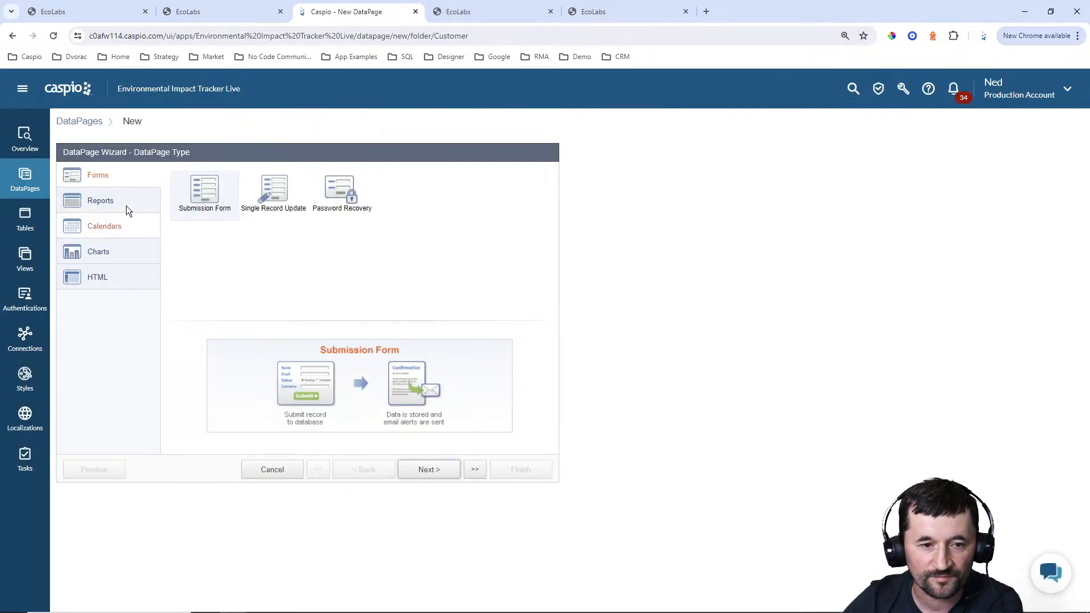
{"action": "left_click", "coordinate": [124, 202]}
{"action": "left_click", "coordinate": [423, 471]}
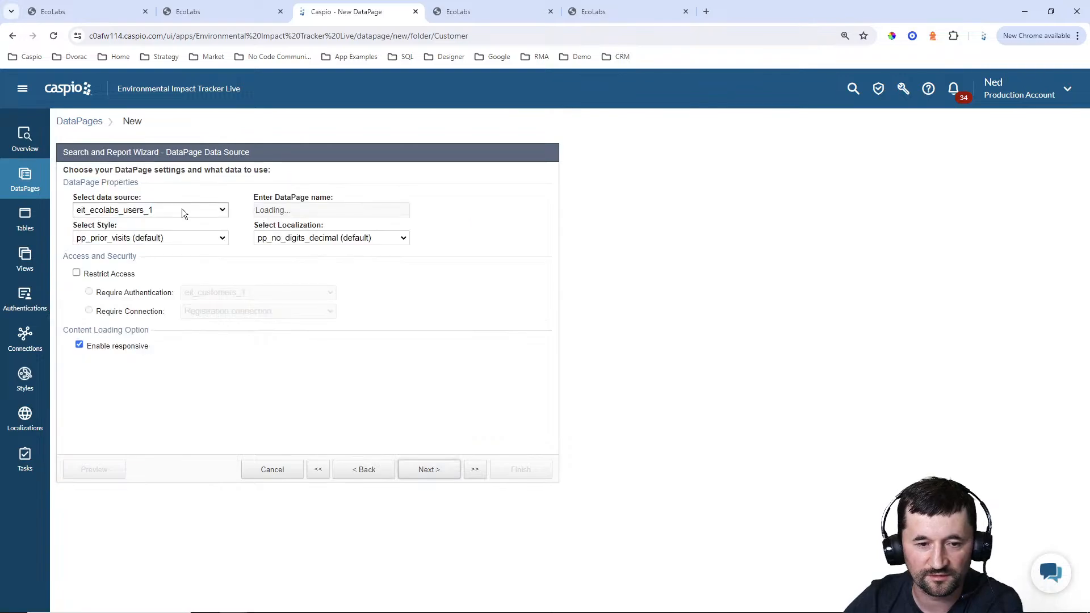
Set the report's data source to eit_tbl_activities_1 and name the DataPage "View My Activities"
{"action": "left_click", "coordinate": [182, 209]}
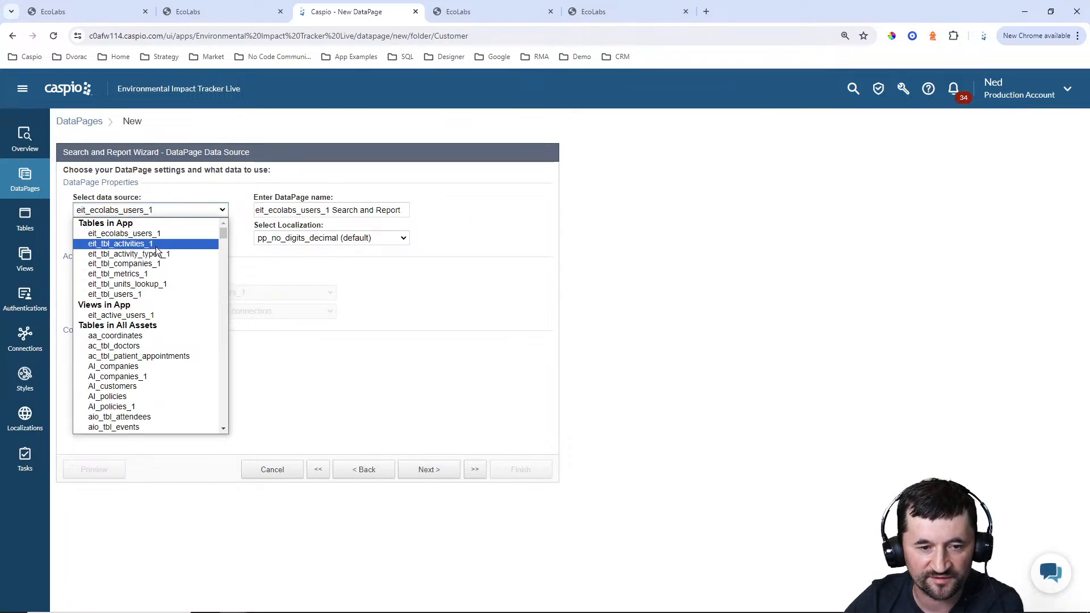
{"action": "left_click", "coordinate": [153, 243]}
{"action": "left_click_drag", "start_coordinate": [408, 210], "coordinate": [255, 210]}
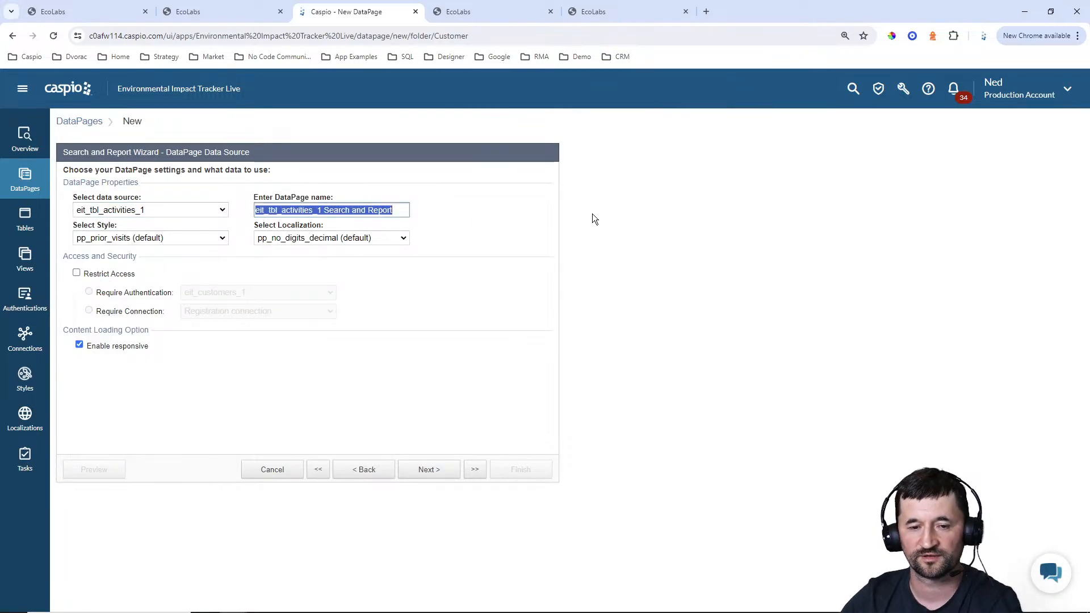
{"action": "type", "text": "View My A"}
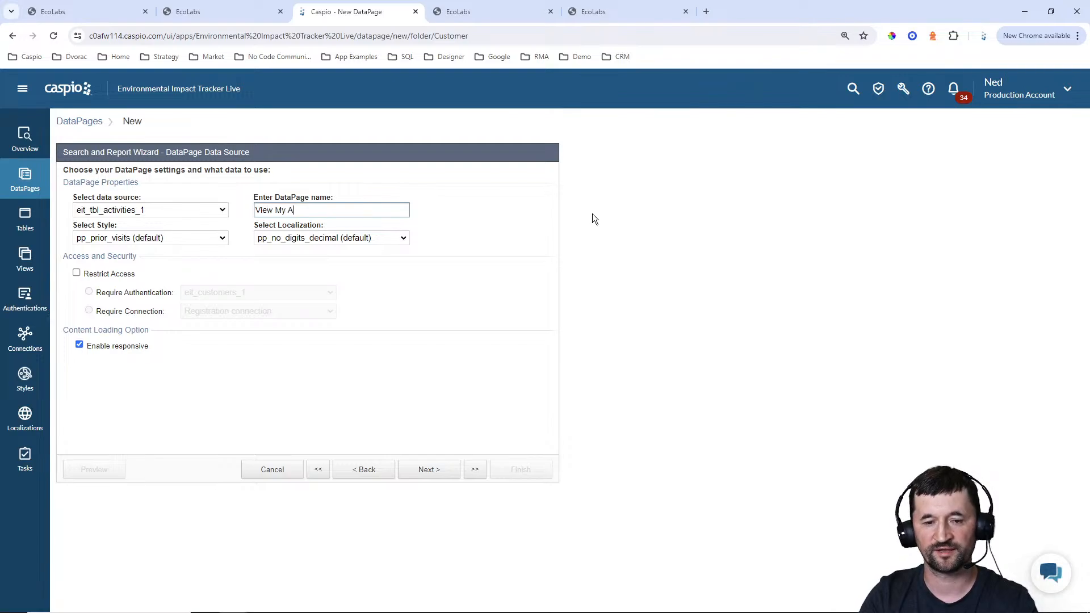
{"action": "type", "text": "ctivities"}
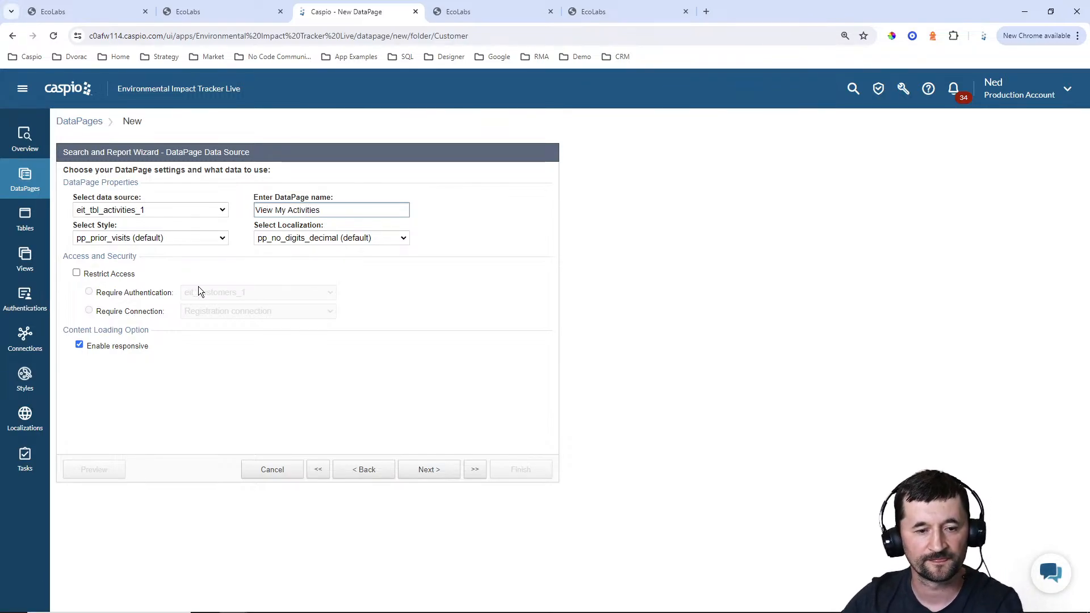
Set the report's style to Blue and its localization to English
{"action": "left_click", "coordinate": [135, 236]}
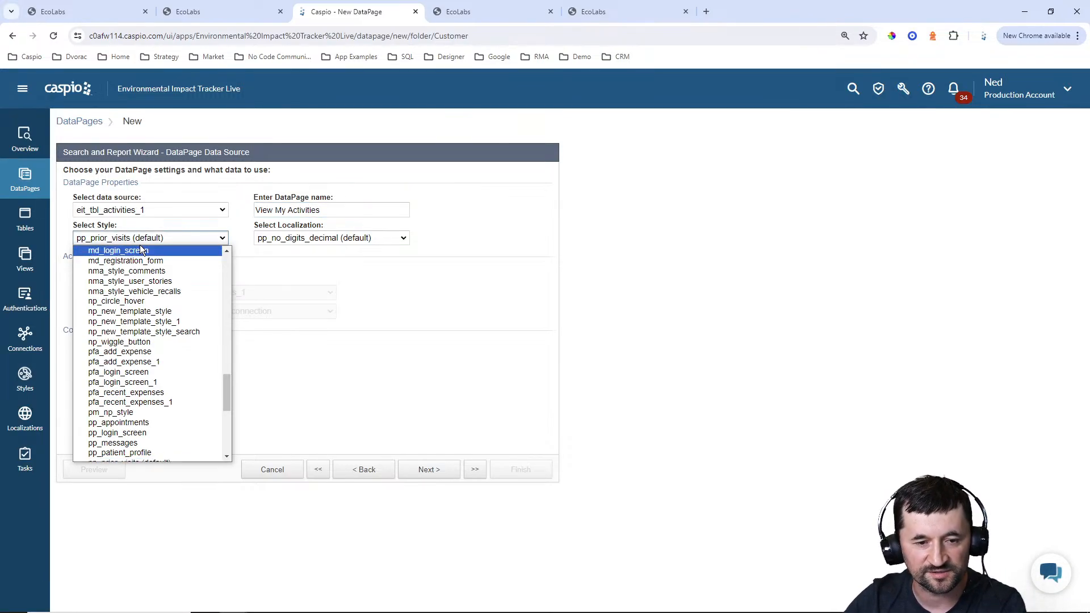
{"action": "scroll", "coordinate": [161, 291], "scroll_direction": "up", "scroll_amount": 10}
{"action": "scroll", "coordinate": [114, 257], "scroll_direction": "up", "scroll_amount": 1}
{"action": "left_click", "coordinate": [122, 271]}
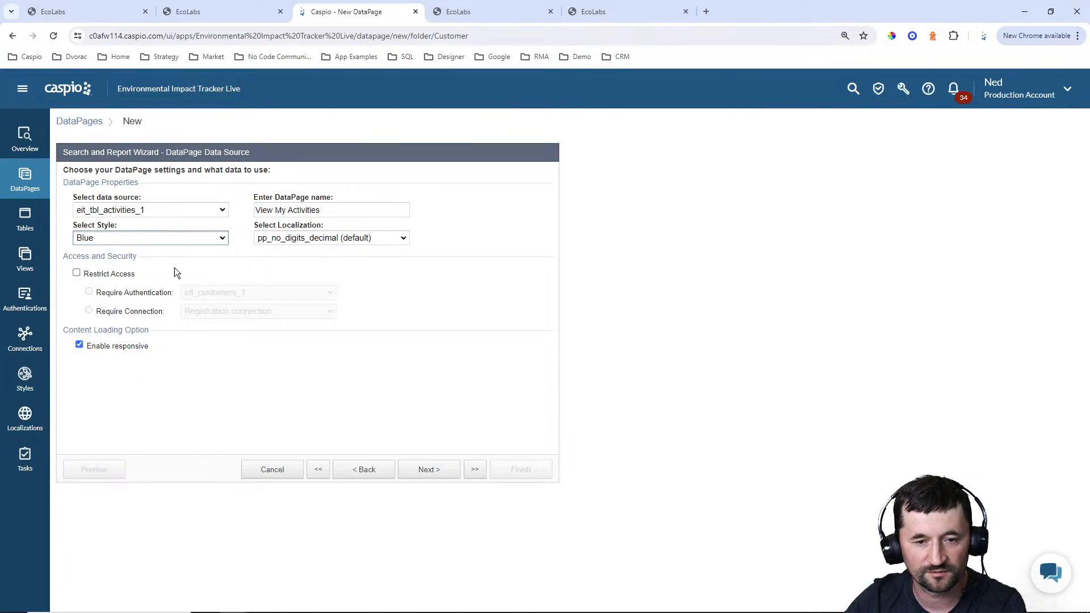
{"action": "left_click", "coordinate": [332, 243]}
{"action": "scroll", "coordinate": [328, 295], "scroll_direction": "up", "scroll_amount": 3}
{"action": "scroll", "coordinate": [327, 295], "scroll_direction": "up", "scroll_amount": 2}
{"action": "left_click", "coordinate": [300, 283]}
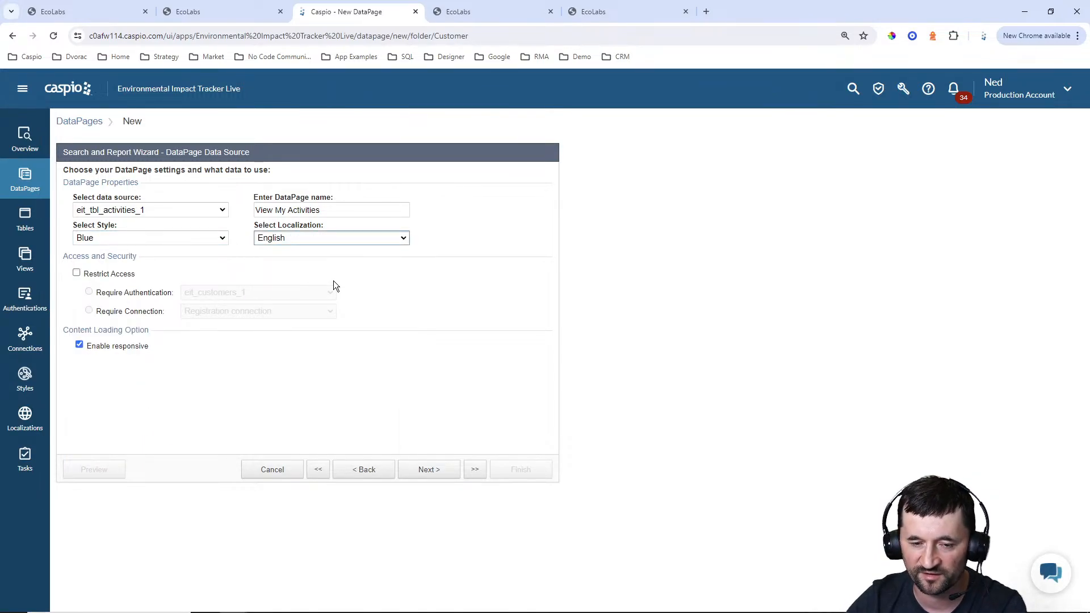
Require the eit_customers_1 authentication for the report and restrict record access by matching eit_tbl_users_UserID to User_ID
{"action": "left_click", "coordinate": [103, 274]}
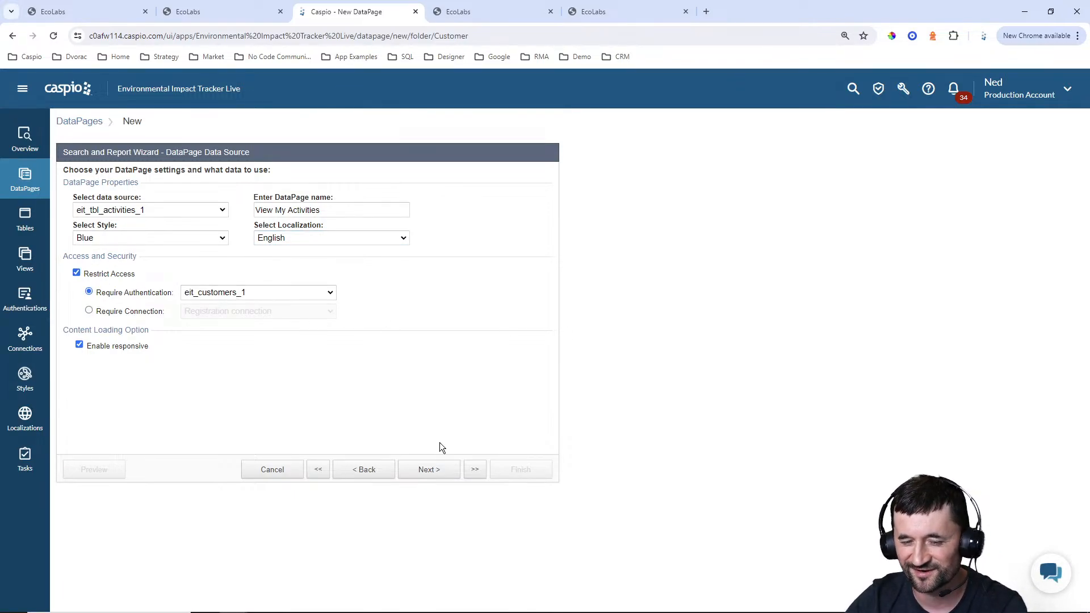
{"action": "left_click", "coordinate": [430, 472]}
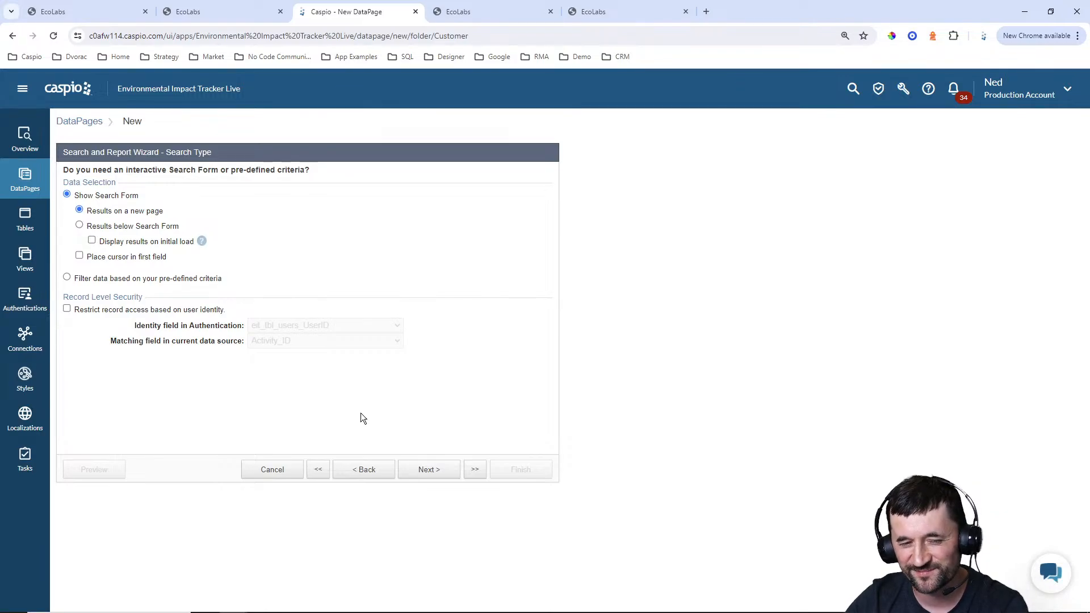
{"action": "left_click", "coordinate": [101, 310]}
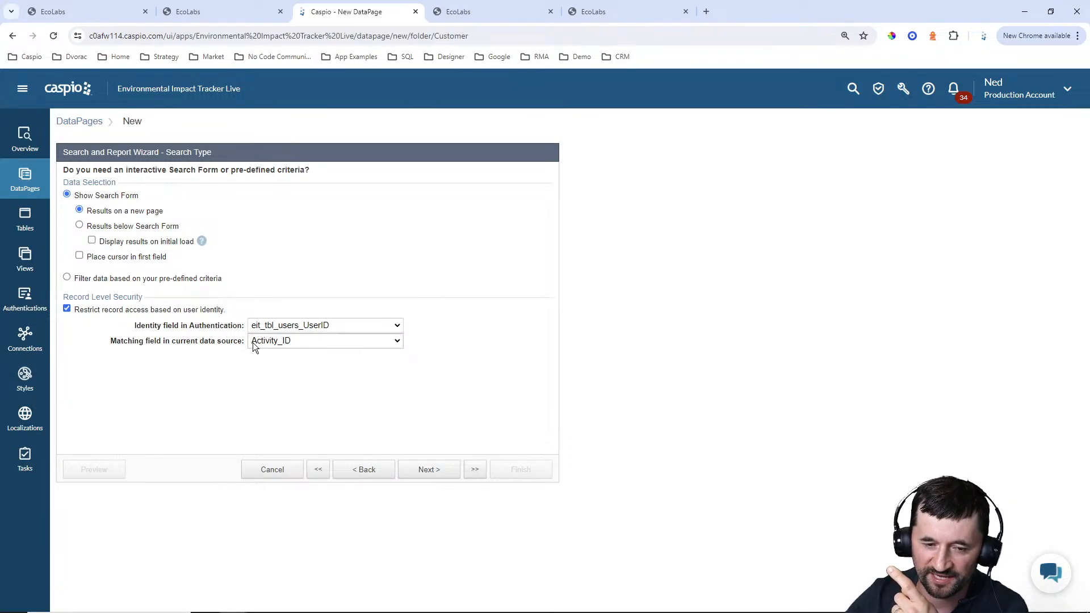
{"action": "left_click", "coordinate": [278, 341]}
{"action": "left_click", "coordinate": [270, 365]}
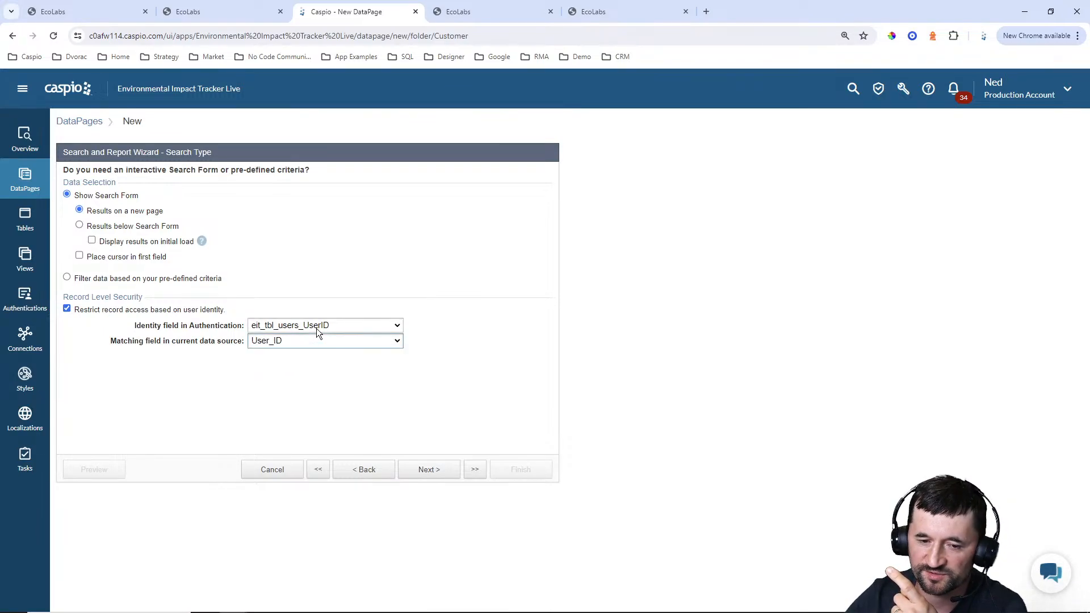
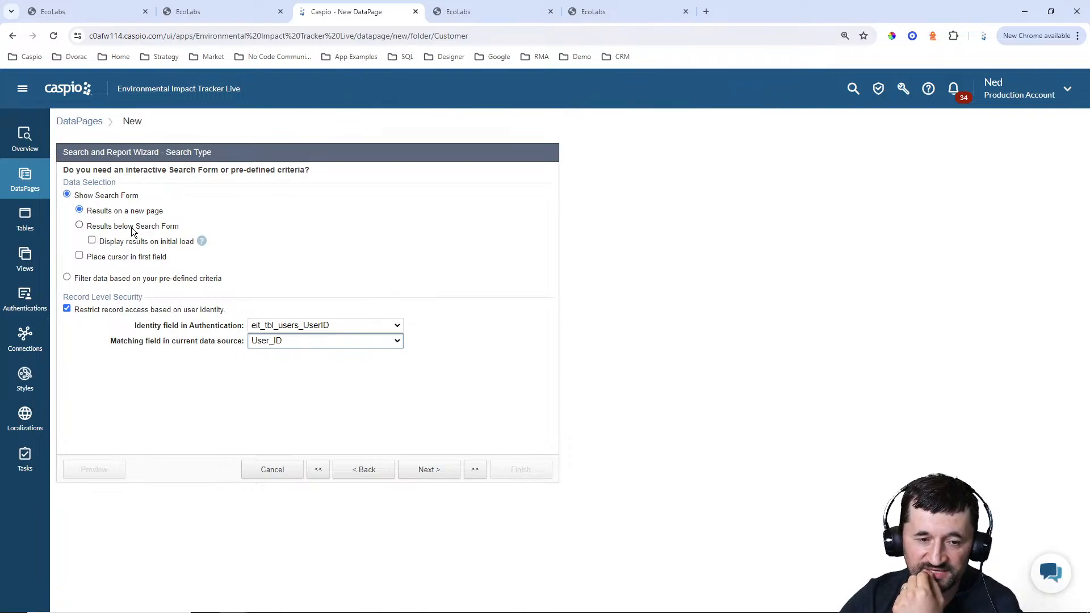
Set the report to show results below the search form and display them on initial load
{"action": "left_click", "coordinate": [109, 226]}
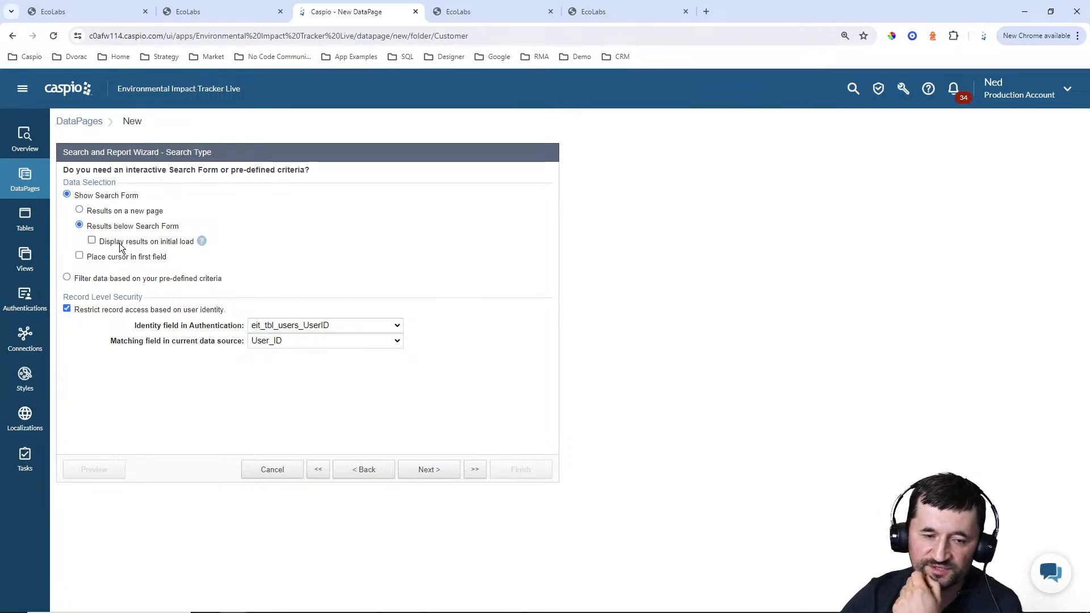
{"action": "left_click", "coordinate": [121, 242]}
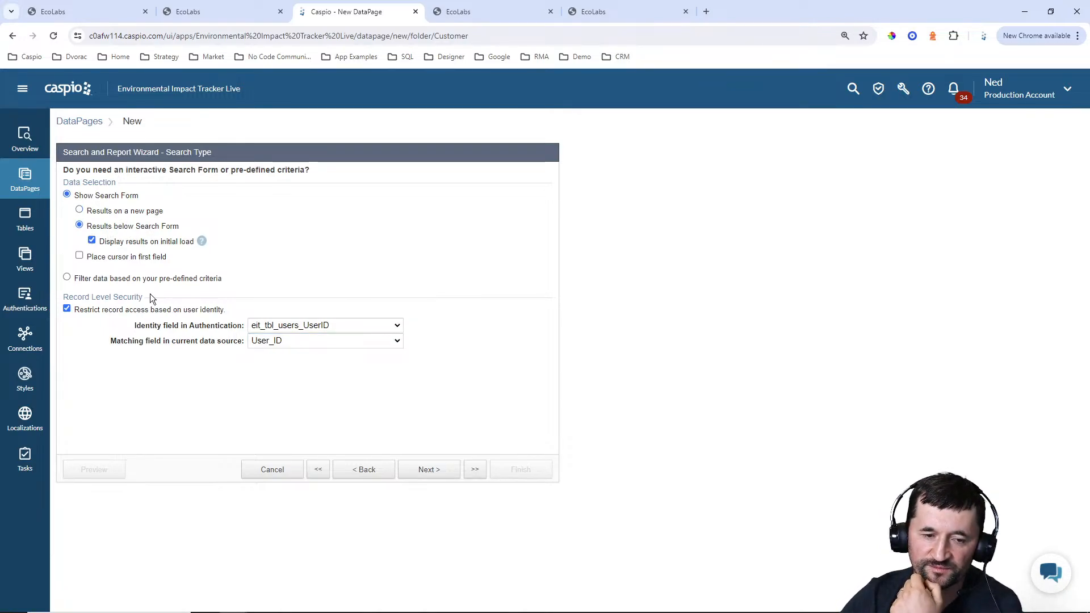
{"action": "left_click", "coordinate": [425, 469]}
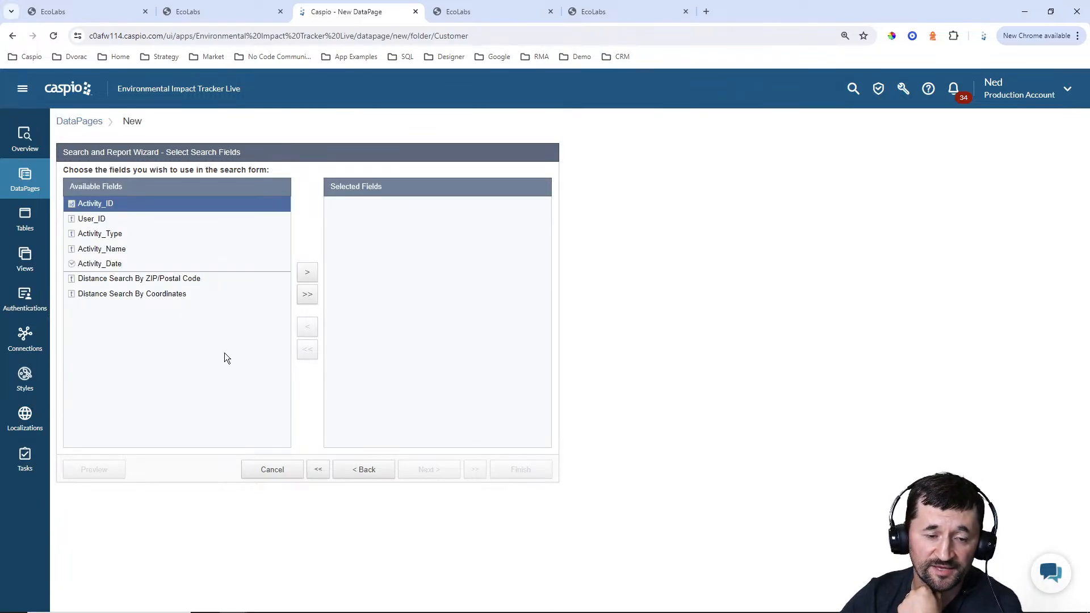
Add Activity_Name as the search form's field and change its comparison type
{"action": "left_click", "coordinate": [113, 250]}
{"action": "left_click", "coordinate": [304, 277]}
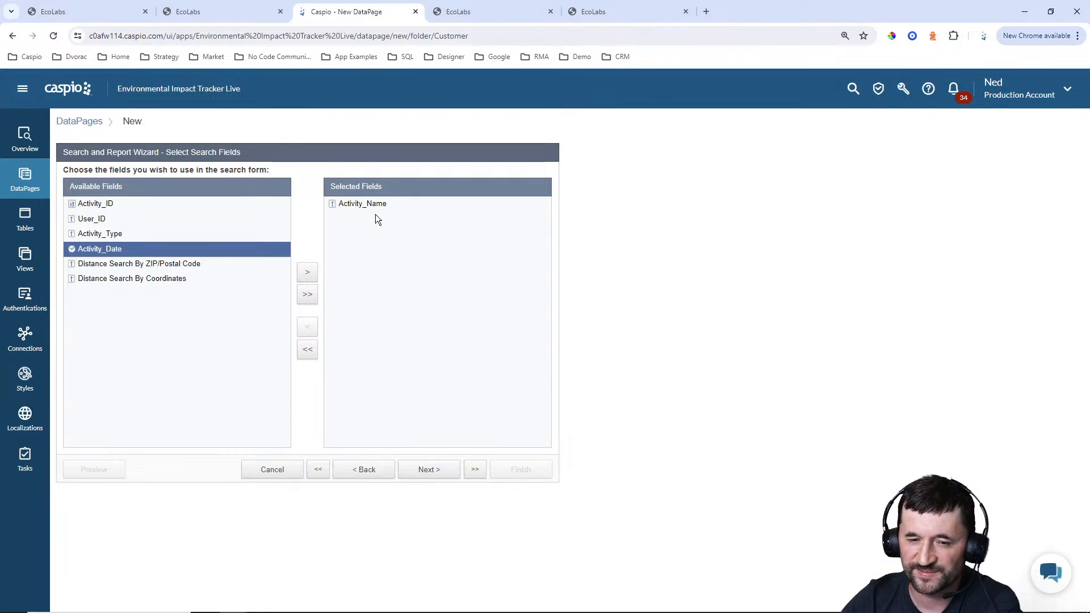
{"action": "left_click", "coordinate": [432, 470]}
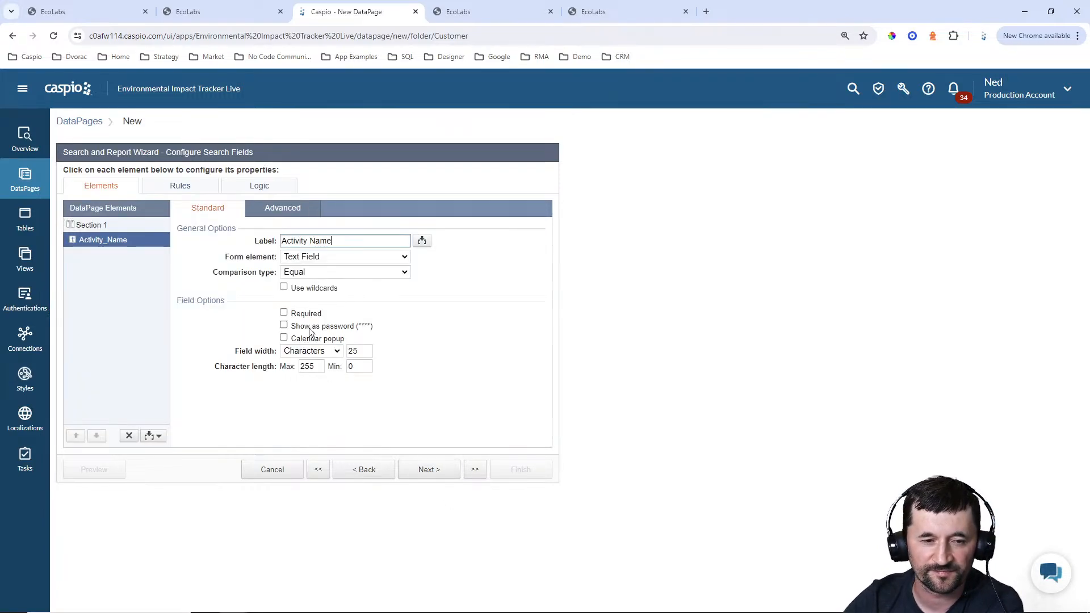
{"action": "left_click", "coordinate": [305, 258]}
{"action": "left_click", "coordinate": [305, 270]}
{"action": "left_click", "coordinate": [303, 272]}
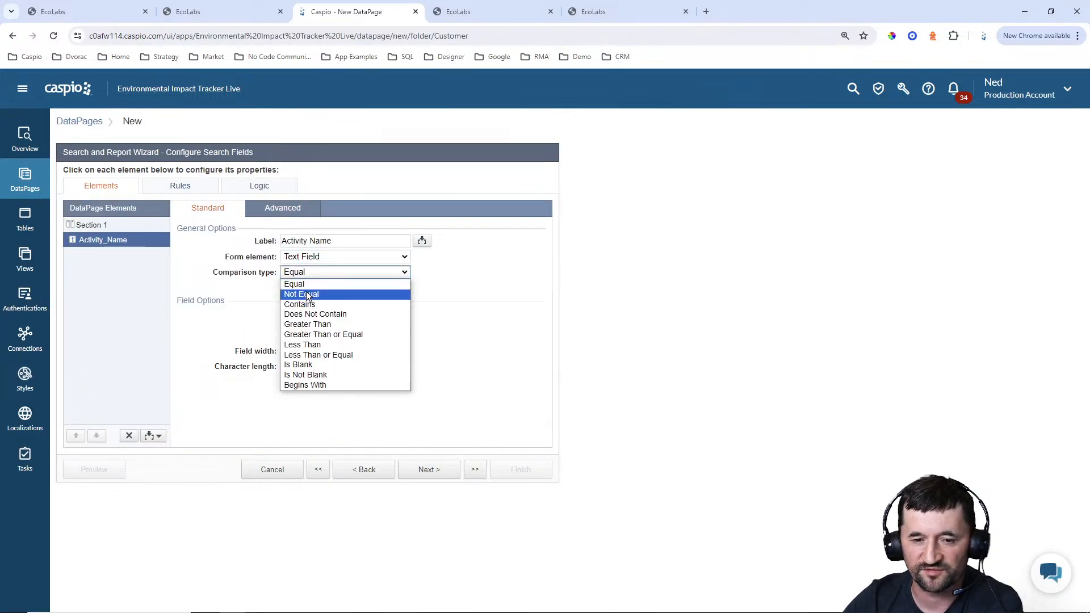
{"action": "left_click", "coordinate": [304, 296]}
{"action": "left_click", "coordinate": [429, 471]}
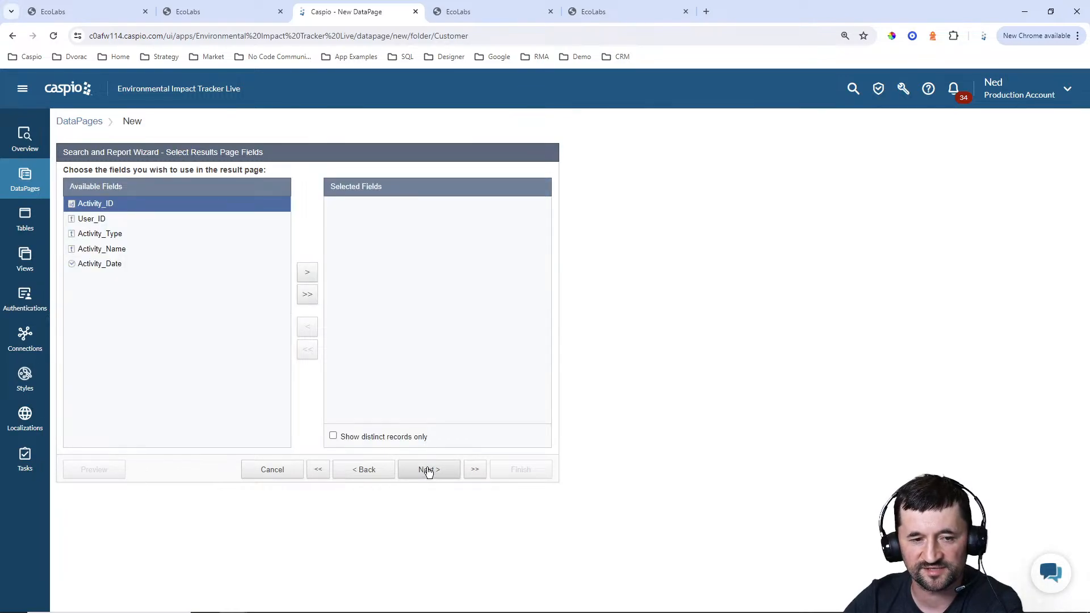
Include Activity_Type, Activity_Name and Activity_Date as results page fields, leaving all results page editing options off
{"action": "left_click", "coordinate": [123, 234]}
{"action": "left_click", "coordinate": [301, 274]}
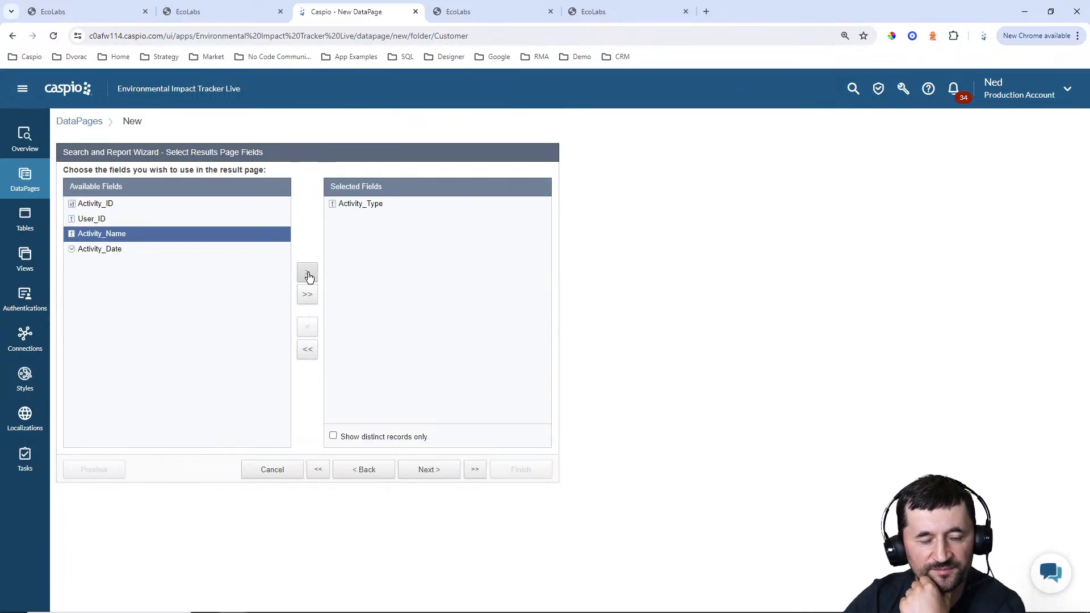
{"action": "left_click", "coordinate": [307, 275]}
{"action": "left_click", "coordinate": [310, 277]}
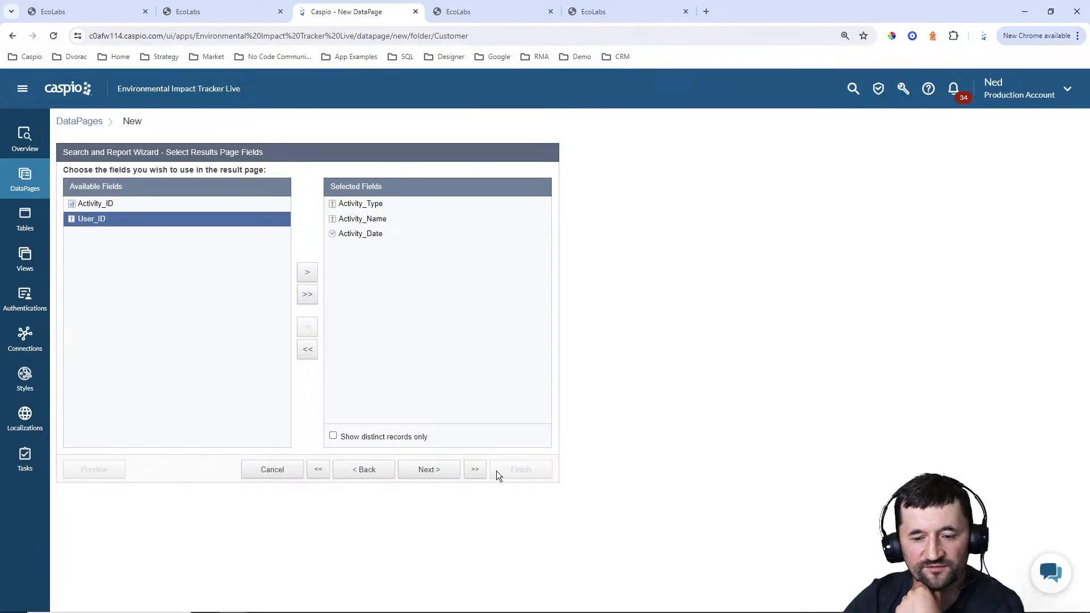
{"action": "left_click", "coordinate": [429, 472]}
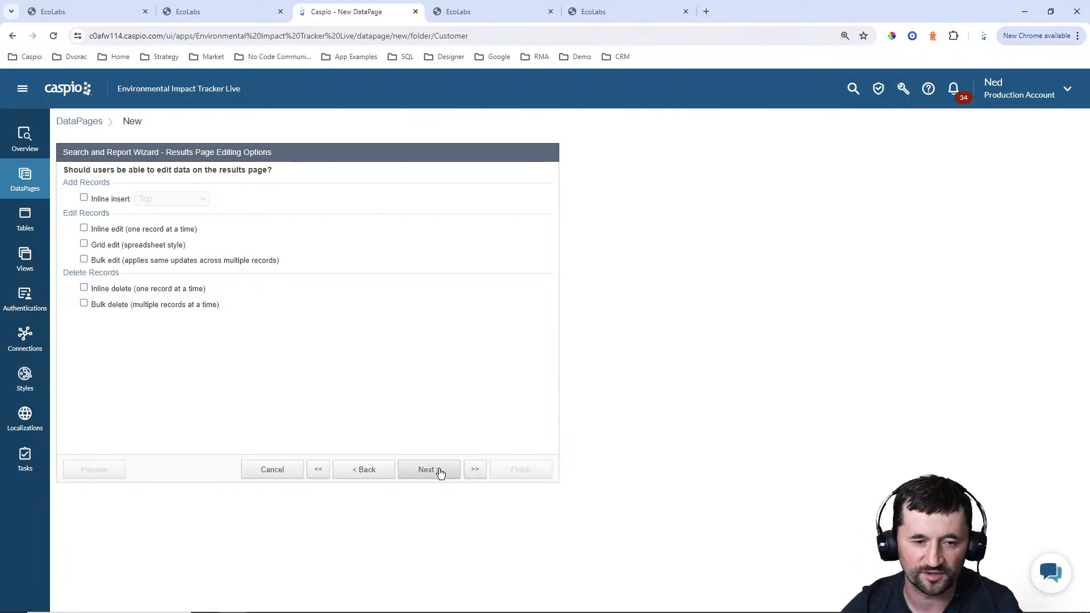
{"action": "left_click", "coordinate": [429, 470]}
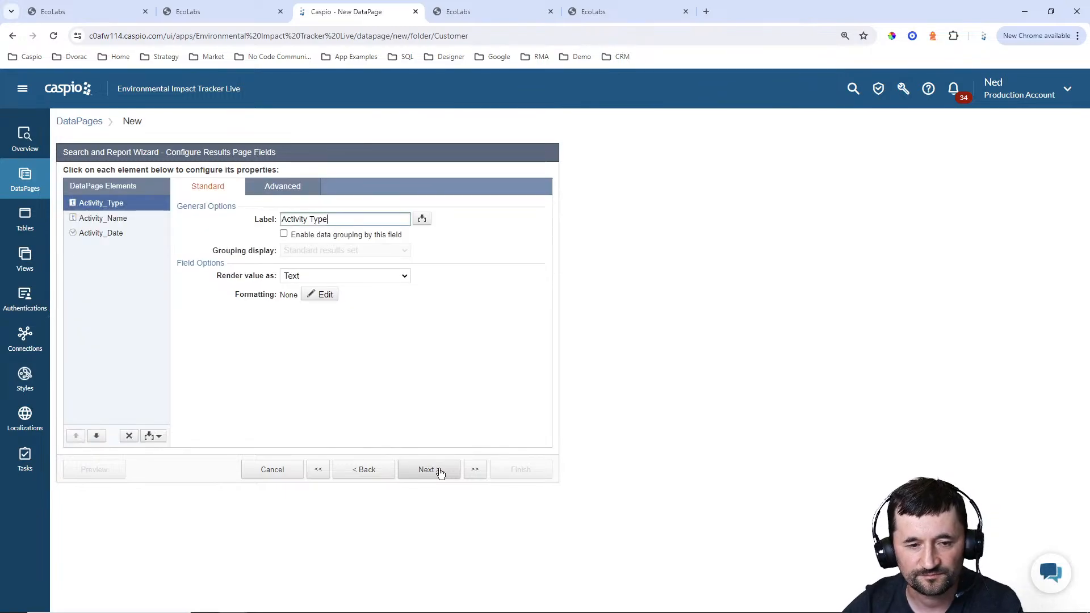
Add an HTML block after Activity_Date in the results and enter the text "View/Add Metrics" in it
{"action": "left_click", "coordinate": [157, 437]}
{"action": "left_click", "coordinate": [148, 452]}
{"action": "left_click", "coordinate": [96, 436]}
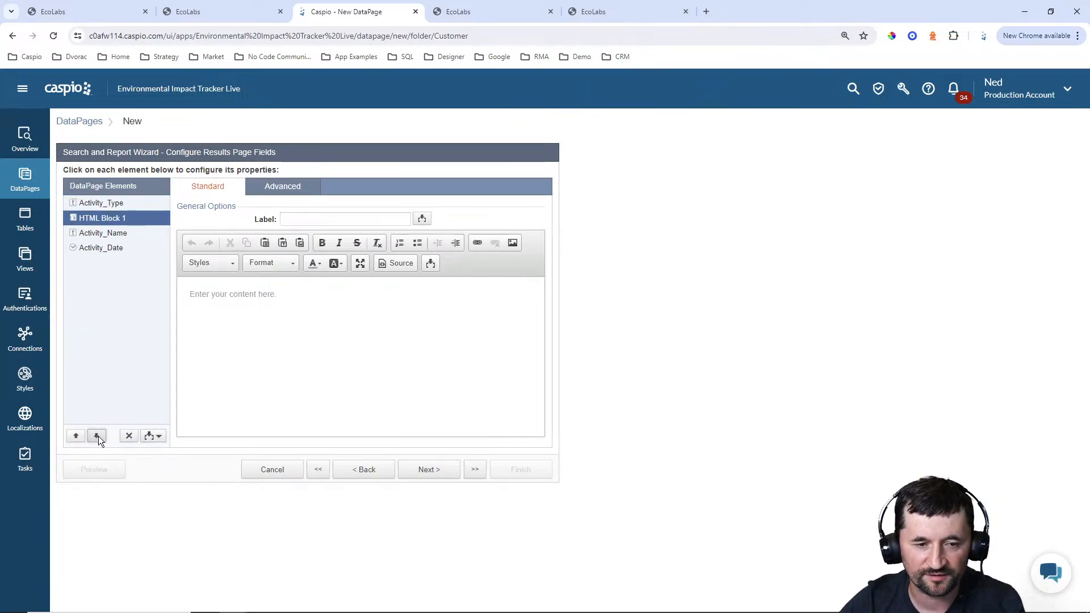
{"action": "double_click", "coordinate": [98, 436]}
{"action": "left_click", "coordinate": [365, 319]}
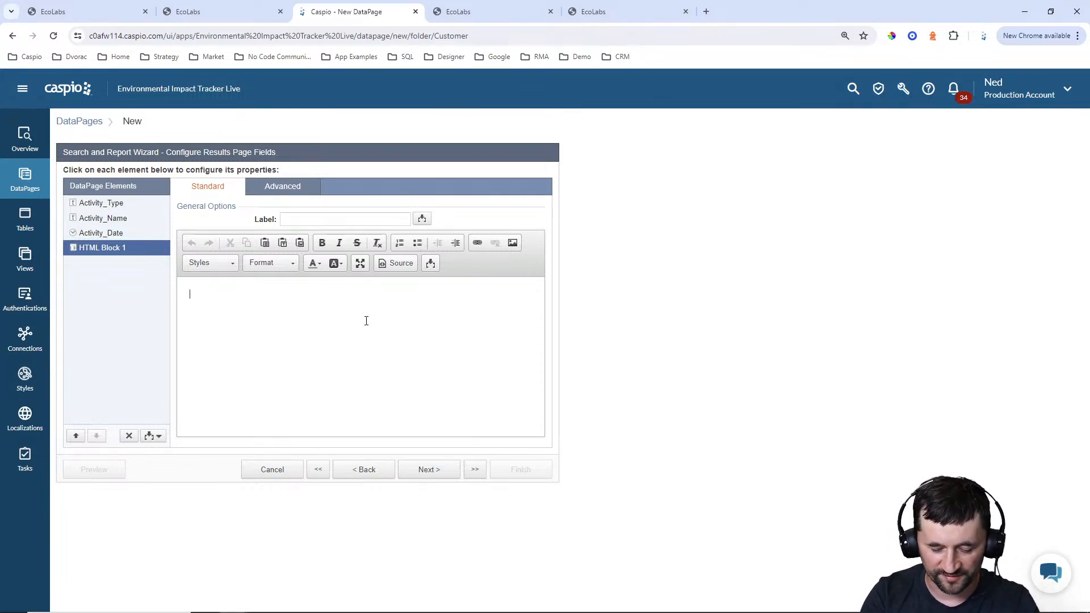
{"action": "type", "text": "View/Add Me"}
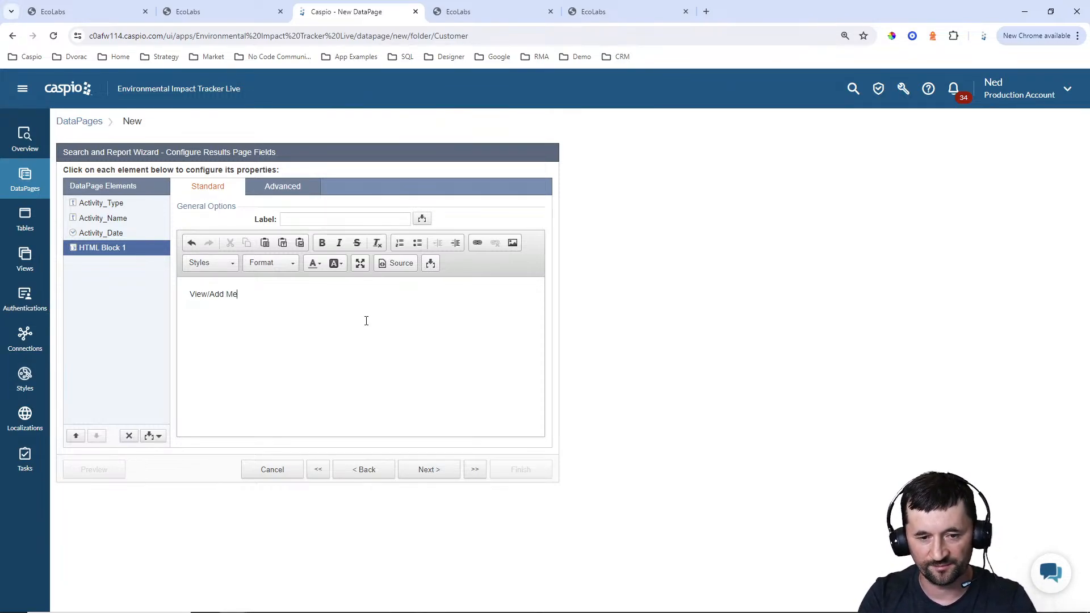
{"action": "type", "text": "trics"}
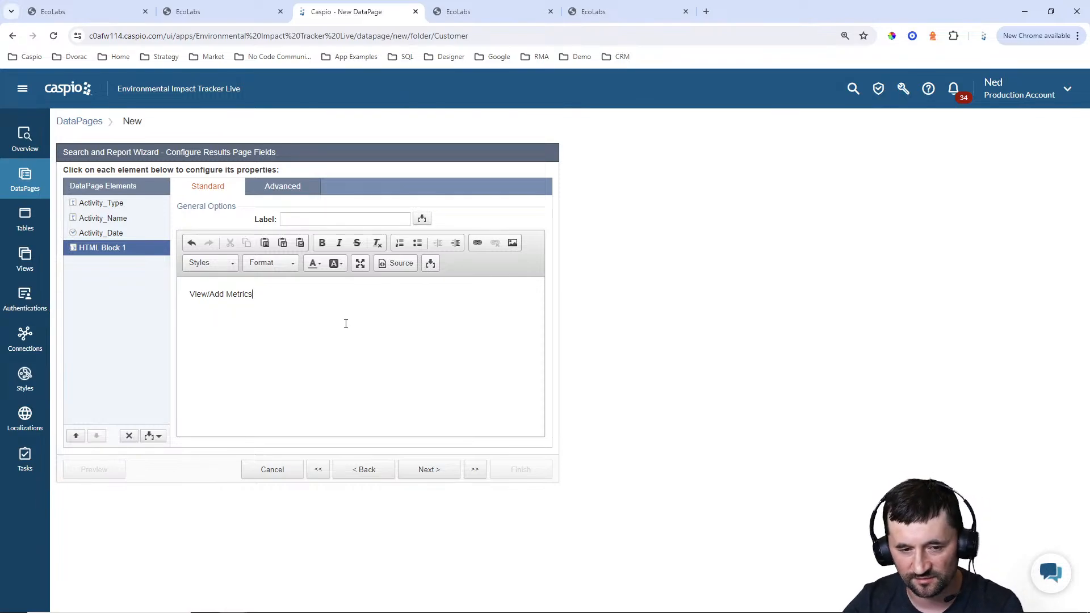
Start a link on the "View/Add Metrics" text and look up the metrics page's file name in Notepad++
{"action": "key", "text": "ctrl+a"}
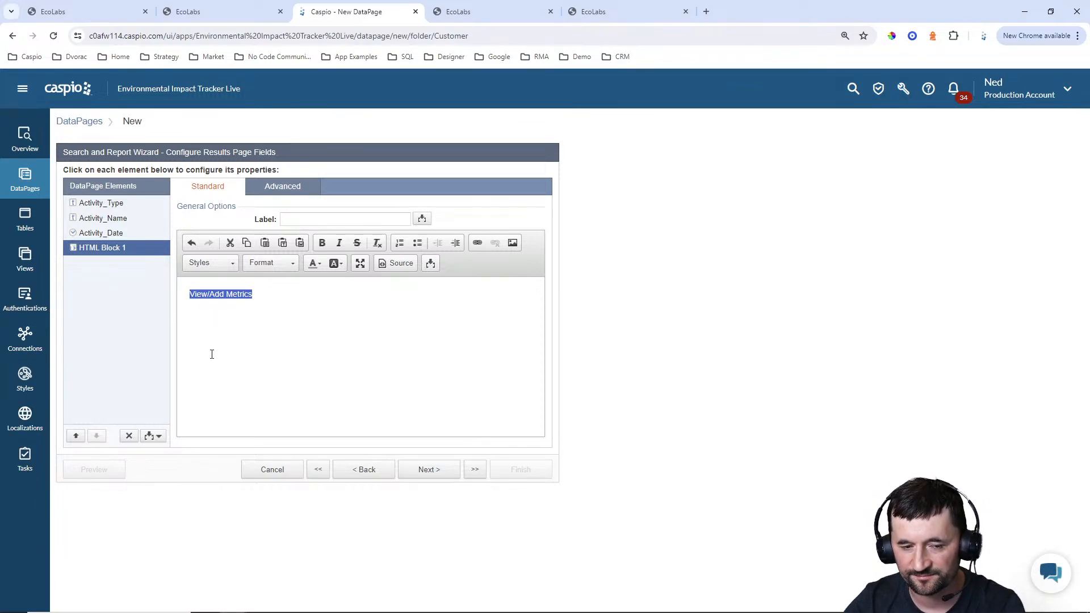
{"action": "left_click", "coordinate": [477, 243]}
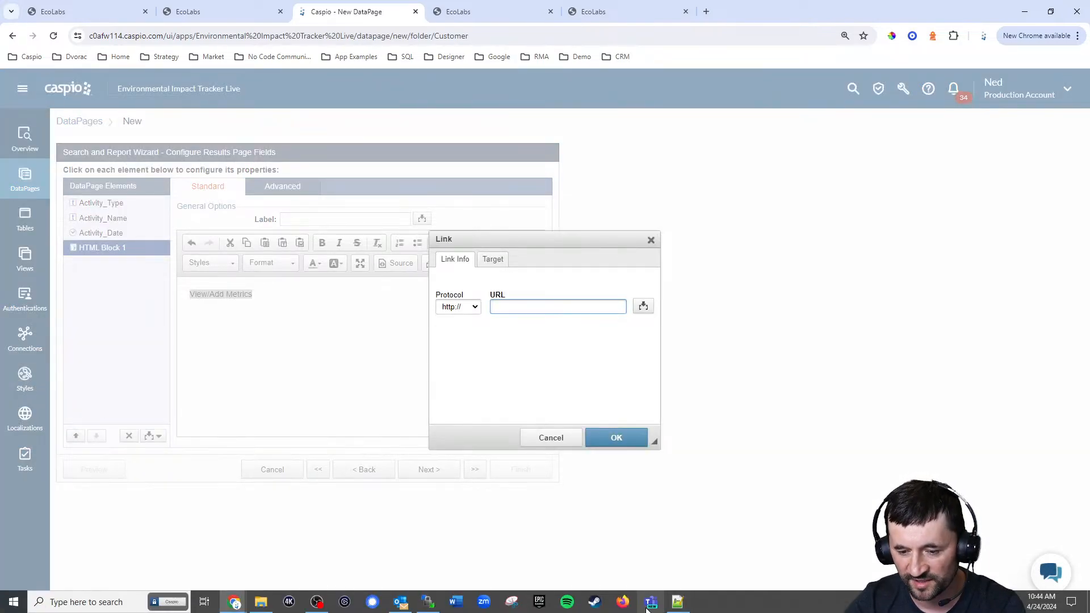
{"action": "left_click", "coordinate": [677, 602]}
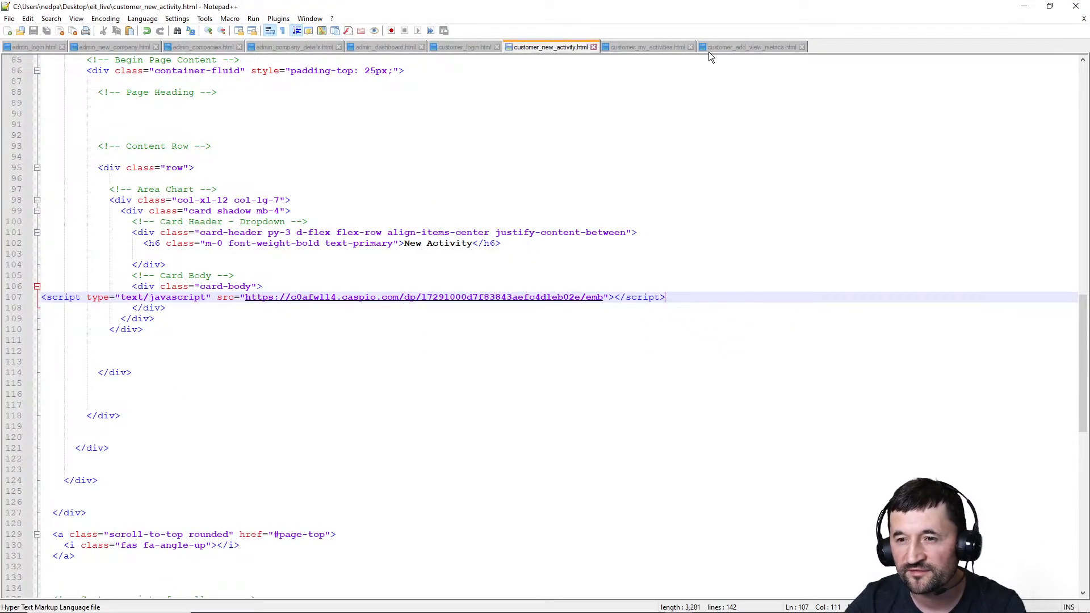
{"action": "left_click", "coordinate": [729, 48]}
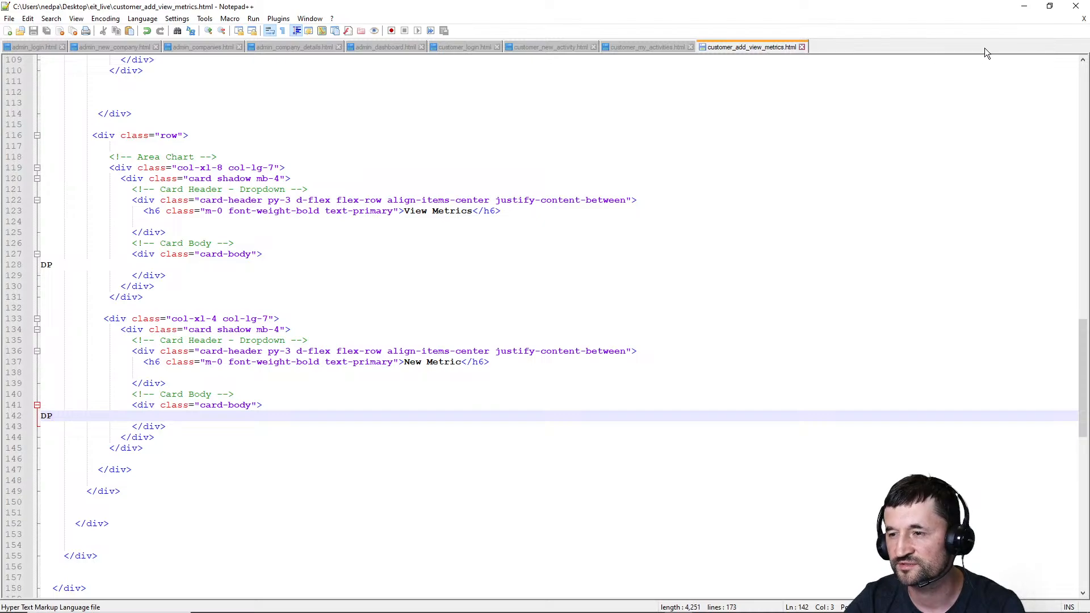
{"action": "left_click", "coordinate": [1025, 10]}
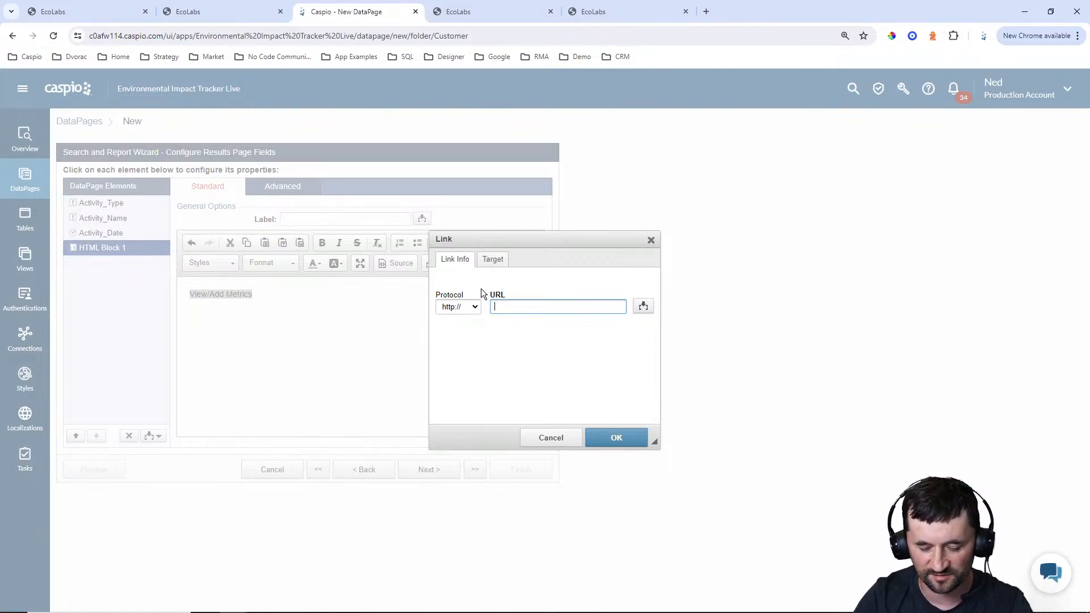
Link the text to customer_add_view_metrics.html with the aid parameter set to the Activity_ID field
{"action": "type", "text": "customer_add"}
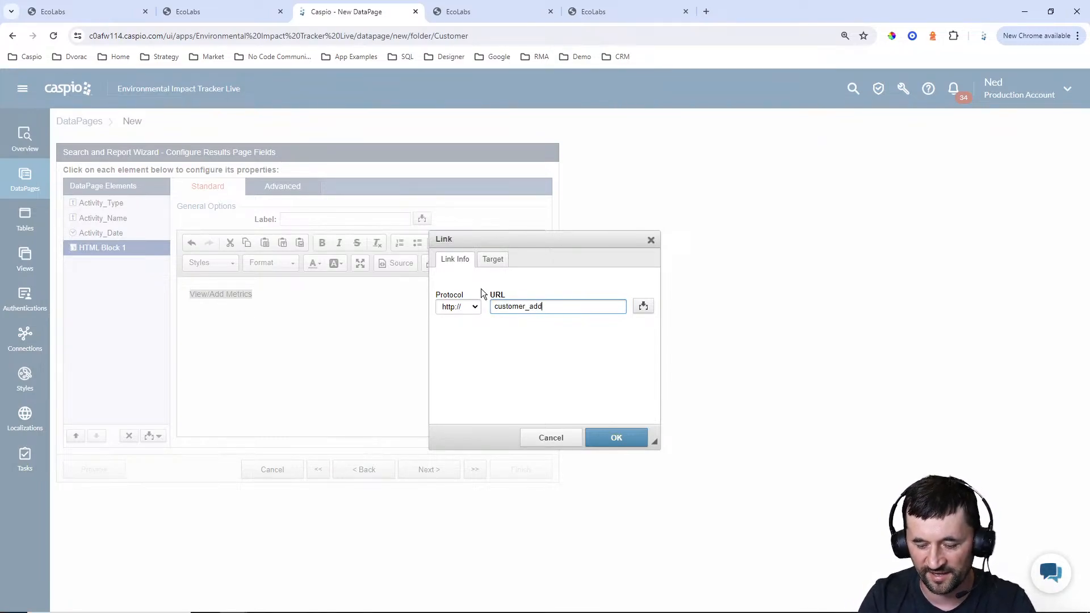
{"action": "type", "text": "_view_metri"}
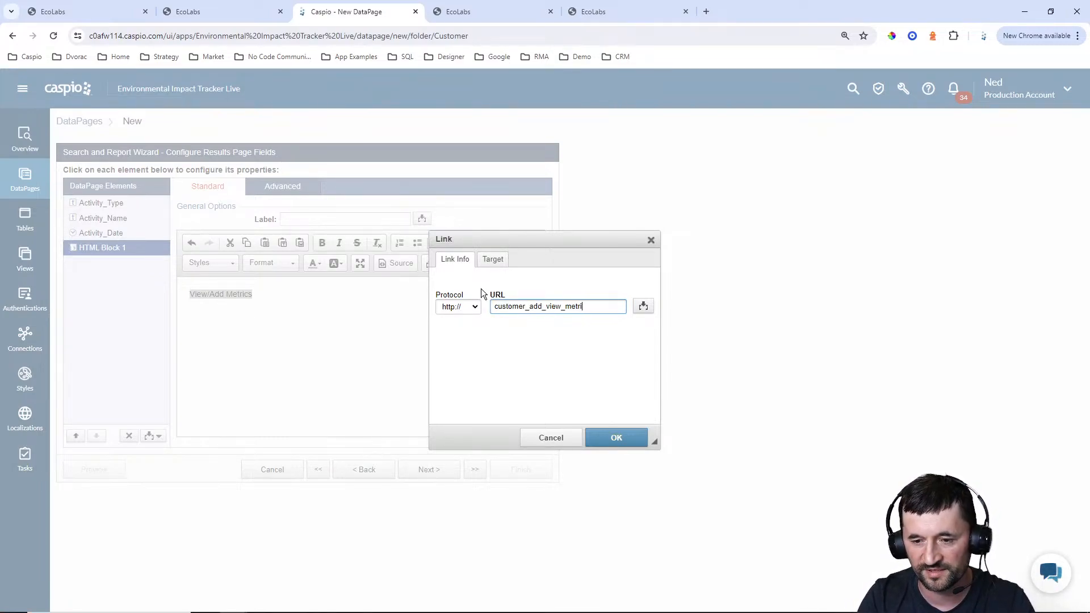
{"action": "type", "text": "cs.html?"}
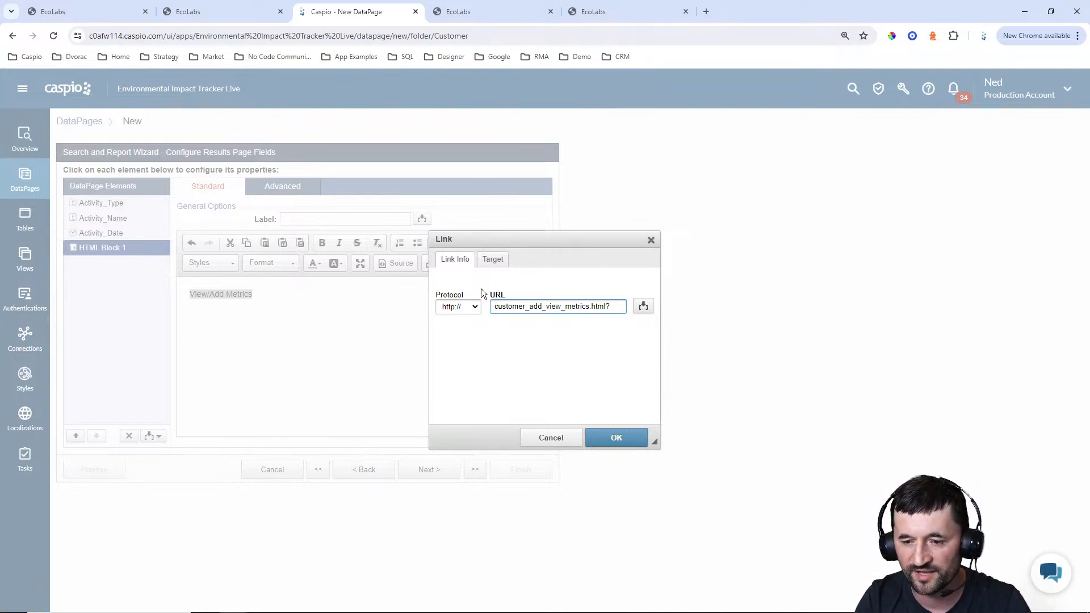
{"action": "type", "text": "aid"}
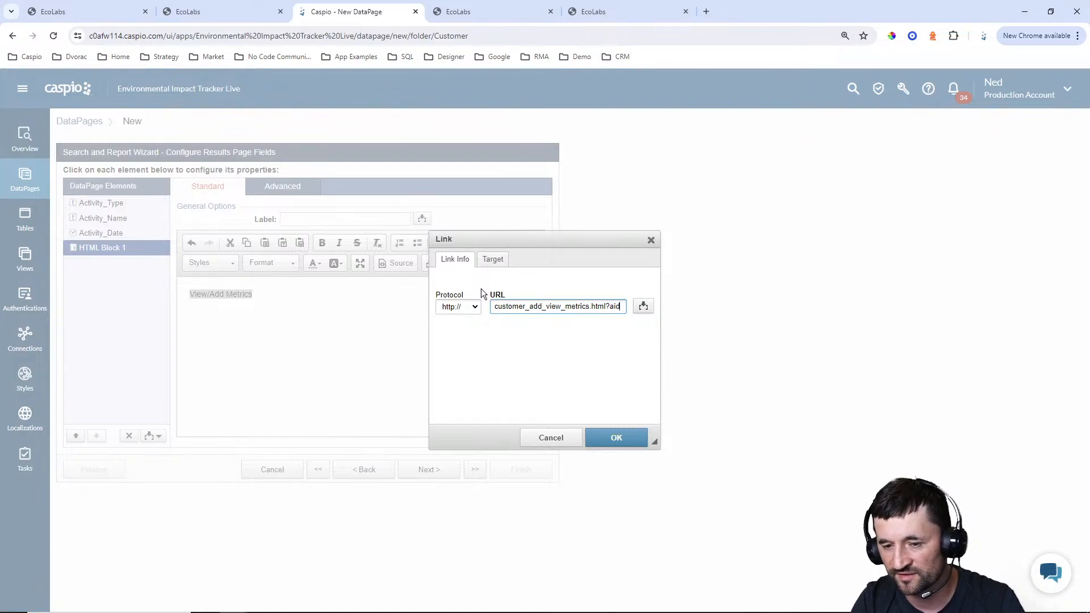
{"action": "type", "text": "="}
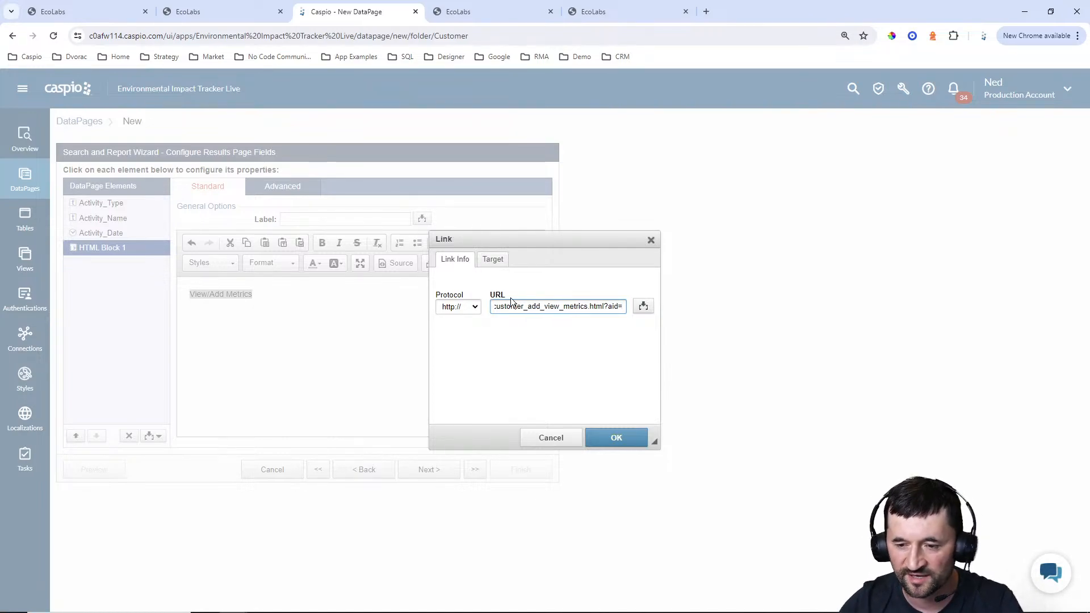
{"action": "left_click", "coordinate": [642, 306]}
{"action": "left_click", "coordinate": [640, 324]}
{"action": "left_click", "coordinate": [603, 355]}
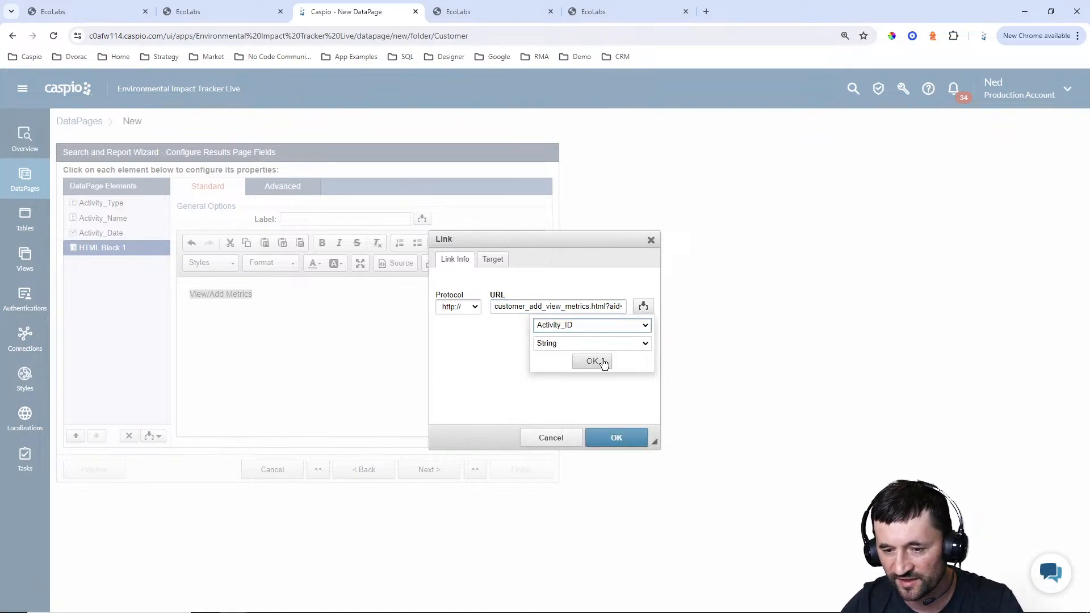
{"action": "left_click", "coordinate": [593, 364]}
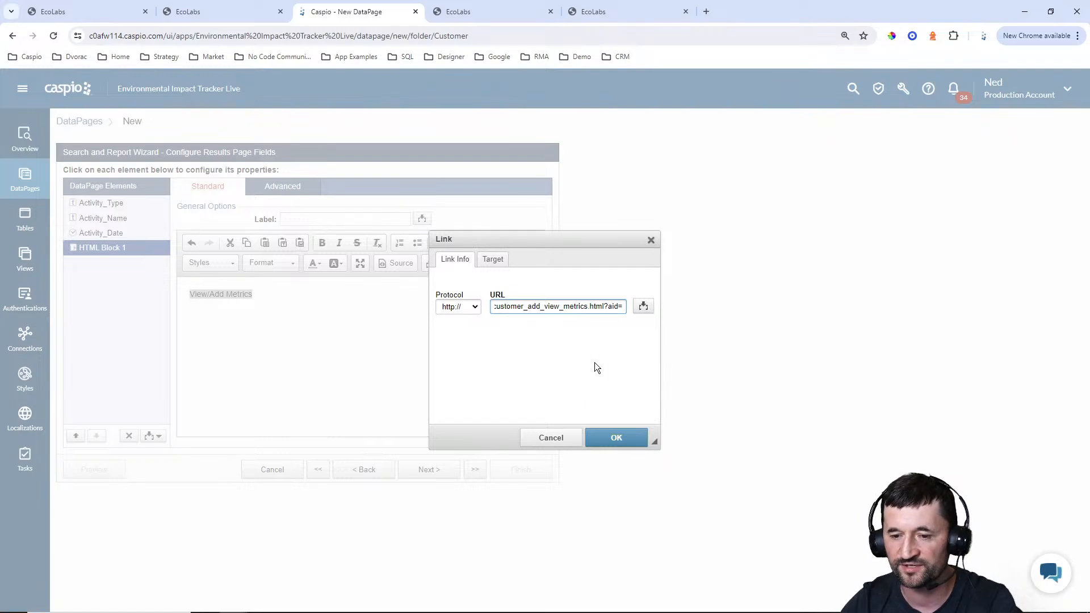
{"action": "left_click", "coordinate": [616, 437]}
{"action": "left_click", "coordinate": [260, 296]}
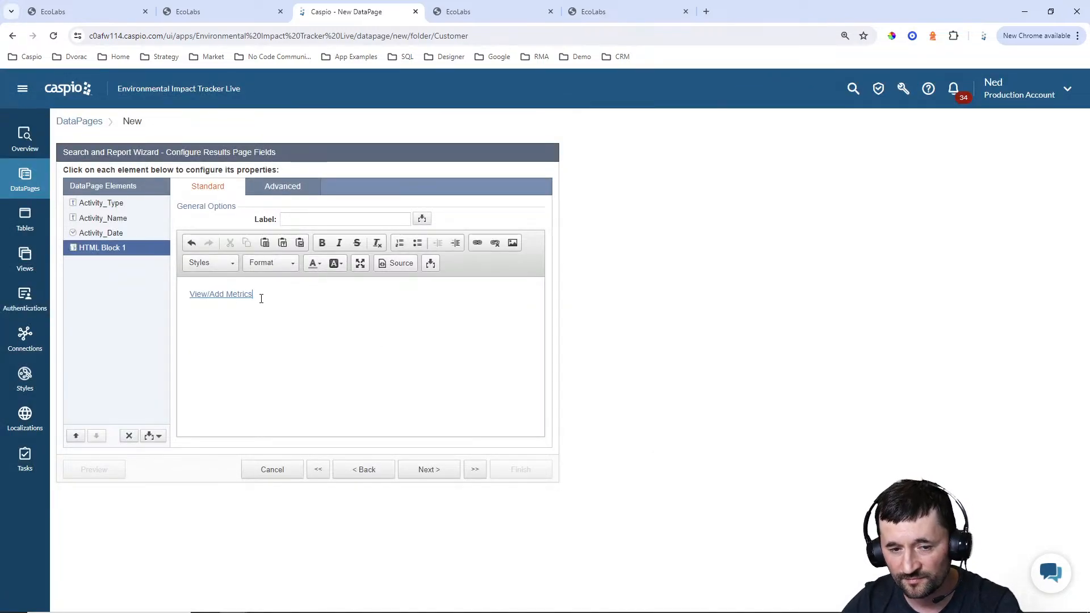
{"action": "left_click", "coordinate": [397, 265]}
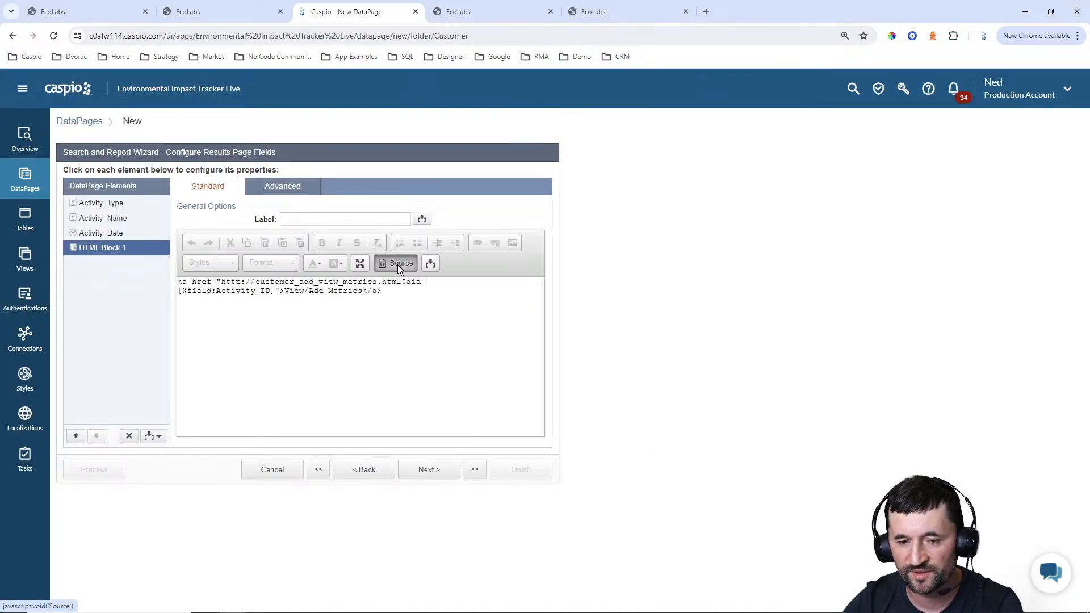
{"action": "left_click", "coordinate": [255, 283]}
{"action": "key", "text": "BackSpace"}
{"action": "key", "text": "BackSpace"}
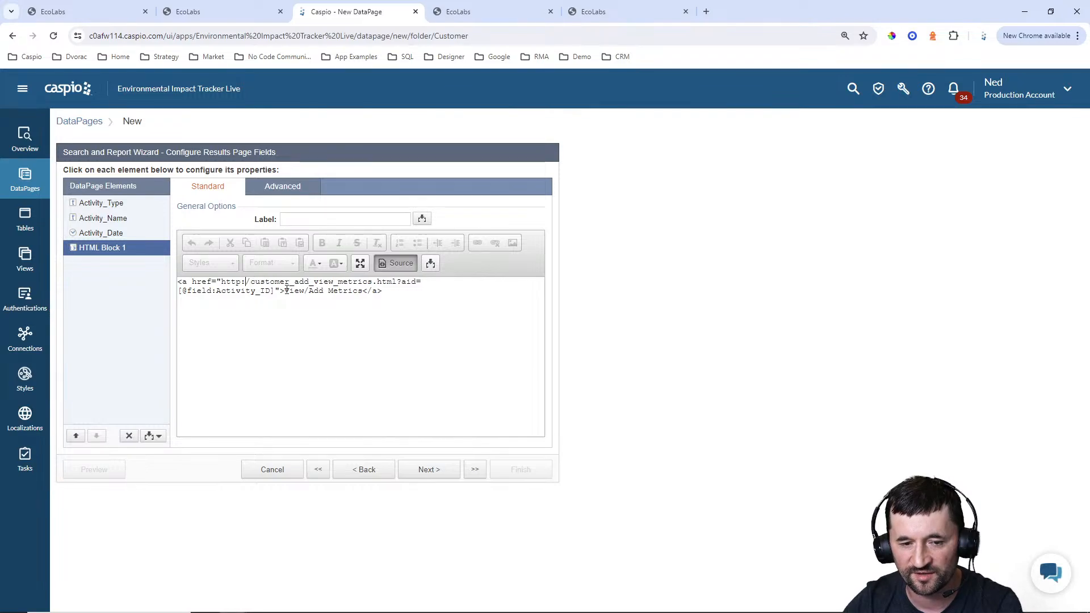
{"action": "key", "text": "BackSpace"}
{"action": "key", "text": "BackSpace"}
{"action": "key", "text": "BackSpace"}
{"action": "key", "text": "BackSpace"}
{"action": "key", "text": "BackSpace"}
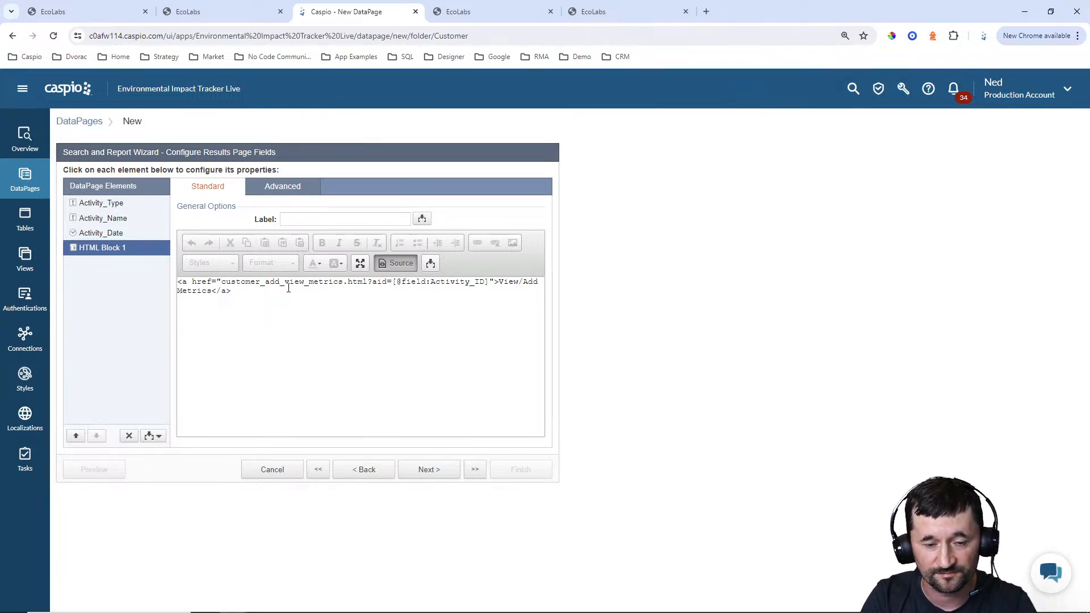
{"action": "type", "text": "labs/"}
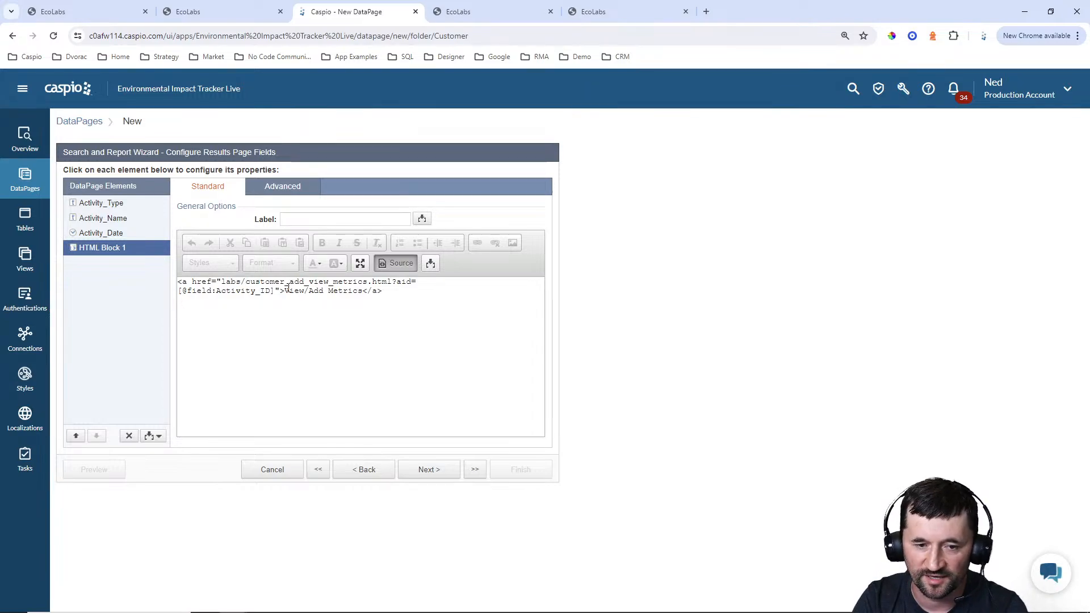
{"action": "key", "text": "BackSpace"}
{"action": "key", "text": "BackSpace"}
{"action": "key", "text": "BackSpace"}
{"action": "key", "text": "BackSpace"}
{"action": "key", "text": "BackSpace"}
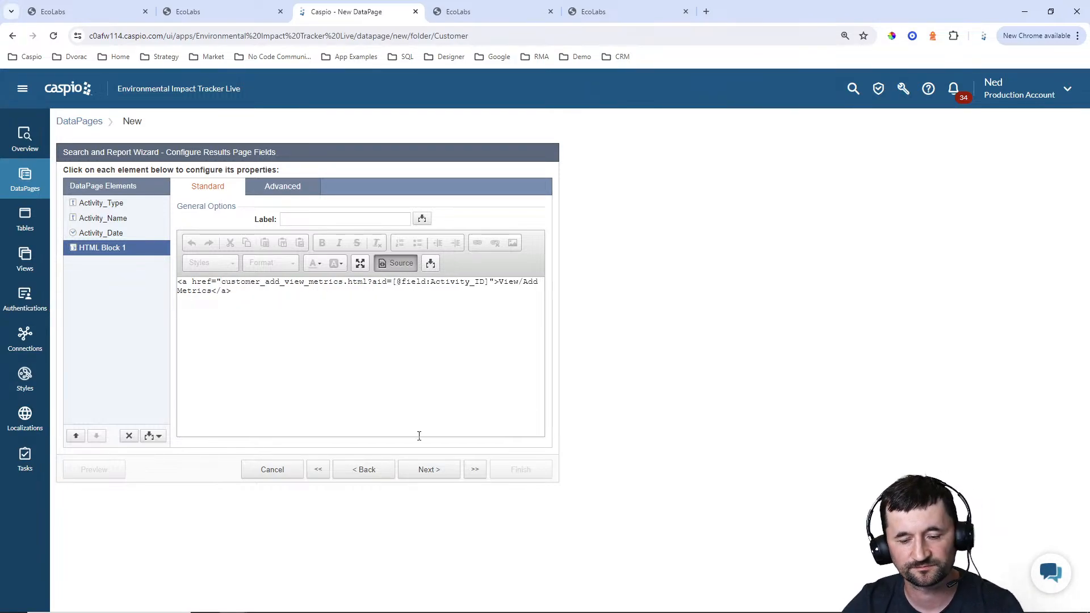
{"action": "left_click", "coordinate": [429, 470]}
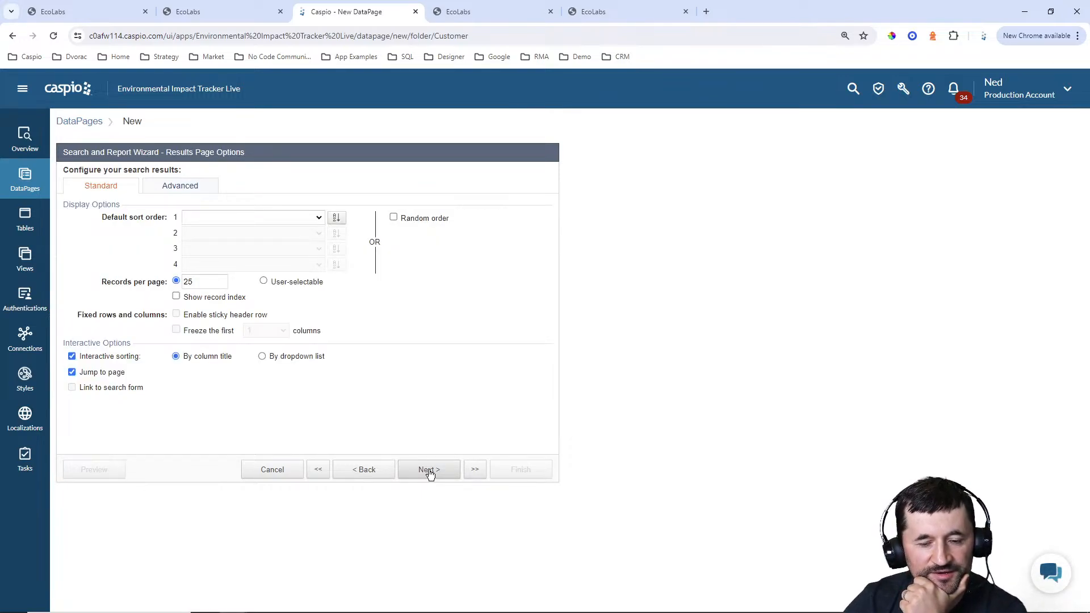
{"action": "left_click", "coordinate": [389, 476]}
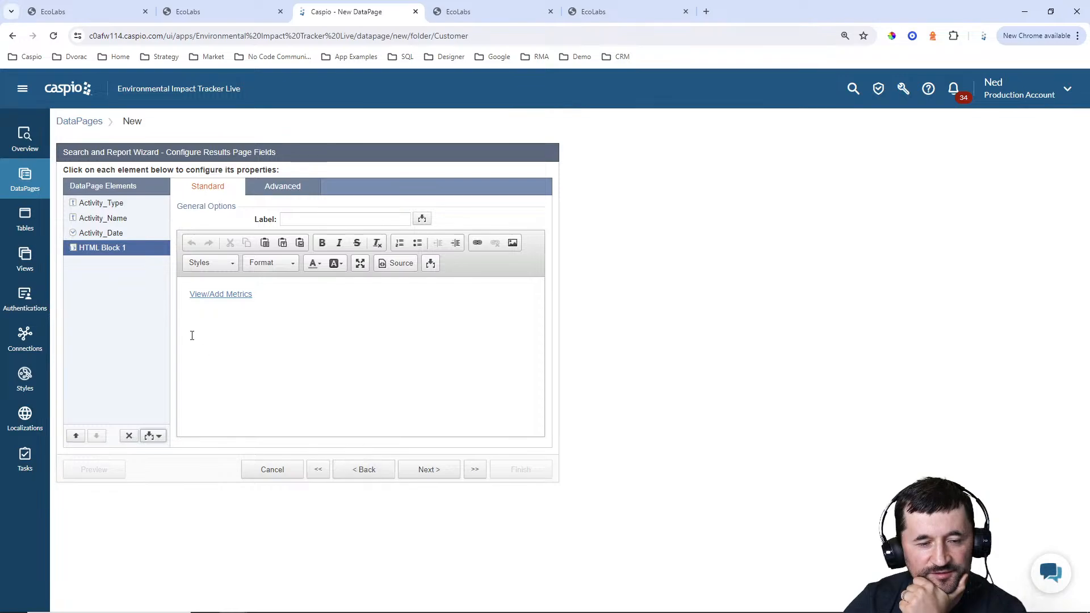
Set the report's default sort order to Activity_Date, descending
{"action": "left_click", "coordinate": [427, 472]}
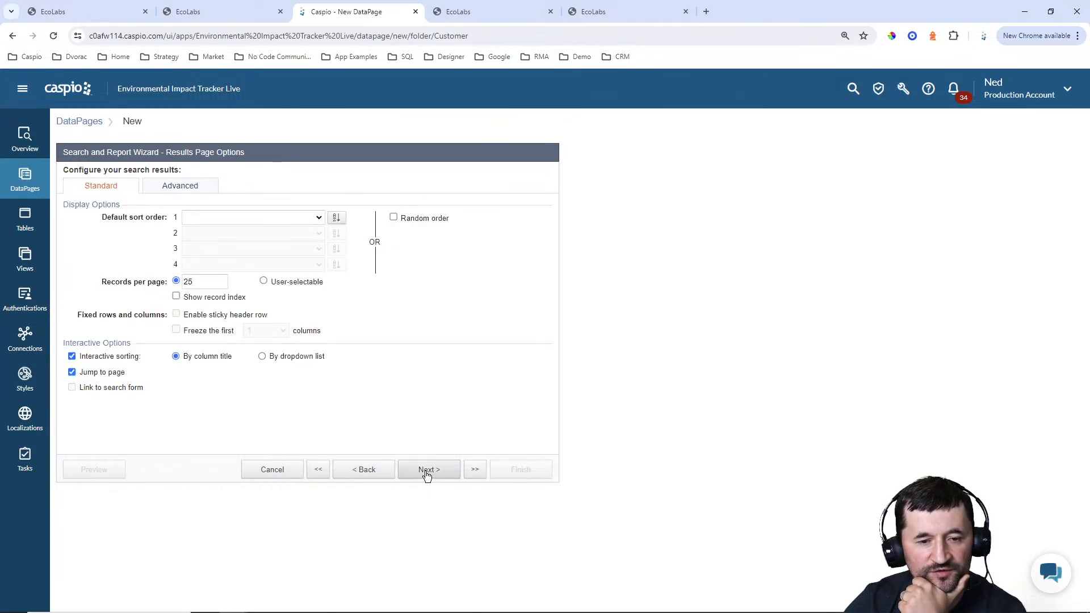
{"action": "left_click", "coordinate": [248, 221]}
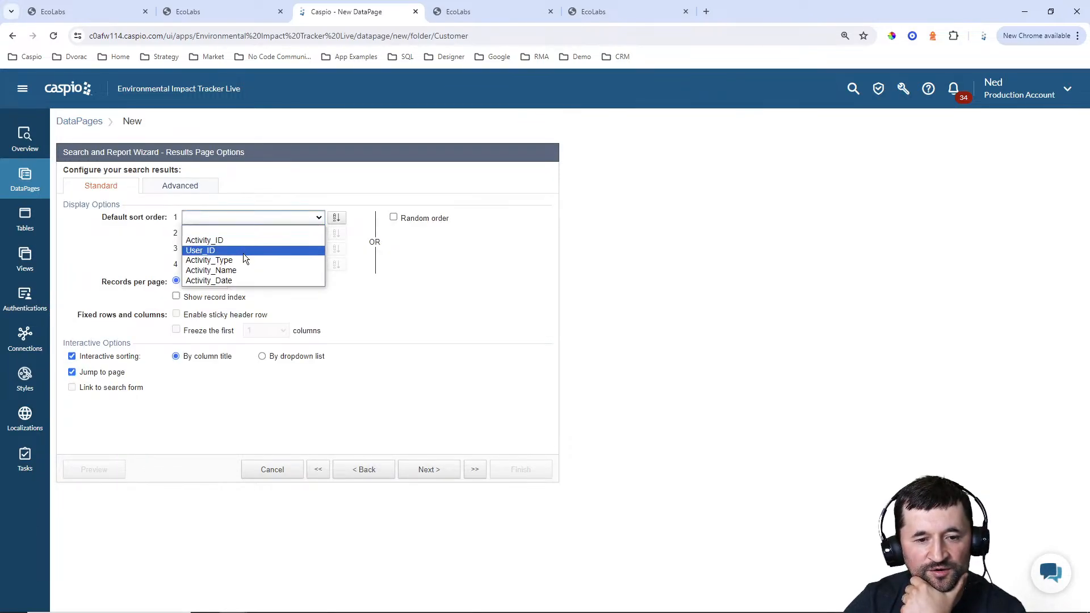
{"action": "left_click", "coordinate": [245, 284]}
{"action": "left_click", "coordinate": [336, 218]}
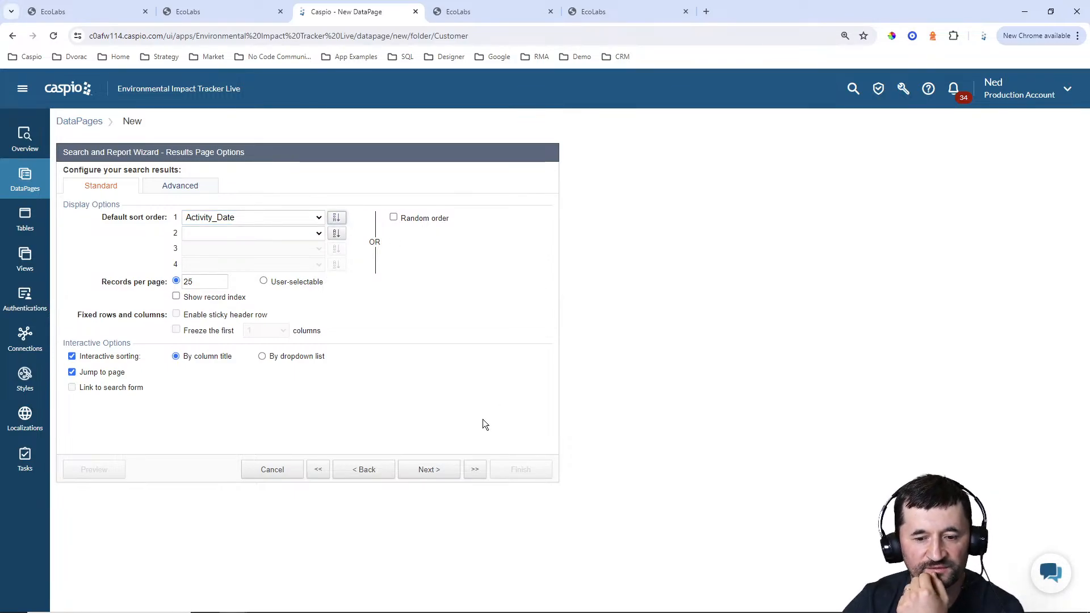
Leave out the details page and finish the View My Activities report
{"action": "left_click", "coordinate": [438, 474]}
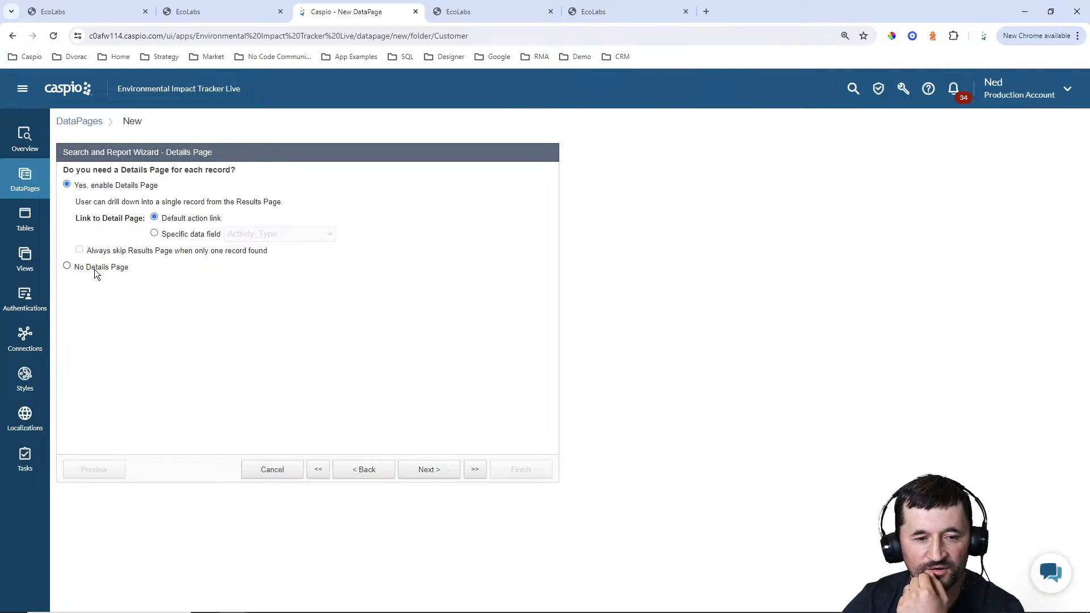
{"action": "left_click", "coordinate": [95, 268]}
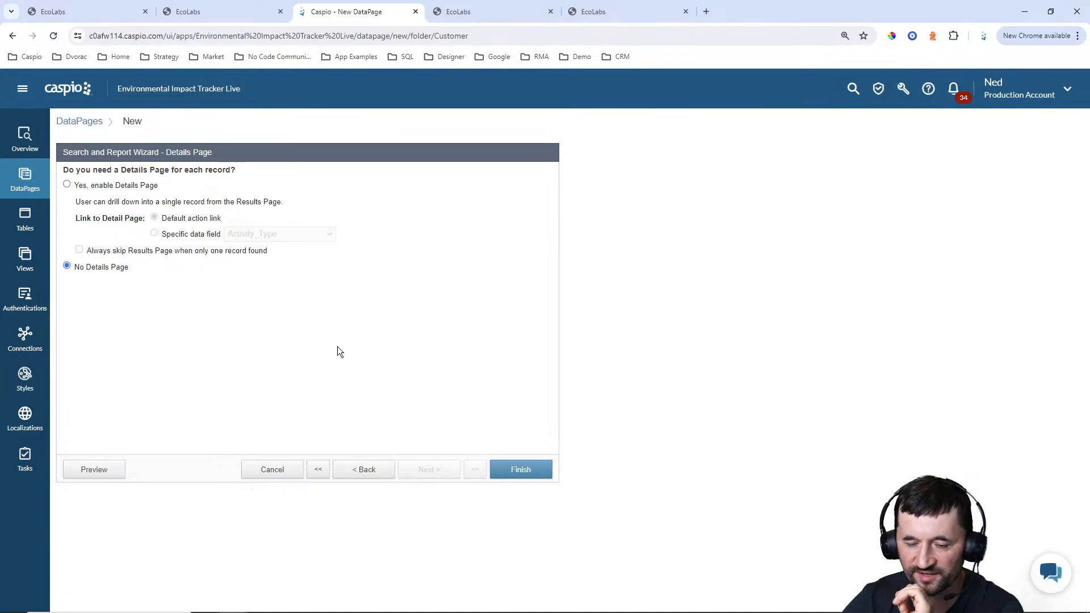
{"action": "left_click", "coordinate": [525, 470]}
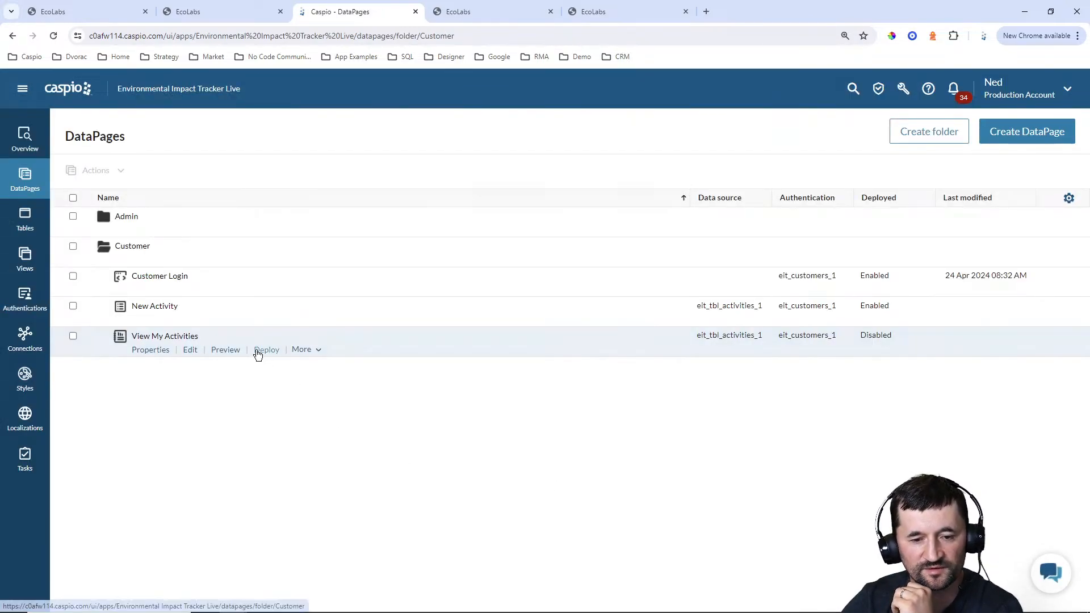
Enable deployment of the View My Activities DataPage and copy its embed code
{"action": "left_click", "coordinate": [260, 352]}
{"action": "left_click", "coordinate": [482, 209]}
{"action": "left_click", "coordinate": [483, 329]}
{"action": "key", "text": "ctrl+c"}
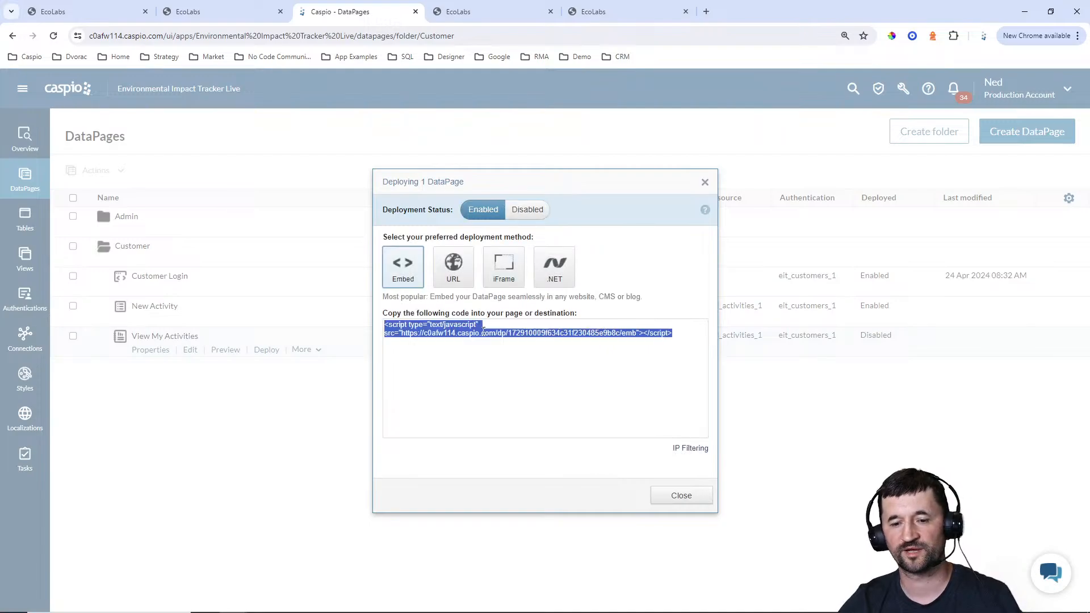
{"action": "left_click", "coordinate": [681, 497]}
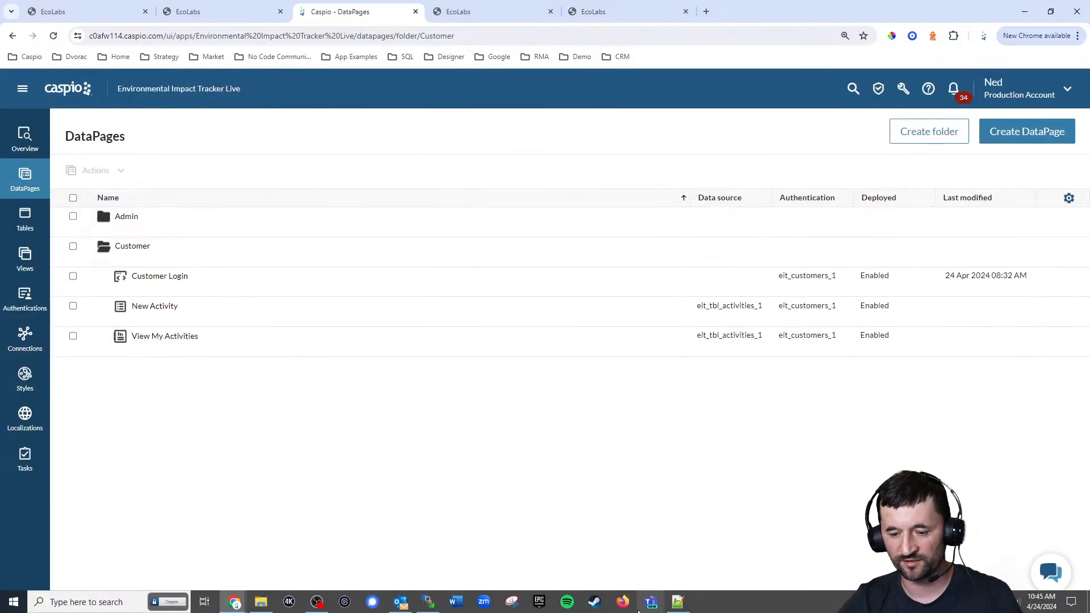
In Notepad++, replace the DP placeholder under My Activities in customer_my_activities.html with the copied embed code
{"action": "left_click", "coordinate": [677, 603]}
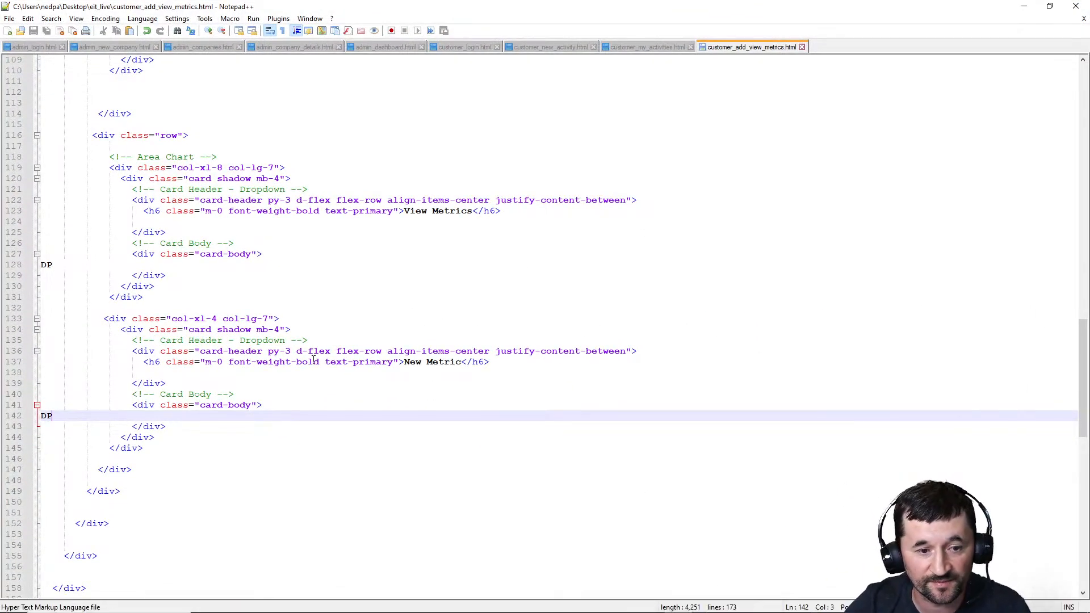
{"action": "scroll", "coordinate": [302, 345], "scroll_direction": "up", "scroll_amount": 2}
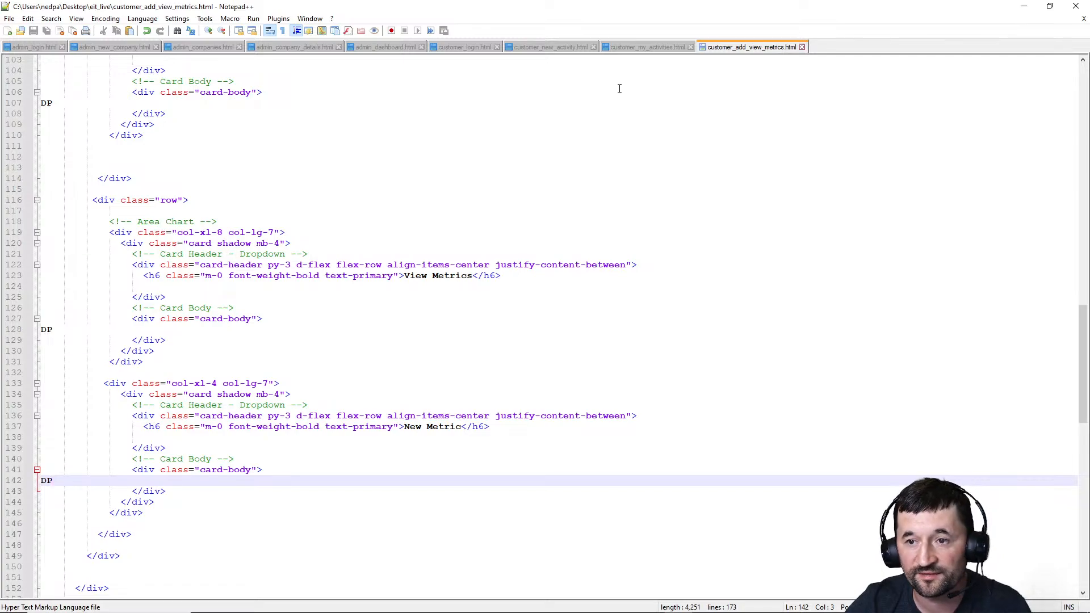
{"action": "left_click", "coordinate": [624, 47]}
{"action": "key", "text": "shift+Home"}
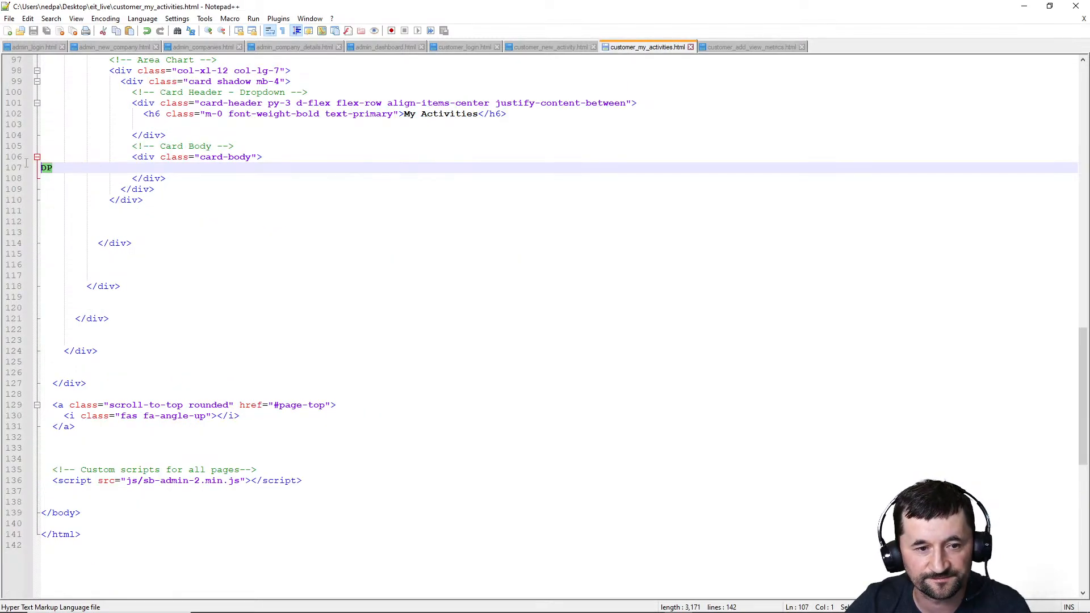
{"action": "key", "text": "ctrl+v"}
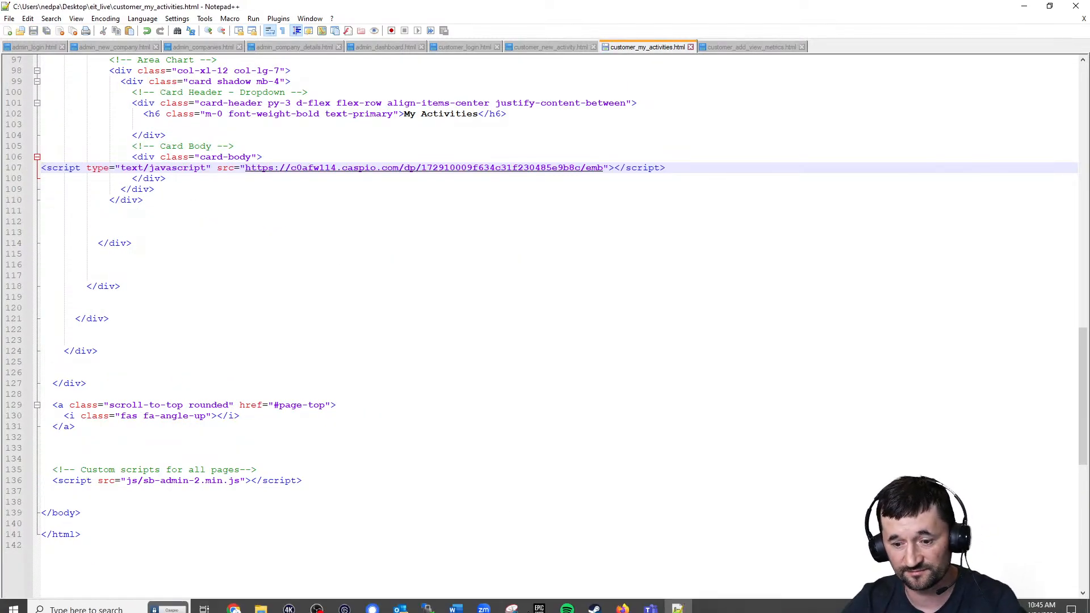
Upload customer_my_activities.html to the server's eit_live folder with WinSCP
{"action": "left_click", "coordinate": [428, 602]}
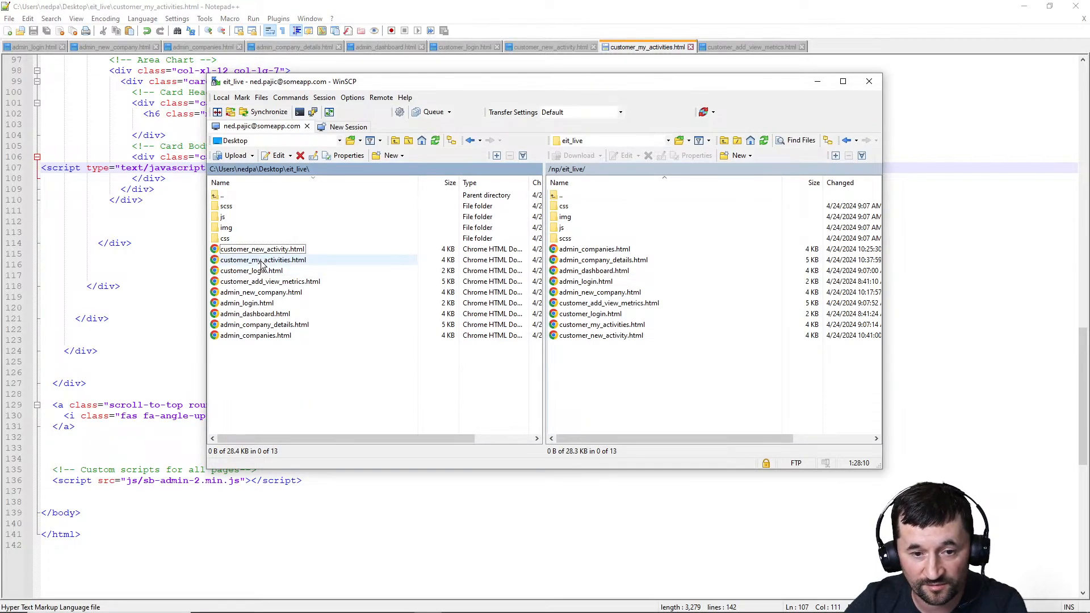
{"action": "left_click_drag", "start_coordinate": [262, 260], "coordinate": [649, 380]}
{"action": "left_click", "coordinate": [1030, 6]}
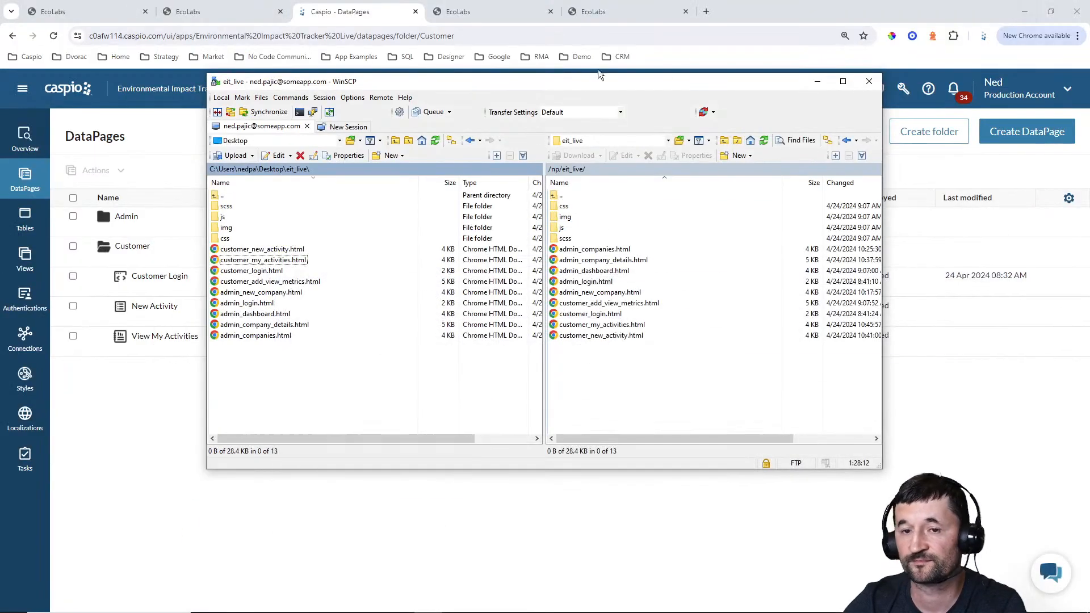
Reload the customer portal in the browser, check the My Activities list and open the metrics page of the Office water usage activity
{"action": "left_click", "coordinate": [598, 69]}
{"action": "left_click", "coordinate": [601, 15]}
{"action": "left_click", "coordinate": [53, 36]}
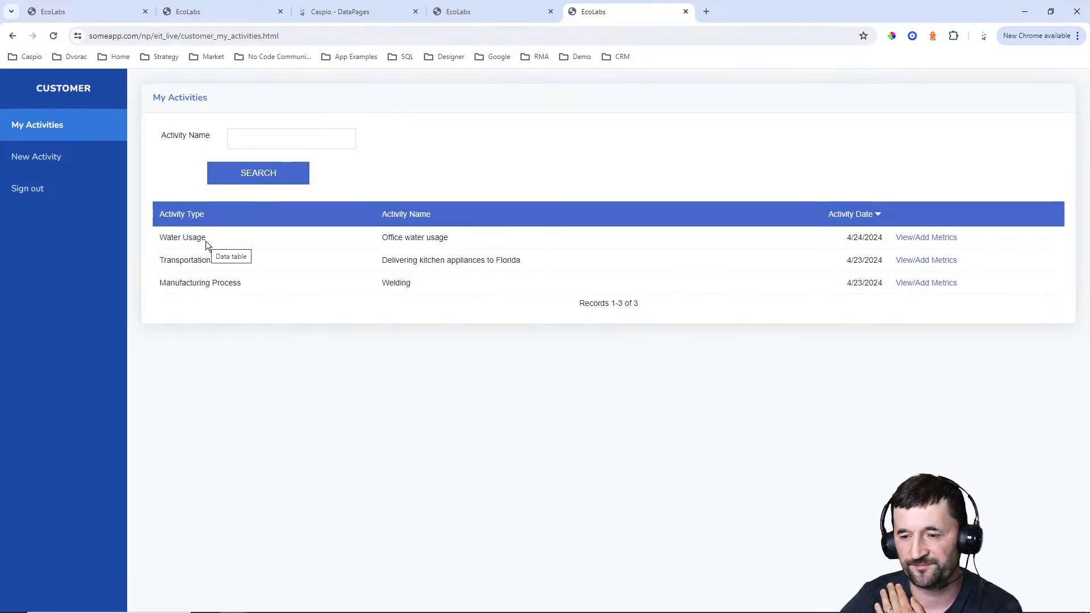
{"action": "left_click", "coordinate": [67, 159]}
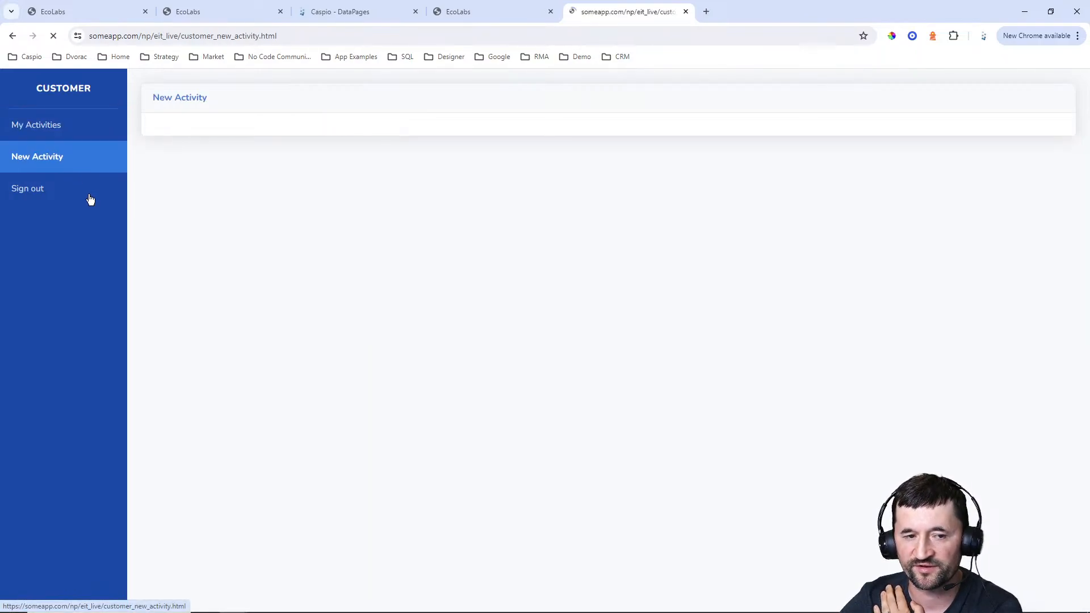
{"action": "left_click", "coordinate": [54, 135]}
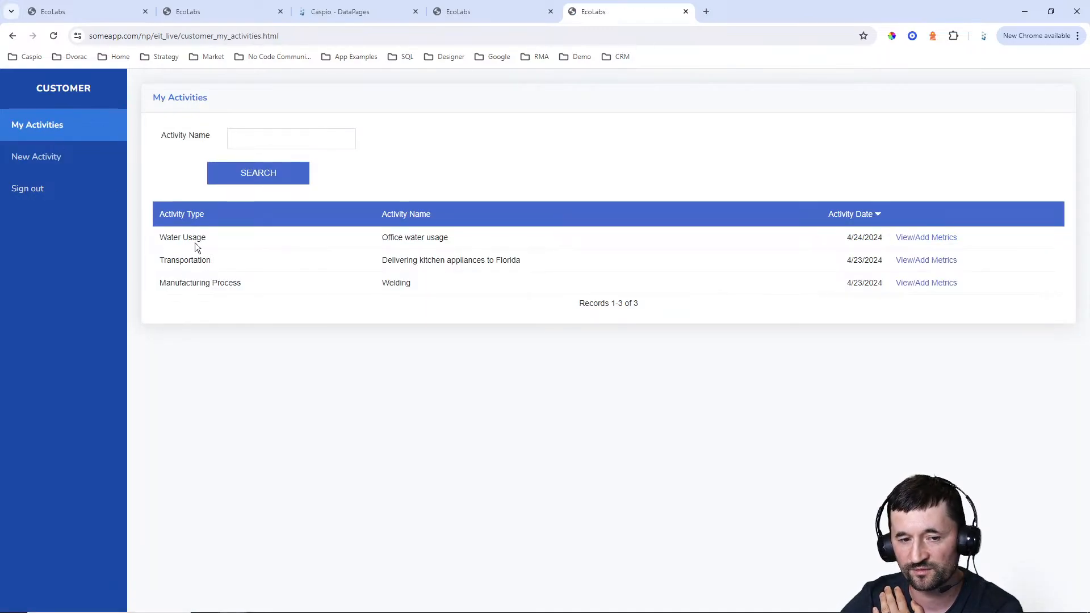
{"action": "left_click", "coordinate": [934, 239]}
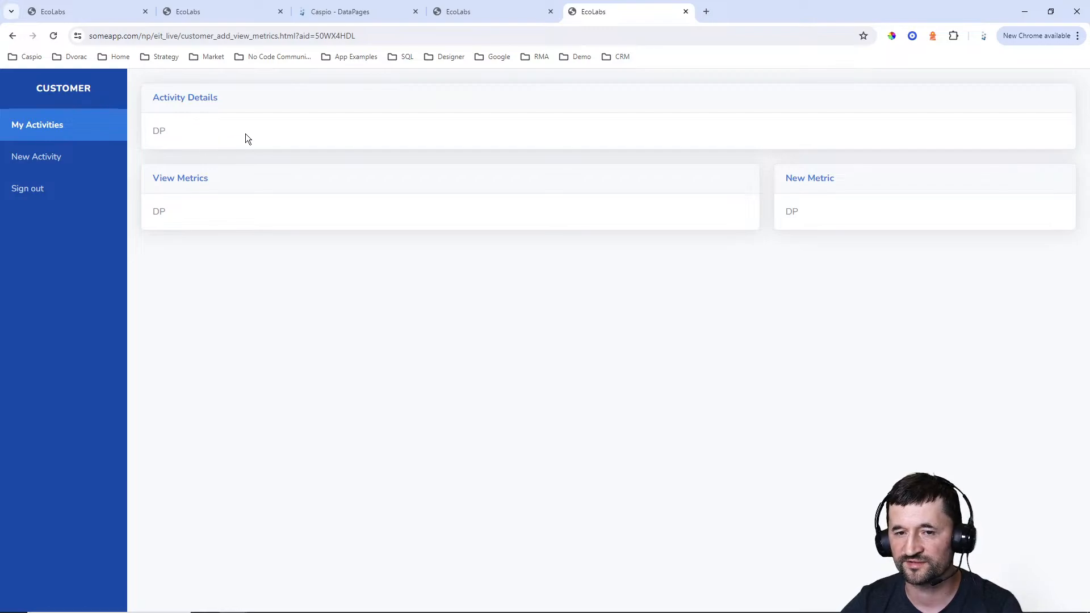
Return to the Caspio DataPages and start a new Details report in the Customer folder
{"action": "left_click", "coordinate": [341, 11]}
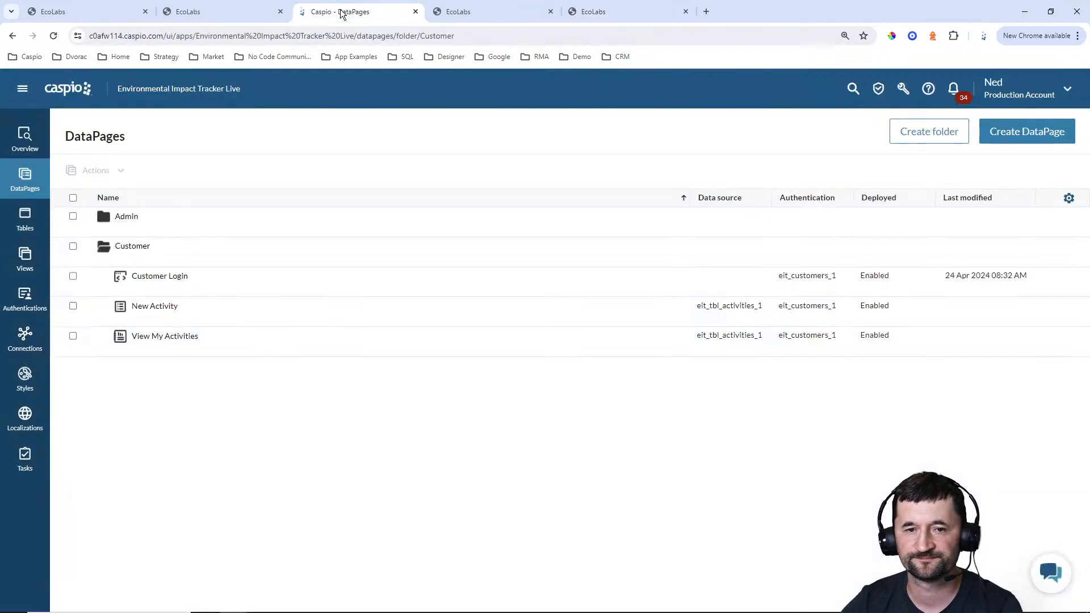
{"action": "left_click", "coordinate": [1008, 142]}
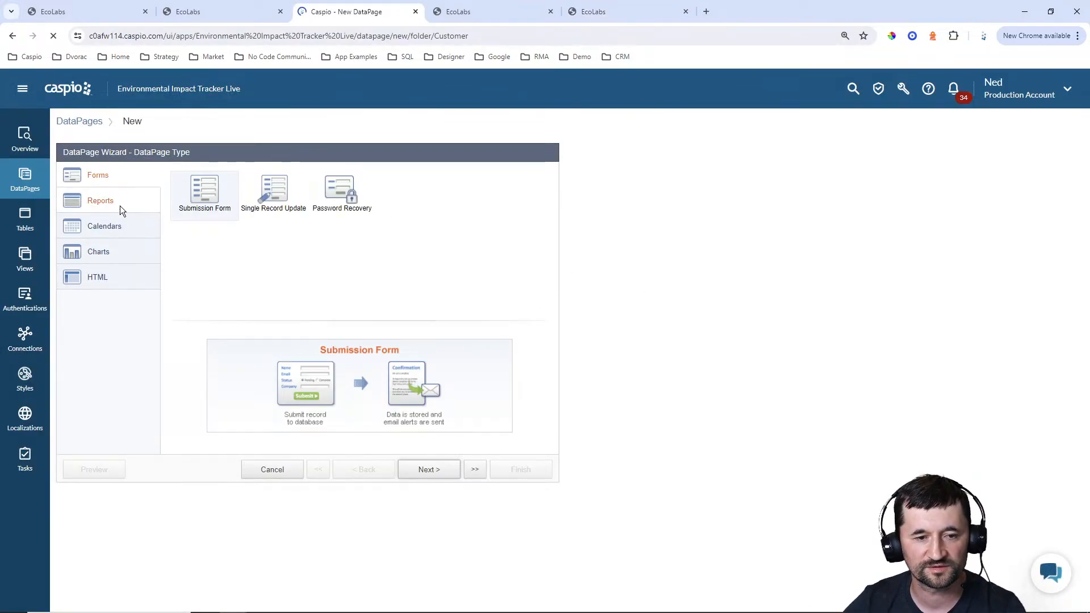
{"action": "left_click", "coordinate": [120, 209]}
{"action": "left_click", "coordinate": [412, 202]}
{"action": "left_click", "coordinate": [422, 471]}
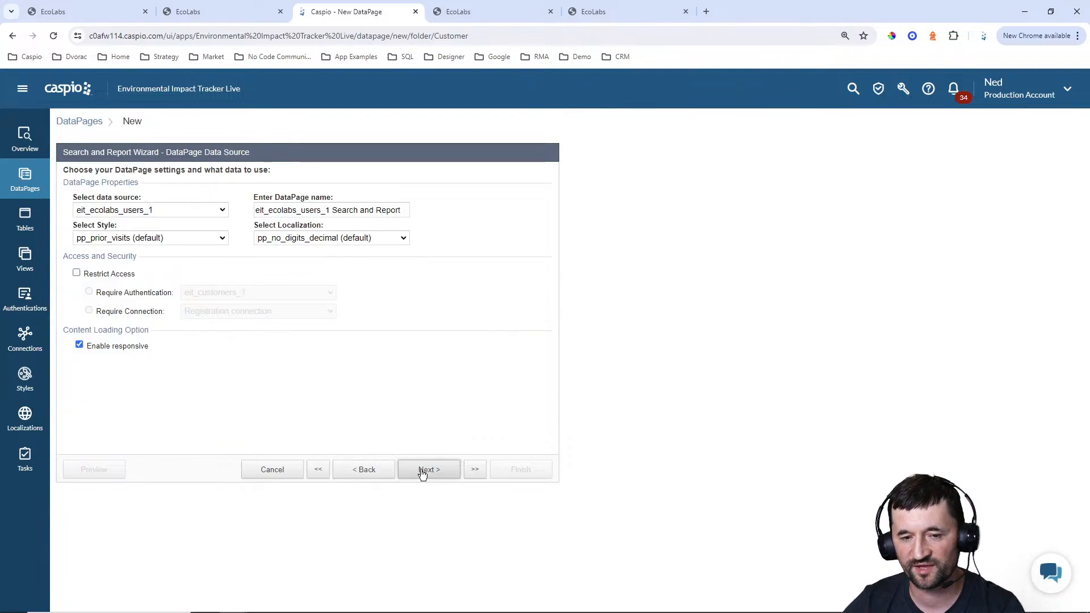
Use eit_tbl_activities_1 as the data source and name the DataPage "View Activity Details"
{"action": "left_click", "coordinate": [189, 215]}
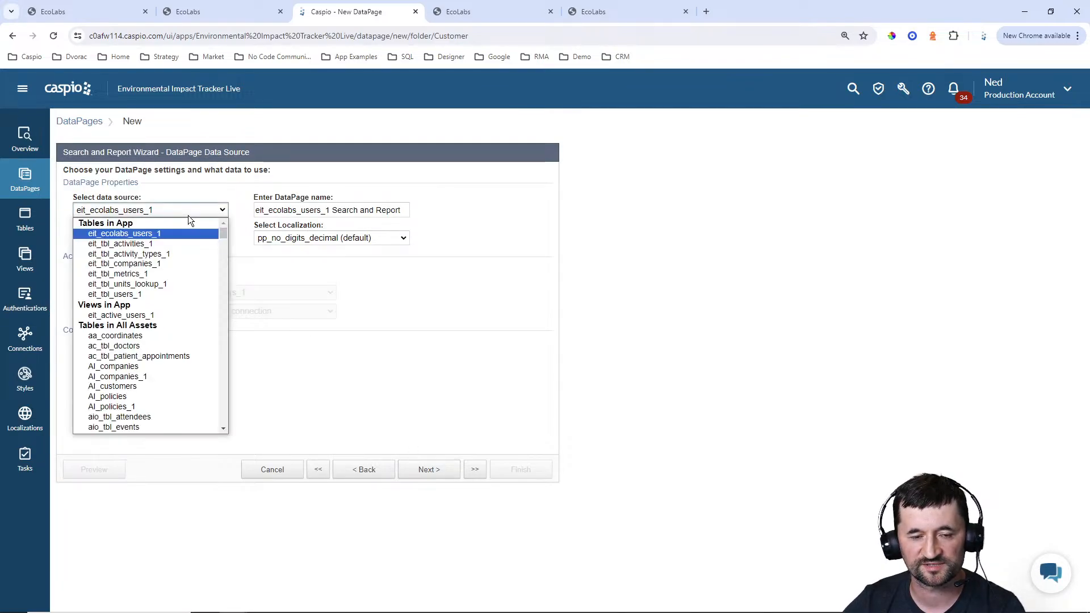
{"action": "left_click", "coordinate": [169, 245]}
{"action": "triple_click", "coordinate": [389, 210]}
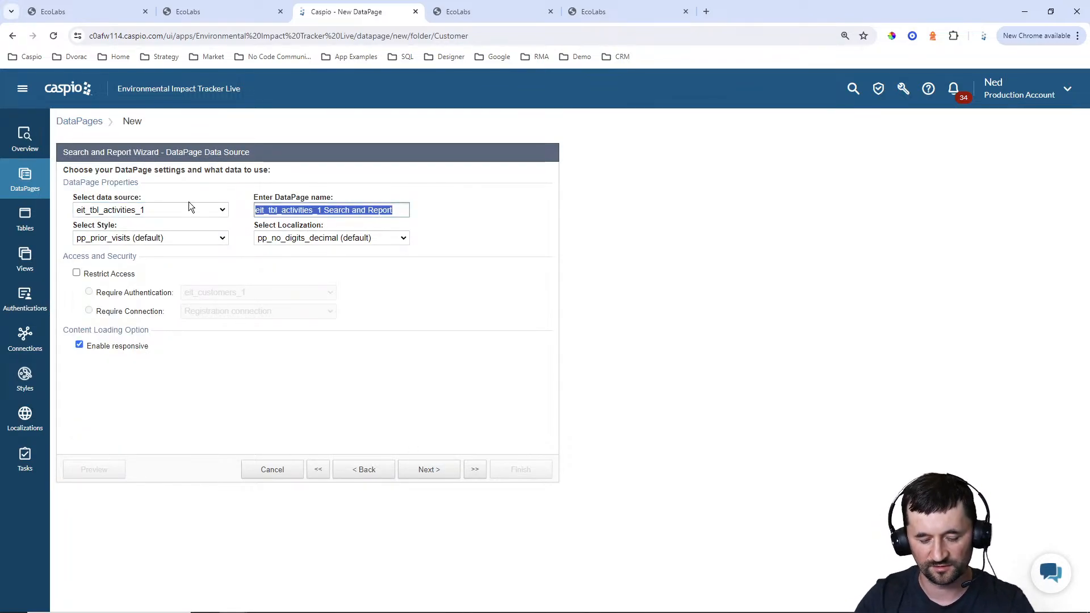
{"action": "type", "text": "View Activity Details"}
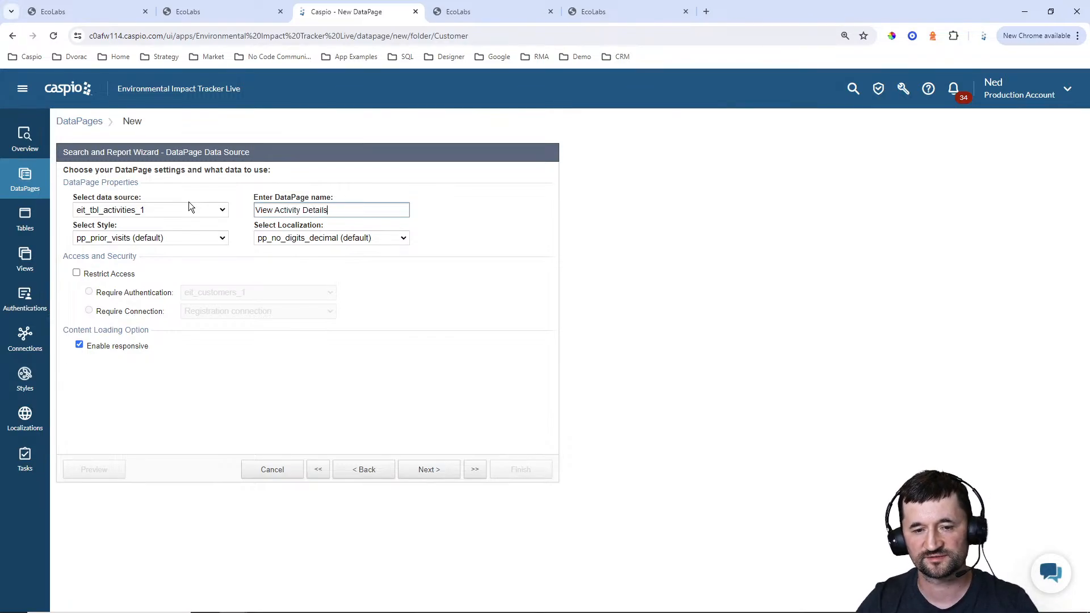
Set the DataPage's style to Blue and its localization to English
{"action": "left_click", "coordinate": [165, 238]}
{"action": "scroll", "coordinate": [156, 285], "scroll_direction": "up", "scroll_amount": 10}
{"action": "scroll", "coordinate": [107, 261], "scroll_direction": "up", "scroll_amount": 2}
{"action": "left_click", "coordinate": [107, 261]}
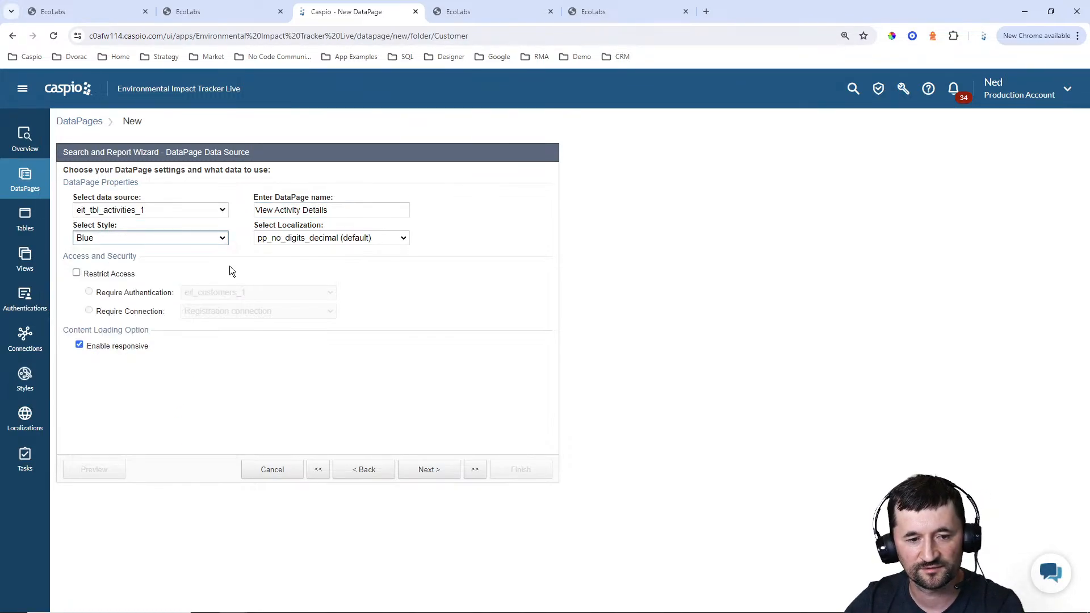
{"action": "left_click", "coordinate": [323, 238]}
{"action": "scroll", "coordinate": [313, 291], "scroll_direction": "up", "scroll_amount": 10}
{"action": "left_click", "coordinate": [301, 282]}
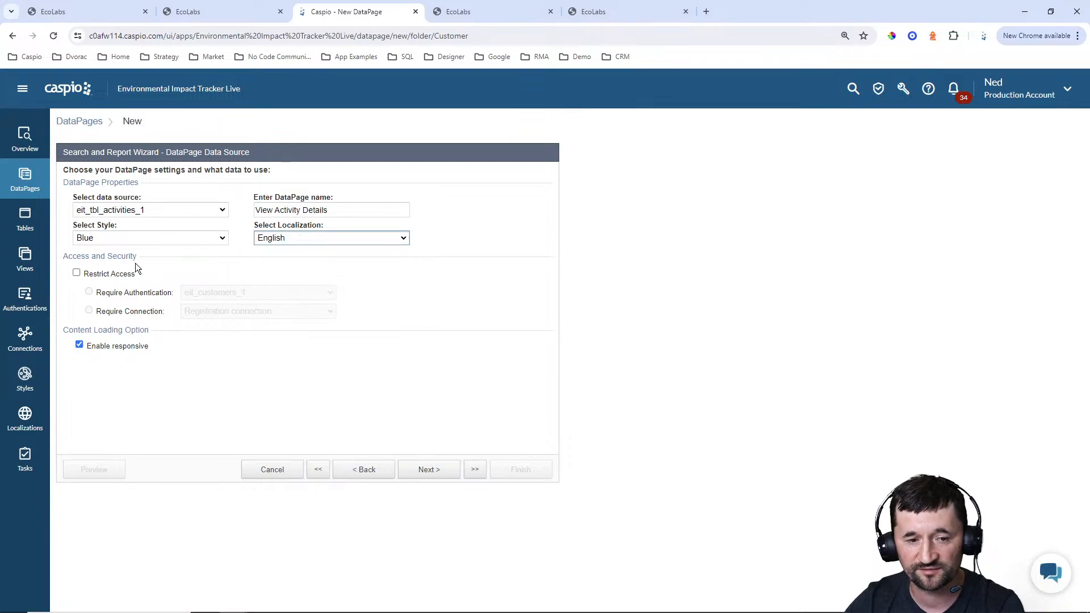
Restrict access with the eit_customers_1 authentication and choose filtering by pre-defined criteria
{"action": "left_click", "coordinate": [109, 274]}
{"action": "left_click", "coordinate": [445, 475]}
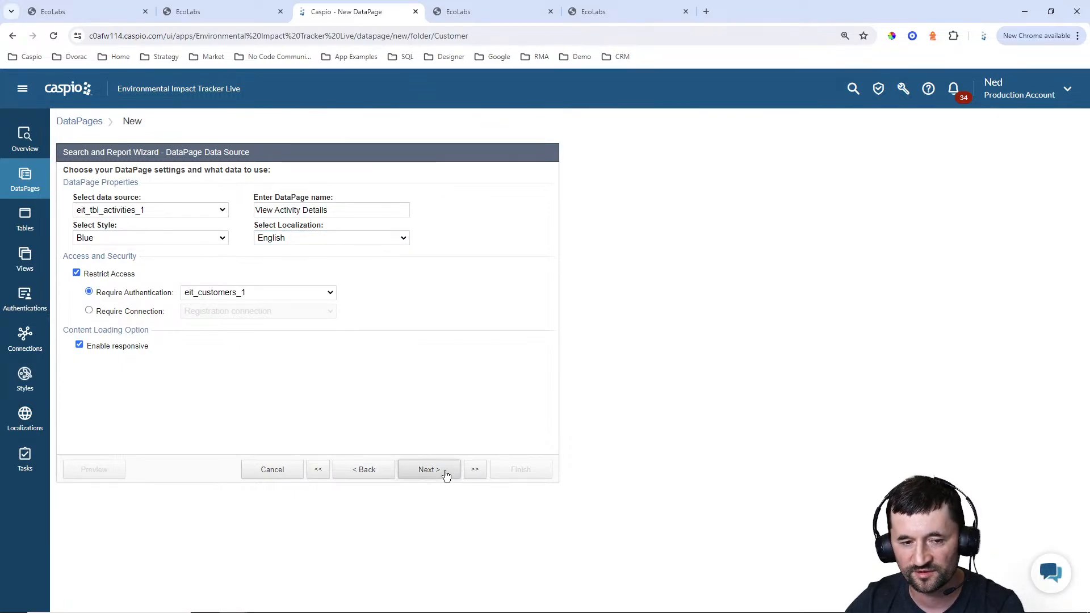
{"action": "left_click", "coordinate": [132, 280]}
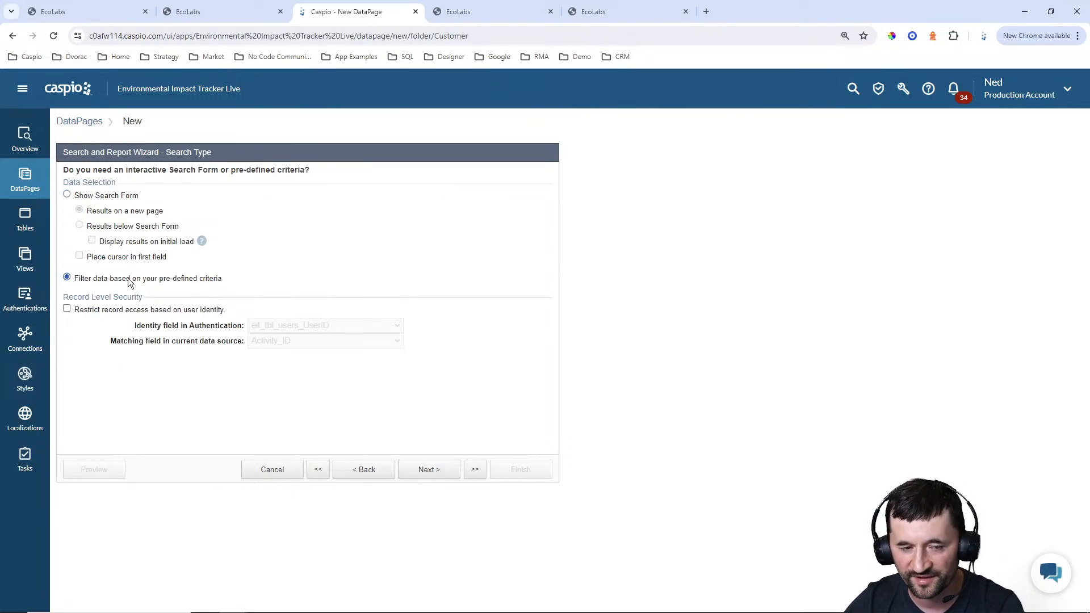
{"action": "left_click", "coordinate": [451, 480]}
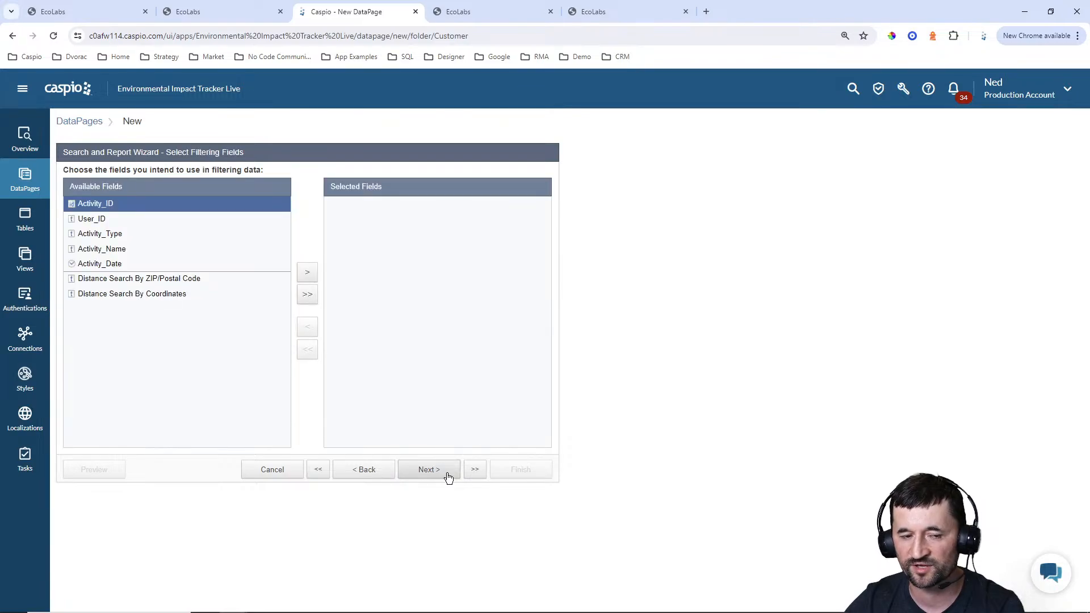
{"action": "left_click", "coordinate": [306, 274]}
{"action": "left_click", "coordinate": [430, 473]}
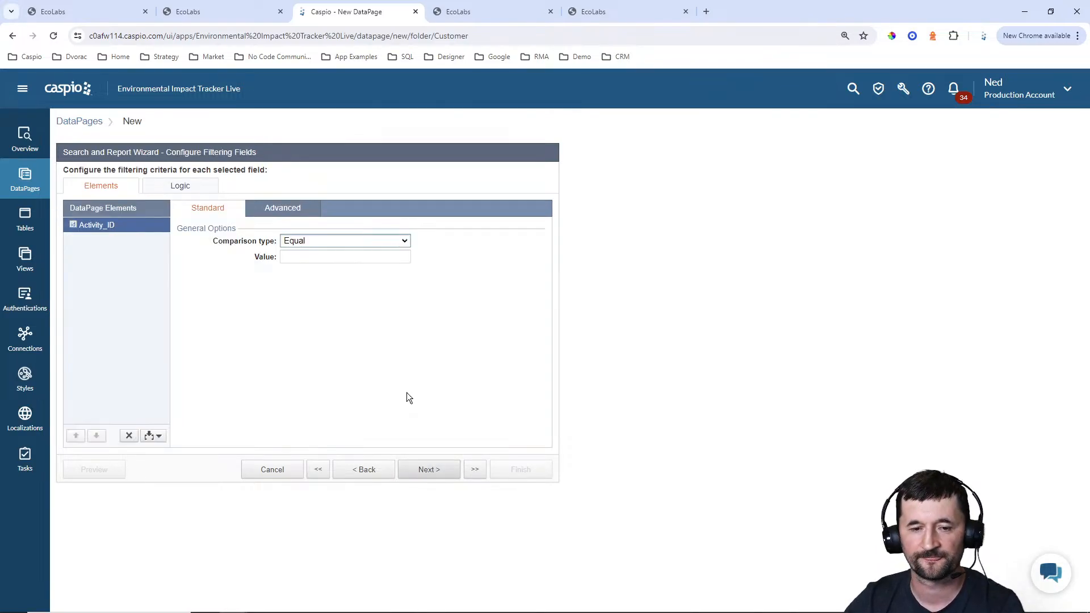
{"action": "left_click", "coordinate": [294, 215]}
{"action": "left_click", "coordinate": [315, 243]}
{"action": "left_click", "coordinate": [329, 256]}
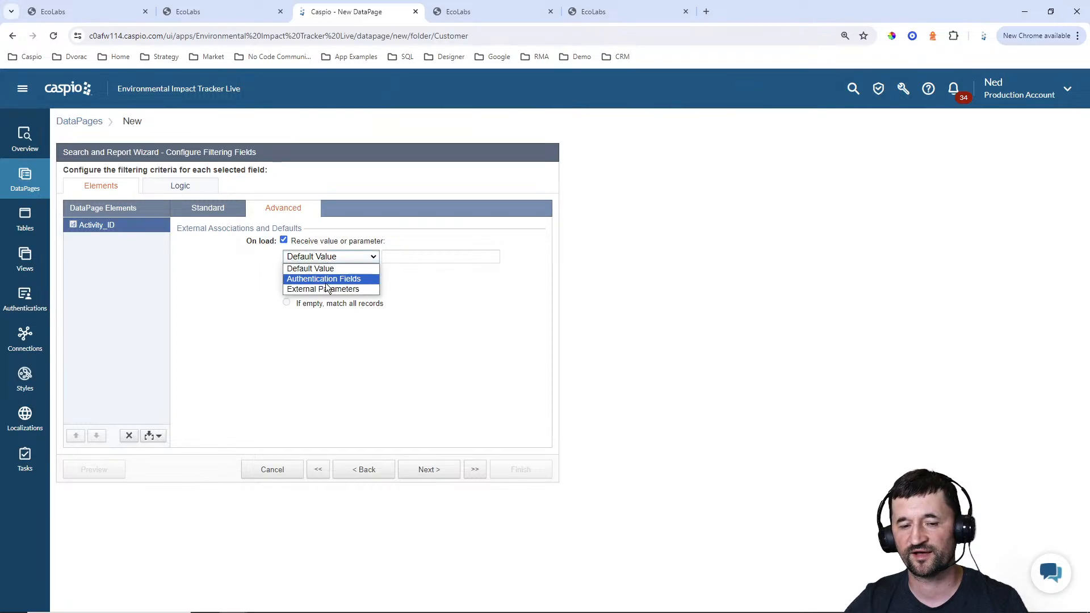
{"action": "left_click", "coordinate": [324, 289]}
{"action": "left_click_drag", "start_coordinate": [393, 257], "coordinate": [435, 258]}
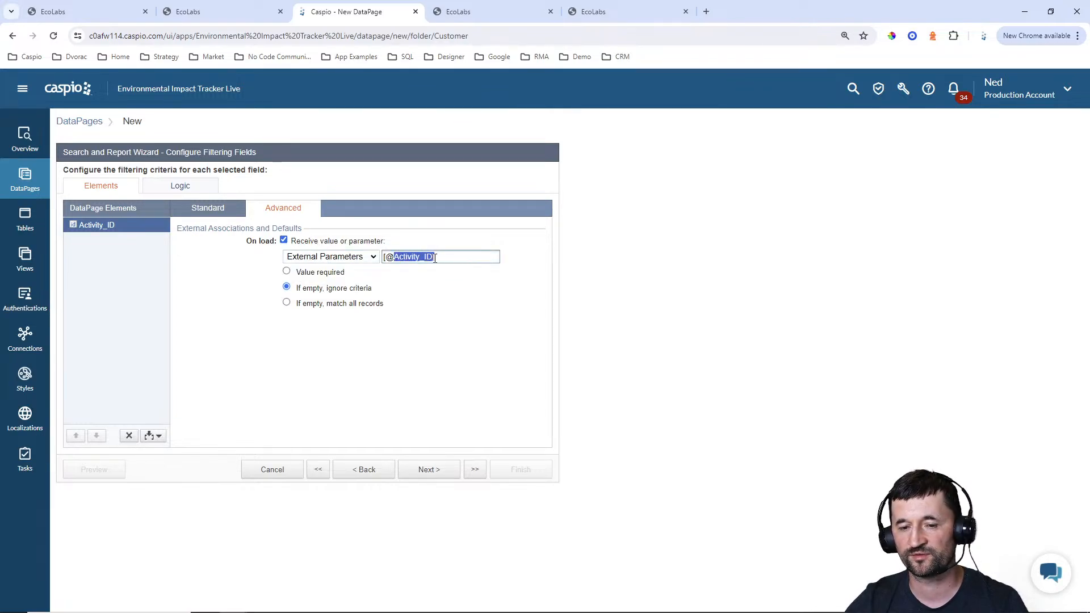
{"action": "type", "text": "aid"}
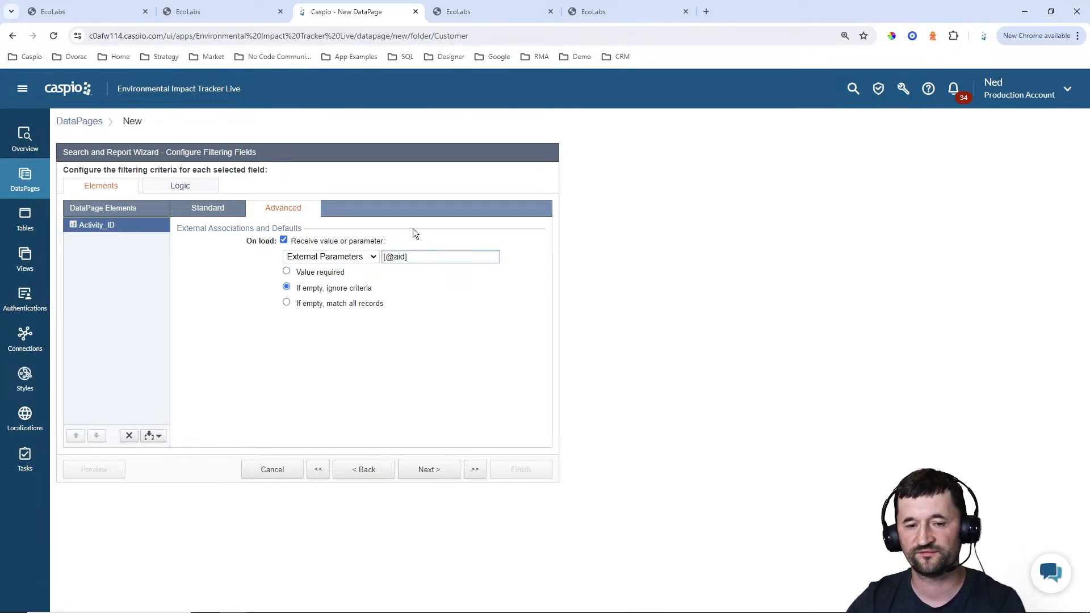
{"action": "left_click", "coordinate": [319, 273]}
{"action": "left_click", "coordinate": [430, 471]}
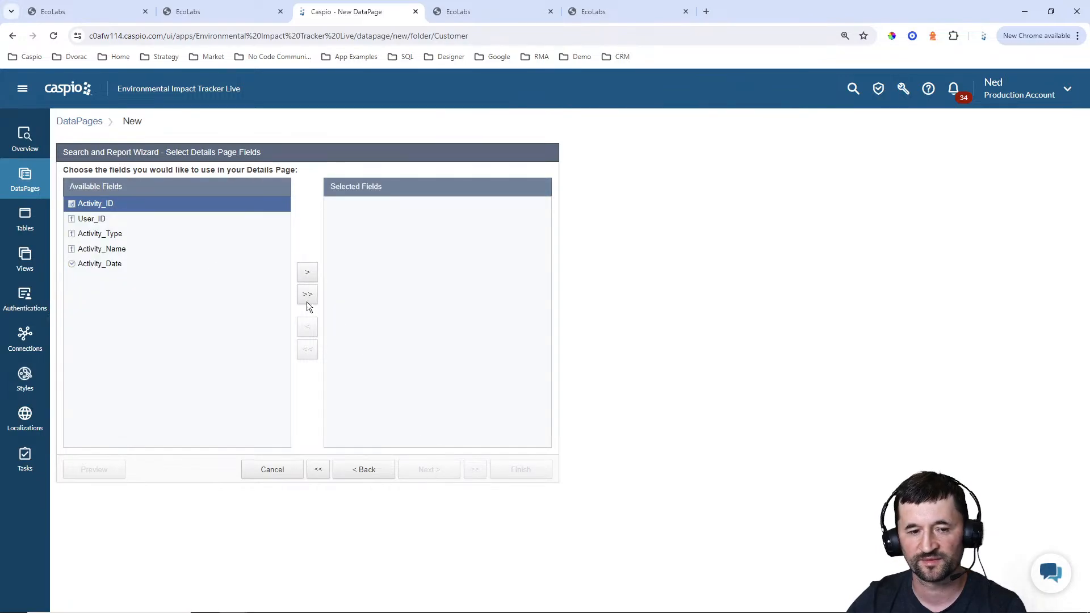
Add Activity_Type, Activity_Name and Activity_Date to the details page fields
{"action": "left_click", "coordinate": [126, 236]}
{"action": "left_click", "coordinate": [312, 274]}
{"action": "left_click", "coordinate": [311, 275]}
{"action": "left_click", "coordinate": [312, 275]}
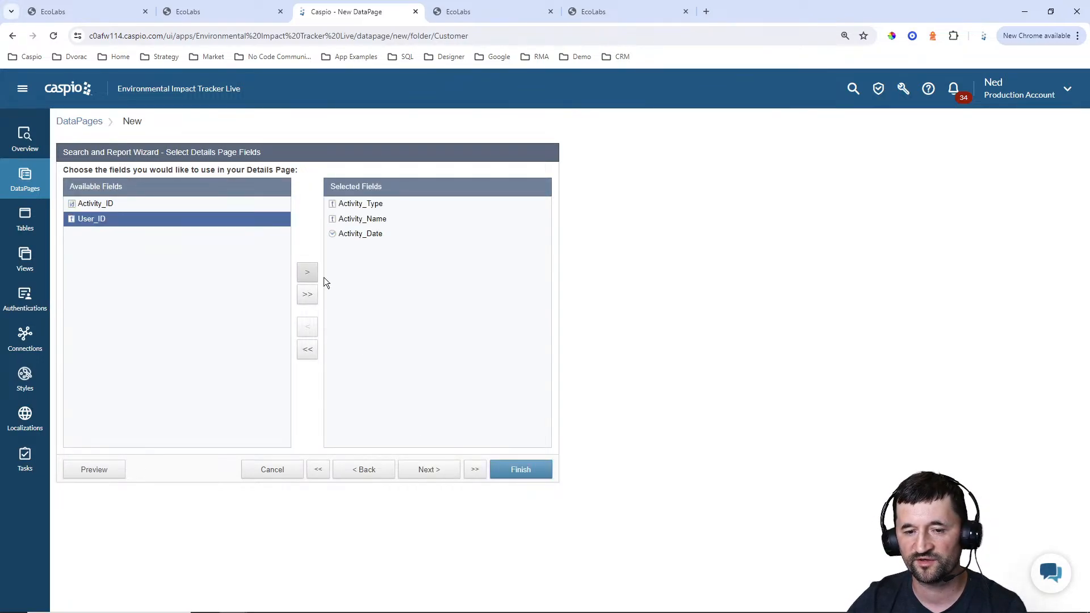
Finish the View Activity Details DataPage with its default field settings, then enable its deployment and copy the embed code
{"action": "left_click", "coordinate": [440, 476]}
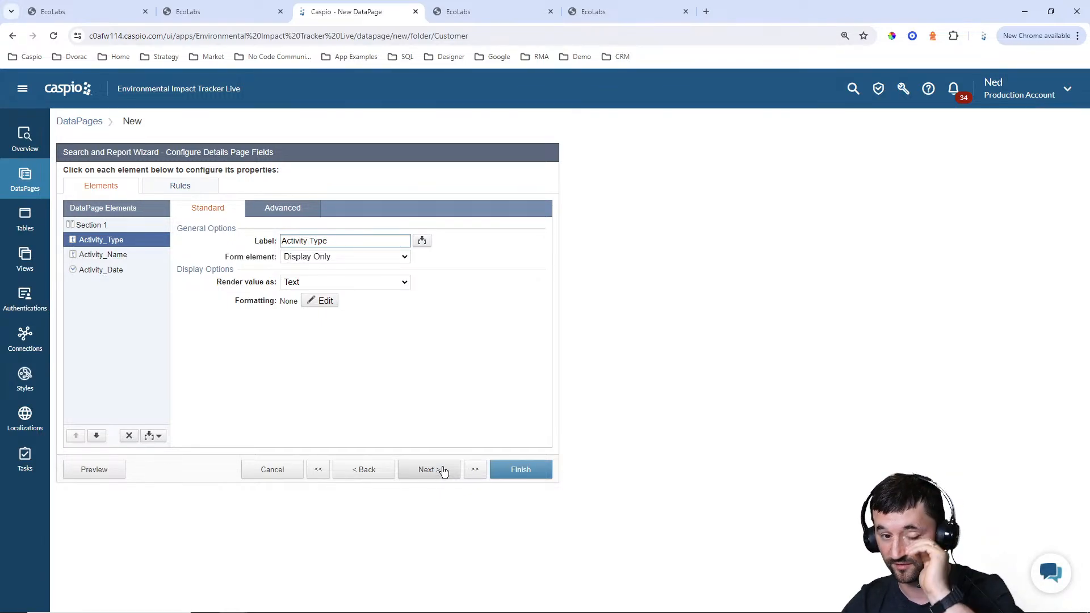
{"action": "left_click", "coordinate": [528, 471]}
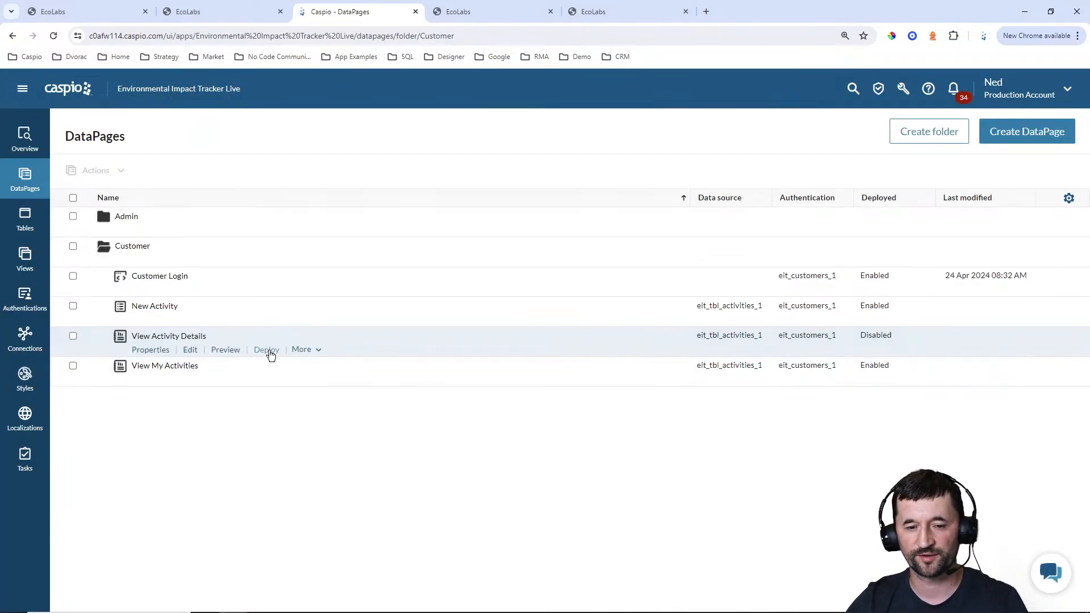
{"action": "left_click", "coordinate": [267, 349]}
{"action": "left_click", "coordinate": [482, 209]}
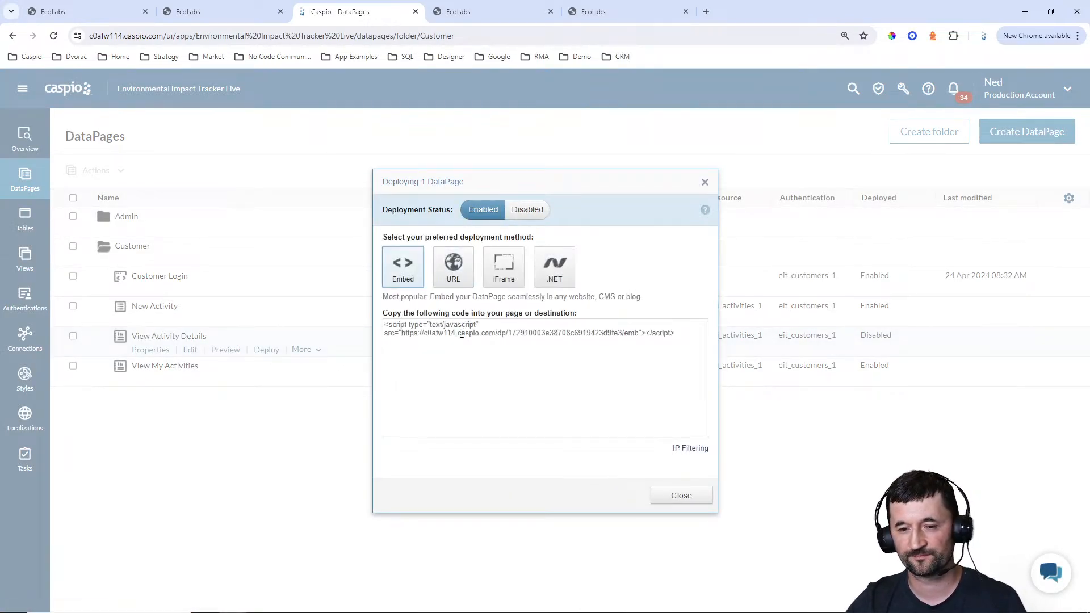
{"action": "left_click", "coordinate": [461, 334]}
{"action": "key", "text": "ctrl+c"}
{"action": "left_click", "coordinate": [675, 496]}
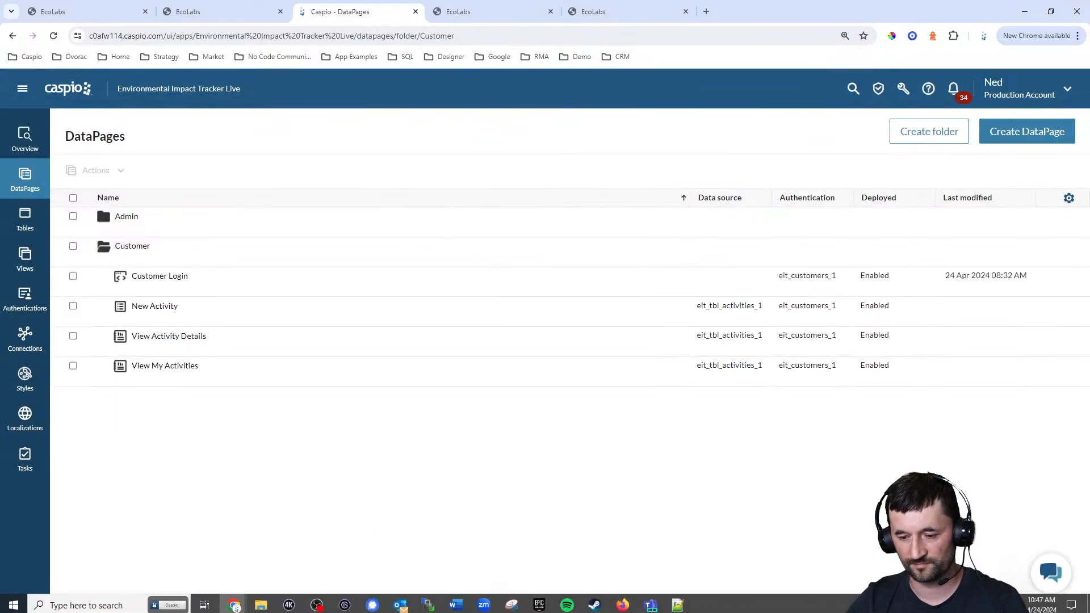
In Notepad++, replace the DP placeholder in the Activity Details card of customer_add_view_metrics.html with the copied embed code and save the file
{"action": "left_click", "coordinate": [678, 601]}
{"action": "left_click", "coordinate": [745, 47]}
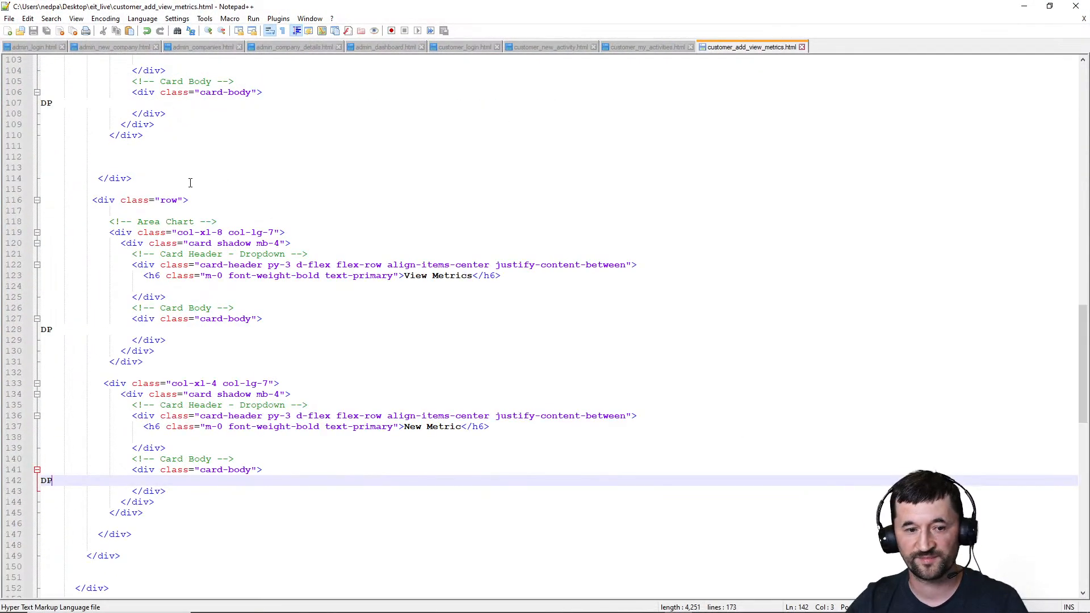
{"action": "scroll", "coordinate": [72, 105], "scroll_direction": "up", "scroll_amount": 4}
{"action": "left_click", "coordinate": [46, 232]}
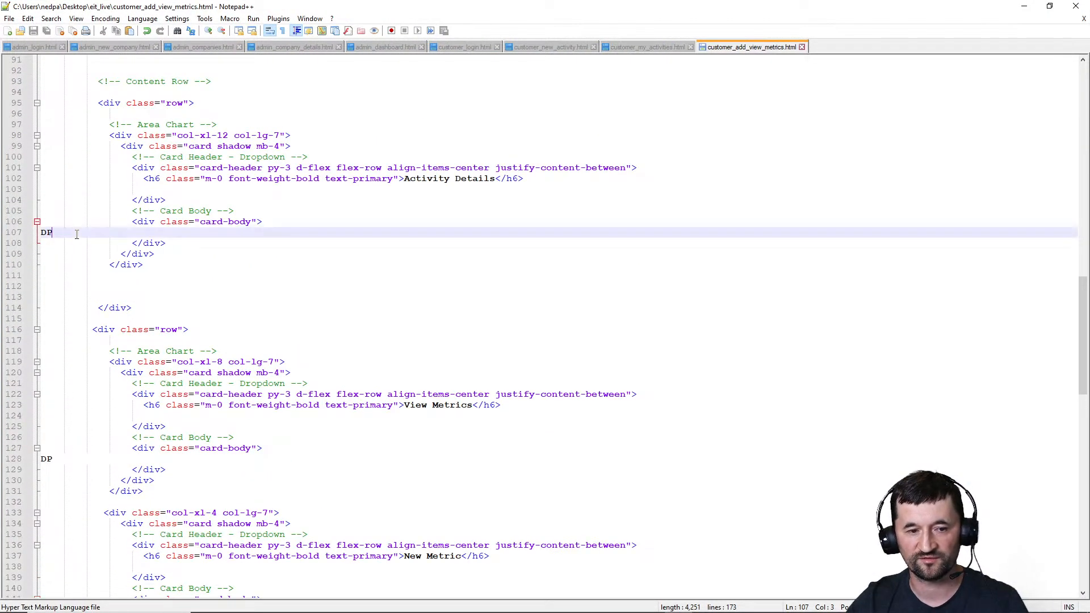
{"action": "key", "text": "ctrl+v"}
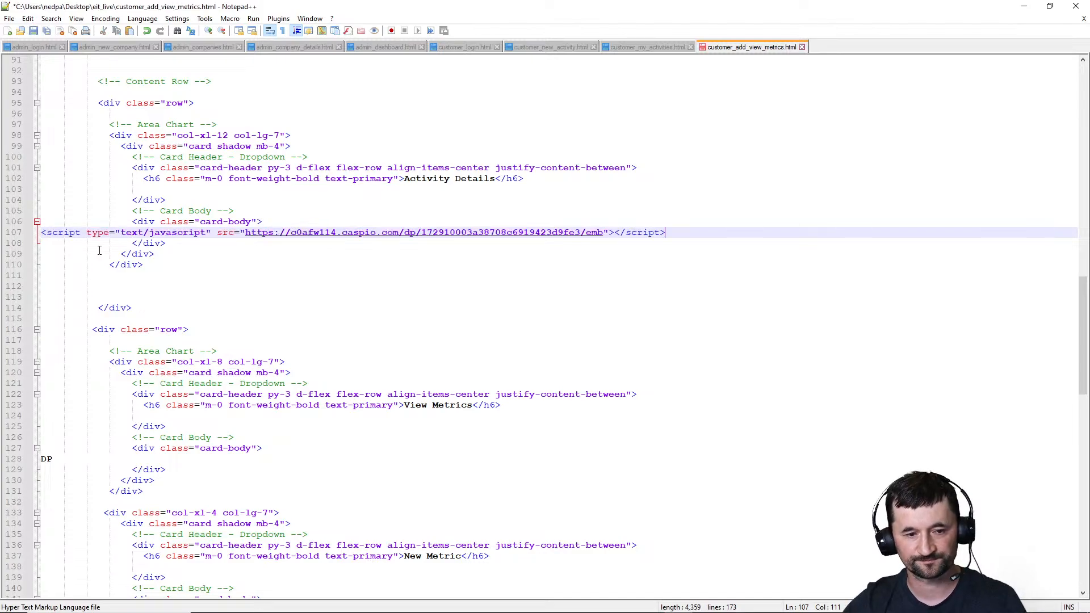
Switch to WinSCP and upload customer_add_view_metrics.html to the server's eit_live folder
{"action": "left_click", "coordinate": [429, 608]}
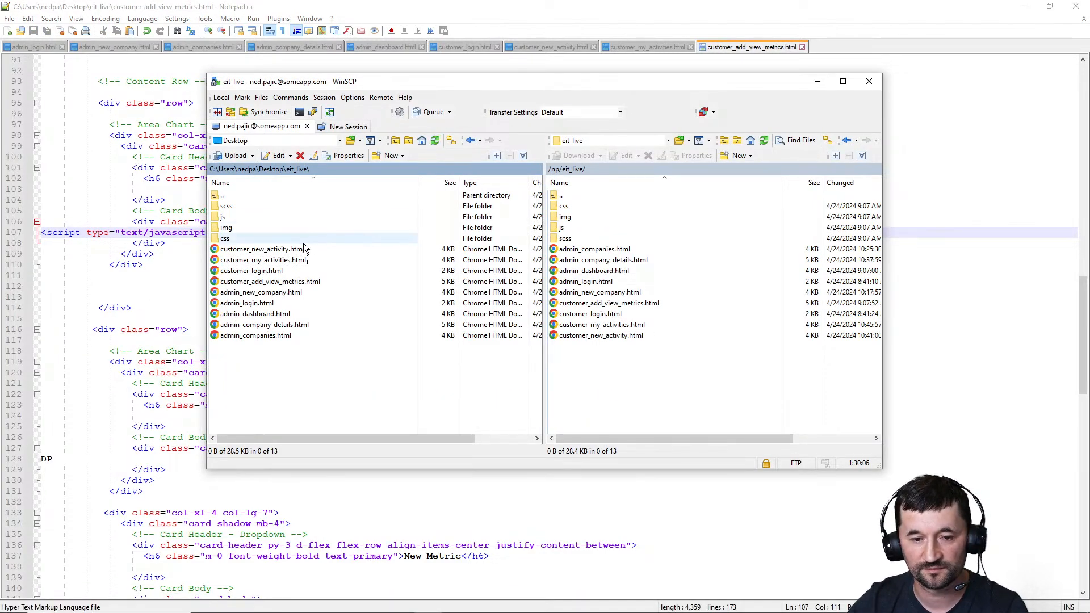
{"action": "left_click", "coordinate": [284, 282]}
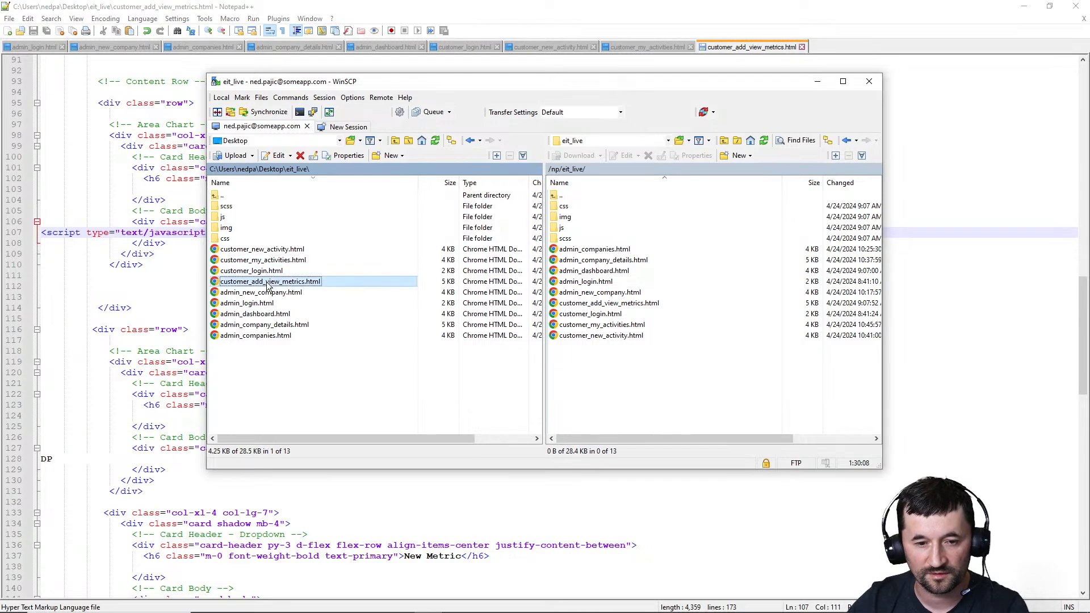
{"action": "left_click", "coordinate": [1024, 7]}
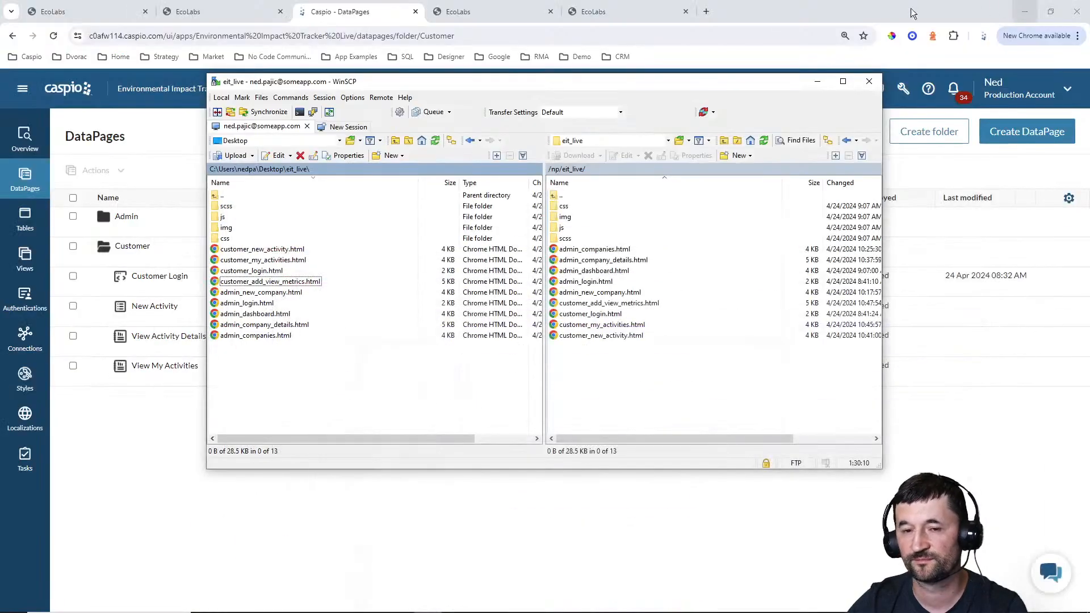
Check the reloaded customer metrics page in the browser by opening View/Add Metrics for the Transportation and Water Usage activities
{"action": "left_click", "coordinate": [594, 11]}
{"action": "left_click", "coordinate": [56, 39]}
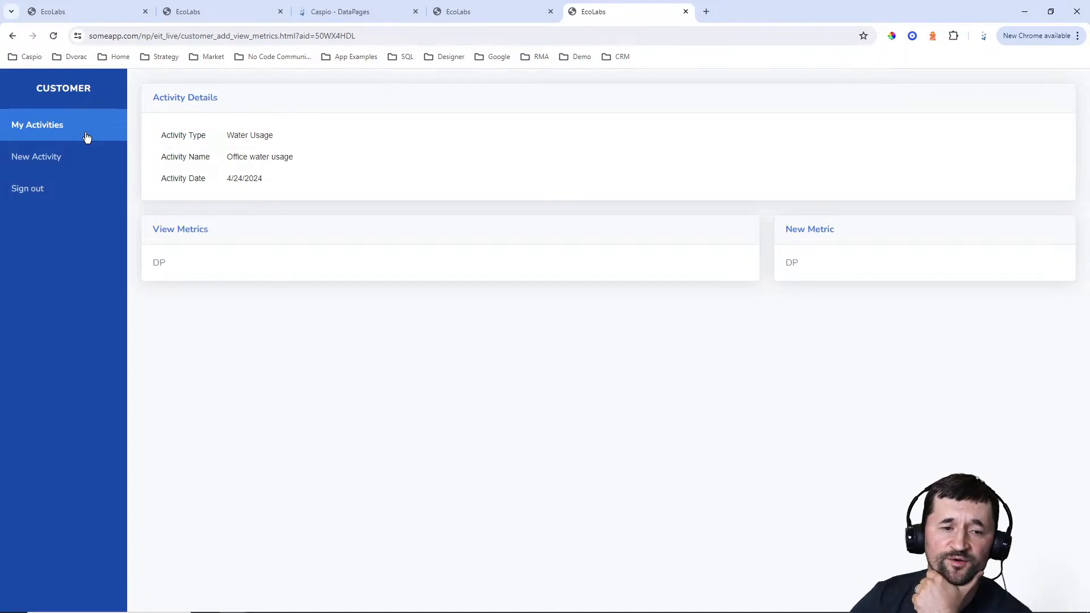
{"action": "left_click", "coordinate": [50, 125]}
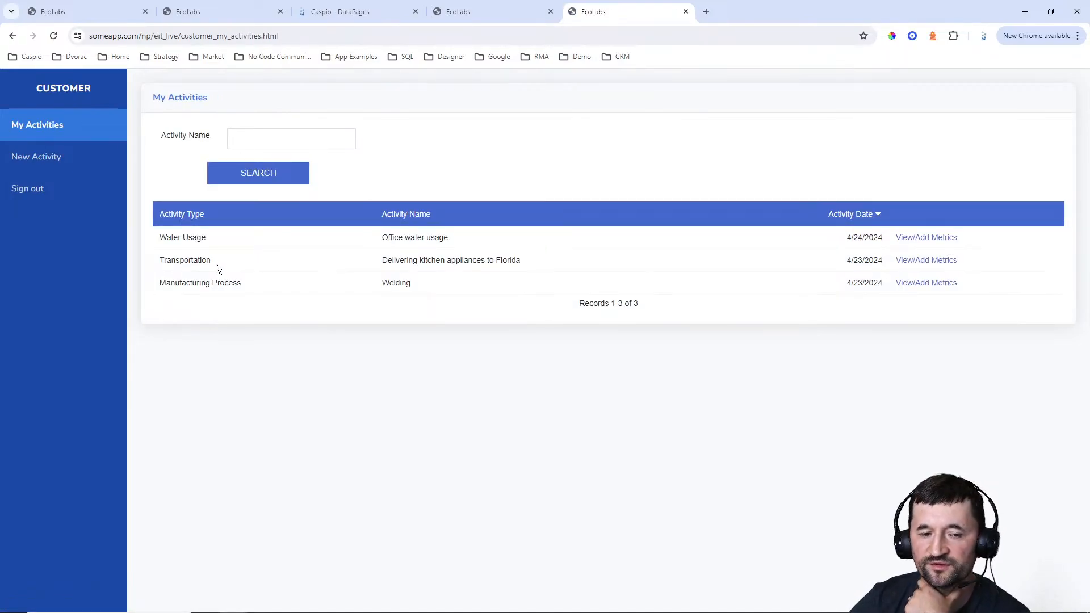
{"action": "left_click", "coordinate": [957, 262]}
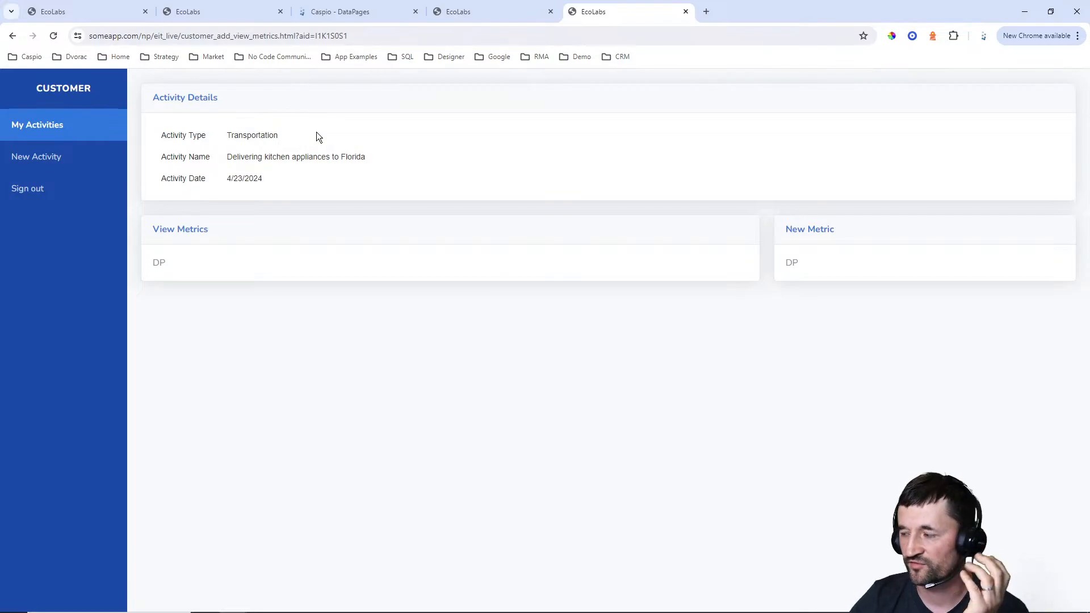
{"action": "left_click", "coordinate": [121, 135]}
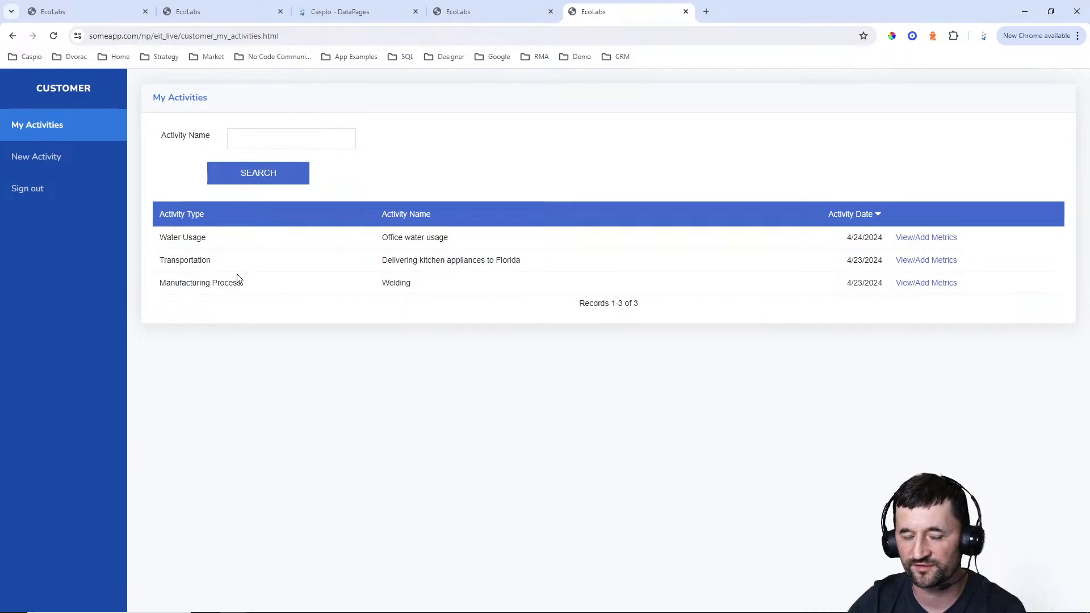
{"action": "left_click", "coordinate": [932, 238]}
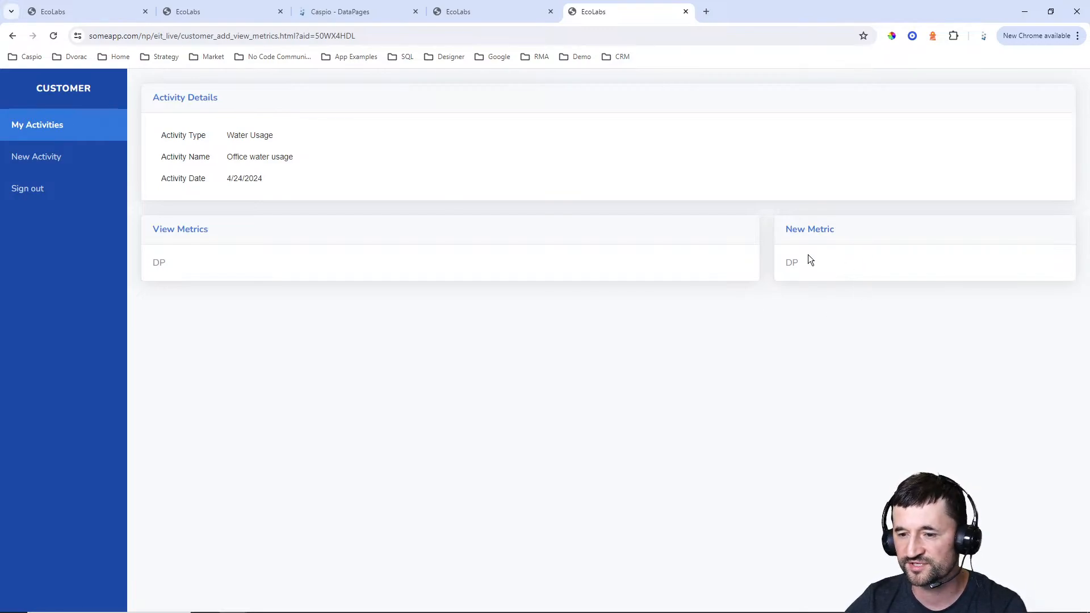
Create a Submission Form DataPage in Caspio based on eit_tbl_metrics_1 and name it Add Metric
{"action": "left_click", "coordinate": [355, 17]}
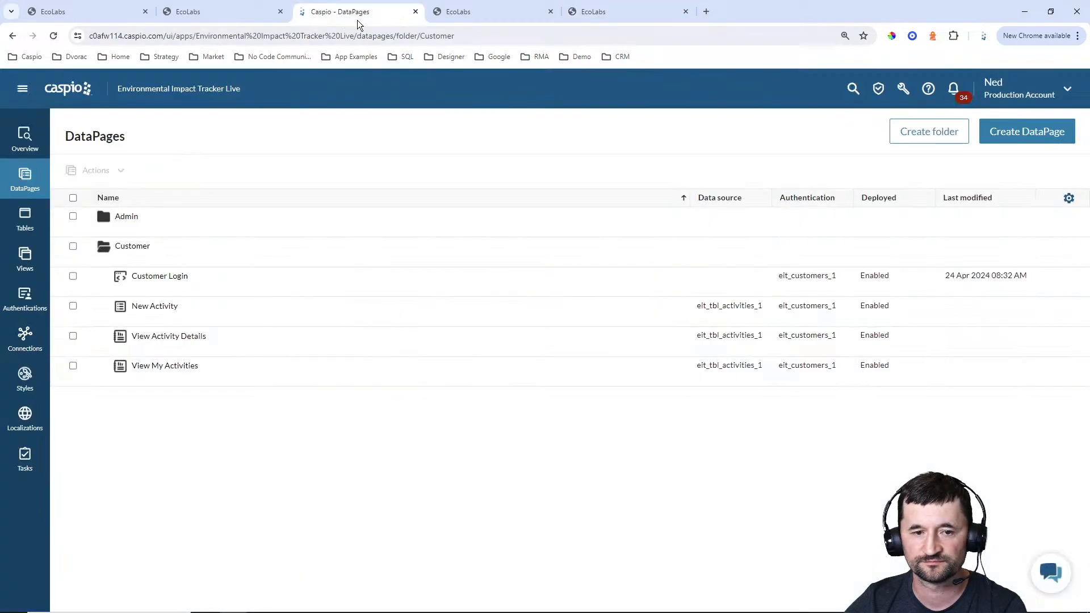
{"action": "left_click", "coordinate": [1000, 136]}
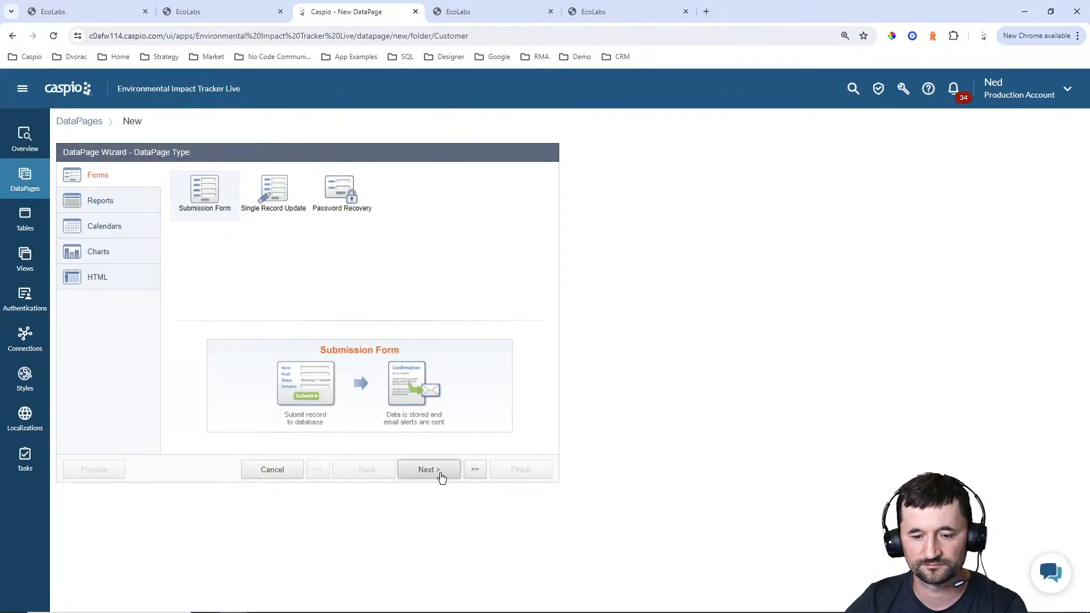
{"action": "left_click", "coordinate": [441, 474]}
{"action": "left_click", "coordinate": [183, 207]}
{"action": "left_click", "coordinate": [154, 273]}
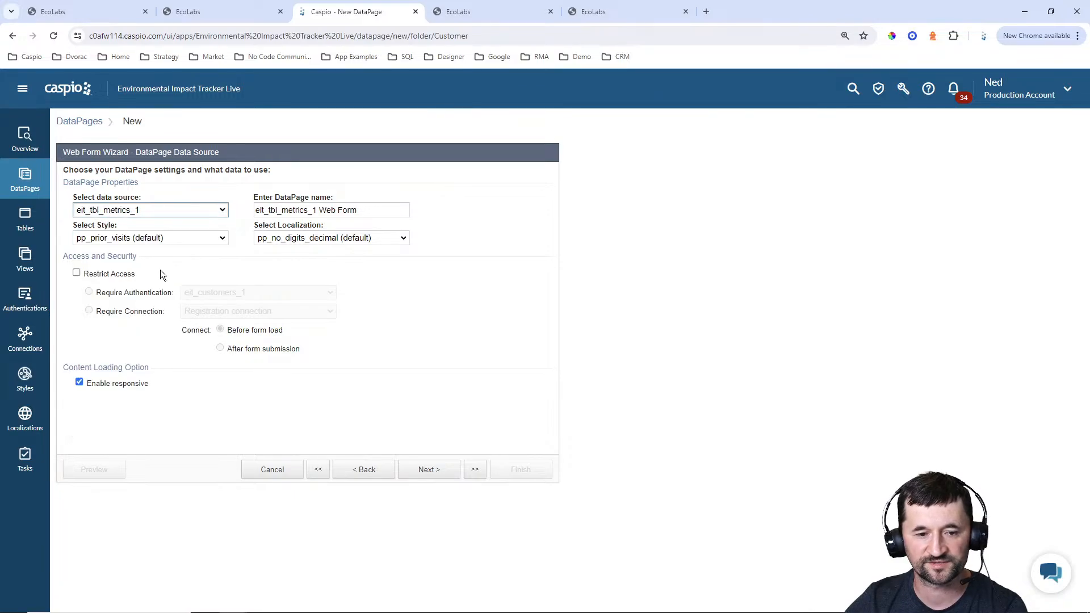
{"action": "key", "text": "Tab"}
{"action": "type", "text": "Add Metric"}
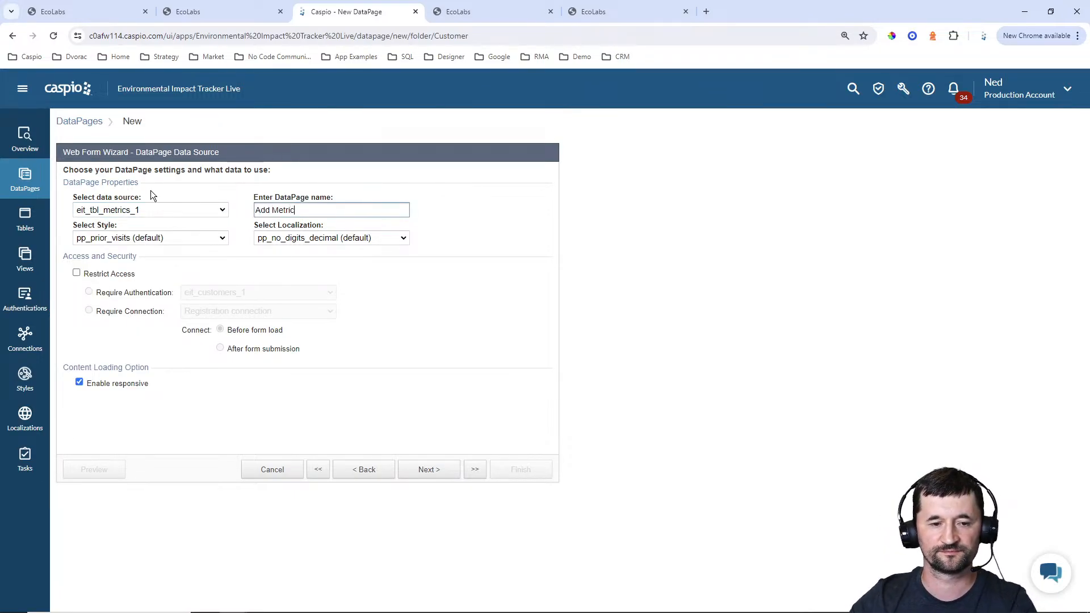
Set the Add Metric form's style to Blue and its localization to English
{"action": "left_click", "coordinate": [150, 237]}
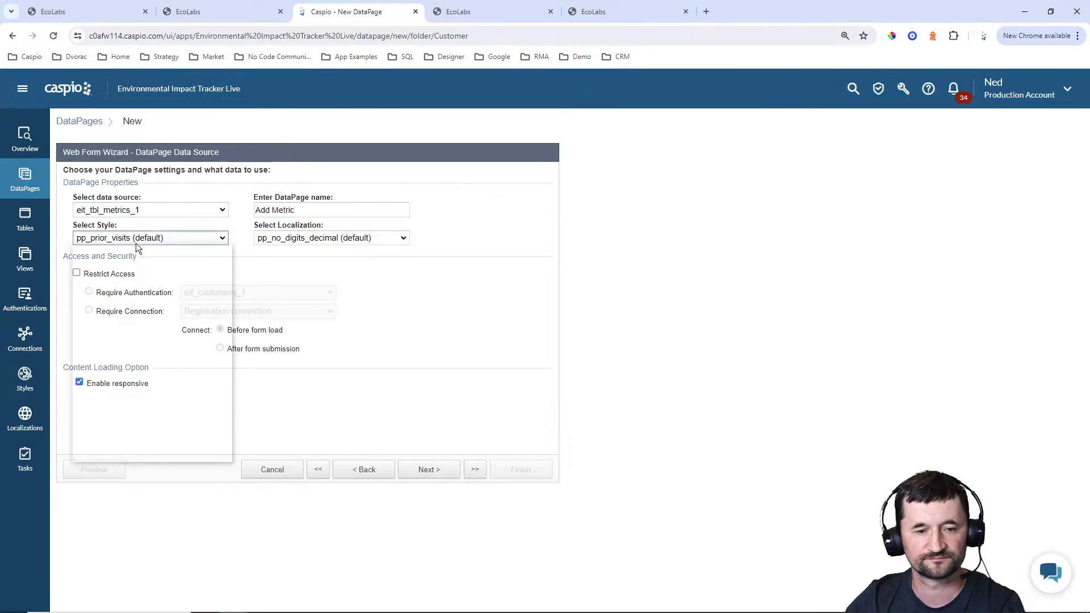
{"action": "scroll", "coordinate": [96, 279], "scroll_direction": "up", "scroll_amount": 10}
{"action": "left_click", "coordinate": [96, 261]}
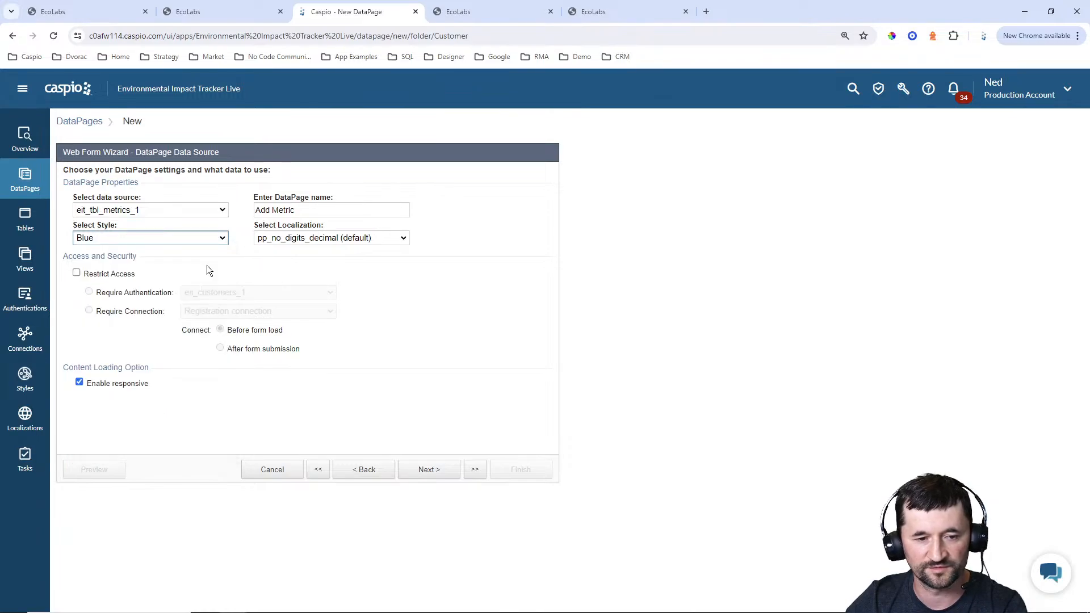
{"action": "left_click", "coordinate": [361, 238]}
{"action": "scroll", "coordinate": [292, 318], "scroll_direction": "up", "scroll_amount": 10}
{"action": "left_click", "coordinate": [290, 282]}
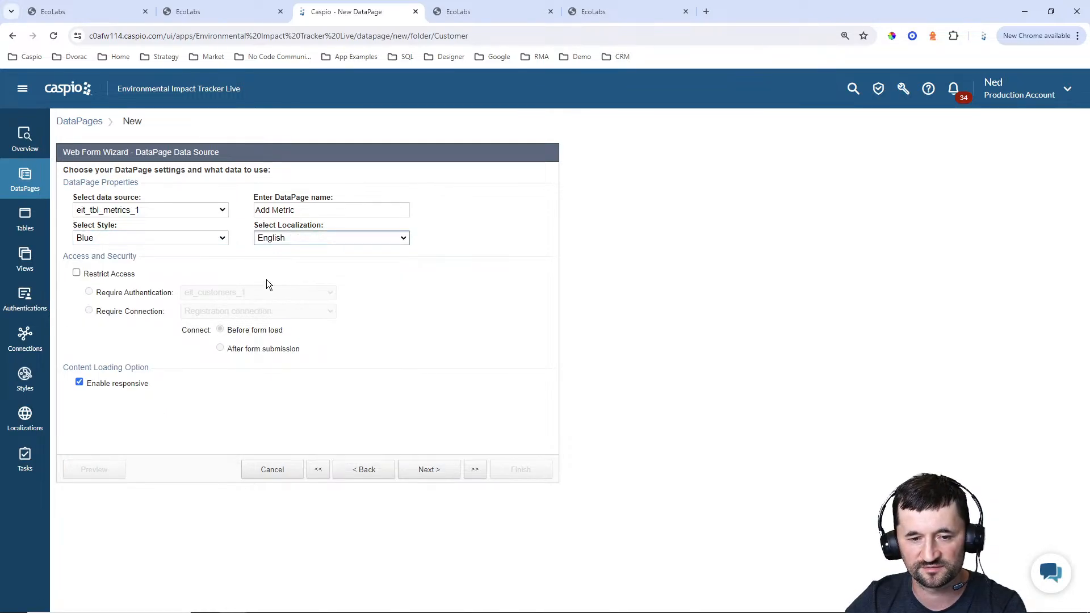
Restrict access to the Add Metric form and include Activity_ID, Metric_Type, Value and Unit as its fields
{"action": "left_click", "coordinate": [76, 273]}
{"action": "left_click", "coordinate": [429, 470]}
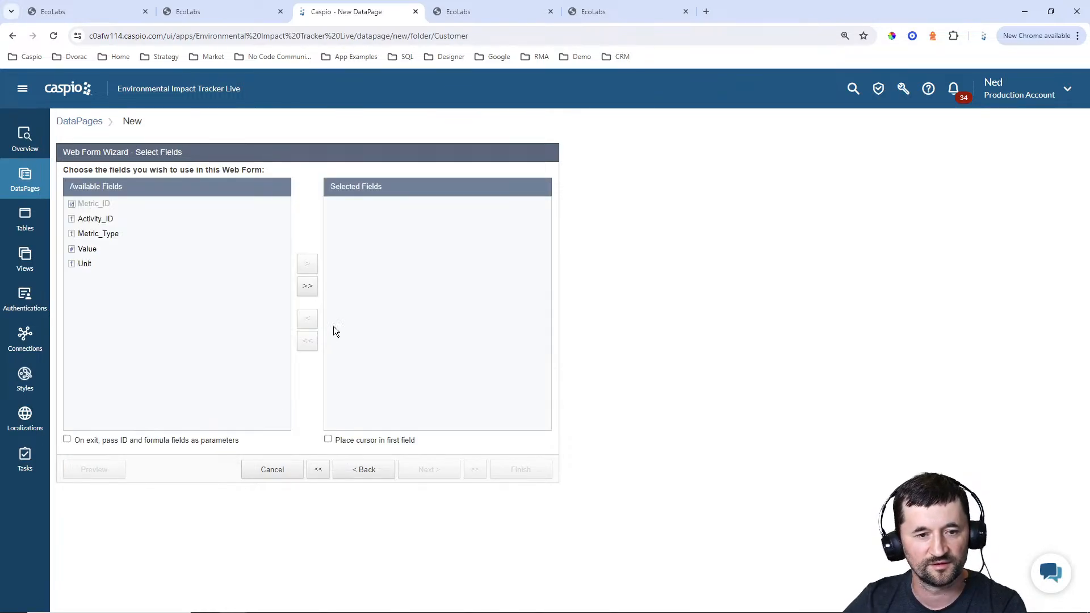
{"action": "left_click", "coordinate": [307, 286]}
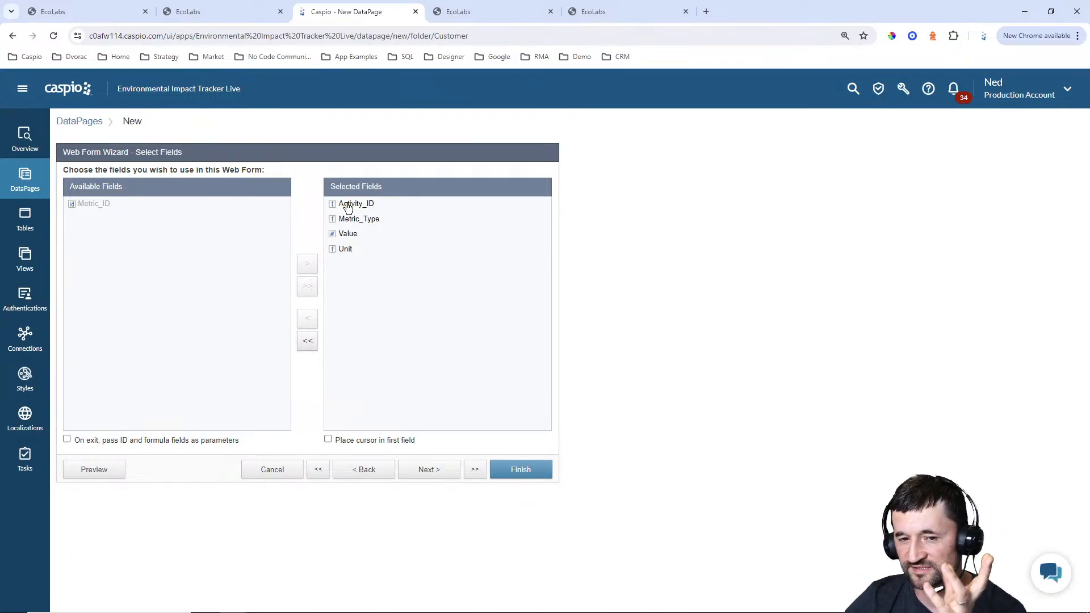
{"action": "left_click", "coordinate": [596, 13]}
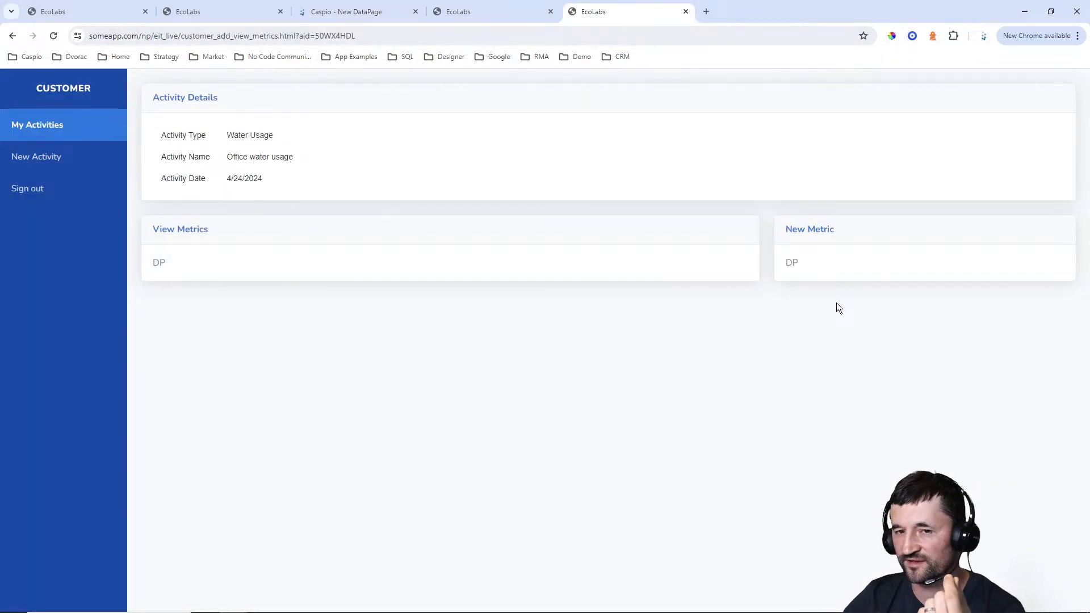
{"action": "left_click", "coordinate": [363, 11]}
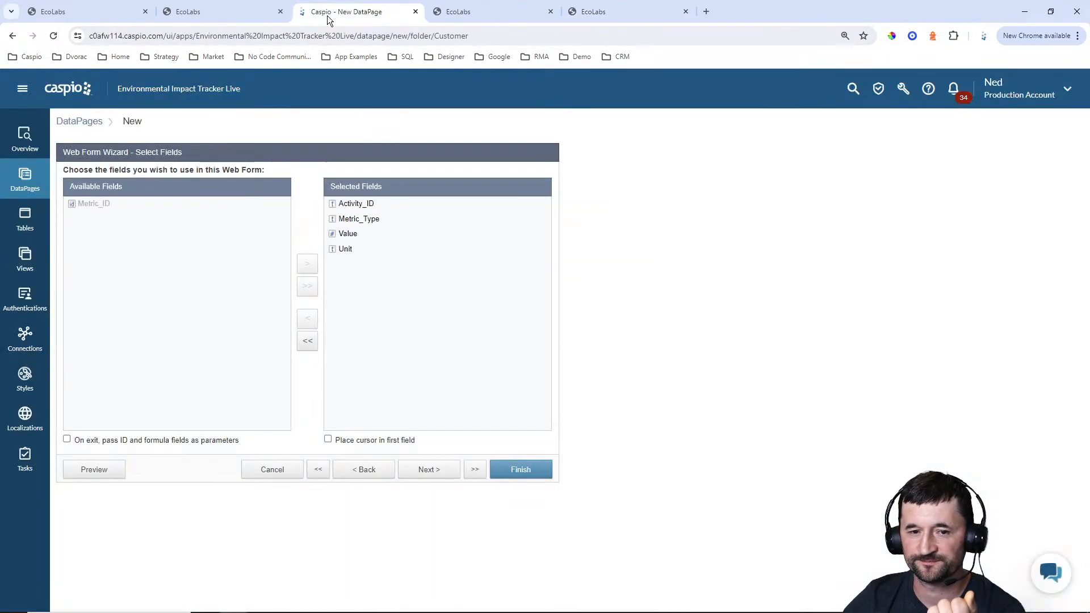
{"action": "left_click", "coordinate": [432, 469]}
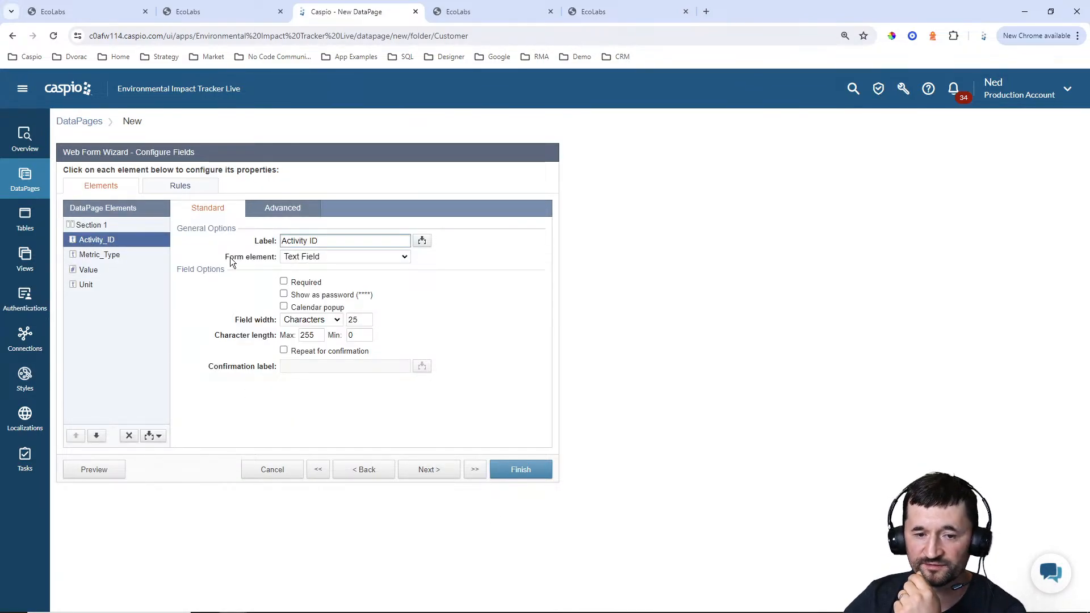
{"action": "left_click", "coordinate": [320, 257]}
{"action": "left_click", "coordinate": [316, 340]}
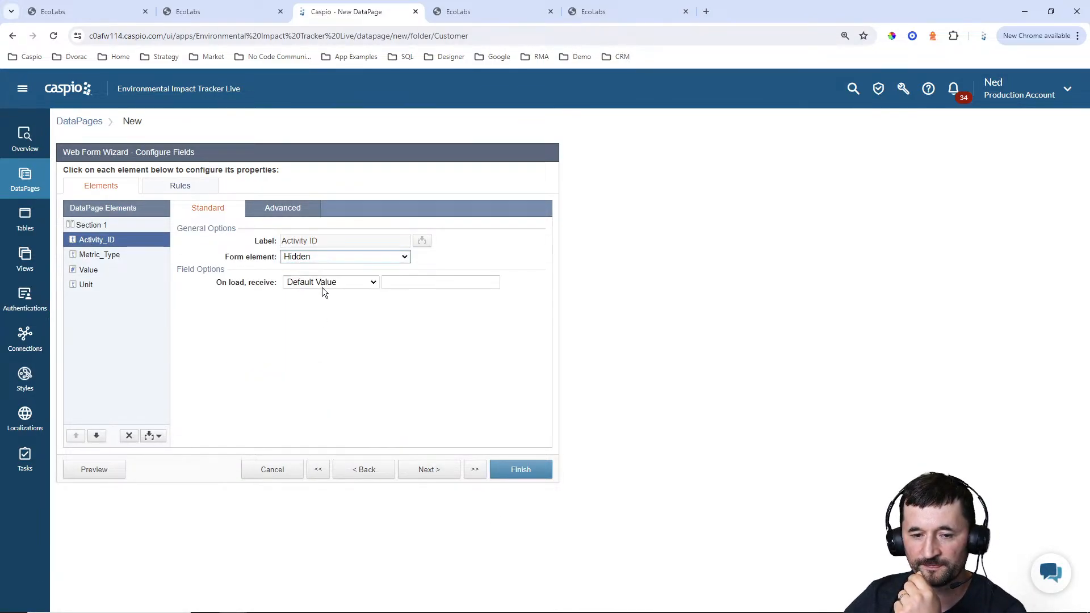
{"action": "left_click", "coordinate": [323, 283]}
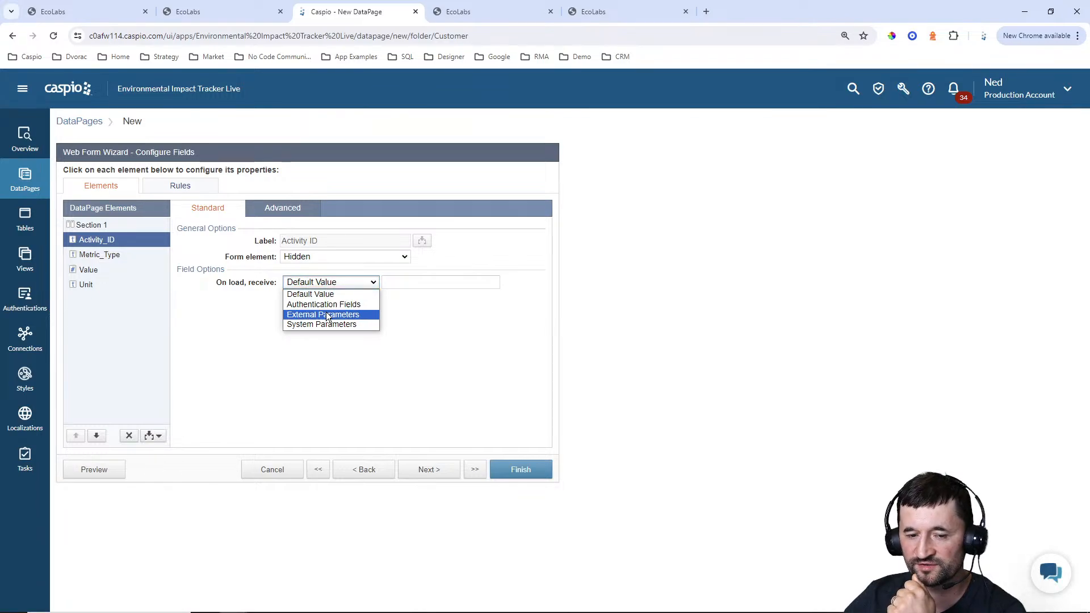
{"action": "left_click", "coordinate": [325, 315]}
{"action": "left_click_drag", "start_coordinate": [394, 282], "coordinate": [433, 282]}
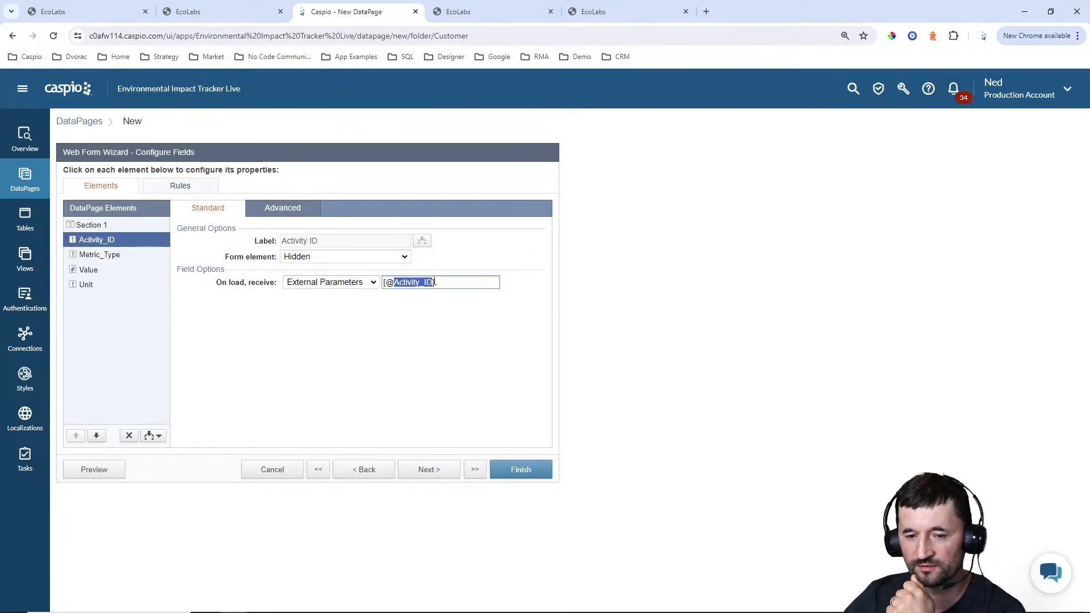
{"action": "type", "text": "aid"}
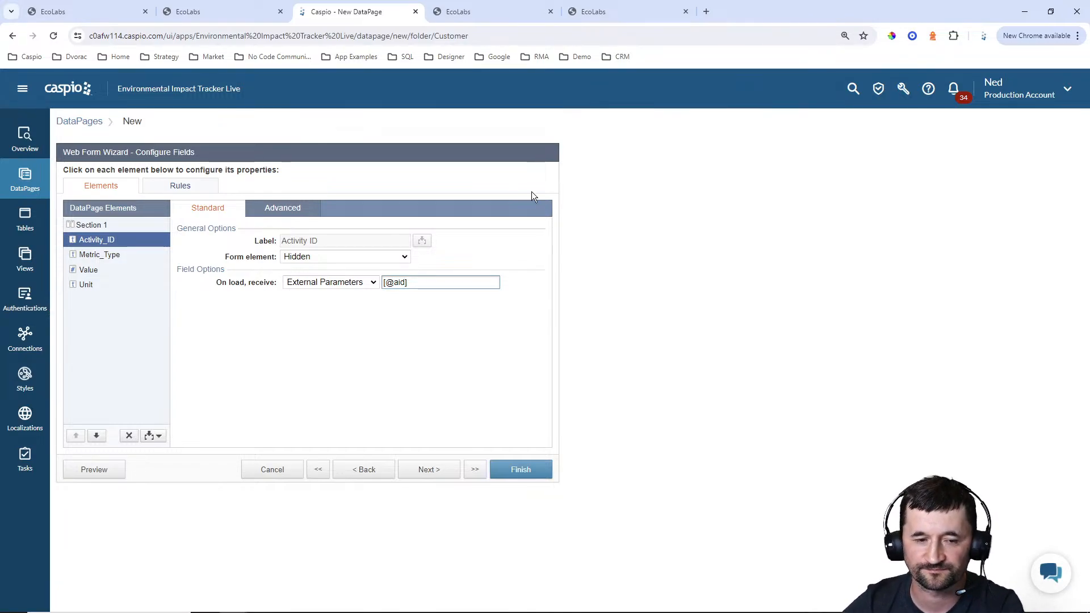
Make the Metric_Type, Value and Unit fields required in the form
{"action": "left_click", "coordinate": [109, 262]}
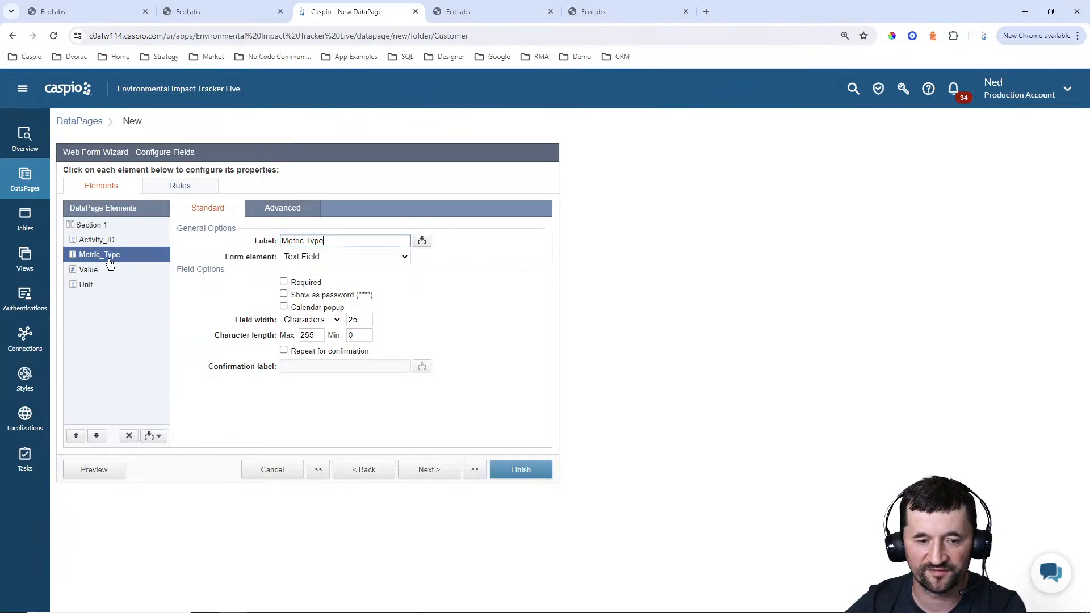
{"action": "left_click", "coordinate": [305, 282]}
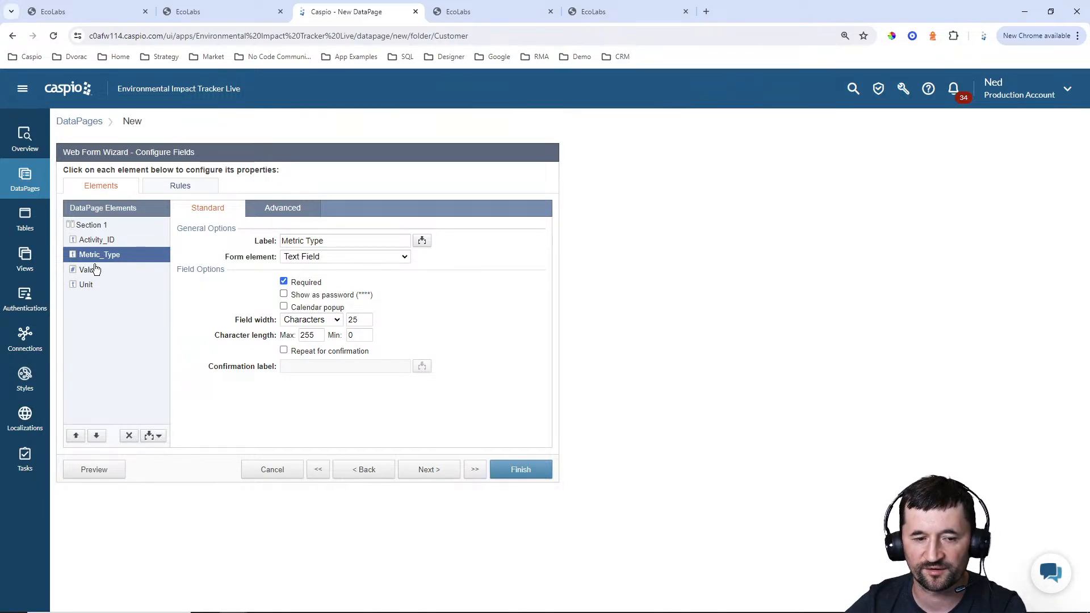
{"action": "left_click", "coordinate": [96, 269]}
{"action": "left_click", "coordinate": [307, 282]}
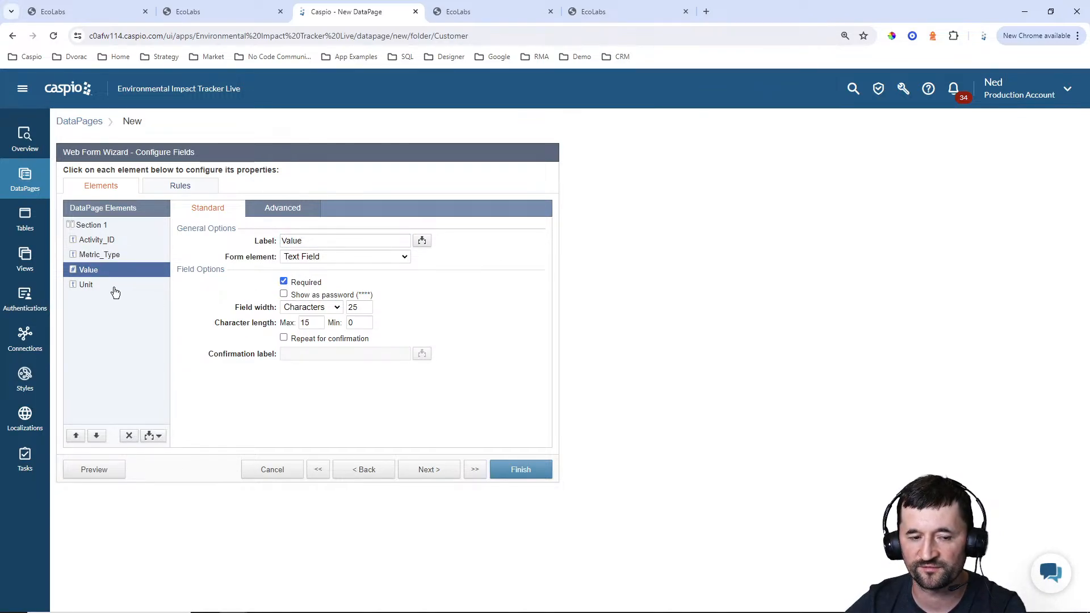
{"action": "left_click", "coordinate": [115, 288]}
{"action": "left_click", "coordinate": [305, 284]}
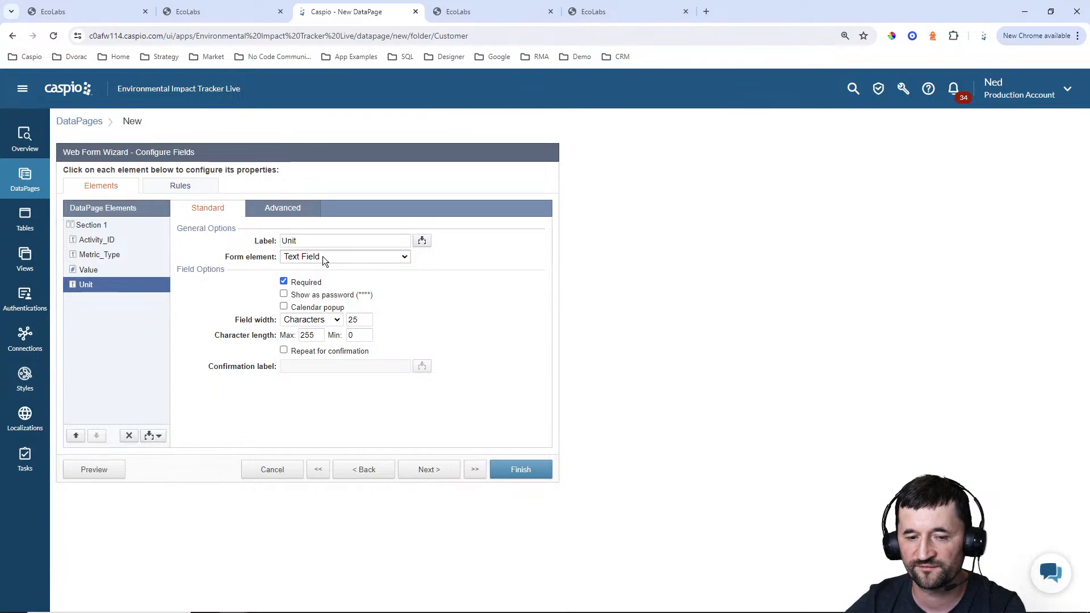
Make Unit a dropdown sourced from both custom values and a lookup, adding the custom option Select unit with an empty value
{"action": "left_click", "coordinate": [324, 257]}
{"action": "left_click", "coordinate": [316, 318]}
{"action": "left_click", "coordinate": [318, 310]}
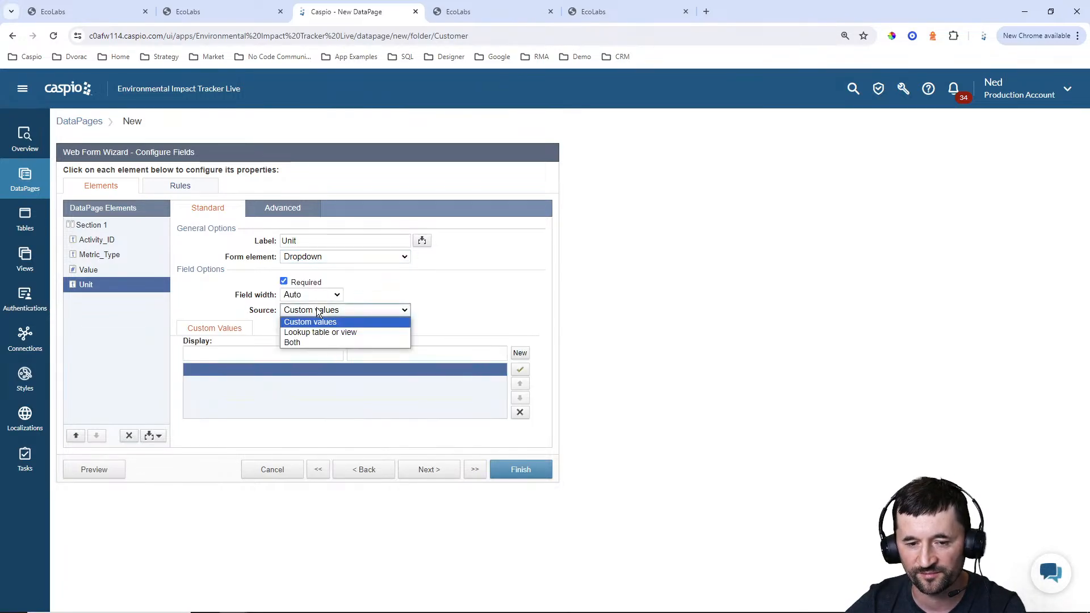
{"action": "left_click", "coordinate": [316, 343]}
{"action": "type", "text": "S"}
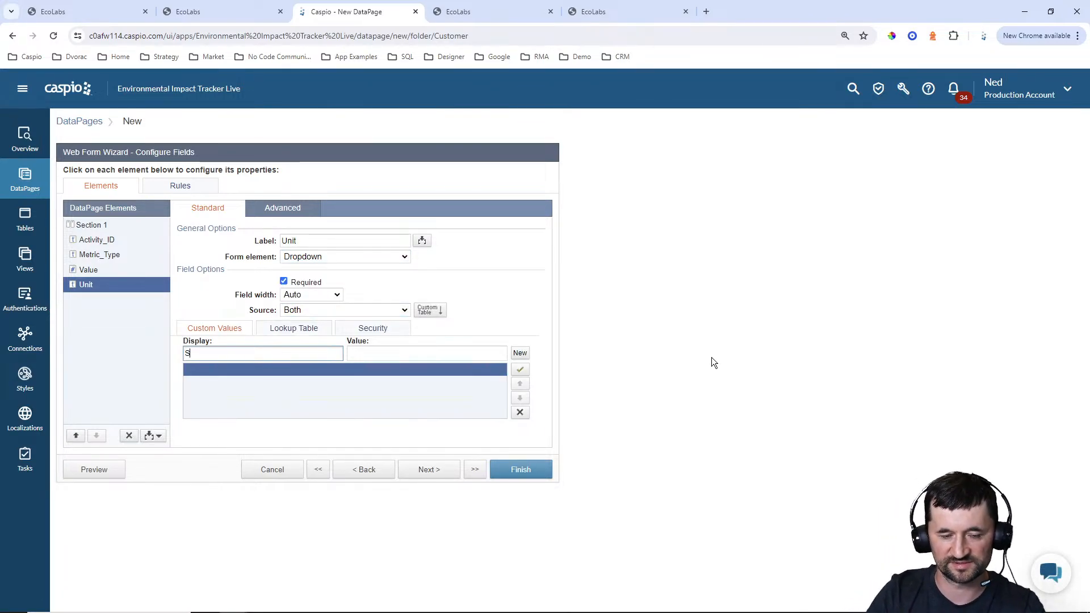
{"action": "type", "text": "elect unit"}
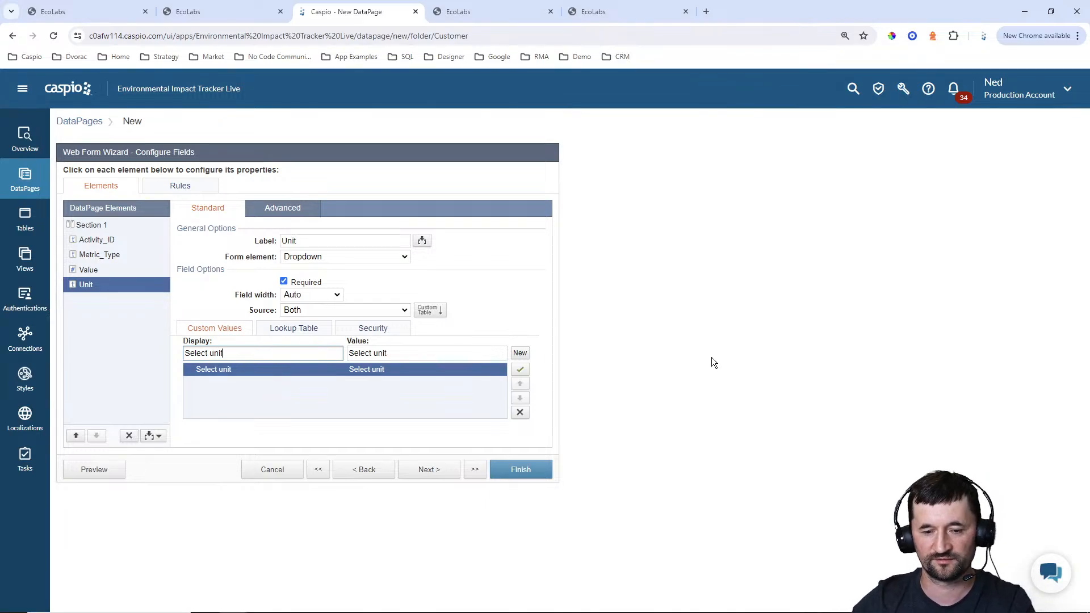
{"action": "left_click_drag", "start_coordinate": [389, 353], "coordinate": [316, 355]}
{"action": "key", "text": "BackSpace"}
Set the Unit dropdown's lookup table to eit_tbl_units_lookup_1
{"action": "left_click", "coordinate": [304, 331]}
{"action": "left_click", "coordinate": [320, 347]}
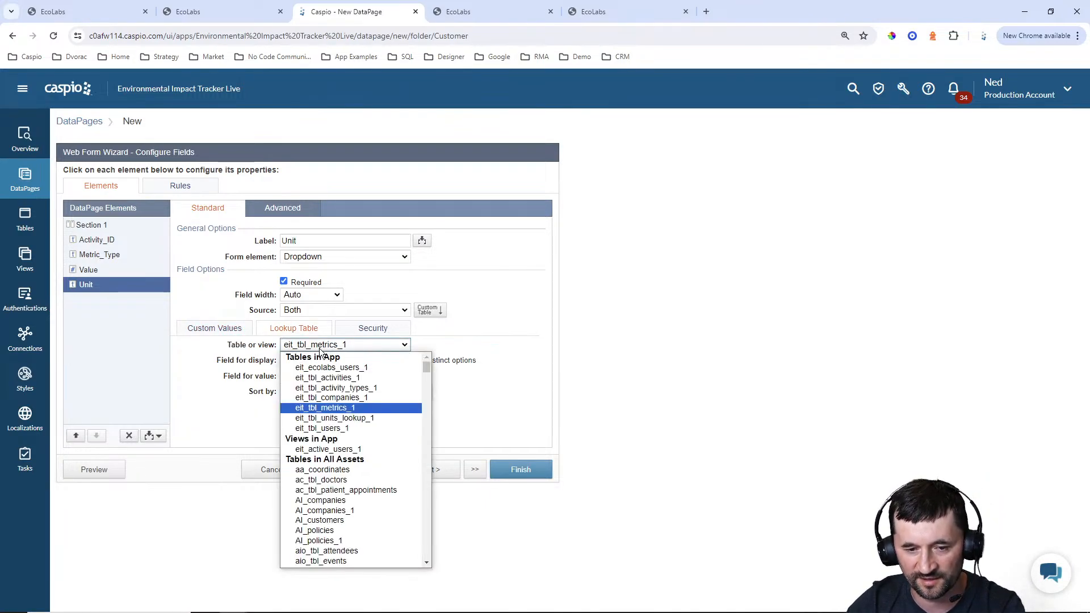
{"action": "left_click", "coordinate": [334, 417]}
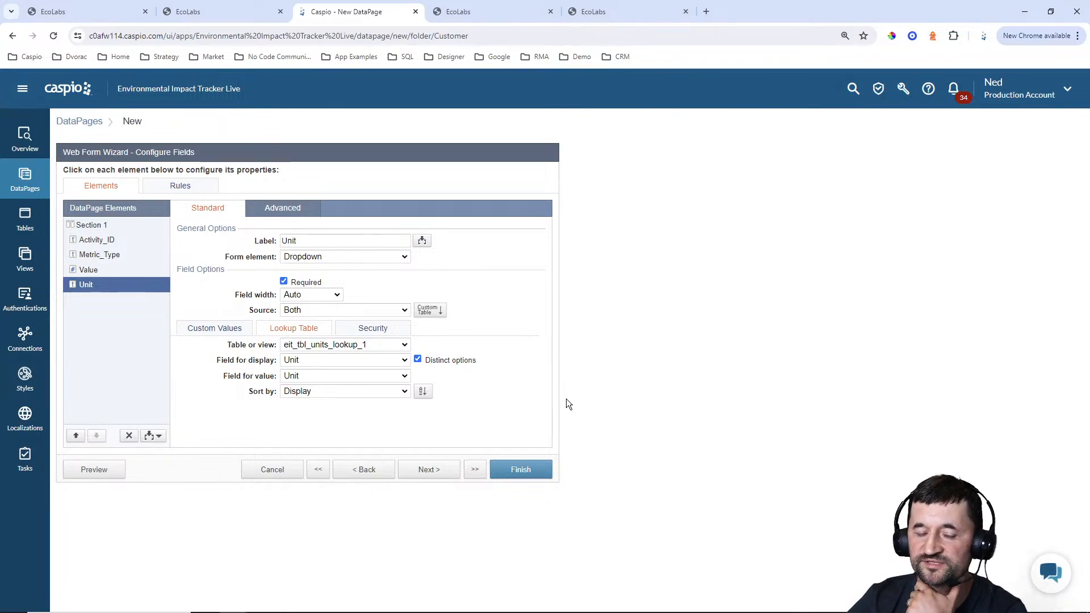
Set the destination after record submit to Same form and finish the Add Metric form
{"action": "left_click", "coordinate": [438, 472]}
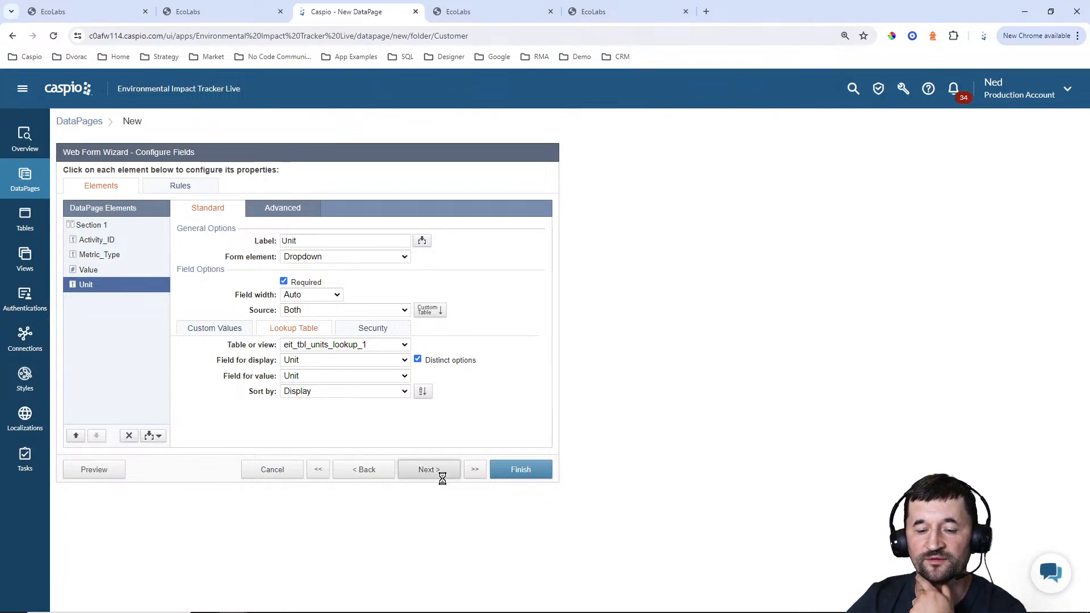
{"action": "left_click", "coordinate": [246, 223]}
{"action": "left_click", "coordinate": [241, 236]}
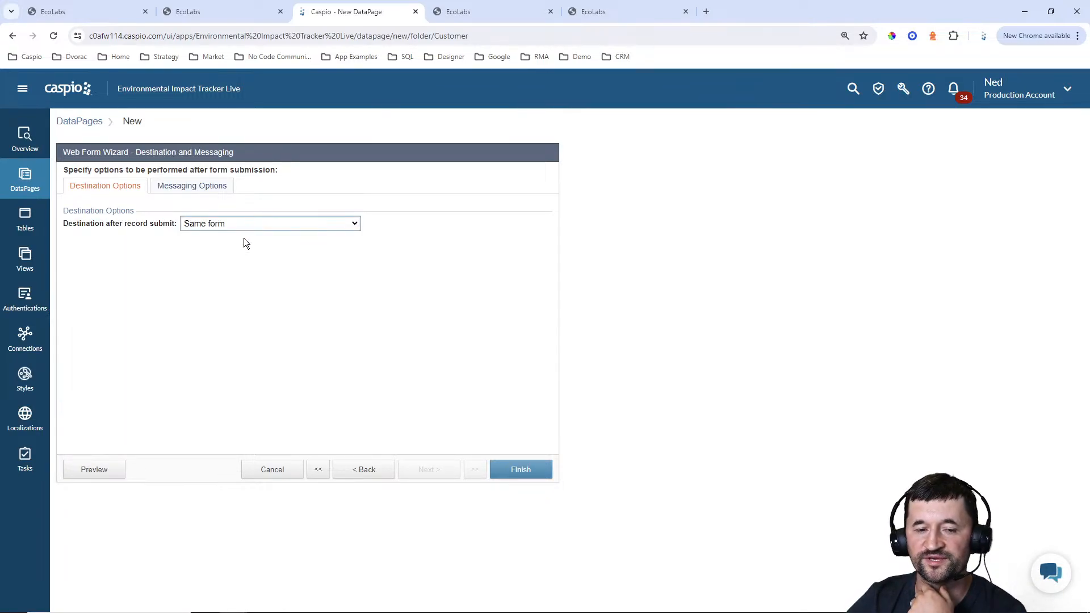
{"action": "left_click", "coordinate": [592, 14]}
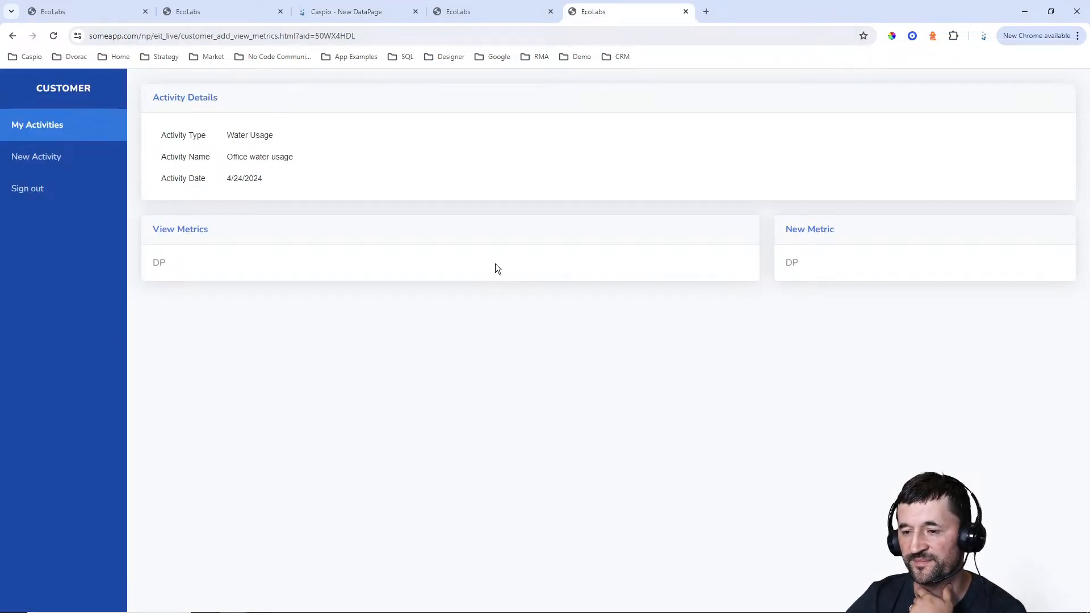
{"action": "left_click", "coordinate": [363, 13]}
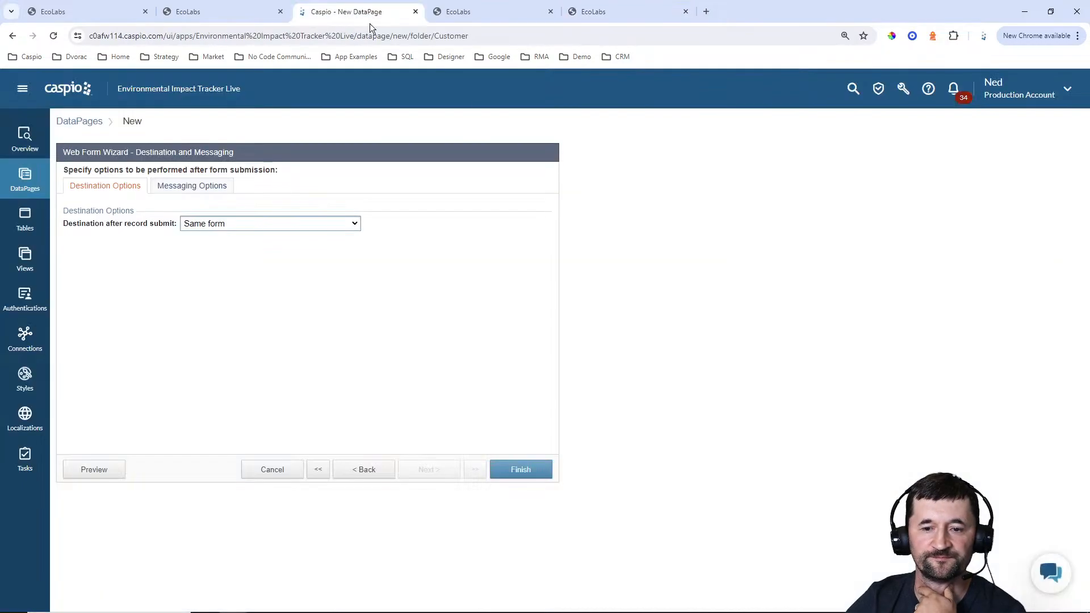
{"action": "left_click", "coordinate": [534, 478]}
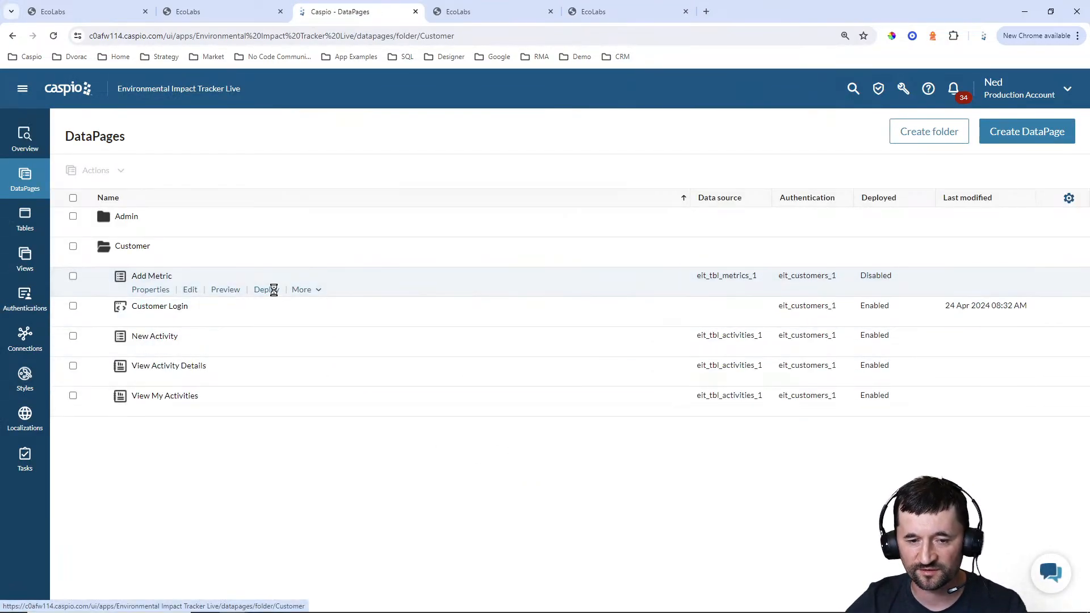
Enable deployment of the Add Metric DataPage and copy its embed code
{"action": "left_click", "coordinate": [266, 290]}
{"action": "left_click", "coordinate": [483, 209]}
{"action": "triple_click", "coordinate": [482, 332]}
{"action": "key", "text": "ctrl+c"}
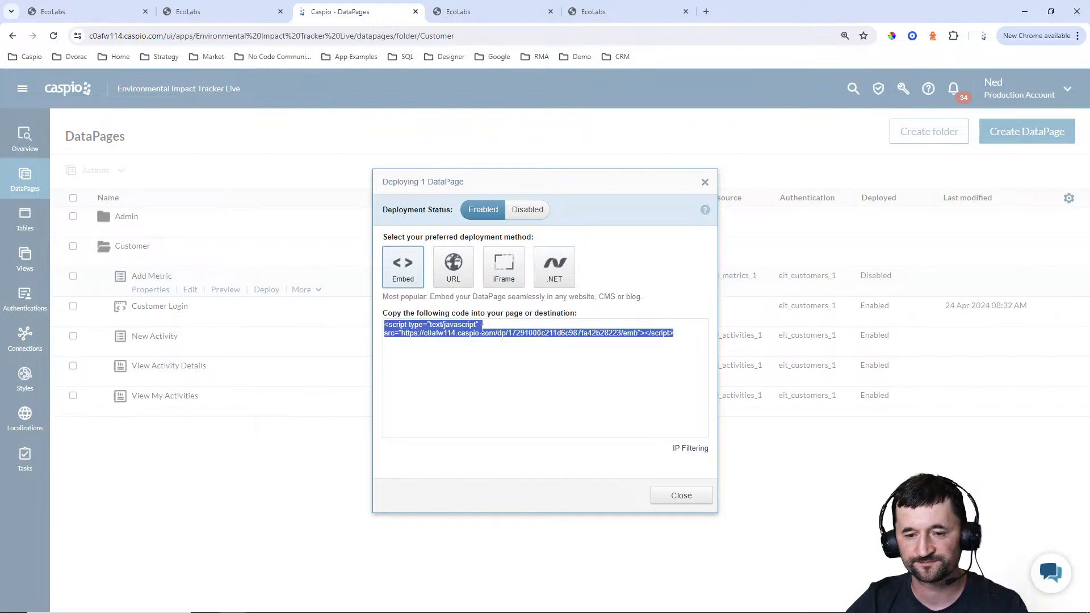
{"action": "left_click", "coordinate": [670, 497]}
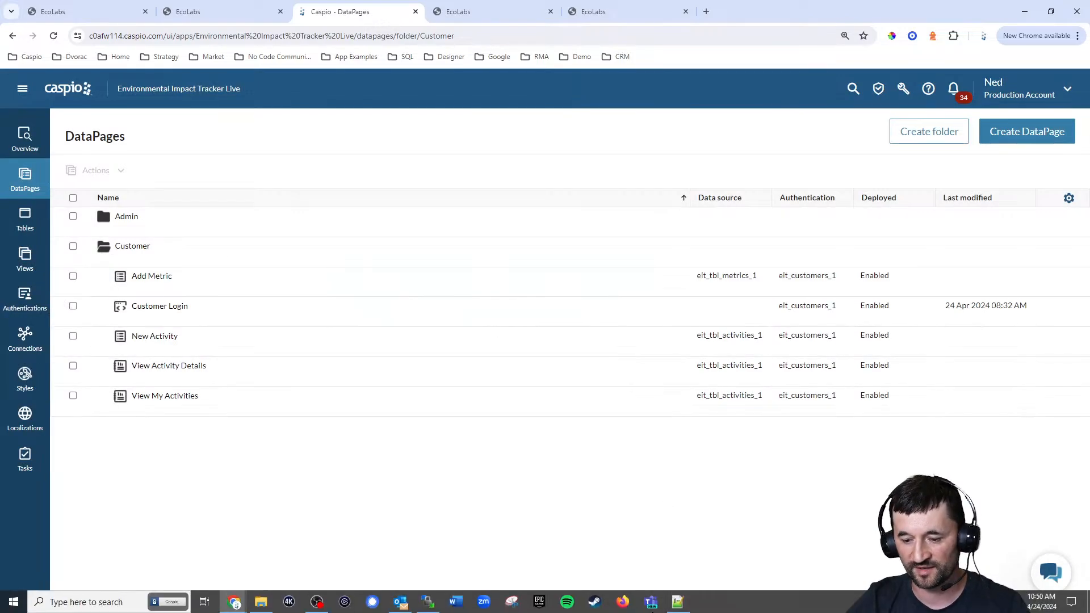
In Notepad++, replace the DP placeholder in the New Metric card of customer_add_view_metrics.html with the copied embed code
{"action": "left_click", "coordinate": [679, 603]}
{"action": "scroll", "coordinate": [344, 353], "scroll_direction": "down", "scroll_amount": 4}
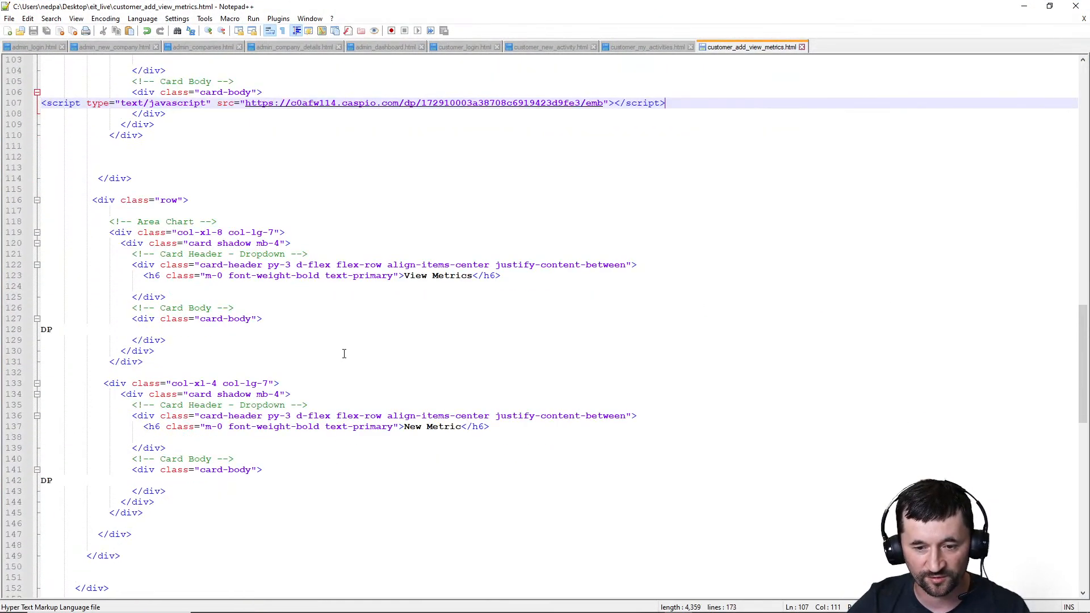
{"action": "double_click", "coordinate": [47, 480]}
{"action": "key", "text": "ctrl+v"}
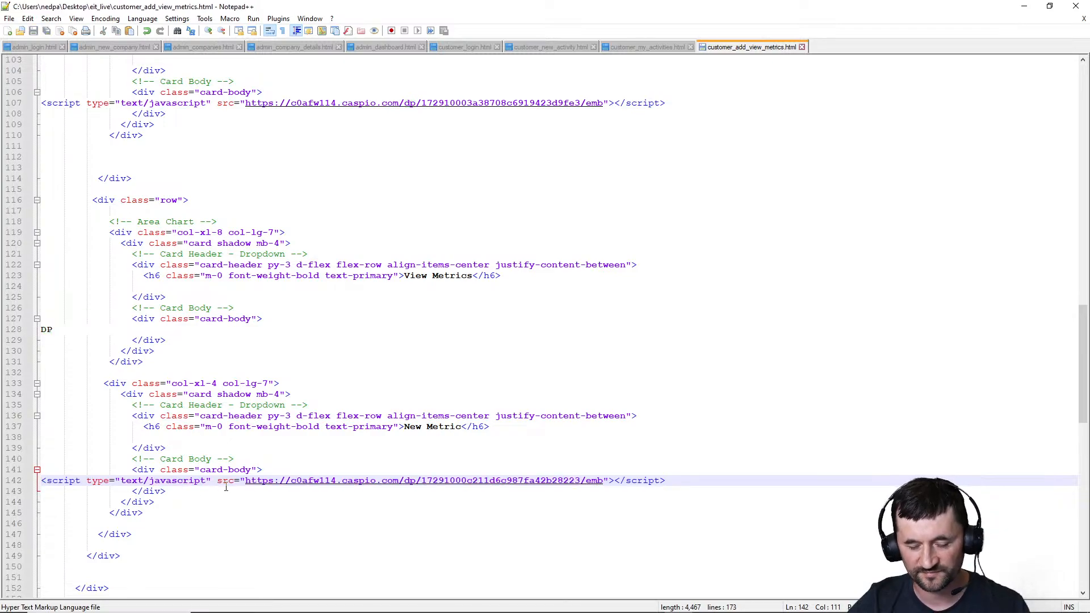
Upload customer_add_view_metrics.html to the server's eit_live folder with WinSCP and reload the live metrics page in the browser
{"action": "left_click", "coordinate": [430, 605]}
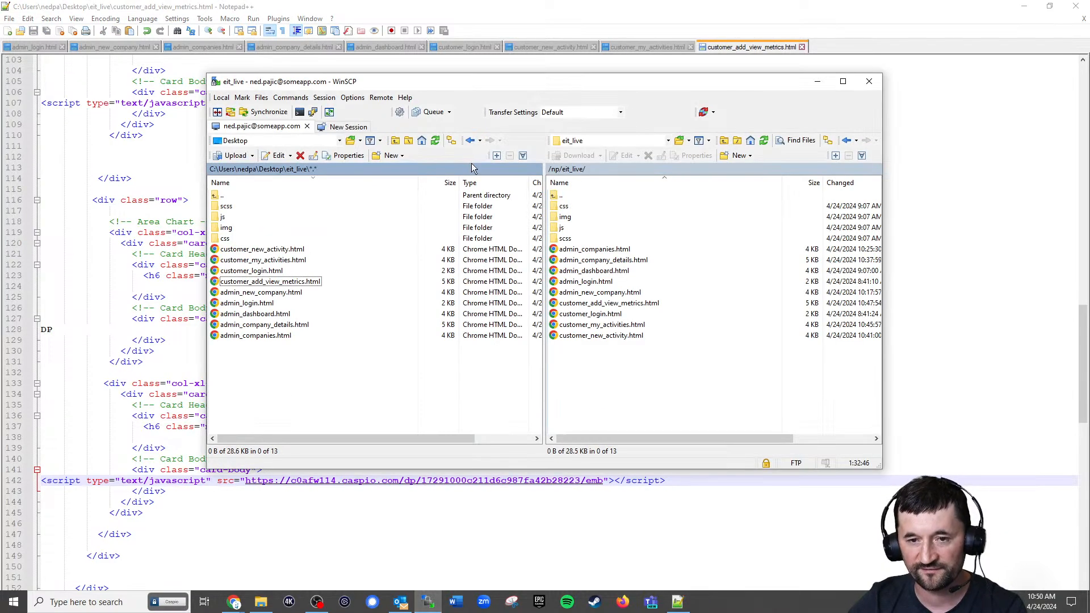
{"action": "left_click_drag", "start_coordinate": [301, 282], "coordinate": [657, 394]}
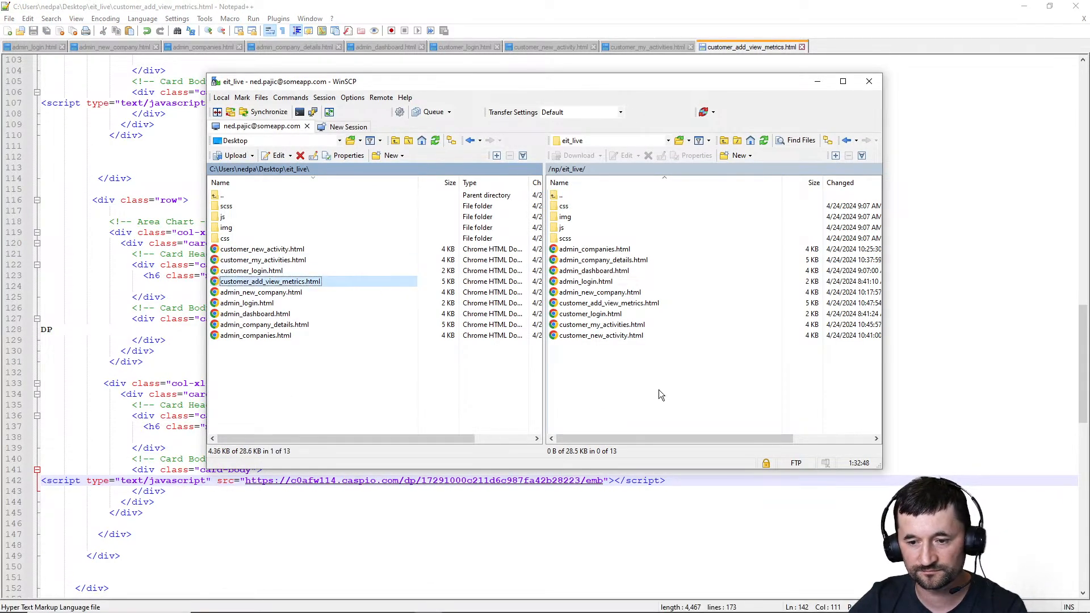
{"action": "left_click", "coordinate": [1034, 6]}
{"action": "left_click", "coordinate": [612, 16]}
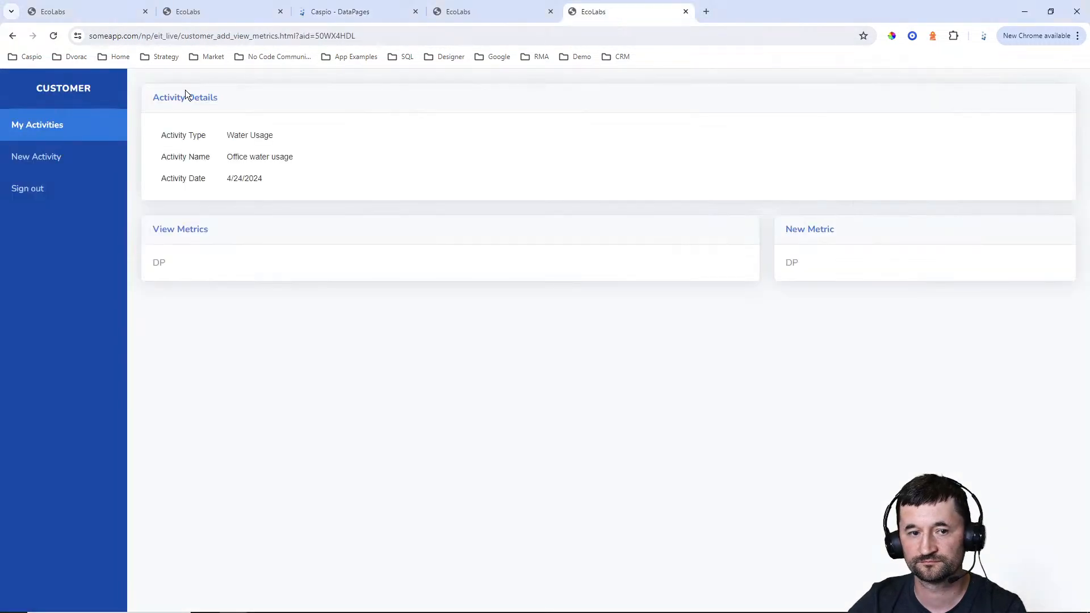
{"action": "left_click", "coordinate": [52, 36]}
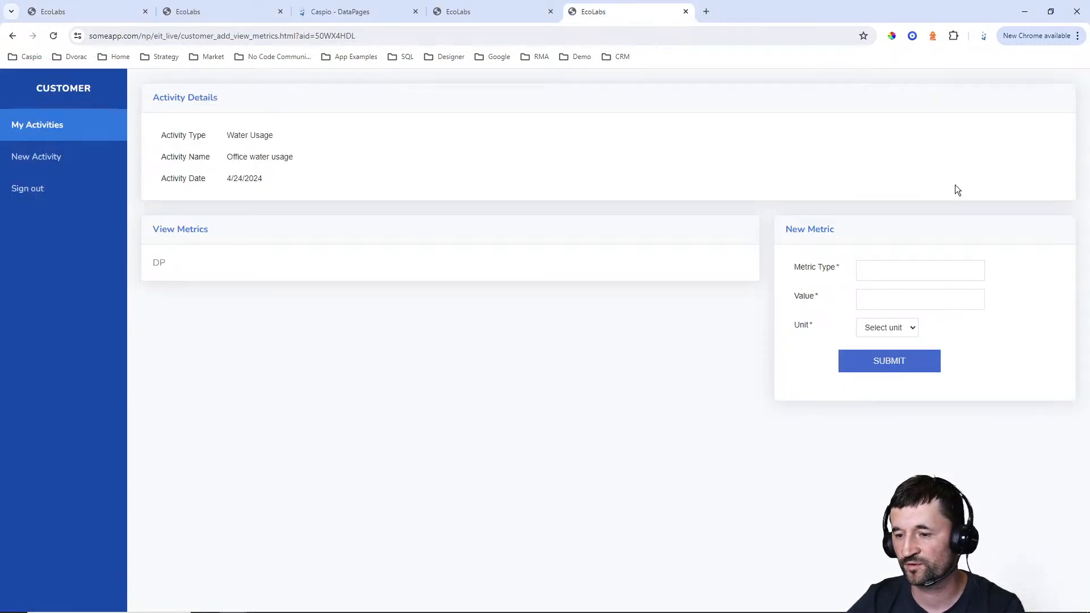
Check the New Metric form's fields and the options of its Unit dropdown
{"action": "left_click", "coordinate": [886, 275]}
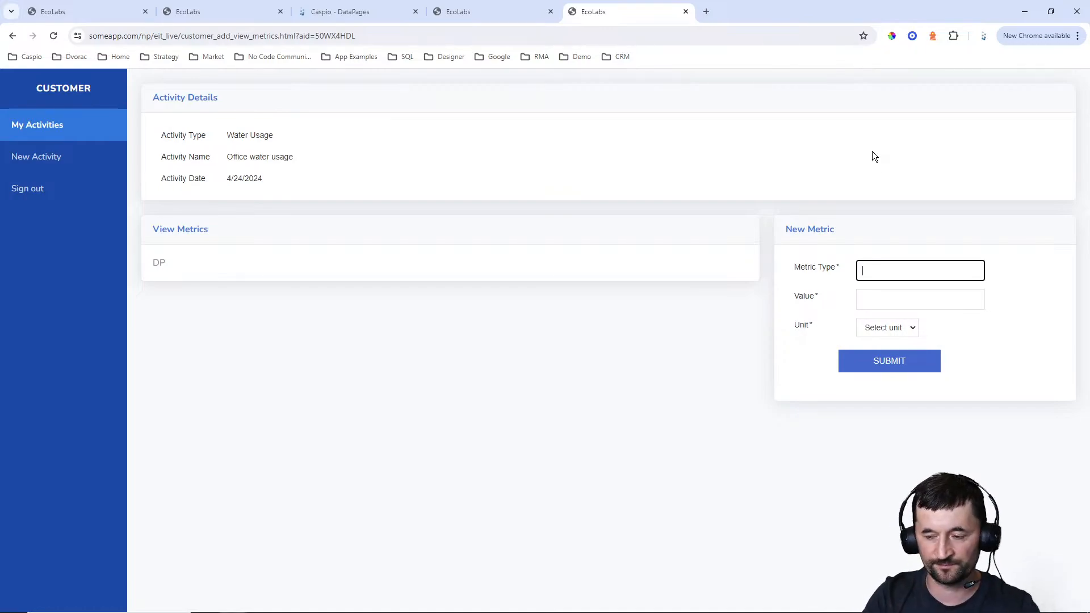
{"action": "left_click", "coordinate": [886, 329]}
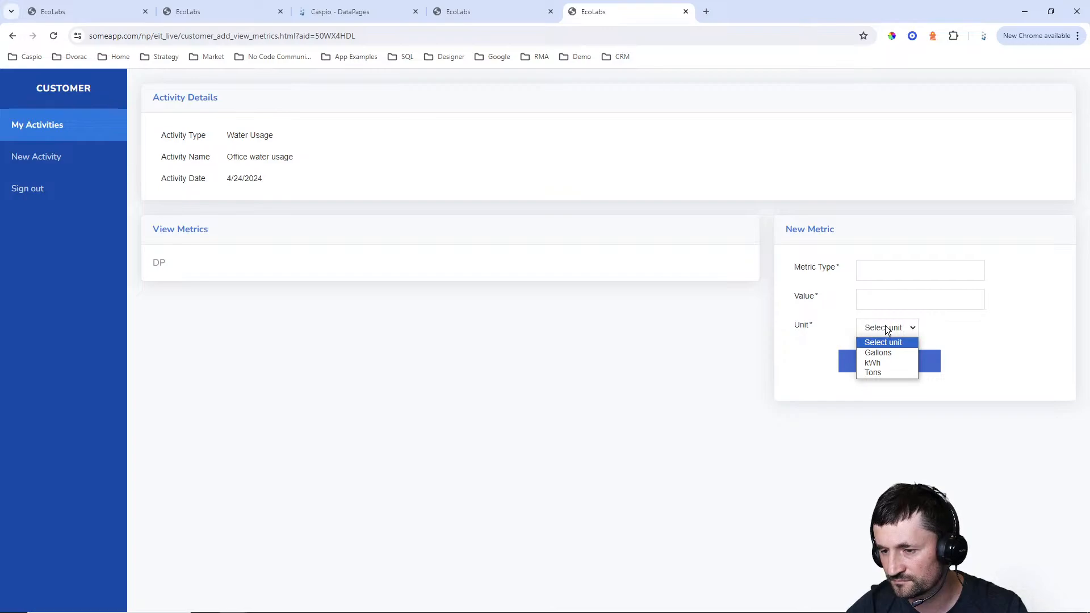
{"action": "left_click", "coordinate": [884, 274]}
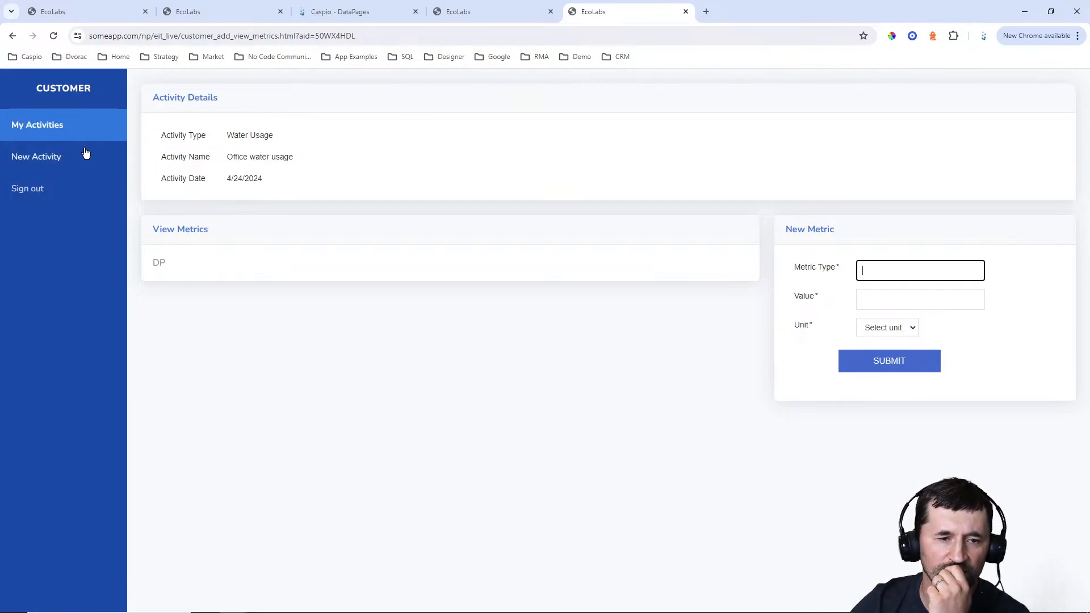
Open the metrics page of the activity Delivering kitchen appliances to Florida and compare it with the finished example app
{"action": "left_click", "coordinate": [45, 127]}
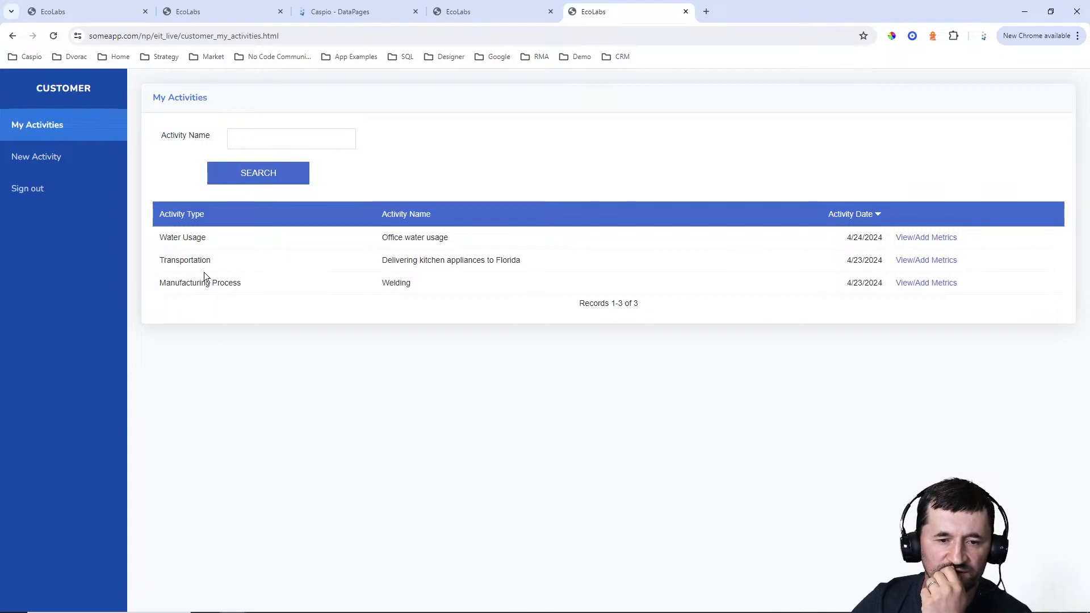
{"action": "left_click", "coordinate": [902, 260]}
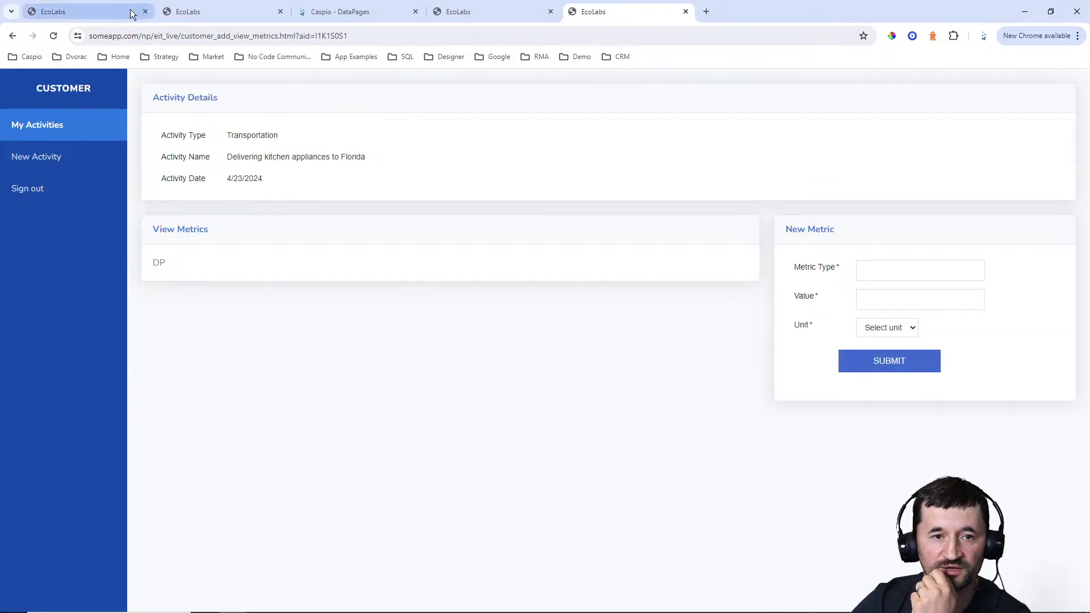
{"action": "left_click", "coordinate": [181, 11]}
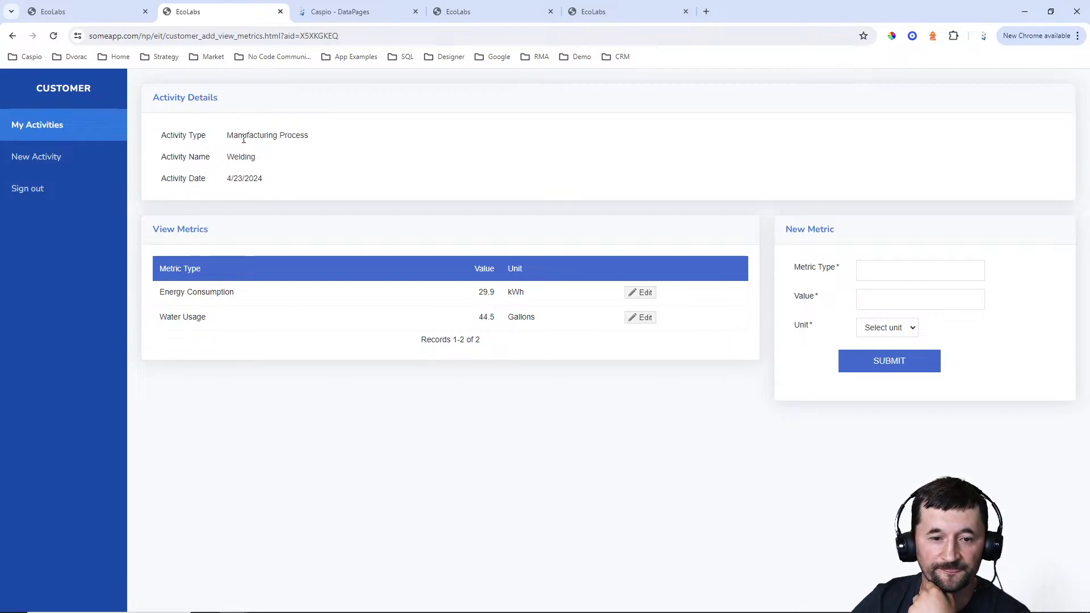
{"action": "left_click", "coordinate": [632, 7]}
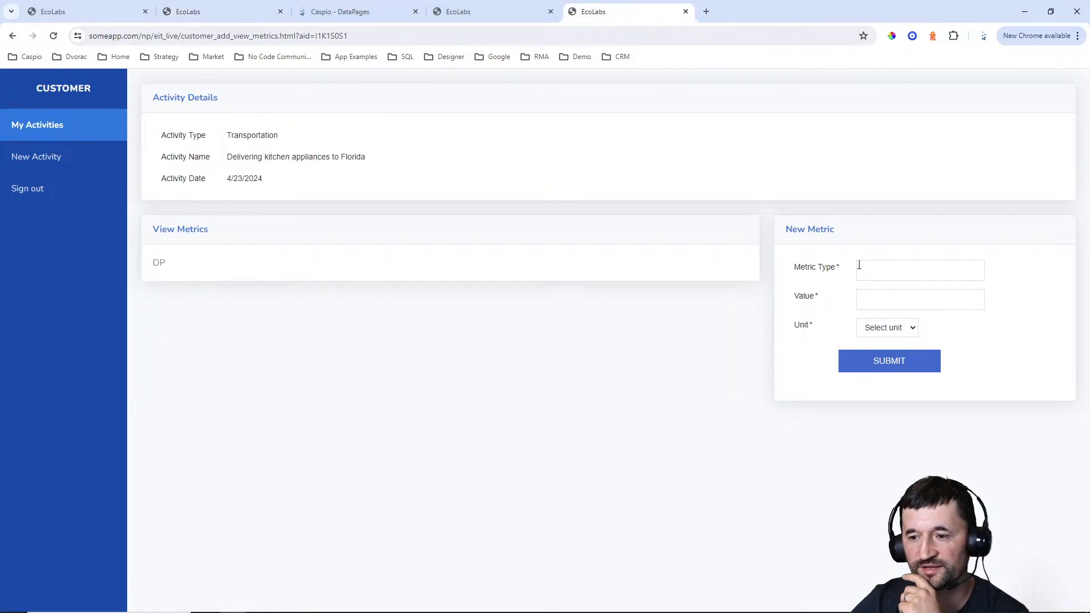
Enter "Used water to measure something" as the new metric's Metric Type
{"action": "left_click", "coordinate": [880, 275]}
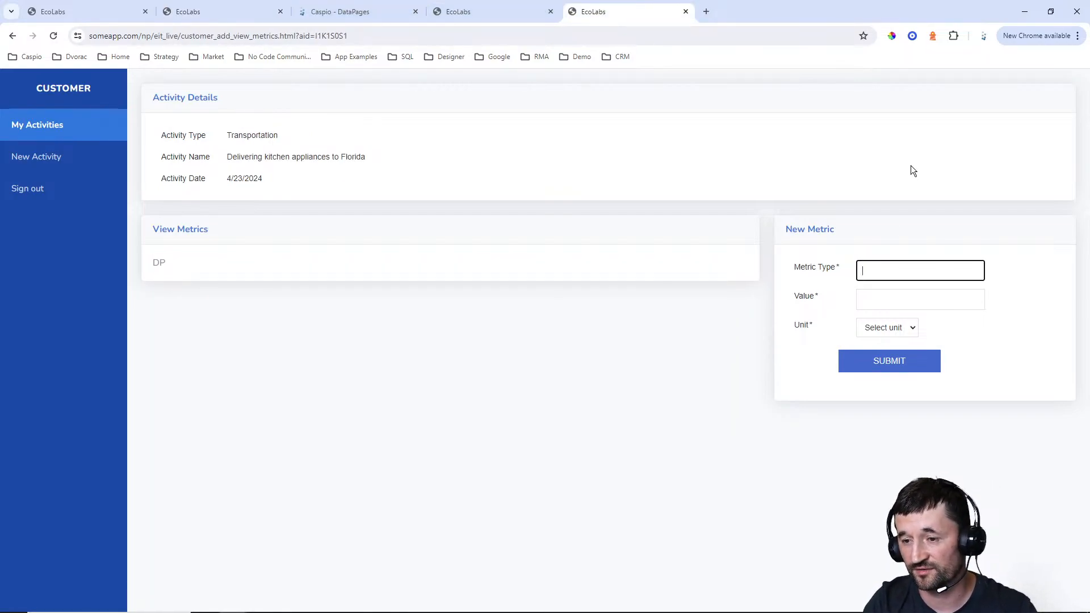
{"action": "type", "text": "User"}
{"action": "key", "text": "BackSpace"}
{"action": "key", "text": "BackSpace"}
{"action": "type", "text": "d "}
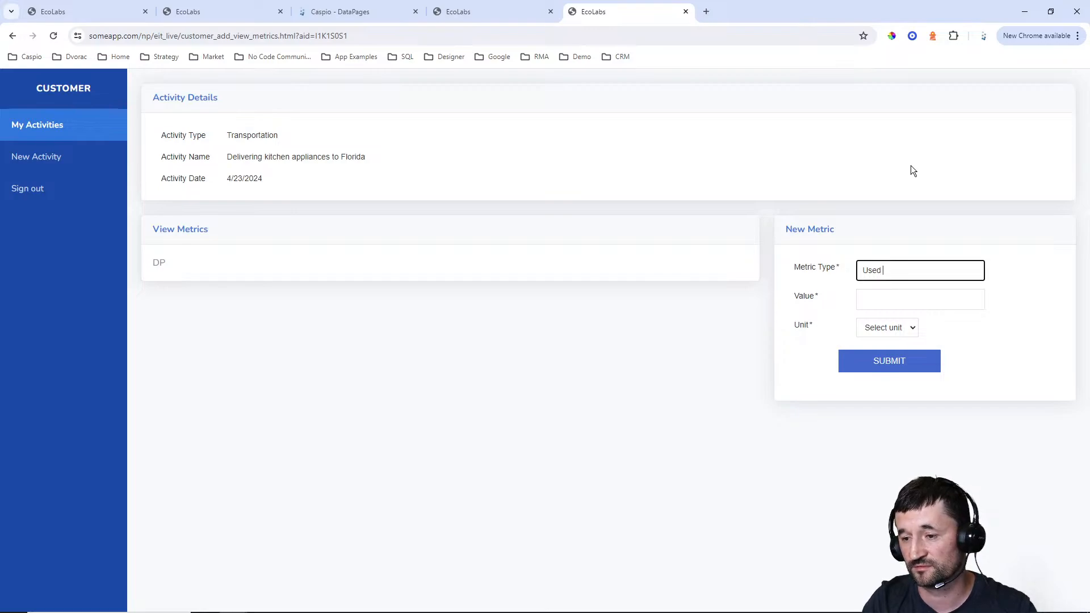
{"action": "type", "text": "water to cal"}
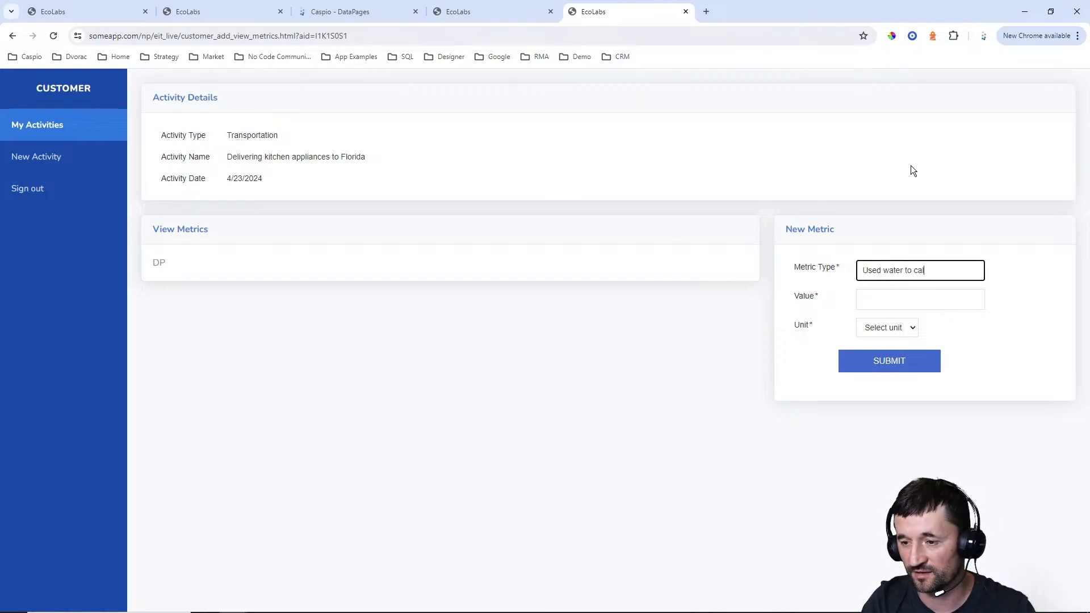
{"action": "key", "text": "BackSpace"}
{"action": "key", "text": "BackSpace"}
{"action": "key", "text": "BackSpace"}
{"action": "type", "text": "meature"}
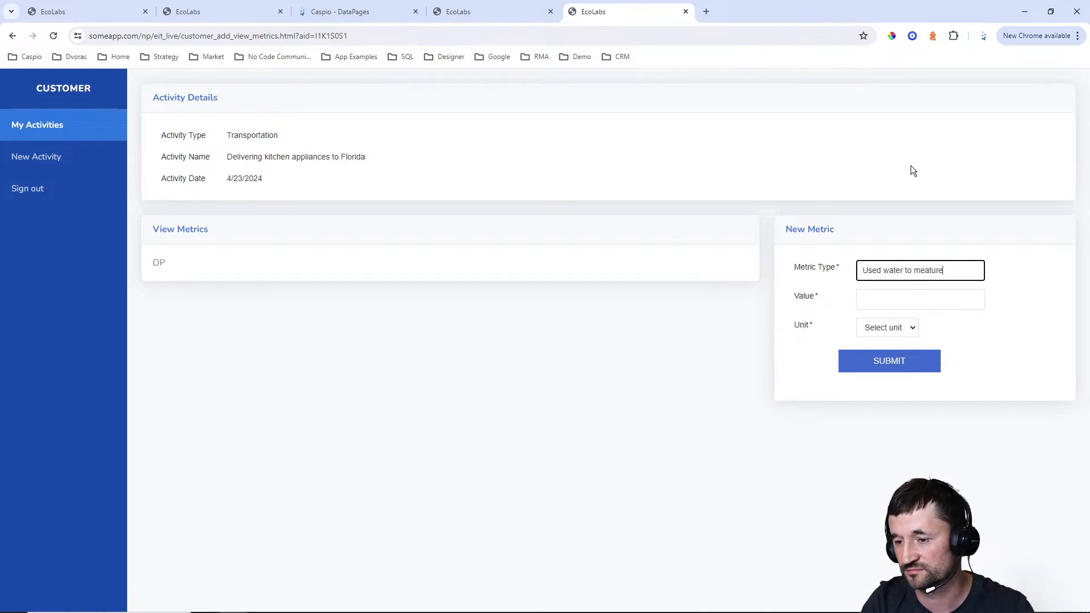
{"action": "key", "text": "BackSpace"}
{"action": "key", "text": "BackSpace"}
{"action": "key", "text": "BackSpace"}
{"action": "key", "text": "BackSpace"}
{"action": "type", "text": "sure something"}
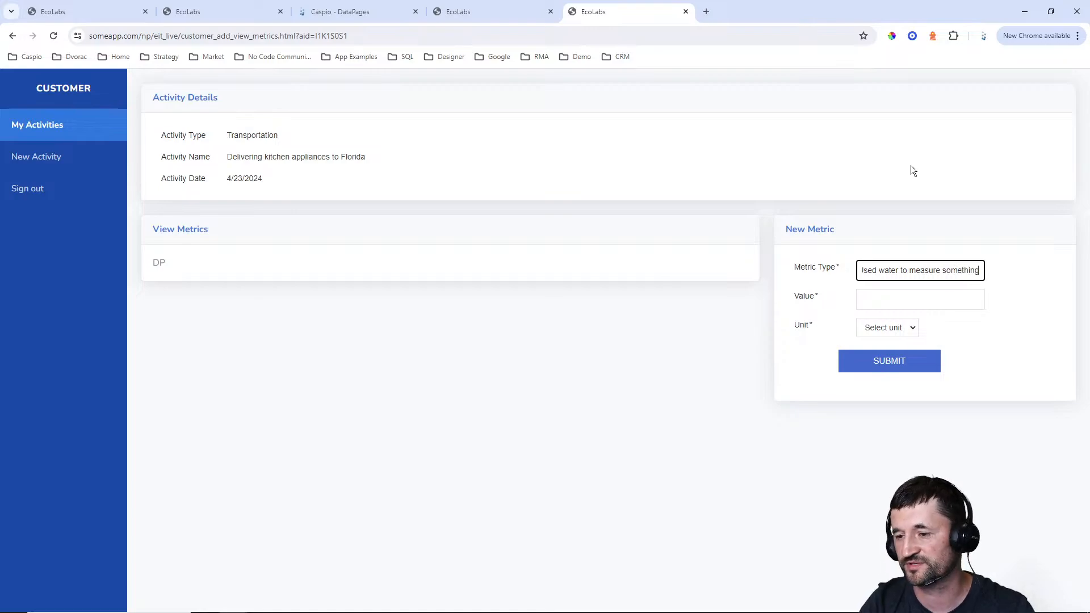
Set the new metric's Value to 50 and Unit to Gallons, and submit the form
{"action": "left_click", "coordinate": [907, 297]}
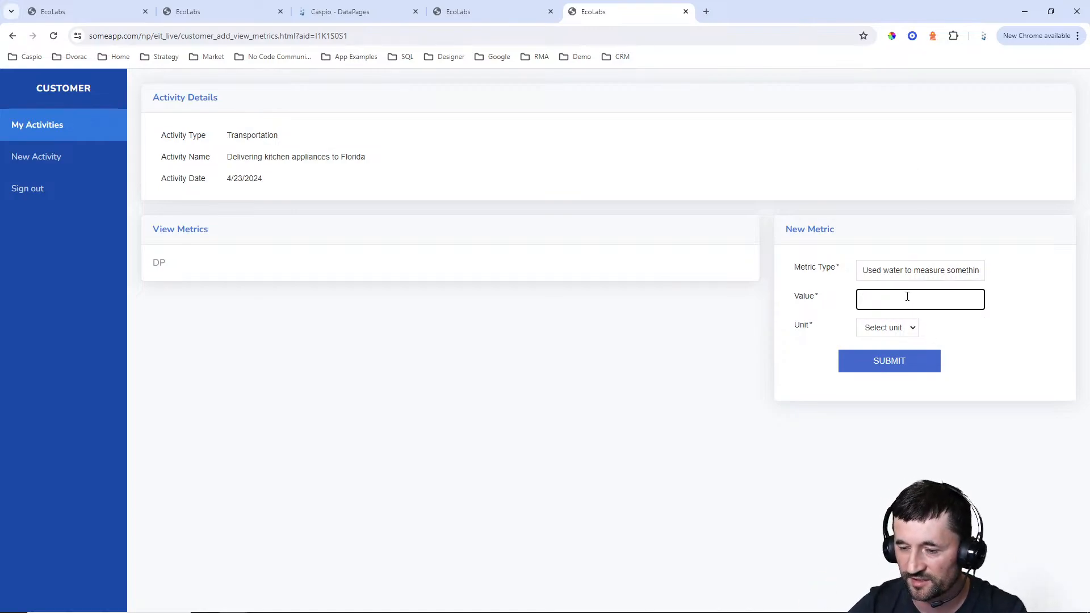
{"action": "type", "text": "50"}
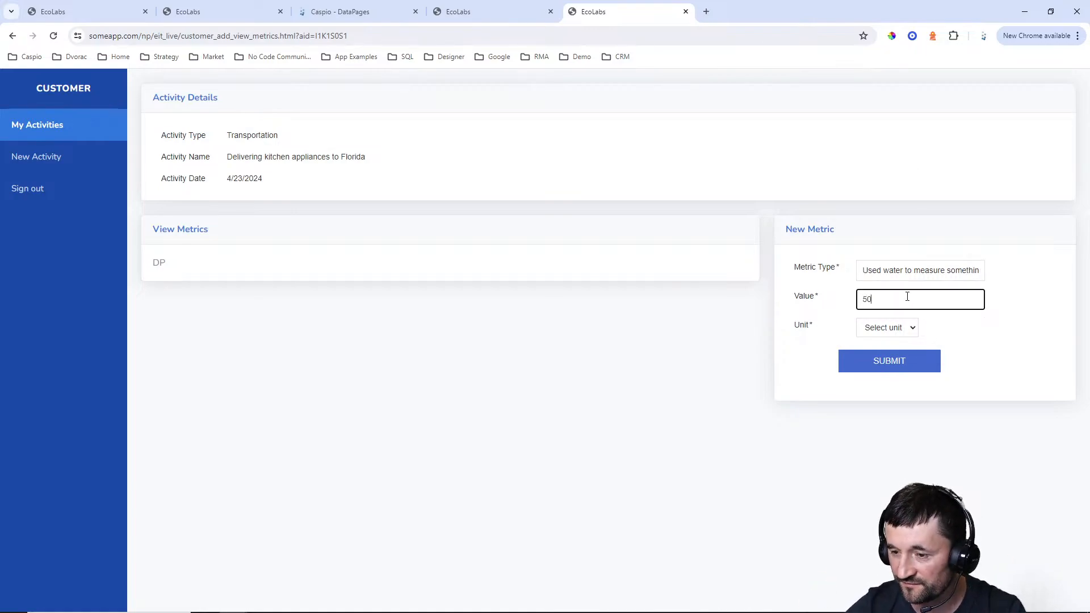
{"action": "left_click", "coordinate": [903, 328]}
{"action": "left_click", "coordinate": [888, 356]}
{"action": "left_click", "coordinate": [932, 355]}
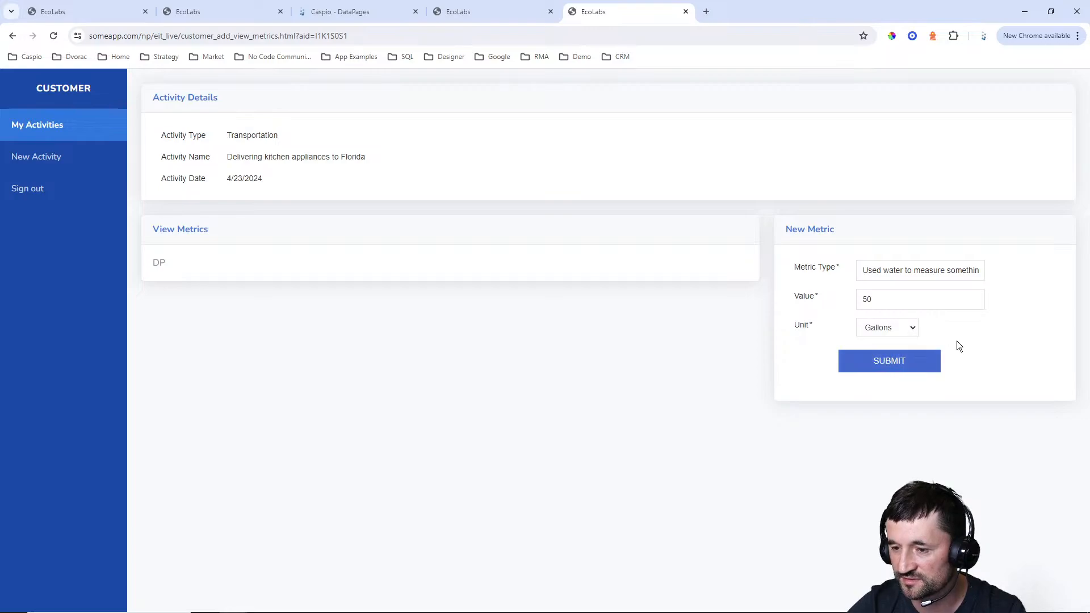
{"action": "left_click", "coordinate": [896, 368]}
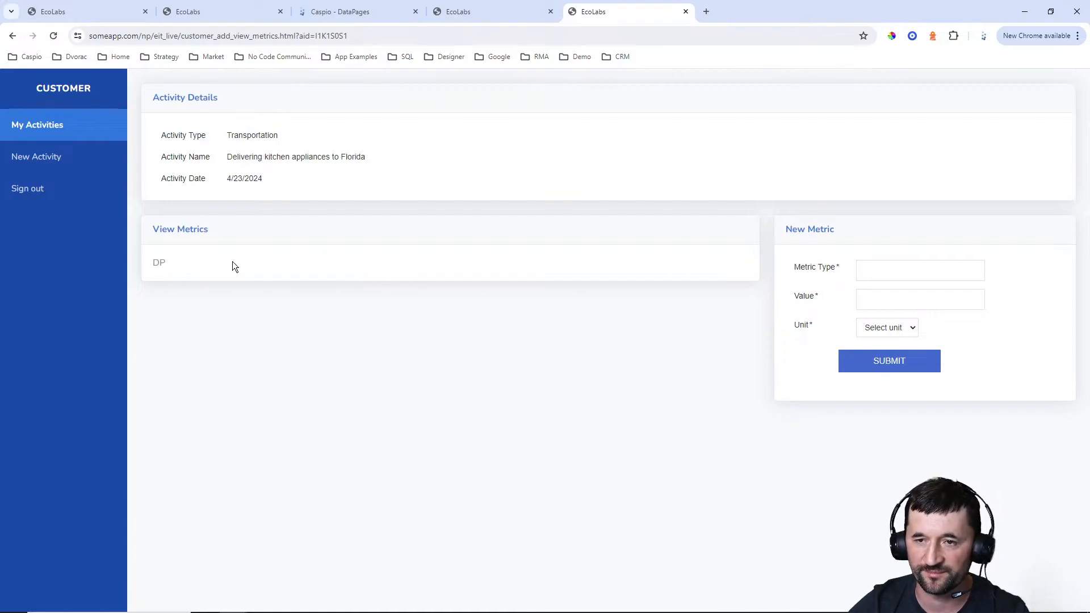
Switch to Caspio and start a new report DataPage in the Customer folder
{"action": "left_click", "coordinate": [352, 12]}
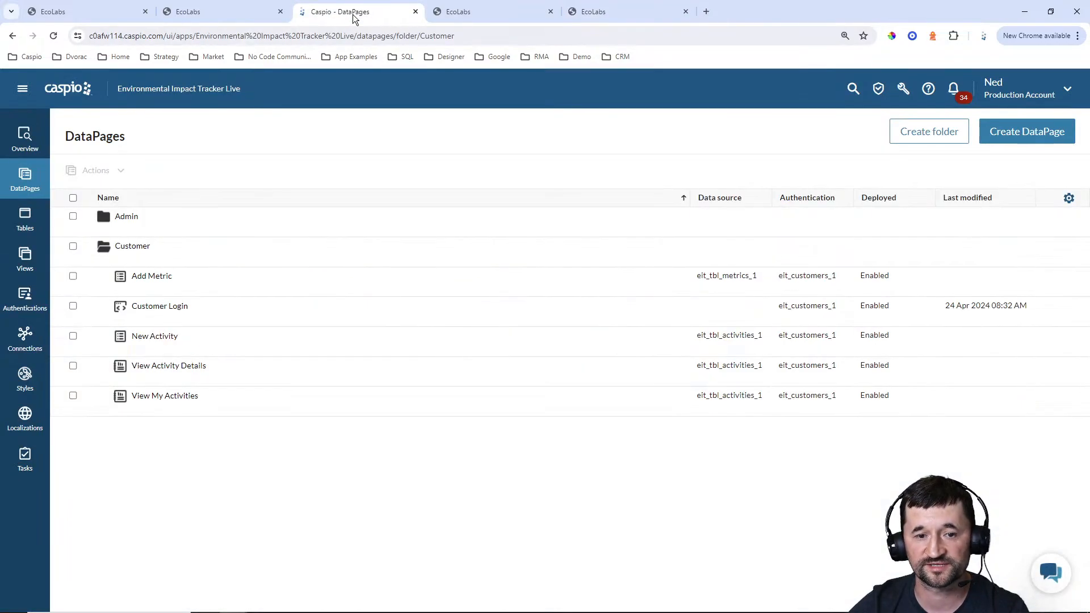
{"action": "left_click", "coordinate": [1011, 135]}
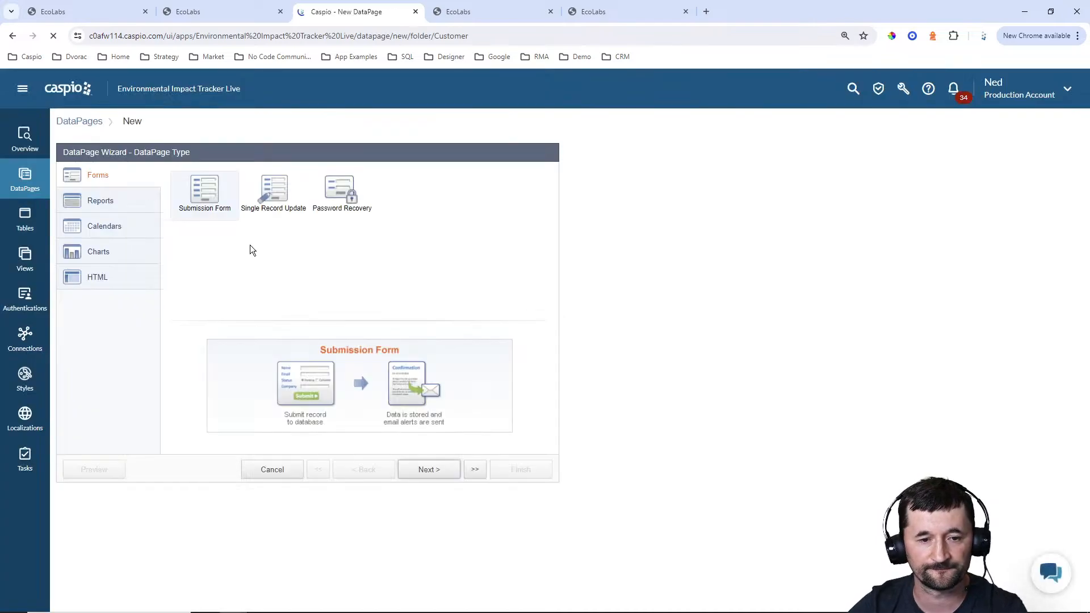
{"action": "left_click", "coordinate": [112, 201]}
{"action": "left_click", "coordinate": [434, 473]}
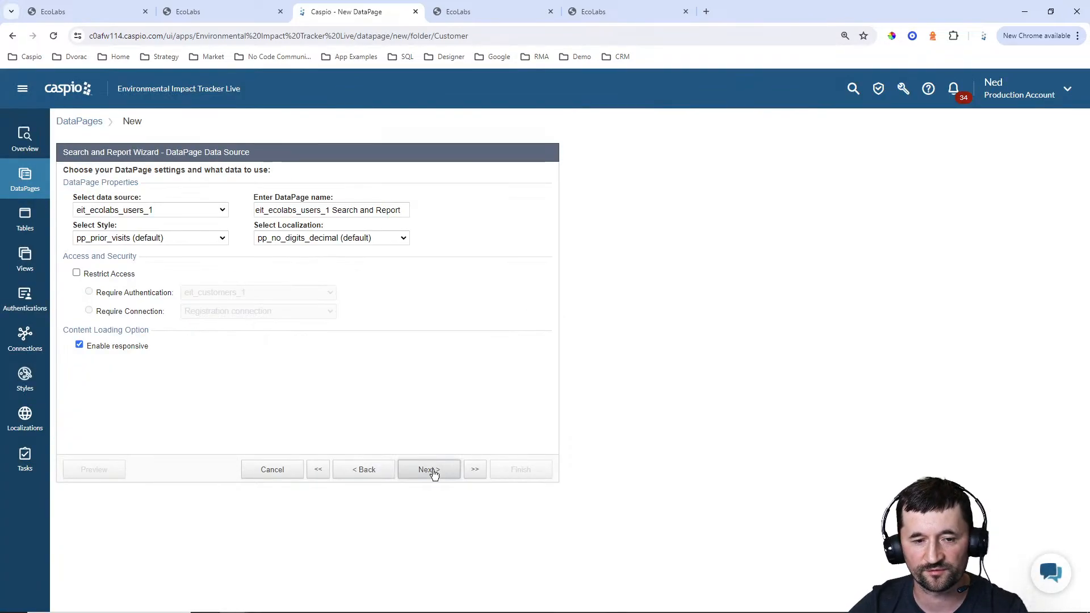
Set the DataPage's data source to eit_tbl_metrics_1 and name it View Activity Metrics
{"action": "left_click", "coordinate": [200, 208]}
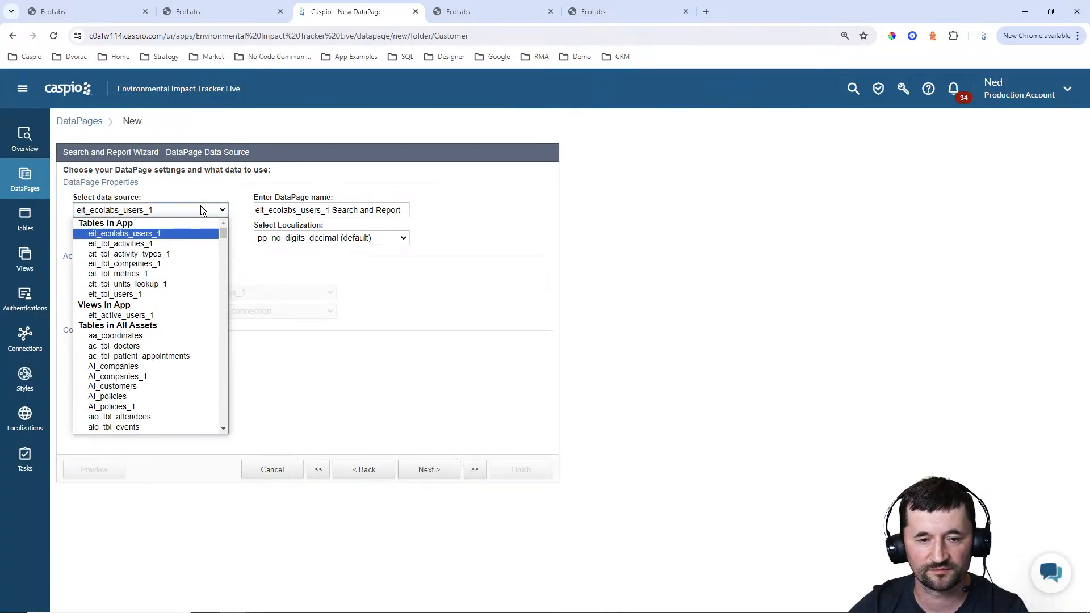
{"action": "left_click", "coordinate": [150, 273]}
{"action": "left_click_drag", "start_coordinate": [387, 210], "coordinate": [193, 213]}
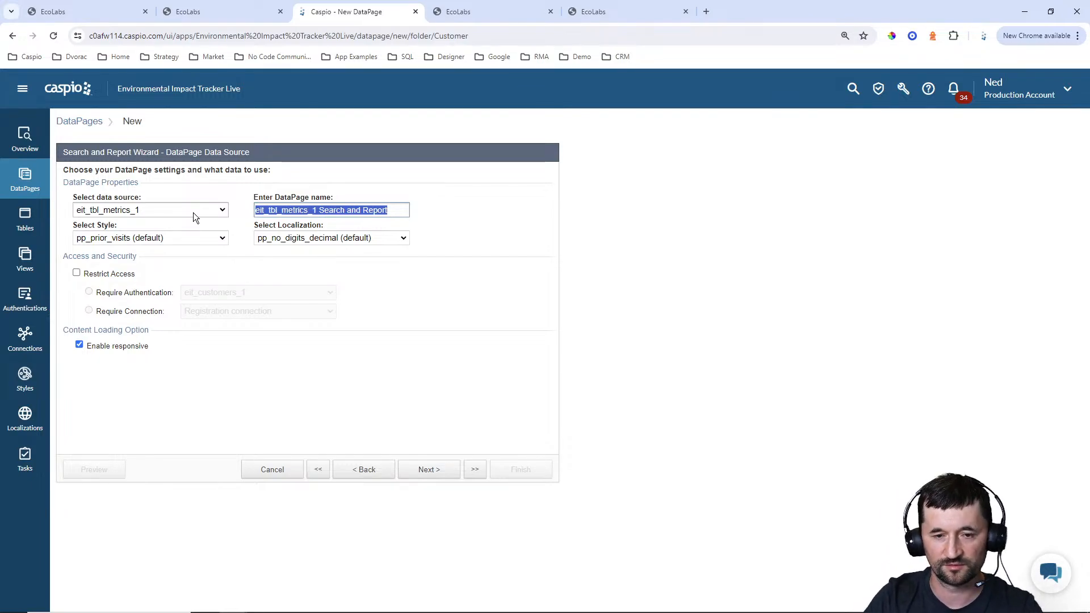
{"action": "type", "text": "View Act"}
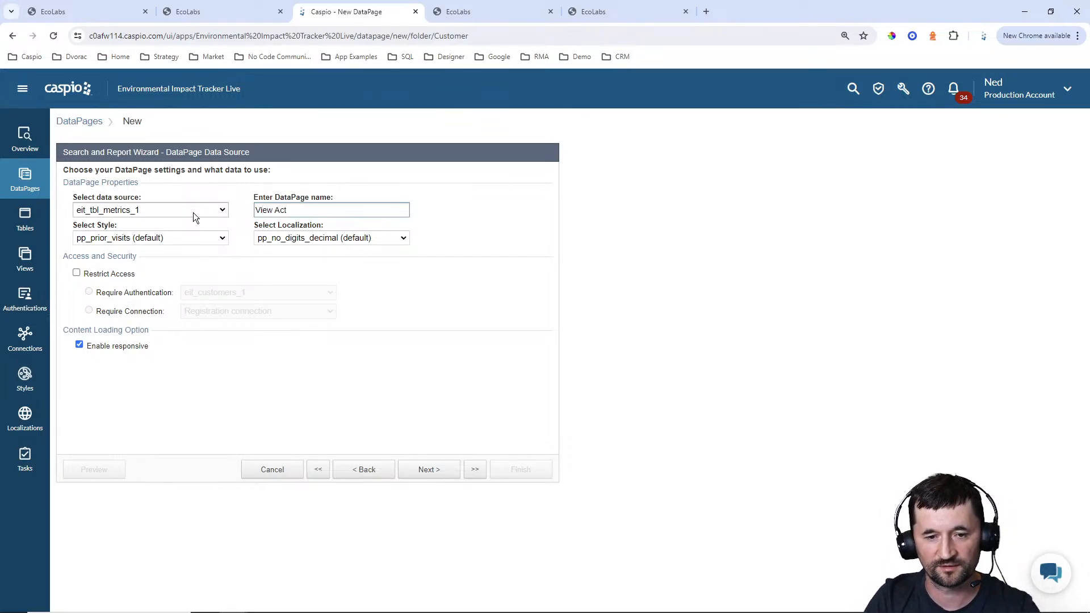
{"action": "type", "text": "ivity Mett"}
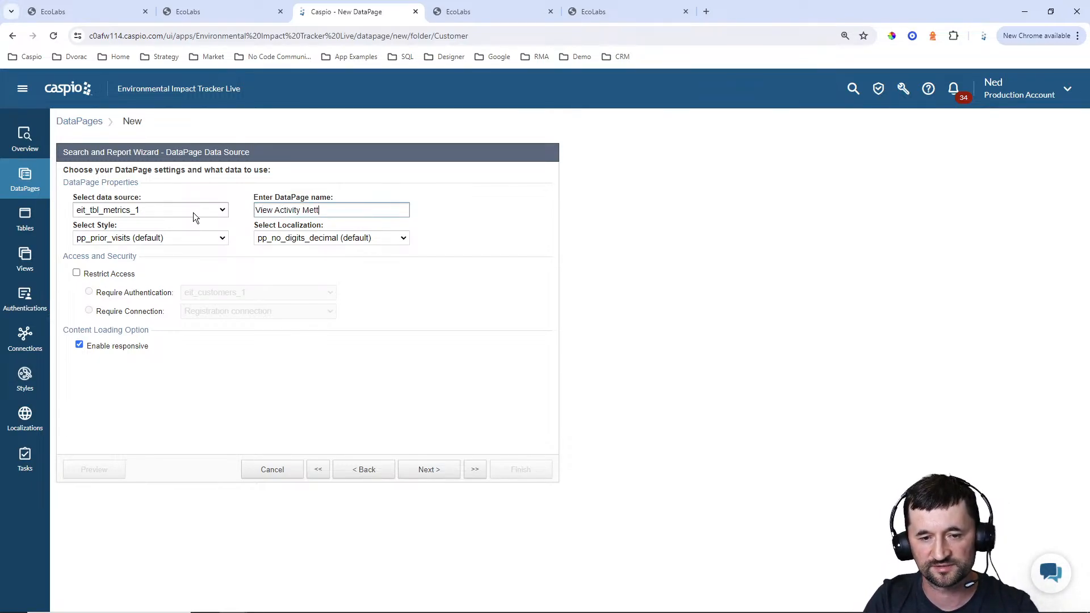
{"action": "key", "text": "BackSpace"}
{"action": "type", "text": "rics"}
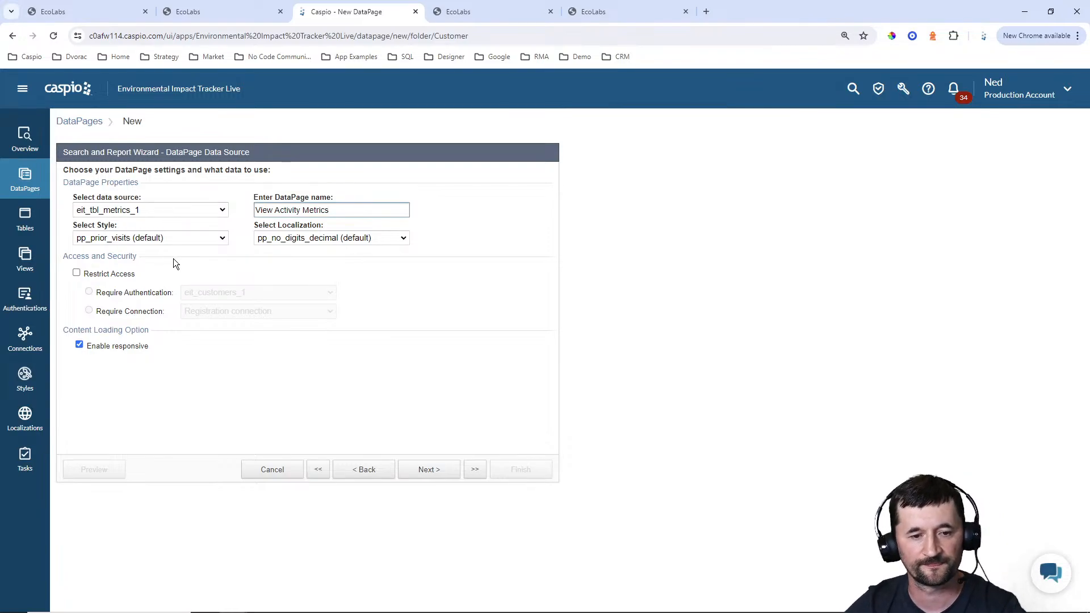
Apply the Blue style and English localization, and restrict the DataPage's access with the eit_customers_1 authentication
{"action": "left_click", "coordinate": [172, 241]}
{"action": "scroll", "coordinate": [172, 259], "scroll_direction": "up", "scroll_amount": 10}
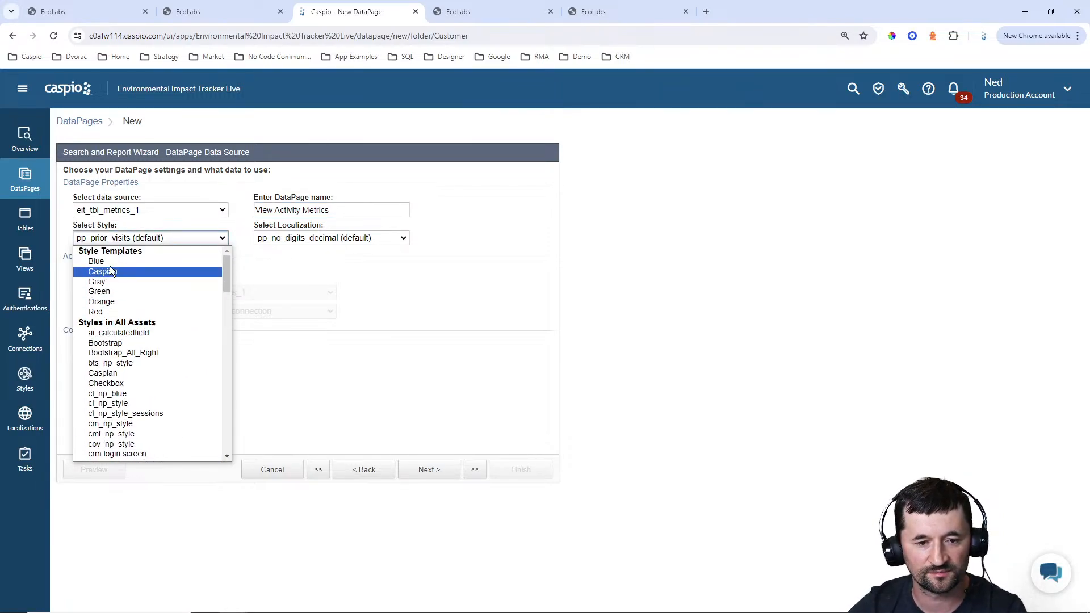
{"action": "left_click", "coordinate": [110, 263]}
{"action": "left_click", "coordinate": [316, 239]}
{"action": "scroll", "coordinate": [316, 273], "scroll_direction": "up", "scroll_amount": 10}
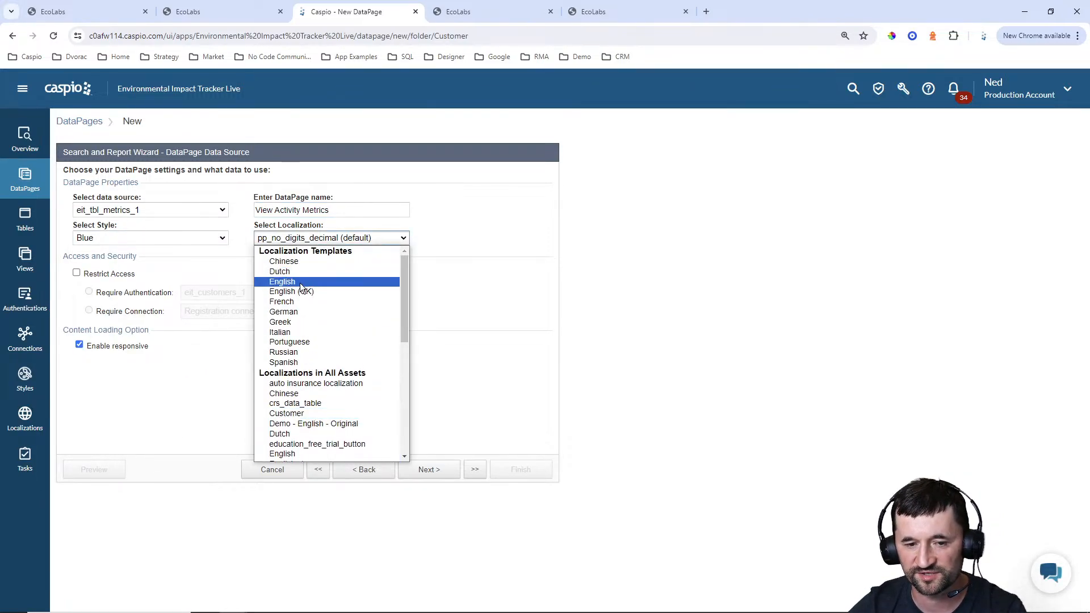
{"action": "left_click", "coordinate": [300, 283]}
{"action": "left_click", "coordinate": [87, 277]}
{"action": "left_click", "coordinate": [431, 470]}
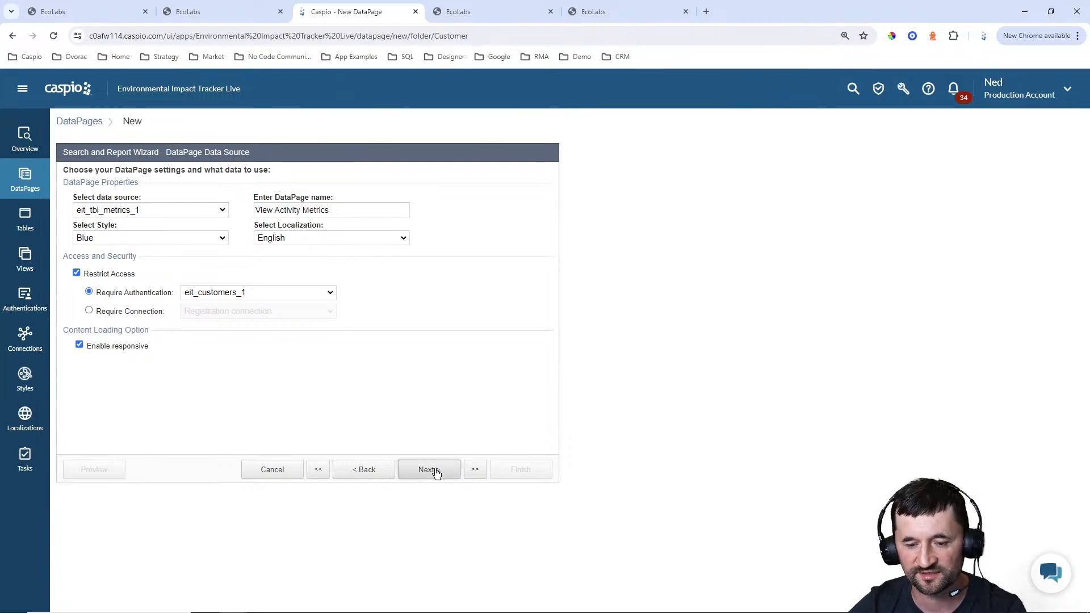
Filter the report's data by pre-defined criteria, with Activity_ID as the only filtering field
{"action": "left_click", "coordinate": [136, 279]}
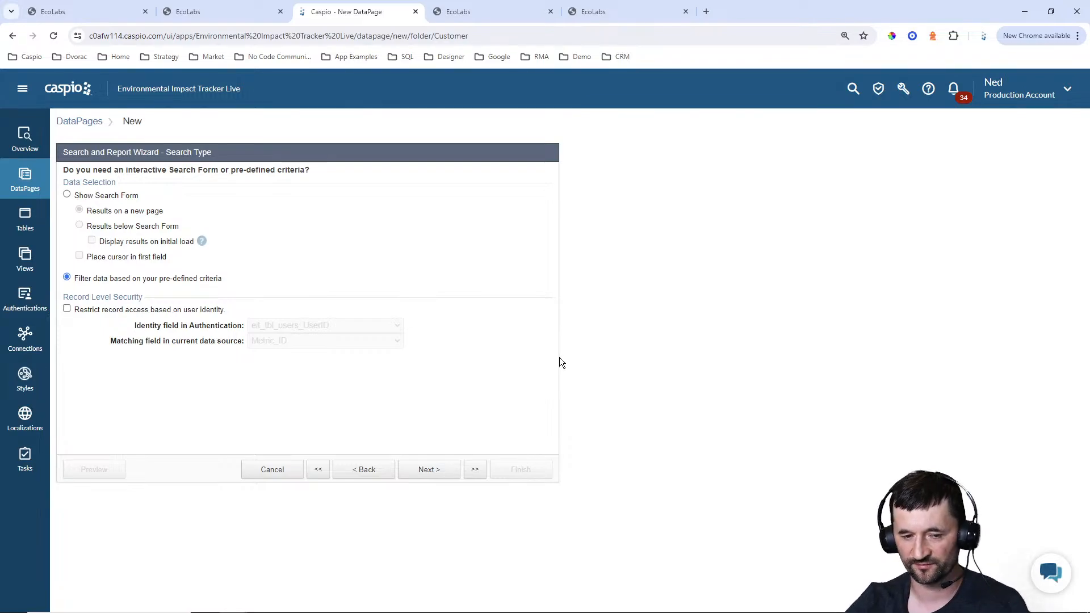
{"action": "left_click", "coordinate": [440, 473]}
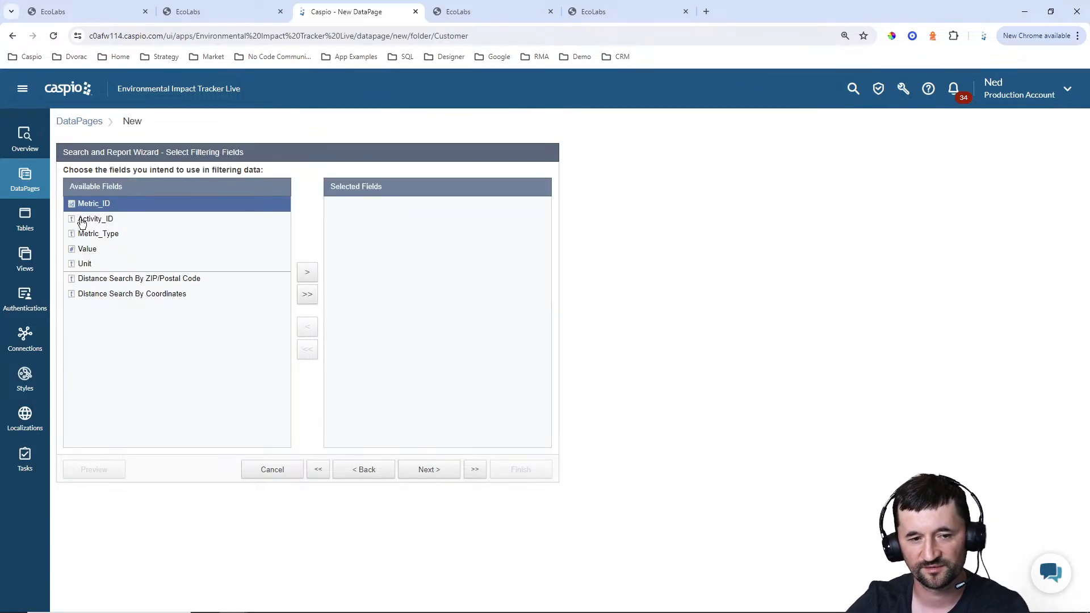
{"action": "left_click", "coordinate": [82, 219]}
{"action": "left_click", "coordinate": [307, 272]}
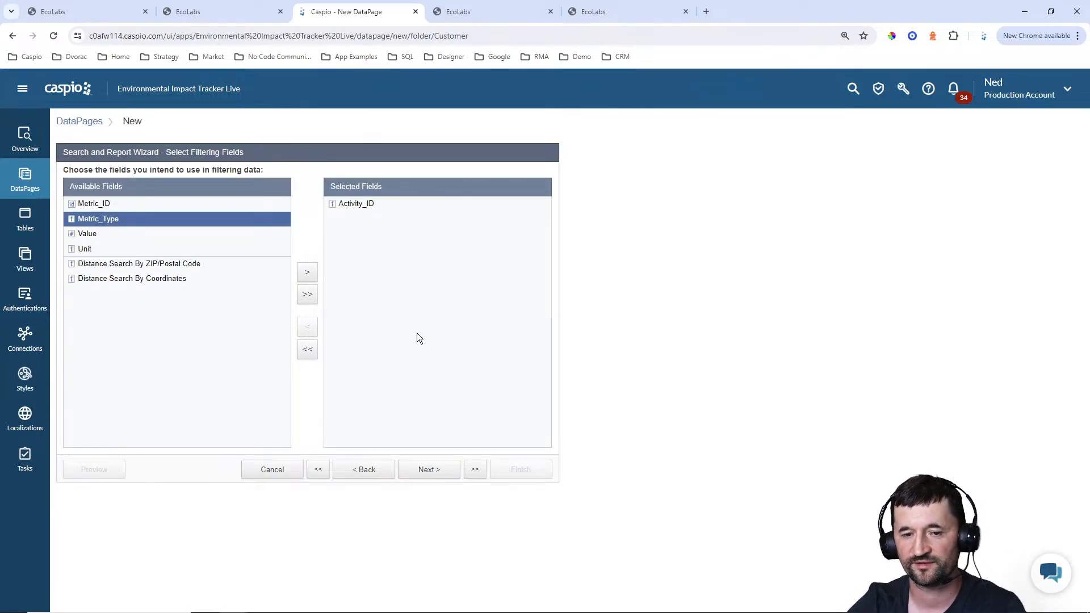
{"action": "left_click", "coordinate": [451, 469]}
{"action": "left_click", "coordinate": [282, 209]}
{"action": "left_click", "coordinate": [283, 241]}
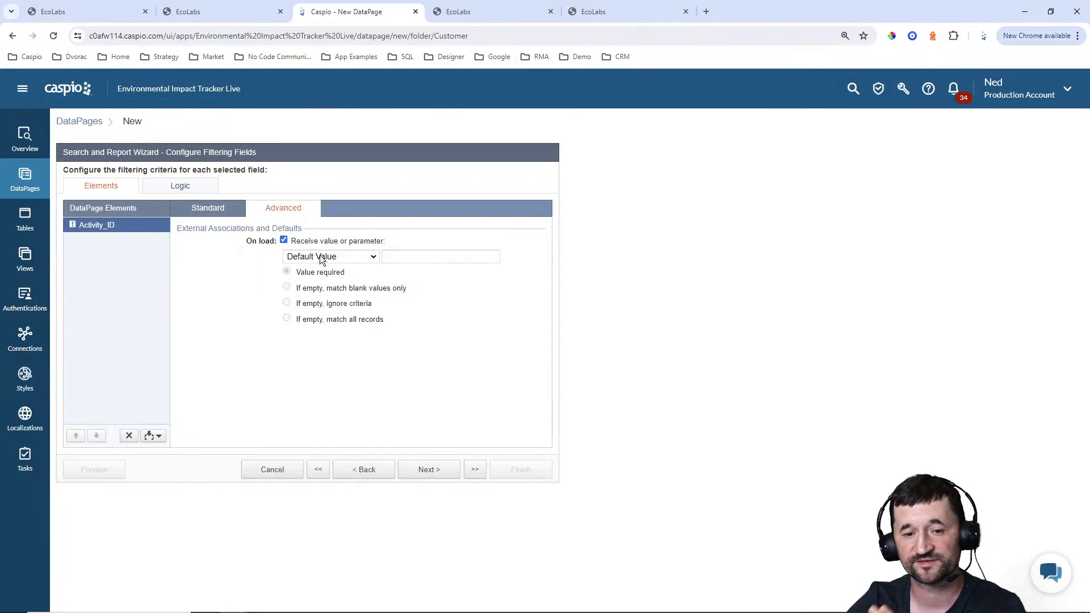
{"action": "left_click", "coordinate": [321, 256]}
{"action": "left_click", "coordinate": [322, 289]}
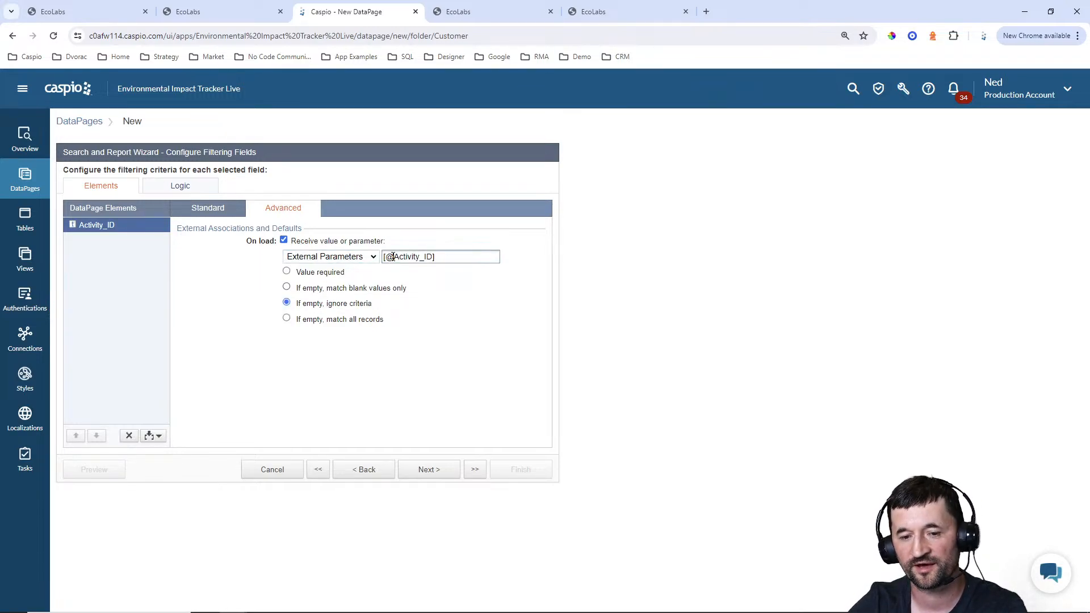
{"action": "left_click_drag", "start_coordinate": [393, 257], "coordinate": [425, 257]}
{"action": "type", "text": "al"}
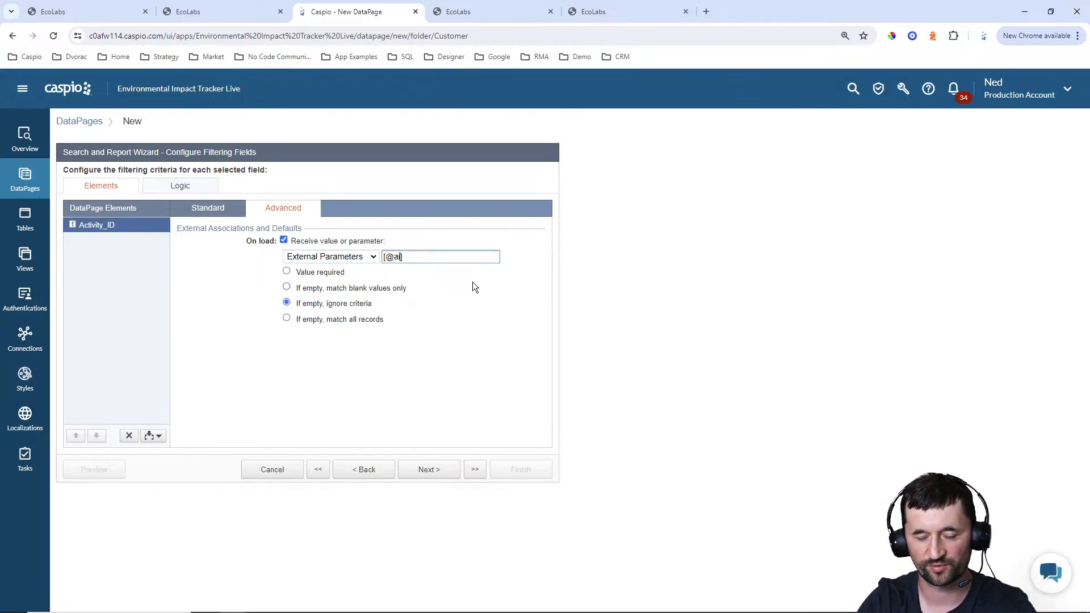
{"action": "type", "text": "d"}
{"action": "left_click", "coordinate": [338, 275]}
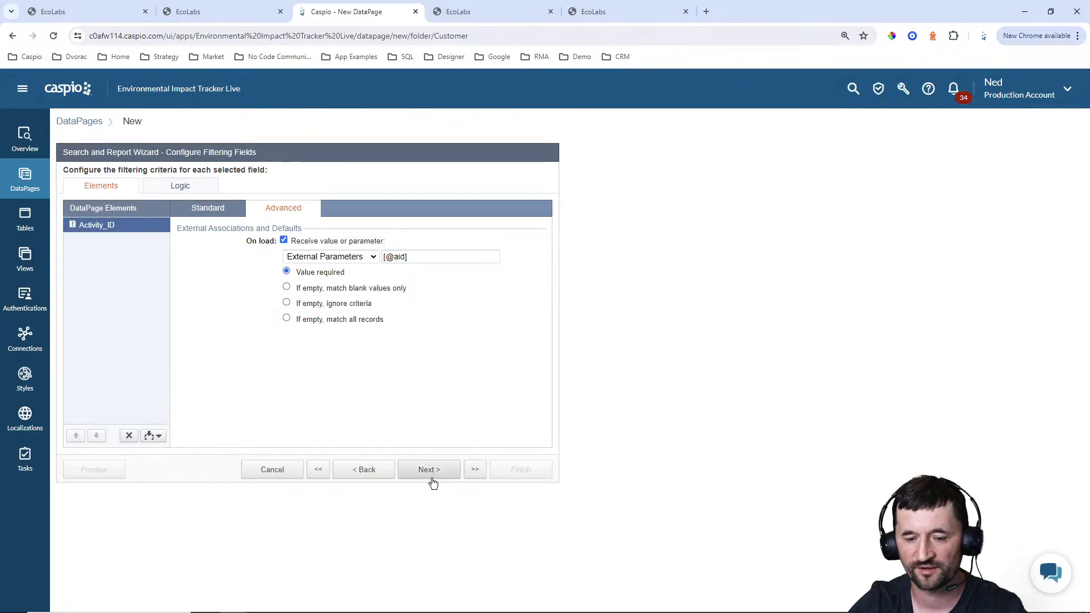
{"action": "left_click", "coordinate": [430, 471]}
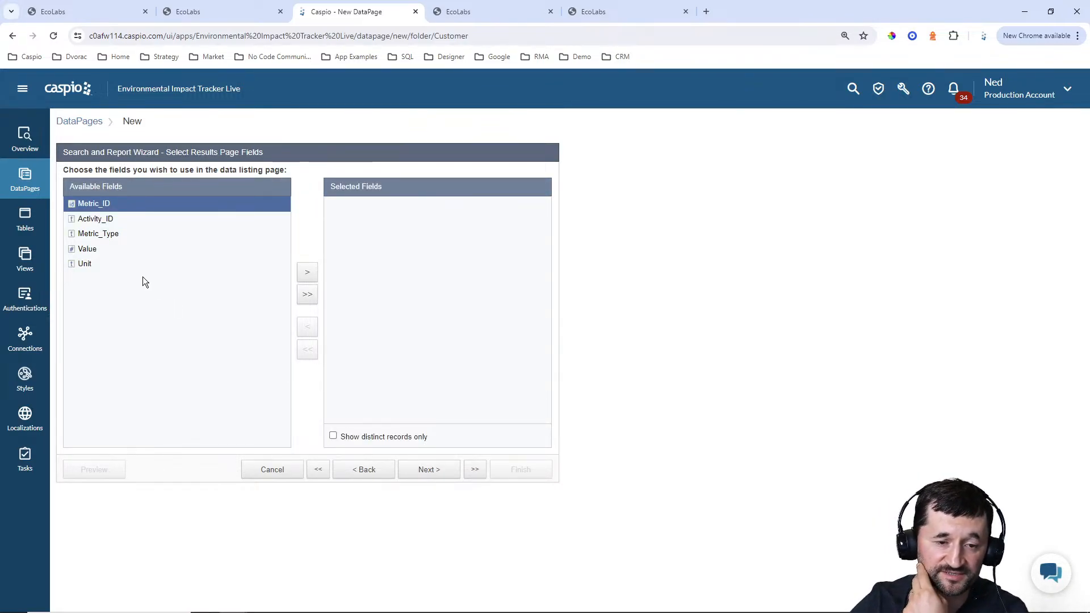
Include Metric_Type, Value and Unit on the results page and accept inline edit as the only editing option
{"action": "left_click", "coordinate": [115, 236]}
{"action": "left_click", "coordinate": [308, 274]}
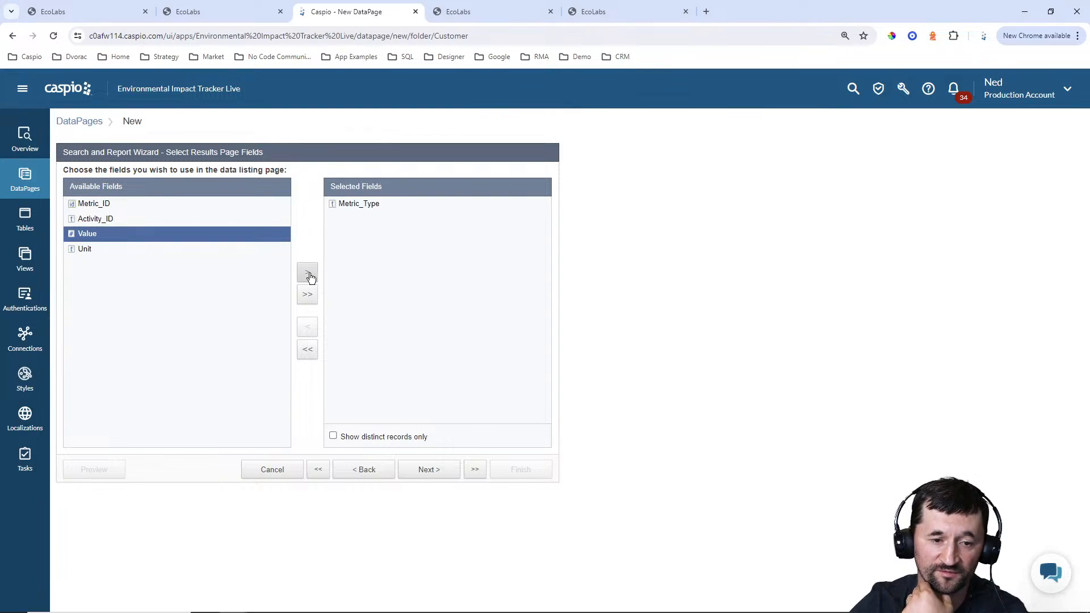
{"action": "left_click", "coordinate": [308, 274]}
{"action": "left_click", "coordinate": [308, 274]}
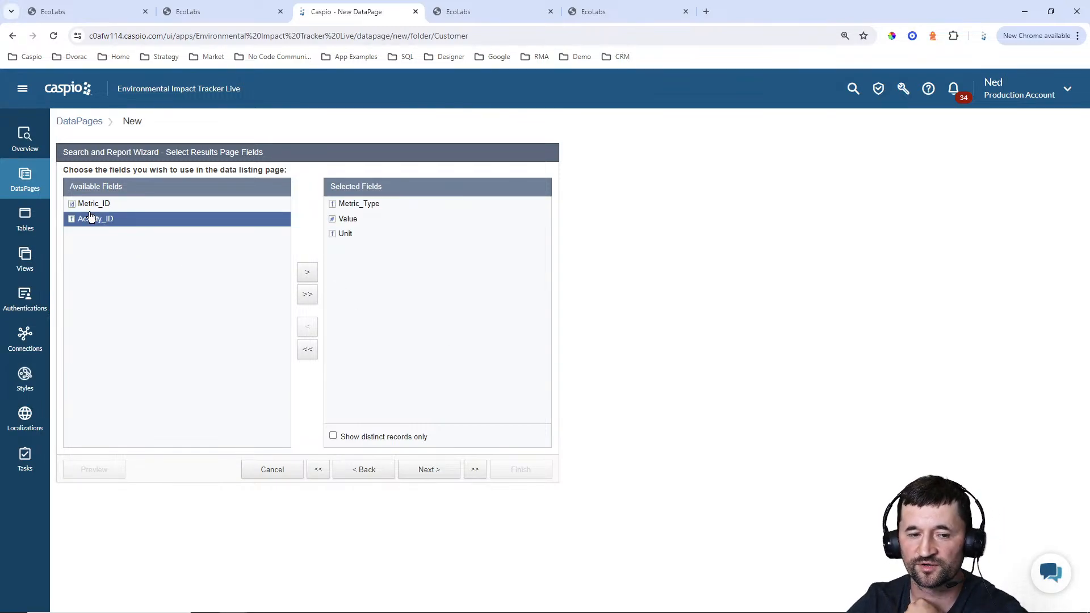
{"action": "left_click", "coordinate": [436, 472]}
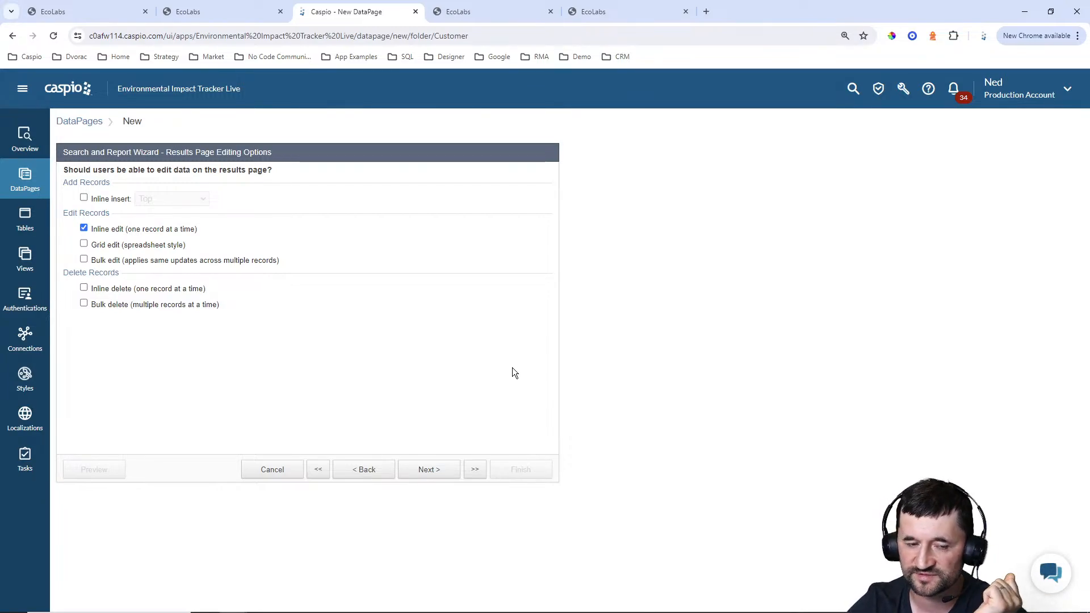
{"action": "left_click", "coordinate": [440, 473]}
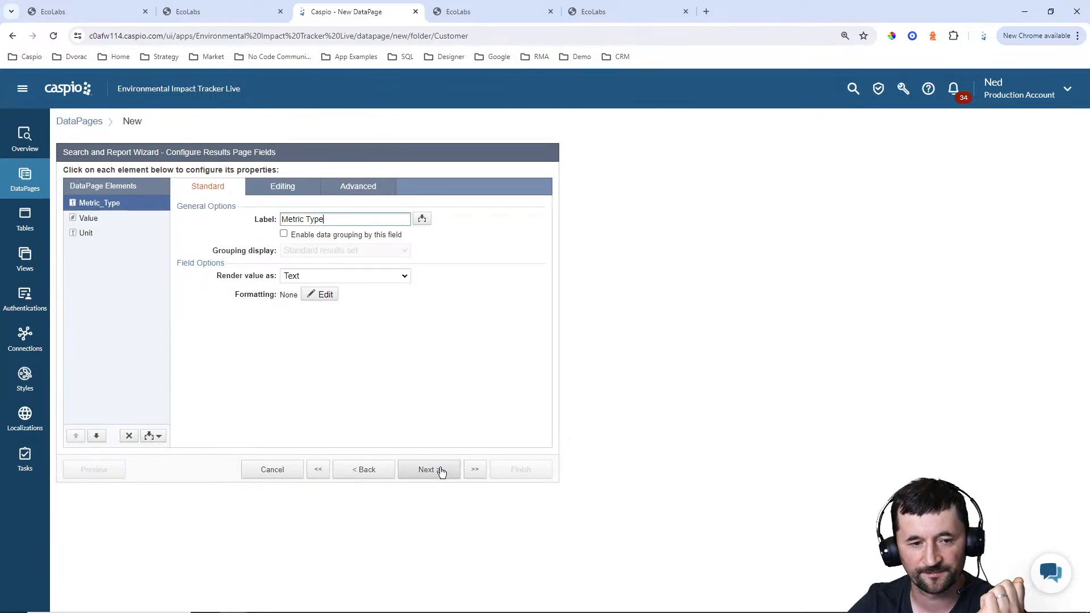
Add an aggregate to the results page fields that applies the Average function to the Value field
{"action": "left_click", "coordinate": [441, 472]}
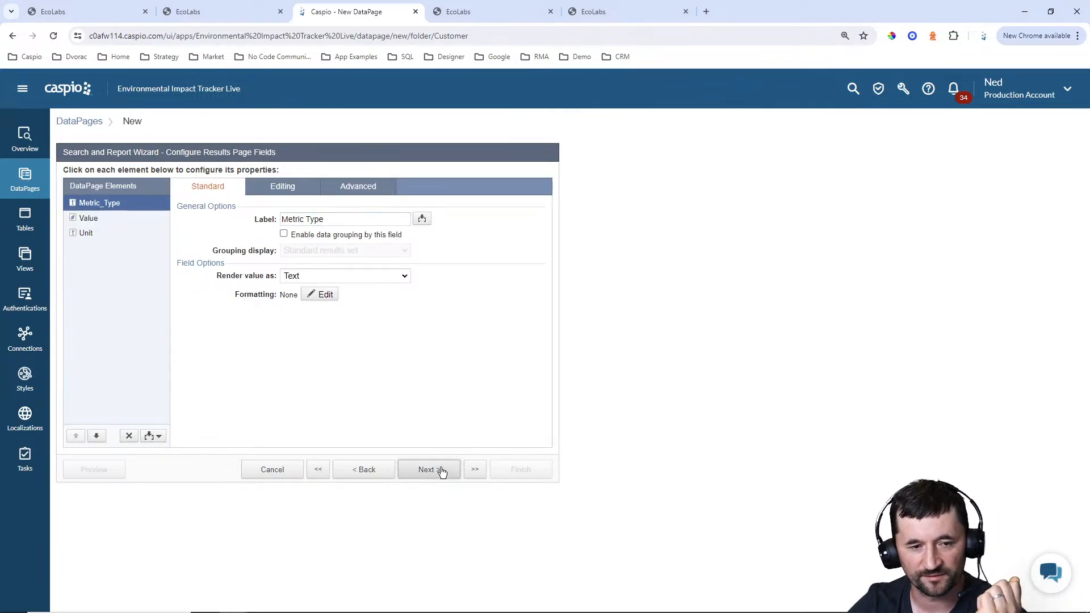
{"action": "left_click", "coordinate": [370, 470]}
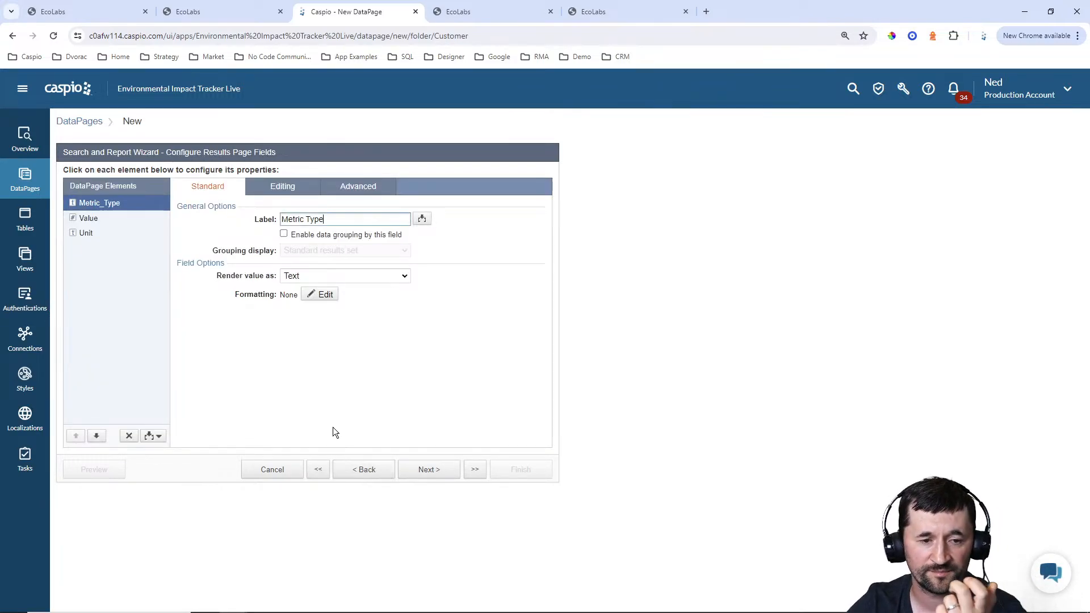
{"action": "left_click", "coordinate": [156, 437]}
{"action": "left_click", "coordinate": [121, 506]}
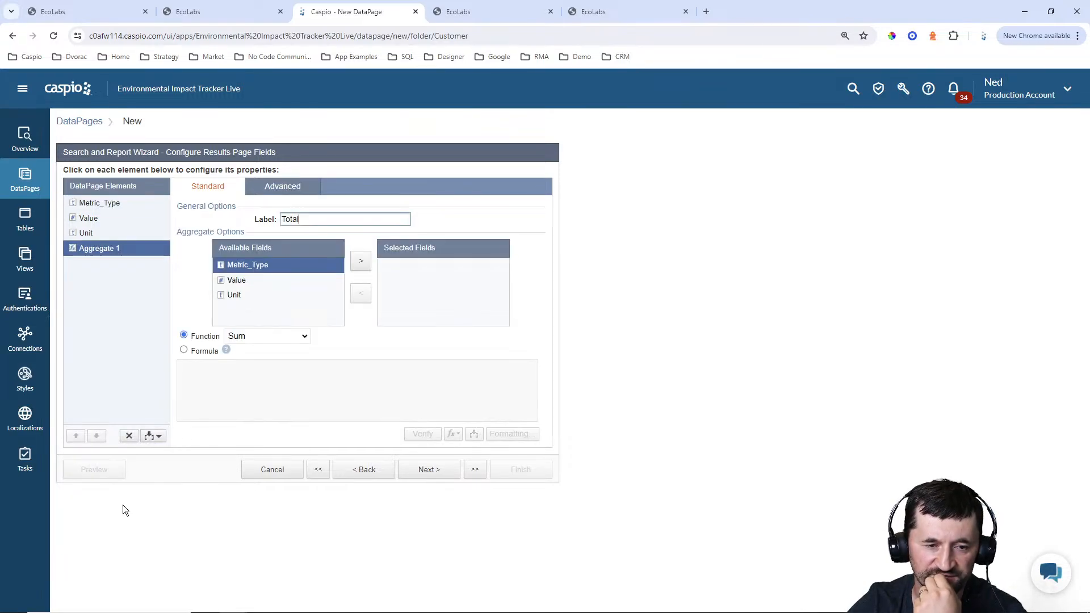
{"action": "left_click", "coordinate": [243, 281]}
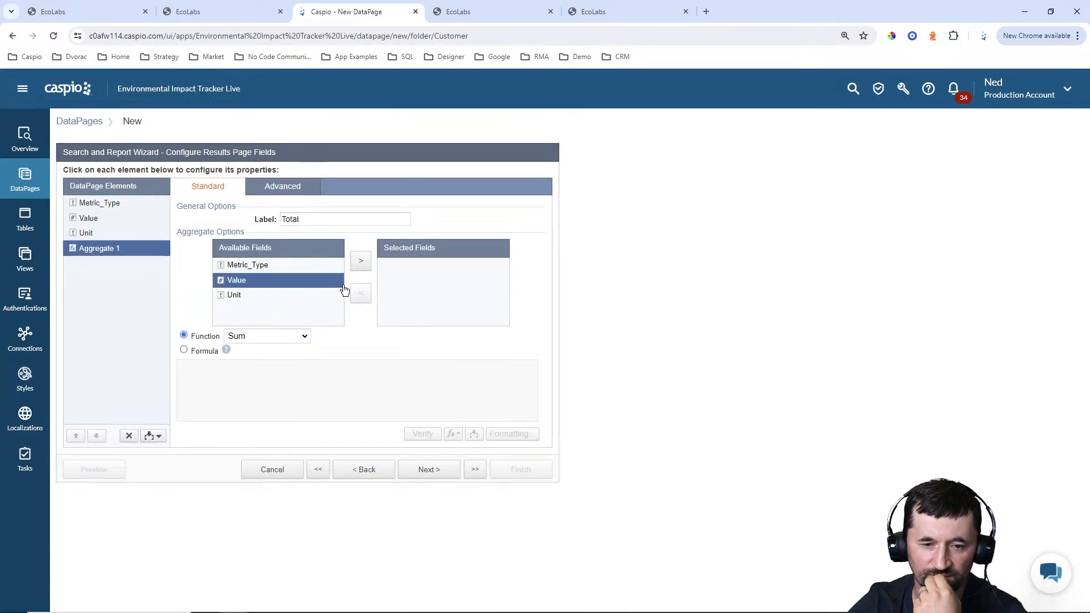
{"action": "left_click", "coordinate": [360, 262]}
{"action": "left_click", "coordinate": [279, 336]}
{"action": "left_click", "coordinate": [267, 358]}
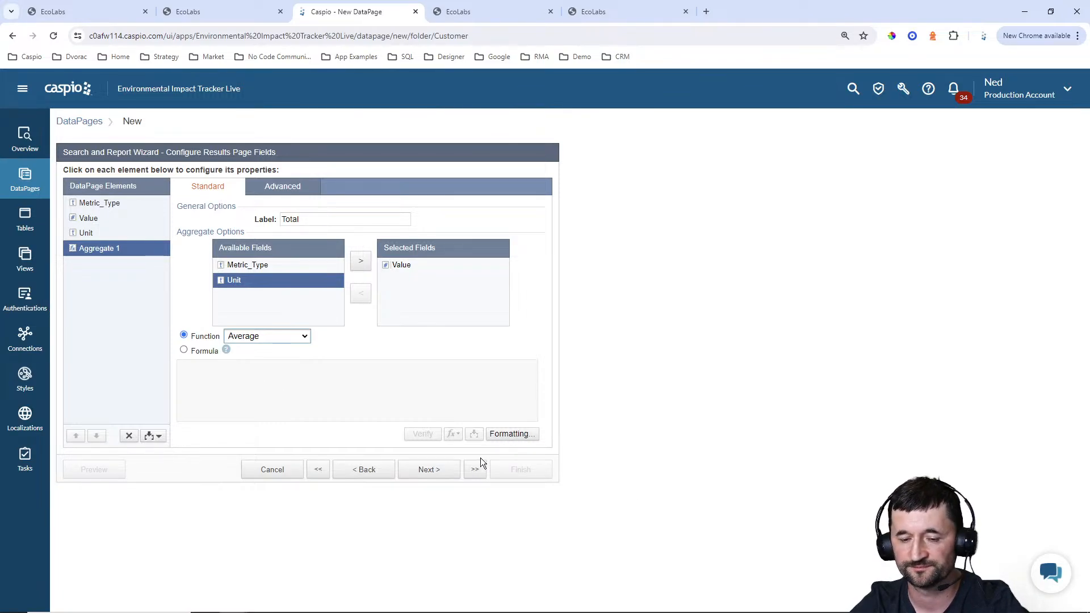
{"action": "left_click", "coordinate": [434, 478]}
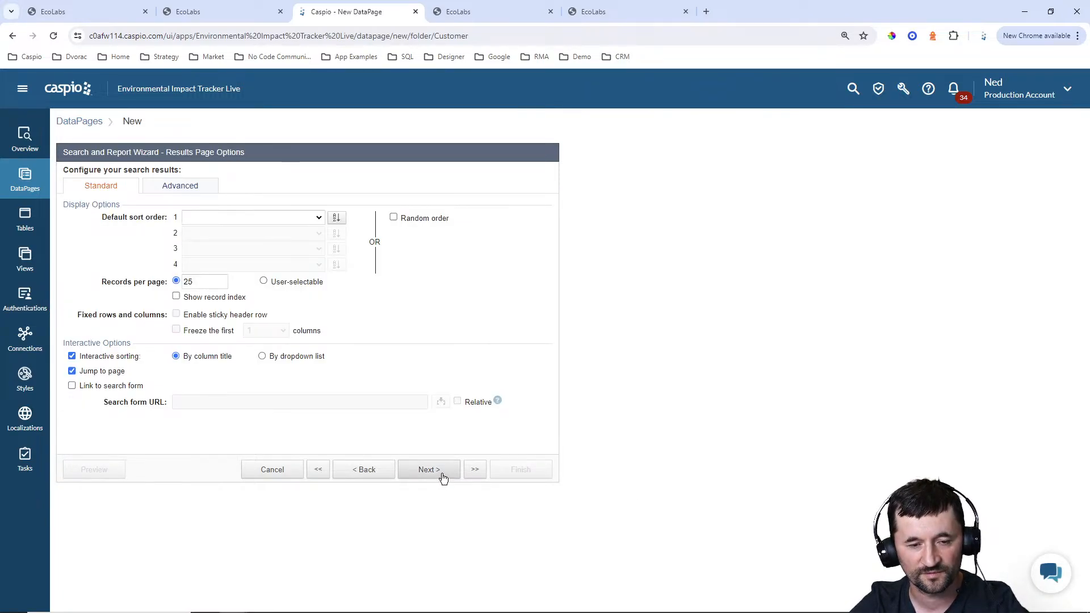
Accept the results page options without a default sort order and choose to have no Details Page
{"action": "left_click", "coordinate": [445, 476]}
{"action": "left_click", "coordinate": [381, 472]}
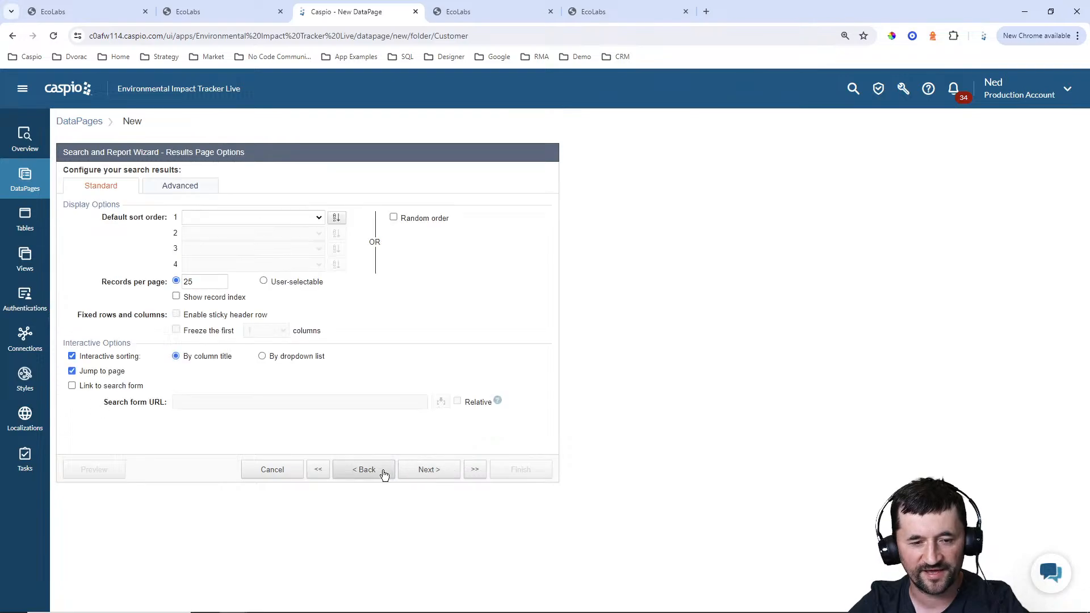
{"action": "left_click", "coordinate": [382, 471]}
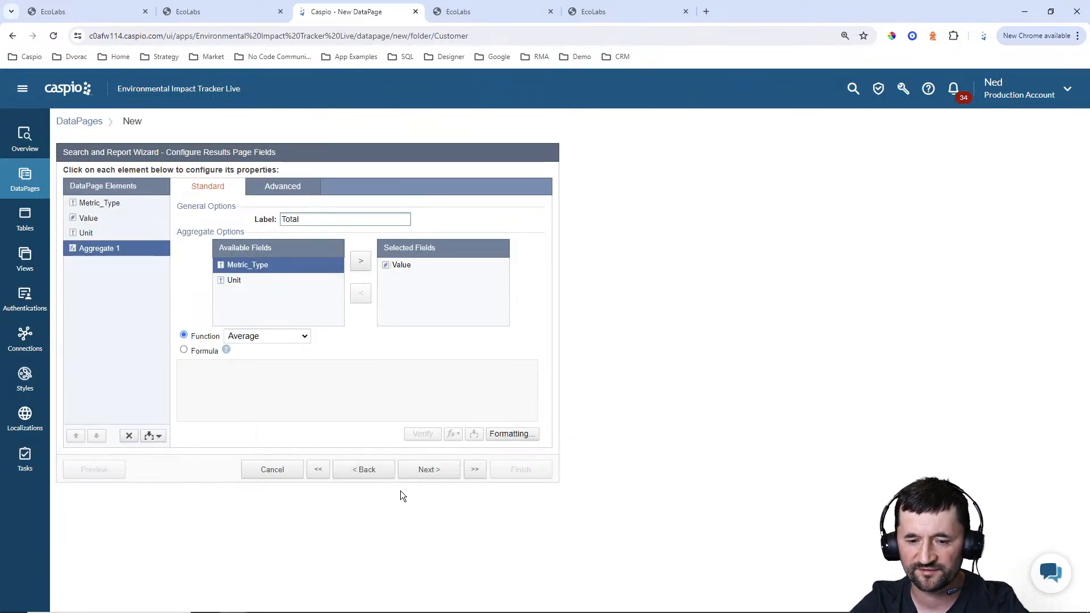
{"action": "left_click", "coordinate": [432, 475]}
{"action": "left_click", "coordinate": [245, 219]}
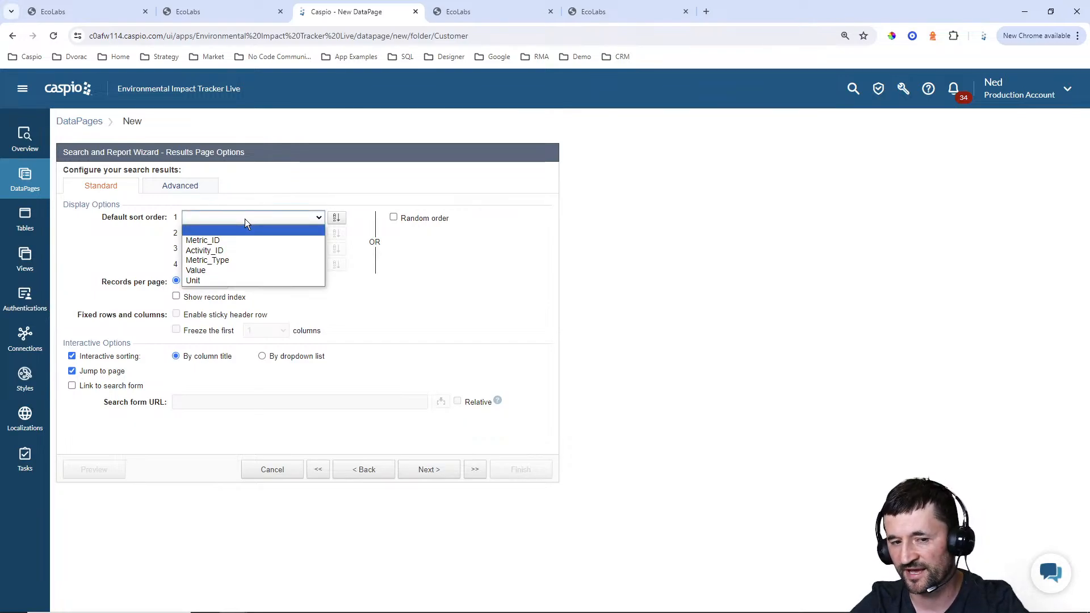
{"action": "left_click", "coordinate": [312, 184]}
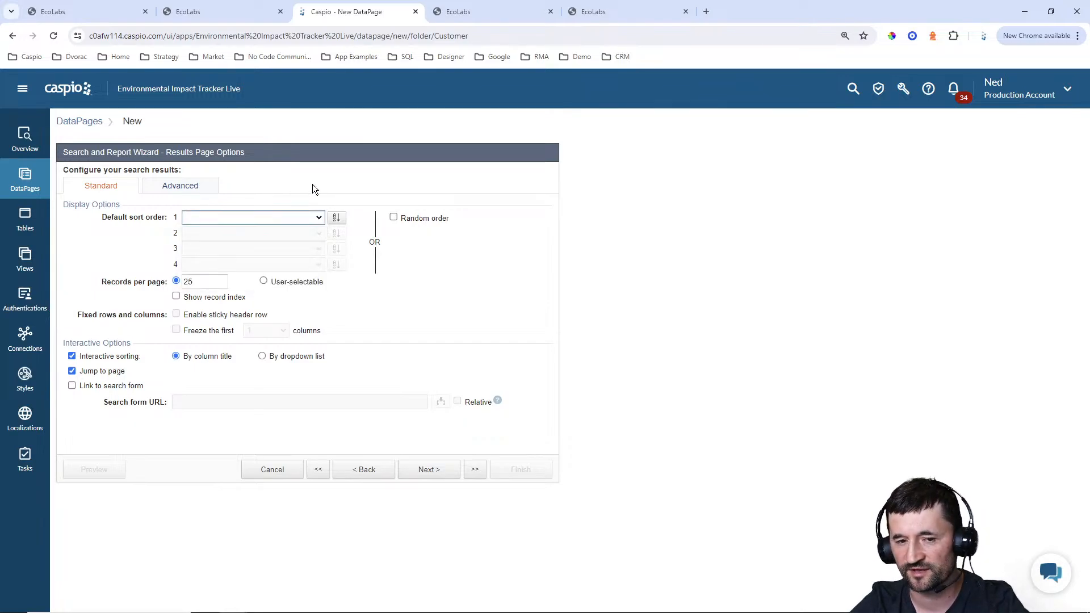
{"action": "left_click", "coordinate": [431, 470]}
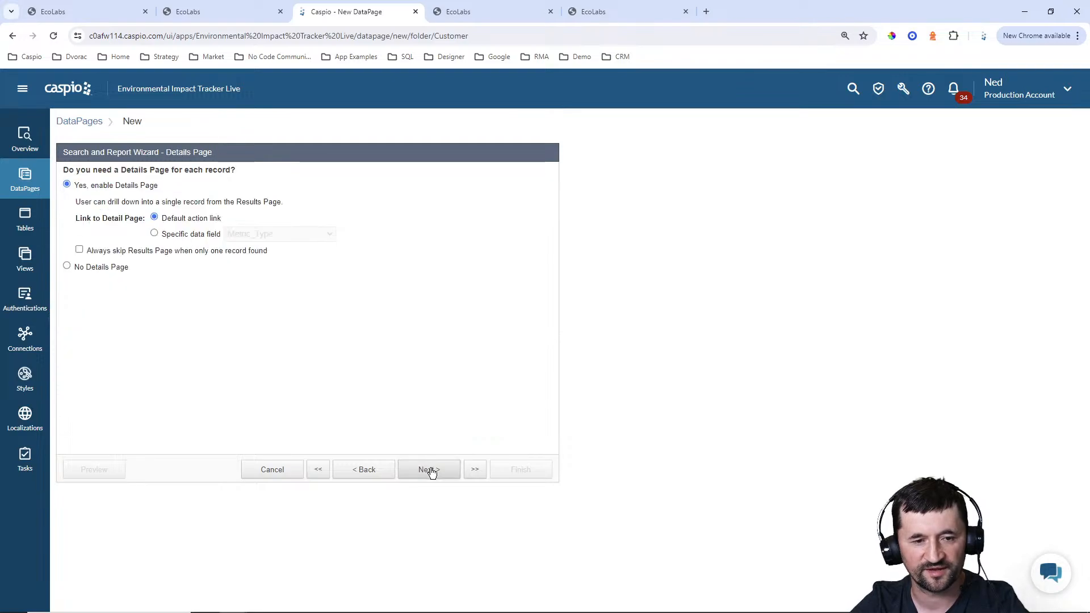
{"action": "left_click", "coordinate": [105, 271]}
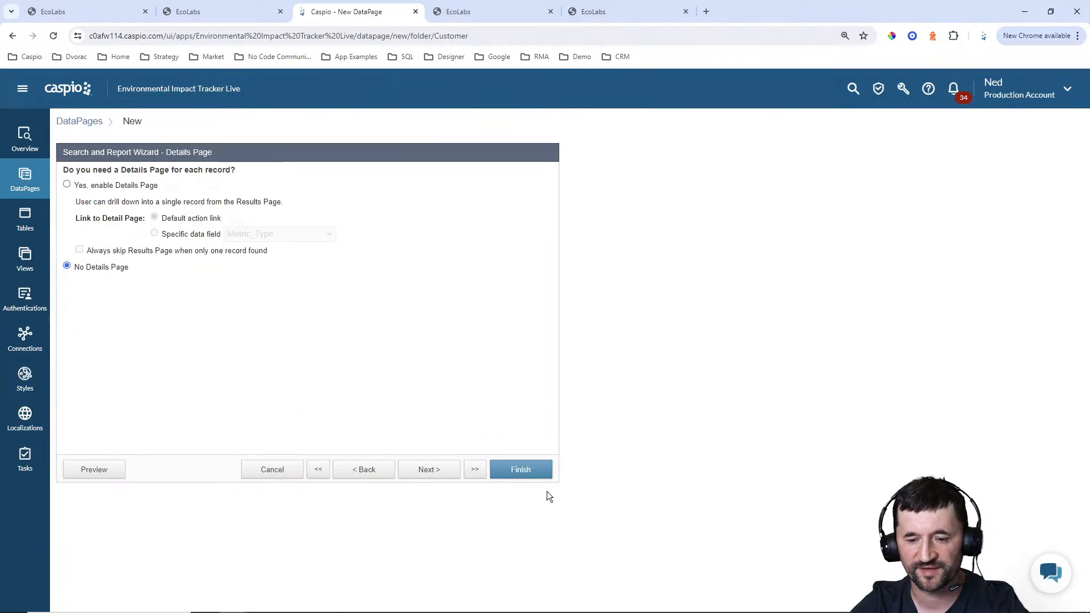
Finish the View Activity Metrics report, enable its deployment and copy its embed code
{"action": "left_click", "coordinate": [526, 470]}
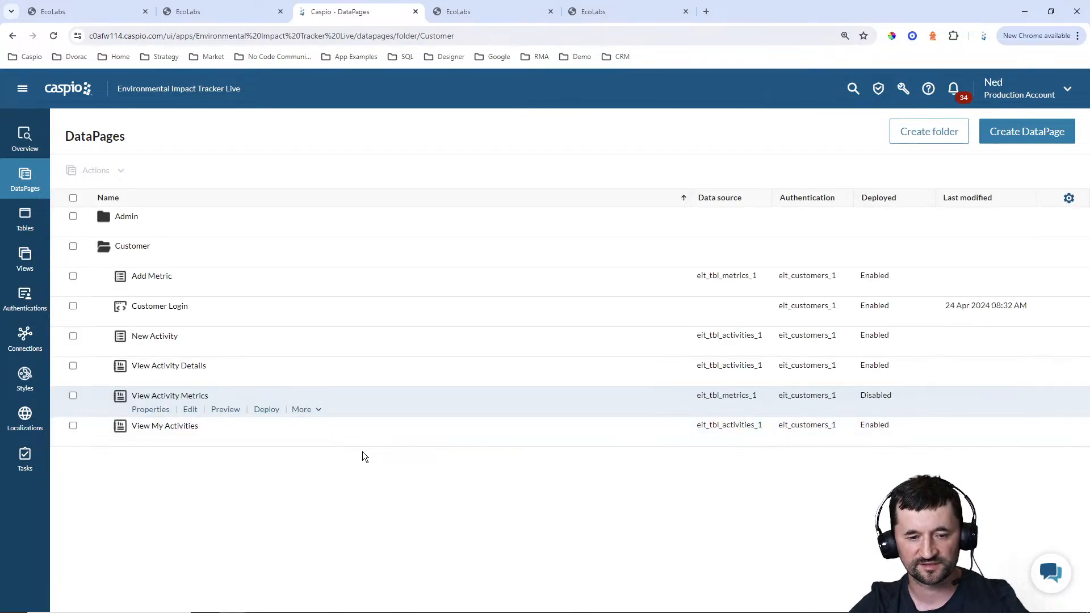
{"action": "left_click", "coordinate": [266, 410]}
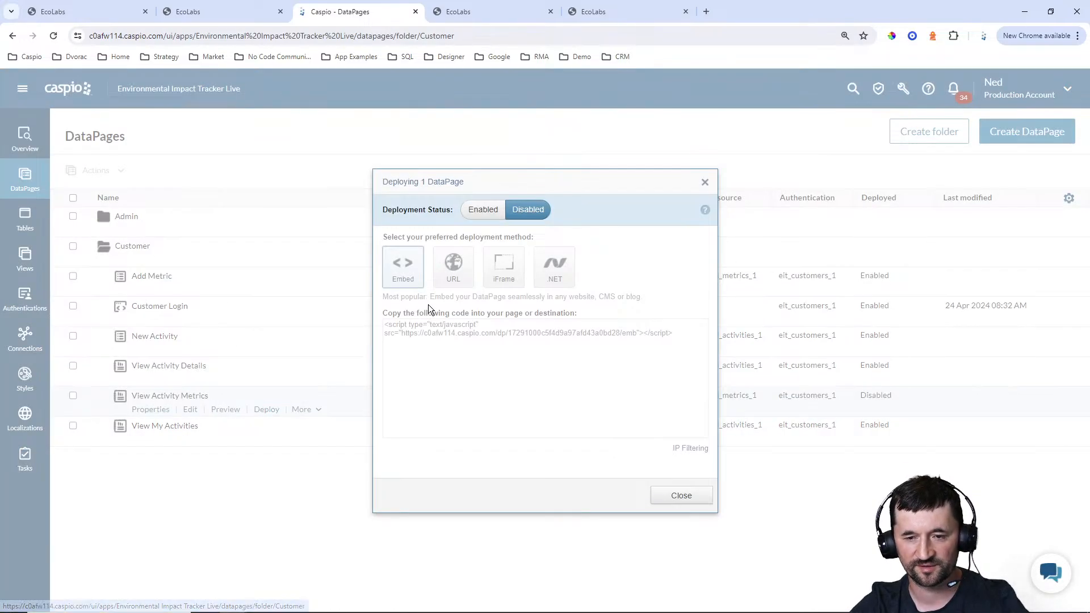
{"action": "left_click", "coordinate": [483, 209]}
{"action": "left_click", "coordinate": [486, 340]}
{"action": "key", "text": "ctrl+c"}
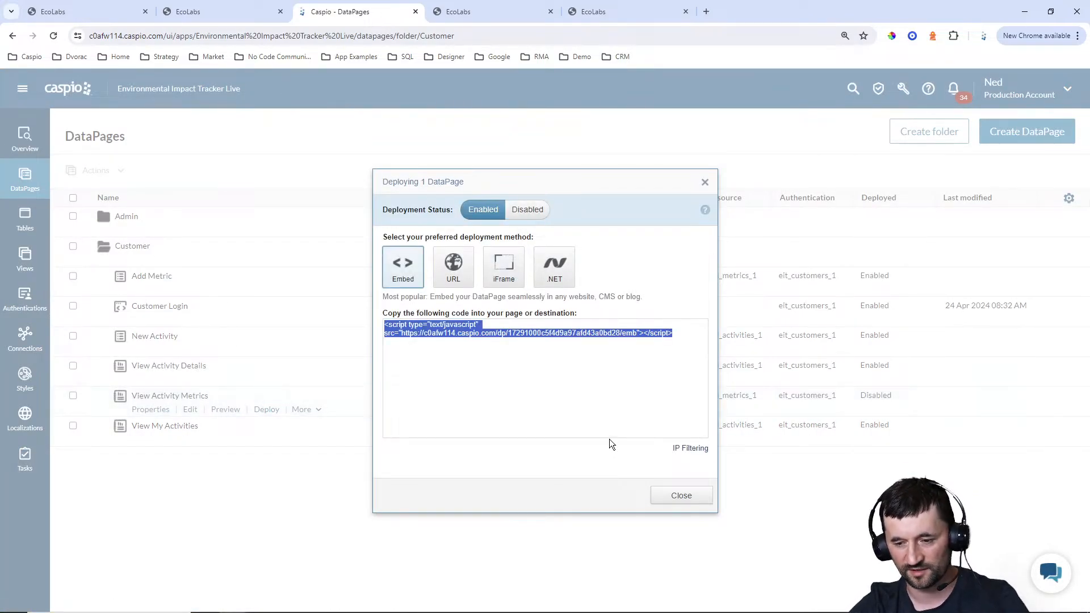
{"action": "left_click", "coordinate": [682, 496]}
In Notepad++, replace the DP placeholder in the View Metrics card of customer_add_view_metrics.html with the copied embed code
{"action": "left_click", "coordinate": [676, 603]}
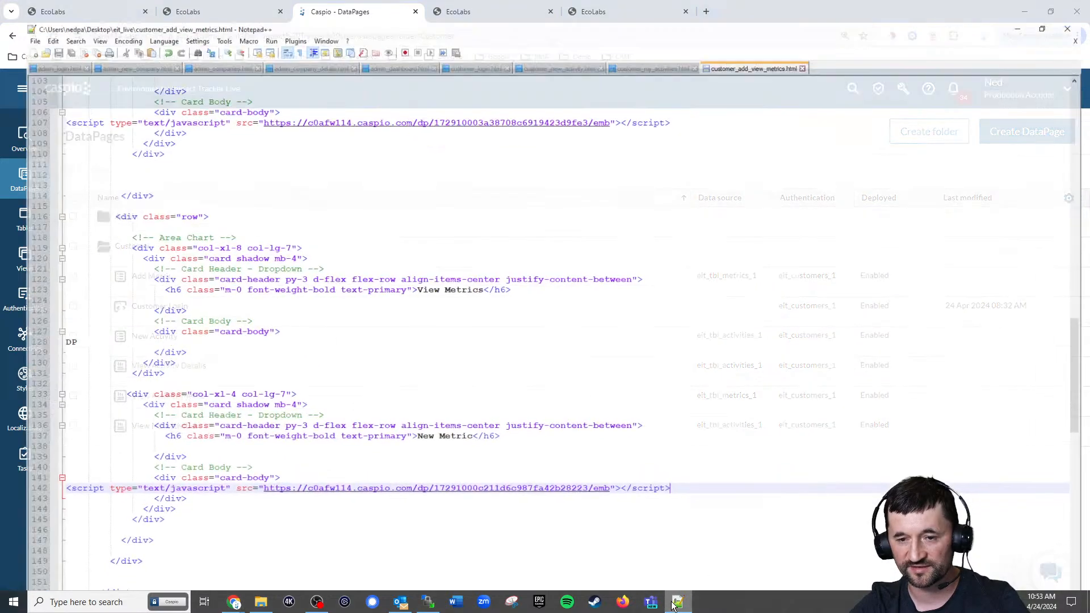
{"action": "double_click", "coordinate": [57, 329]}
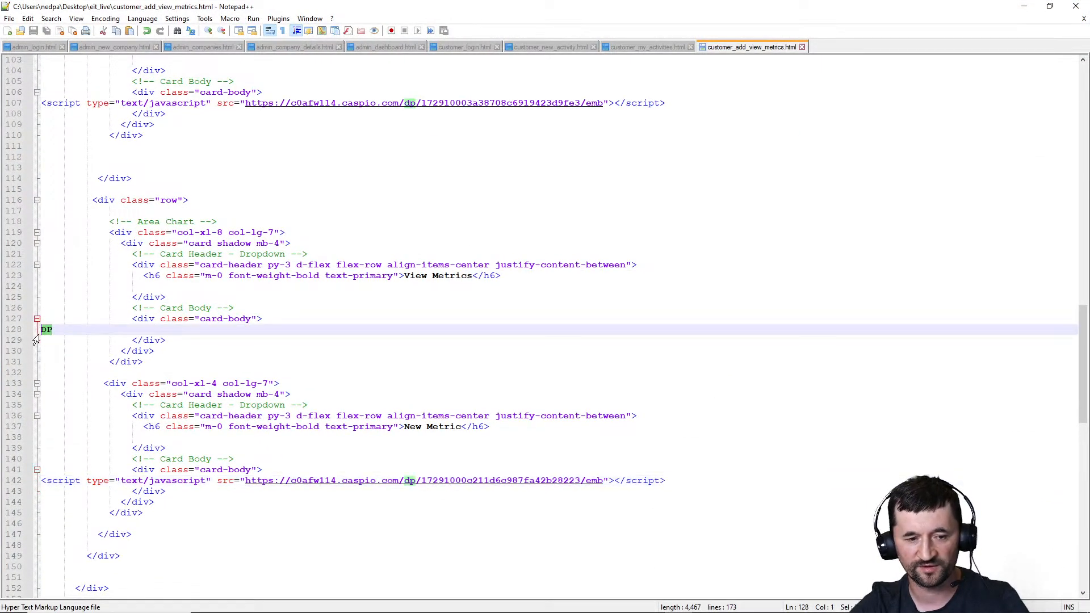
{"action": "key", "text": "ctrl+v"}
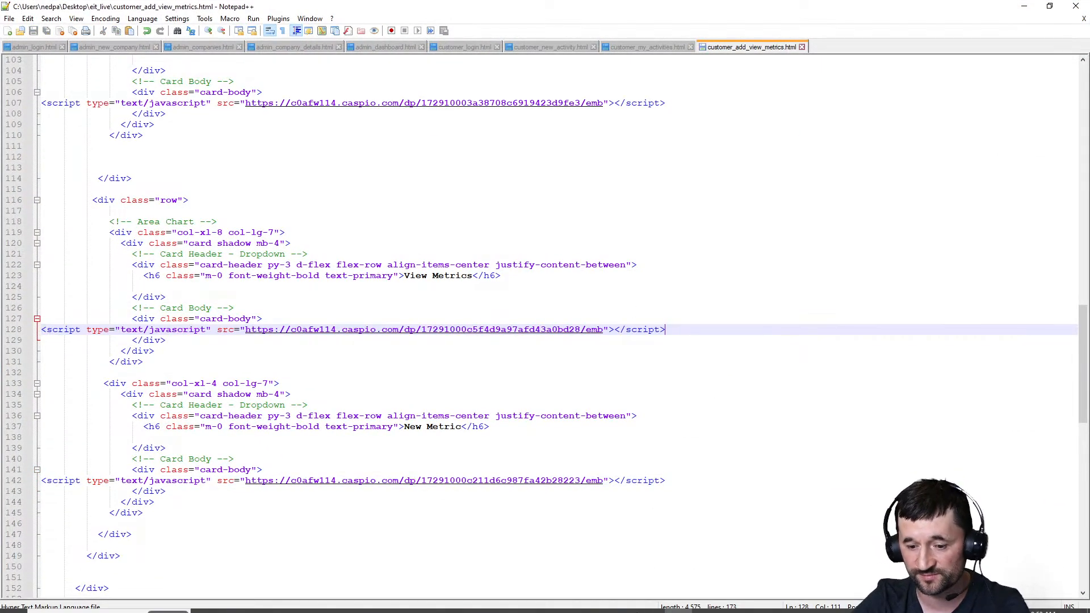
In WinSCP, upload customer_add_view_metrics.html to the eit_live folder on the server
{"action": "left_click", "coordinate": [427, 602]}
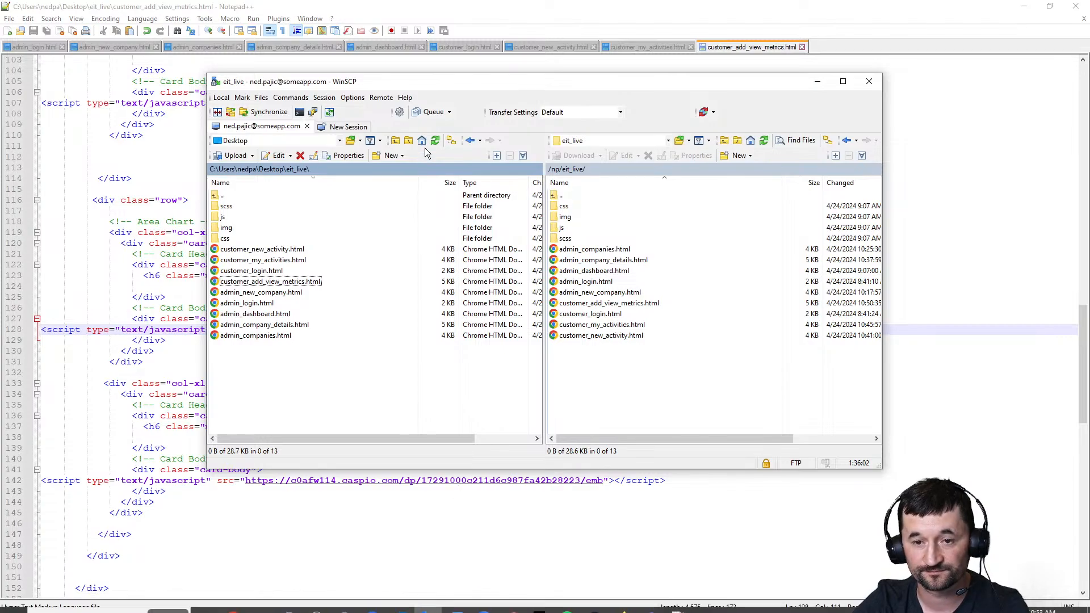
{"action": "left_click", "coordinate": [282, 283]}
{"action": "left_click_drag", "start_coordinate": [282, 284], "coordinate": [754, 389]}
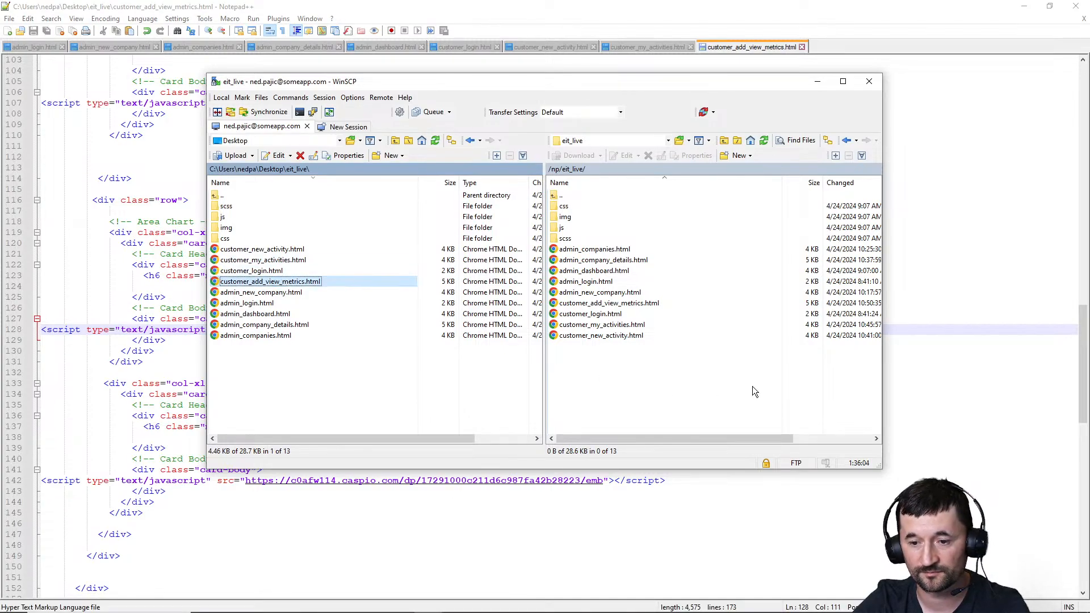
{"action": "left_click", "coordinate": [1023, 6]}
In the browser, check the customer's activity metrics page and the admin Dashboard page
{"action": "left_click", "coordinate": [361, 16]}
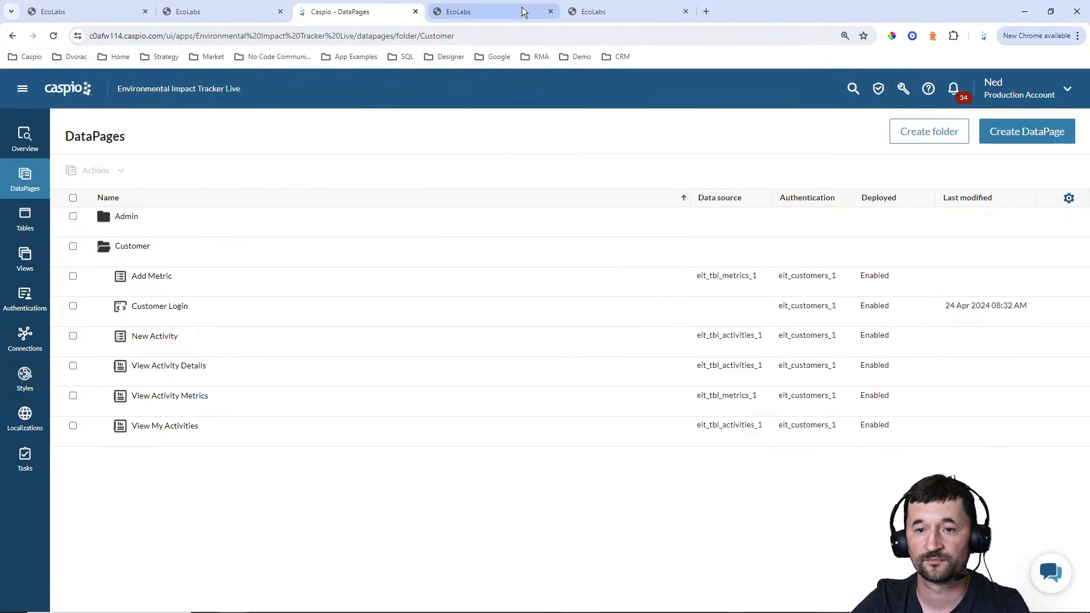
{"action": "left_click", "coordinate": [593, 11]}
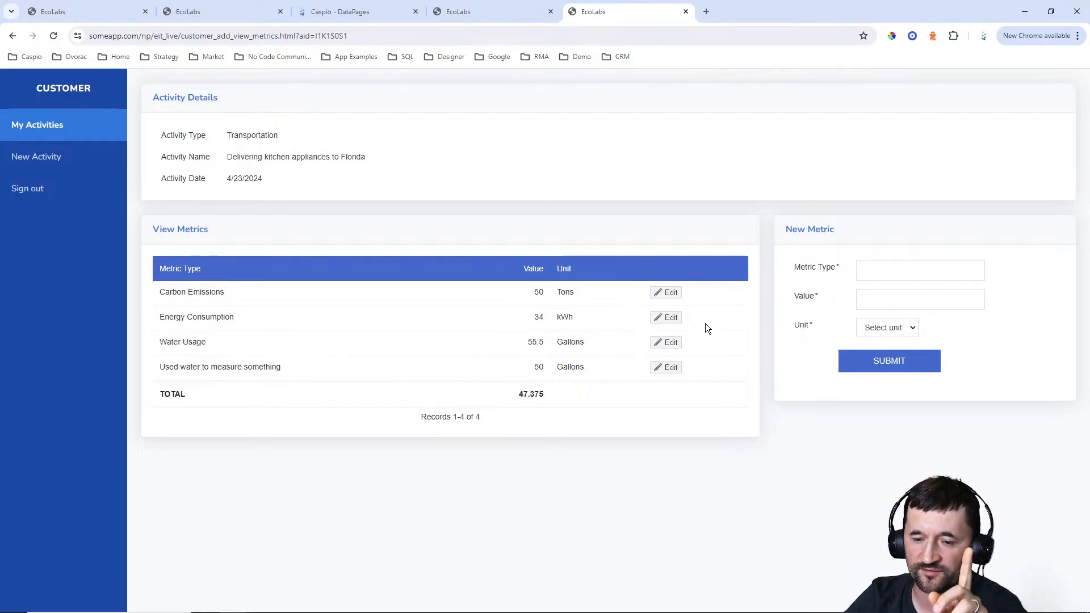
{"action": "left_click", "coordinate": [464, 14]}
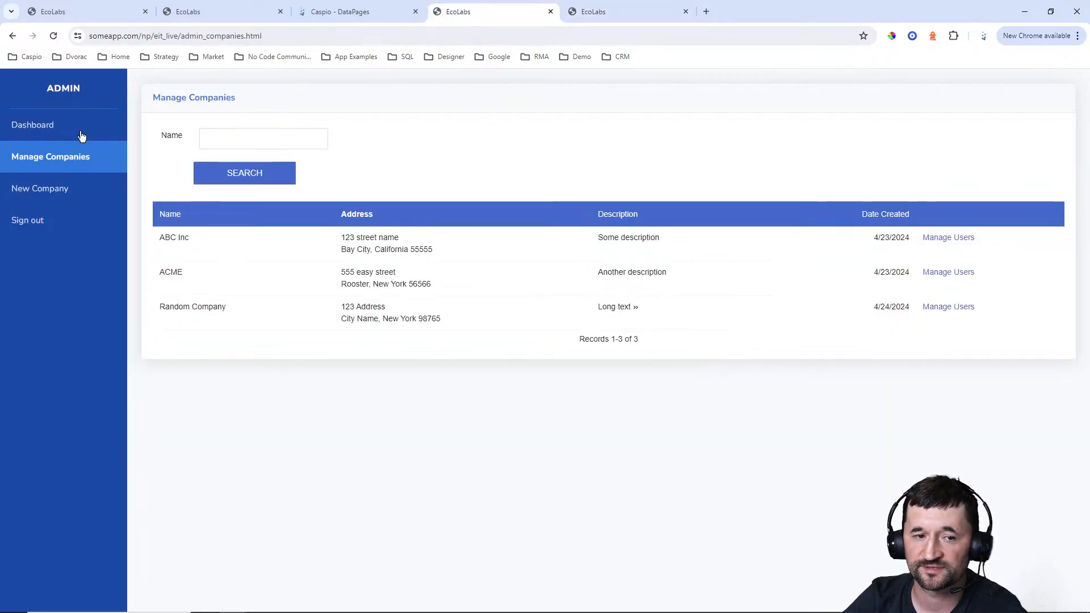
{"action": "left_click", "coordinate": [17, 127]}
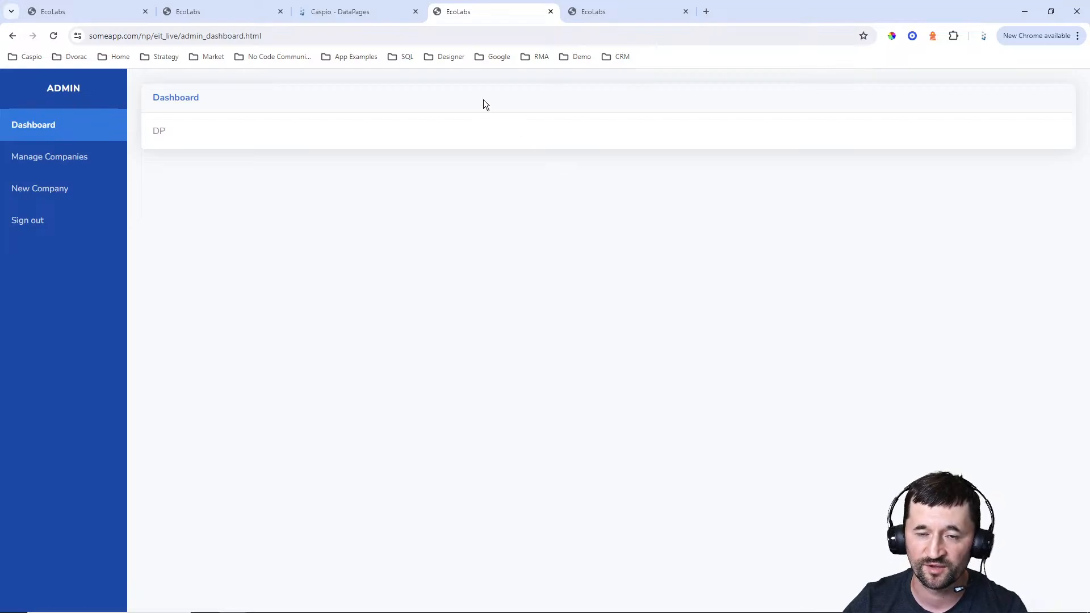
Return to Caspio and review the users, metrics, activities and companies tables as data sources for the dashboard
{"action": "left_click", "coordinate": [358, 19]}
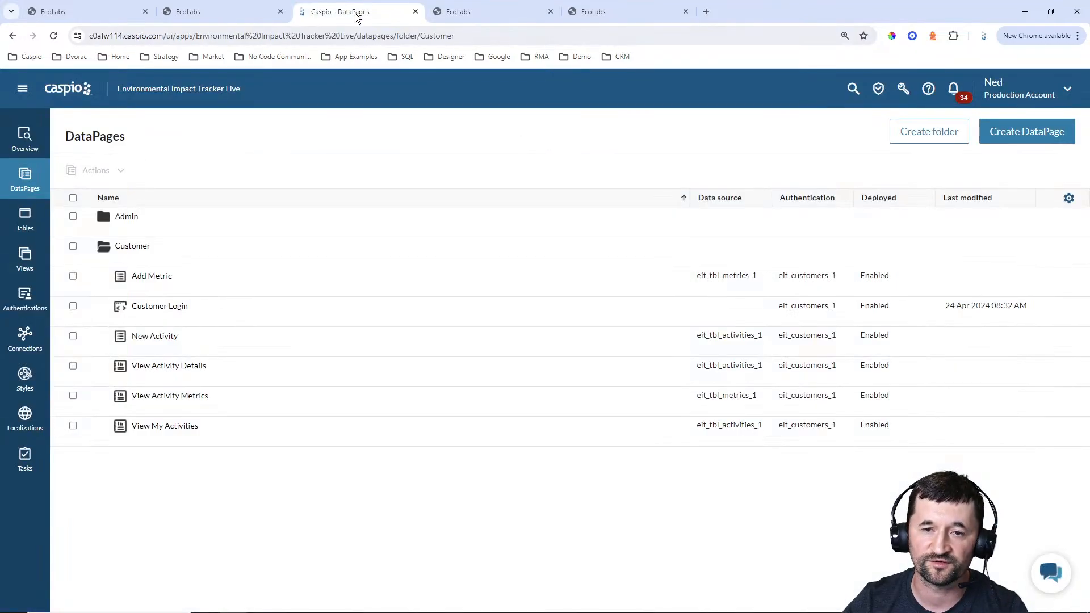
{"action": "left_click", "coordinate": [25, 221]}
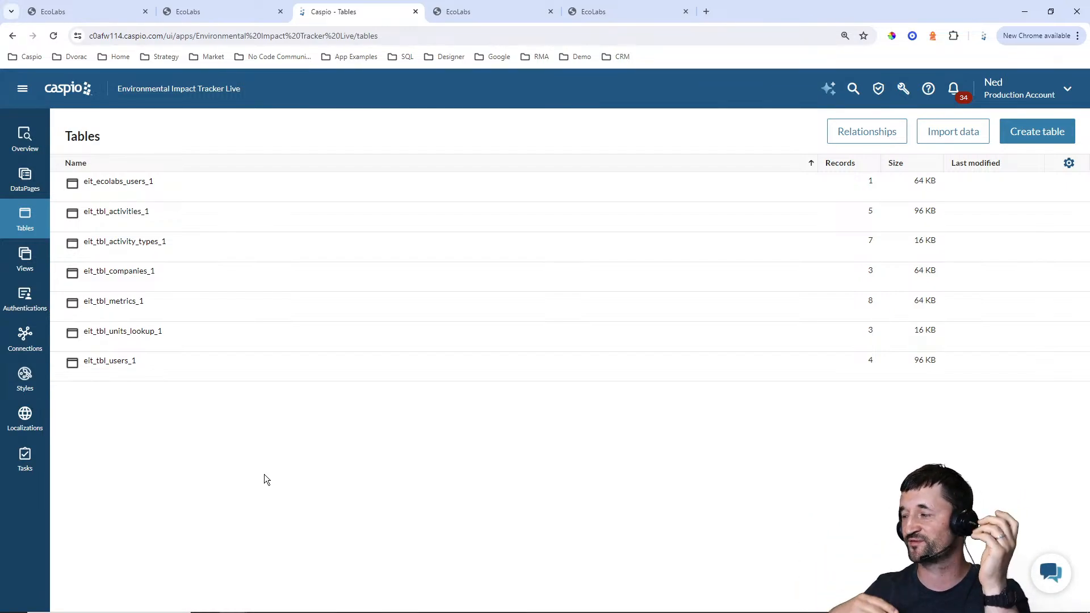
{"action": "mouse_move", "coordinate": [176, 363]}
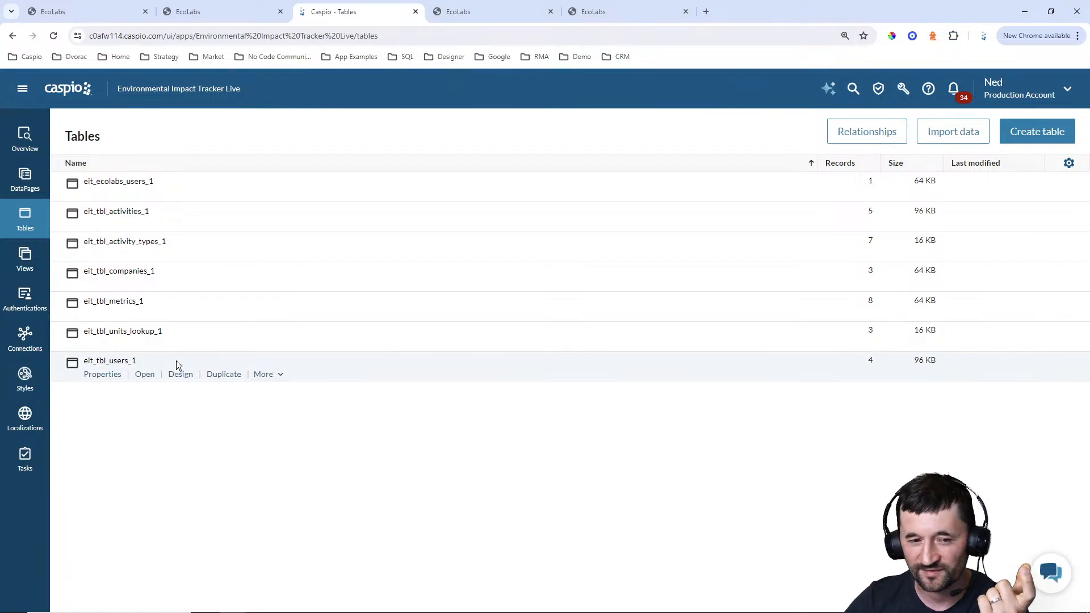
{"action": "mouse_move", "coordinate": [125, 305]}
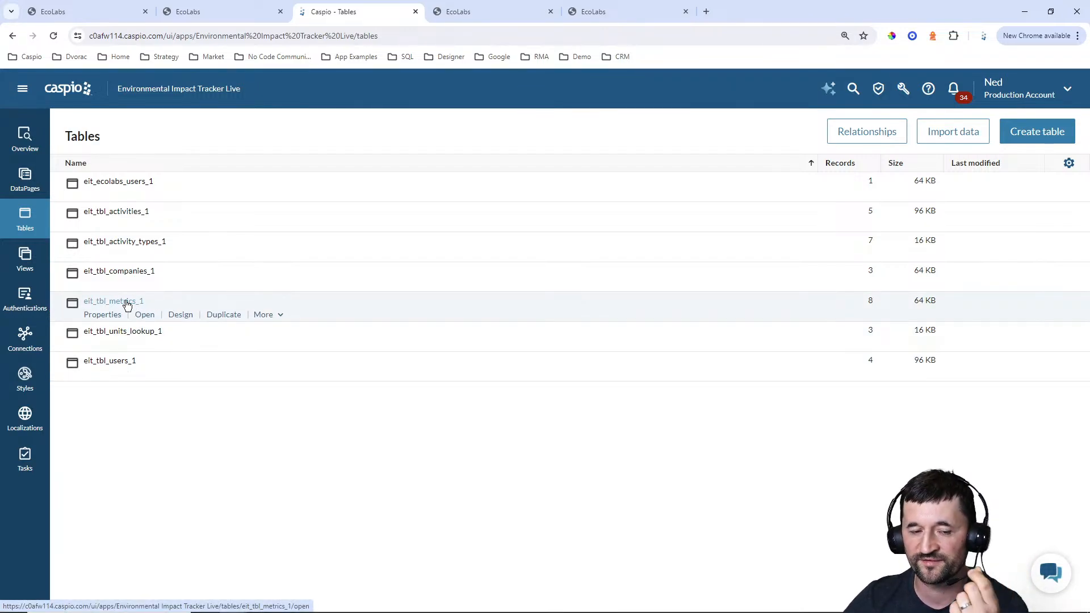
{"action": "mouse_move", "coordinate": [125, 214]}
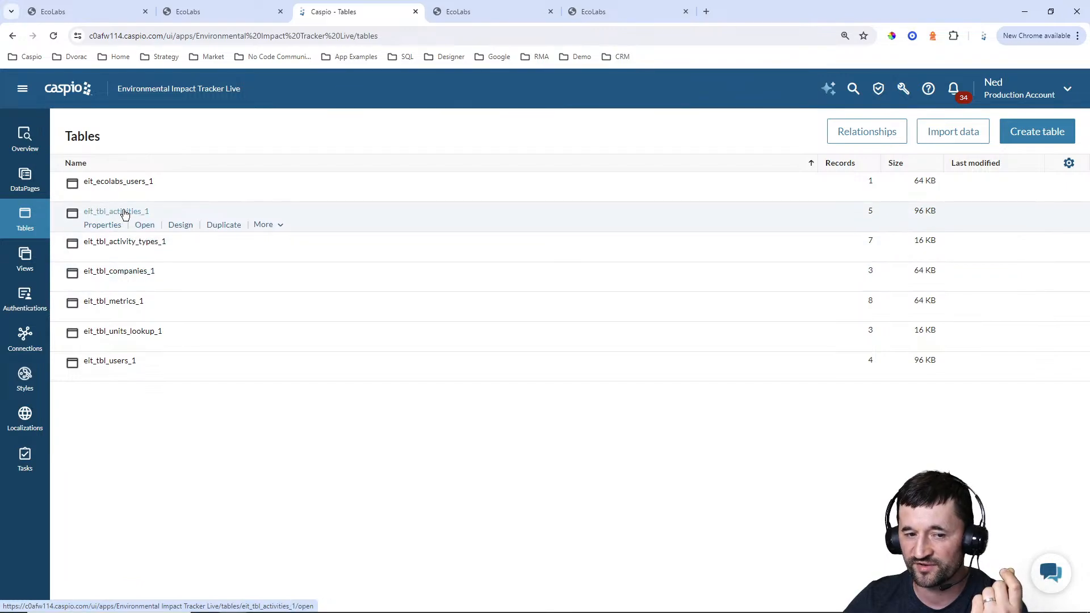
{"action": "mouse_move", "coordinate": [124, 273]}
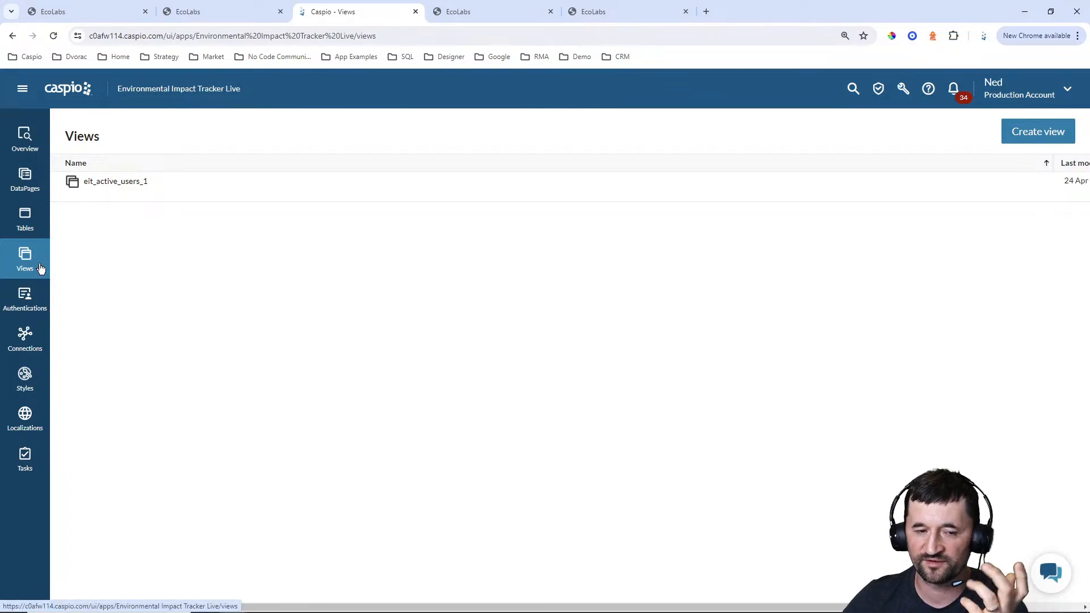
Create a view named eit_company_stats containing the eit_tbl_companies_1, eit_tbl_users_1, eit_tbl_activities_1 and eit_tbl_metrics_1 tables
{"action": "left_click", "coordinate": [1037, 132]}
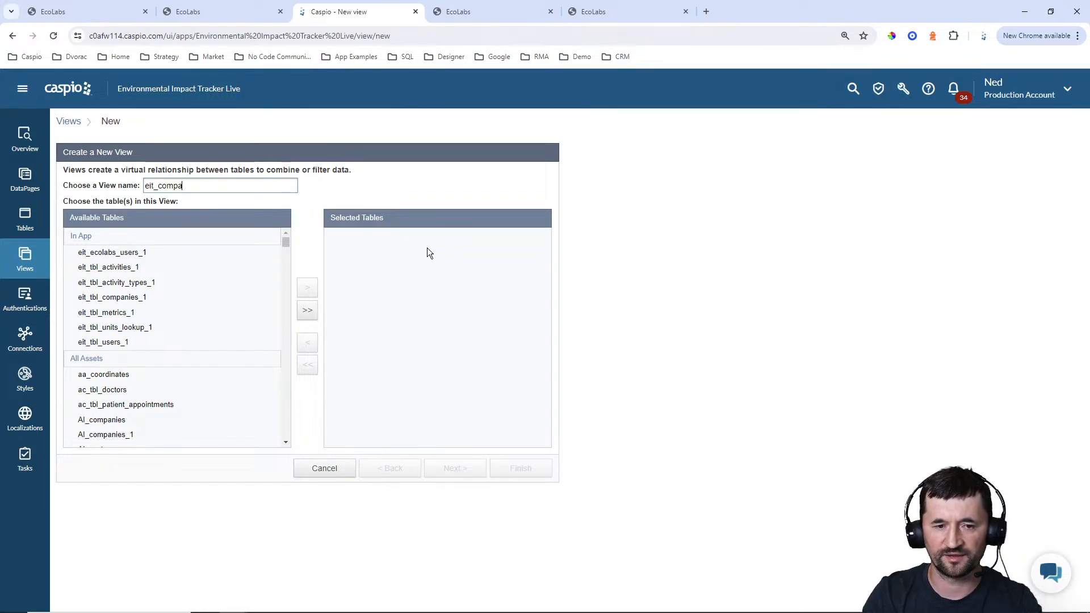
{"action": "type", "text": "_status"}
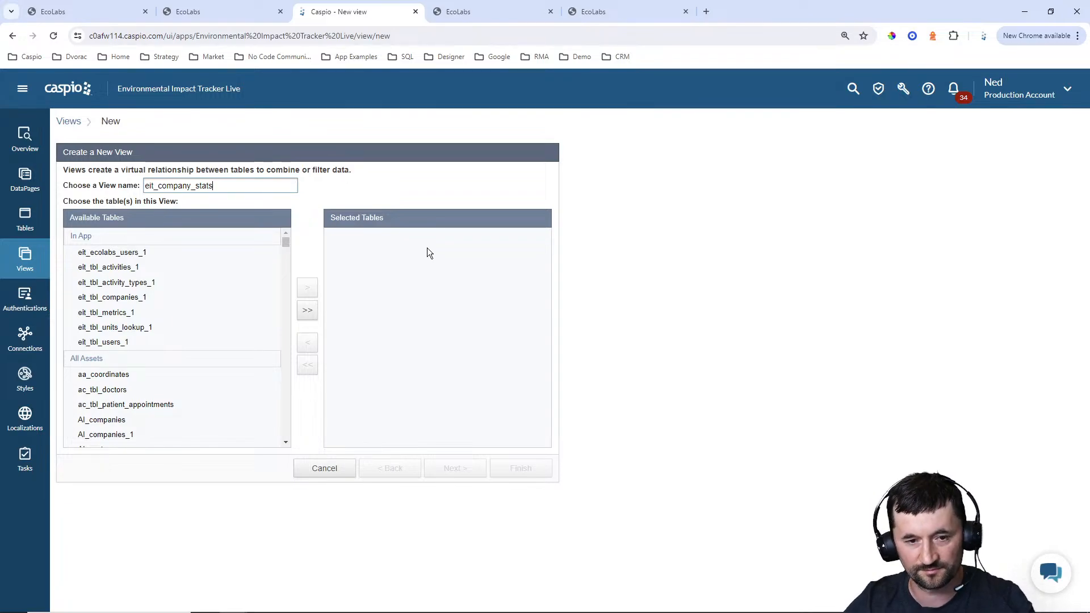
{"action": "left_click", "coordinate": [226, 304]}
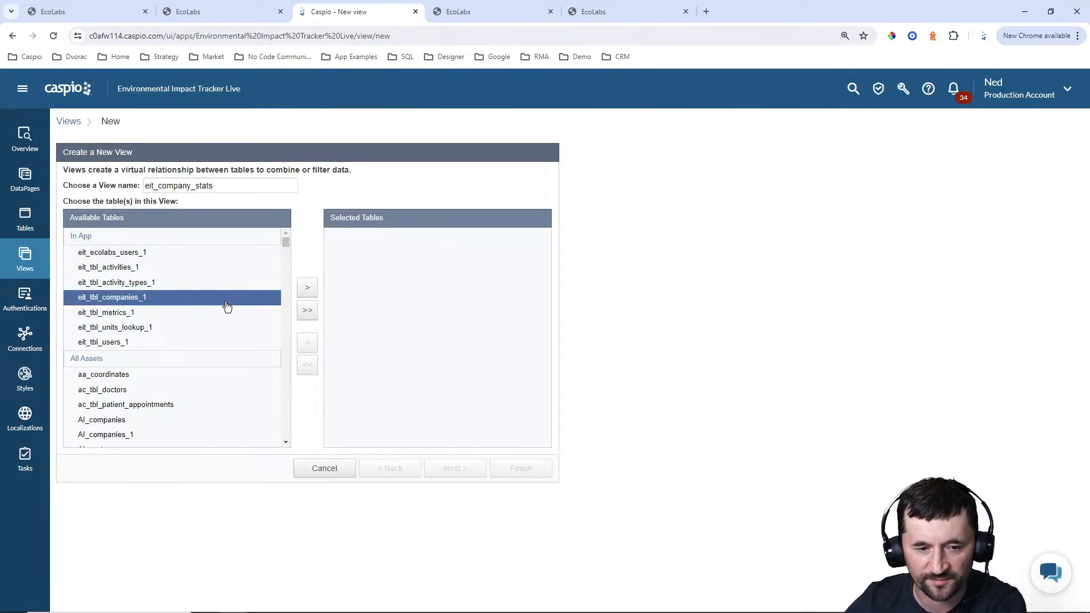
{"action": "left_click", "coordinate": [310, 292]}
{"action": "left_click", "coordinate": [123, 342]}
{"action": "left_click", "coordinate": [306, 294]}
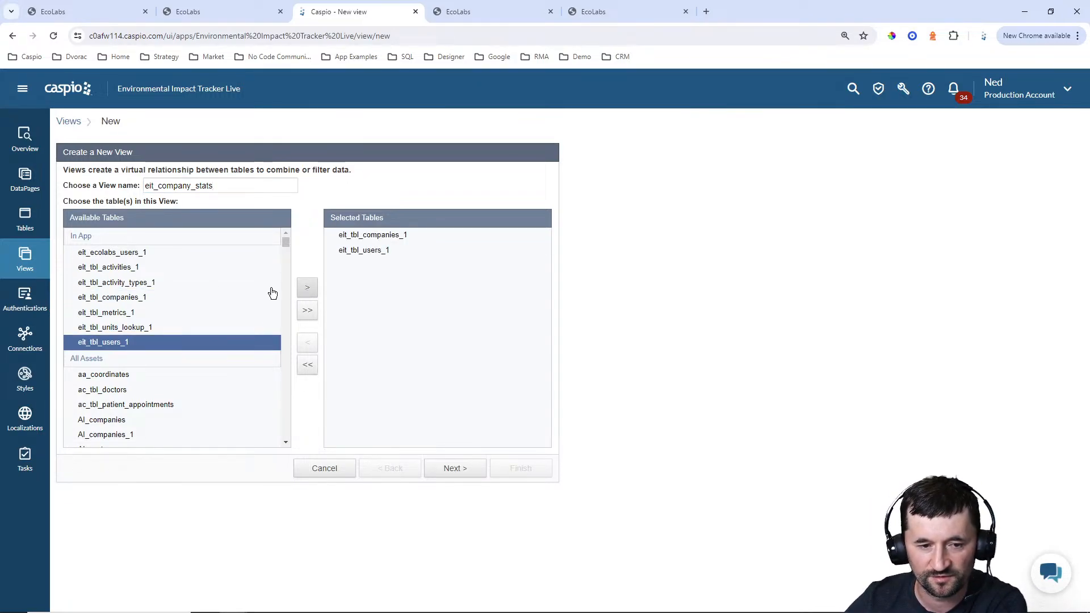
{"action": "left_click", "coordinate": [117, 267]}
{"action": "left_click", "coordinate": [307, 287]}
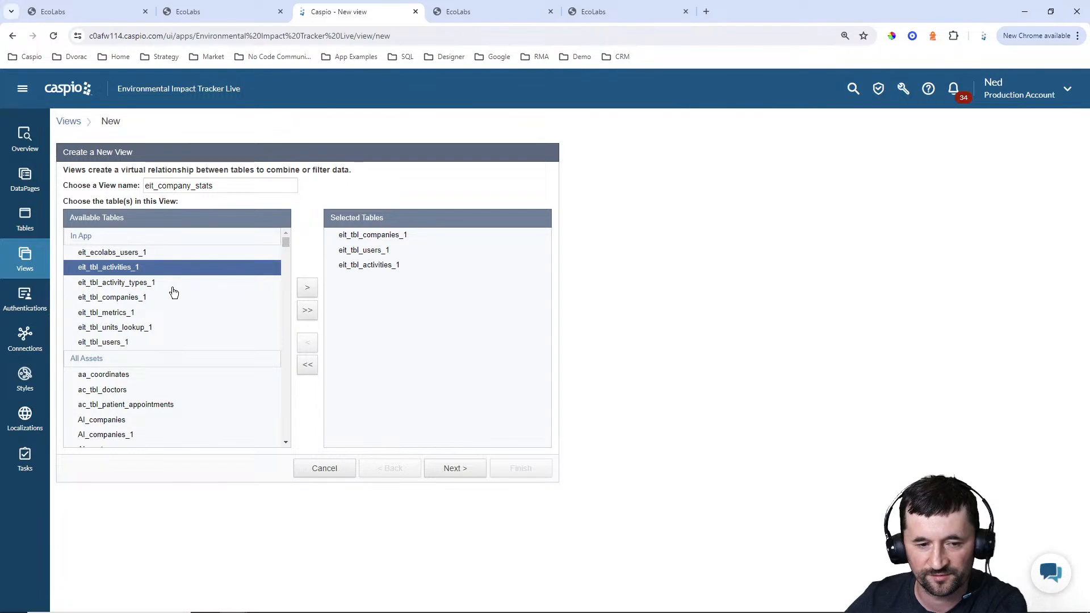
{"action": "left_click", "coordinate": [119, 314]}
{"action": "left_click", "coordinate": [307, 288]}
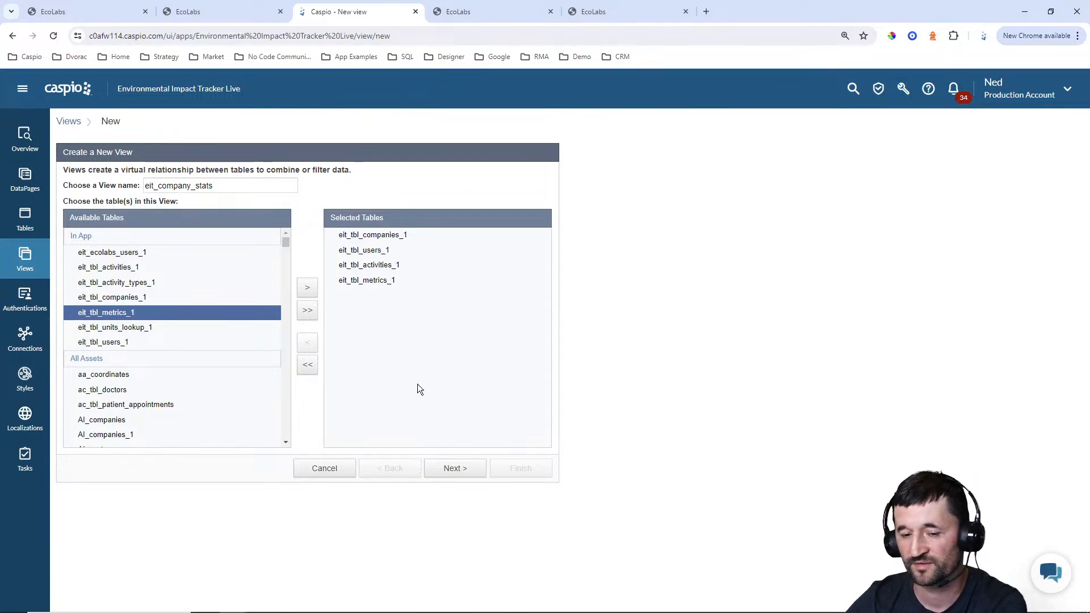
Join eit_tbl_companies_1.Company_ID to eit_tbl_users_1.CompanyID in the view, including only matching records
{"action": "left_click", "coordinate": [453, 473]}
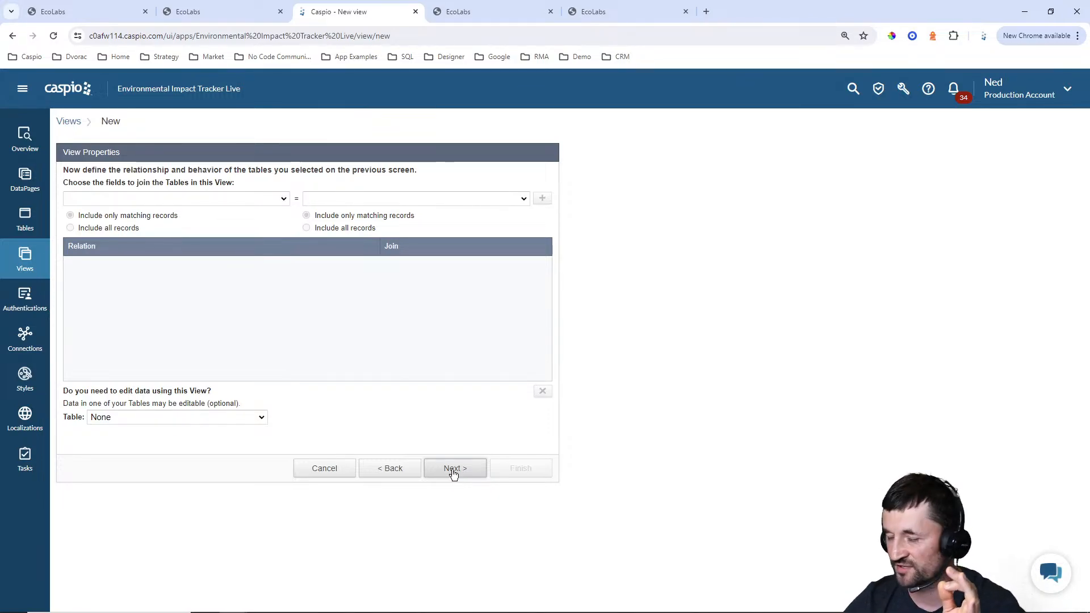
{"action": "left_click", "coordinate": [237, 202]}
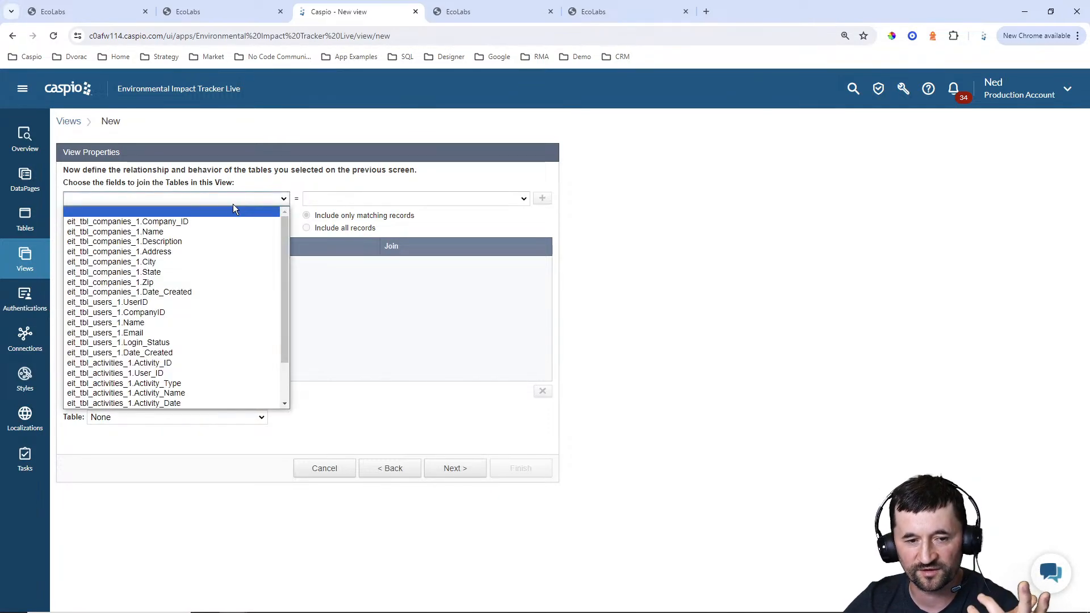
{"action": "left_click", "coordinate": [194, 221]}
{"action": "left_click", "coordinate": [341, 198]}
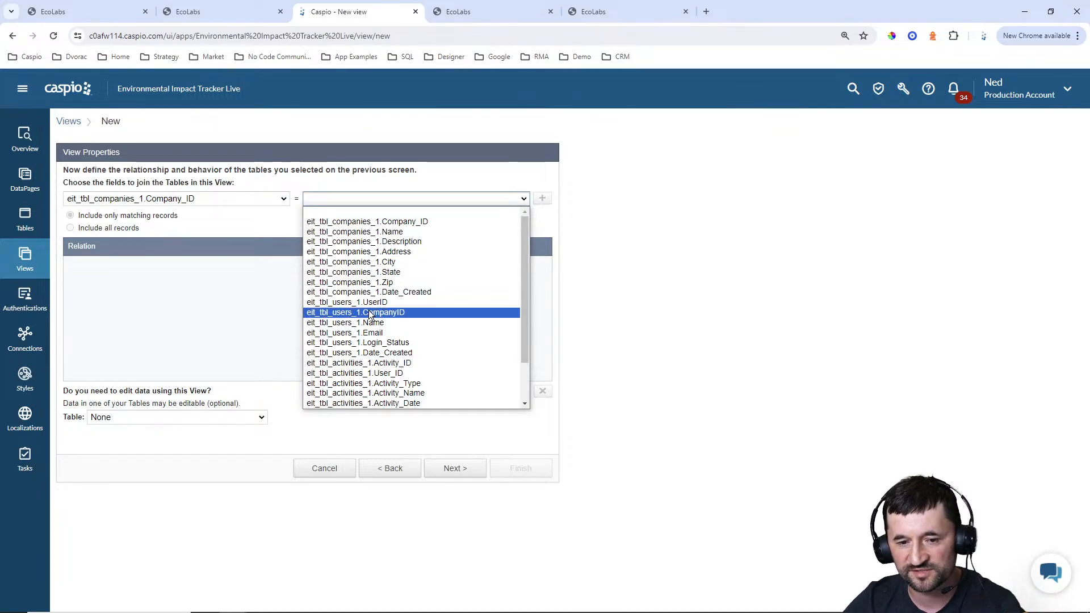
{"action": "left_click", "coordinate": [369, 313]}
{"action": "left_click", "coordinate": [543, 199]}
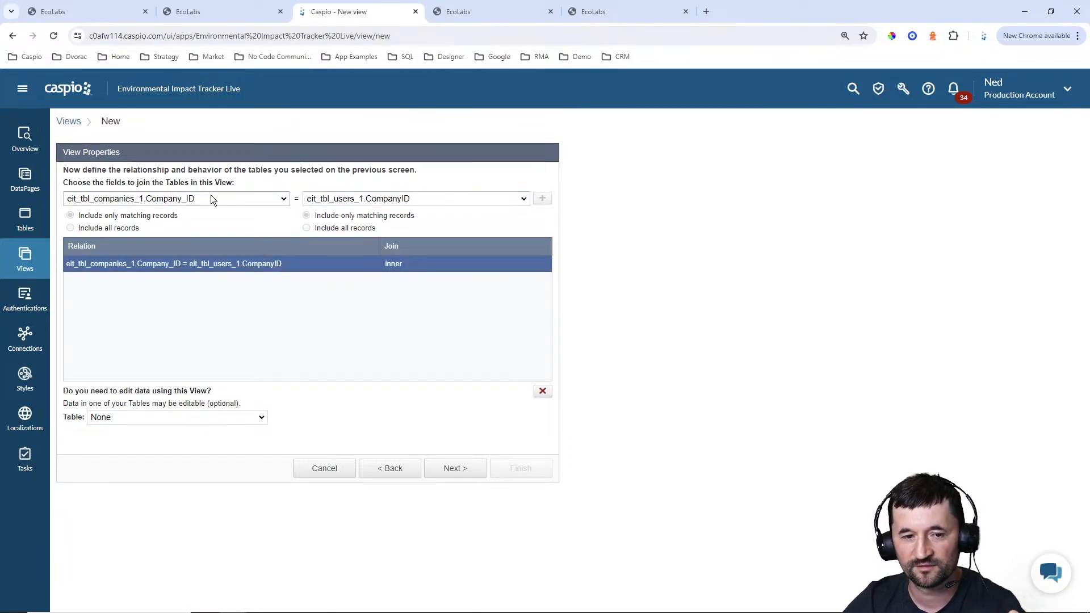
Add a join between eit_tbl_users_1.UserID and eit_tbl_activities_1.User_ID to the view
{"action": "left_click", "coordinate": [210, 198]}
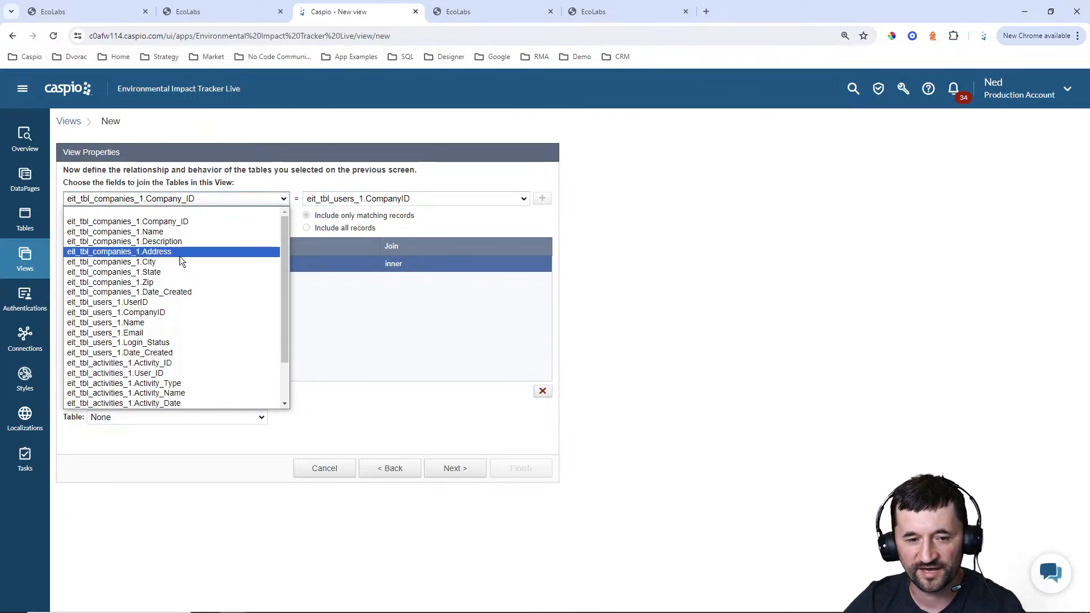
{"action": "left_click", "coordinate": [145, 303]}
{"action": "left_click", "coordinate": [400, 198]}
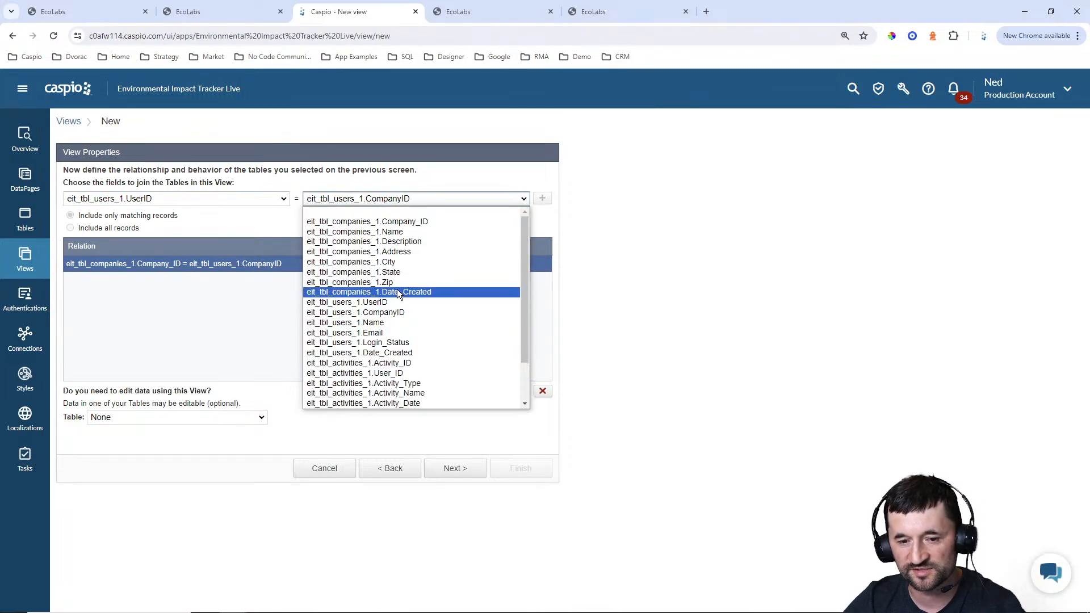
{"action": "left_click", "coordinate": [397, 374]}
{"action": "left_click", "coordinate": [542, 199]}
Join eit_tbl_activities_1.Activity_ID to eit_tbl_metrics_1.Activity_ID, and cancel the creation of the view
{"action": "left_click", "coordinate": [203, 199]}
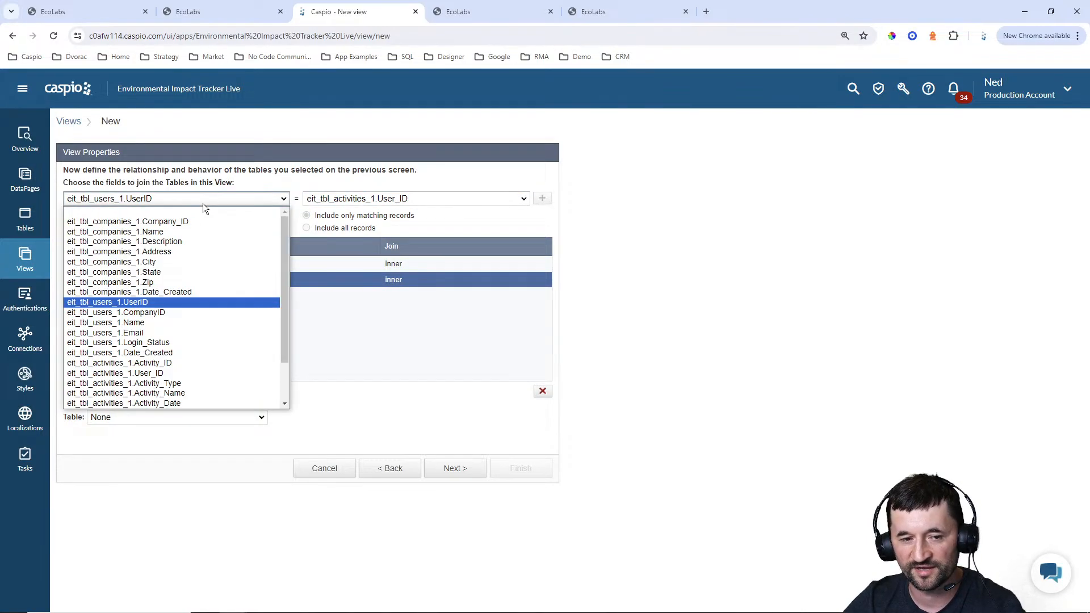
{"action": "left_click", "coordinate": [157, 362]}
{"action": "left_click", "coordinate": [522, 199]}
{"action": "scroll", "coordinate": [428, 299], "scroll_direction": "down", "scroll_amount": 1}
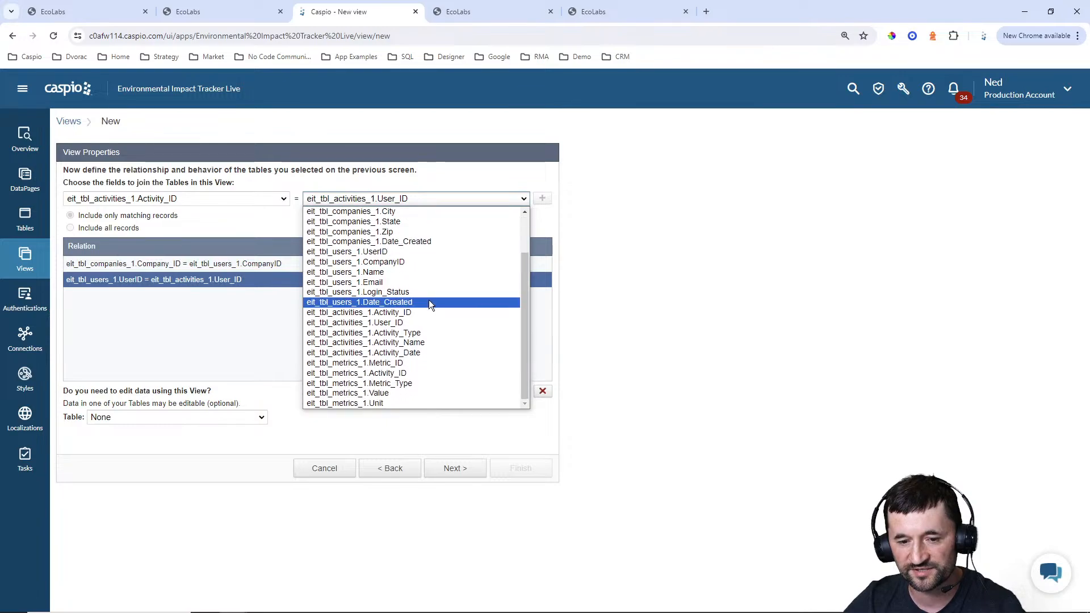
{"action": "left_click", "coordinate": [394, 373]}
{"action": "left_click", "coordinate": [543, 198]}
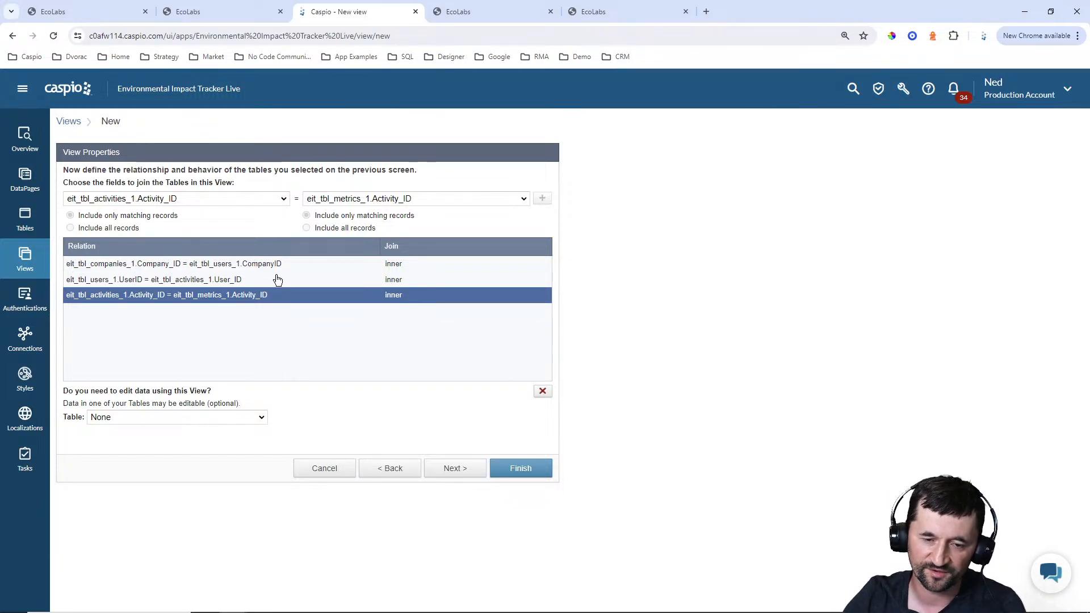
{"action": "left_click", "coordinate": [347, 466]}
{"action": "left_click", "coordinate": [604, 323]}
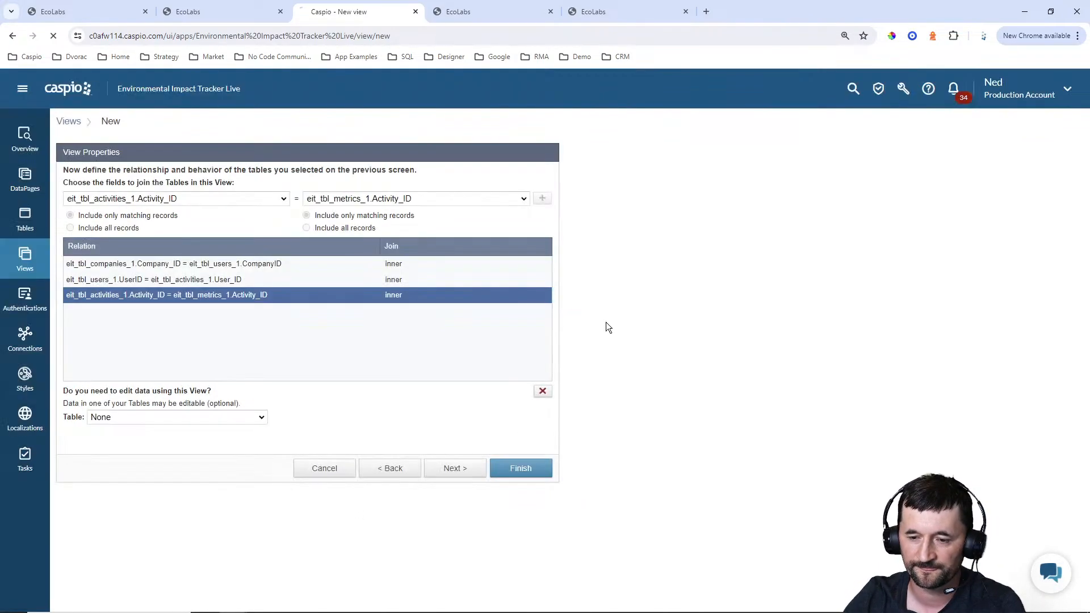
Open the app's table relationships and add eit_tbl_companies_1, eit_tbl_users_1, eit_tbl_activities_1 and eit_tbl_metrics_1 to the diagram
{"action": "left_click", "coordinate": [28, 226]}
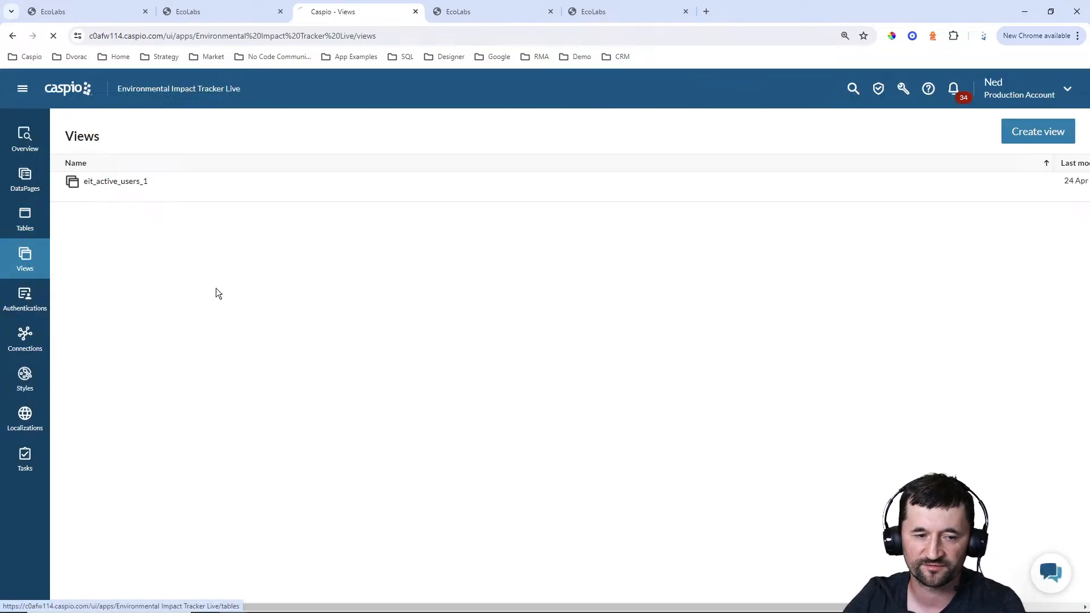
{"action": "left_click", "coordinate": [889, 137]}
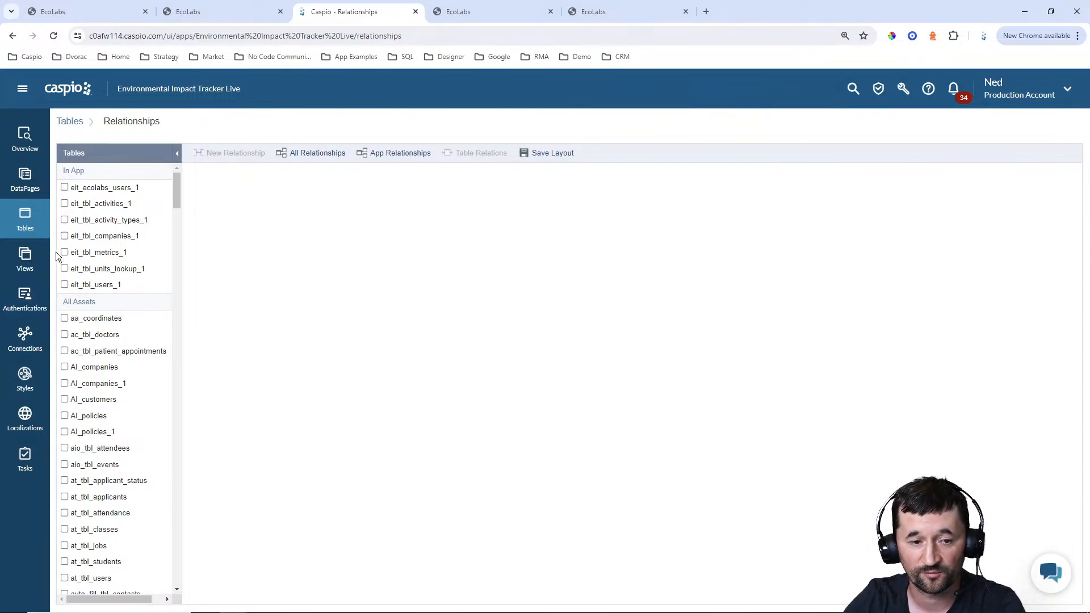
{"action": "left_click", "coordinate": [64, 236]}
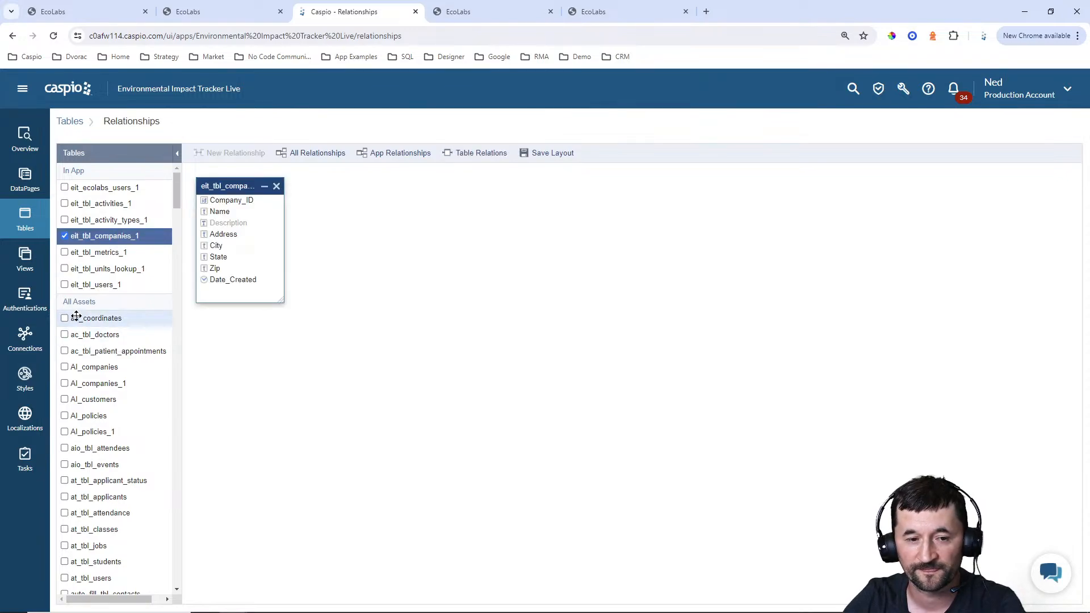
{"action": "left_click", "coordinate": [65, 285]}
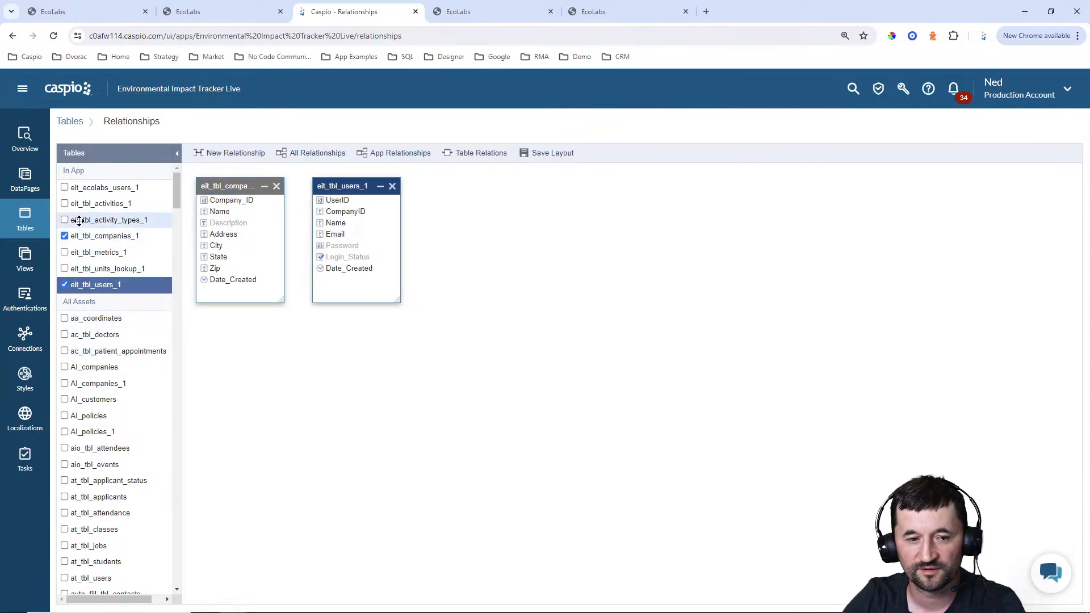
{"action": "left_click", "coordinate": [64, 203]}
{"action": "left_click", "coordinate": [65, 252]}
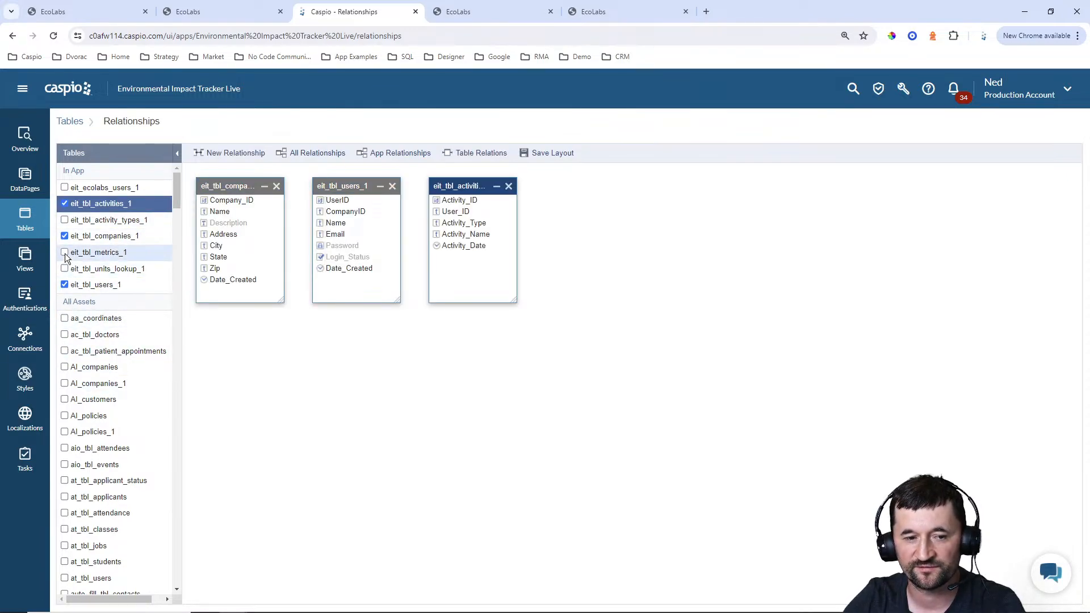
Spread the four tables across the relationship diagram in the order companies, users, activities, metrics
{"action": "left_click_drag", "start_coordinate": [568, 186], "coordinate": [864, 270]}
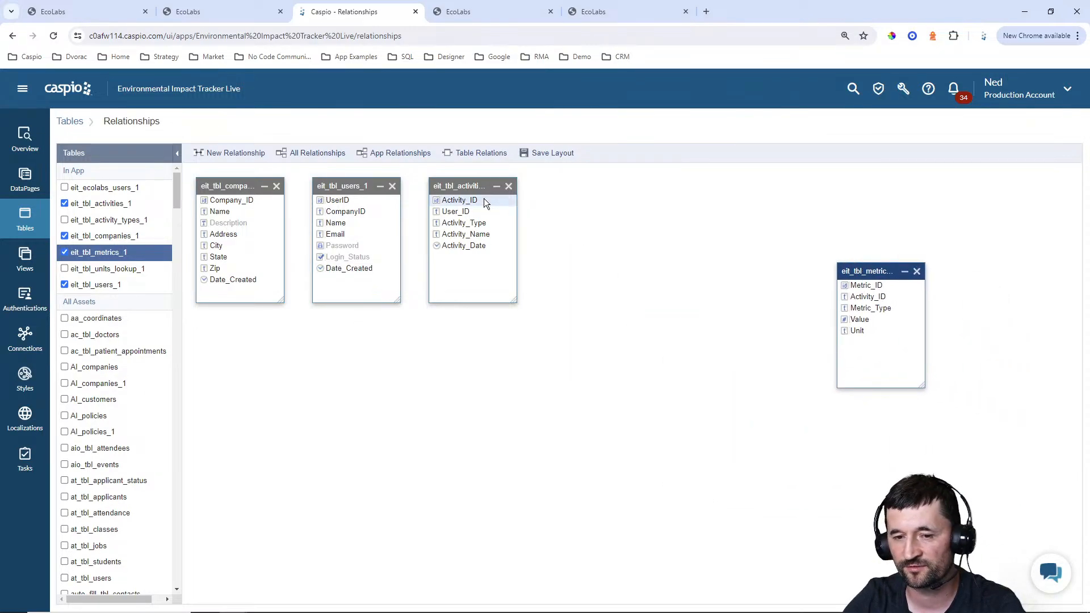
{"action": "left_click_drag", "start_coordinate": [472, 186], "coordinate": [649, 299]}
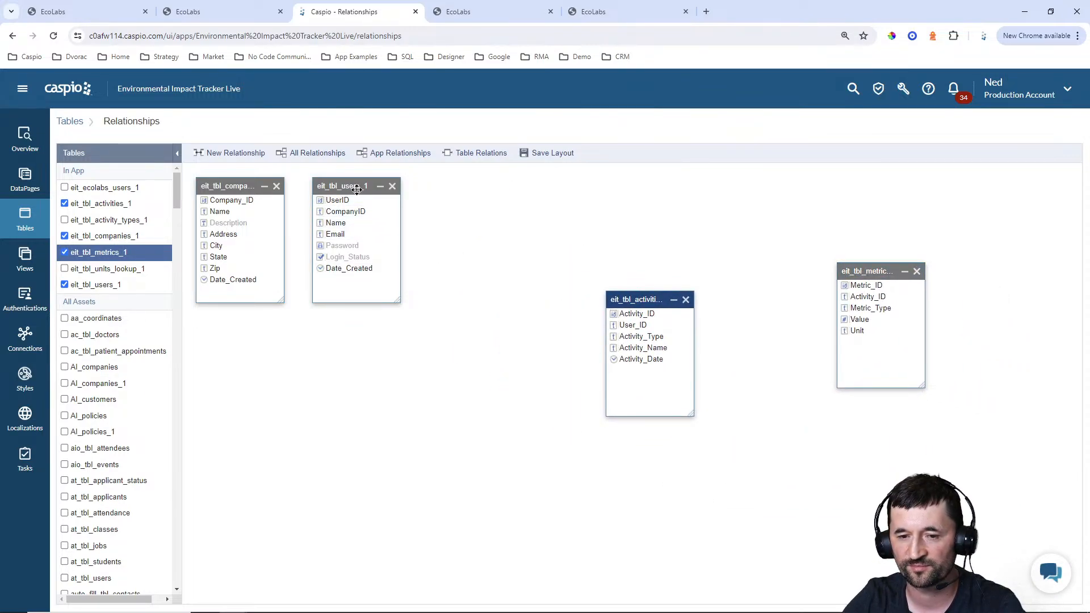
{"action": "left_click_drag", "start_coordinate": [346, 186], "coordinate": [470, 248]}
{"action": "left_click_drag", "start_coordinate": [241, 185], "coordinate": [267, 266]}
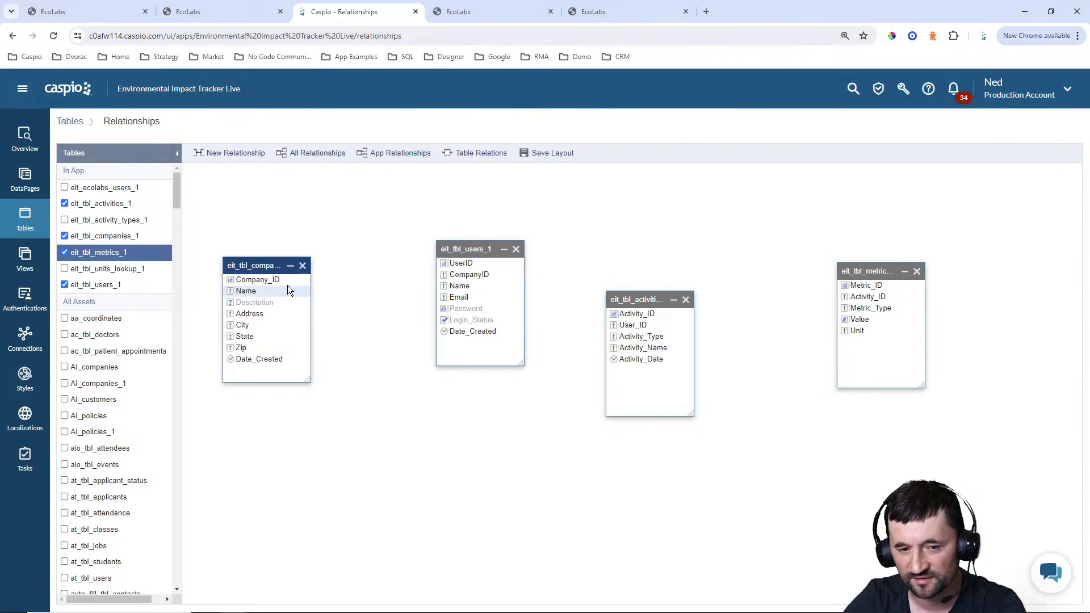
Create a relationship from eit_tbl_companies_1.Company_ID to eit_tbl_users_1.CompanyID, with Name as the display value used on DataPages
{"action": "left_click_drag", "start_coordinate": [284, 280], "coordinate": [452, 280]}
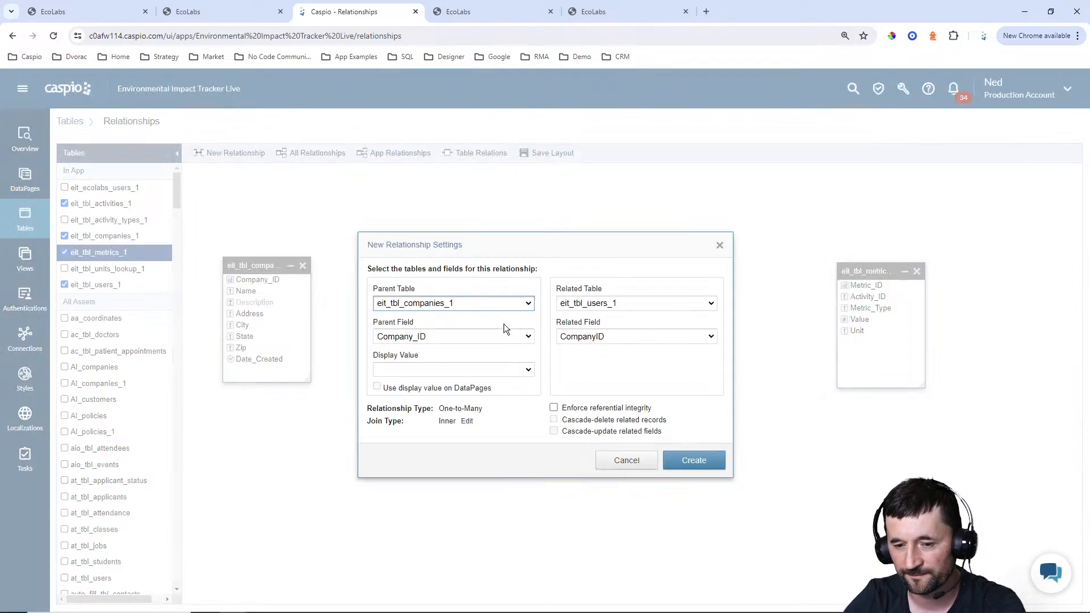
{"action": "left_click", "coordinate": [486, 371]}
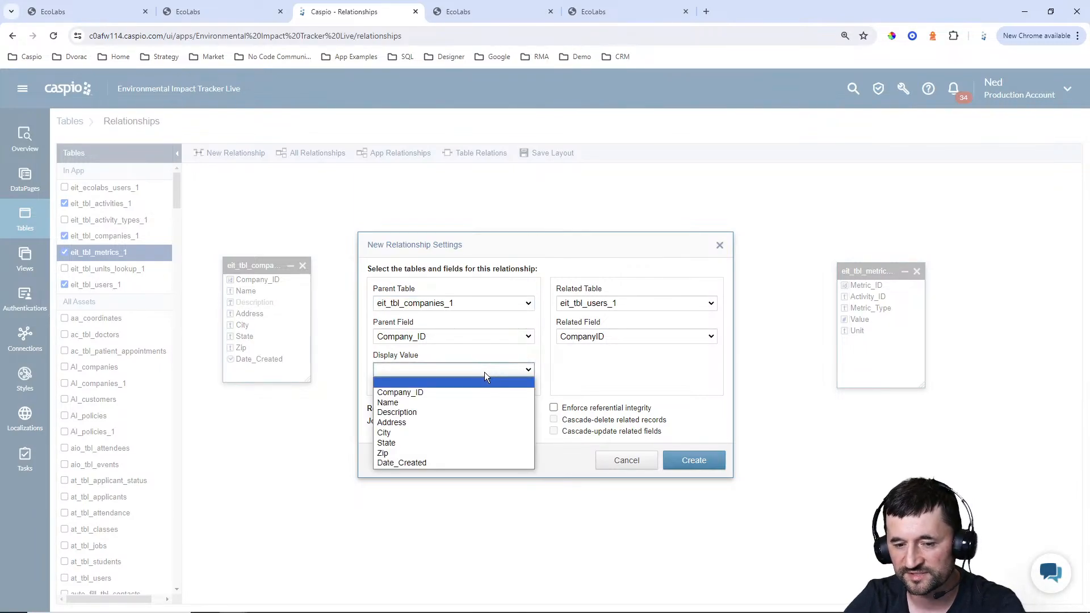
{"action": "left_click", "coordinate": [433, 403]}
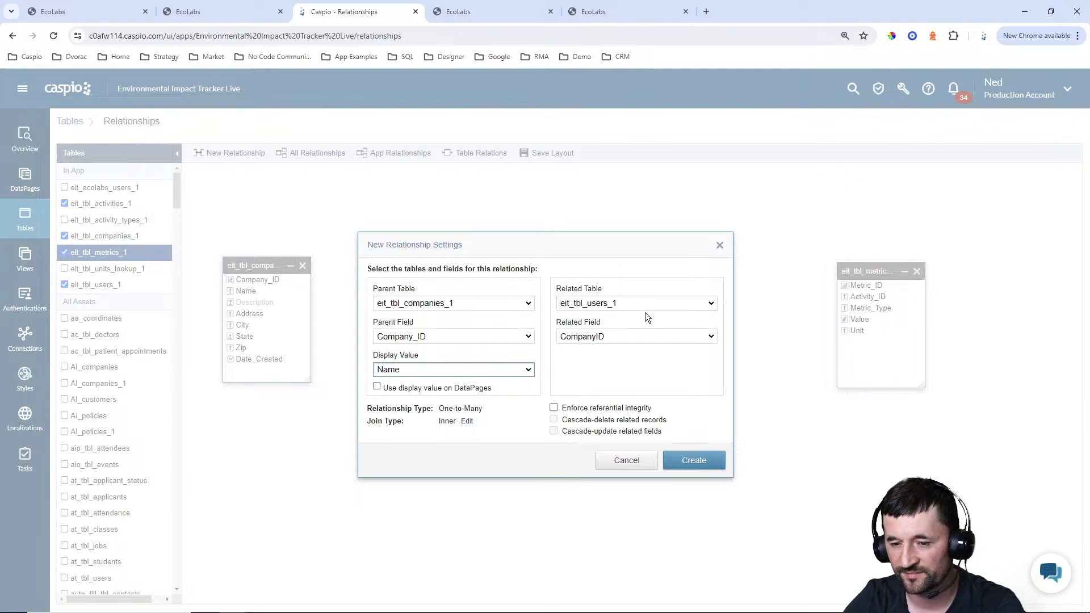
{"action": "left_click", "coordinate": [466, 388]}
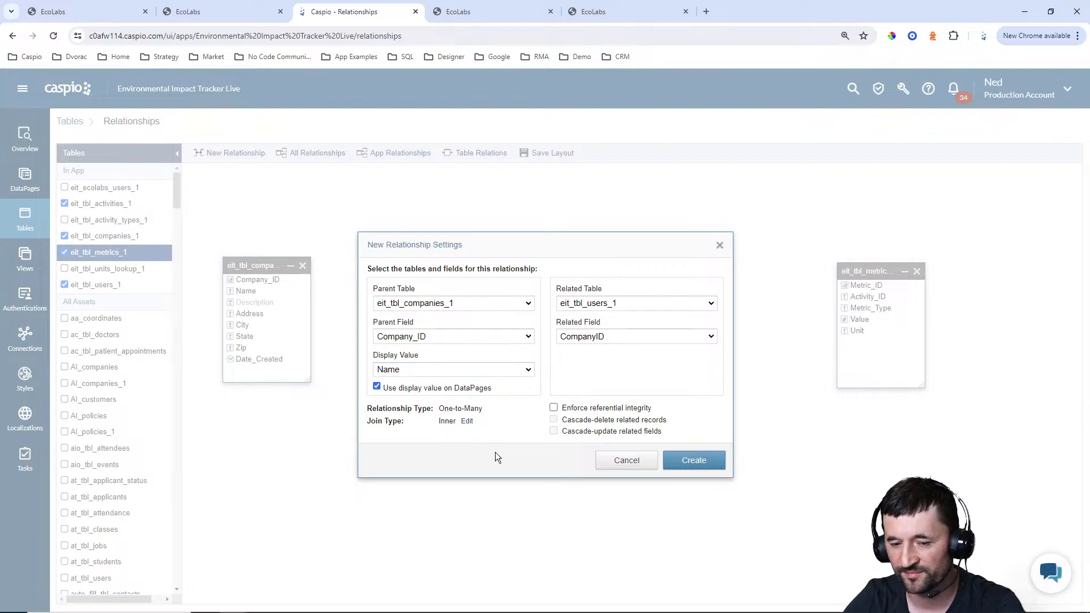
{"action": "left_click", "coordinate": [691, 463]}
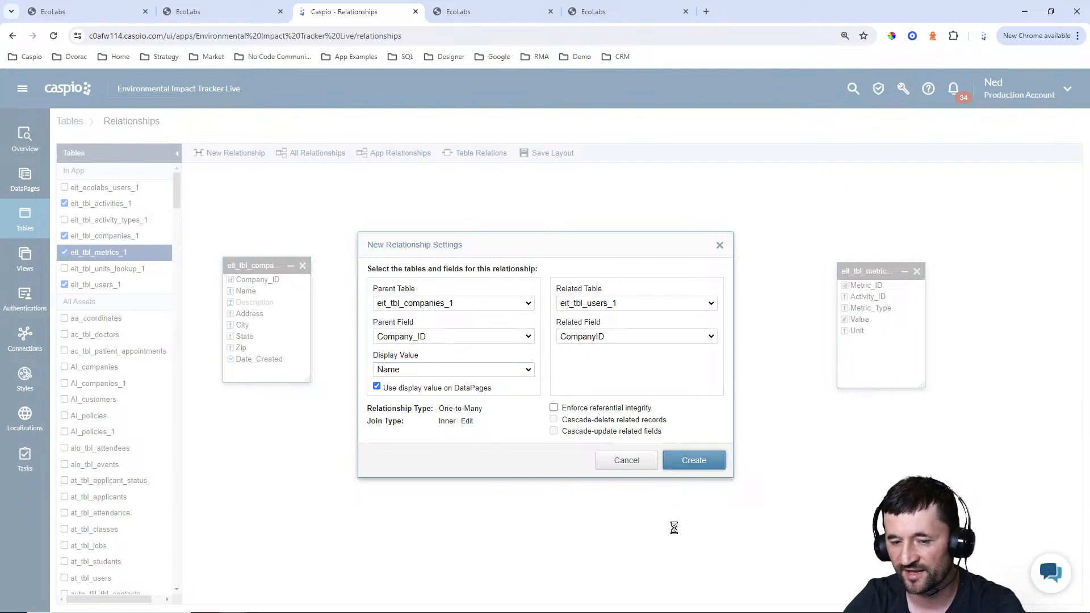
Move the users table nearer to companies and relate its UserID to eit_tbl_activities_1.User_ID, using Name as the display value on DataPages
{"action": "left_click_drag", "start_coordinate": [464, 242], "coordinate": [432, 248]}
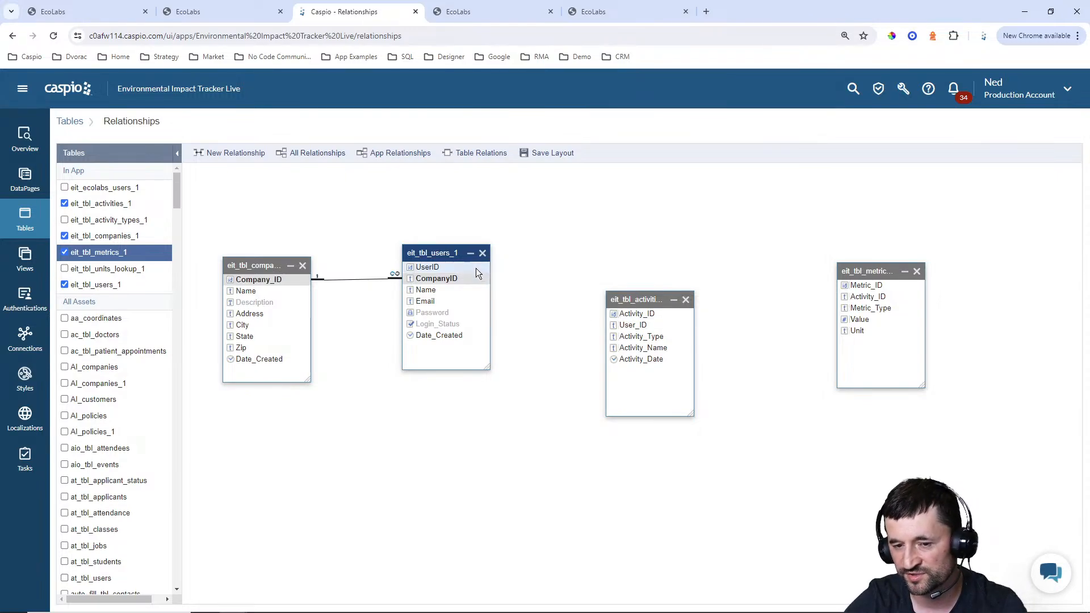
{"action": "left_click_drag", "start_coordinate": [476, 267], "coordinate": [618, 329]}
{"action": "left_click_drag", "start_coordinate": [524, 285], "coordinate": [613, 328]}
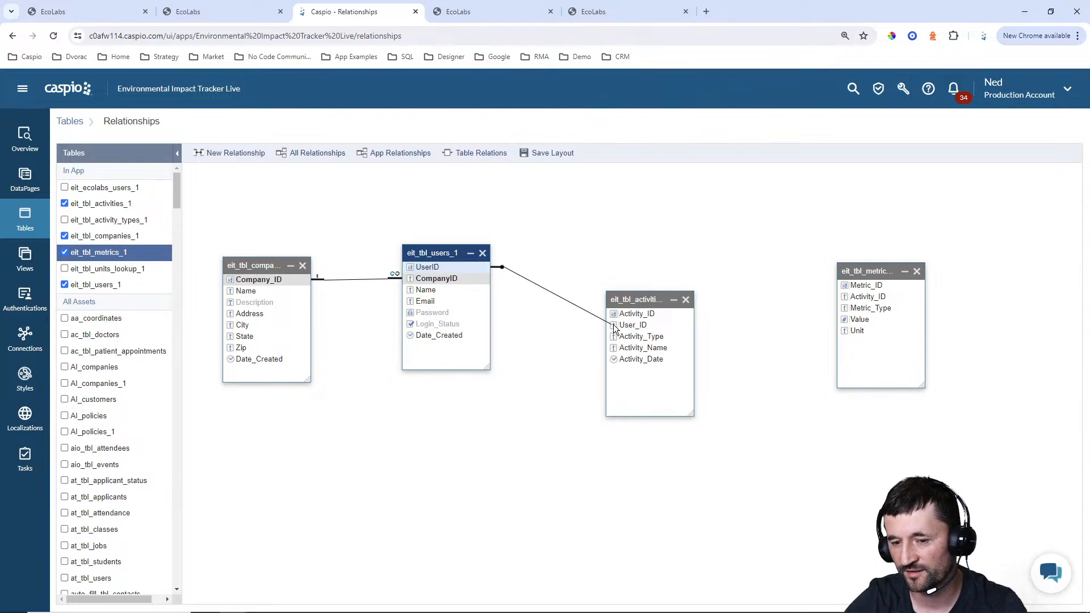
{"action": "left_click", "coordinate": [476, 369]}
{"action": "left_click", "coordinate": [419, 412]}
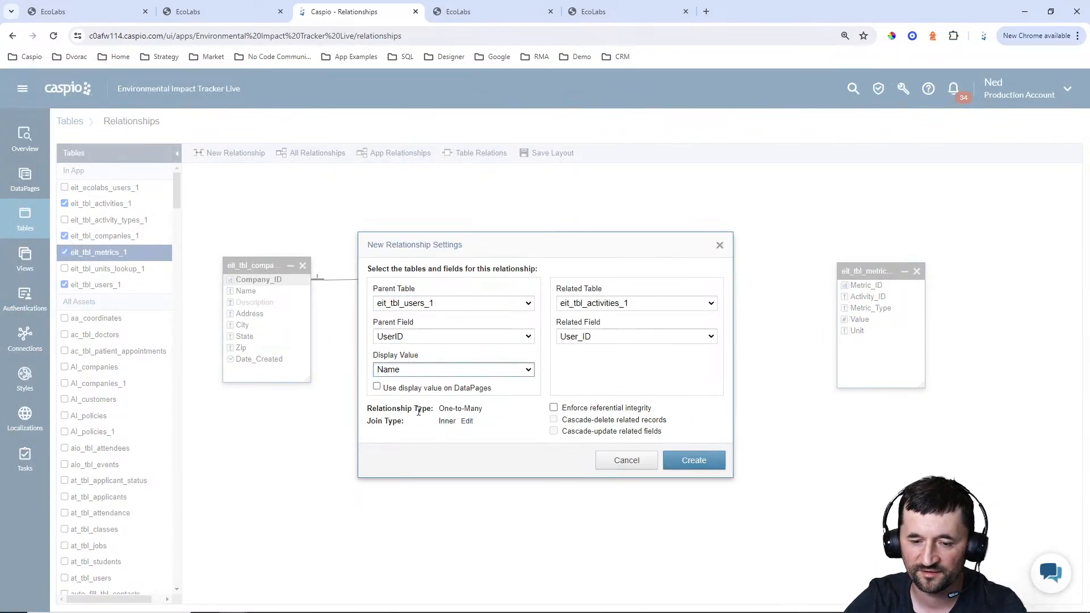
{"action": "left_click", "coordinate": [403, 389]}
{"action": "left_click", "coordinate": [693, 460]}
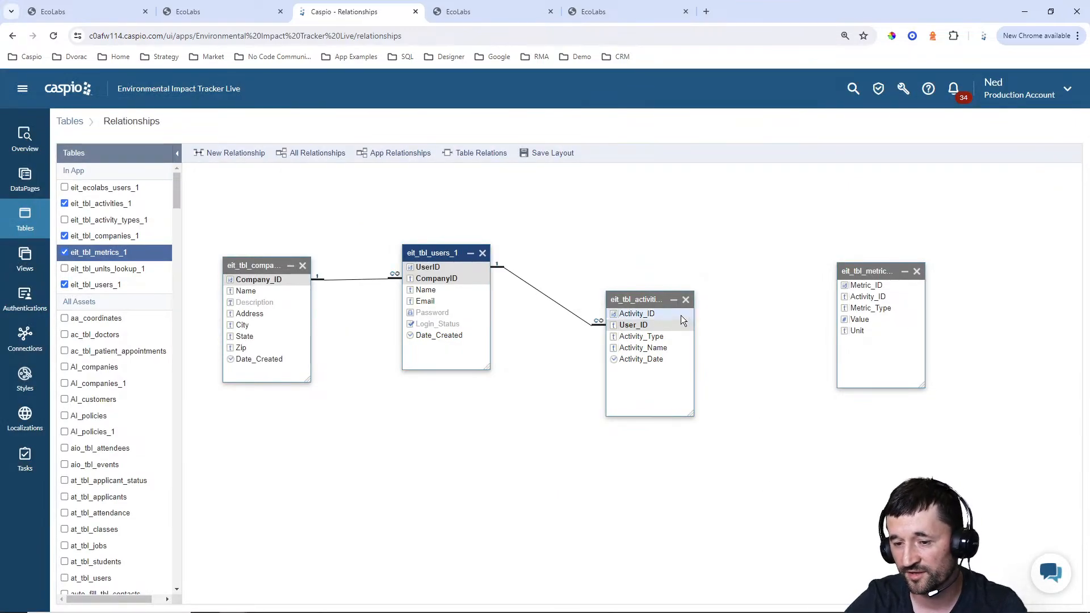
Relate eit_tbl_activities_1.Activity_ID to eit_tbl_metrics_1.Activity_ID, using Activity_Name as the display value on DataPages and enforcing referential integrity
{"action": "left_click_drag", "start_coordinate": [680, 314], "coordinate": [847, 297]}
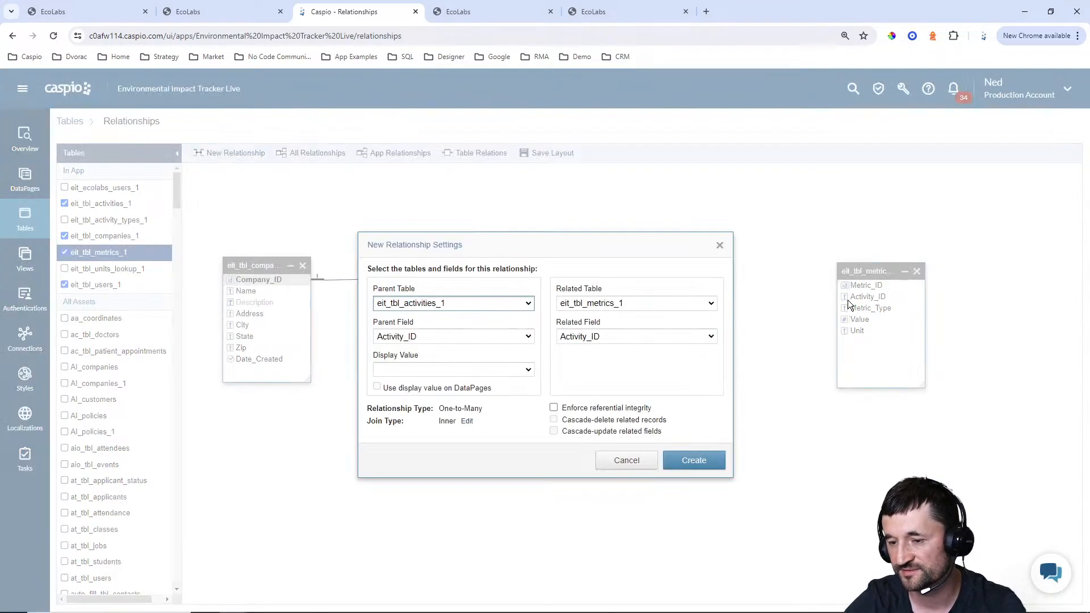
{"action": "left_click", "coordinate": [461, 371]}
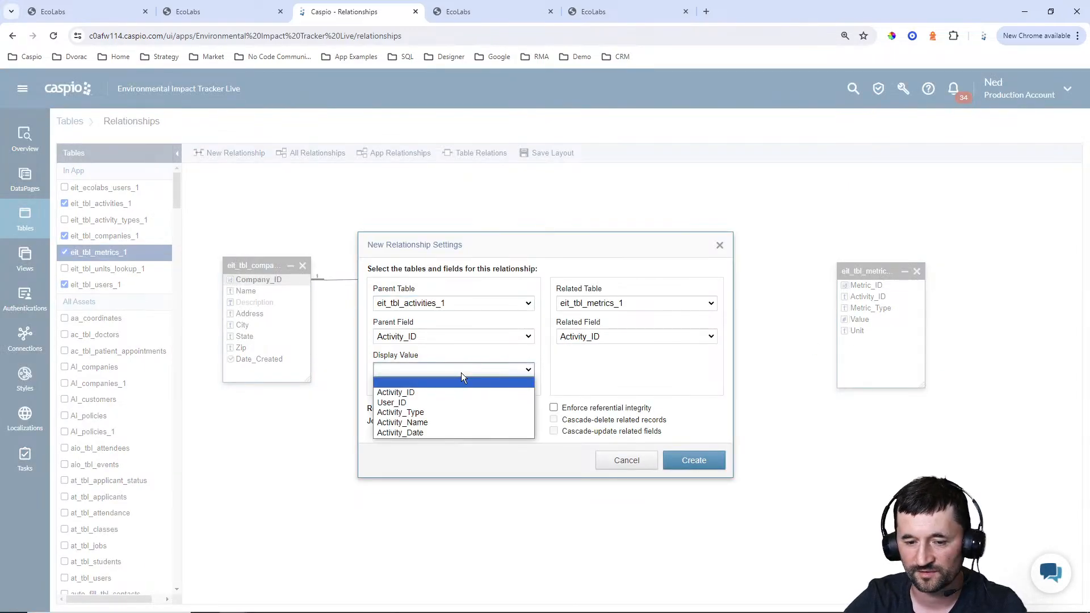
{"action": "left_click", "coordinate": [404, 423]}
{"action": "left_click", "coordinate": [405, 392]}
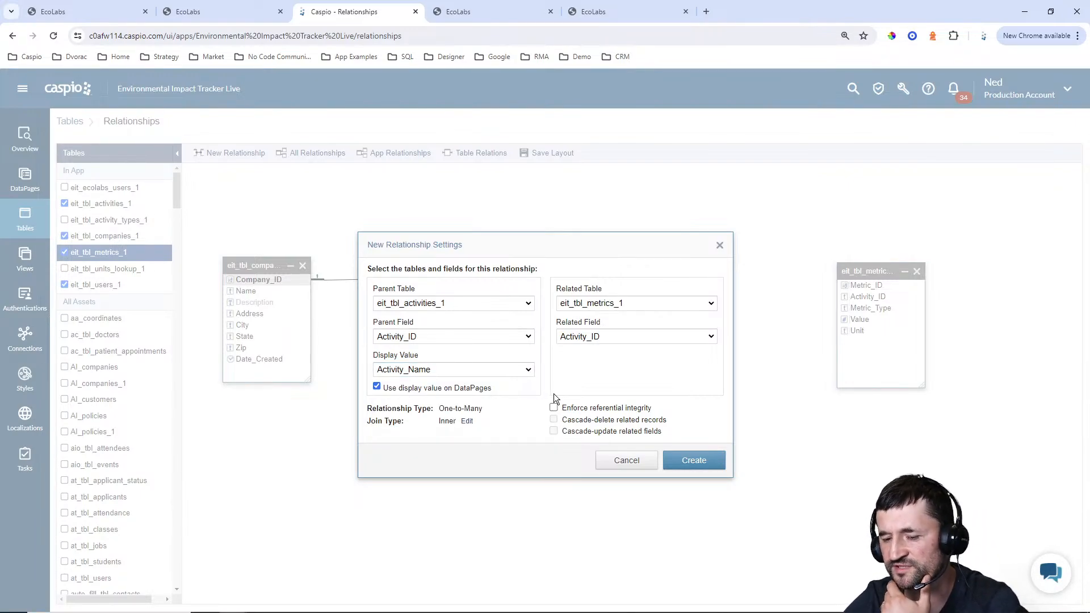
{"action": "left_click_drag", "start_coordinate": [571, 248], "coordinate": [453, 342]}
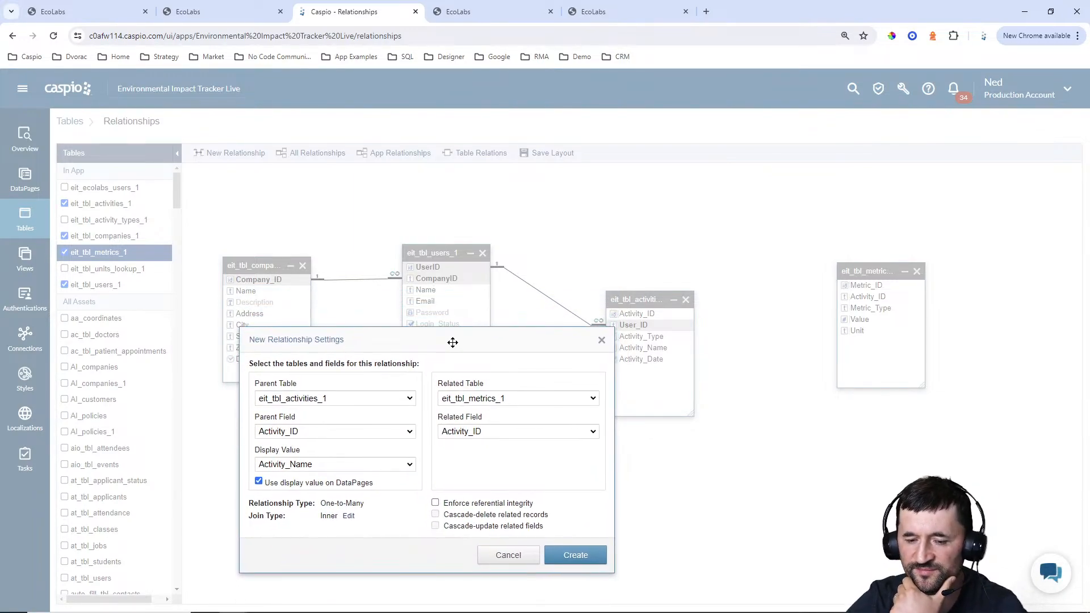
{"action": "left_click", "coordinate": [479, 504]}
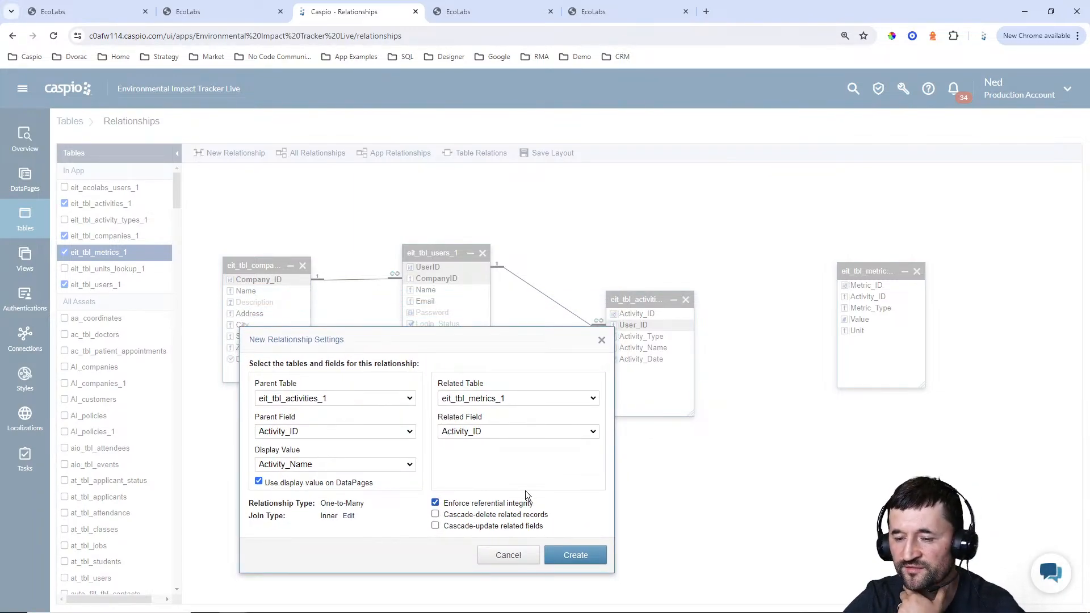
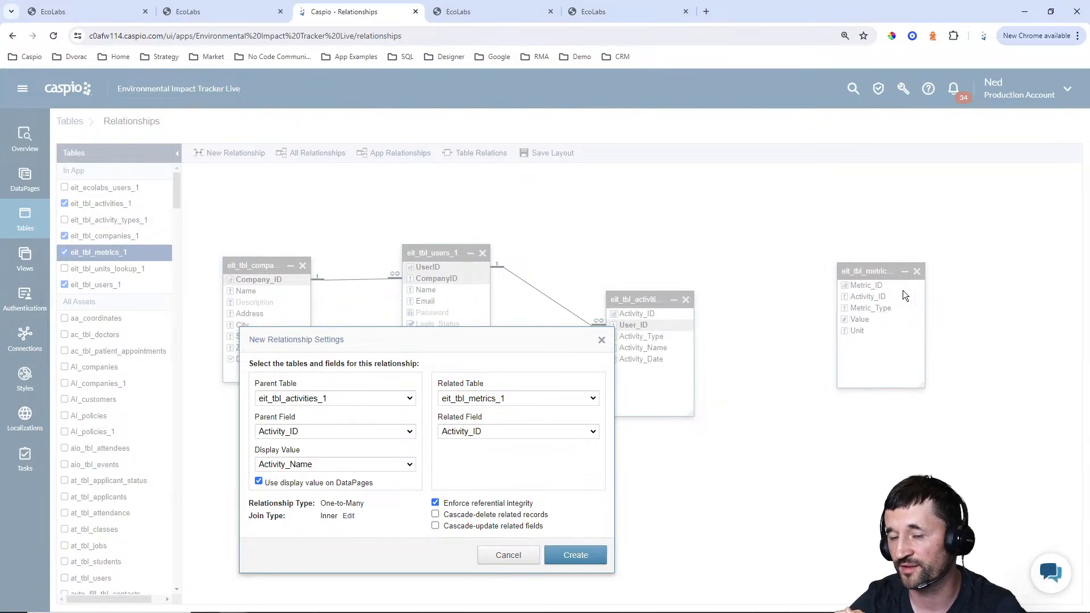
Create the activities-to-metrics relationship with referential integrity switched off, and save the layout with the metrics table moved nearer to activities
{"action": "left_click", "coordinate": [436, 514]}
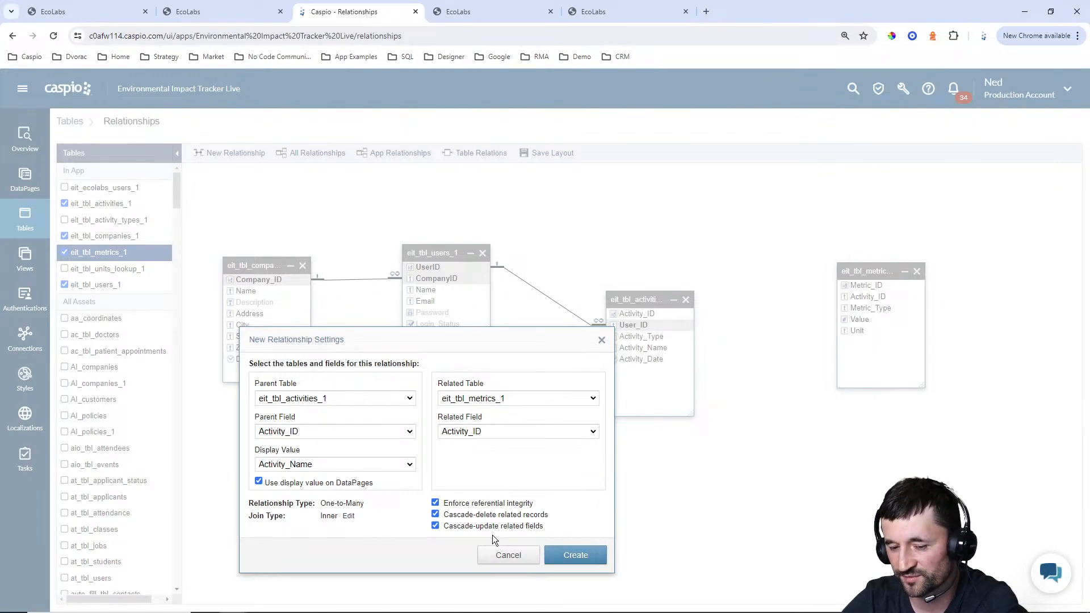
{"action": "left_click", "coordinate": [455, 503]}
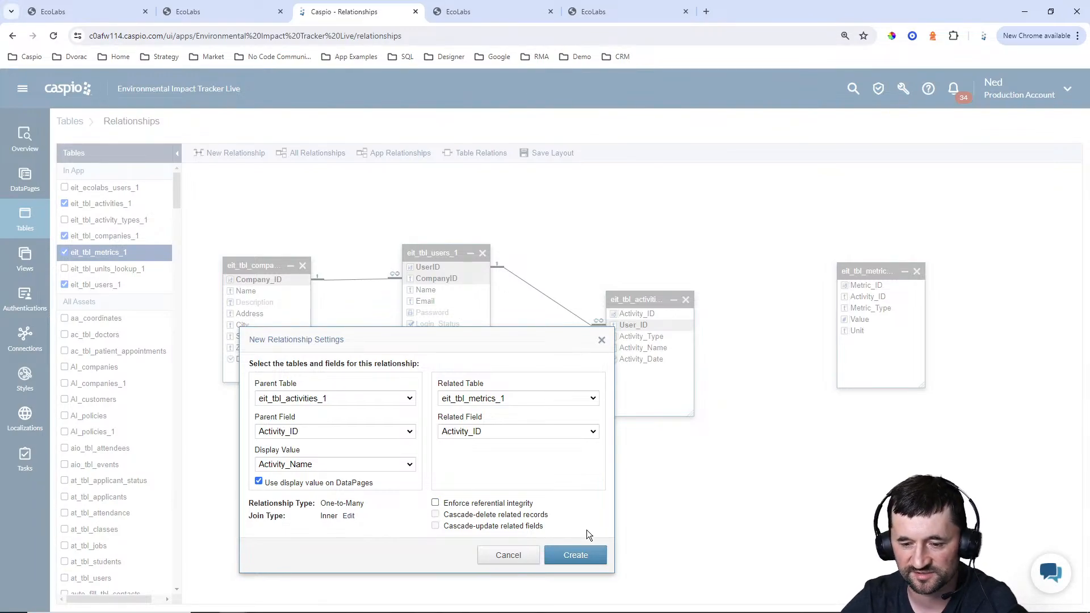
{"action": "left_click", "coordinate": [576, 555]}
{"action": "left_click_drag", "start_coordinate": [874, 269], "coordinate": [816, 324]}
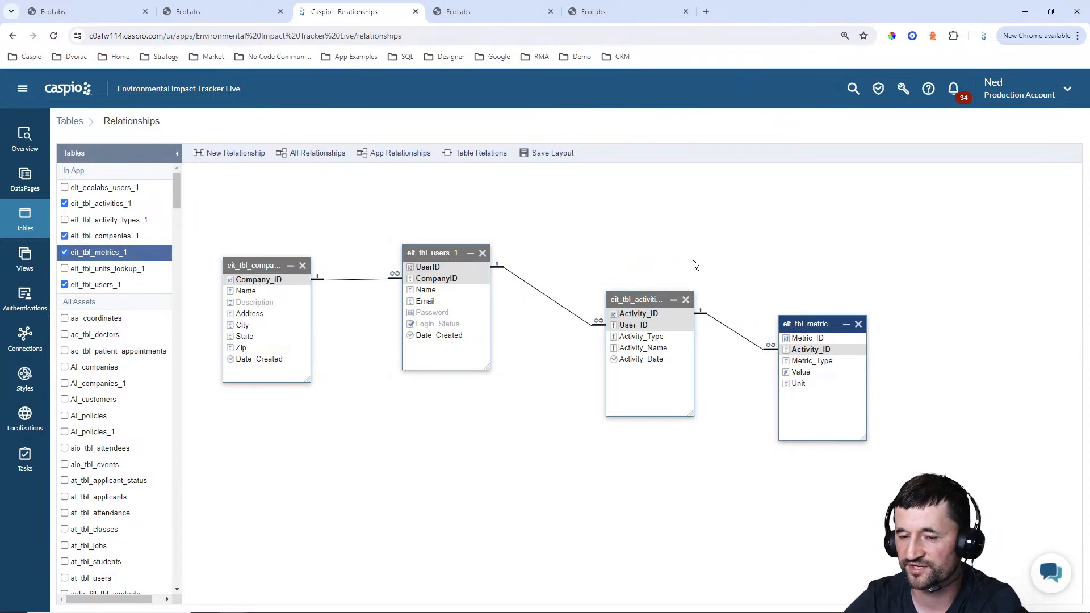
{"action": "left_click", "coordinate": [560, 153]}
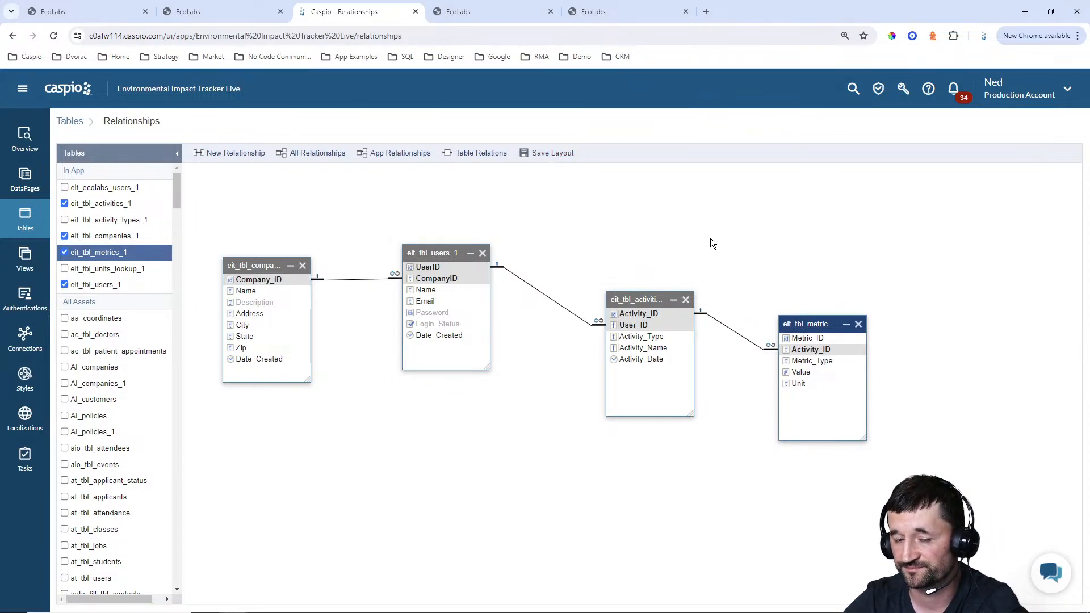
Start a new view in the app and name it eit_company_stats
{"action": "left_click", "coordinate": [25, 260]}
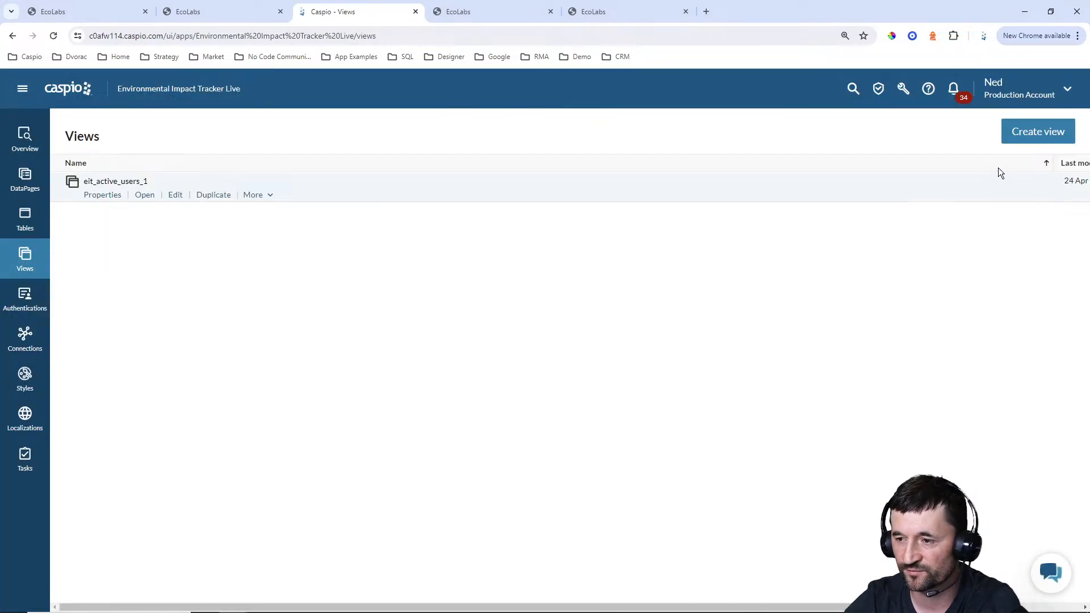
{"action": "left_click", "coordinate": [1033, 135]}
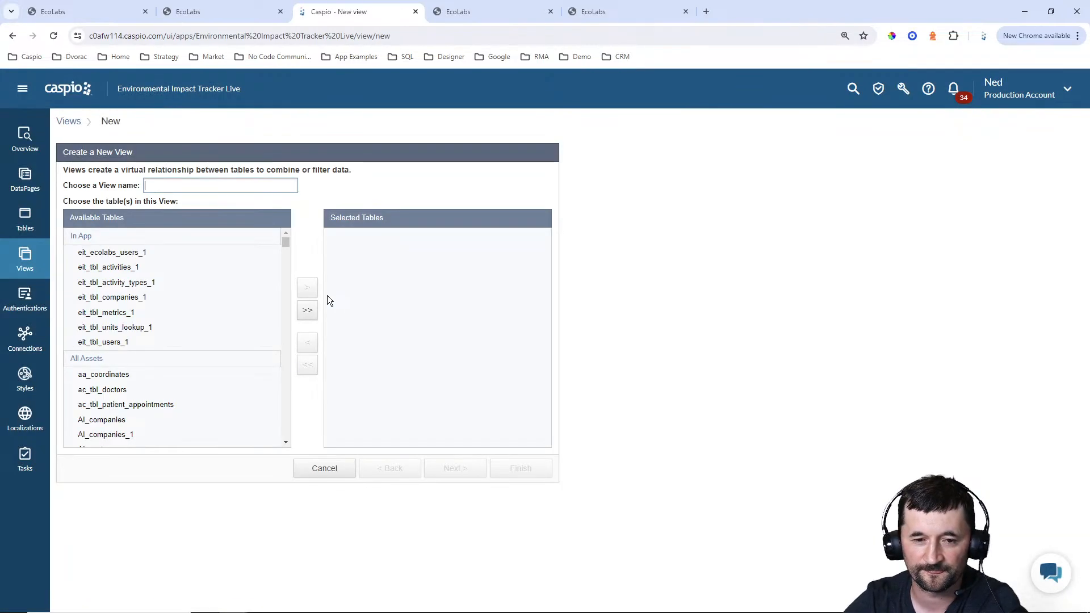
{"action": "type", "text": "eit"}
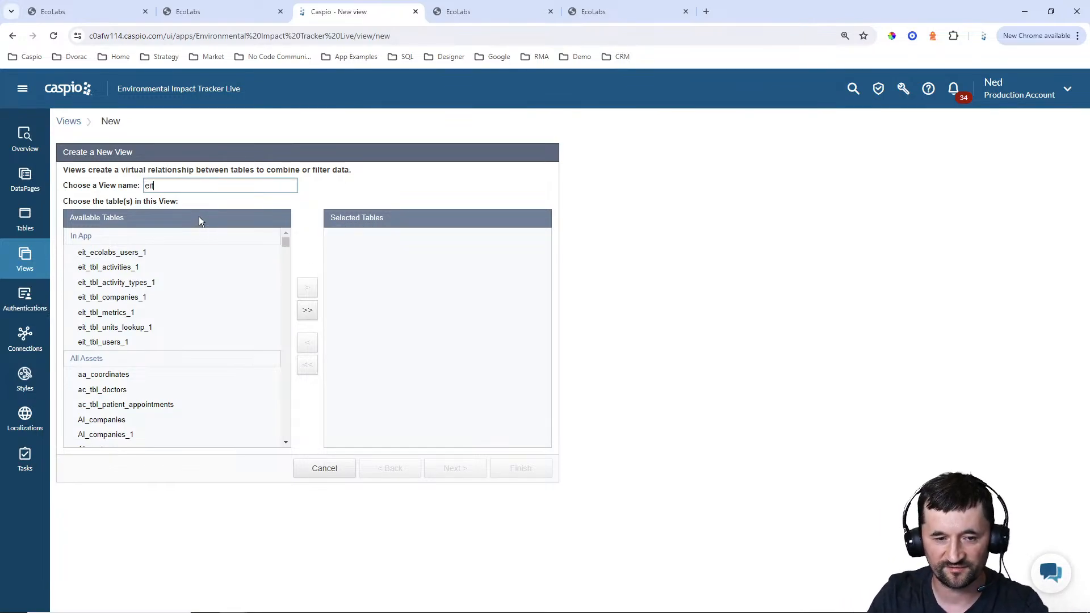
{"action": "type", "text": "_"}
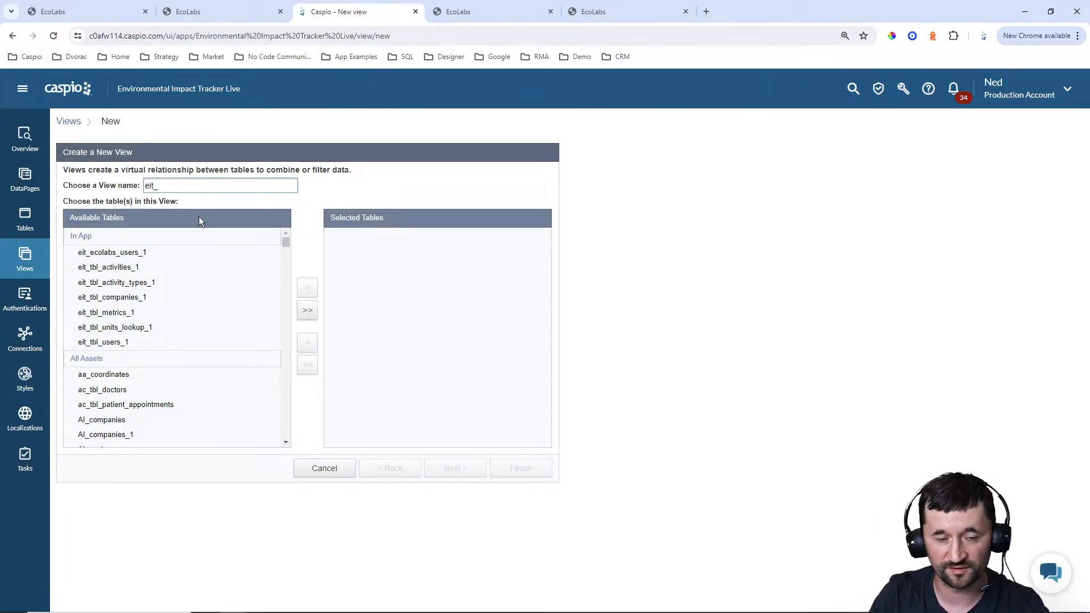
{"action": "type", "text": "company"}
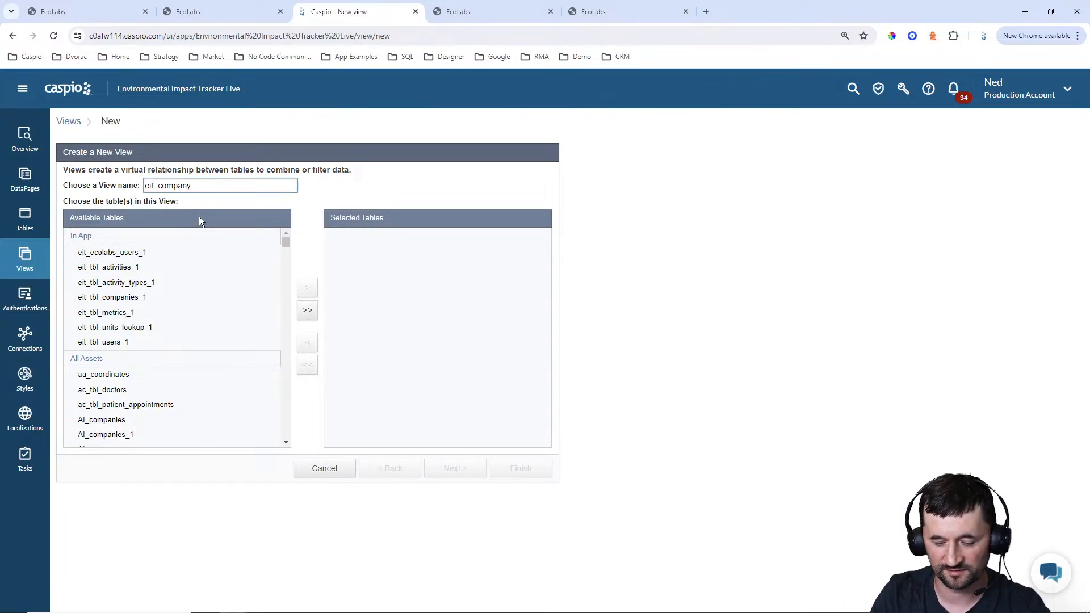
{"action": "type", "text": "_stats"}
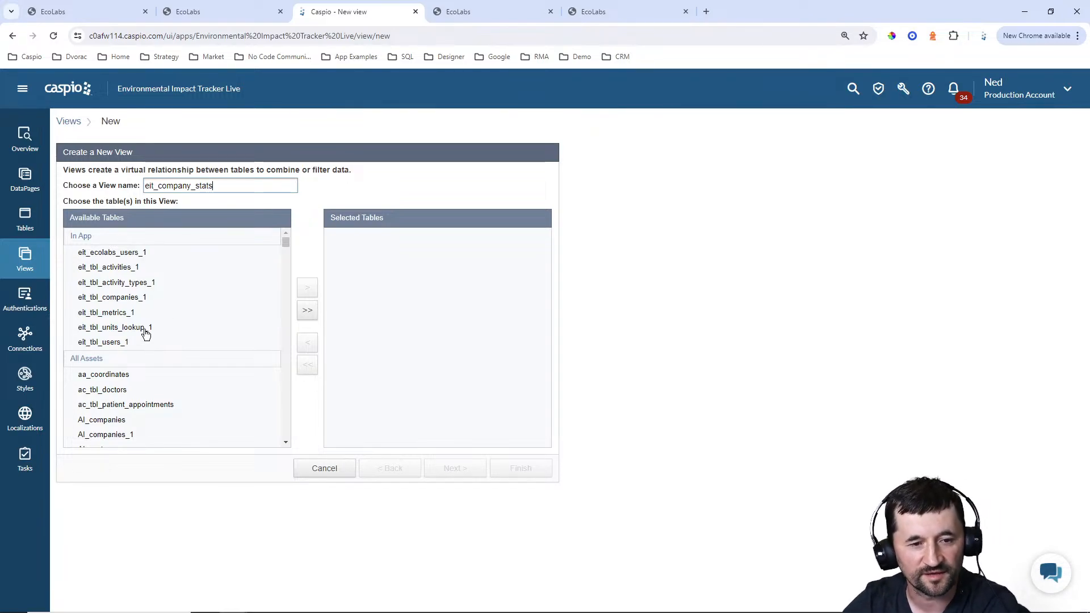
Include eit_tbl_companies_1, eit_tbl_users_1, eit_tbl_activities_1 and eit_tbl_metrics_1 in the view and proceed to its join settings
{"action": "left_click", "coordinate": [146, 297]}
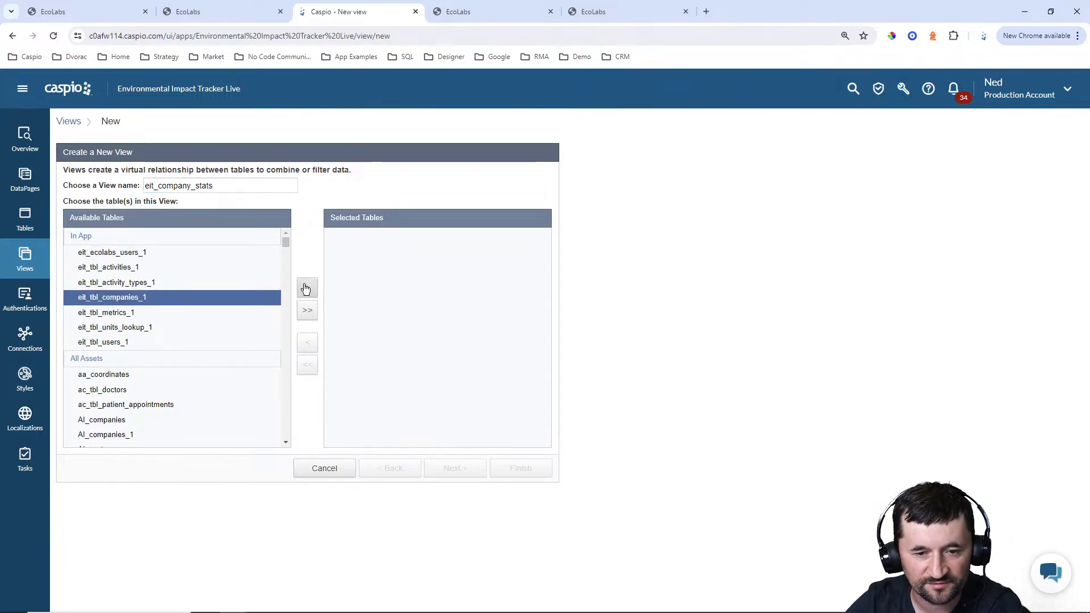
{"action": "left_click", "coordinate": [308, 287]}
{"action": "left_click", "coordinate": [134, 343]}
{"action": "left_click", "coordinate": [307, 289]}
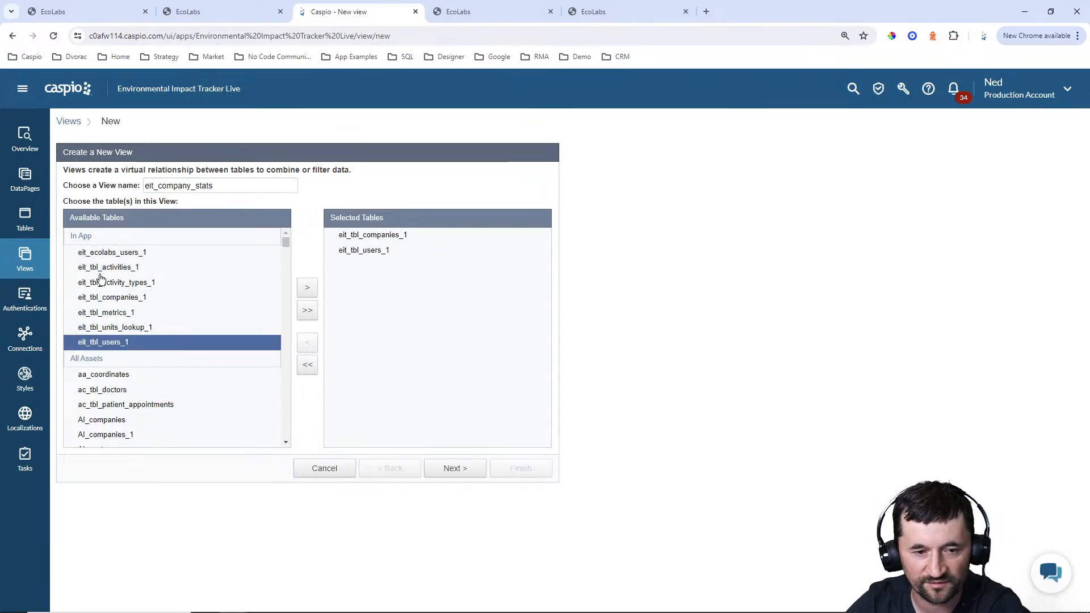
{"action": "left_click", "coordinate": [104, 268]}
{"action": "left_click", "coordinate": [305, 288]}
{"action": "left_click", "coordinate": [104, 313]}
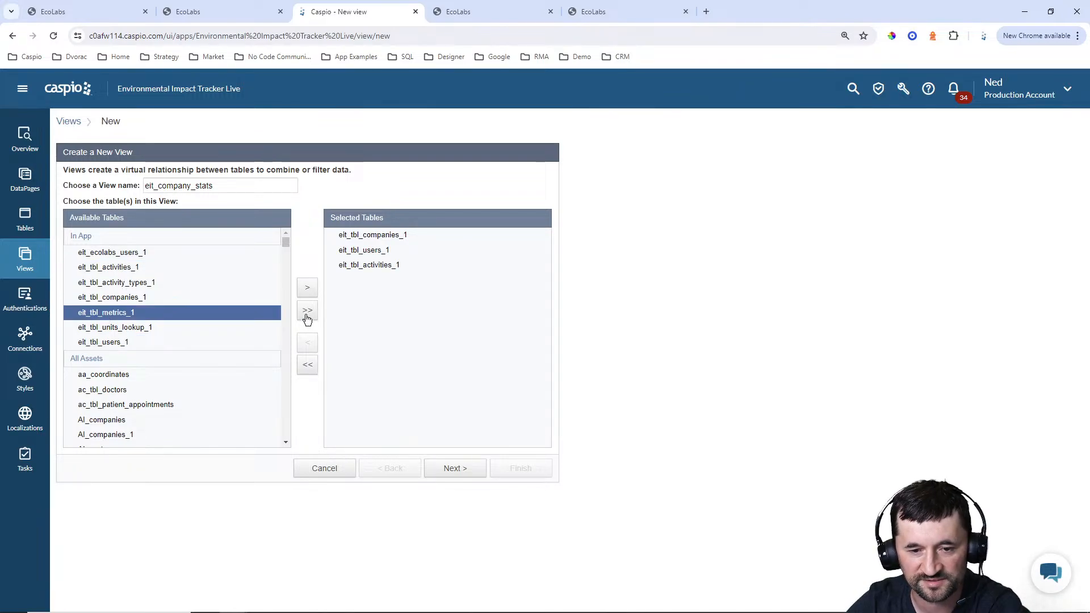
{"action": "left_click", "coordinate": [307, 289]}
{"action": "left_click", "coordinate": [454, 469]}
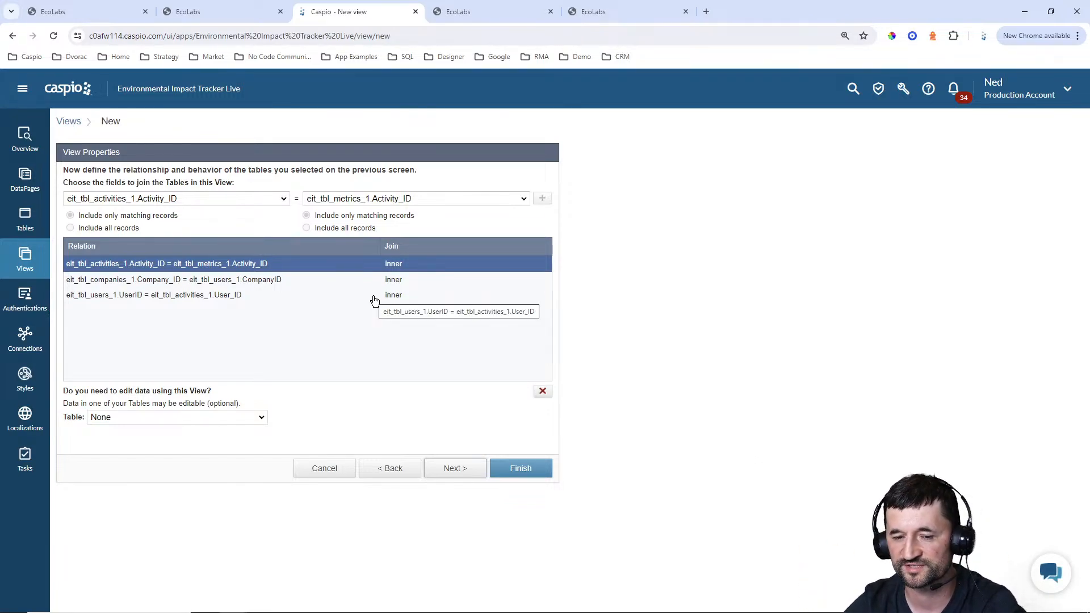
Rename the view to eit_company_stats_ and finish creating it with the inner joins between its four tables
{"action": "left_click", "coordinate": [521, 472]}
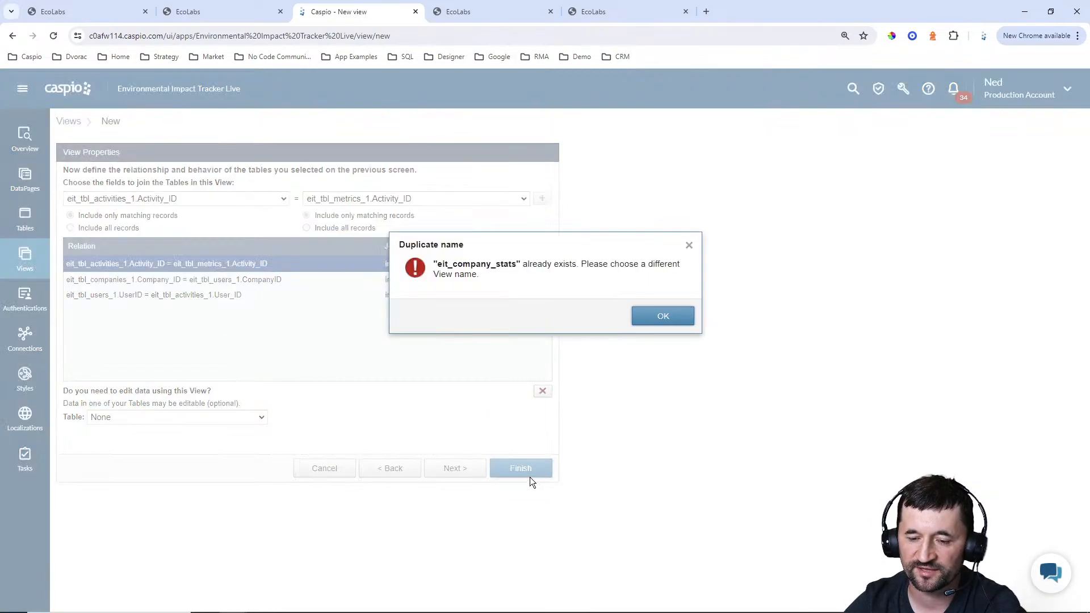
{"action": "left_click", "coordinate": [655, 318]}
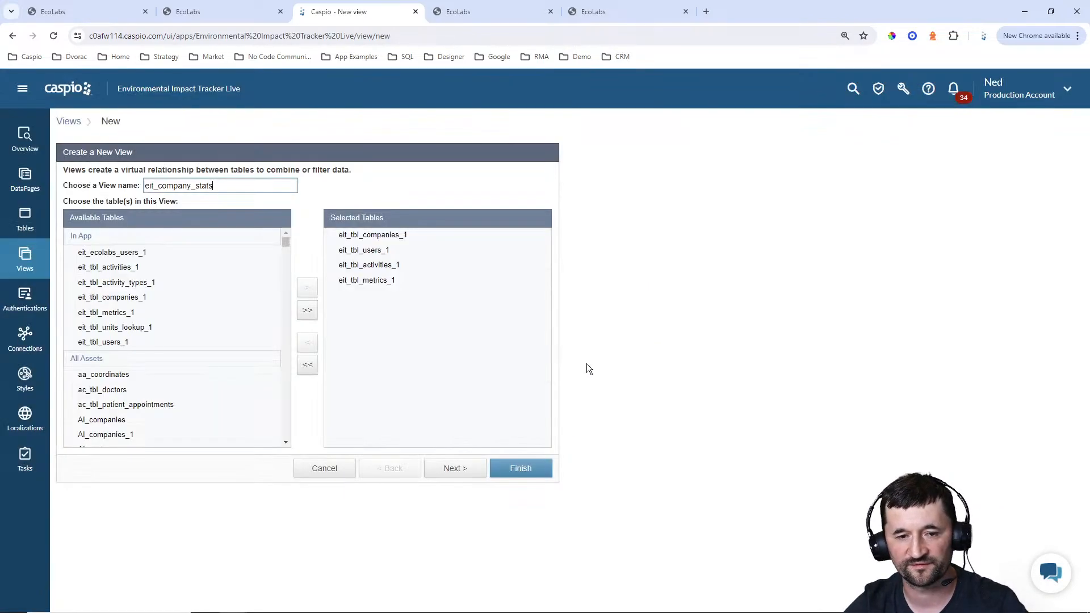
{"action": "type", "text": "_"}
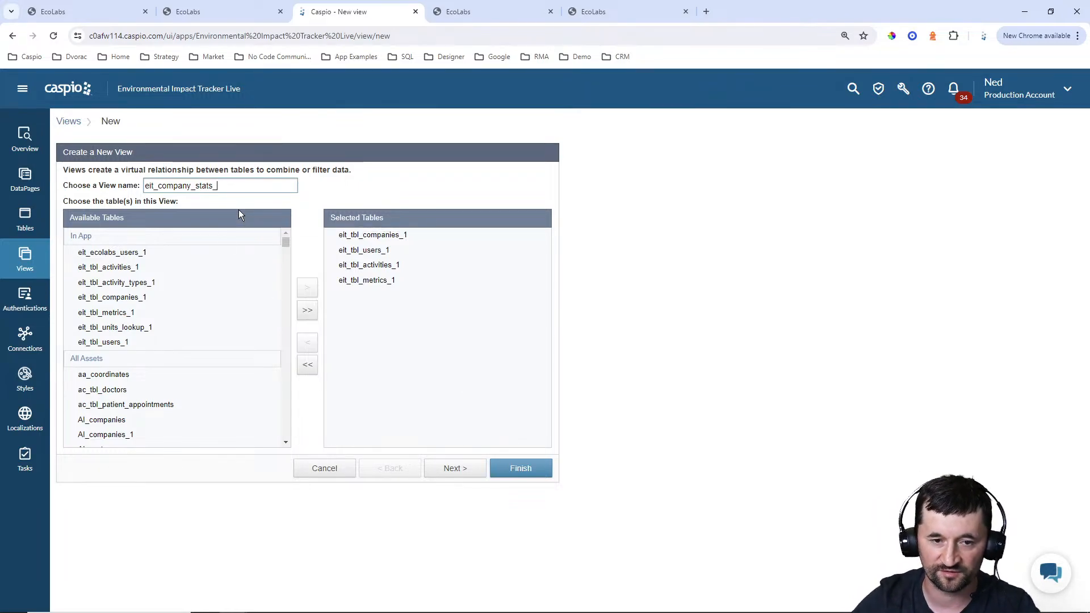
{"action": "left_click", "coordinate": [451, 480]}
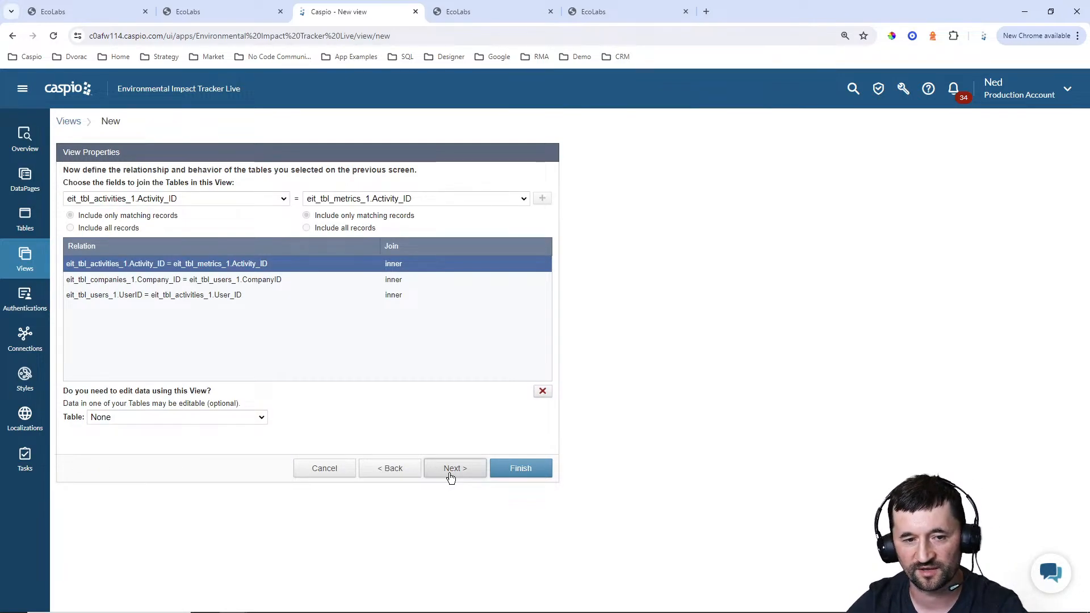
{"action": "left_click", "coordinate": [512, 470]}
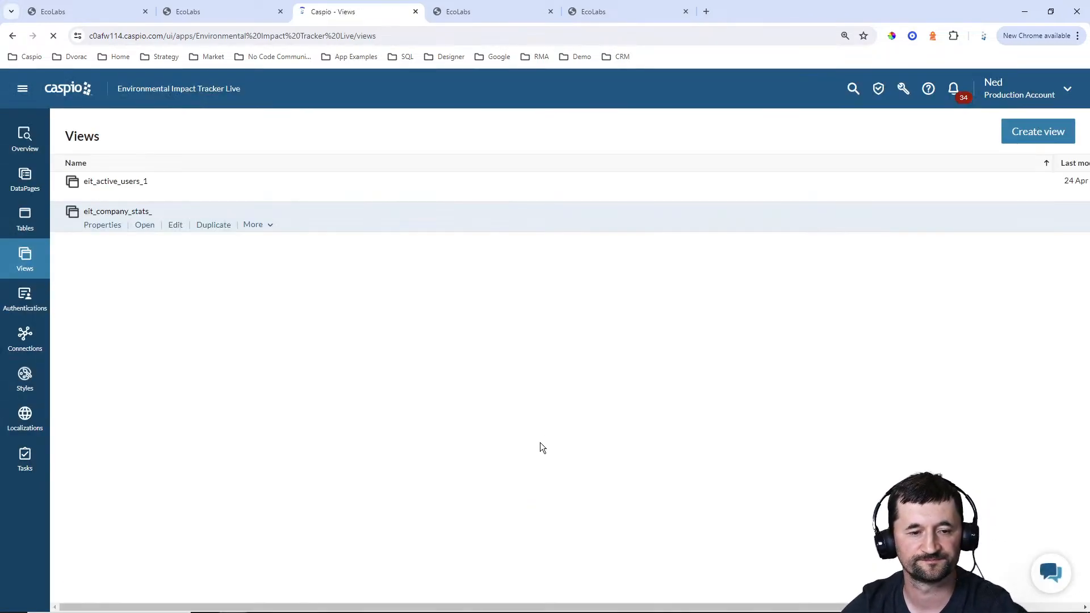
Open the eit_company_stats_ view and examine its joined company, user, activity and metric columns
{"action": "left_click", "coordinate": [145, 226]}
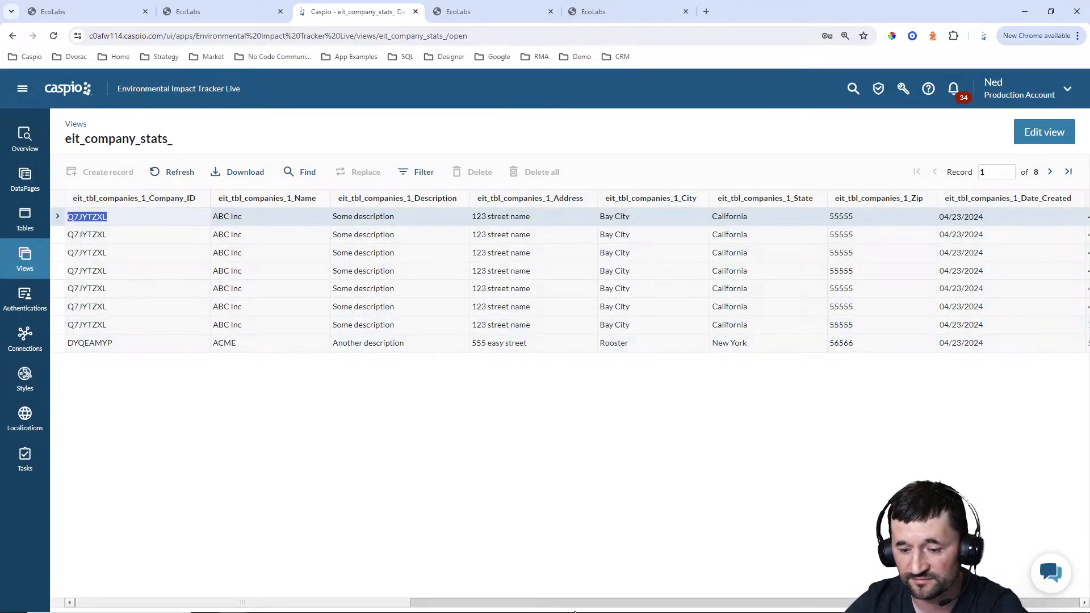
{"action": "left_click_drag", "start_coordinate": [390, 608], "coordinate": [864, 609]}
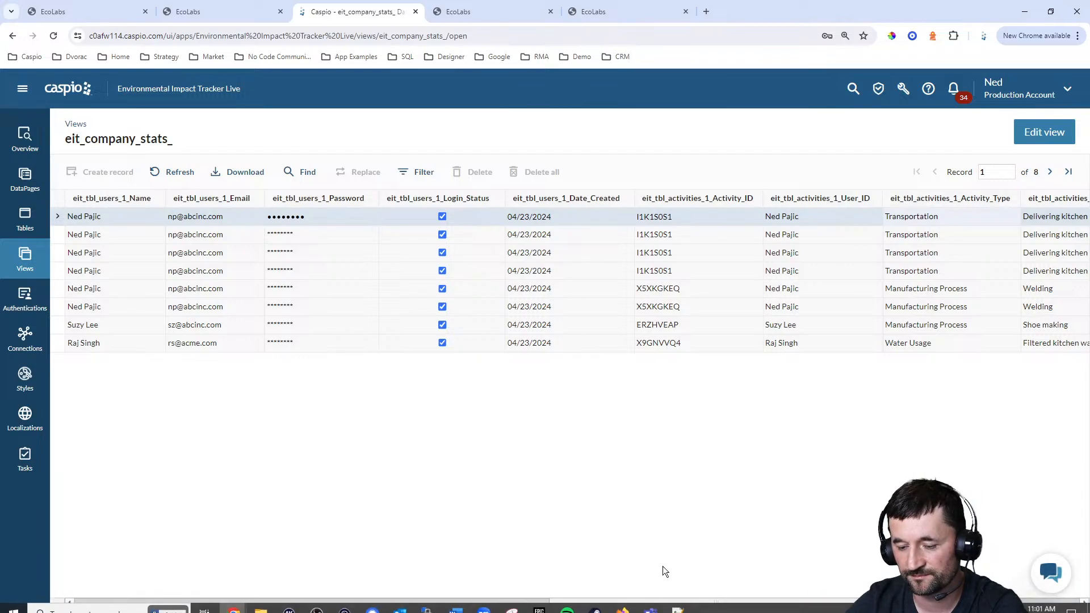
{"action": "left_click_drag", "start_coordinate": [662, 604], "coordinate": [858, 603]}
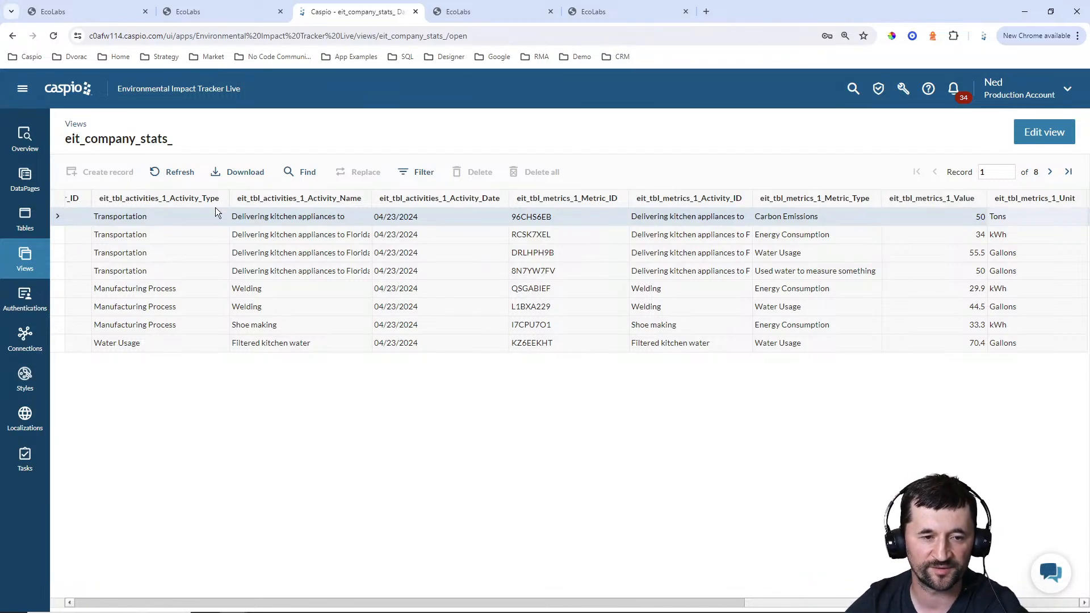
Start a new Combined Chart and Report DataPage in the Admin folder
{"action": "left_click", "coordinate": [25, 180]}
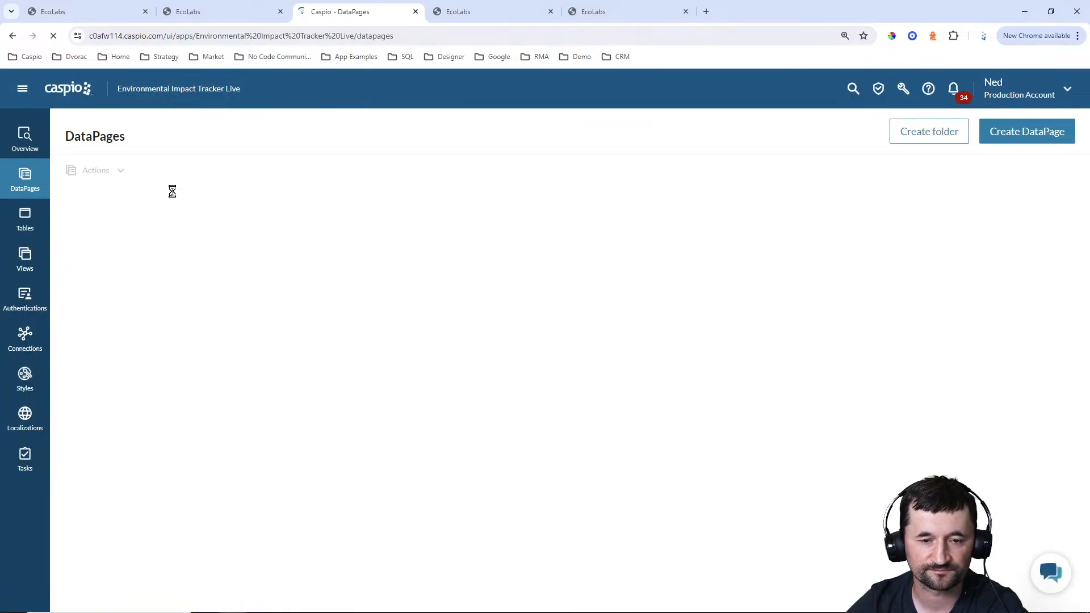
{"action": "left_click", "coordinate": [126, 218]}
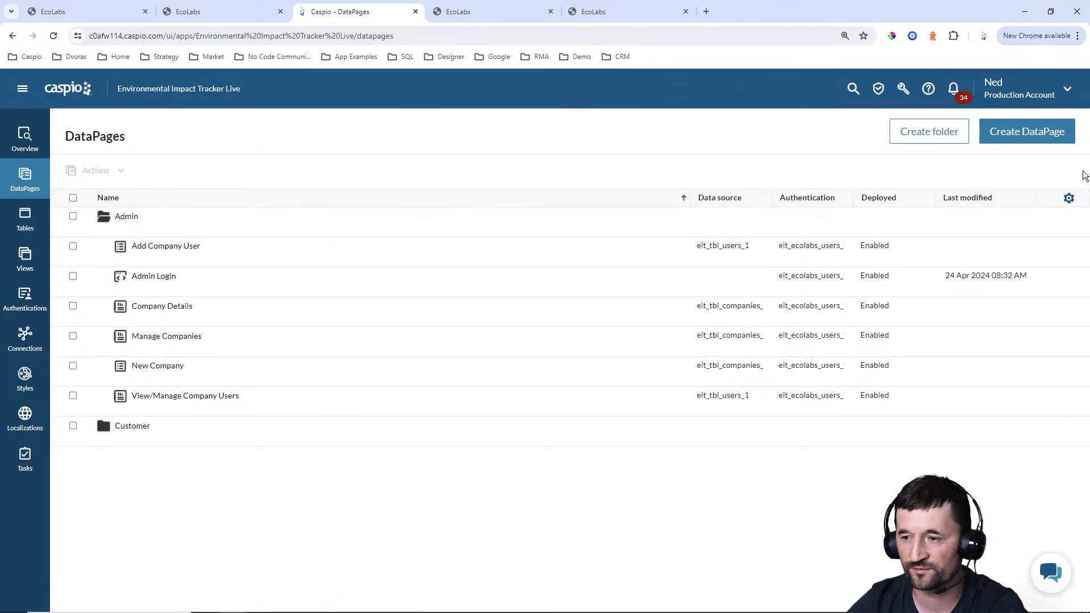
{"action": "left_click", "coordinate": [1039, 134]}
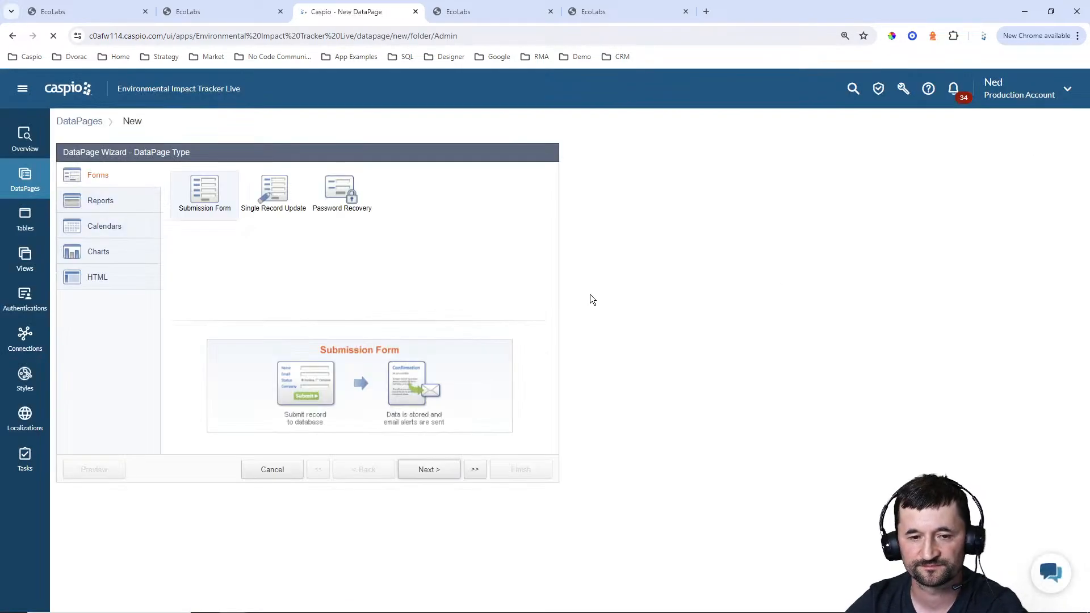
{"action": "left_click", "coordinate": [104, 204]}
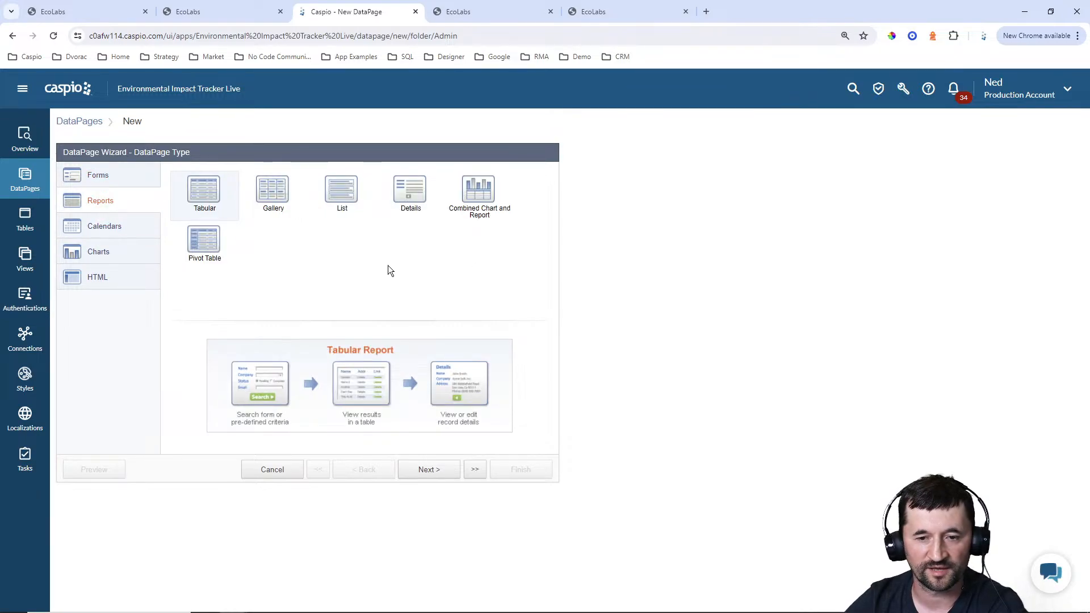
{"action": "left_click", "coordinate": [492, 213]}
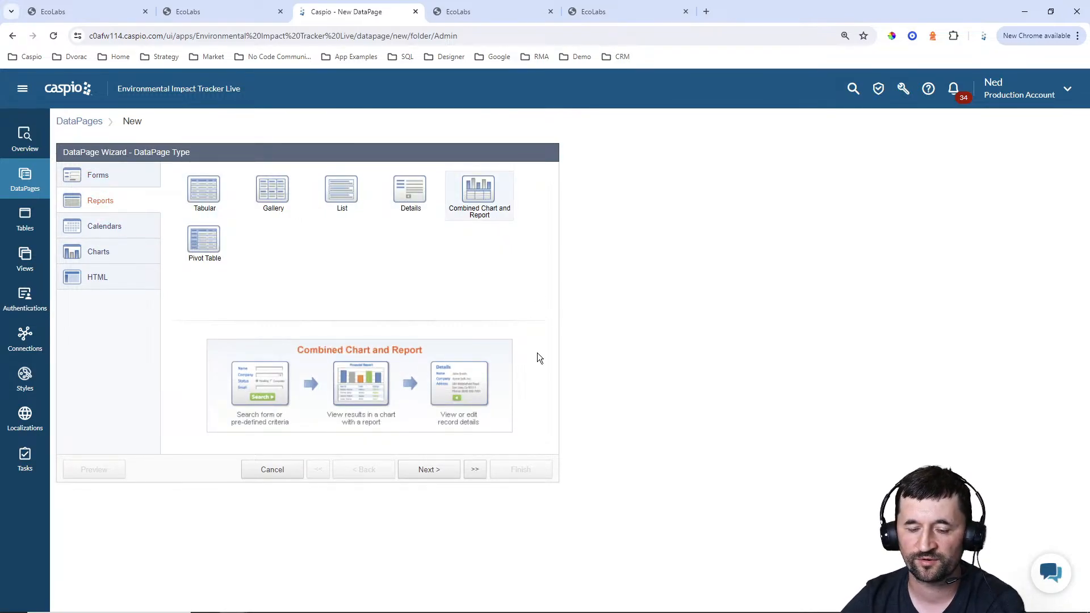
{"action": "left_click", "coordinate": [431, 471]}
Use the eit_company_stats_ view as the DataPage's data source and name the DataPage EcoLabs Dashboard
{"action": "left_click", "coordinate": [149, 209]}
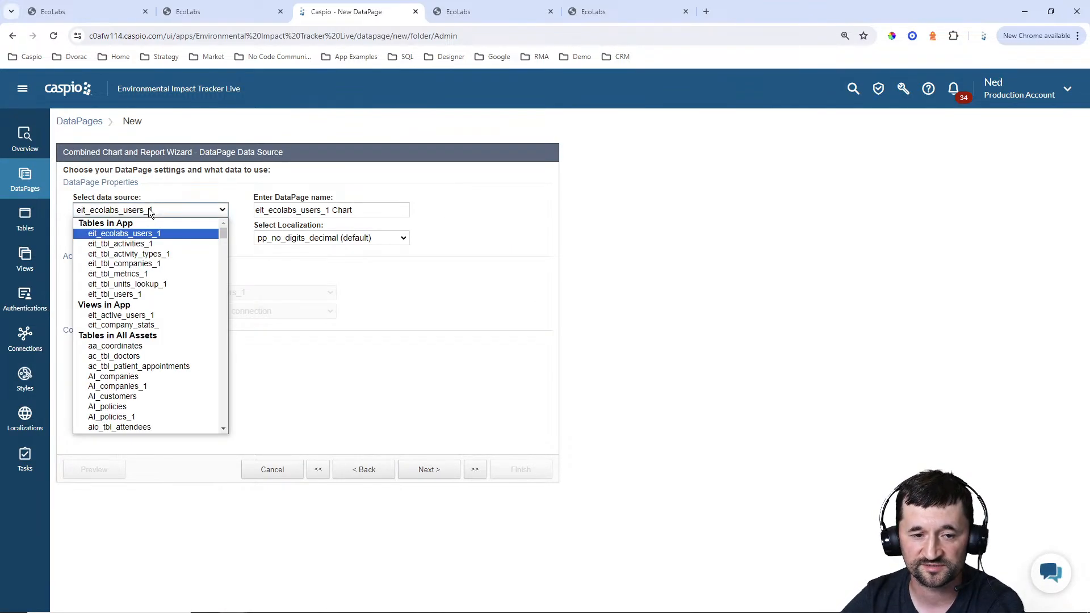
{"action": "left_click", "coordinate": [122, 325]}
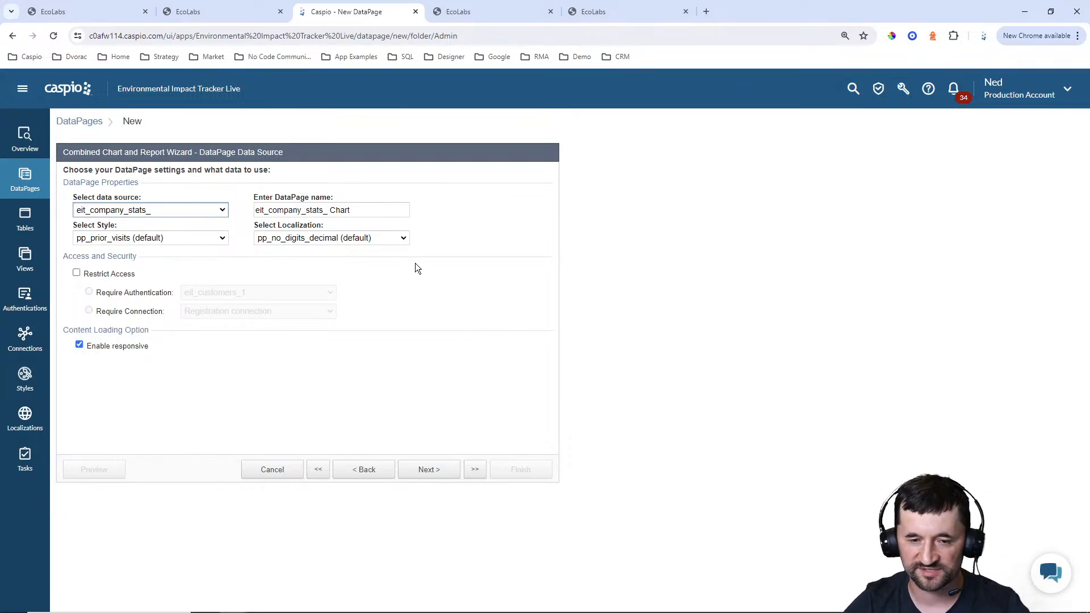
{"action": "triple_click", "coordinate": [363, 209]}
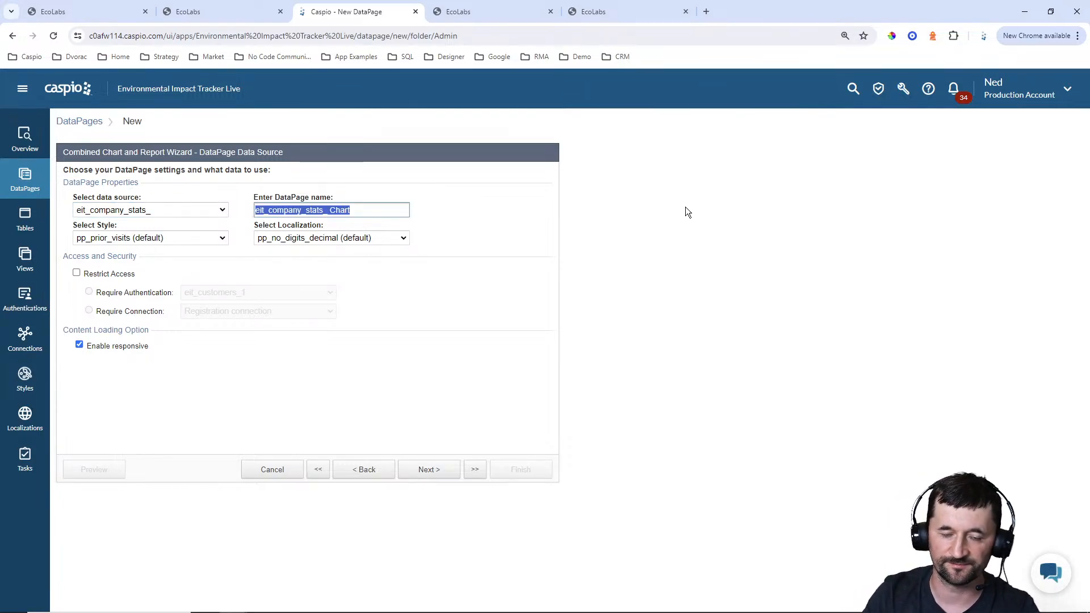
{"action": "type", "text": "EcoLabs Dashboard"}
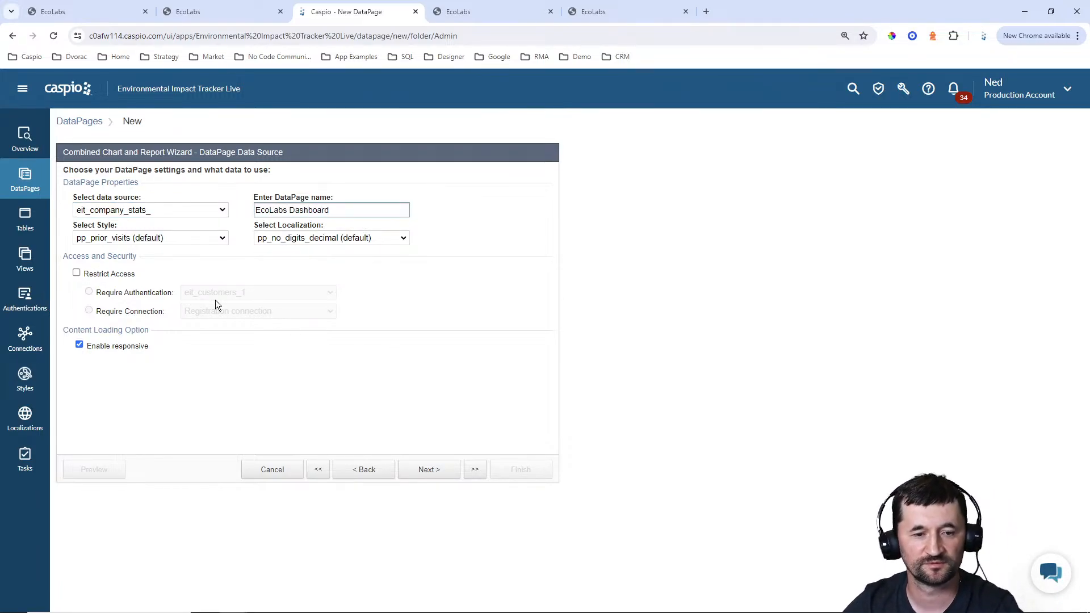
Set the DataPage's style to Blue and its localization to English
{"action": "left_click", "coordinate": [170, 238]}
{"action": "scroll", "coordinate": [142, 340], "scroll_direction": "up", "scroll_amount": 10}
{"action": "left_click", "coordinate": [119, 271]}
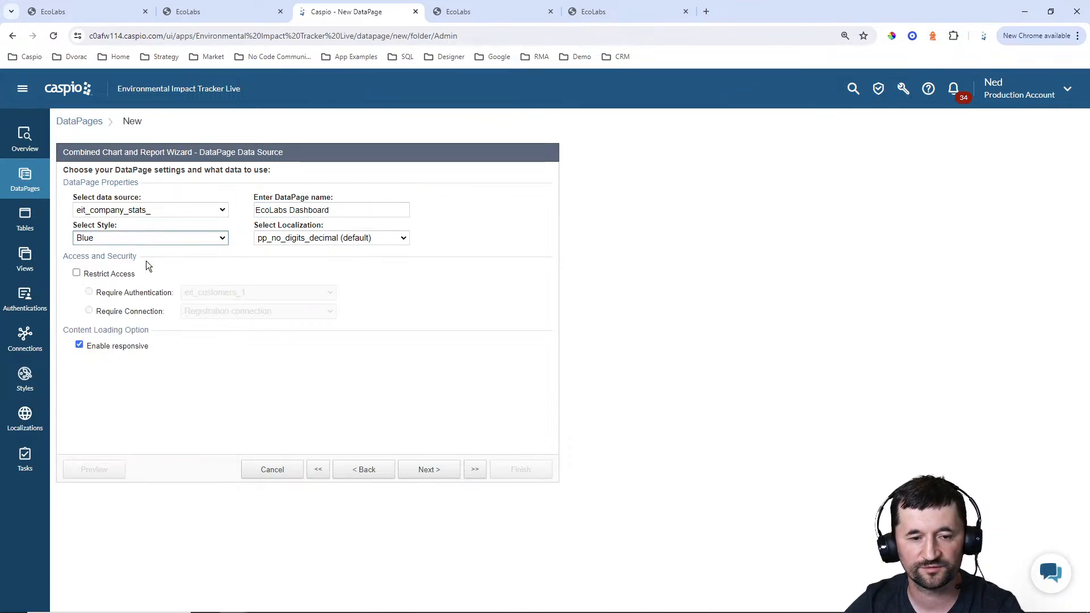
{"action": "left_click", "coordinate": [331, 237]}
{"action": "scroll", "coordinate": [320, 304], "scroll_direction": "up", "scroll_amount": 3}
{"action": "left_click", "coordinate": [309, 281]}
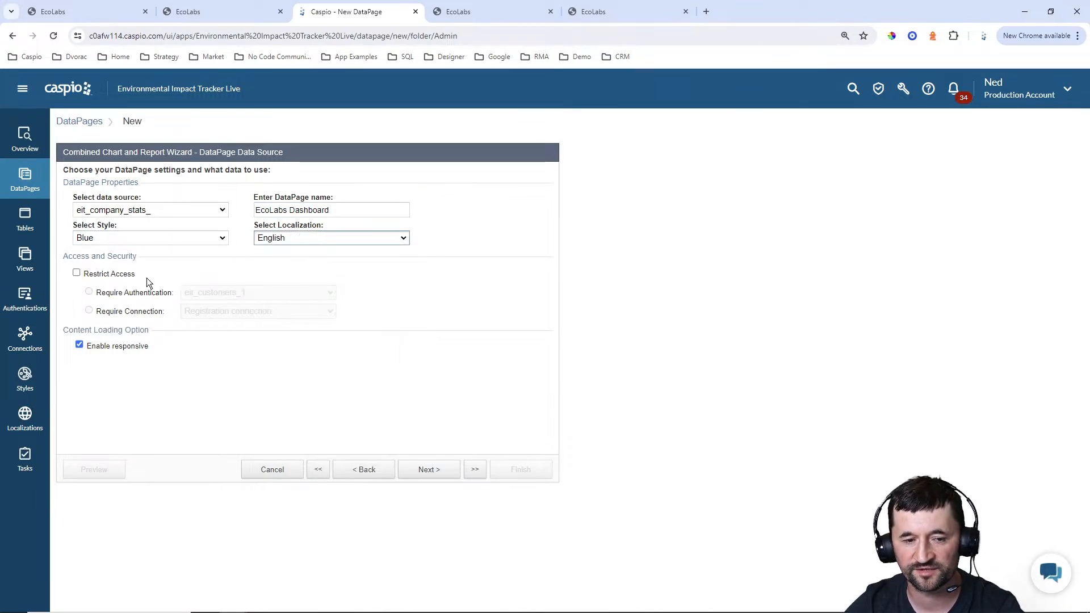
Restrict access to the DataPage with the eit_ecolabs_users_1 authentication and proceed to the search type settings
{"action": "left_click", "coordinate": [135, 275]}
{"action": "left_click", "coordinate": [209, 293]}
{"action": "left_click", "coordinate": [225, 324]}
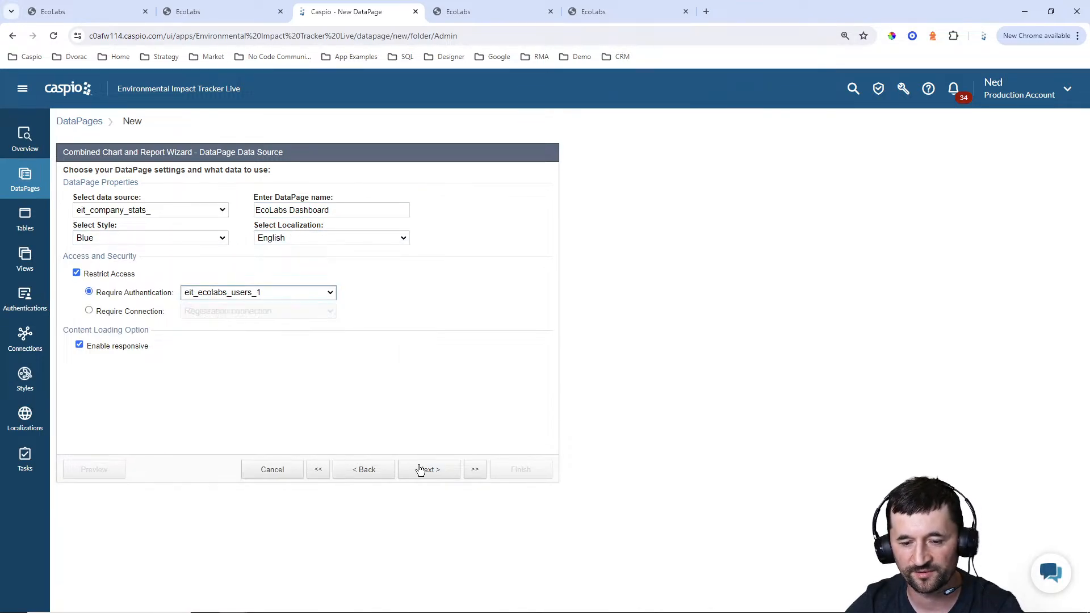
{"action": "left_click", "coordinate": [420, 469]}
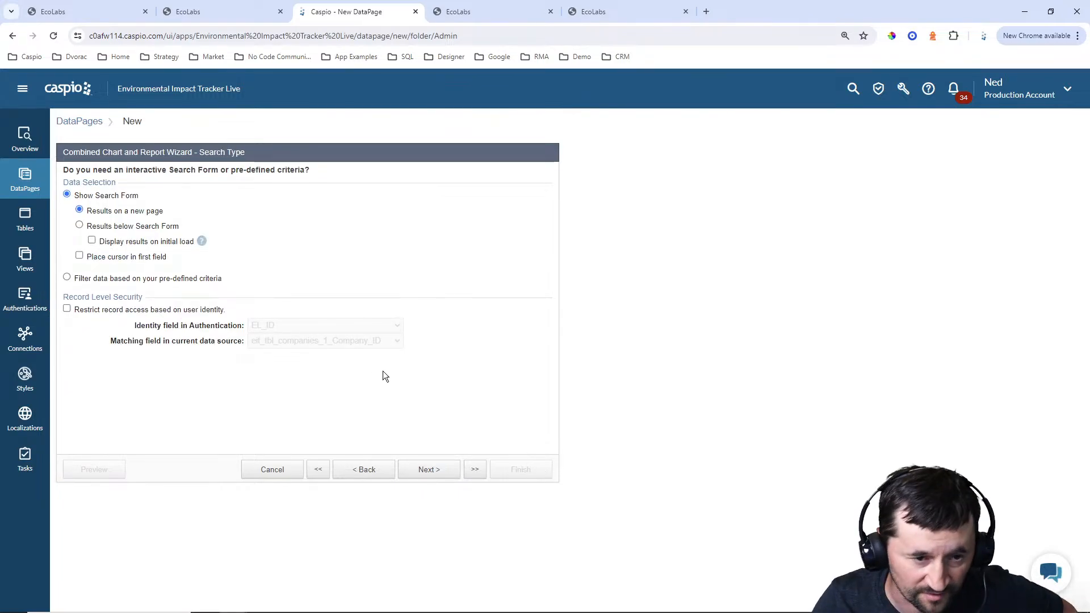
Show the results below the search form with results displayed on initial load, and proceed to the search field selection
{"action": "left_click", "coordinate": [117, 227]}
{"action": "left_click", "coordinate": [126, 242]}
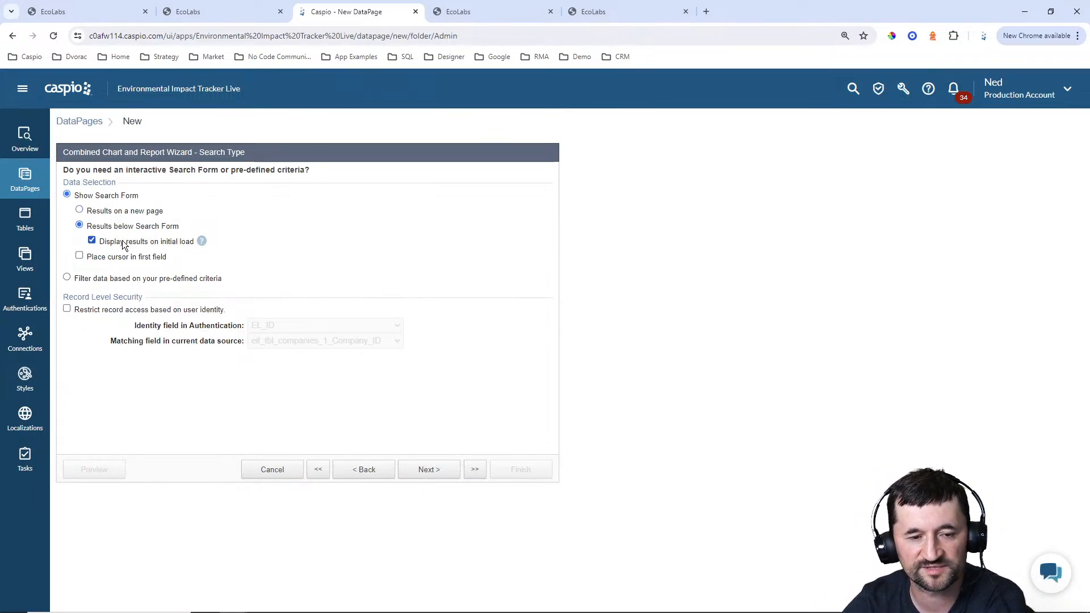
{"action": "left_click", "coordinate": [440, 471]}
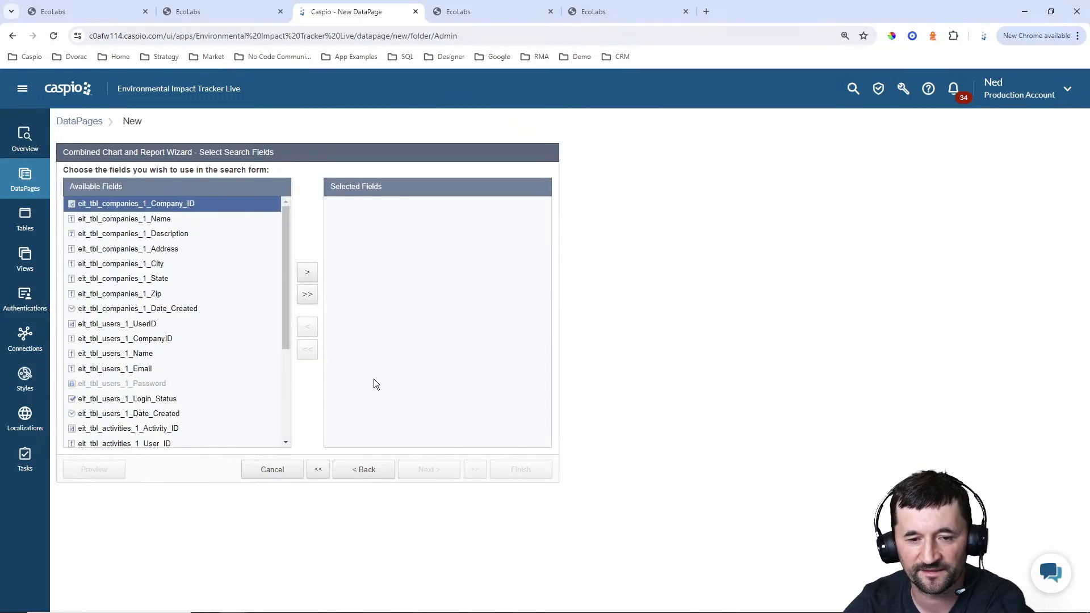
Add the company name, activity type and activity date fields to the search form and proceed to their configuration
{"action": "mouse_move", "coordinate": [288, 258]}
{"action": "left_mouse_down"}
{"action": "mouse_move", "coordinate": [271, 370]}
{"action": "mouse_move", "coordinate": [287, 248]}
{"action": "left_mouse_up"}
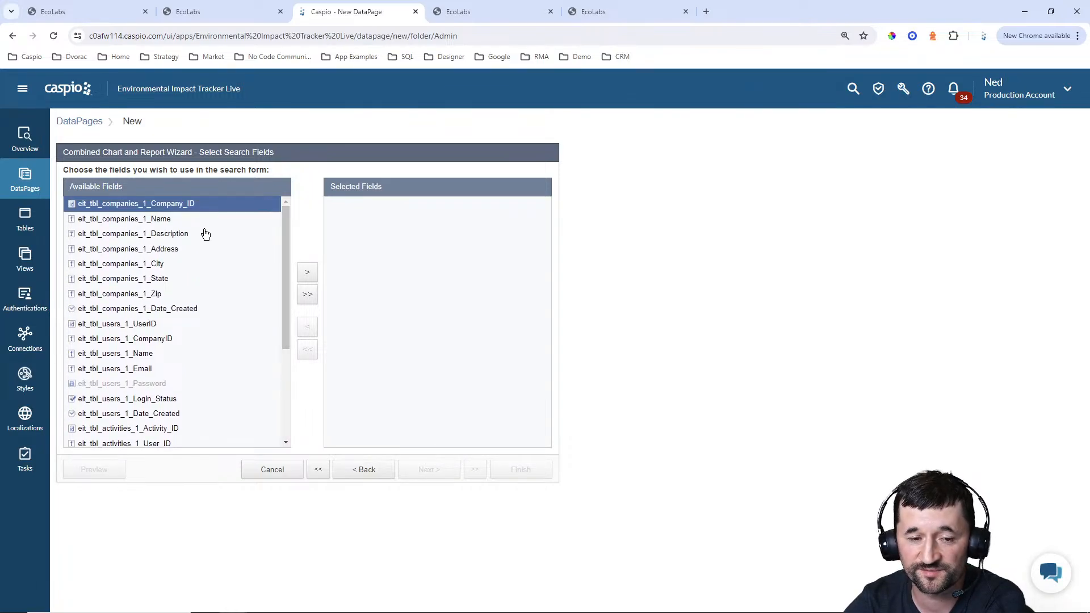
{"action": "left_click", "coordinate": [178, 222]}
{"action": "left_click", "coordinate": [308, 274]}
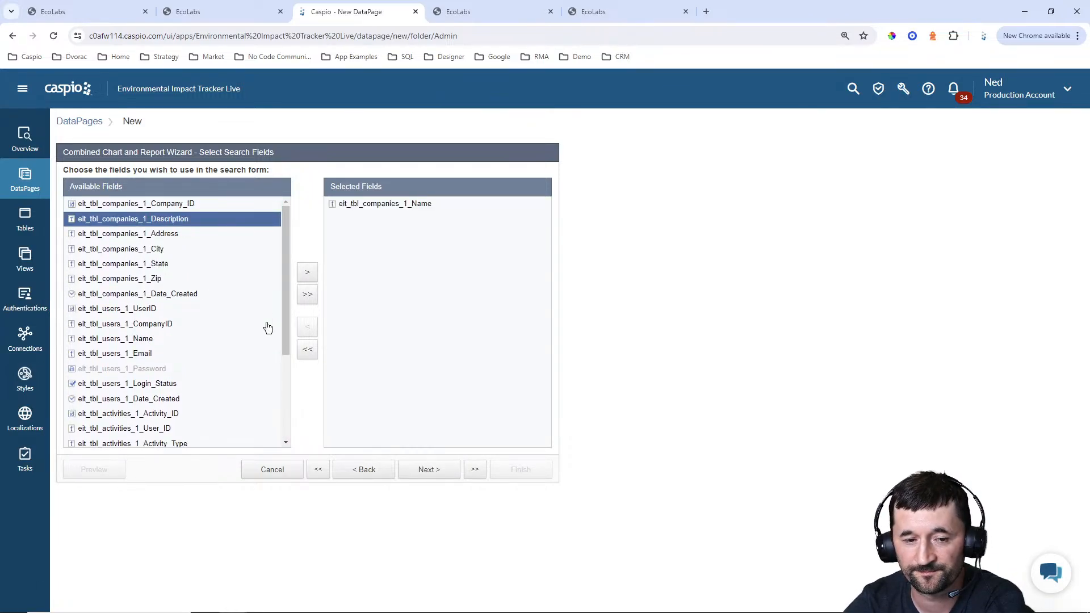
{"action": "left_click_drag", "start_coordinate": [283, 288], "coordinate": [215, 354]}
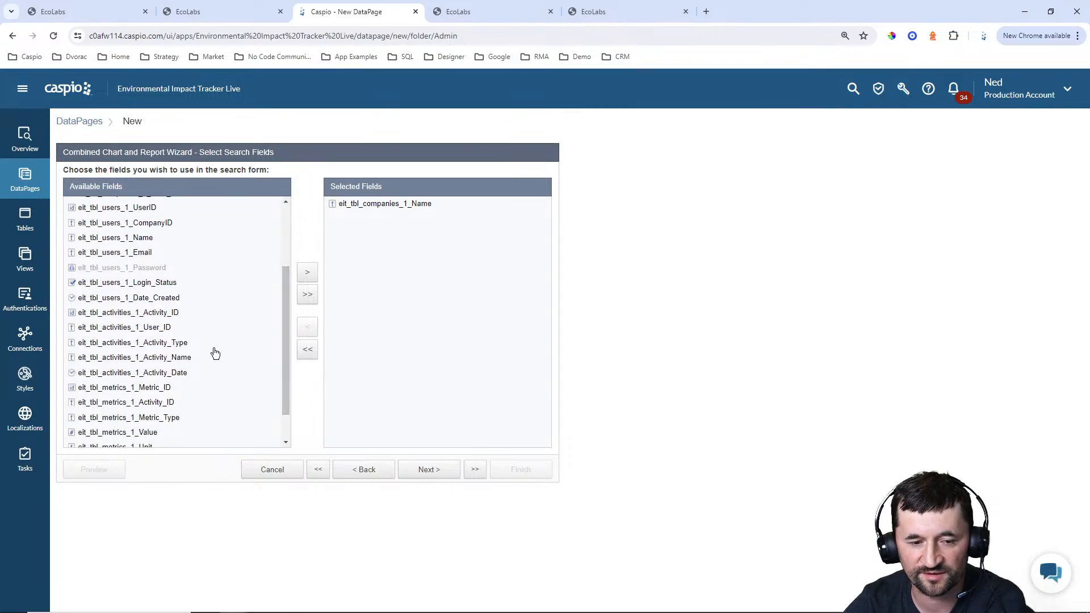
{"action": "left_click", "coordinate": [161, 342]}
{"action": "left_click", "coordinate": [308, 273]}
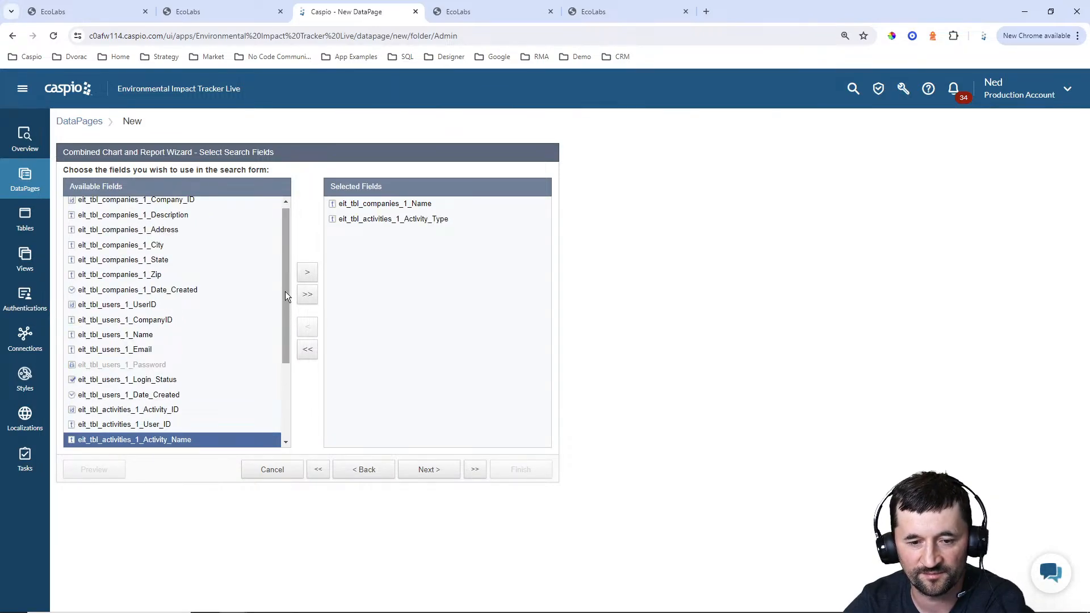
{"action": "left_click_drag", "start_coordinate": [285, 291], "coordinate": [285, 354]}
{"action": "left_click", "coordinate": [152, 354]}
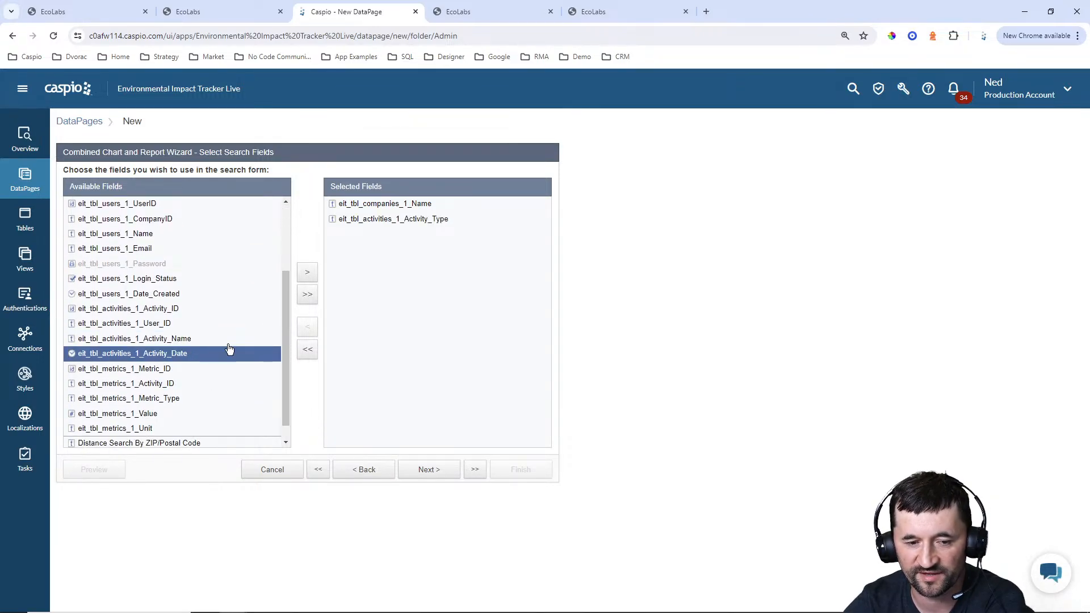
{"action": "left_click", "coordinate": [307, 273]}
{"action": "left_click", "coordinate": [431, 471]}
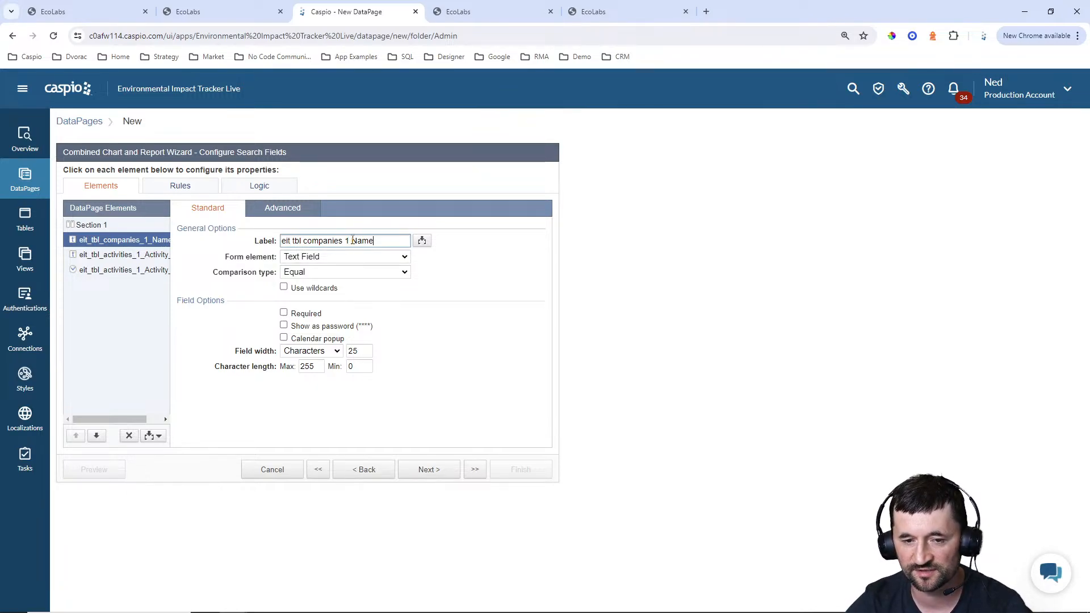
Label the company name search field Company Name and make it a dropdown with its source set to Both
{"action": "left_click_drag", "start_coordinate": [353, 241], "coordinate": [178, 243]}
{"action": "type", "text": "Company"}
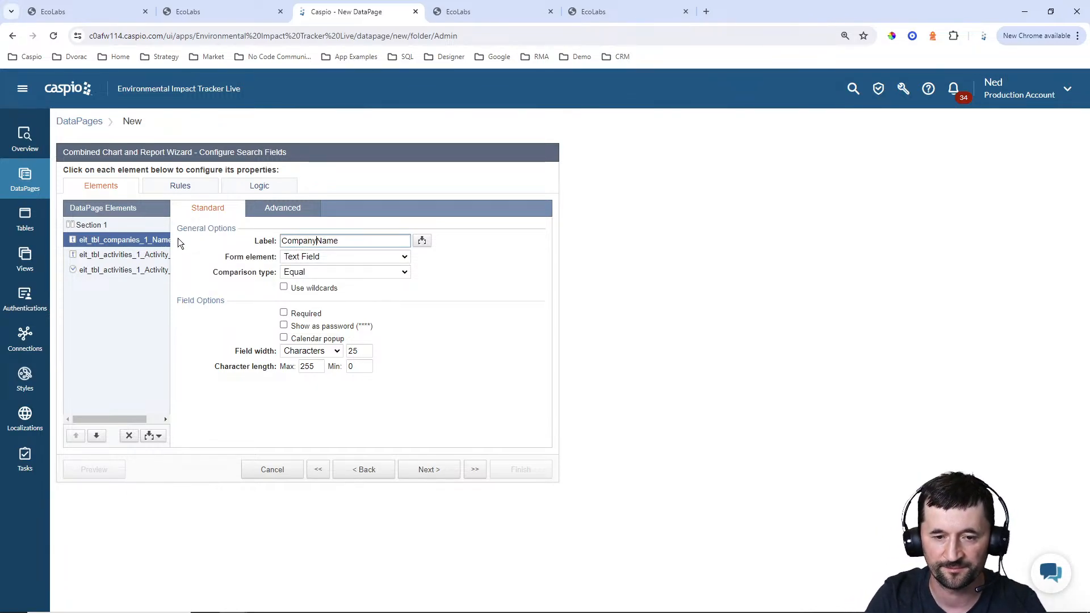
{"action": "left_click", "coordinate": [330, 257]}
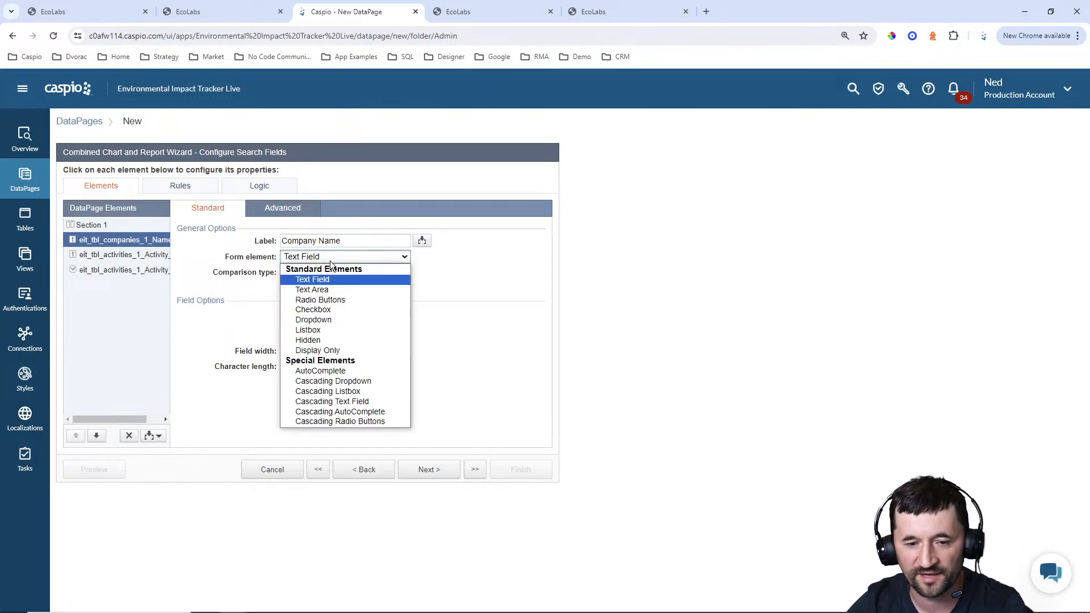
{"action": "left_click", "coordinate": [327, 321]}
{"action": "left_click", "coordinate": [318, 341]}
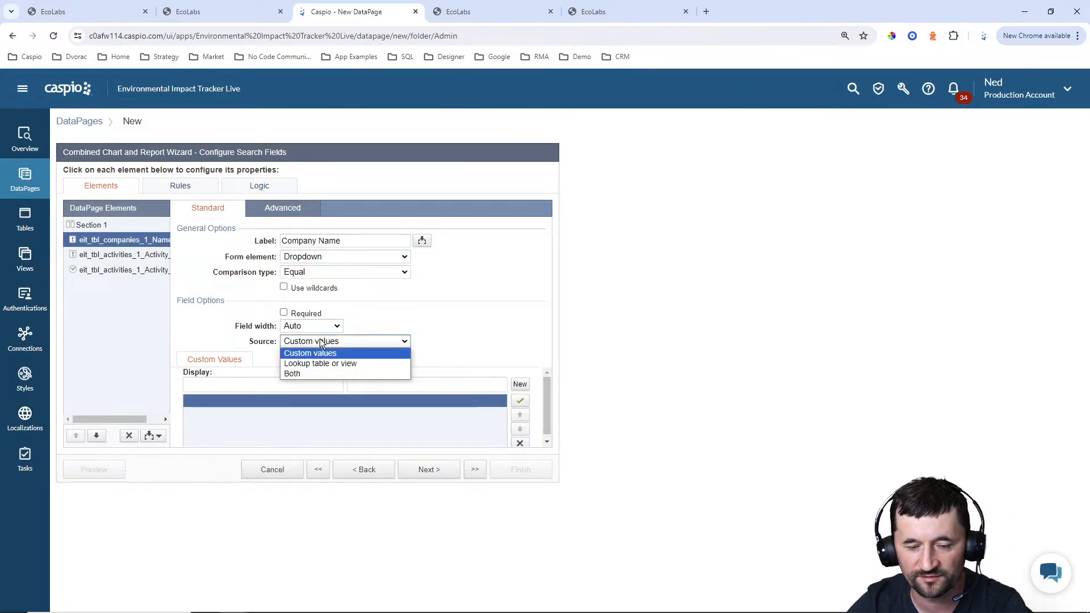
{"action": "left_click", "coordinate": [317, 370]}
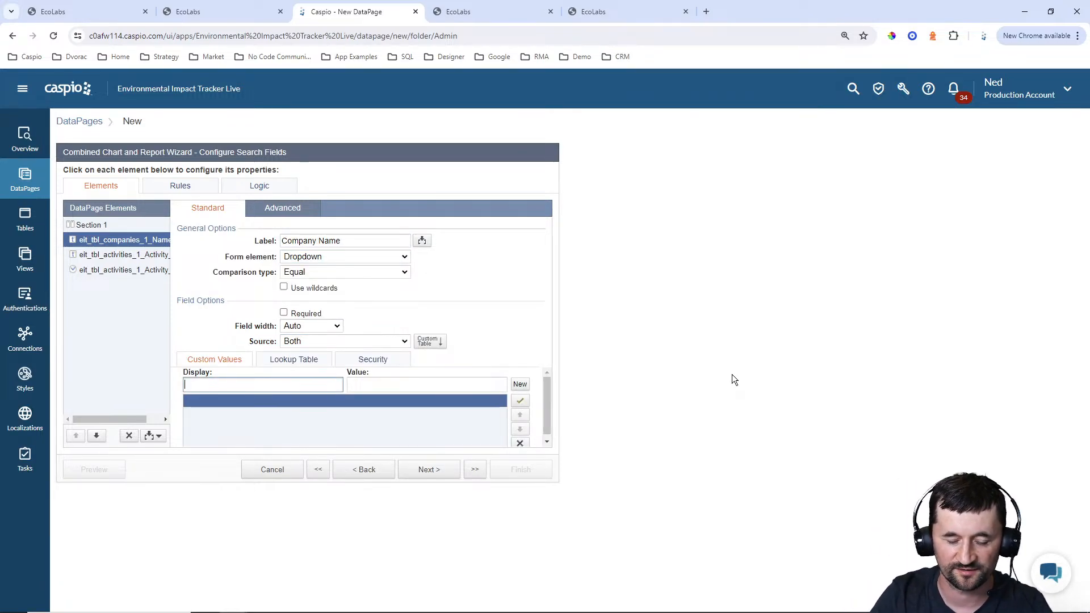
Add a custom dropdown option displaying "Search all companies" with an empty value
{"action": "type", "text": "Search all co"}
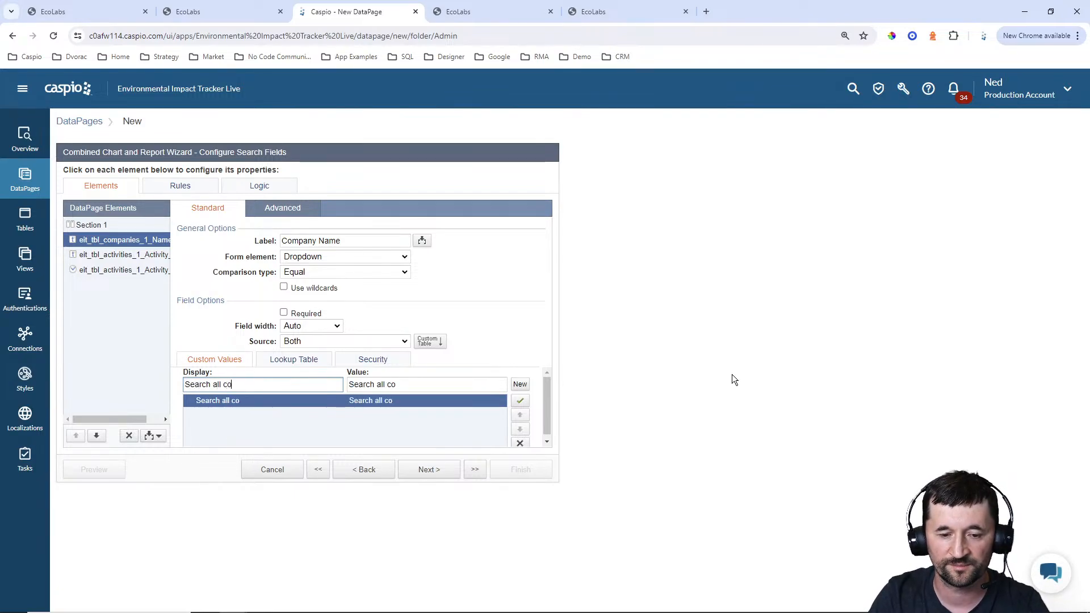
{"action": "type", "text": "mpanies"}
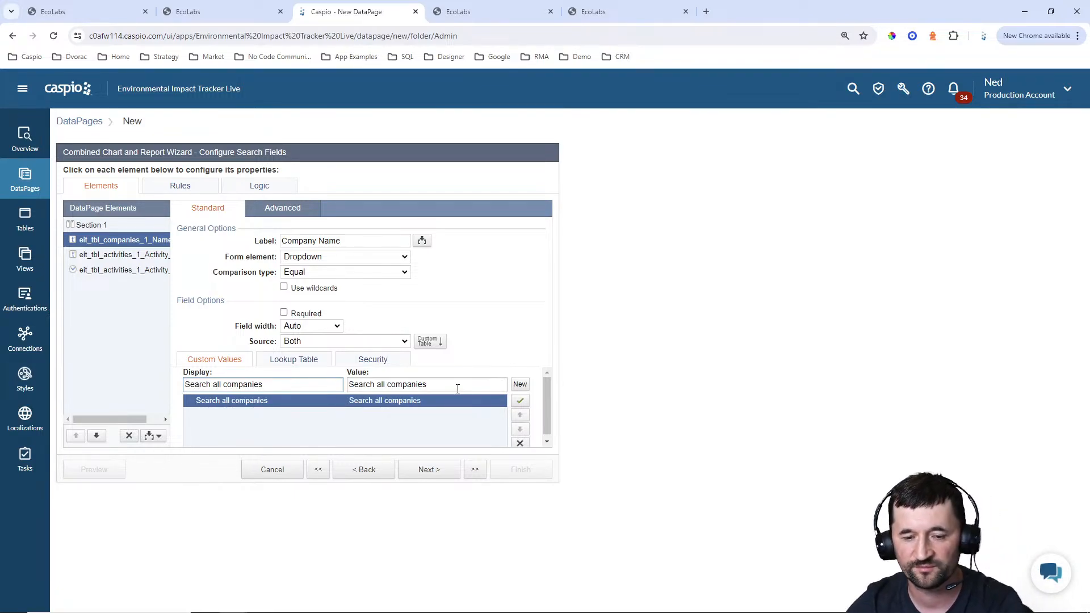
{"action": "left_click_drag", "start_coordinate": [445, 388], "coordinate": [348, 387]}
{"action": "key", "text": "BackSpace"}
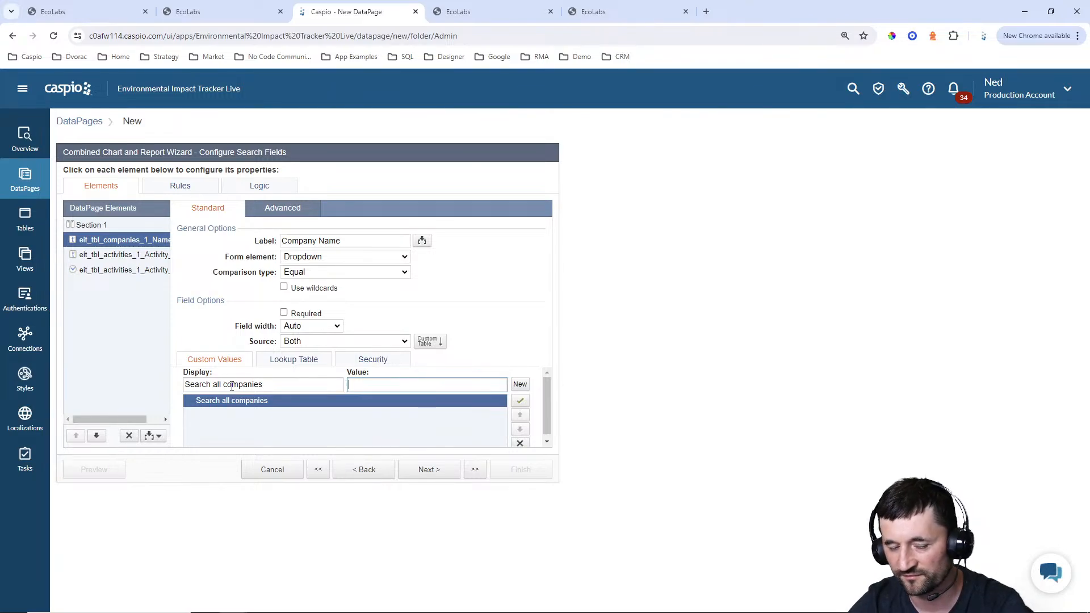
Set the company dropdown's lookup table to eit_tbl_companies_1, using Name as both the display and value field
{"action": "left_click", "coordinate": [282, 362]}
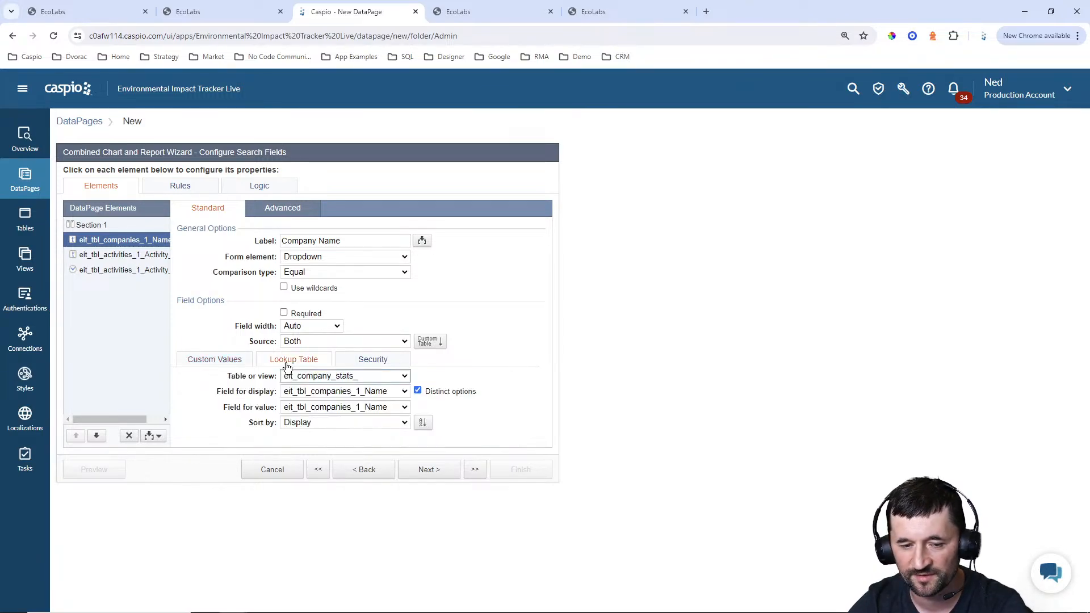
{"action": "left_click", "coordinate": [347, 377]}
{"action": "left_click", "coordinate": [347, 377]}
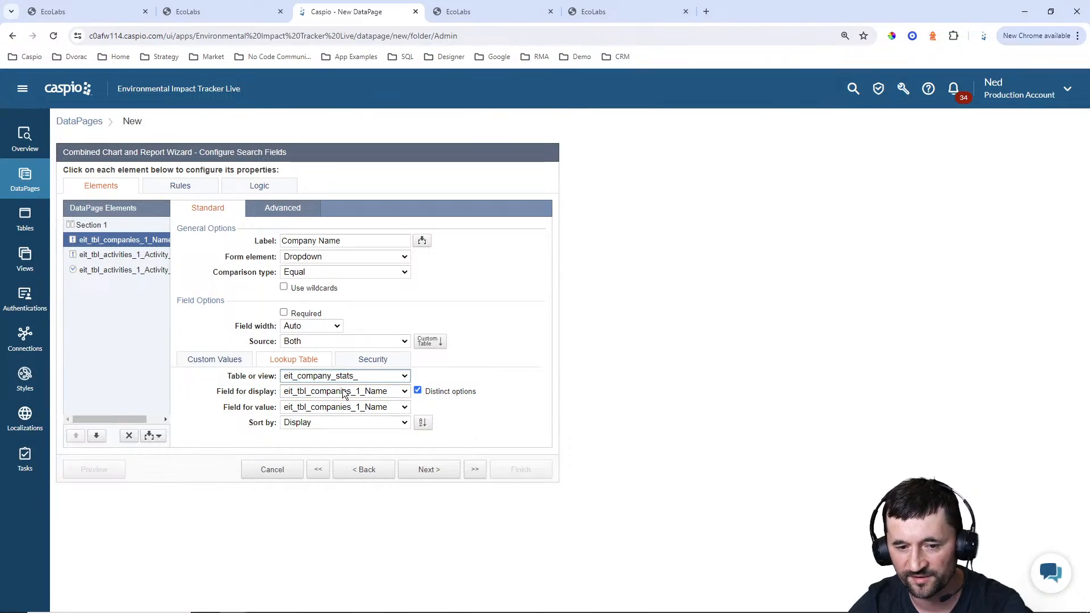
{"action": "left_click", "coordinate": [344, 377]}
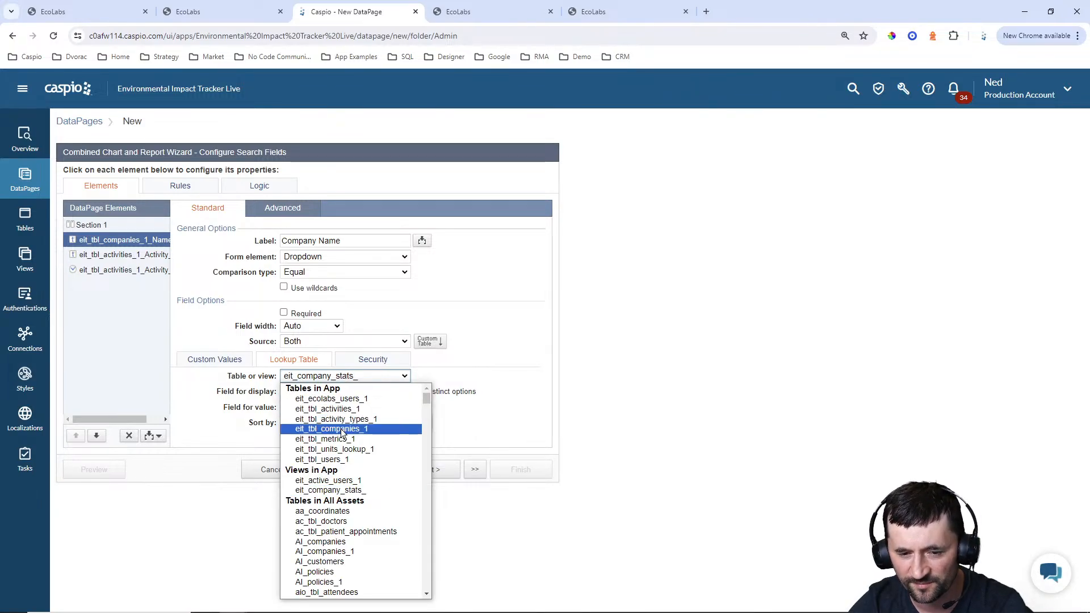
{"action": "left_click", "coordinate": [343, 429]}
{"action": "left_click", "coordinate": [335, 393]}
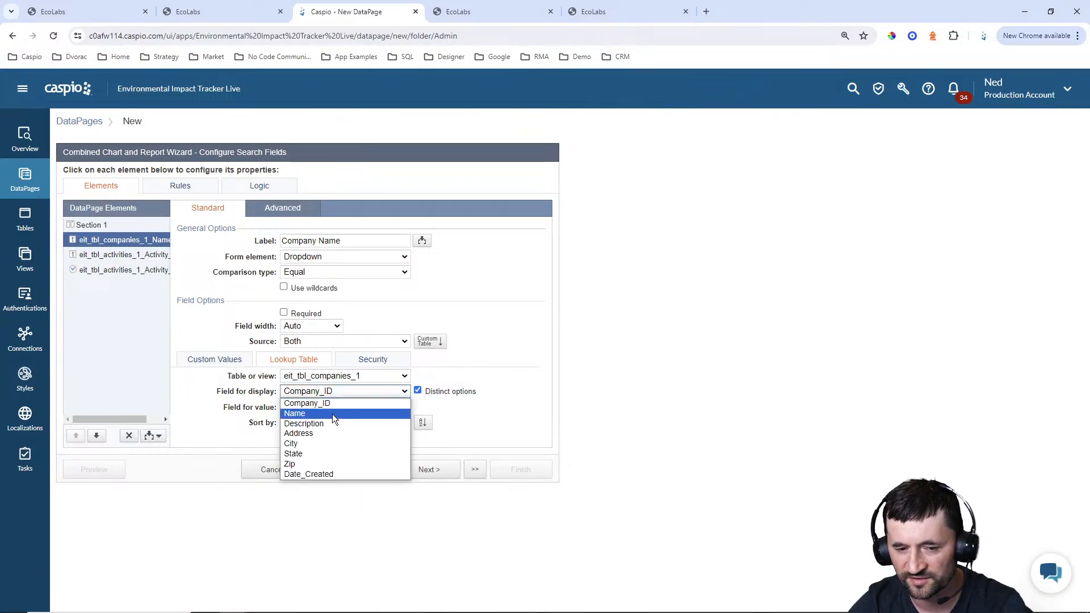
{"action": "left_click", "coordinate": [333, 411]}
{"action": "left_click", "coordinate": [333, 410]}
{"action": "left_click", "coordinate": [332, 429]}
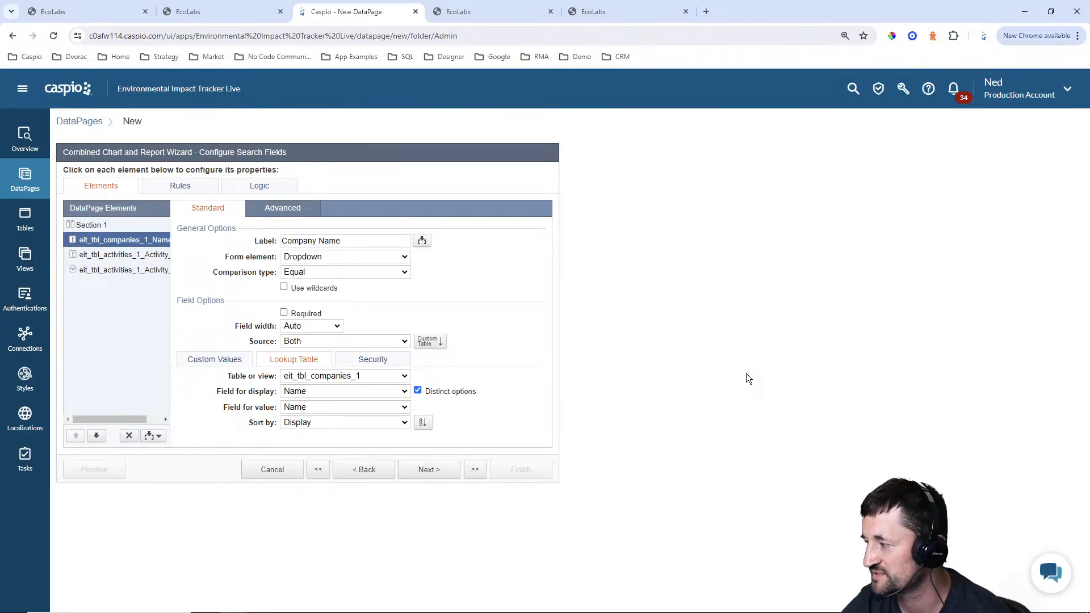
Label the activity type search field Activity Type and make it a dropdown with its source set to Both
{"action": "left_click", "coordinate": [147, 261]}
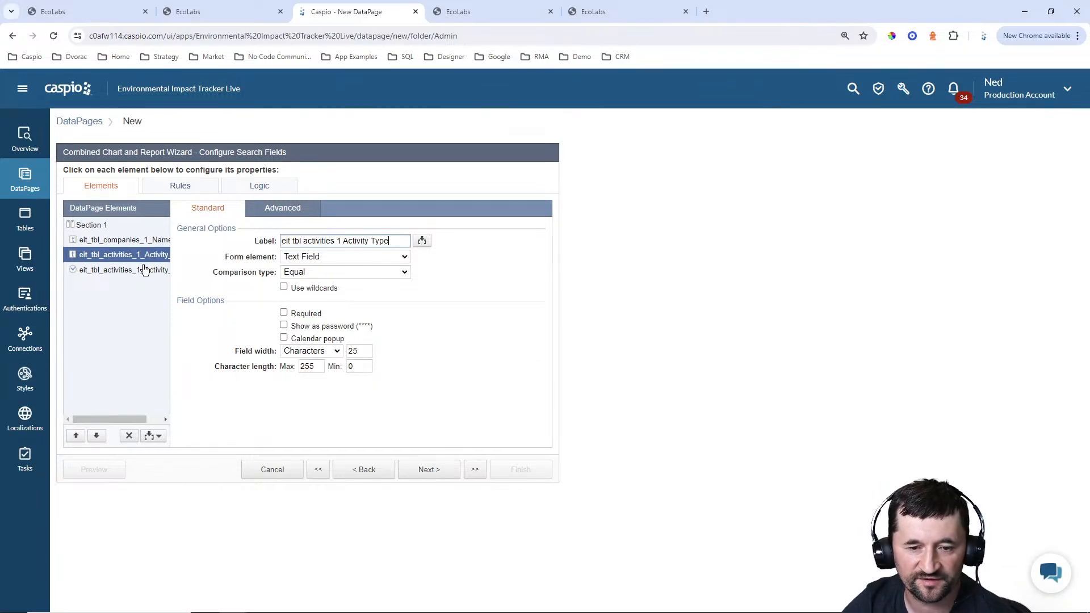
{"action": "left_click_drag", "start_coordinate": [342, 241], "coordinate": [253, 248]}
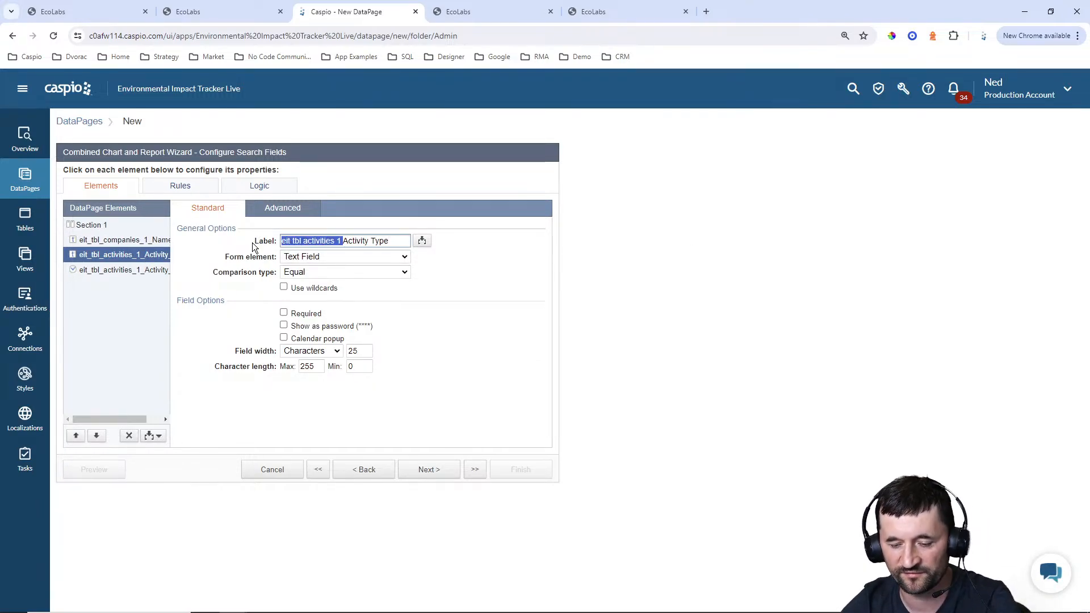
{"action": "key", "text": "BackSpace"}
{"action": "left_click", "coordinate": [386, 257]}
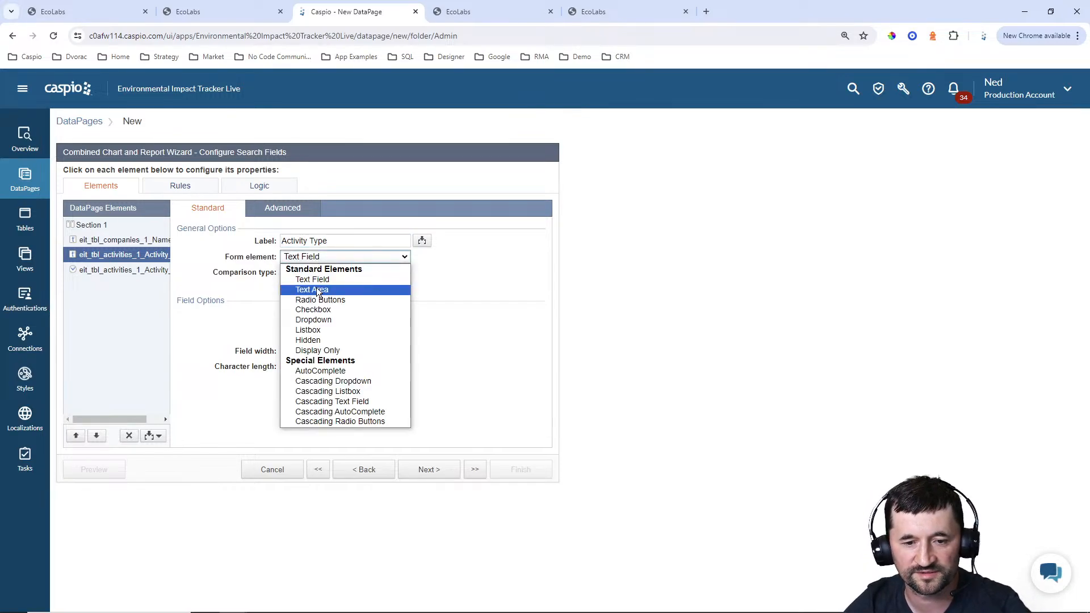
{"action": "left_click", "coordinate": [321, 321]}
{"action": "left_click", "coordinate": [319, 344]}
{"action": "left_click", "coordinate": [314, 372]}
Add a custom option displaying "Search all activities" to the Activity Type dropdown
{"action": "left_click", "coordinate": [309, 383]}
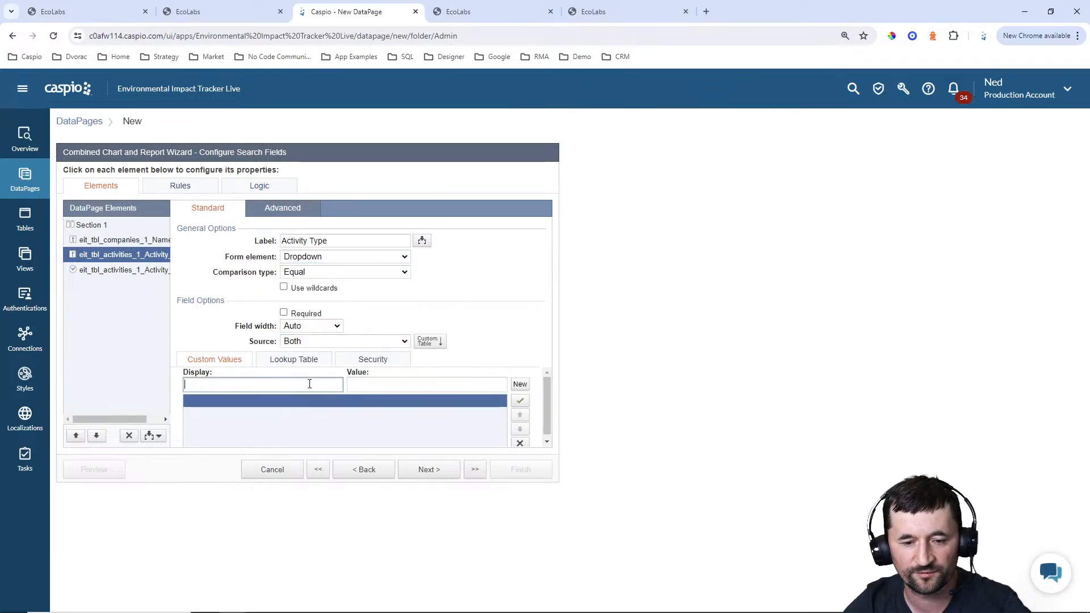
{"action": "type", "text": "Se"}
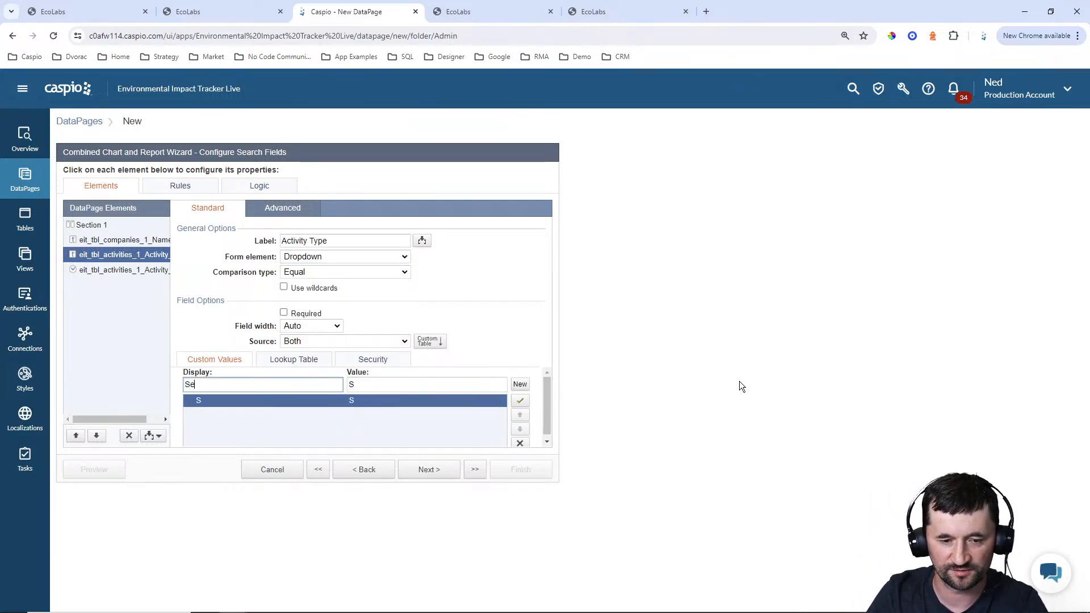
{"action": "type", "text": "arch all acti"}
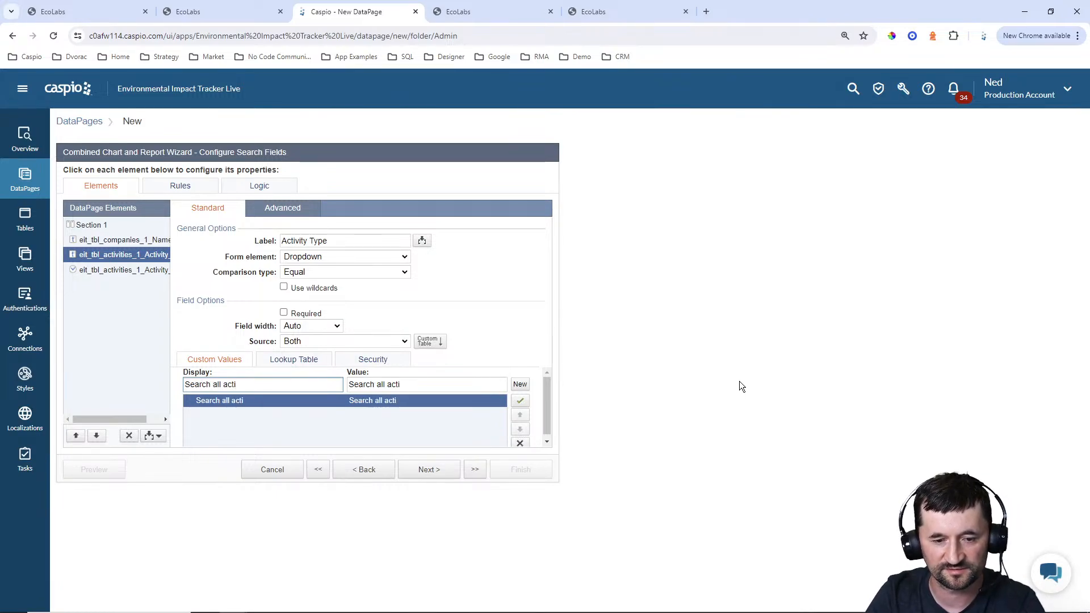
{"action": "type", "text": "vities"}
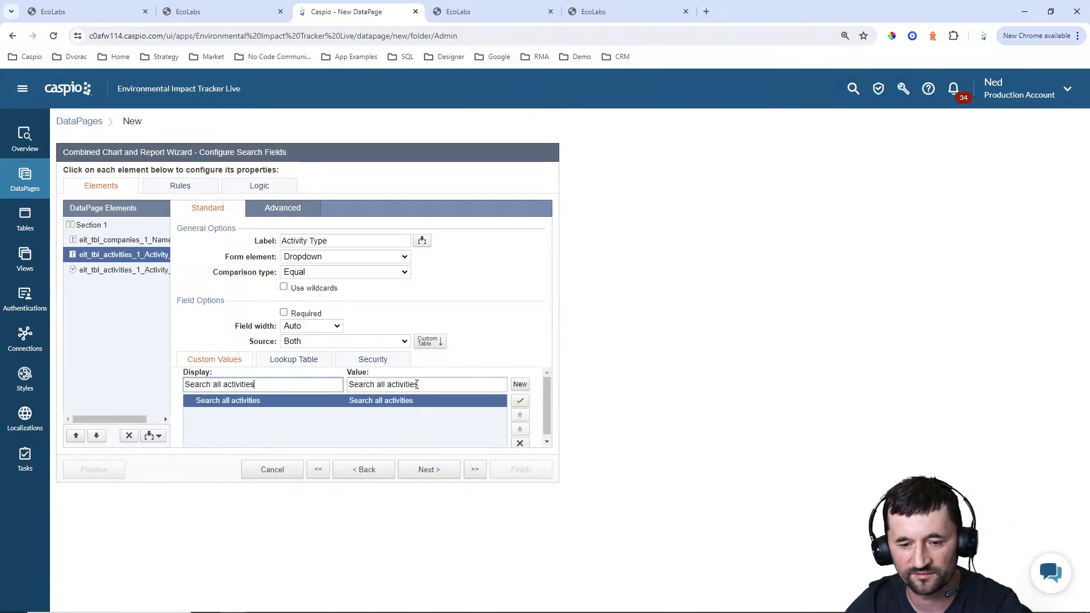
Set the Activity Type dropdown's lookup table to eit_tbl_activity_types_1
{"action": "left_click", "coordinate": [287, 362]}
{"action": "left_click", "coordinate": [294, 377]}
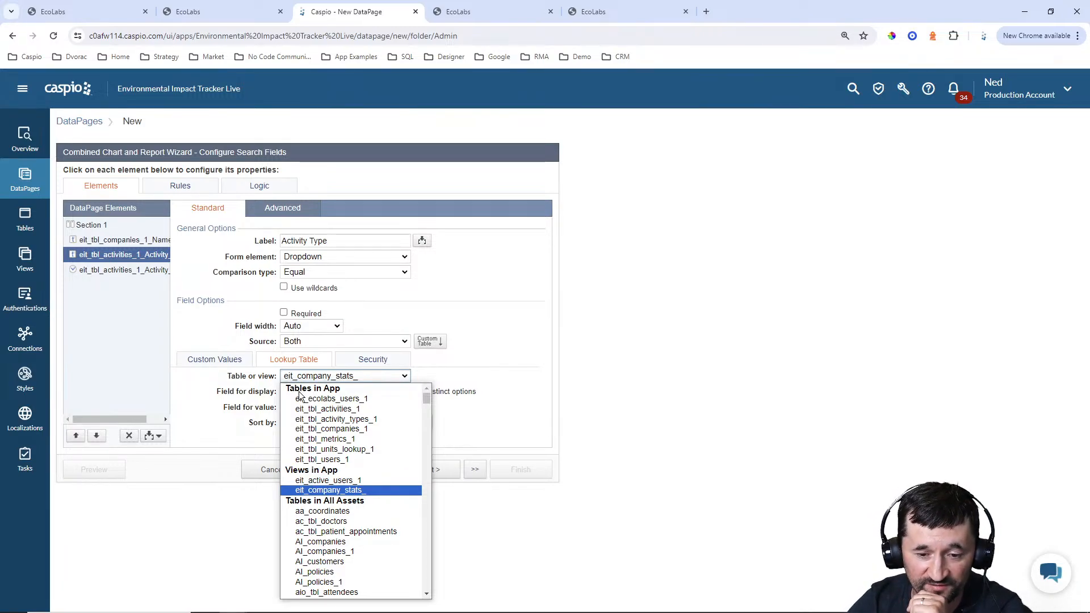
{"action": "left_click", "coordinate": [316, 420]}
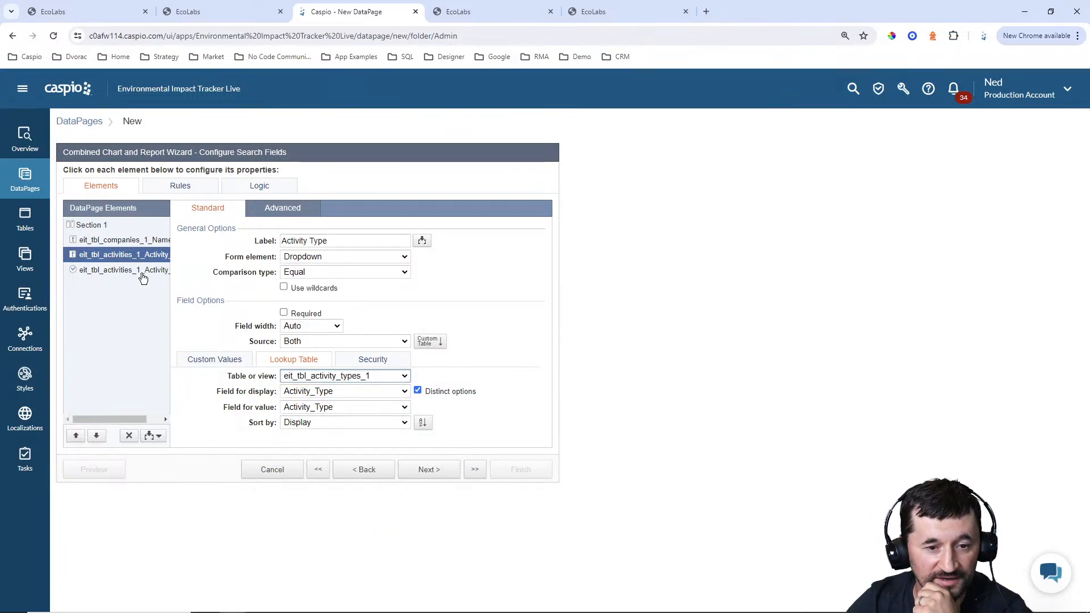
Add a second criteria to the activity date search field and combine the two criteria with the AND operator
{"action": "left_click", "coordinate": [123, 270]}
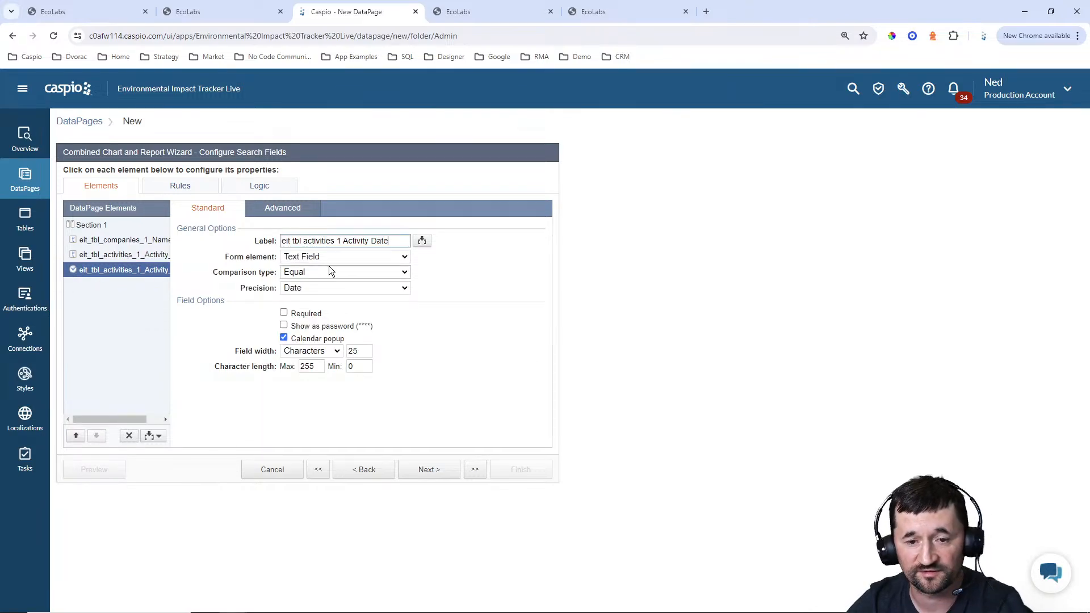
{"action": "left_click", "coordinate": [155, 434]}
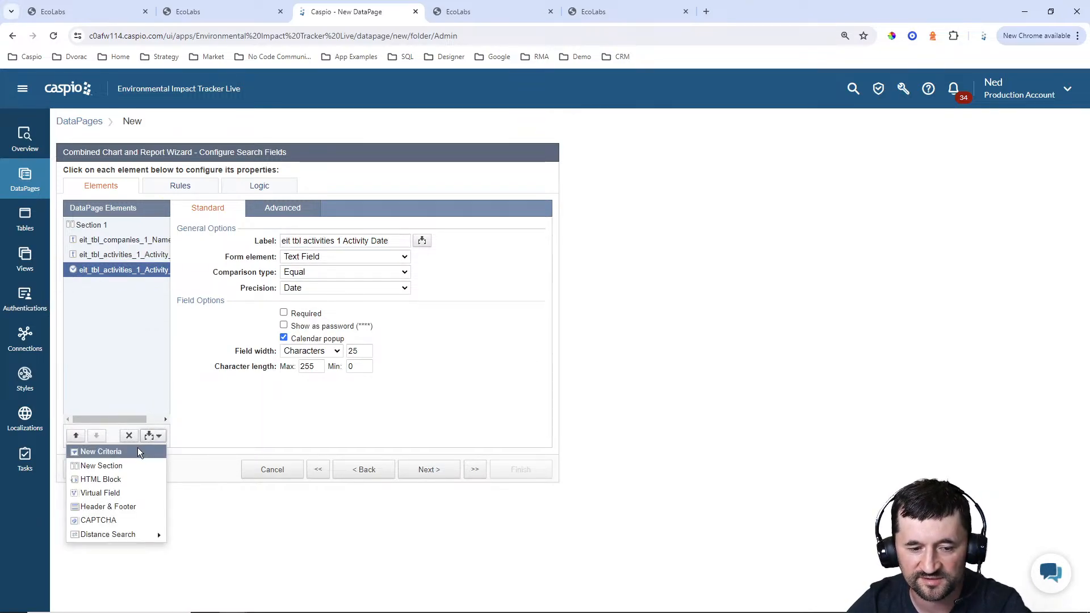
{"action": "left_click", "coordinate": [136, 452]}
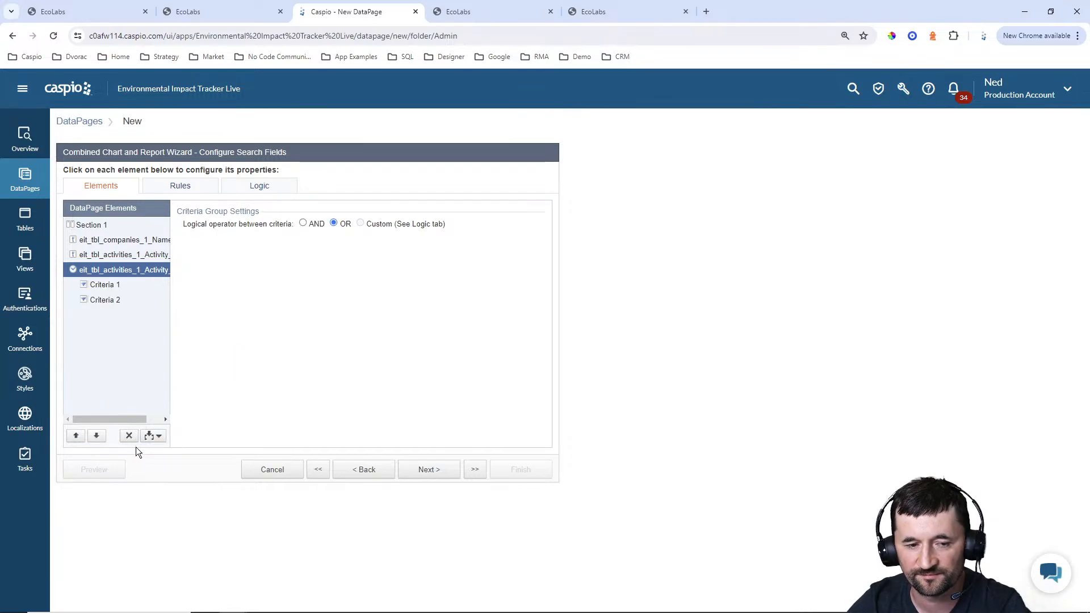
{"action": "left_click", "coordinate": [318, 225]}
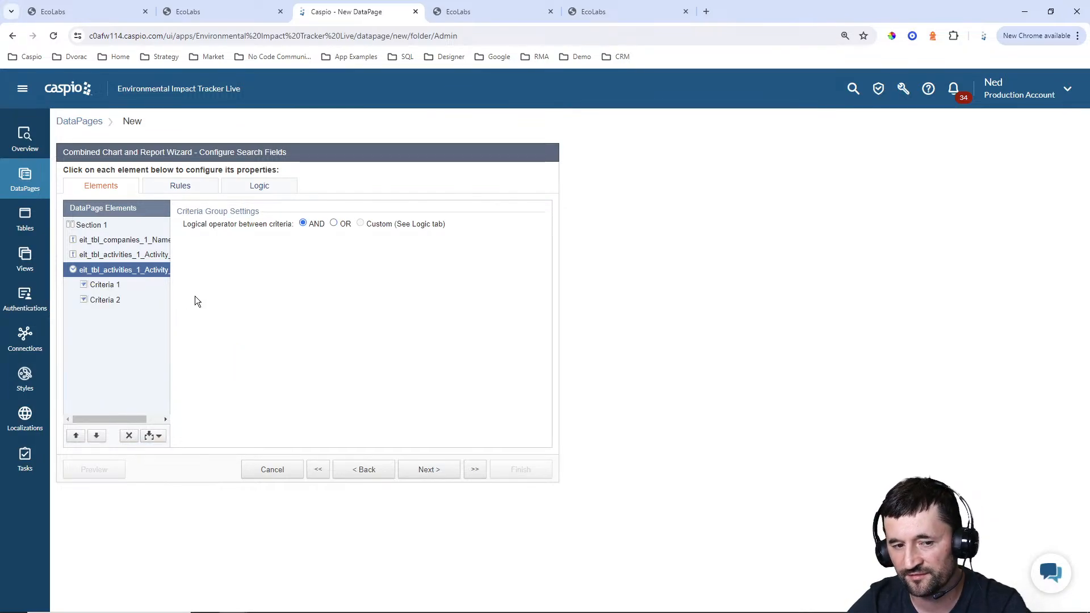
Label the first activity date criteria "Activity Date (from)"
{"action": "left_click", "coordinate": [118, 286]}
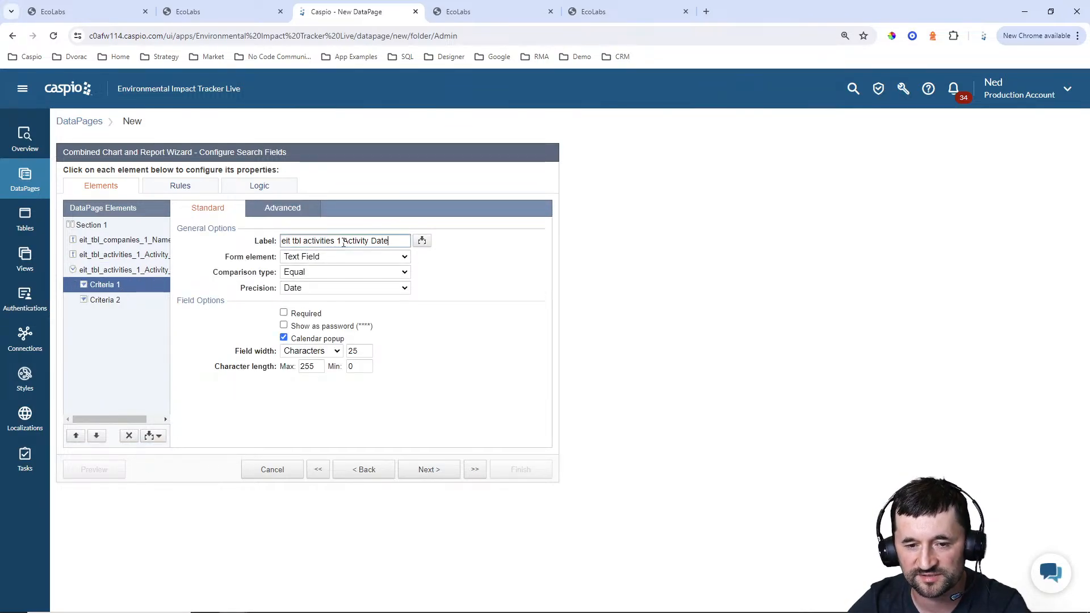
{"action": "left_click_drag", "start_coordinate": [342, 240], "coordinate": [239, 245]}
{"action": "key", "text": "BackSpace"}
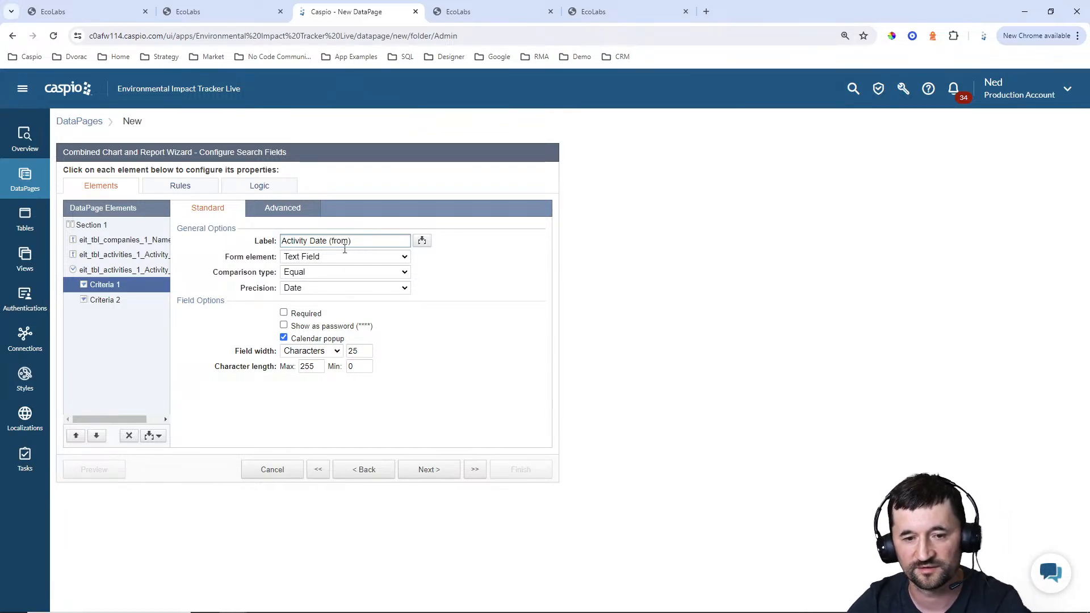
Set the comparison type of the first activity date criteria to Greater Than or Equal
{"action": "left_click", "coordinate": [324, 272]}
{"action": "left_click", "coordinate": [322, 311]}
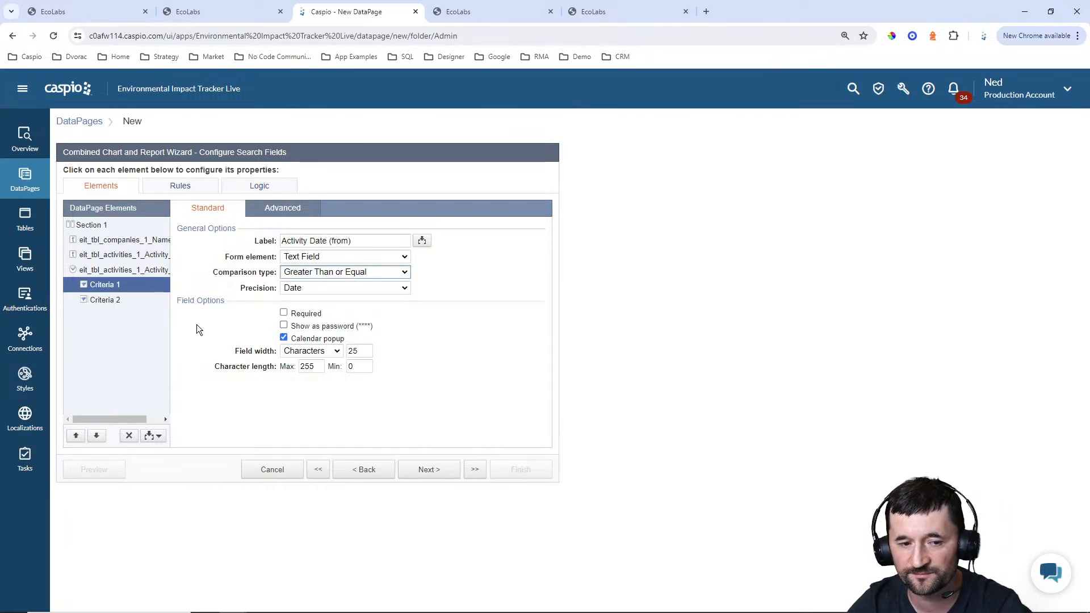
Label the second activity date criteria "Activity Date (to)" with comparison type Less Than or Equal, and continue to the results page field selection
{"action": "left_click", "coordinate": [105, 300]}
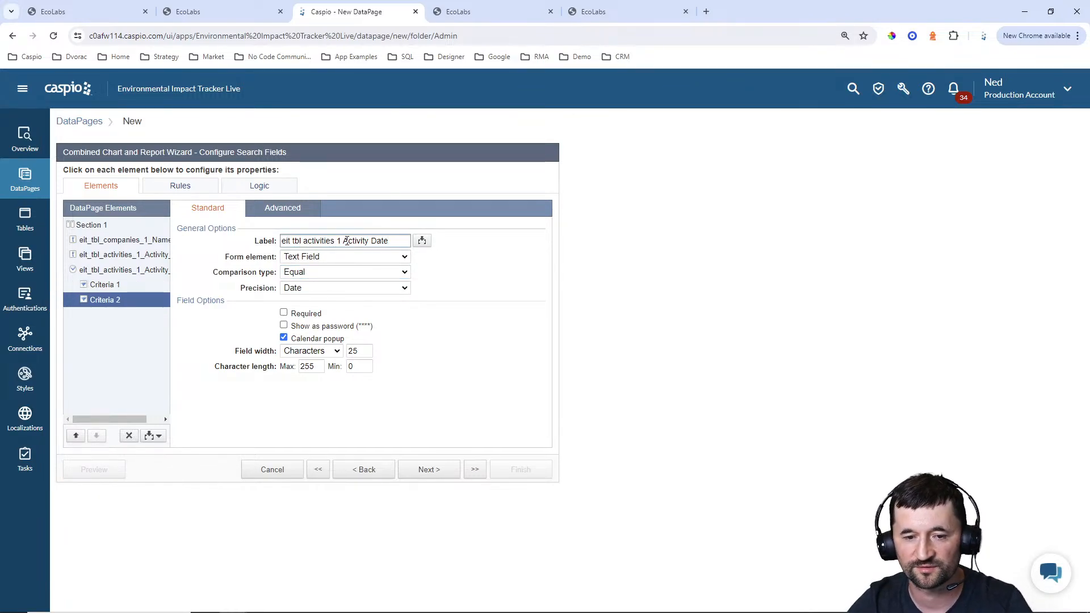
{"action": "left_click_drag", "start_coordinate": [347, 240], "coordinate": [282, 240]}
{"action": "key", "text": "BackSpace"}
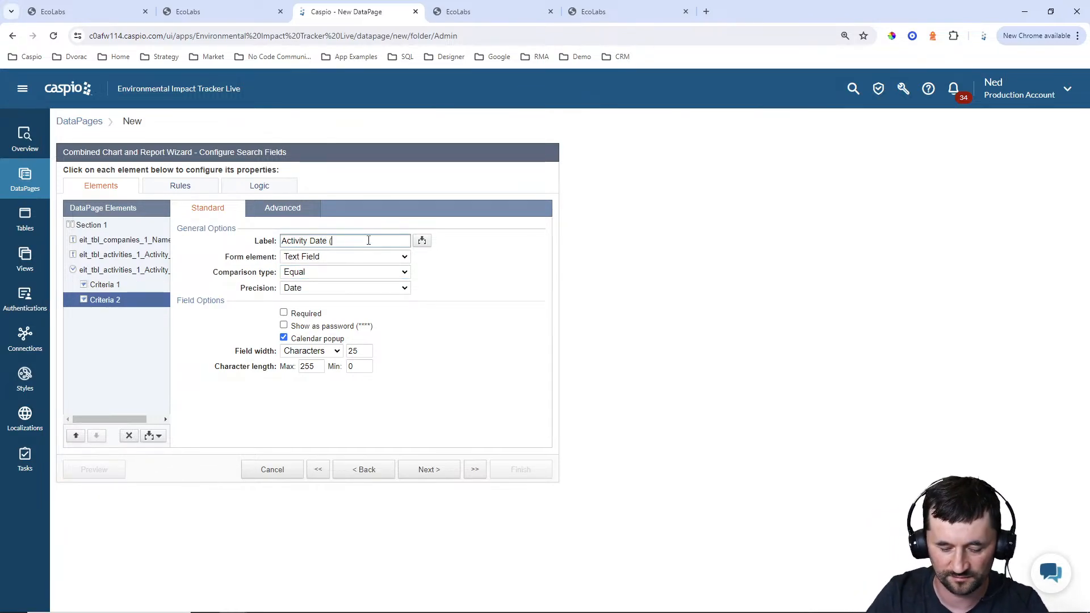
{"action": "type", "text": "(to)"}
{"action": "left_click", "coordinate": [332, 273]}
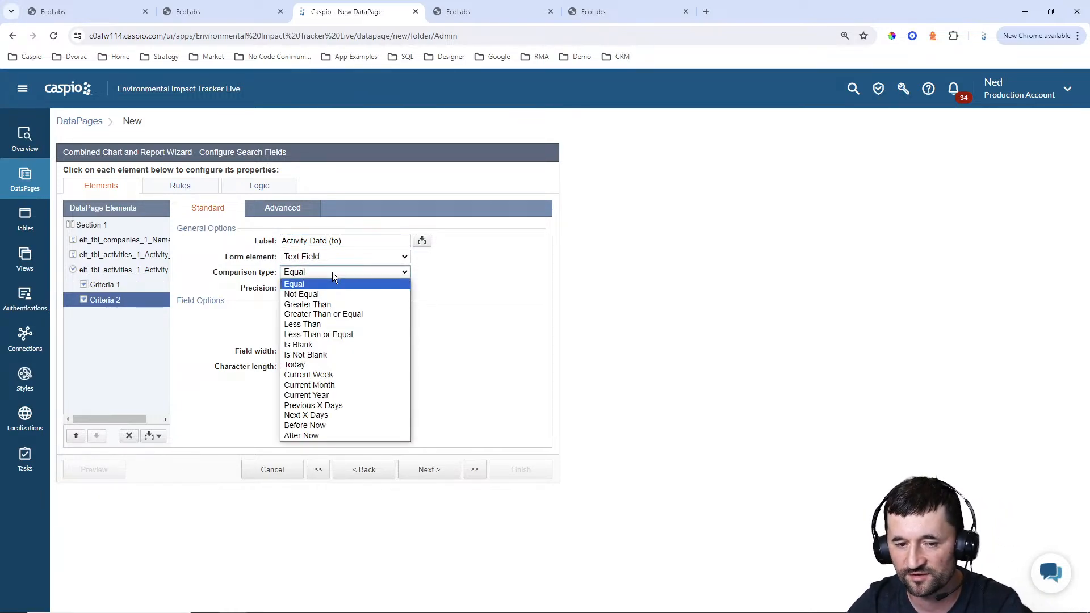
{"action": "left_click", "coordinate": [323, 328]}
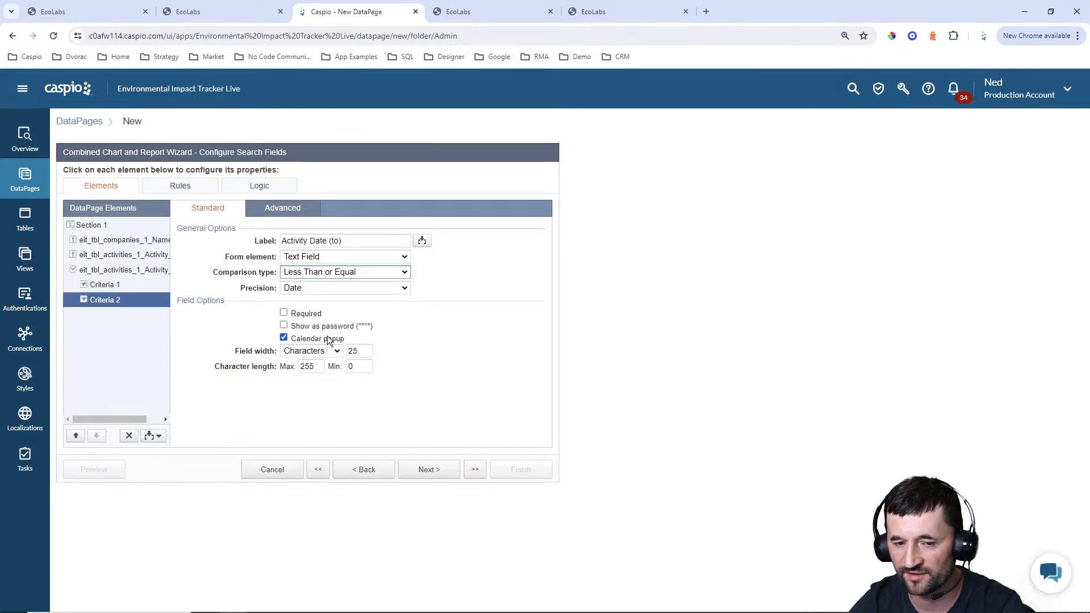
{"action": "left_click", "coordinate": [111, 287]}
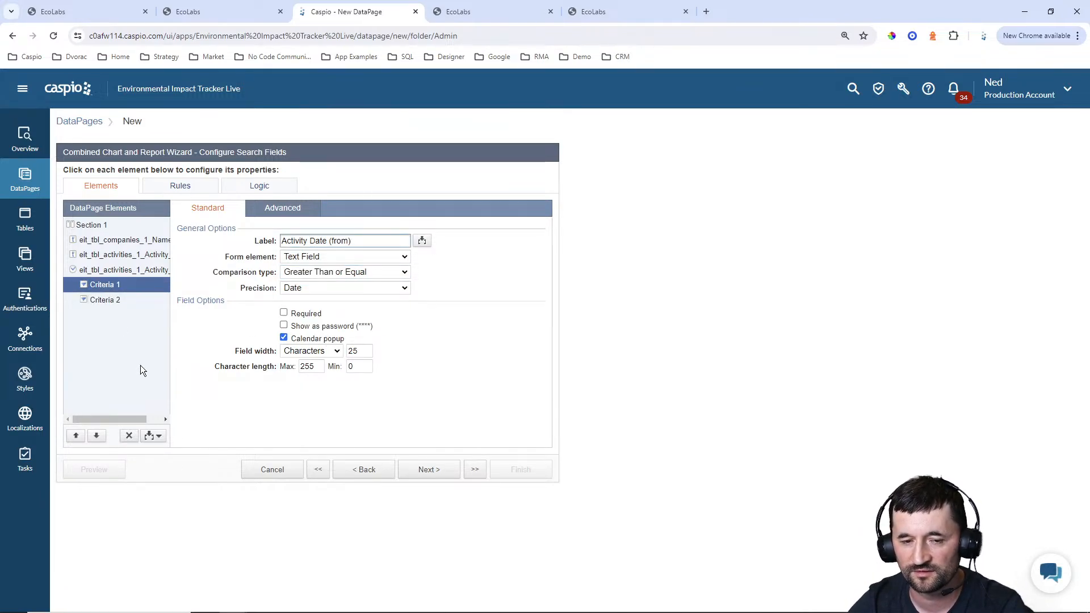
{"action": "left_click", "coordinate": [111, 302]}
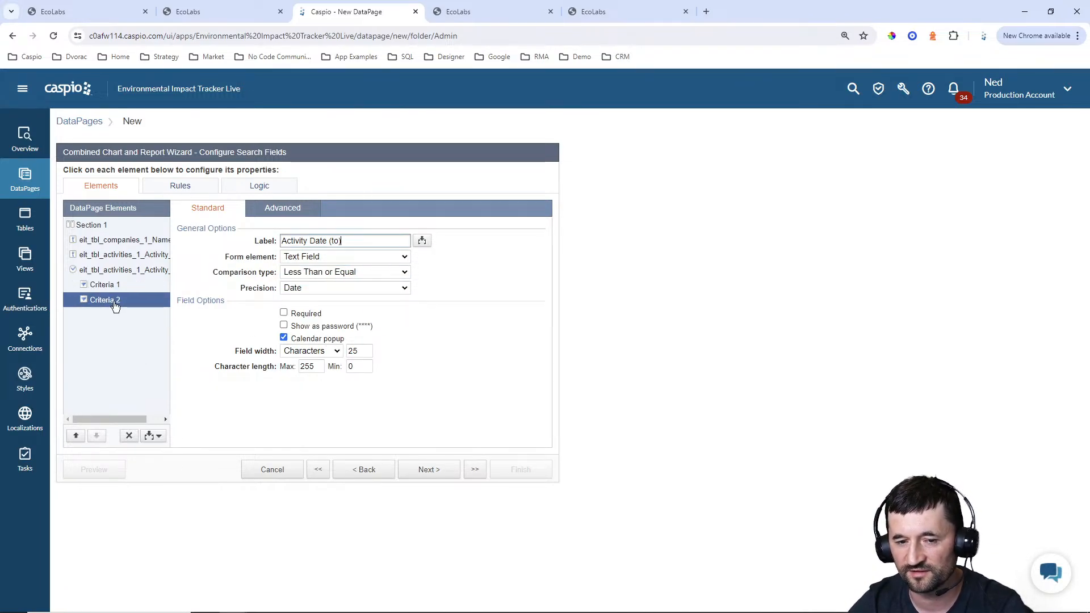
{"action": "left_click", "coordinate": [427, 471]}
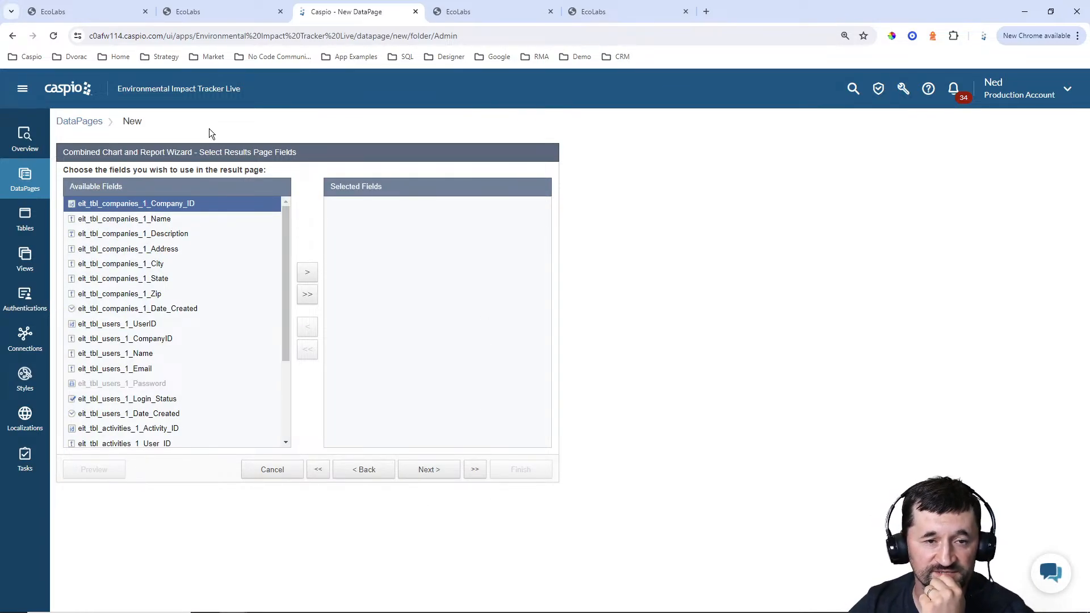
Check the report columns on the existing EcoLabs admin dashboard, and add the companies Name and activities Activity_Type fields to the Caspio results page
{"action": "left_click", "coordinate": [101, 11]}
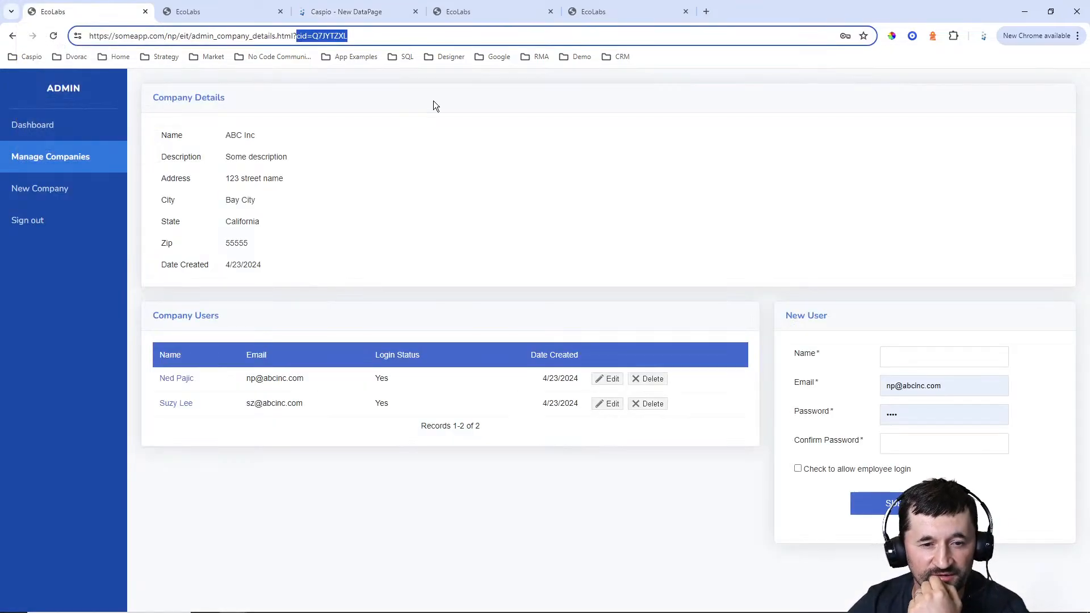
{"action": "left_click", "coordinate": [33, 126]}
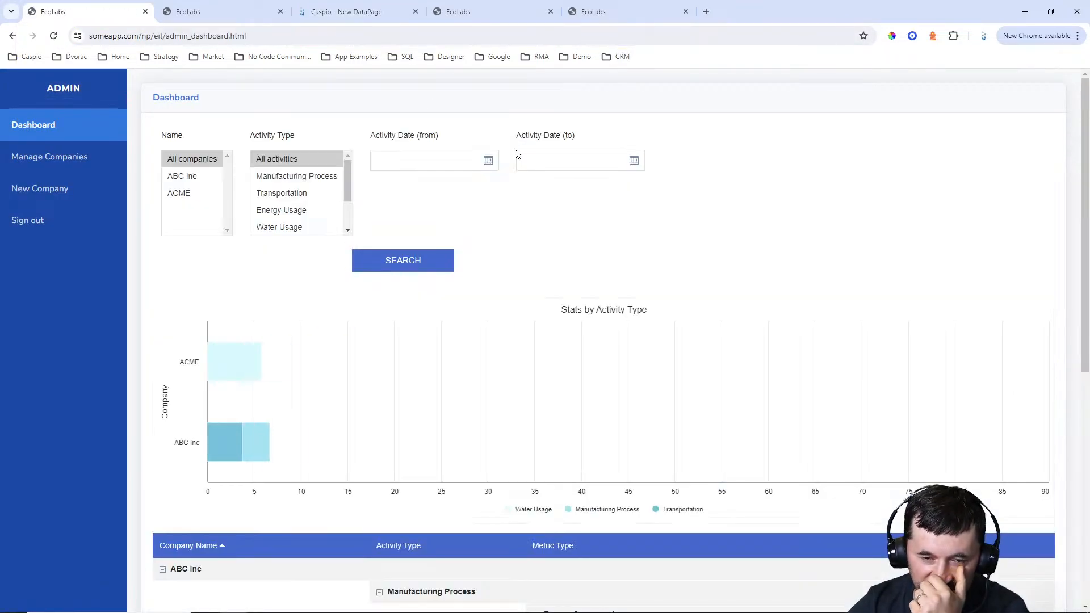
{"action": "scroll", "coordinate": [844, 268], "scroll_direction": "down", "scroll_amount": 5}
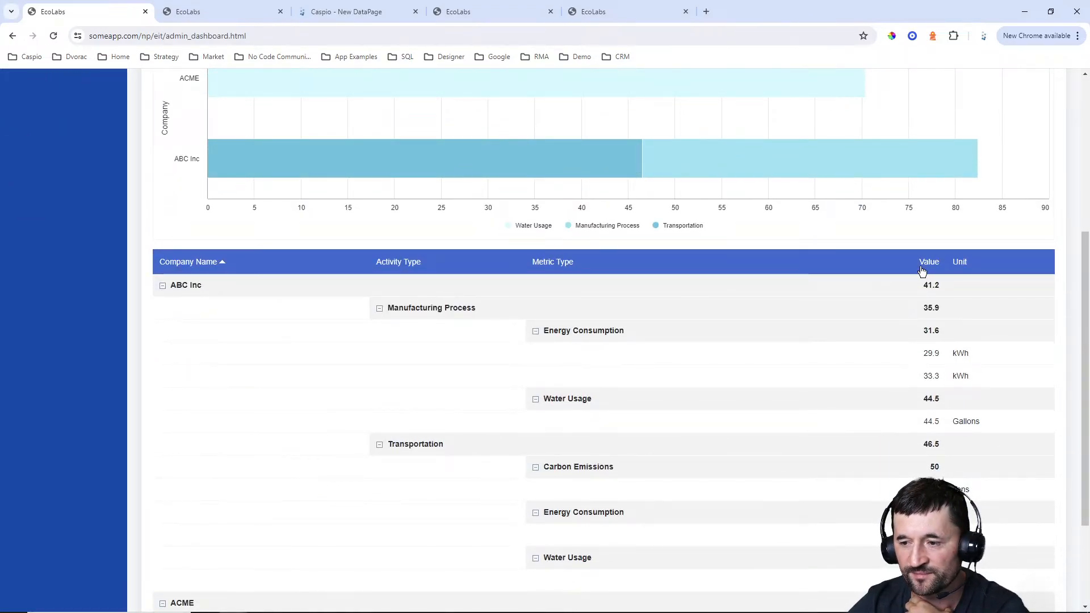
{"action": "left_click", "coordinate": [364, 10]}
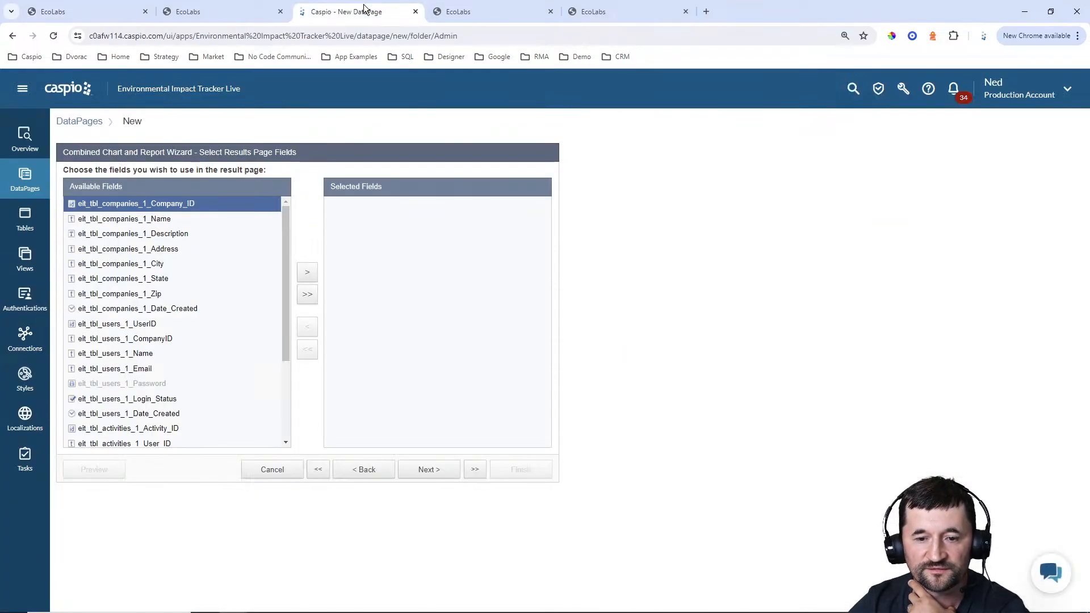
{"action": "left_click", "coordinate": [153, 219]}
{"action": "left_click", "coordinate": [306, 275]}
{"action": "scroll", "coordinate": [163, 352], "scroll_direction": "down", "scroll_amount": 4}
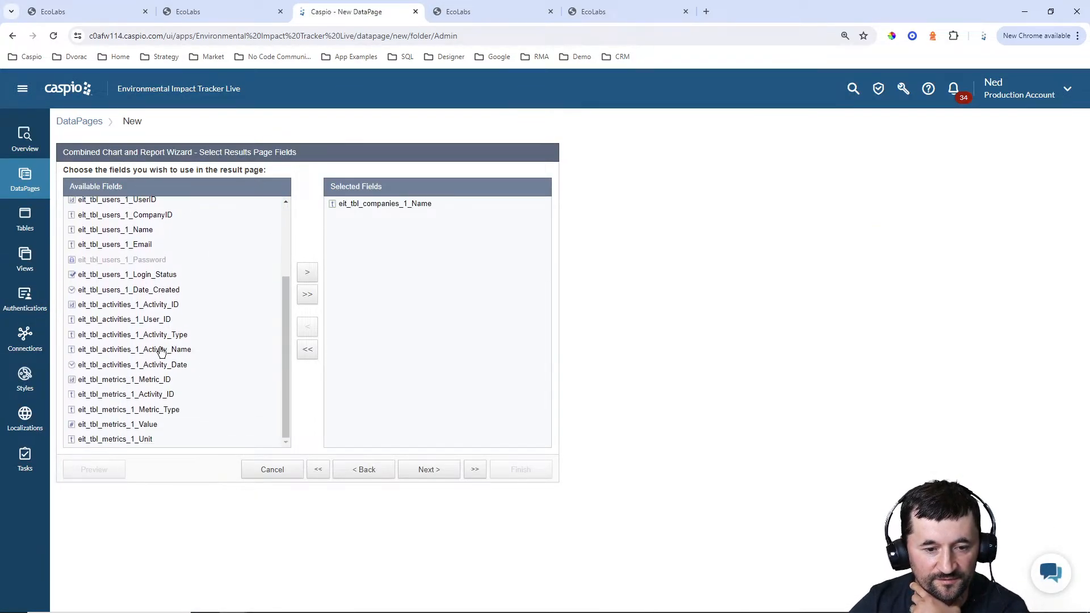
{"action": "left_click", "coordinate": [154, 335]}
{"action": "left_click", "coordinate": [306, 274]}
{"action": "scroll", "coordinate": [170, 298], "scroll_direction": "down", "scroll_amount": 3}
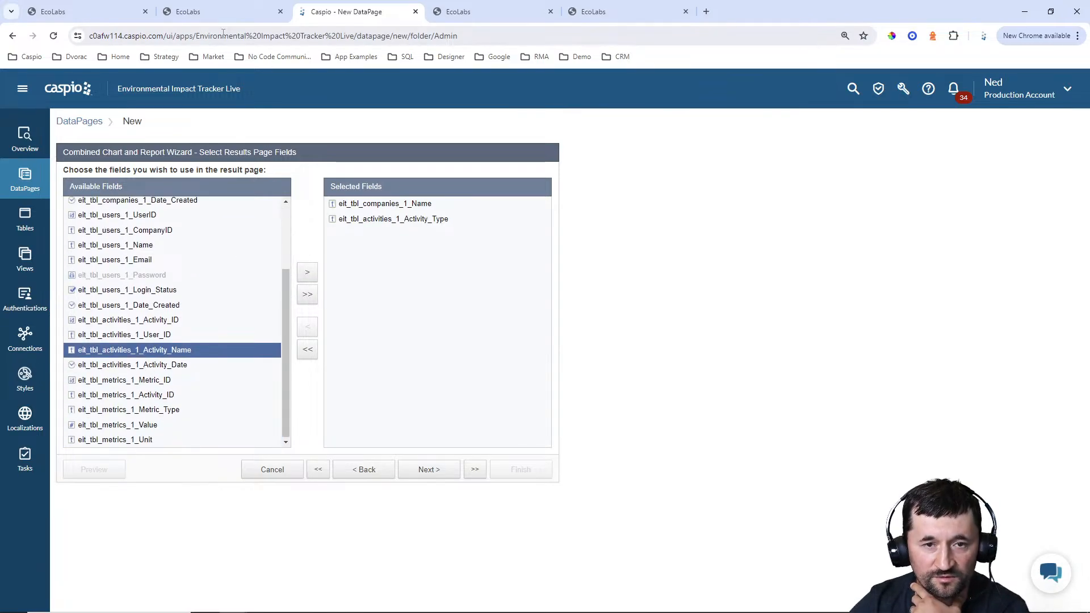
Add the metrics Metric_Type, Value and Unit fields to the results page after rechecking the dashboard columns, and continue to the results field configuration
{"action": "left_click", "coordinate": [101, 10]}
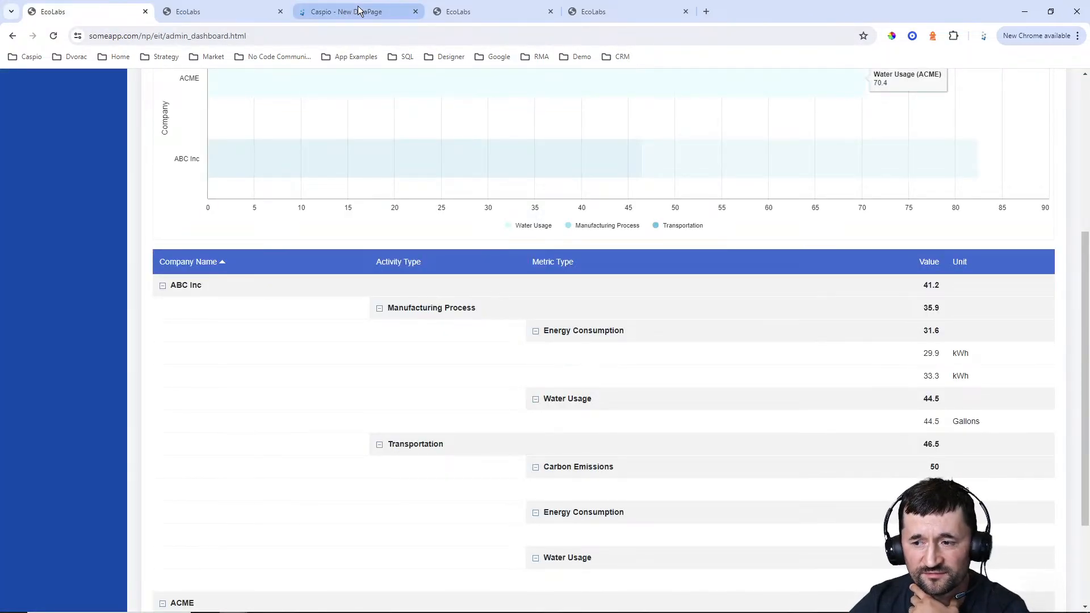
{"action": "left_click", "coordinate": [358, 10]}
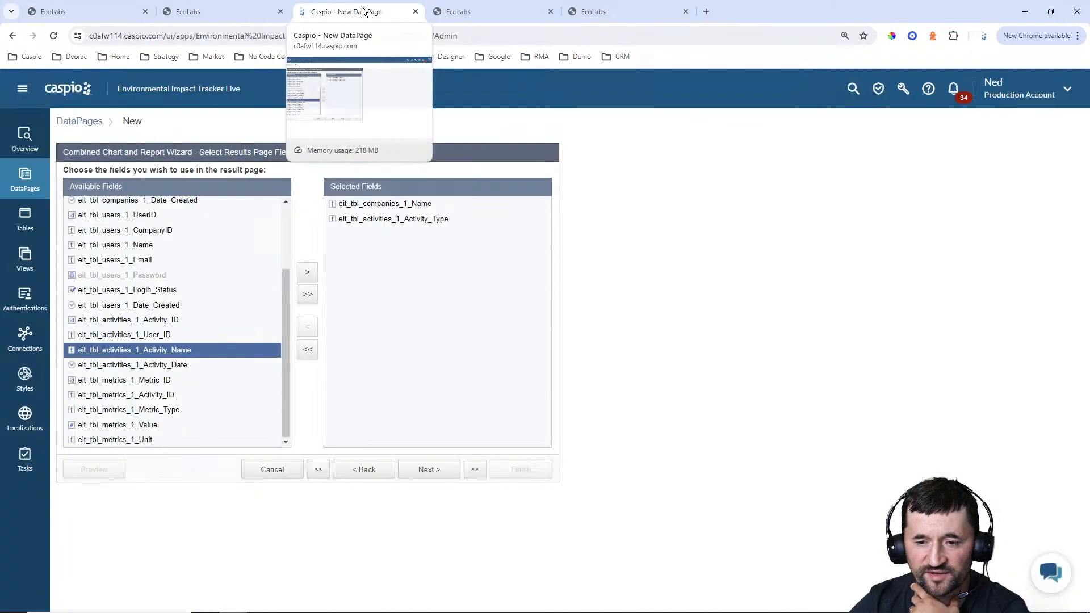
{"action": "left_click", "coordinate": [151, 409]}
{"action": "left_click", "coordinate": [308, 273]}
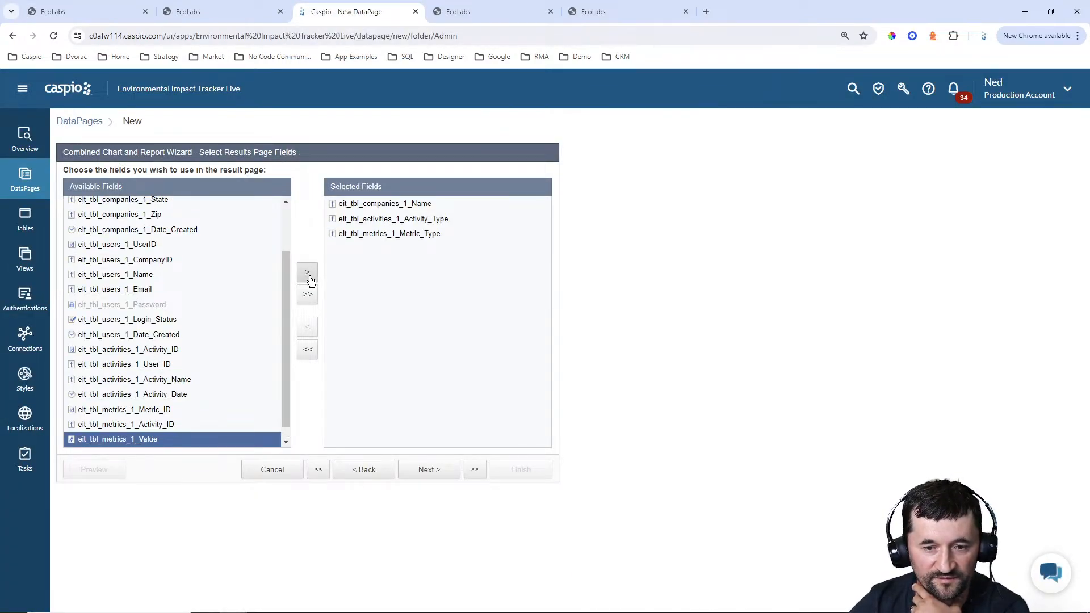
{"action": "left_click", "coordinate": [310, 276]}
{"action": "left_click", "coordinate": [310, 276]}
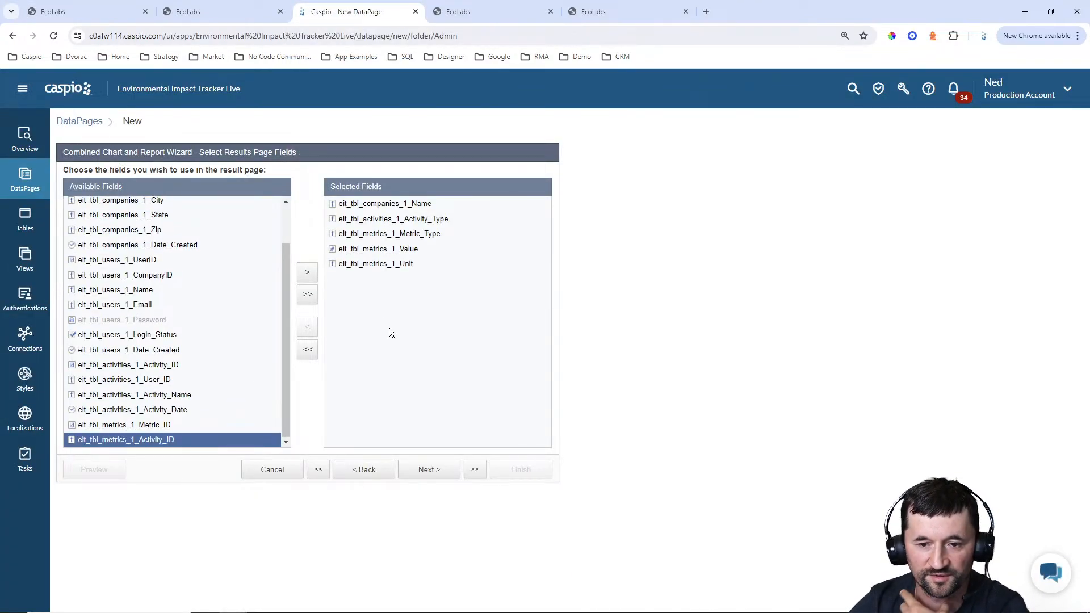
{"action": "left_click", "coordinate": [429, 470]}
{"action": "left_click", "coordinate": [430, 471]}
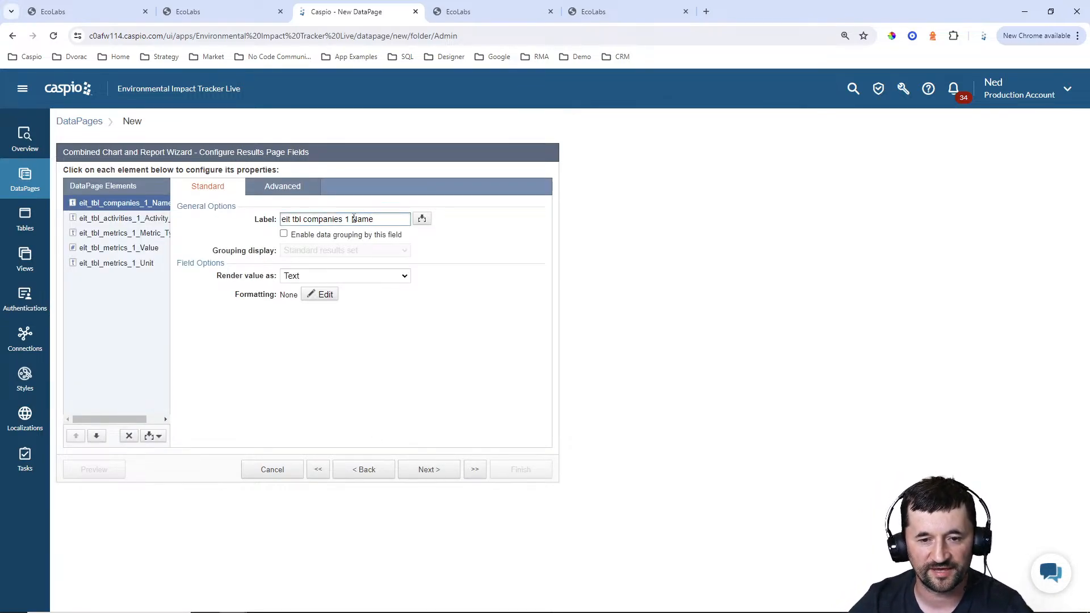
Label the company name results field "Company Name" and the activity type results field "Activity Type"
{"action": "left_click_drag", "start_coordinate": [353, 218], "coordinate": [227, 222]}
{"action": "type", "text": "Company"}
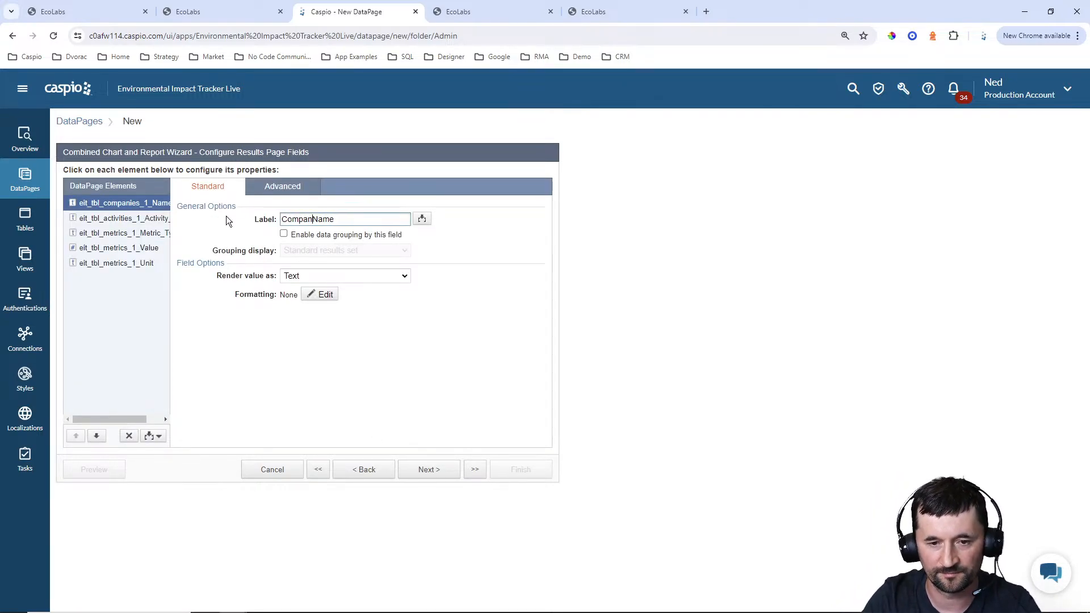
{"action": "left_click", "coordinate": [159, 218]}
{"action": "left_click_drag", "start_coordinate": [343, 219], "coordinate": [233, 223]}
{"action": "key", "text": "BackSpace"}
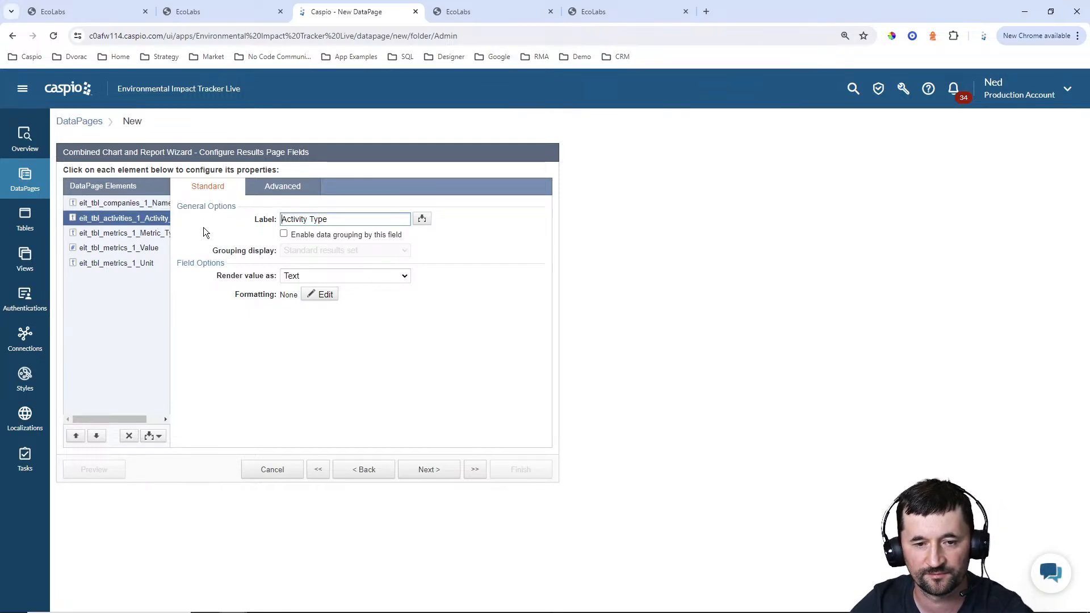
Shorten the labels of the three metrics results fields to "Metric Type", "Value" and "Unit"
{"action": "left_click", "coordinate": [146, 233]}
{"action": "left_click_drag", "start_coordinate": [341, 219], "coordinate": [180, 222]}
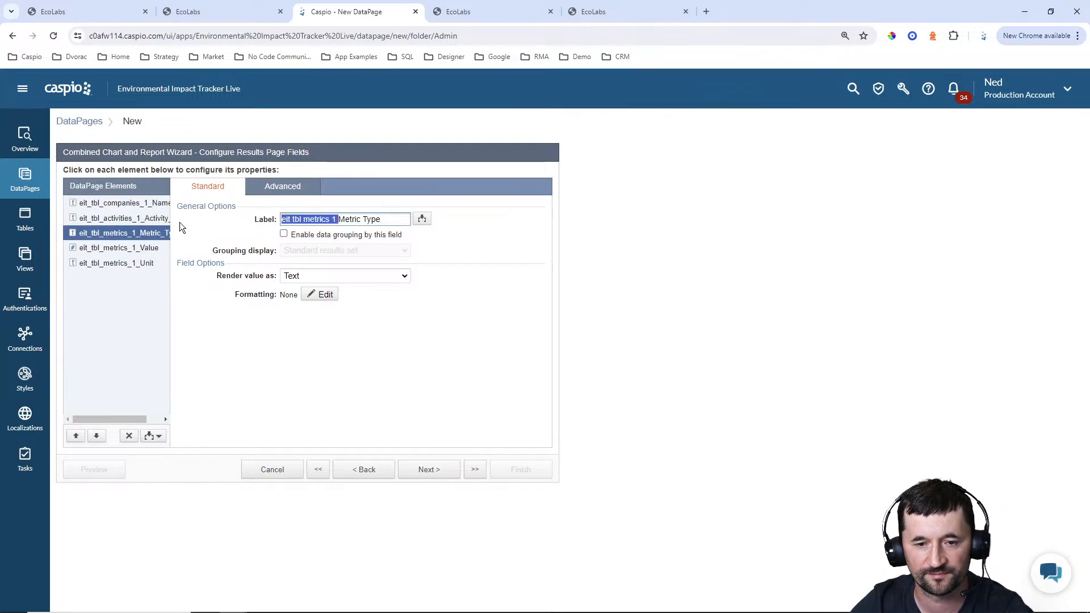
{"action": "key", "text": "BackSpace"}
{"action": "left_click", "coordinate": [128, 247]}
{"action": "left_click_drag", "start_coordinate": [337, 219], "coordinate": [239, 220]}
{"action": "key", "text": "BackSpace"}
{"action": "left_click", "coordinate": [138, 263]}
{"action": "key", "text": "BackSpace"}
{"action": "left_click", "coordinate": [140, 253]}
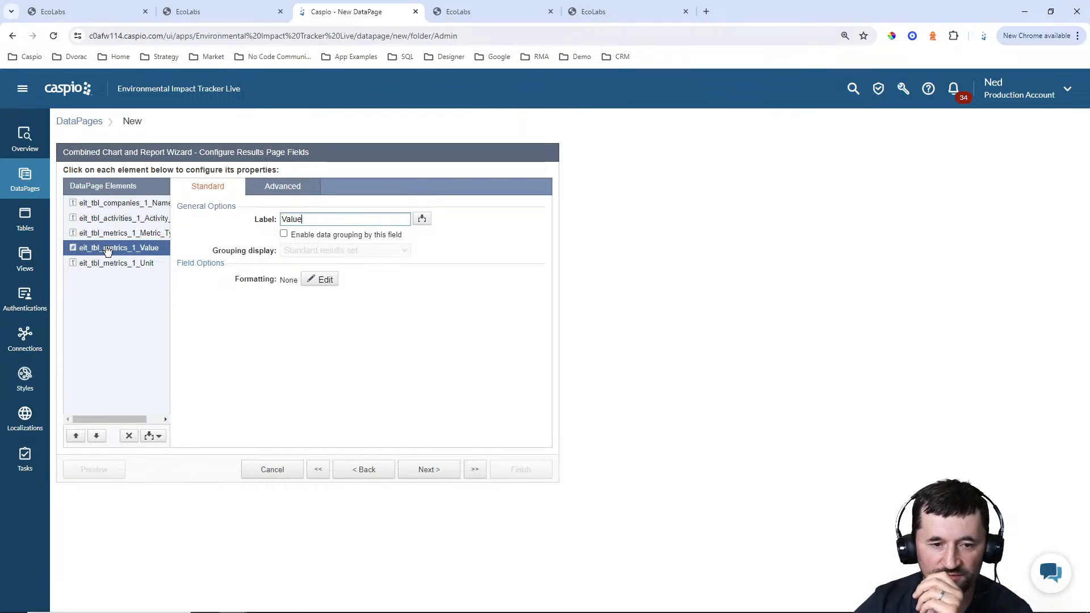
Enable data grouping by the Company Name field and display it as a collapsible group
{"action": "left_click", "coordinate": [110, 206]}
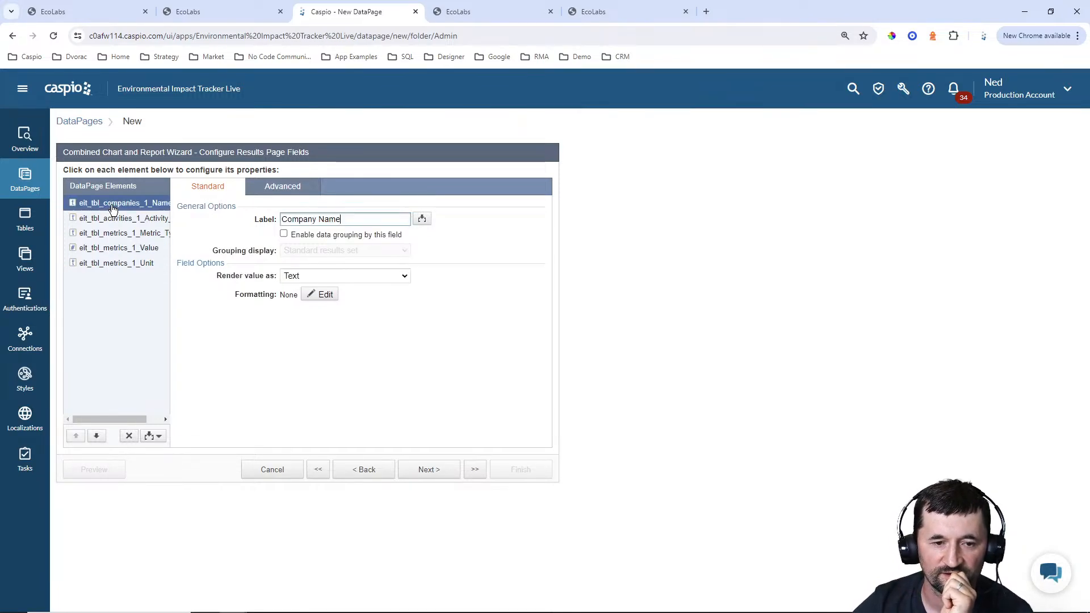
{"action": "left_click", "coordinate": [309, 234]}
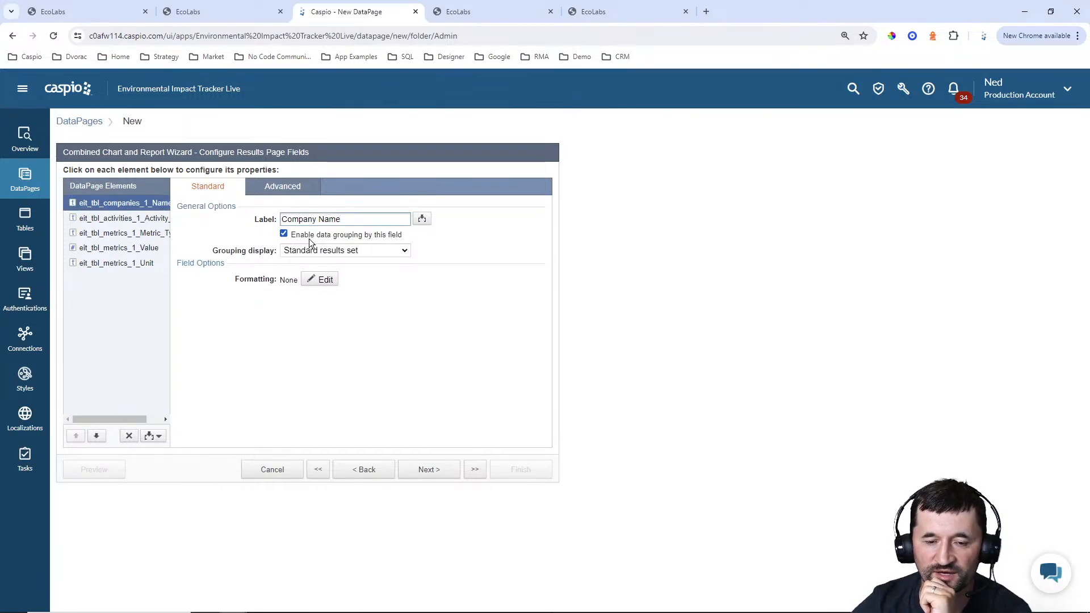
{"action": "left_click", "coordinate": [312, 250]}
{"action": "left_click", "coordinate": [320, 271]}
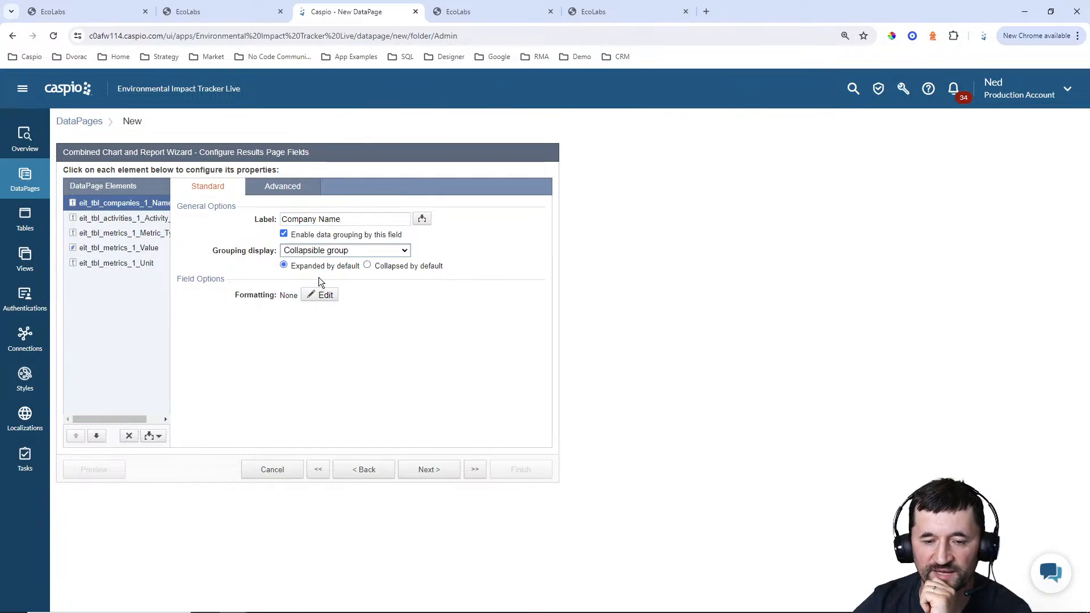
Examine the report grouping on the existing EcoLabs admin dashboard by collapsing and re-expanding the ABC Inc group, and return to the Caspio wizard
{"action": "left_click", "coordinate": [110, 16]}
{"action": "scroll", "coordinate": [271, 273], "scroll_direction": "down", "scroll_amount": 2}
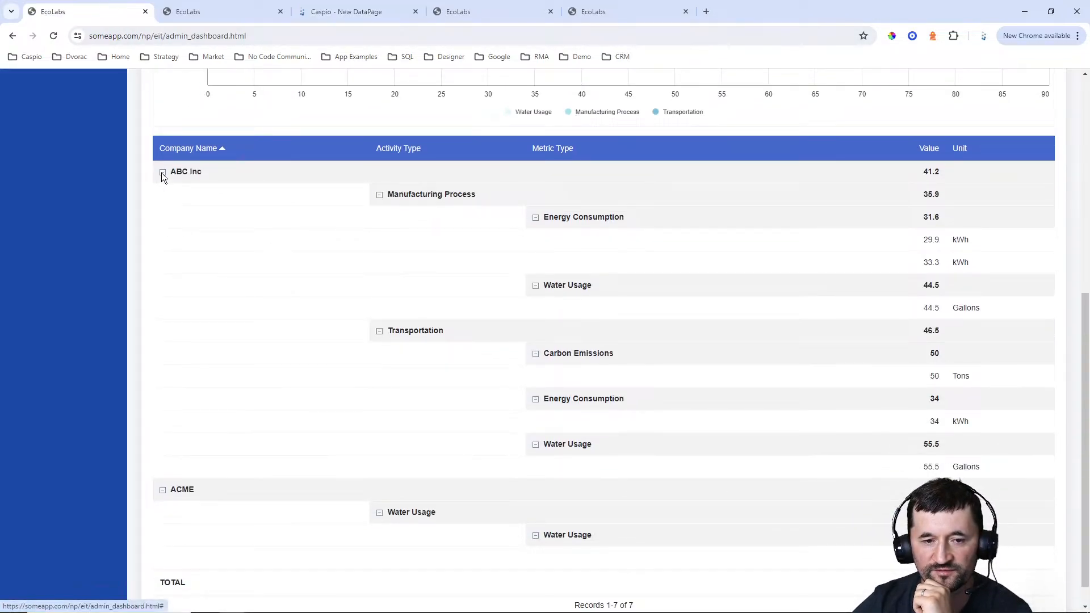
{"action": "left_click", "coordinate": [162, 172]}
{"action": "left_click", "coordinate": [163, 440]}
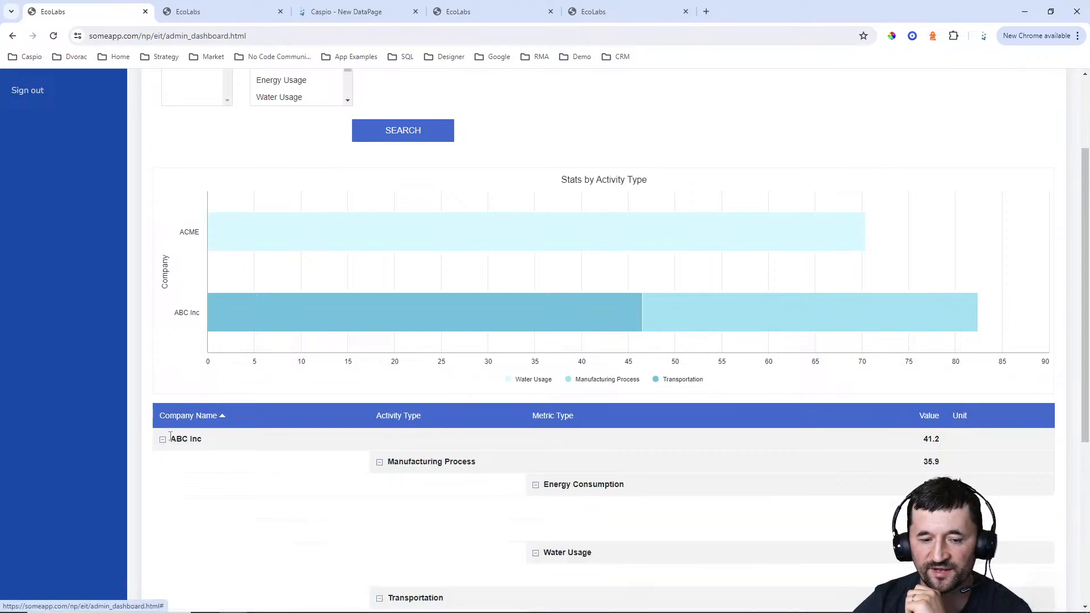
{"action": "scroll", "coordinate": [210, 365], "scroll_direction": "down", "scroll_amount": 4}
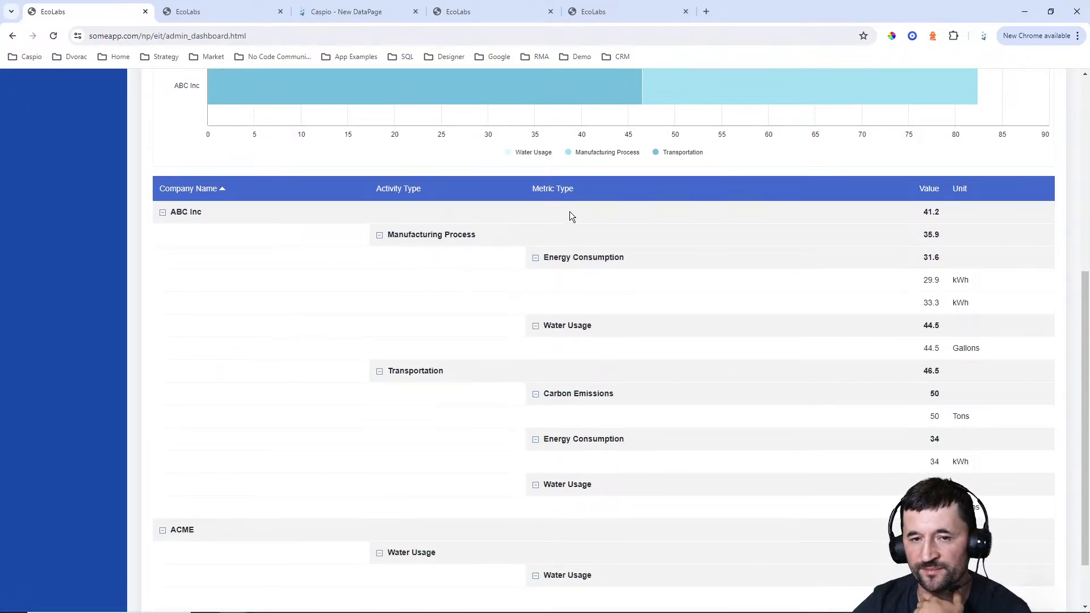
{"action": "left_click", "coordinate": [348, 17]}
Enable data grouping by the Activity Type field and display it as a collapsible group
{"action": "left_click", "coordinate": [130, 233]}
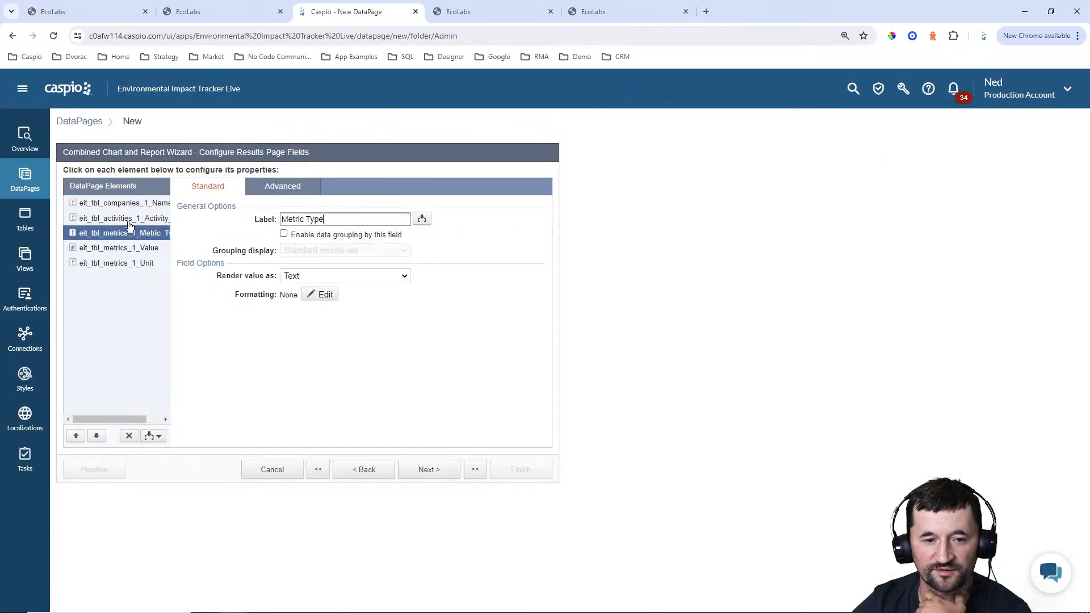
{"action": "left_click", "coordinate": [129, 218]}
{"action": "left_click", "coordinate": [305, 235]}
{"action": "left_click", "coordinate": [305, 254]}
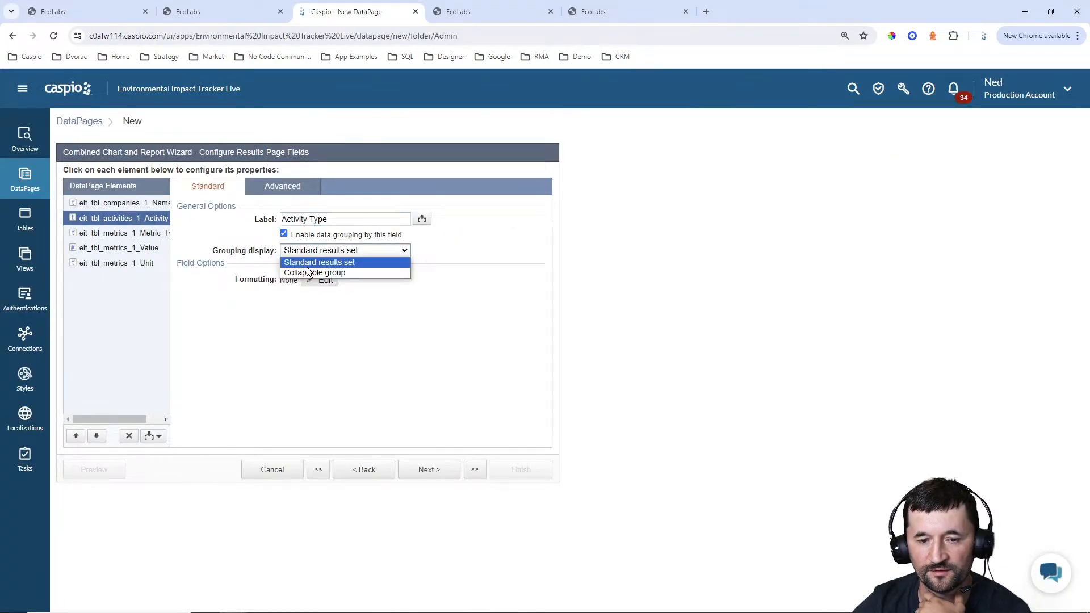
{"action": "left_click", "coordinate": [306, 270]}
Enable data grouping by the Metric Type field and display it as a collapsible group
{"action": "left_click", "coordinate": [149, 235]}
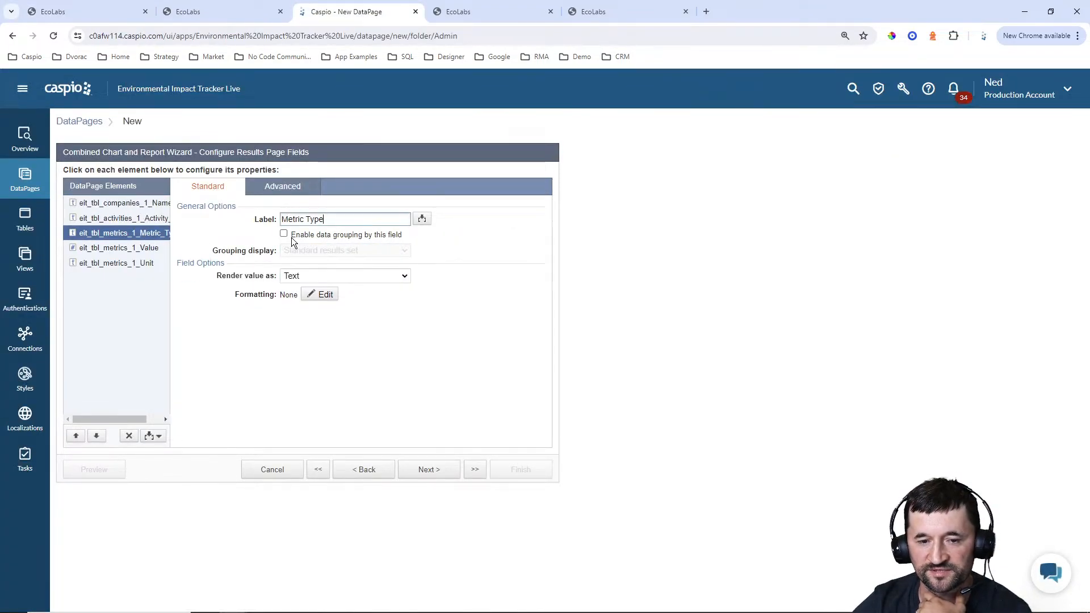
{"action": "left_click", "coordinate": [291, 235]}
{"action": "left_click", "coordinate": [304, 251]}
{"action": "left_click", "coordinate": [303, 272]}
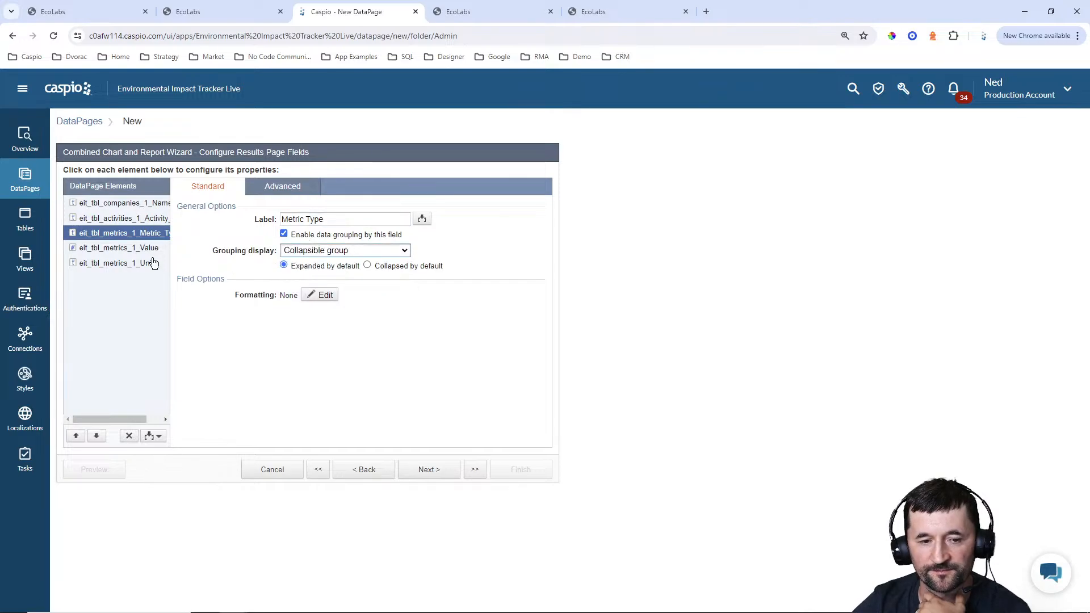
Add an aggregation that averages the eit_tbl_metrics_1_Value field and apply its group-level aggregation to all groups
{"action": "left_click", "coordinate": [150, 435]}
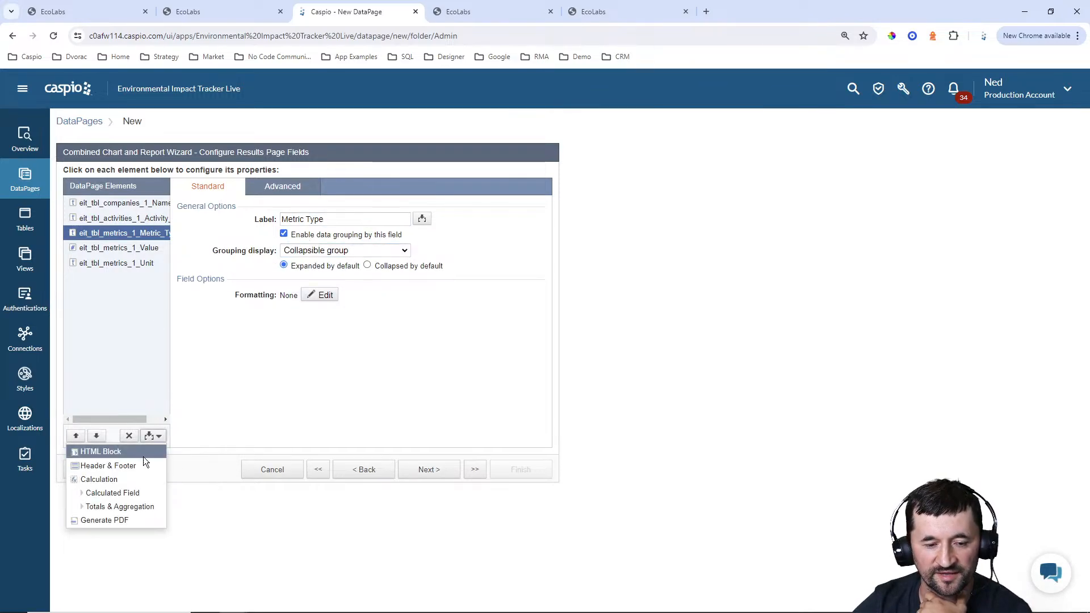
{"action": "left_click", "coordinate": [126, 505]}
{"action": "left_click", "coordinate": [291, 309]}
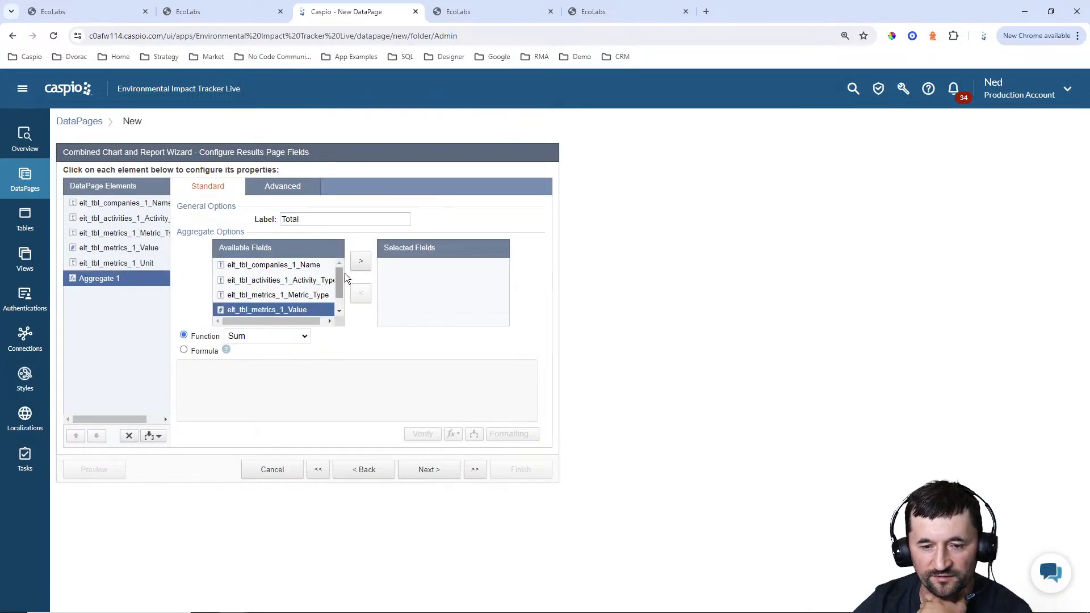
{"action": "left_click", "coordinate": [360, 262]}
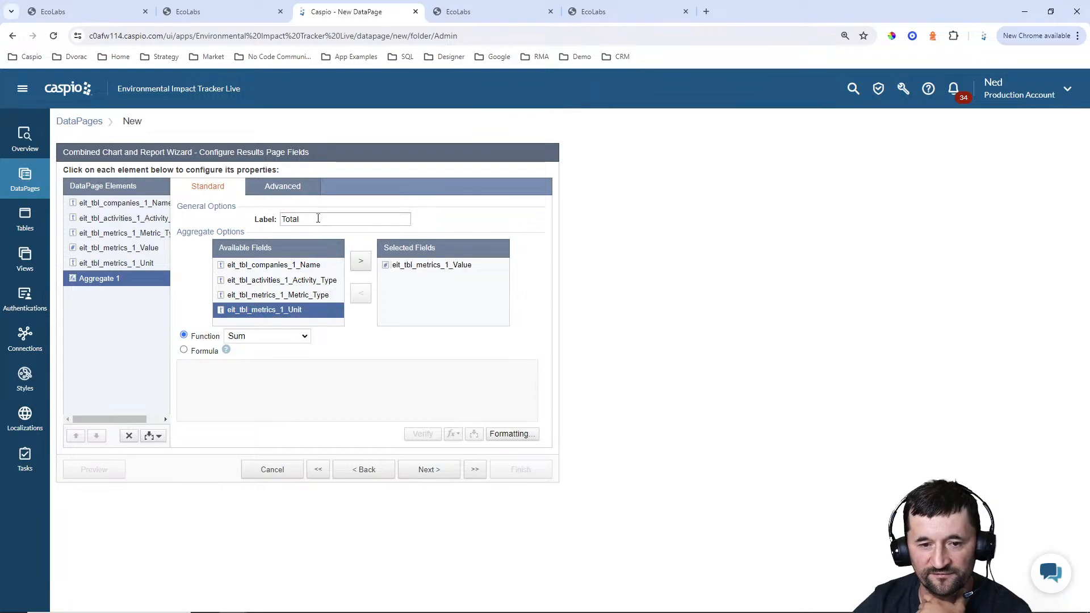
{"action": "left_click", "coordinate": [263, 337]}
{"action": "left_click", "coordinate": [258, 359]}
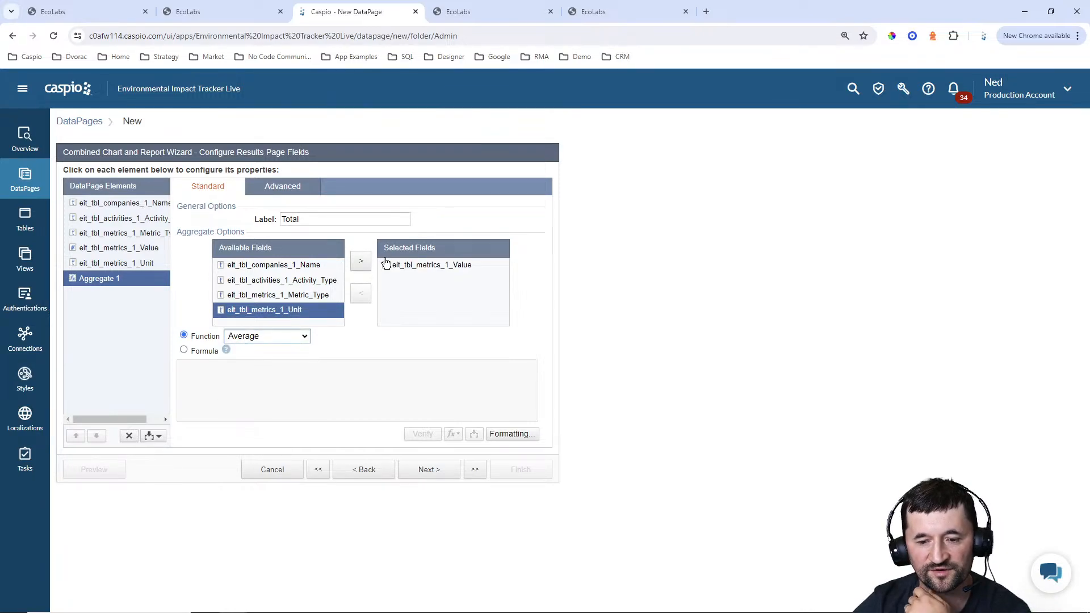
{"action": "left_click", "coordinate": [287, 190]}
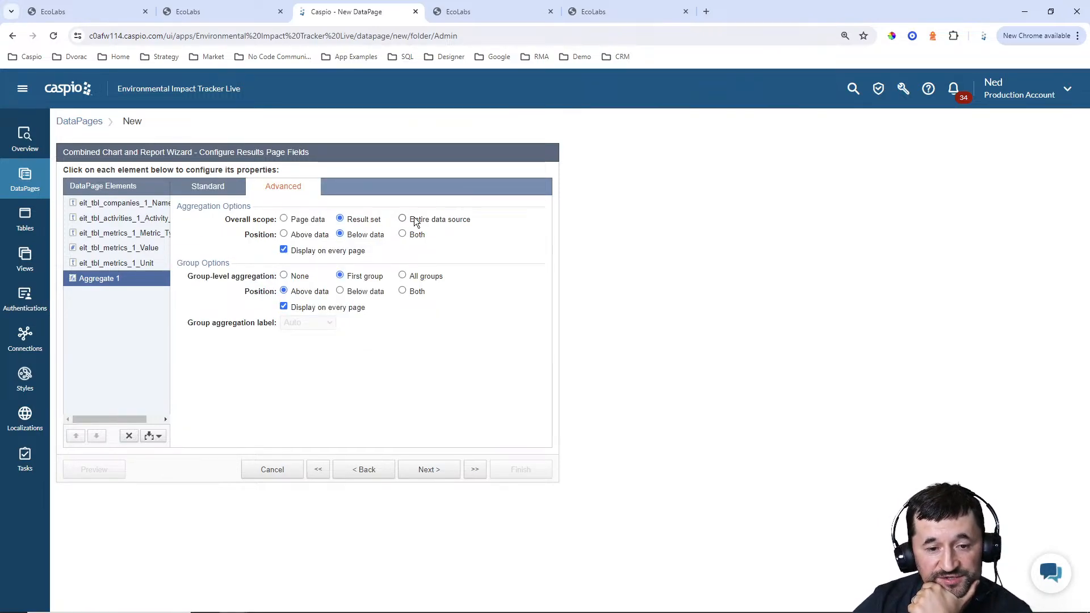
{"action": "left_click", "coordinate": [402, 276]}
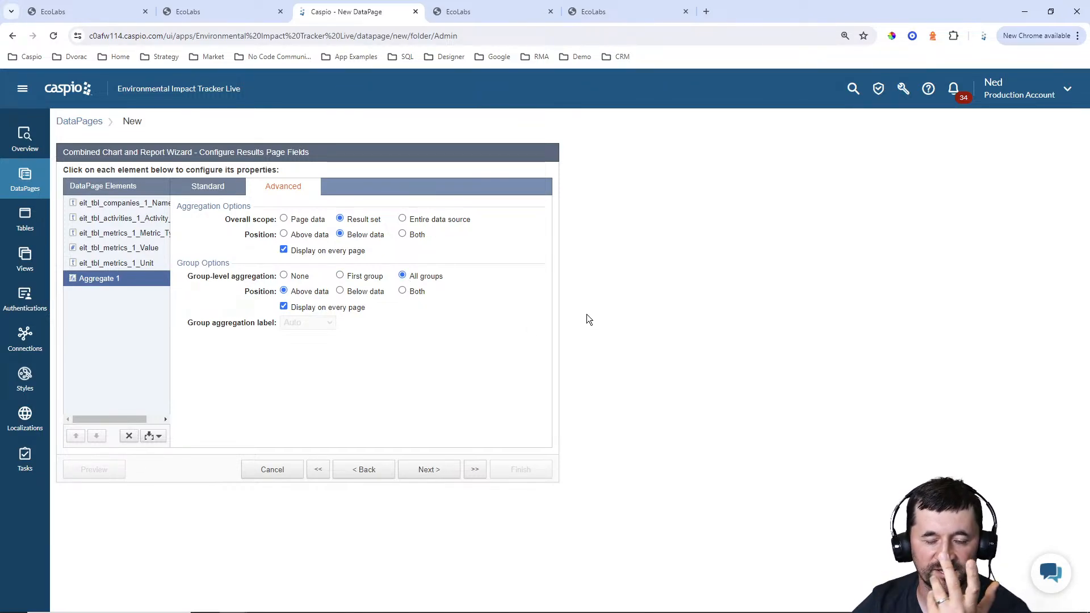
Keep the default results page options and choose Stacked Bar as the chart type
{"action": "left_click", "coordinate": [435, 473]}
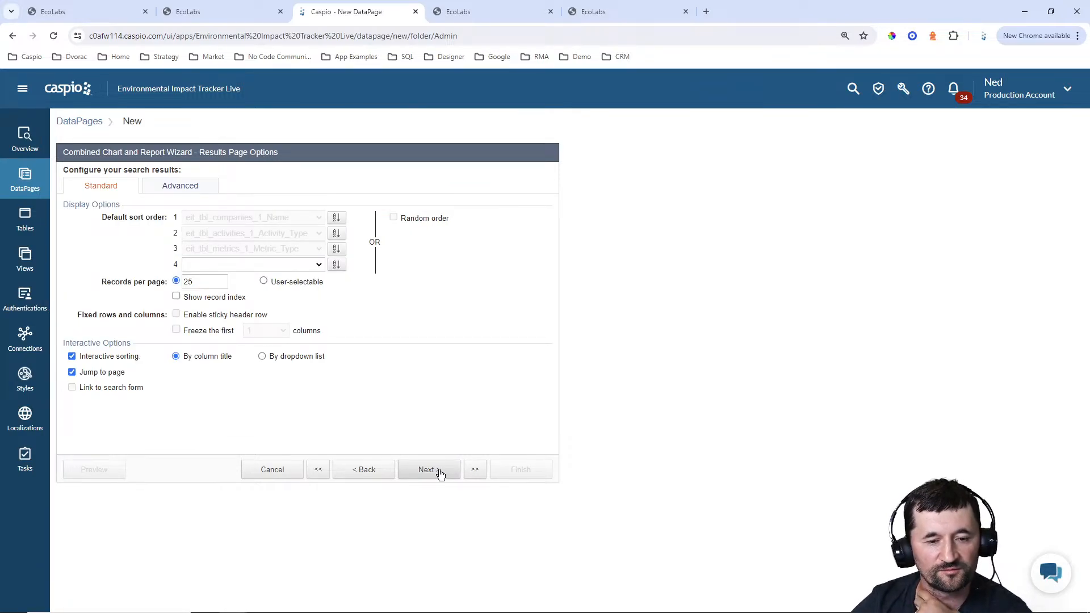
{"action": "left_click", "coordinate": [441, 473]}
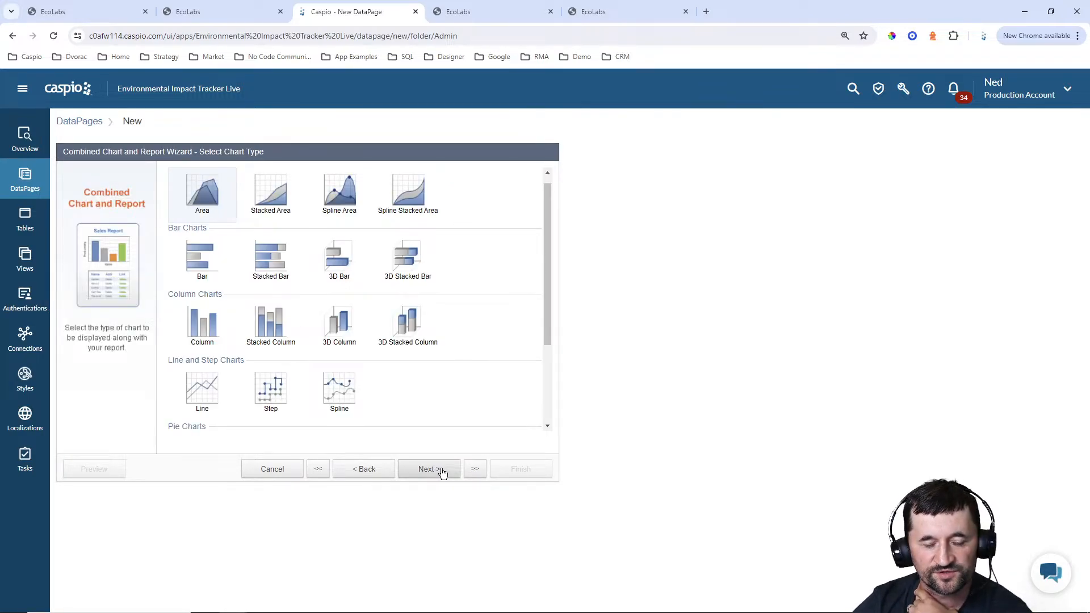
{"action": "left_click", "coordinate": [265, 273]}
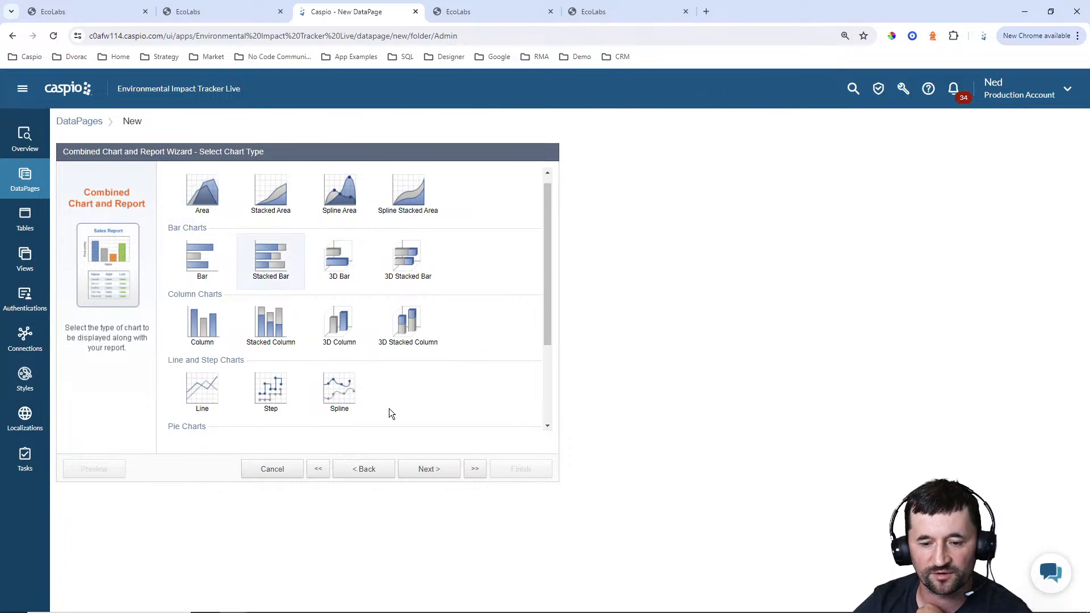
{"action": "left_click", "coordinate": [428, 475]}
Give the chart the subtitle "Stats by Company"
{"action": "left_click", "coordinate": [326, 219]}
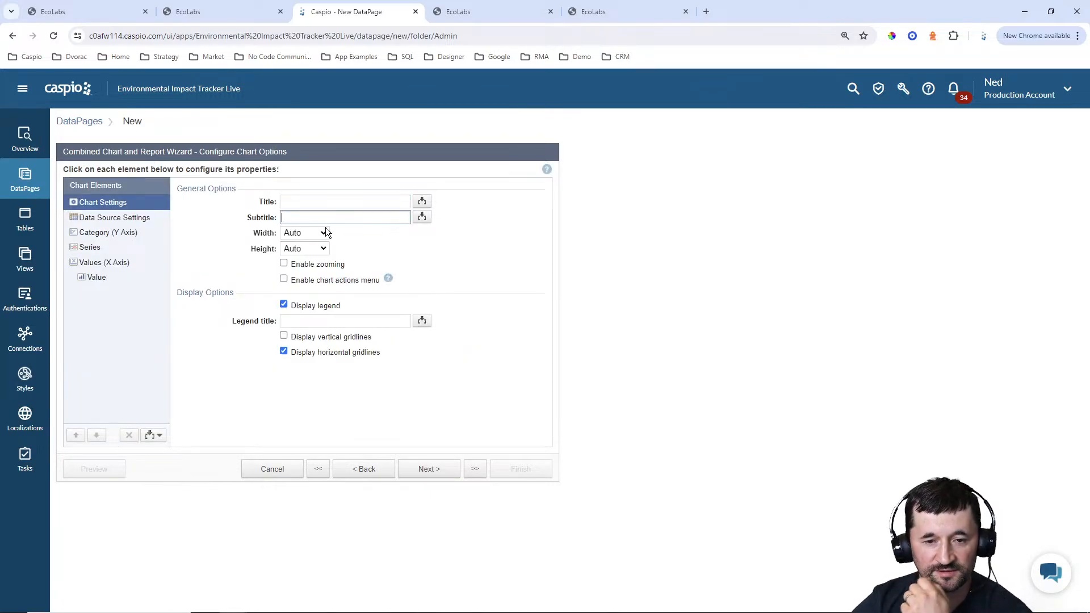
{"action": "type", "text": "St"}
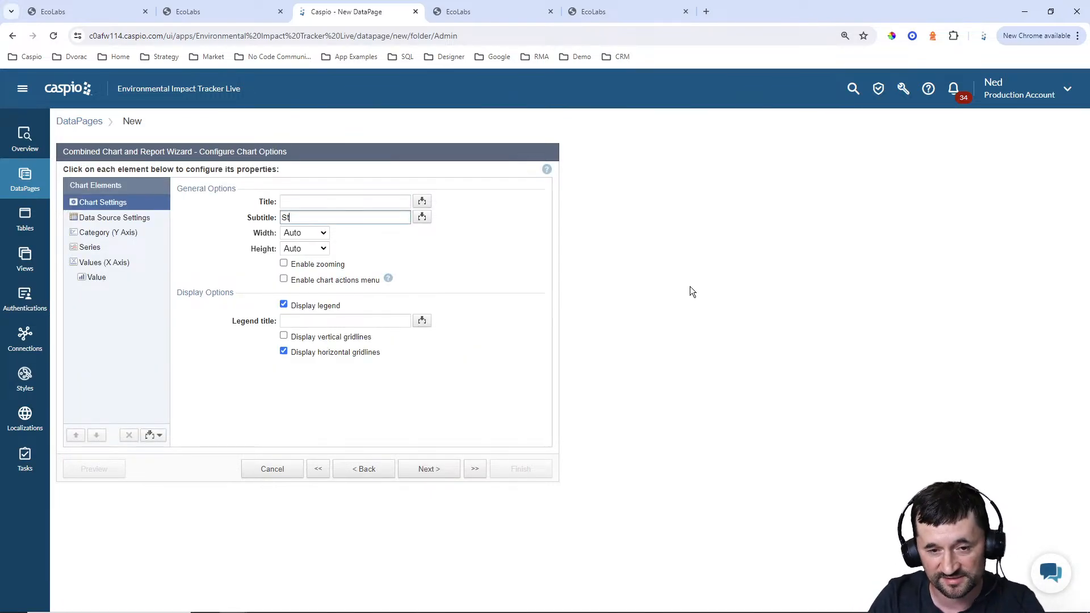
{"action": "type", "text": "ats by Company"}
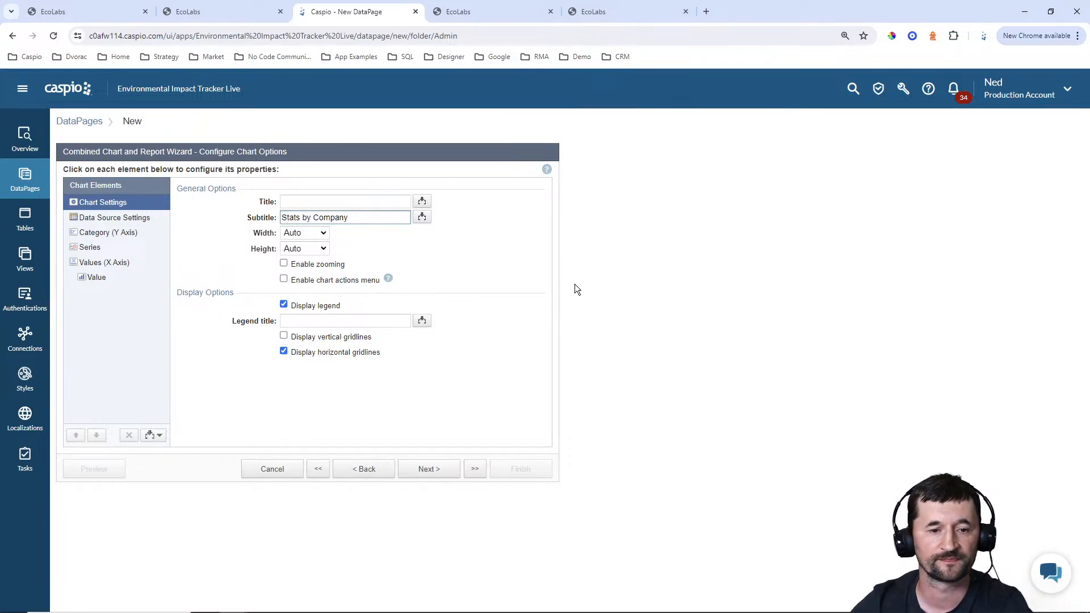
Keep single-field series and the company name category, and set the chart's data series field to eit_tbl_activities_1_Activity_Type
{"action": "left_click", "coordinate": [111, 218]}
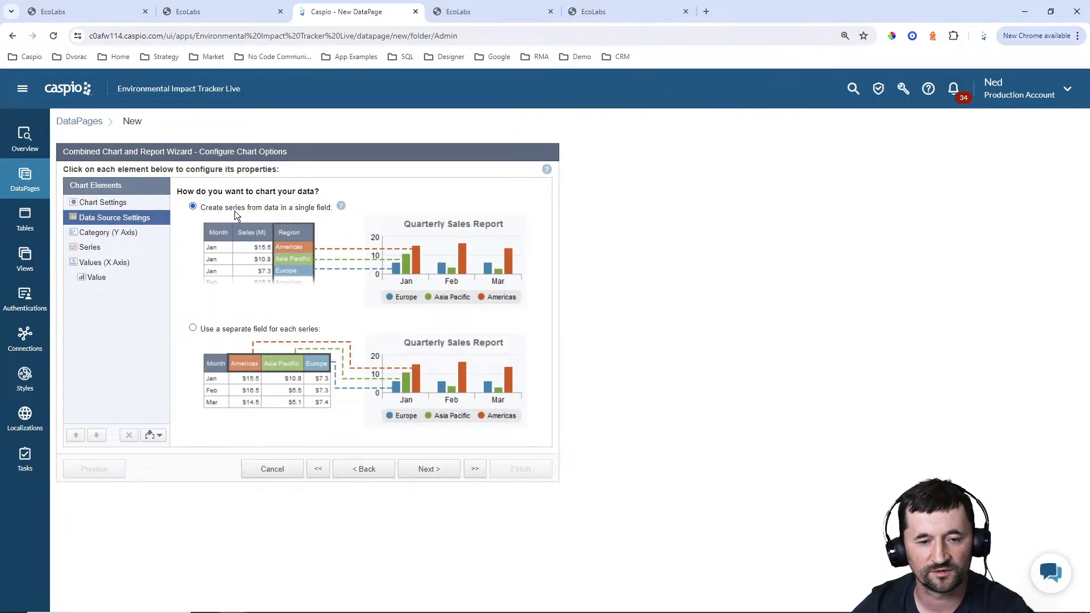
{"action": "left_click", "coordinate": [115, 238]}
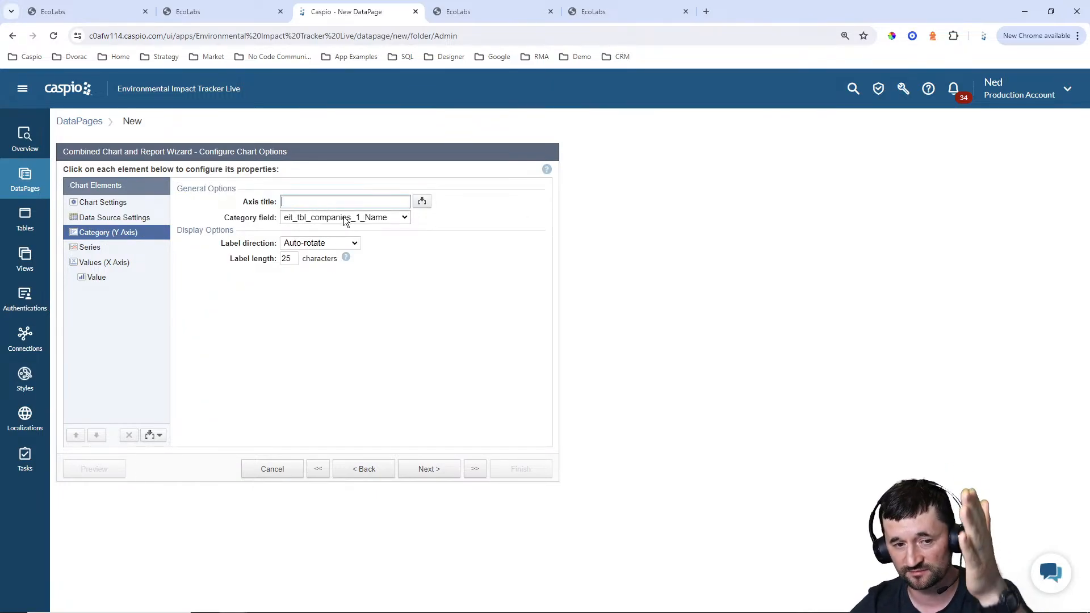
{"action": "left_click", "coordinate": [91, 253]}
{"action": "left_click", "coordinate": [338, 203]}
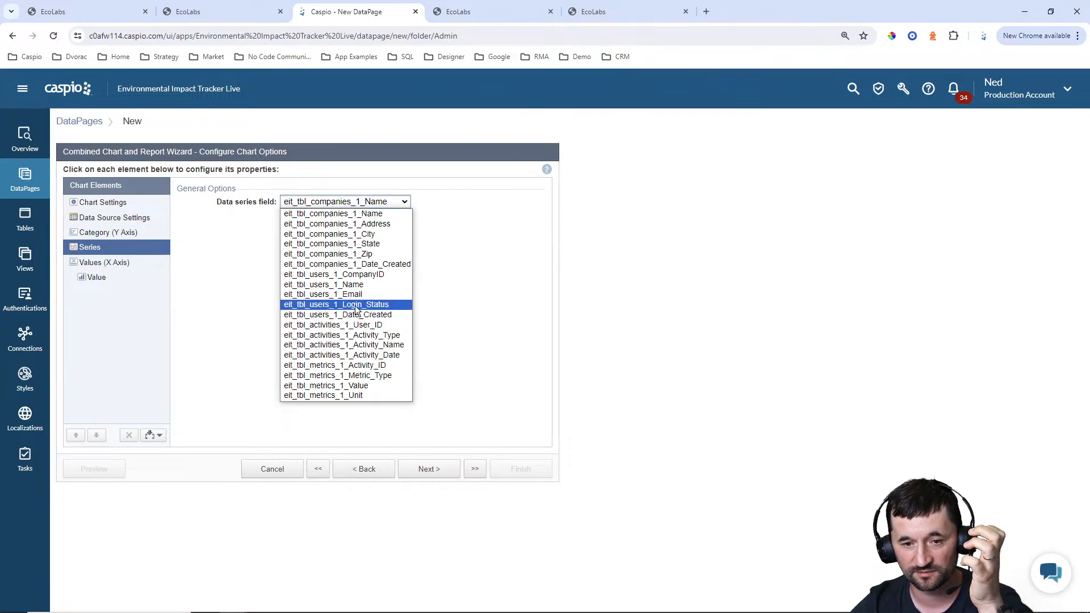
{"action": "left_click", "coordinate": [360, 335]}
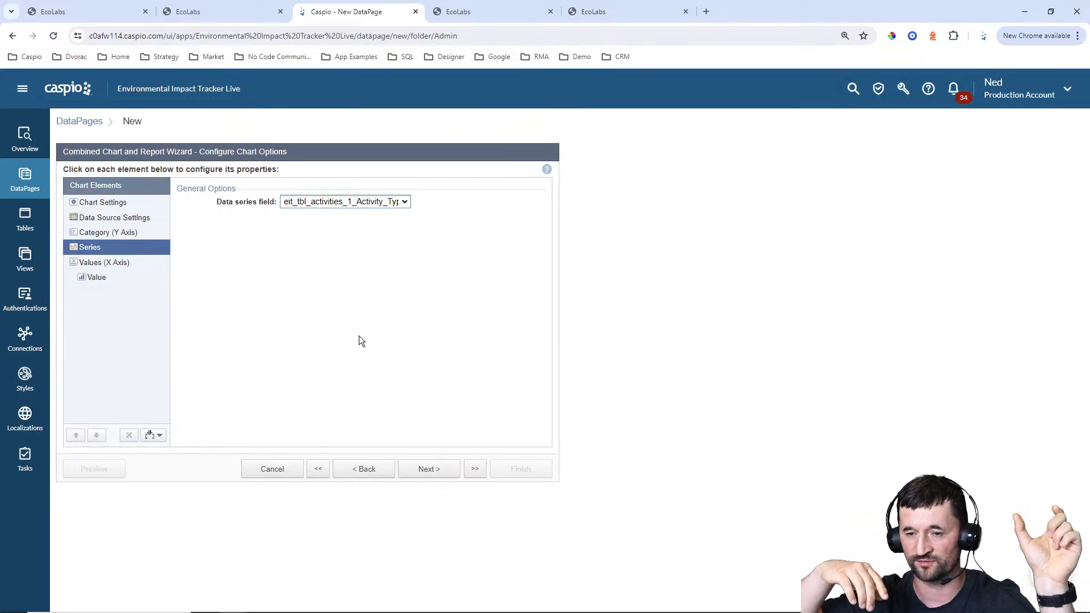
Set the aggregation of the chart's value field to Average and proceed to the chart page options
{"action": "left_click", "coordinate": [104, 264]}
{"action": "left_click", "coordinate": [100, 279]}
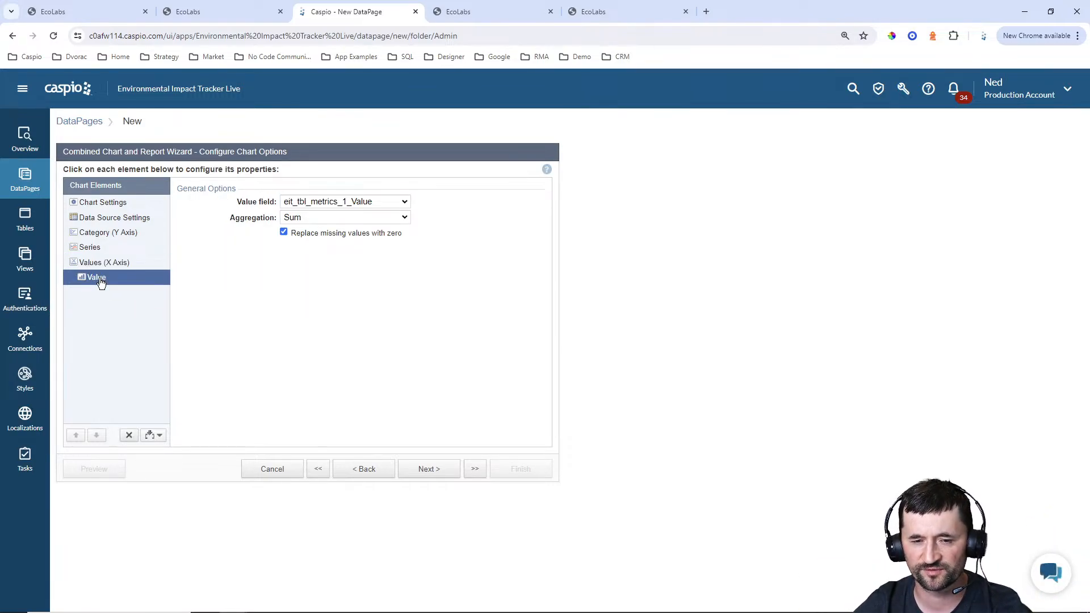
{"action": "left_click", "coordinate": [314, 217]}
{"action": "left_click", "coordinate": [315, 244]}
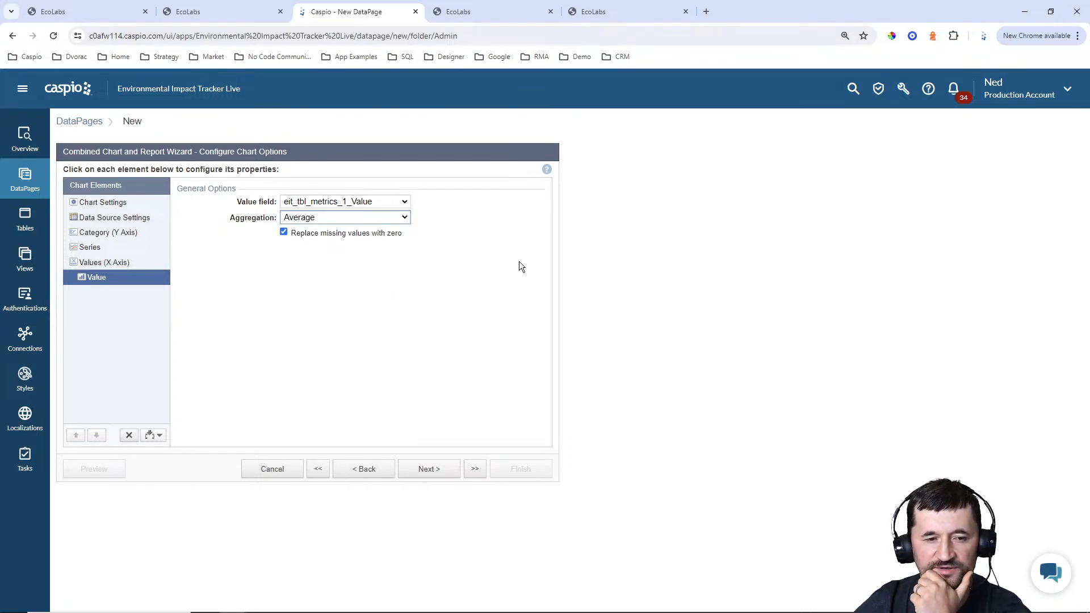
{"action": "left_click", "coordinate": [441, 476]}
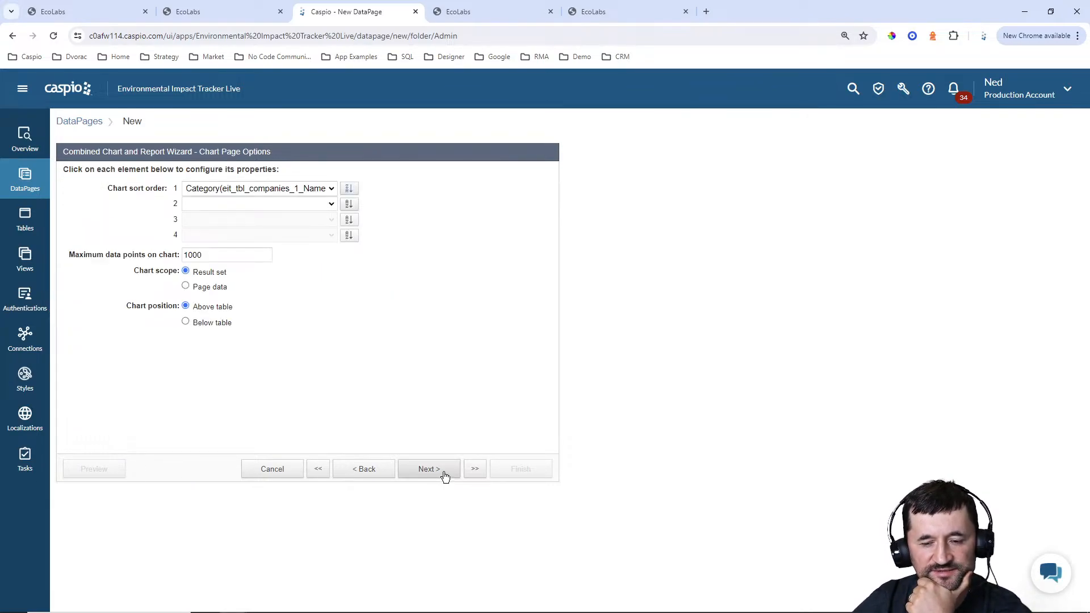
Accept the default chart page options, choose to have no Details Page, and finish the DataPage
{"action": "left_click", "coordinate": [445, 475]}
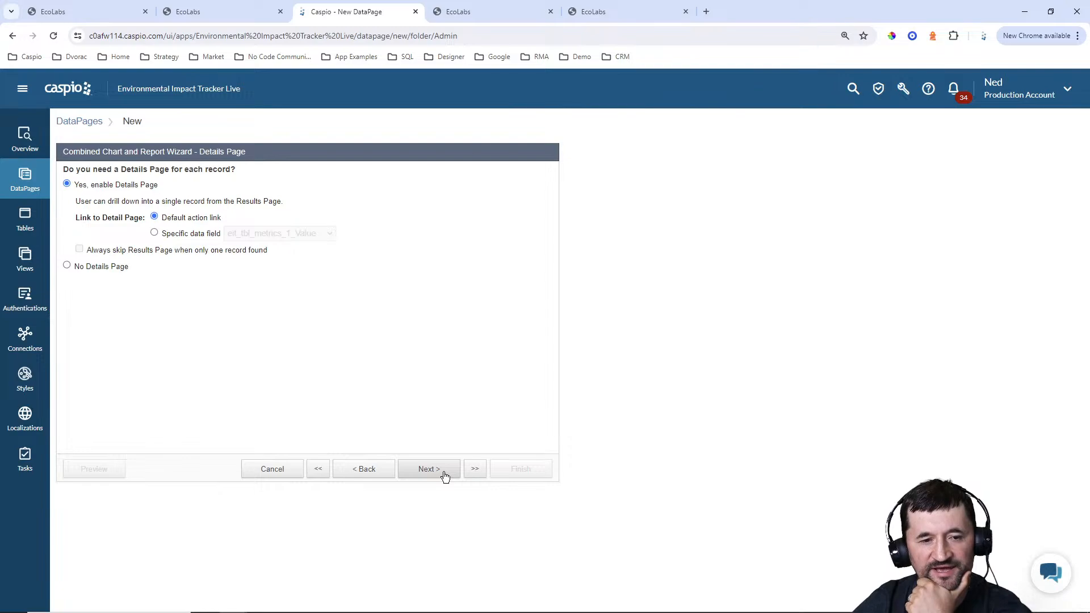
{"action": "left_click", "coordinate": [95, 268]}
{"action": "left_click", "coordinate": [513, 471]}
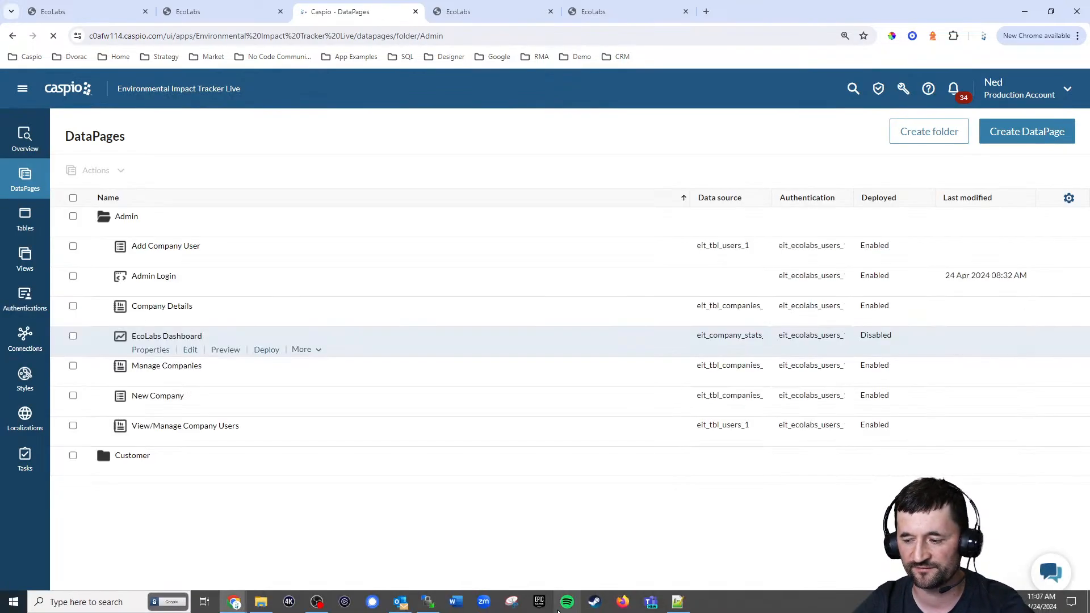
Enable deployment of the EcoLabs Dashboard DataPage and copy its embed code
{"action": "left_click", "coordinate": [266, 349]}
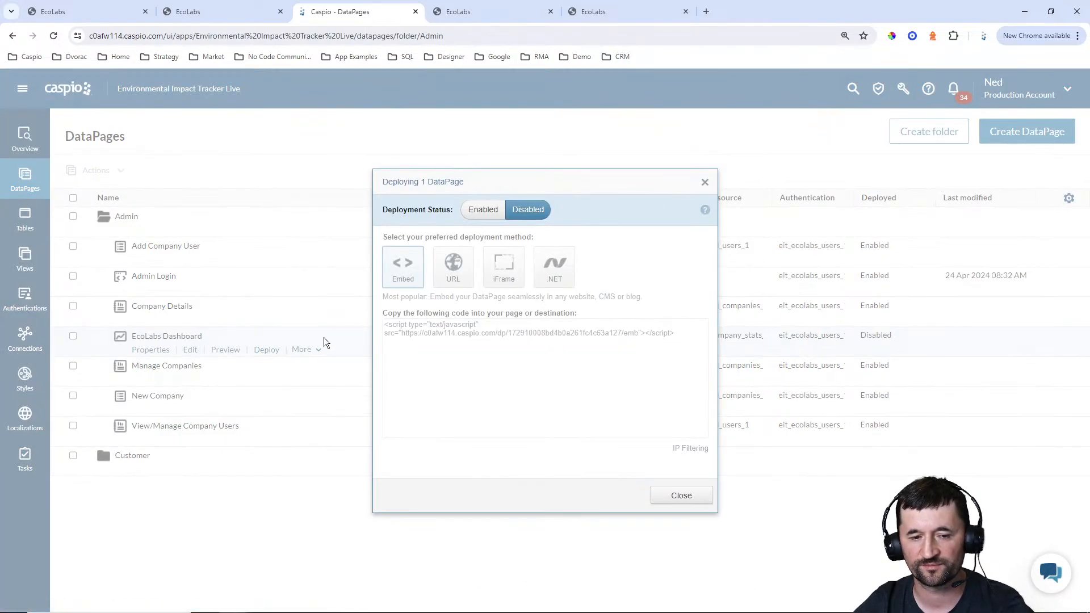
{"action": "left_click", "coordinate": [492, 216]}
{"action": "left_click", "coordinate": [514, 334]}
{"action": "key", "text": "ctrl+c"}
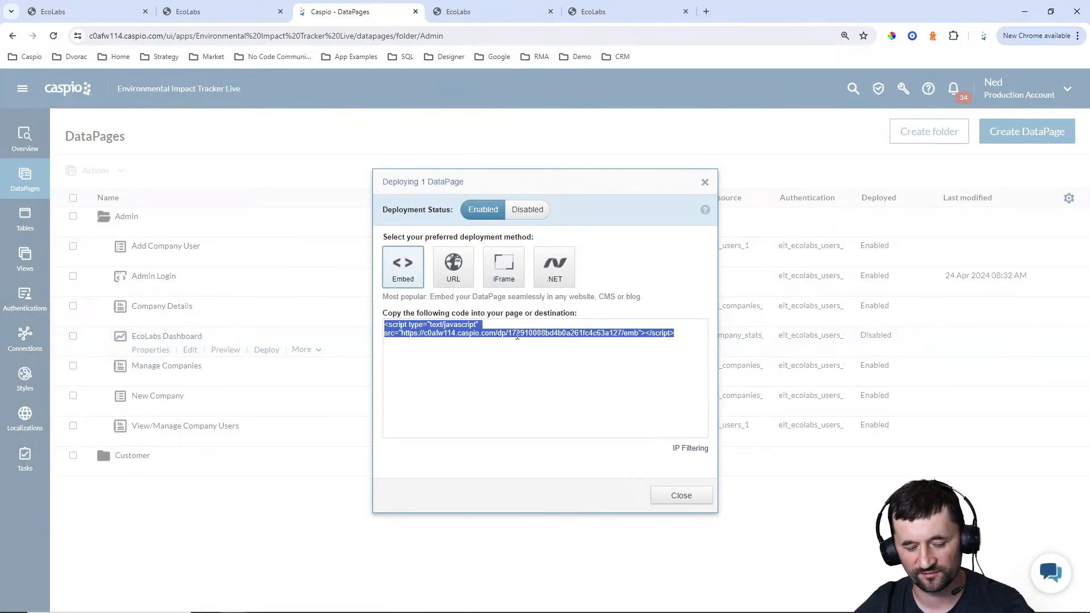
{"action": "left_click", "coordinate": [696, 495]}
Switch to Notepad++ and replace the DP placeholder in admin_dashboard.html with the copied embed code
{"action": "left_click", "coordinate": [678, 607]}
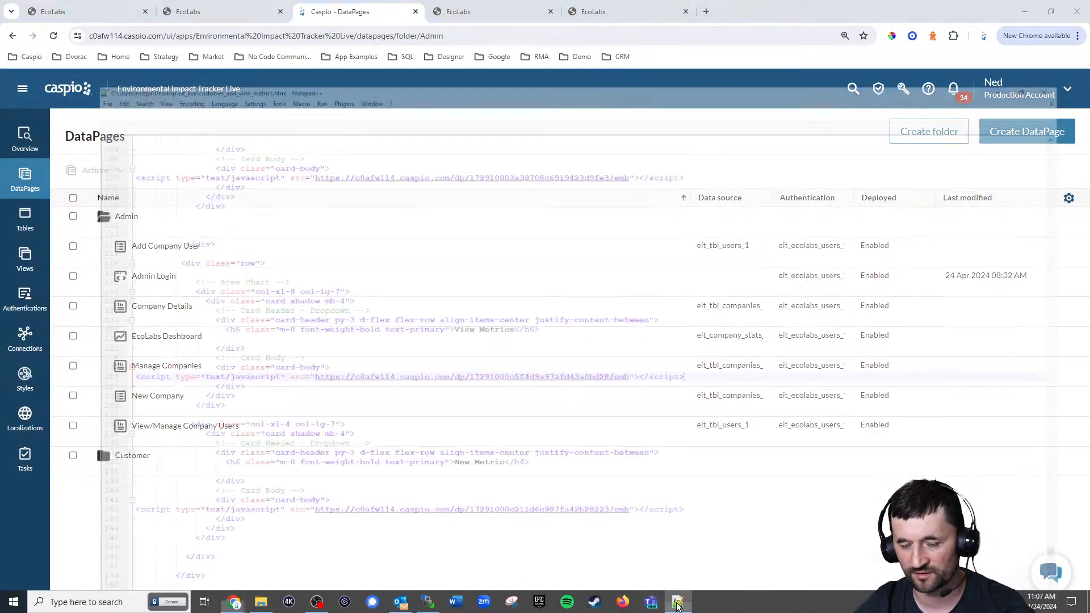
{"action": "scroll", "coordinate": [341, 173], "scroll_direction": "up", "scroll_amount": 3}
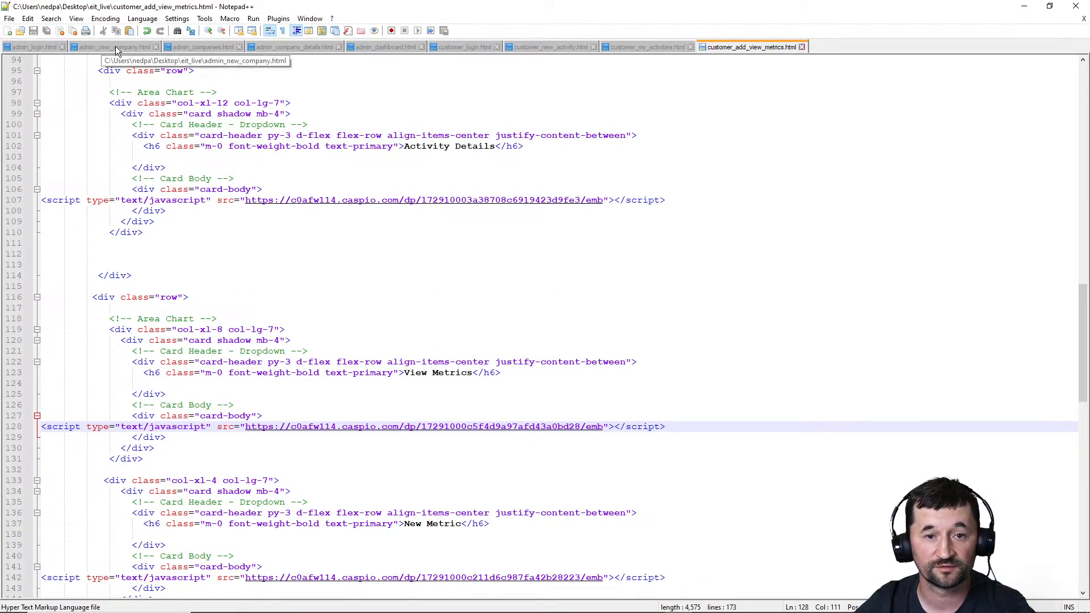
{"action": "left_click", "coordinate": [379, 47]}
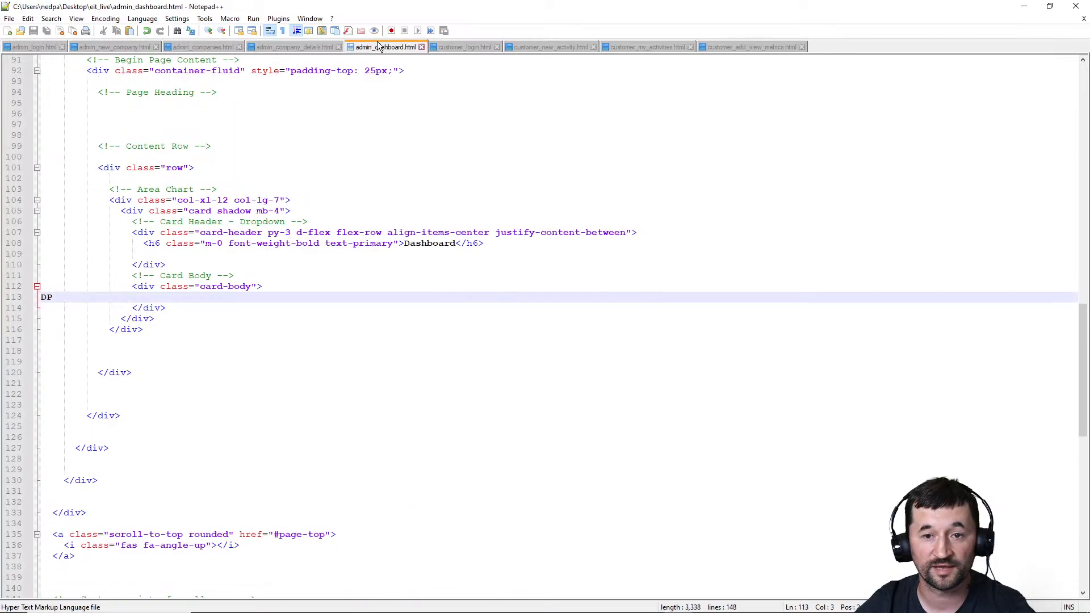
{"action": "left_click_drag", "start_coordinate": [59, 296], "coordinate": [37, 299]}
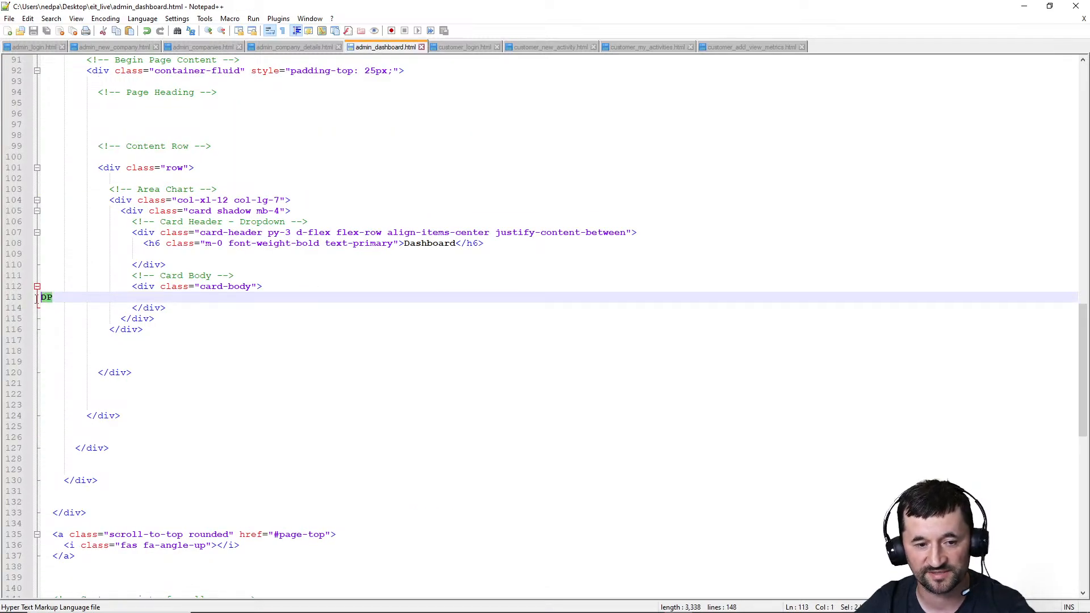
{"action": "key", "text": "ctrl+v"}
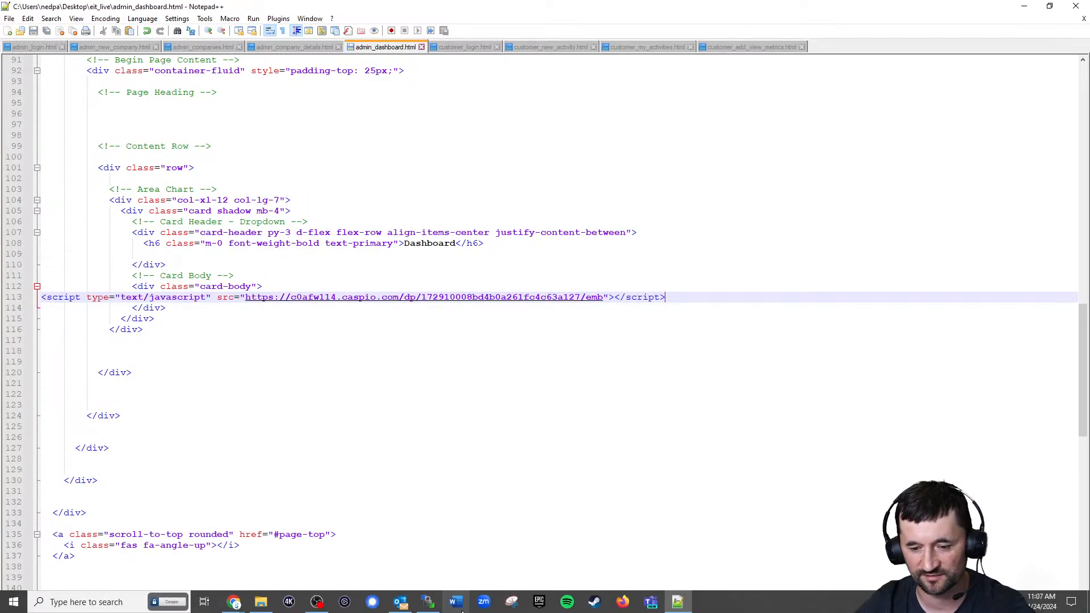
Switch to WinSCP and upload admin_dashboard.html to the remote eit_live folder
{"action": "left_click", "coordinate": [440, 606]}
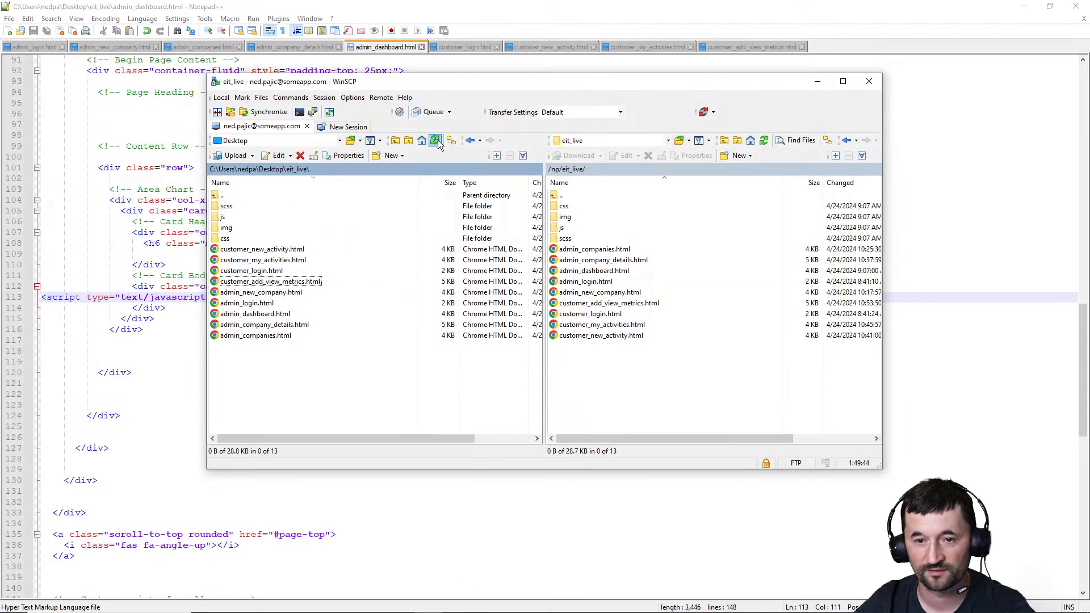
{"action": "left_click", "coordinate": [257, 314]}
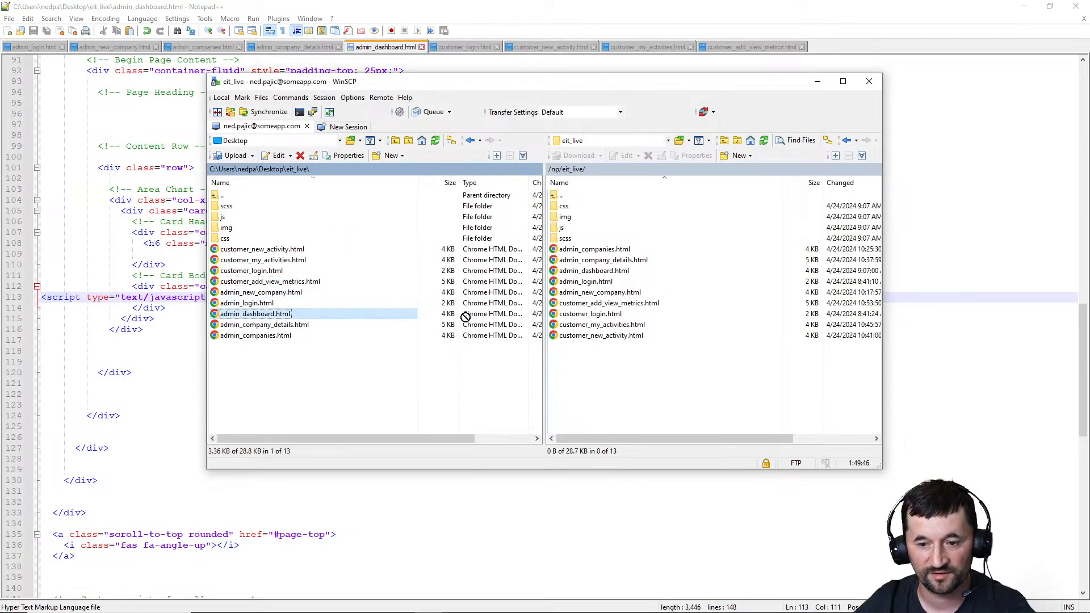
{"action": "left_click", "coordinate": [1024, 6]}
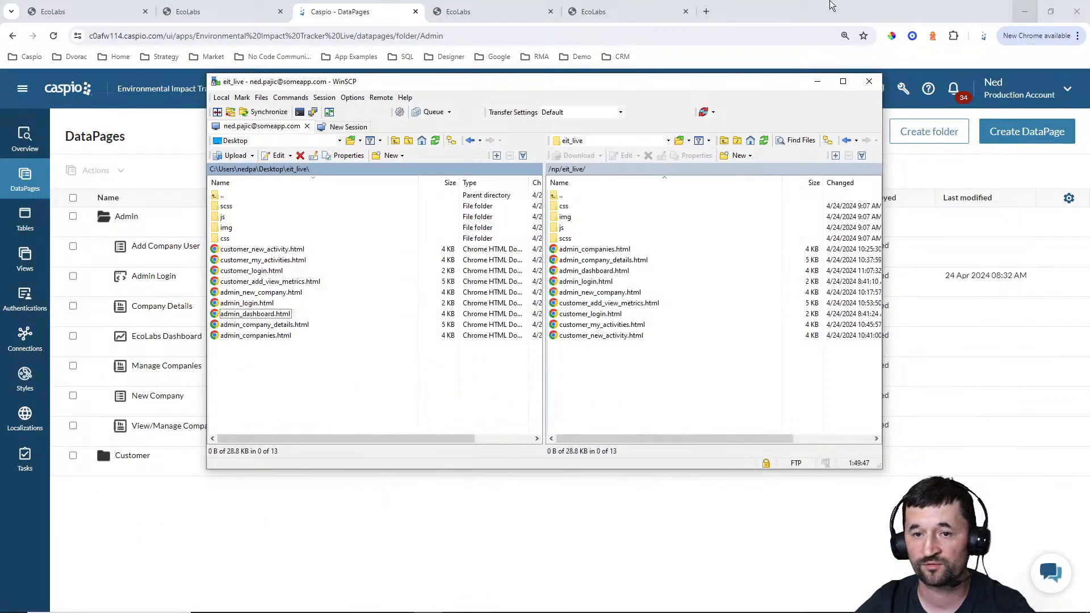
Reload the live EcoLabs admin dashboard in the browser and examine its chart and the Company Name filter options
{"action": "left_click", "coordinate": [483, 11]}
{"action": "left_click", "coordinate": [53, 35]}
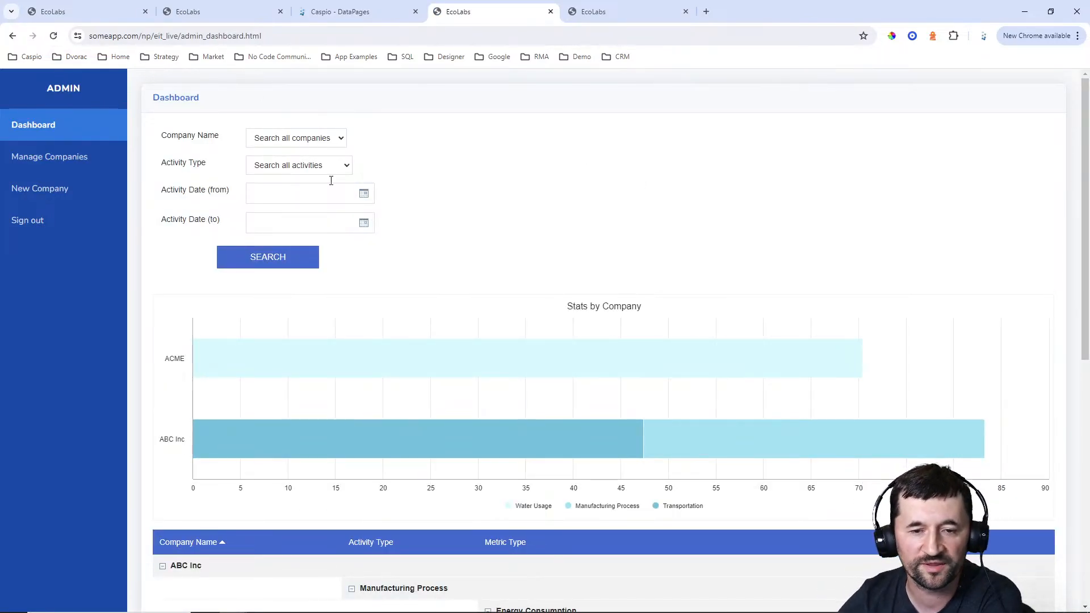
{"action": "left_click", "coordinate": [299, 144]}
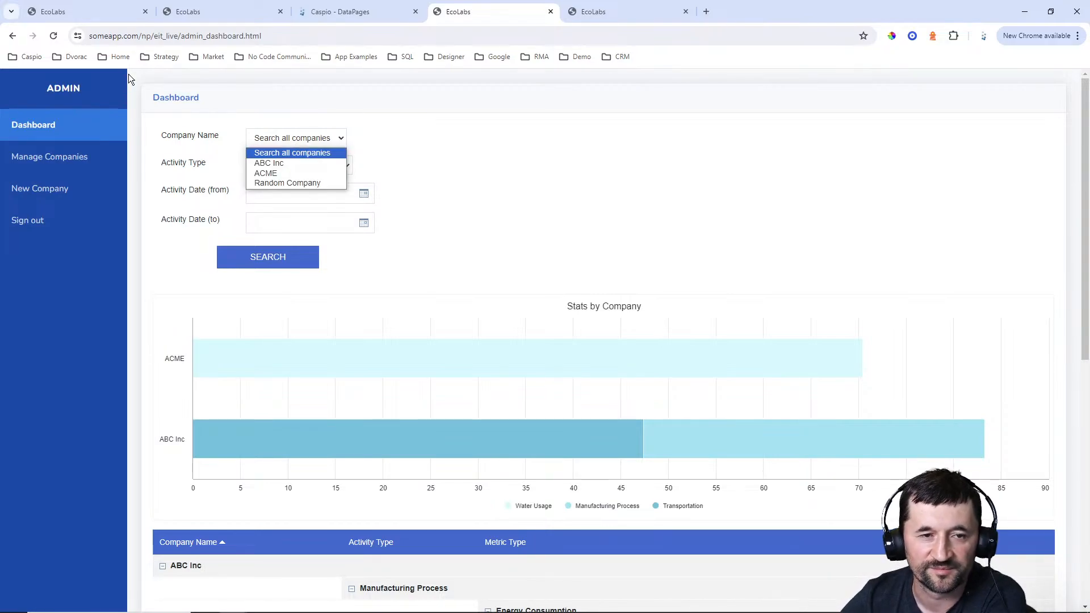
On the original EcoLabs admin dashboard, select both ABC Inc and ACME in the Name filter to examine its multi-selection
{"action": "left_click", "coordinate": [85, 11]}
{"action": "scroll", "coordinate": [210, 165], "scroll_direction": "up", "scroll_amount": 6}
{"action": "scroll", "coordinate": [217, 181], "scroll_direction": "up", "scroll_amount": 1}
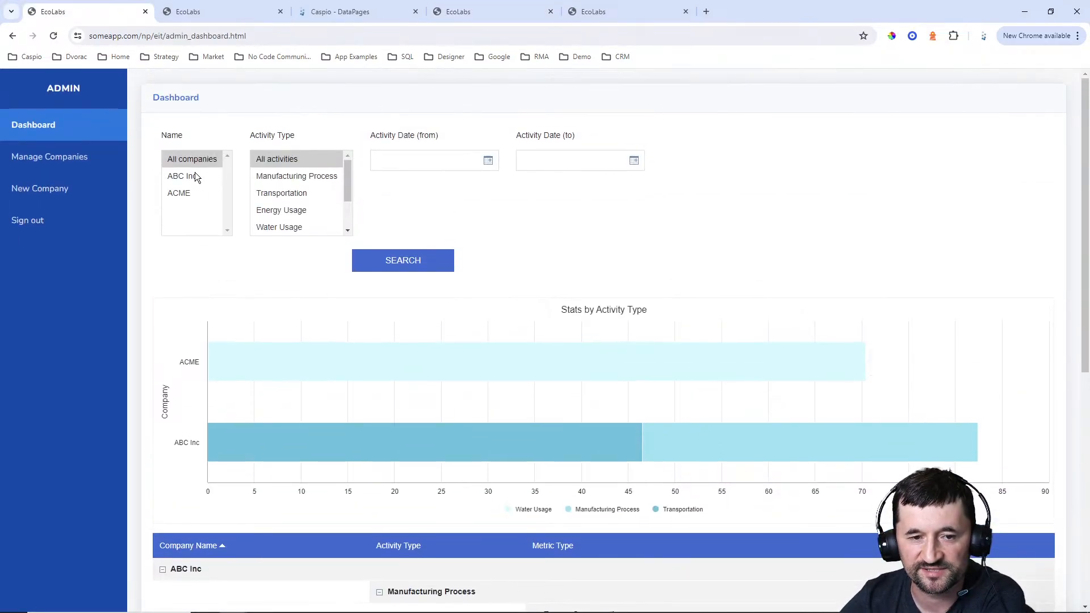
{"action": "left_click", "coordinate": [195, 175]}
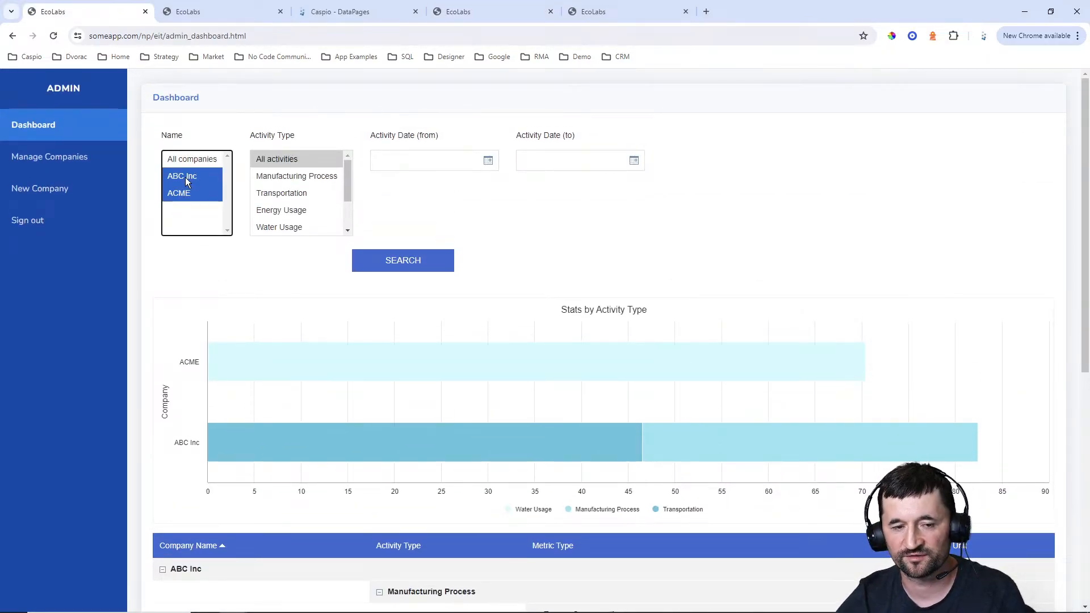
Try single and combined selections of ABC Inc and ACME in the original dashboard's Name filter, then return it to All companies
{"action": "left_click", "coordinate": [185, 178]}
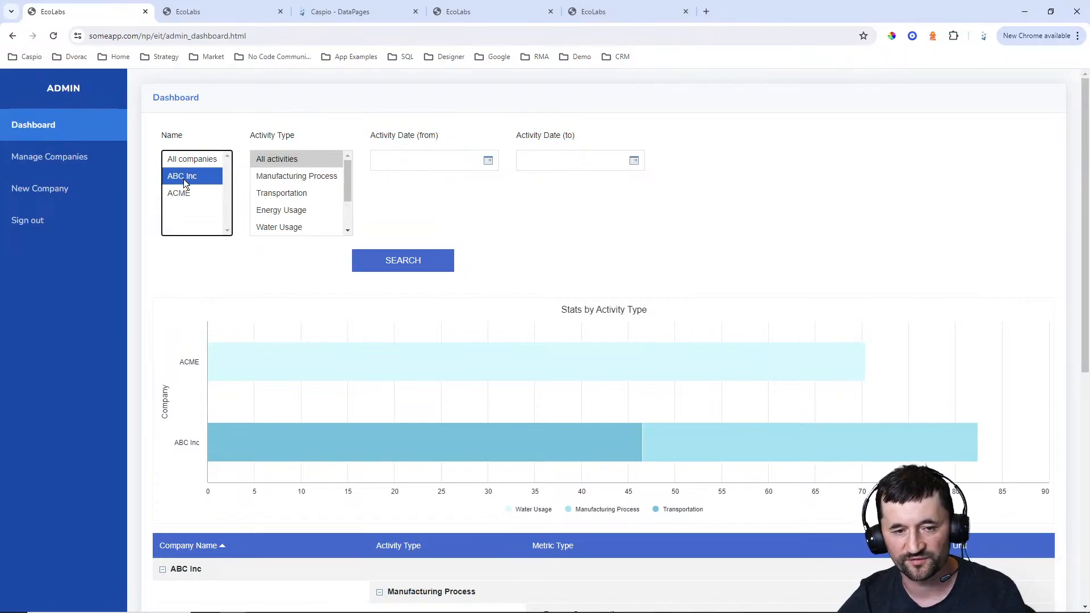
{"action": "left_click", "coordinate": [184, 194], "text": "ctrl"}
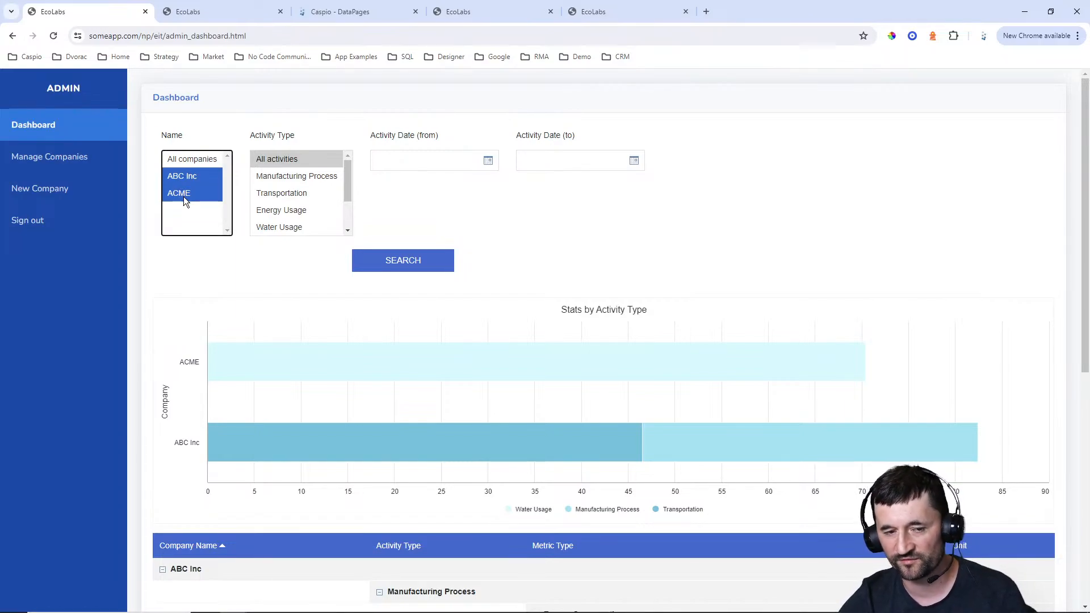
{"action": "left_click", "coordinate": [183, 195]}
{"action": "left_click", "coordinate": [185, 176]}
{"action": "left_click", "coordinate": [201, 166]}
Try multi-selecting Manufacturing Process, Transportation and Energy Usage in the original dashboard's Activity Type filter, then return it to All activities
{"action": "left_click", "coordinate": [264, 180]}
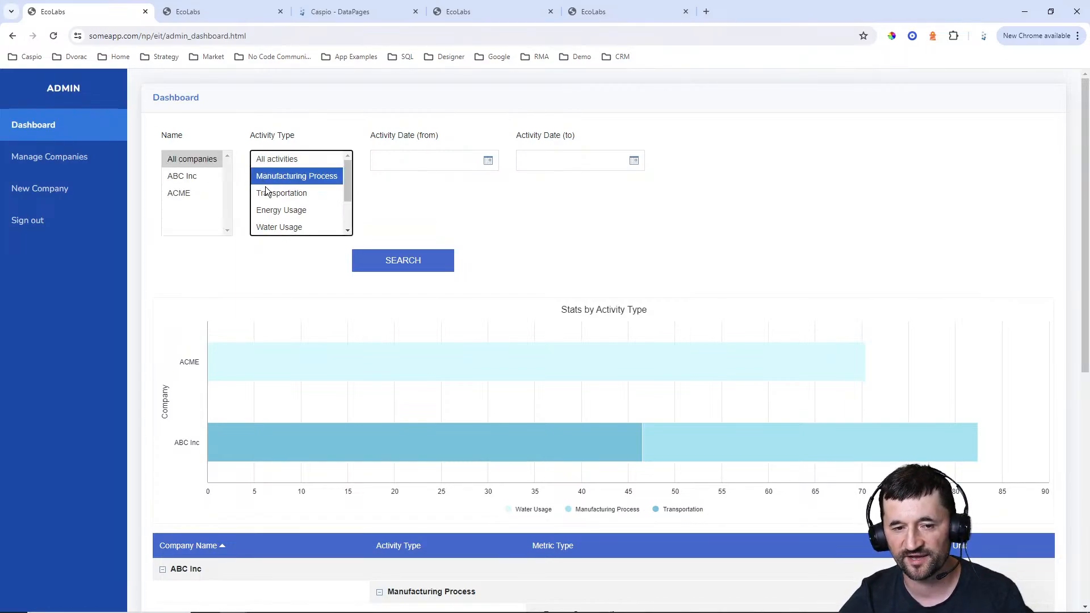
{"action": "left_click", "coordinate": [271, 193]}
{"action": "left_click", "coordinate": [275, 211]}
{"action": "left_click", "coordinate": [276, 196]}
{"action": "left_click", "coordinate": [278, 180]}
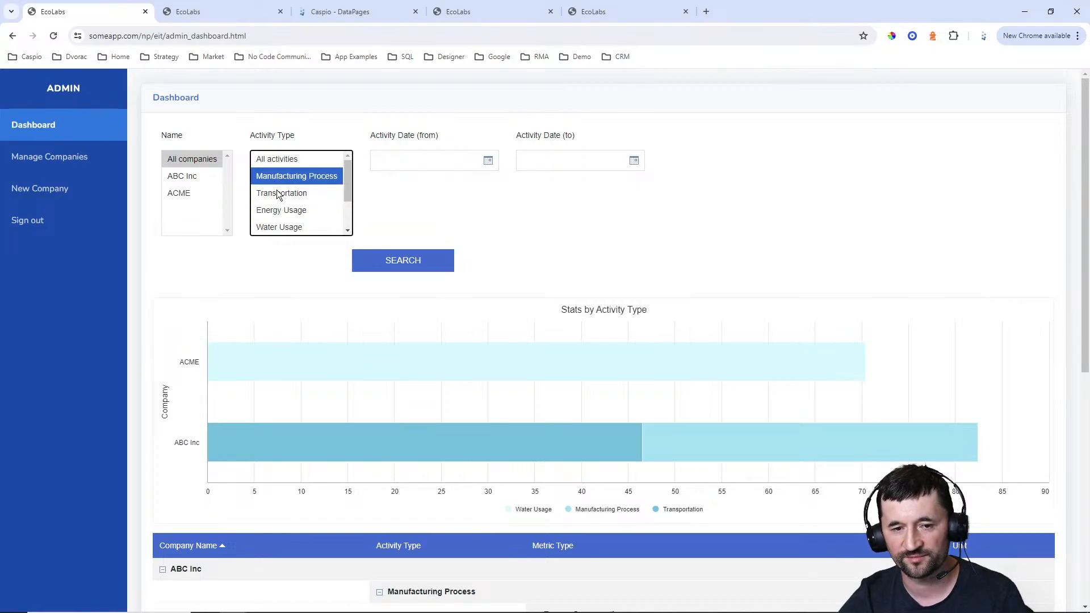
{"action": "left_click", "coordinate": [278, 194]}
{"action": "left_click", "coordinate": [277, 210]}
{"action": "left_click", "coordinate": [279, 194]}
{"action": "left_click", "coordinate": [280, 177]}
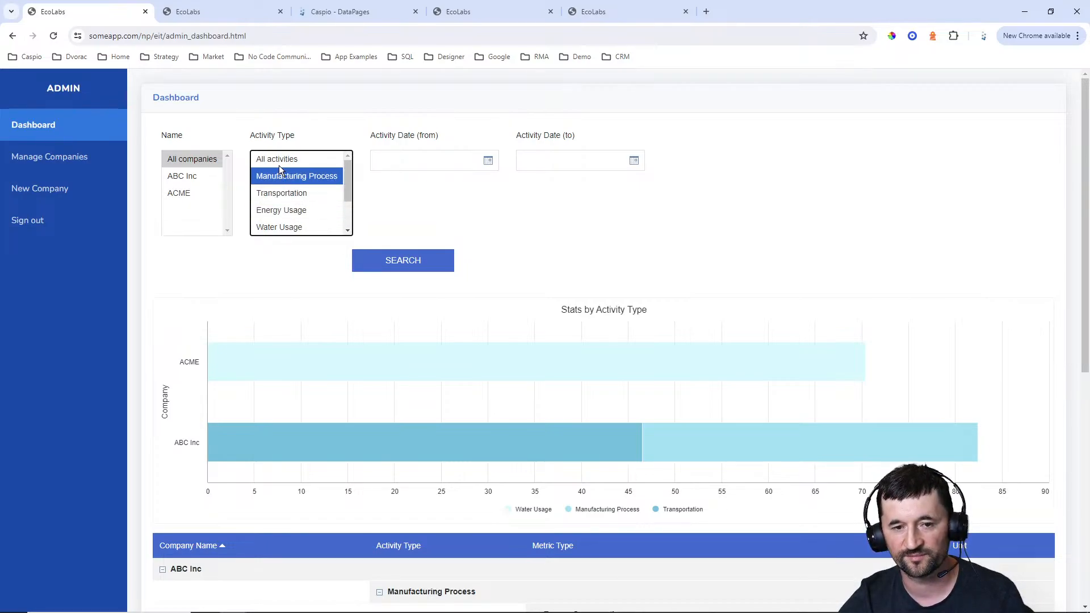
{"action": "left_click", "coordinate": [278, 160]}
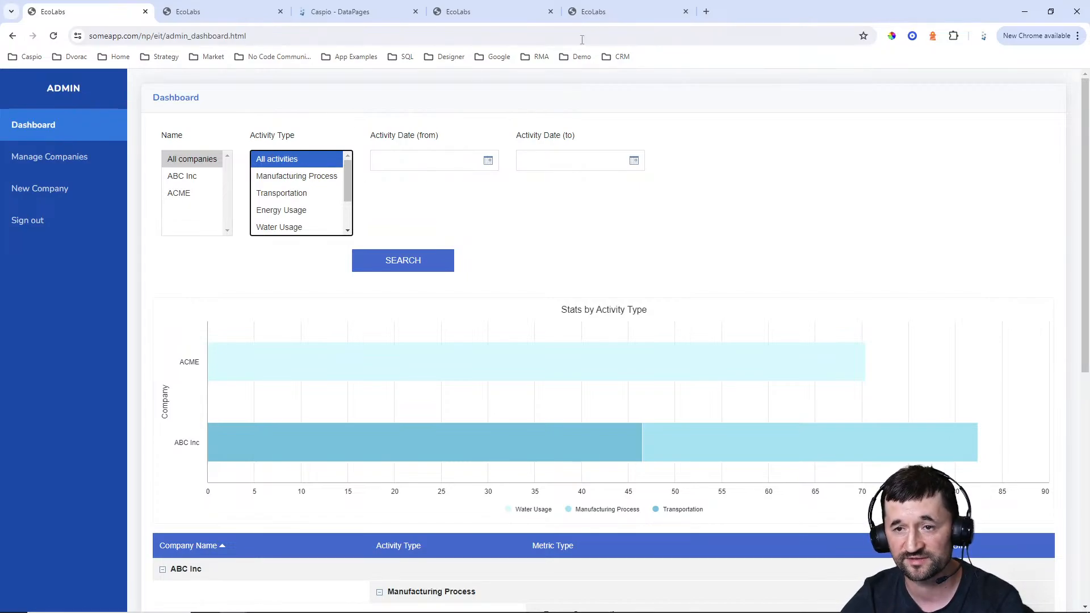
Switch to the live admin dashboard and examine its Company Name and Activity Type search filters
{"action": "left_click", "coordinate": [507, 20]}
{"action": "left_click", "coordinate": [303, 139]}
{"action": "left_click", "coordinate": [402, 146]}
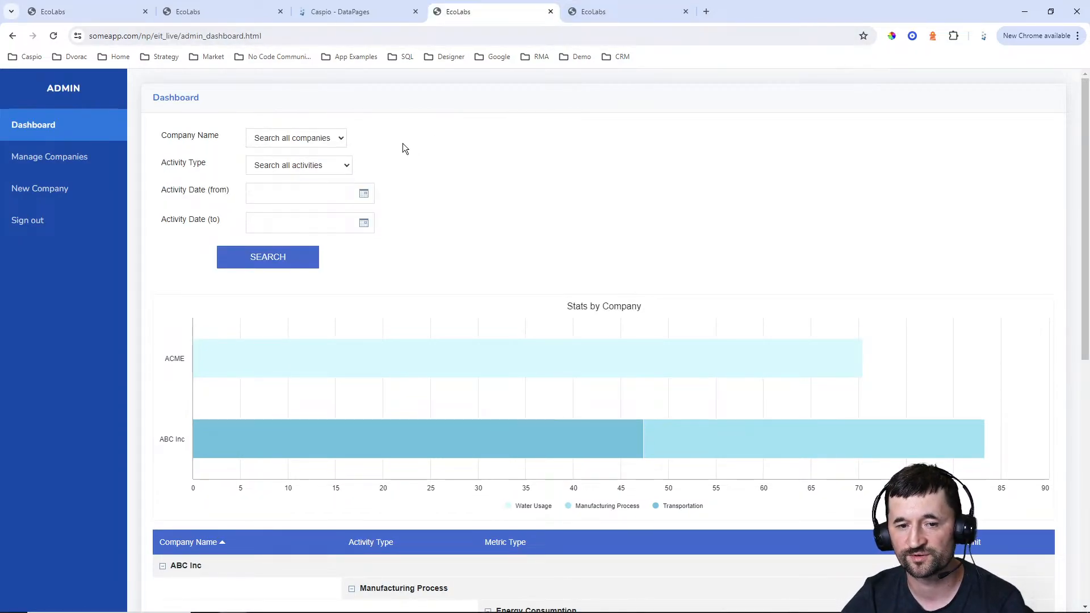
{"action": "left_click", "coordinate": [320, 166]}
{"action": "left_click", "coordinate": [321, 166]}
Switch to Caspio and open the EcoLabs Dashboard DataPage for editing at its search field configuration
{"action": "left_click", "coordinate": [338, 13]}
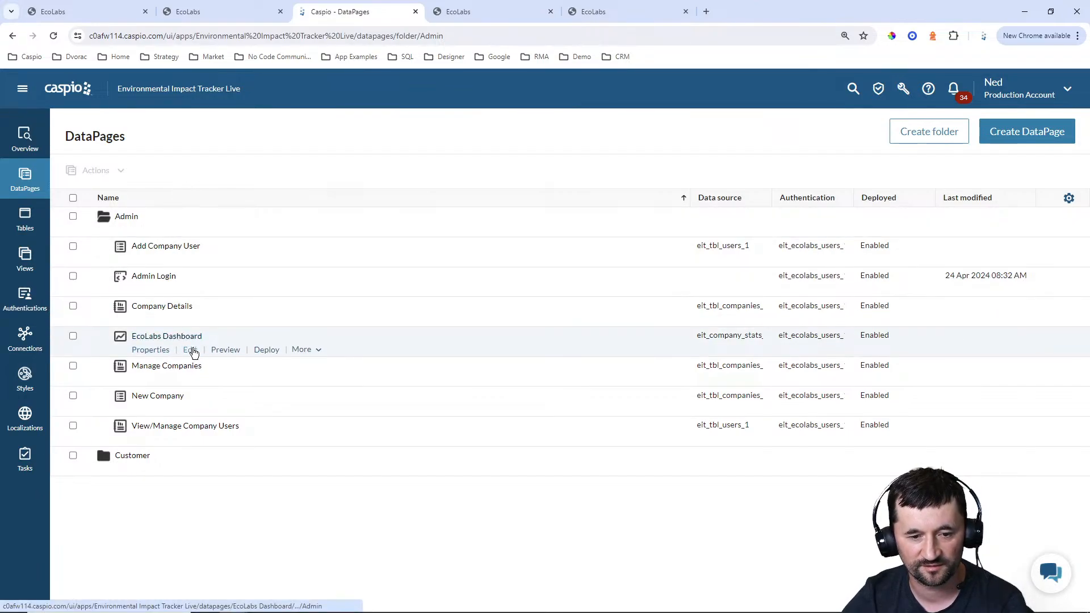
{"action": "left_click", "coordinate": [198, 352]}
{"action": "left_click", "coordinate": [441, 475]}
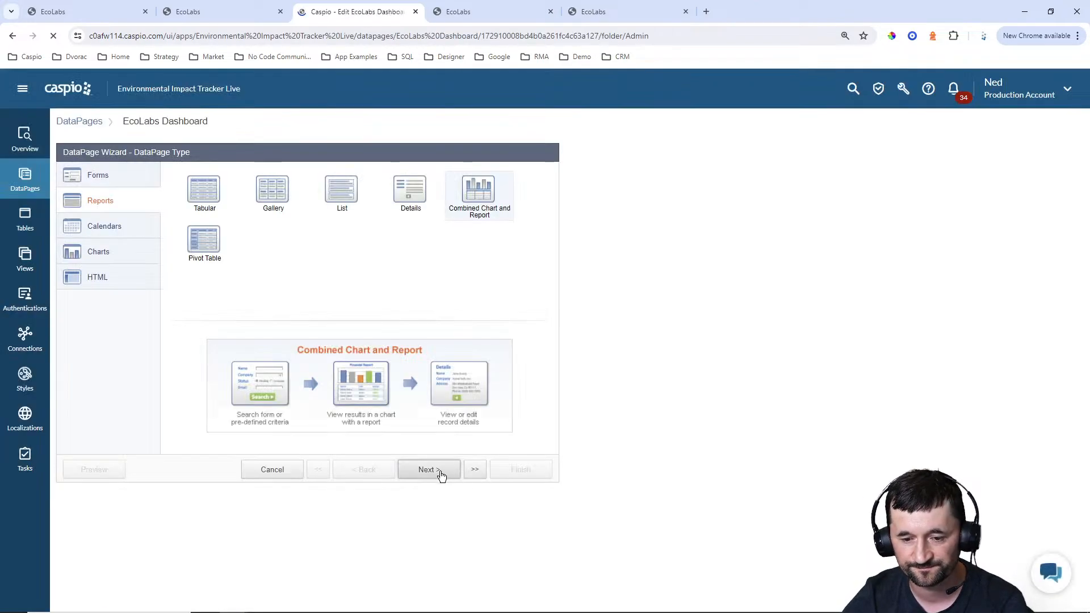
{"action": "left_click", "coordinate": [440, 475]}
{"action": "left_click", "coordinate": [440, 474]}
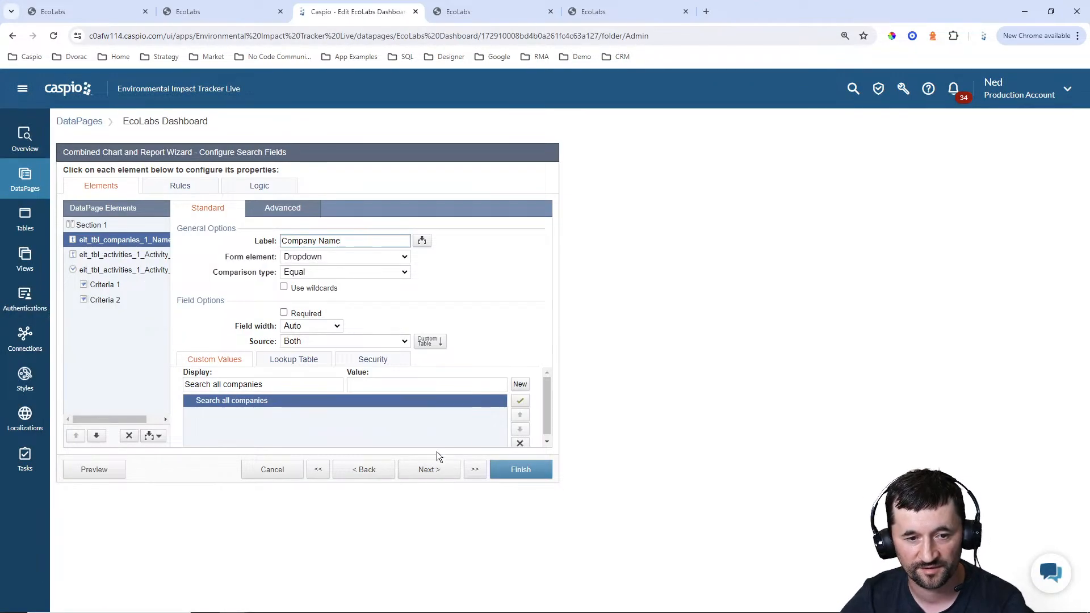
Change the Company Name search field to a Listbox and allow multiselection with Match any (OR)
{"action": "left_click", "coordinate": [318, 257]}
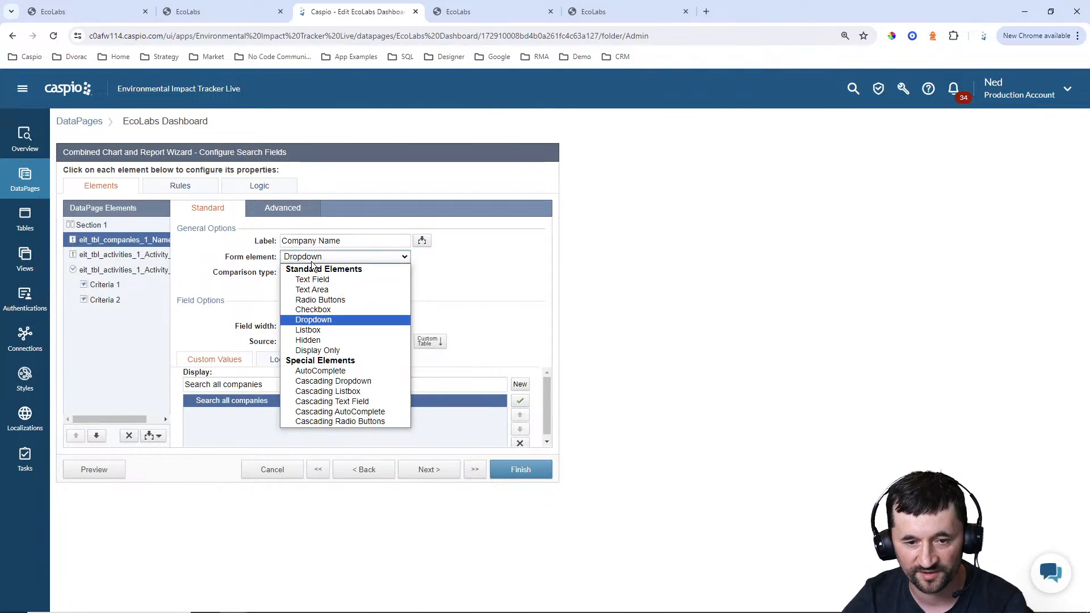
{"action": "left_click", "coordinate": [318, 331]}
{"action": "left_click", "coordinate": [282, 209]}
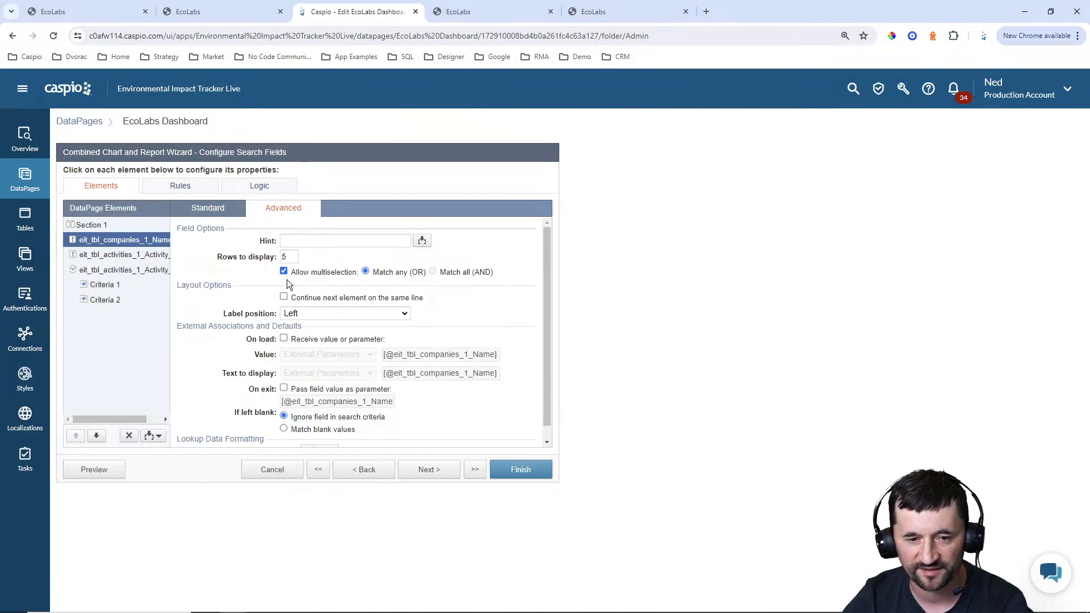
{"action": "left_click", "coordinate": [289, 257]}
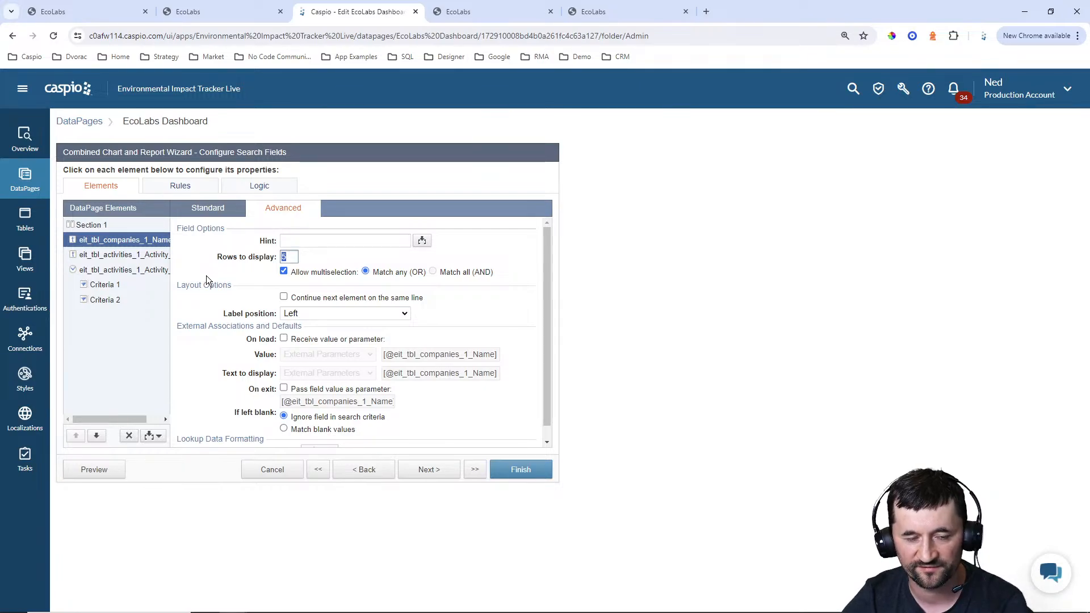
Change the Activity Type search field to a Listbox and allow multiselection with Match any (OR)
{"action": "left_click", "coordinate": [139, 255]}
{"action": "left_click", "coordinate": [208, 209]}
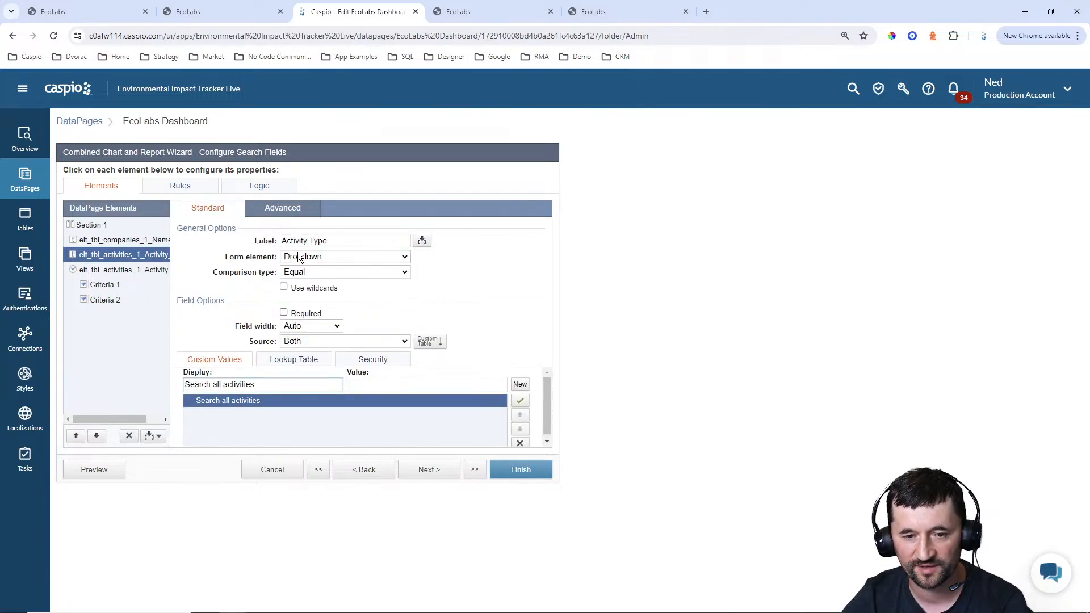
{"action": "left_click", "coordinate": [310, 257]}
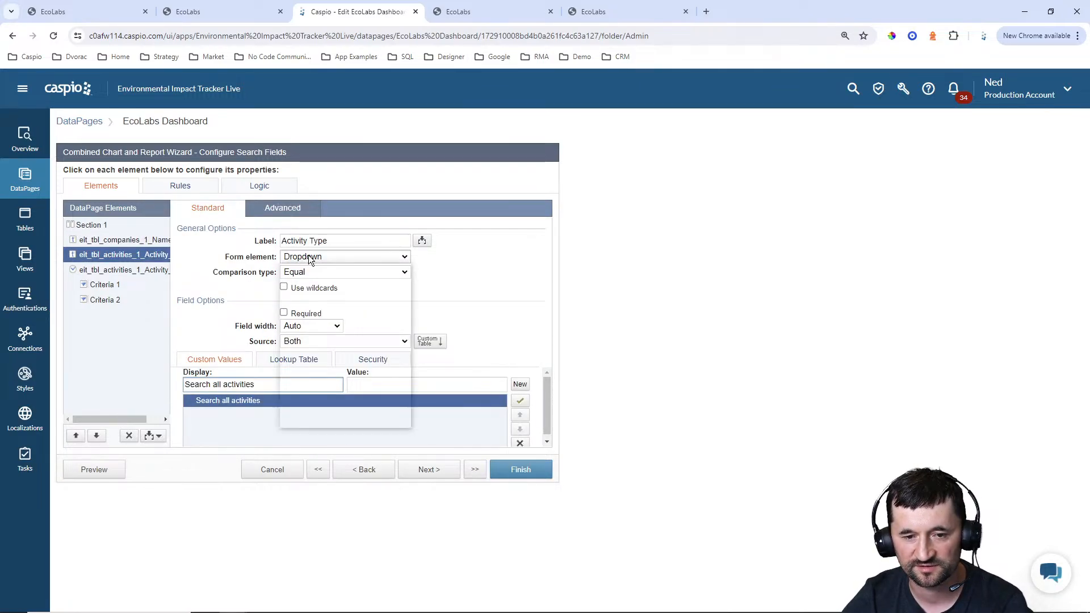
{"action": "left_click", "coordinate": [282, 207]}
{"action": "left_click", "coordinate": [283, 271]}
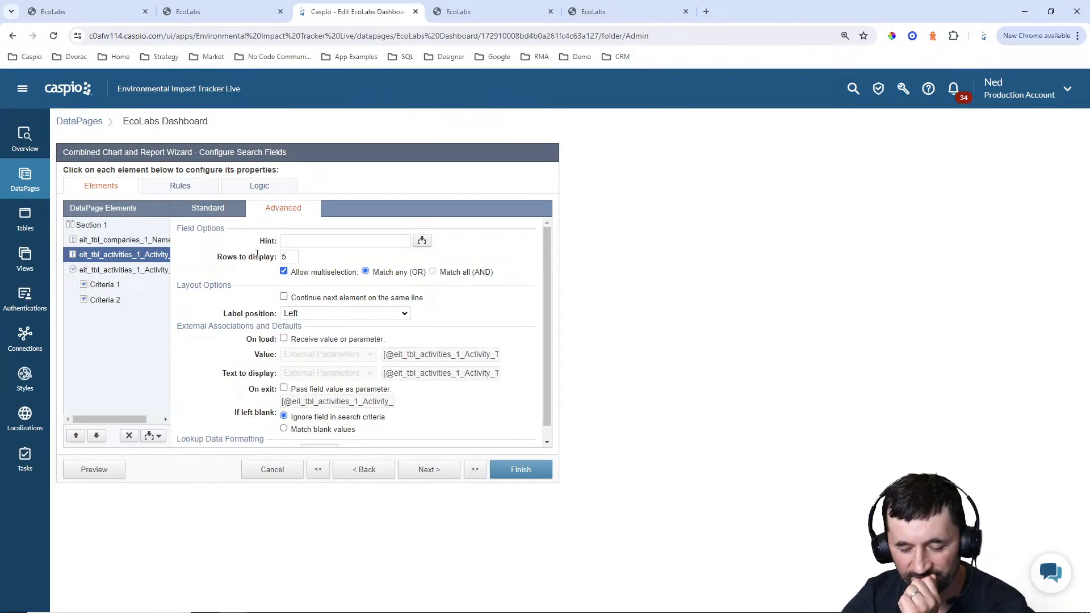
Check the original dashboard's filter layout, then set Section 1 to 4 columns with a default label position of Top
{"action": "left_click", "coordinate": [112, 19]}
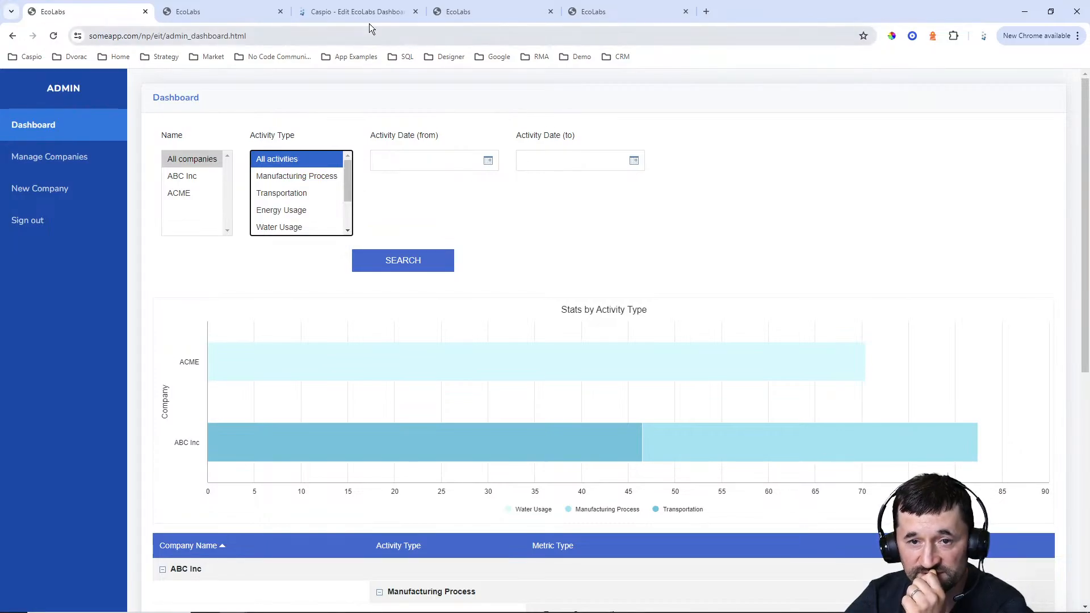
{"action": "left_click", "coordinate": [349, 12]}
{"action": "left_click", "coordinate": [119, 227]}
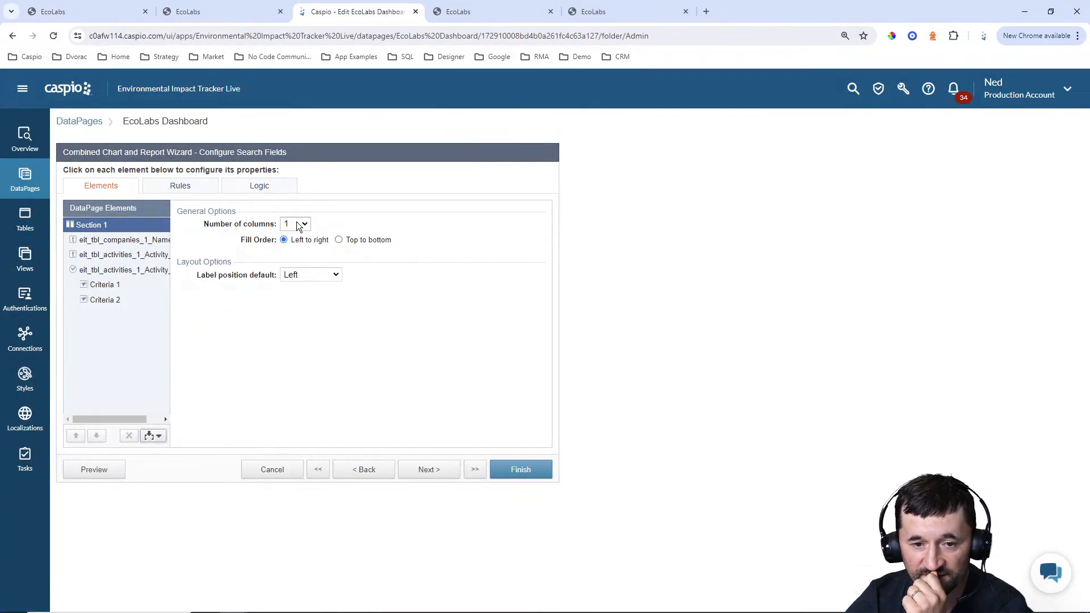
{"action": "left_click", "coordinate": [300, 224]}
{"action": "left_click", "coordinate": [291, 267]}
{"action": "left_click", "coordinate": [298, 274]}
{"action": "left_click", "coordinate": [333, 295]}
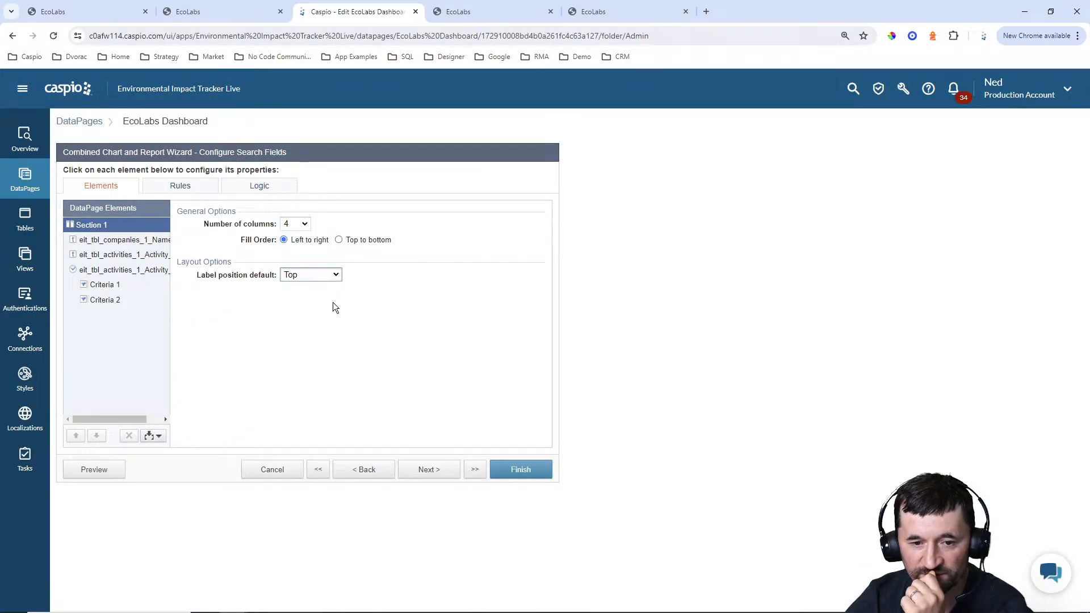
Finish the EcoLabs Dashboard DataPage edits and reload the live admin dashboard
{"action": "left_click", "coordinate": [502, 14]}
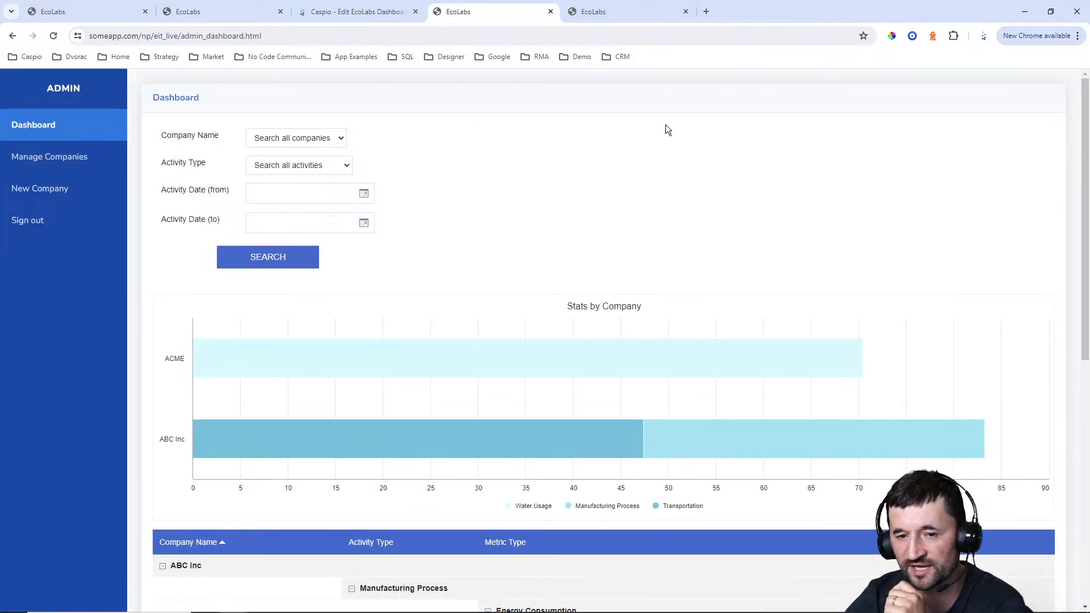
{"action": "left_click", "coordinate": [355, 14]}
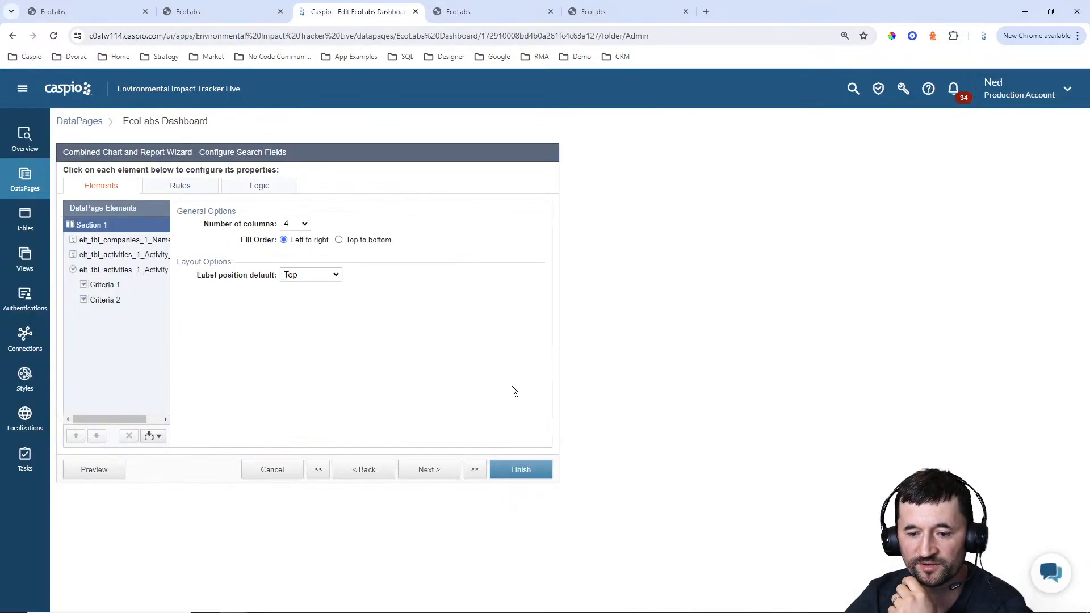
{"action": "left_click", "coordinate": [512, 470]}
{"action": "left_click", "coordinate": [479, 12]}
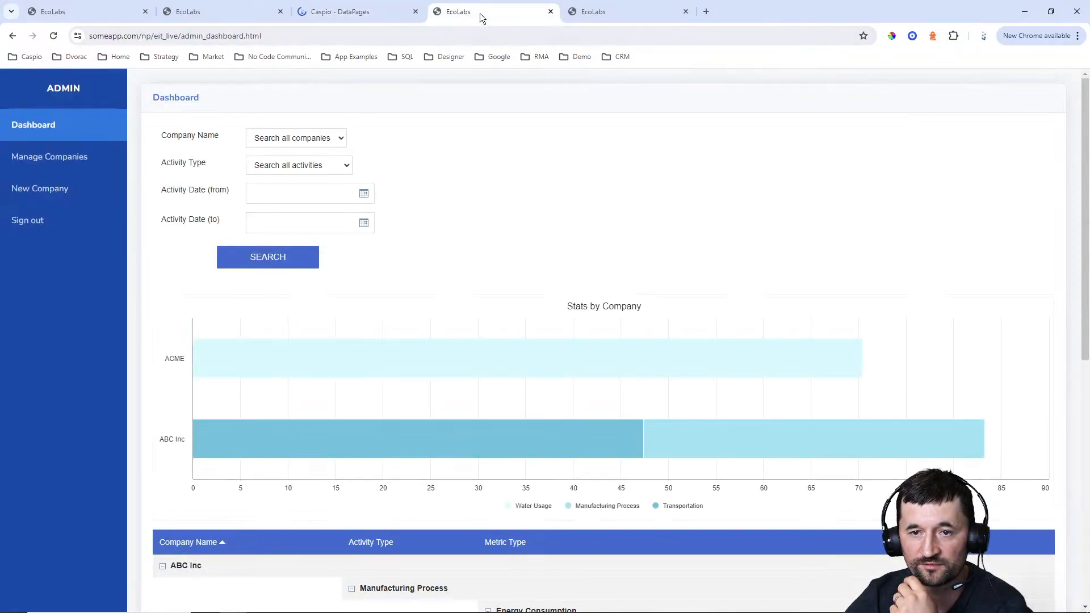
{"action": "left_click", "coordinate": [53, 36]}
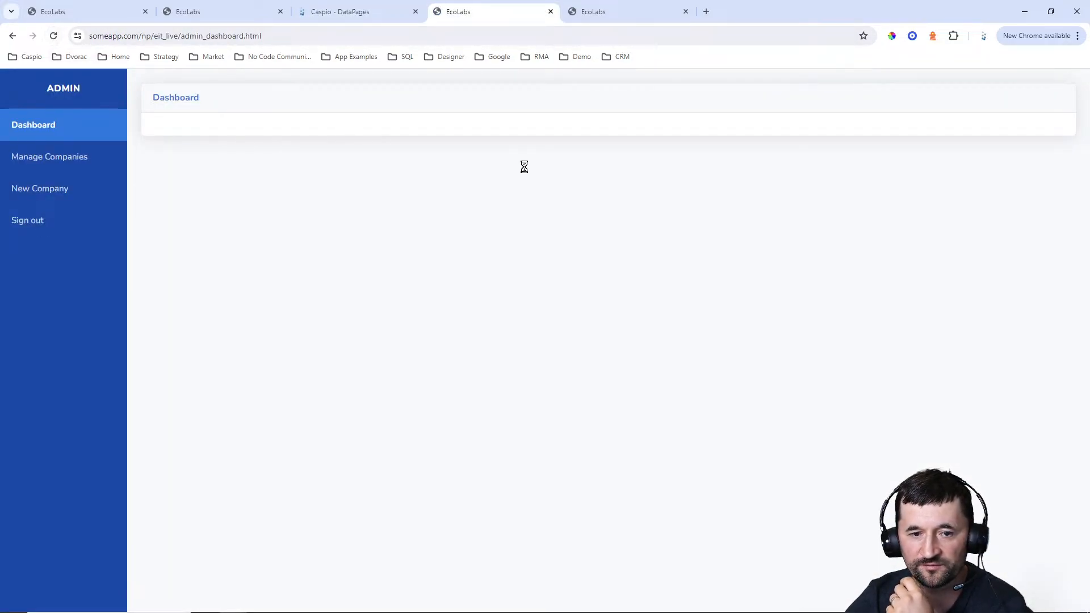
Test selecting ABC Inc and ACME in the live dashboard's Company Name listbox, then return it to Search all companies
{"action": "left_click", "coordinate": [196, 182]}
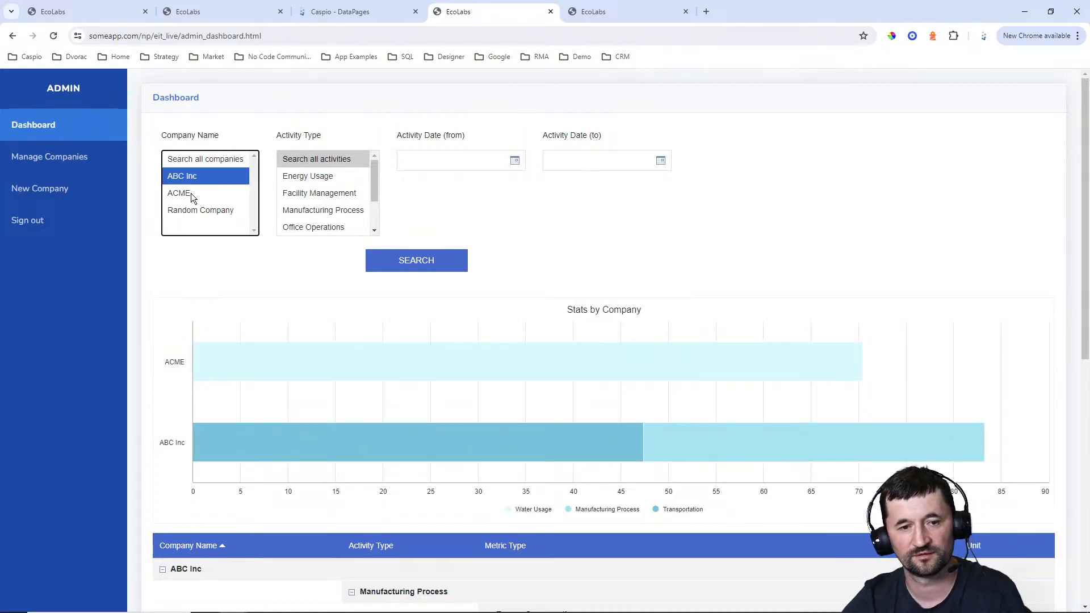
{"action": "left_click", "coordinate": [191, 194], "text": "ctrl"}
{"action": "left_click", "coordinate": [192, 195]}
{"action": "left_click", "coordinate": [192, 177]}
{"action": "left_click", "coordinate": [196, 162]}
Test multi-selecting activities from Facility Management to Office Operations in the live Activity Type listbox, then return it to Search all activities
{"action": "left_click", "coordinate": [322, 197], "text": "ctrl"}
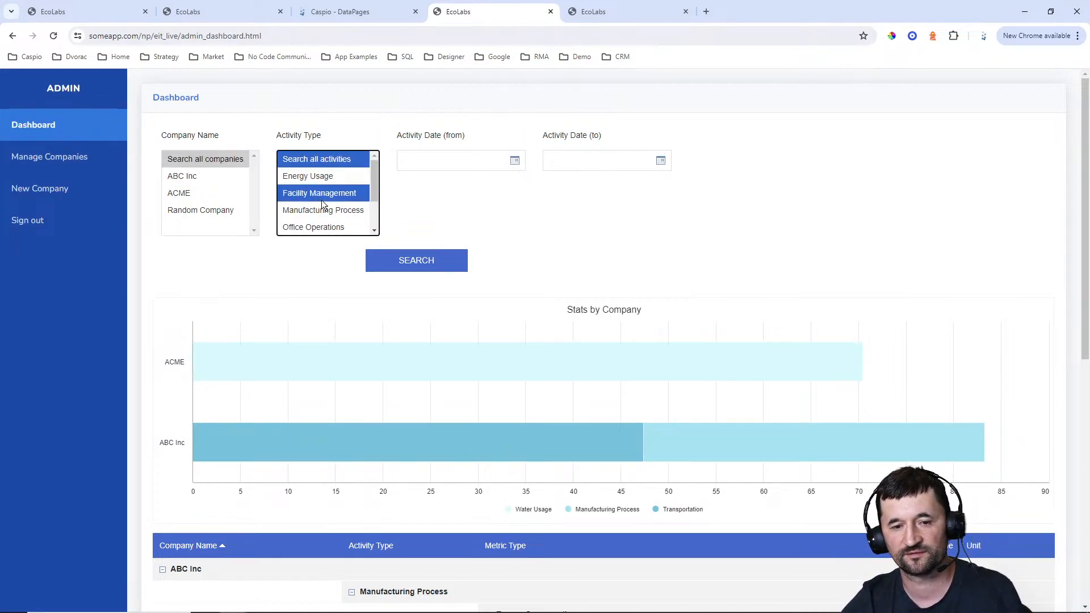
{"action": "left_click", "coordinate": [320, 209], "text": "ctrl"}
{"action": "left_click", "coordinate": [319, 223], "text": "ctrl"}
{"action": "left_click", "coordinate": [319, 227]}
{"action": "left_click", "coordinate": [317, 159]}
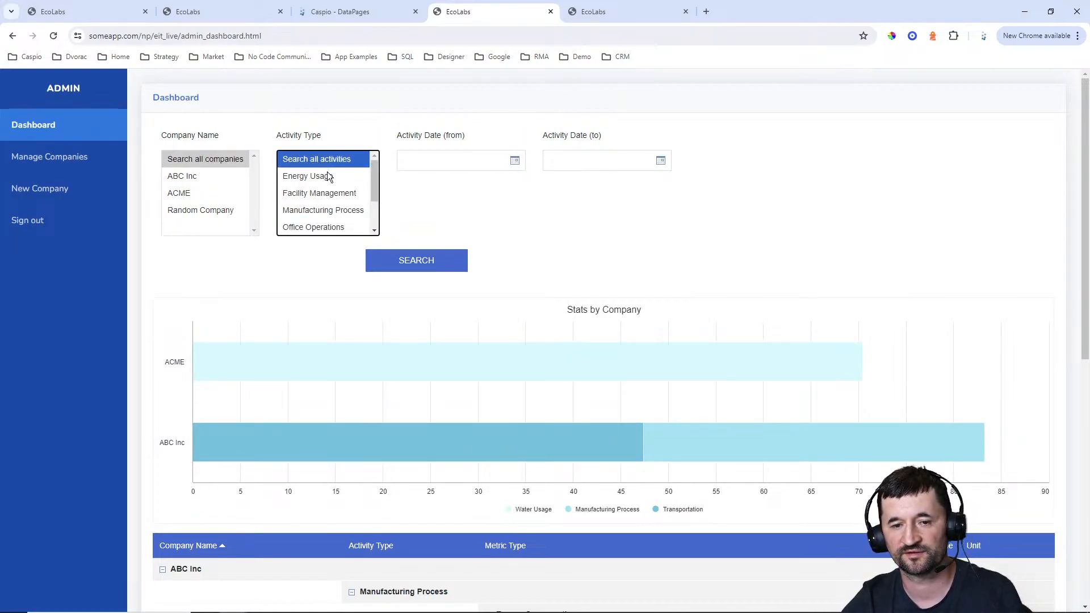
Examine the live dashboard's grouped report table beneath the chart
{"action": "left_click", "coordinate": [461, 209]}
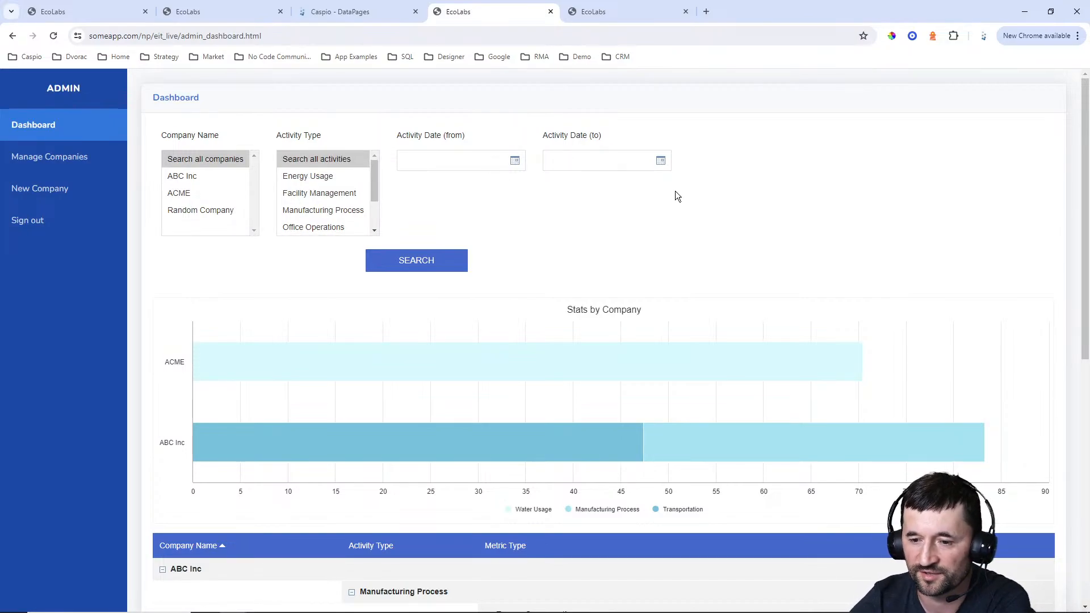
{"action": "scroll", "coordinate": [951, 253], "scroll_direction": "down", "scroll_amount": 7}
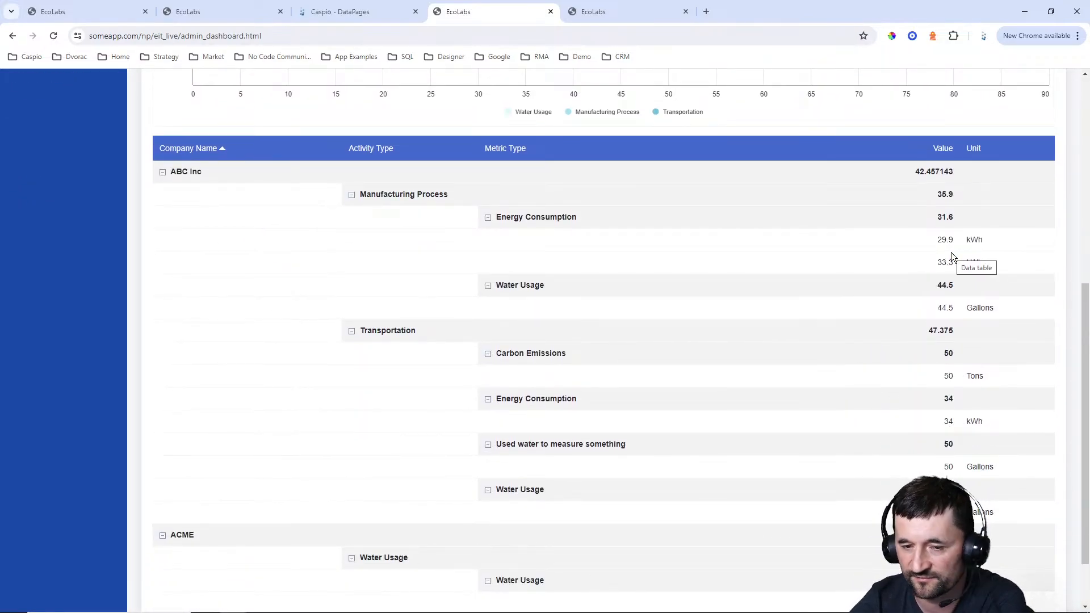
{"action": "scroll", "coordinate": [952, 252], "scroll_direction": "up", "scroll_amount": 7}
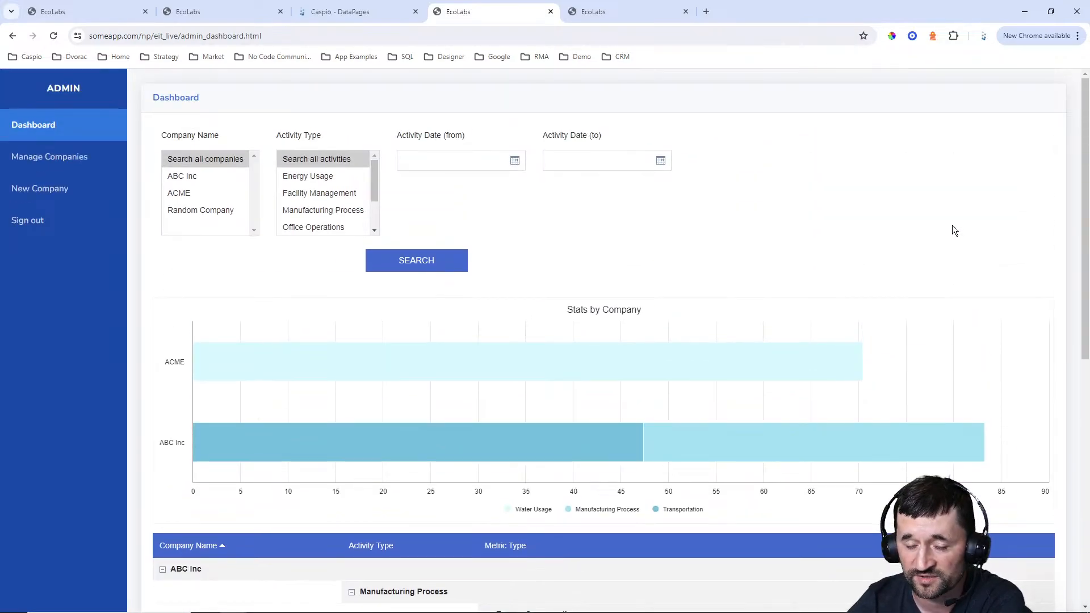